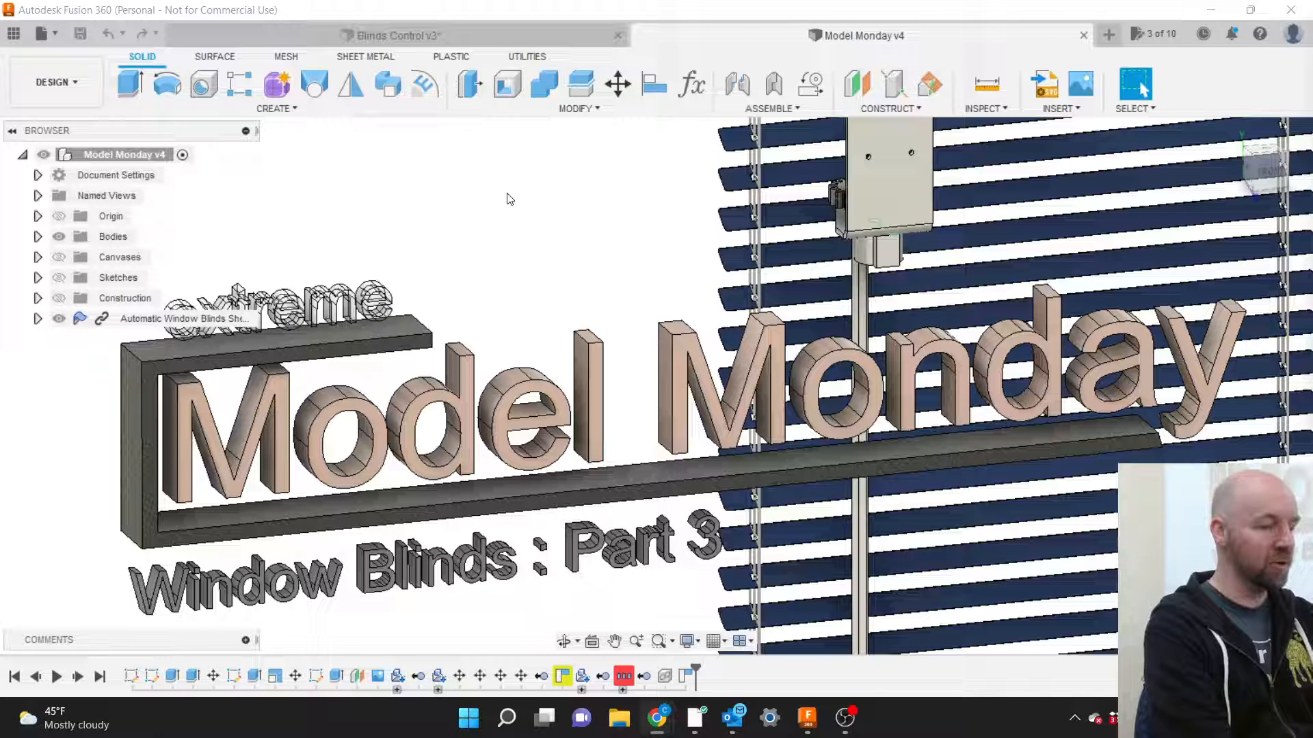
Switch to the Blinds Control v3 design and zoom in slightly on the gears.
left_click(469, 47)
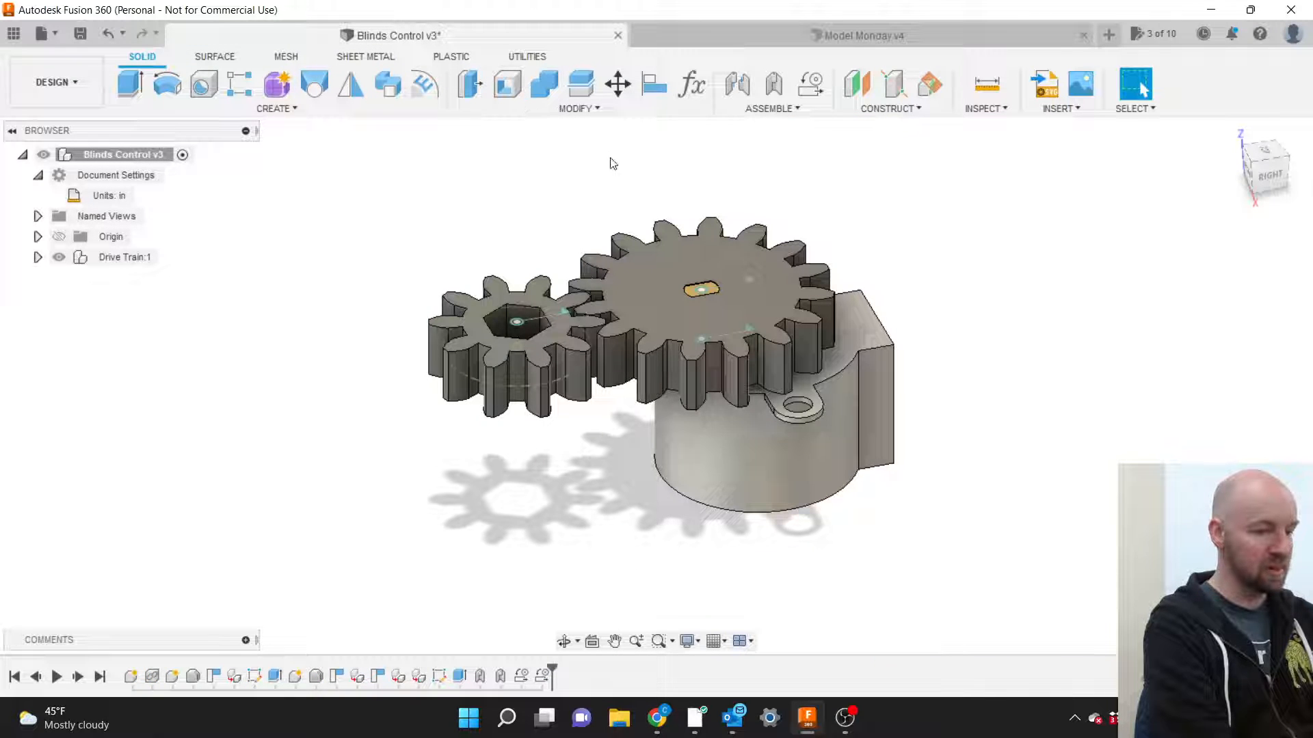
scroll(617, 188, "up", 1)
scroll(620, 194, "up", 1)
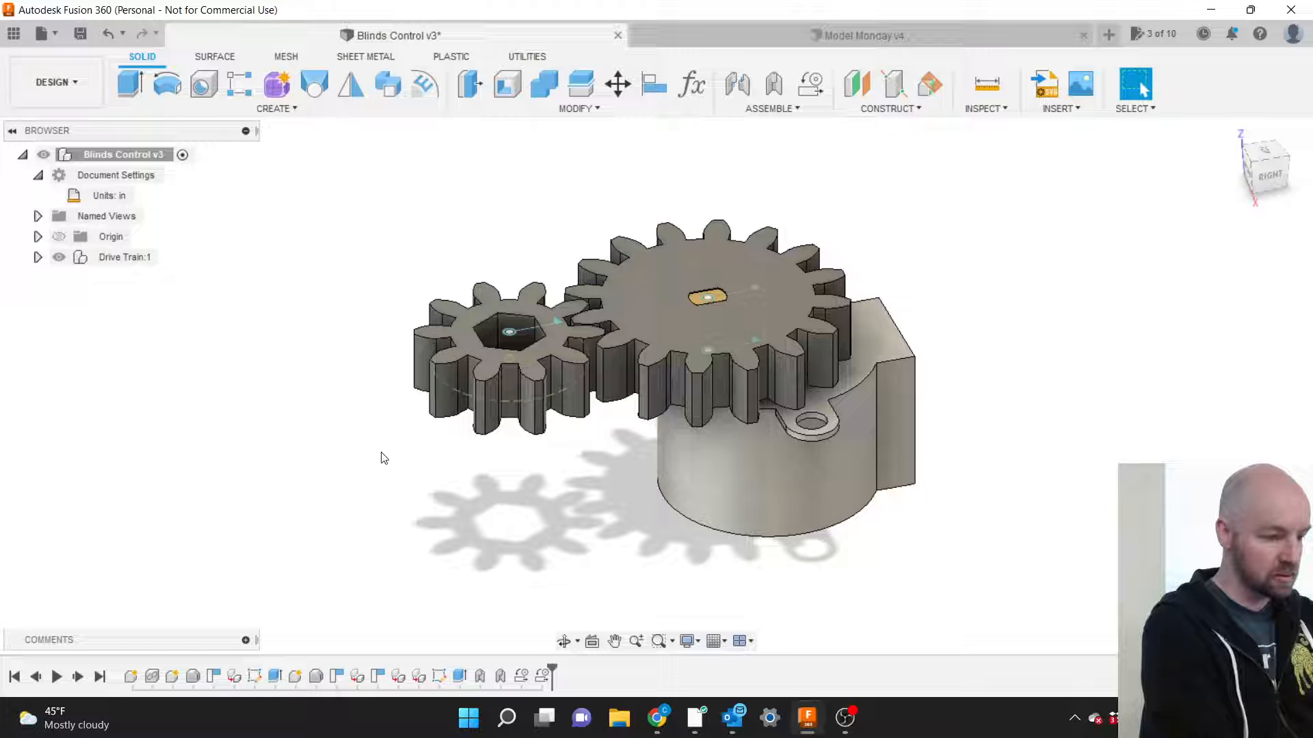
Make the top-level Blinds Control v3 assembly the active component and show the CREATE commands.
left_click(38, 258)
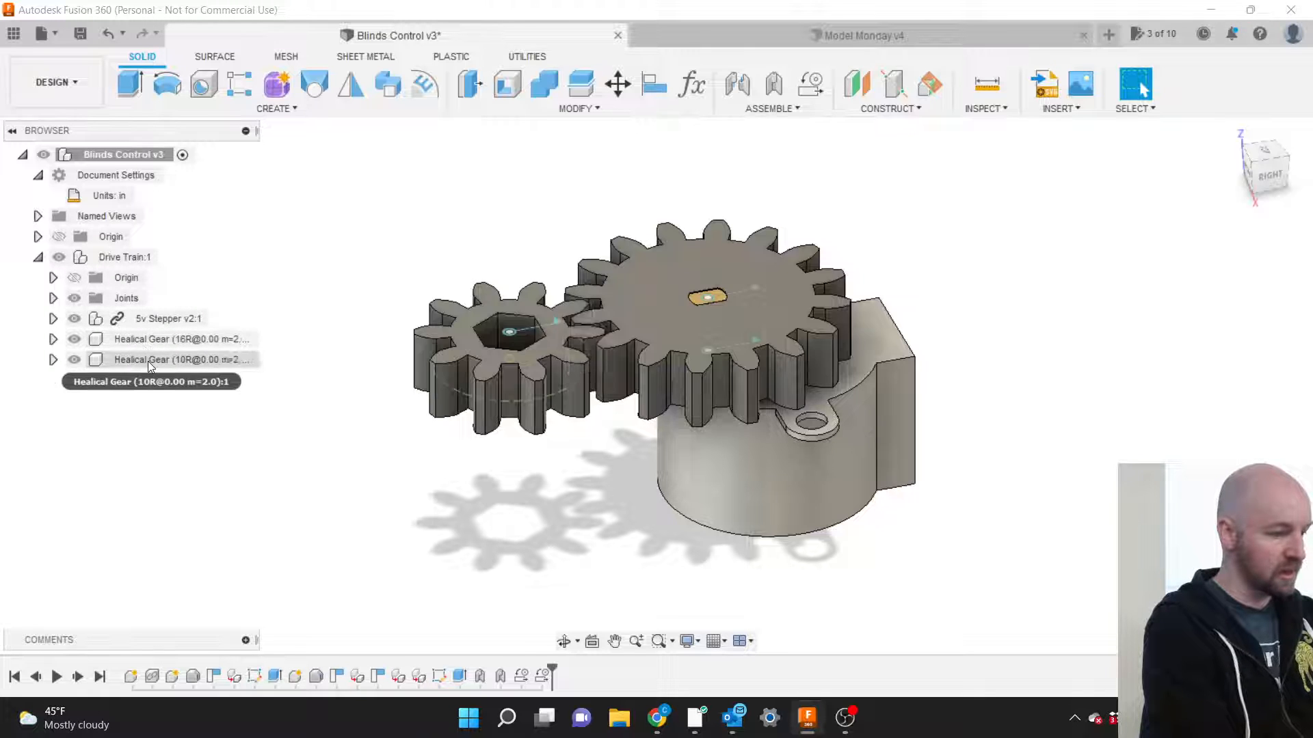
left_click(38, 258)
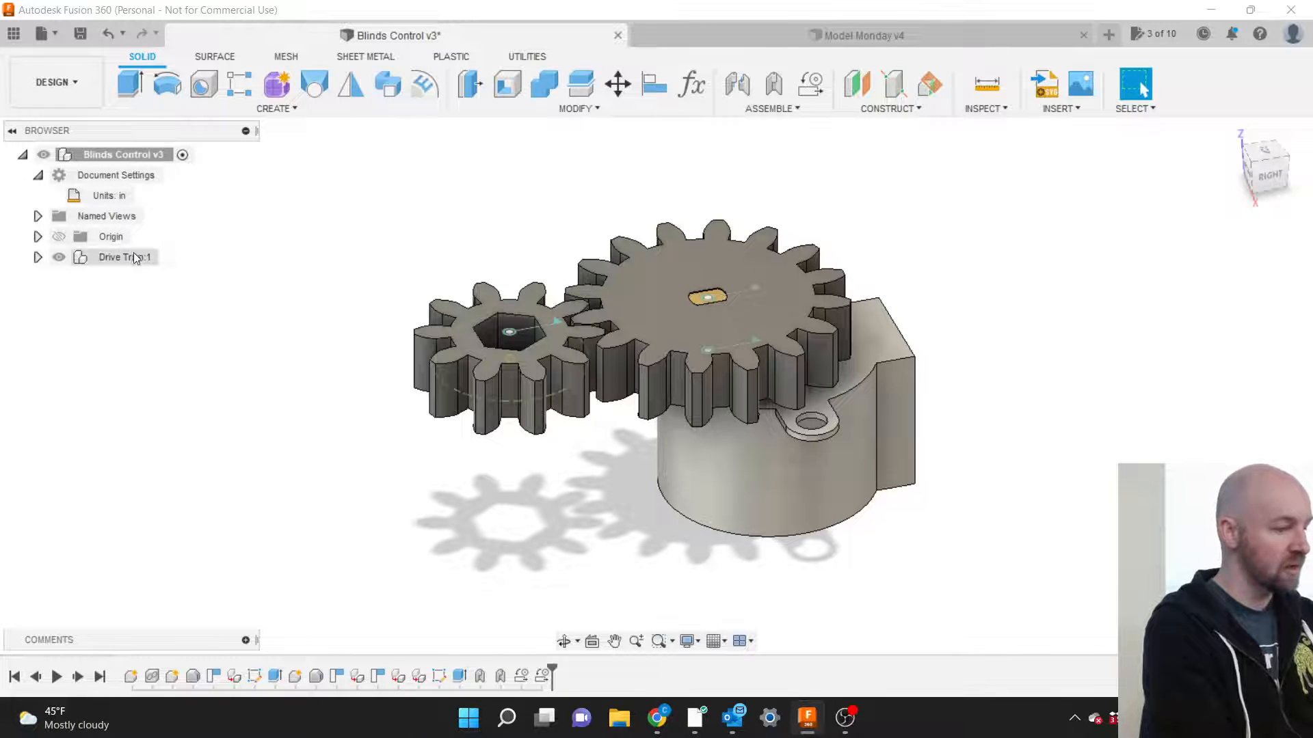
left_click(166, 258)
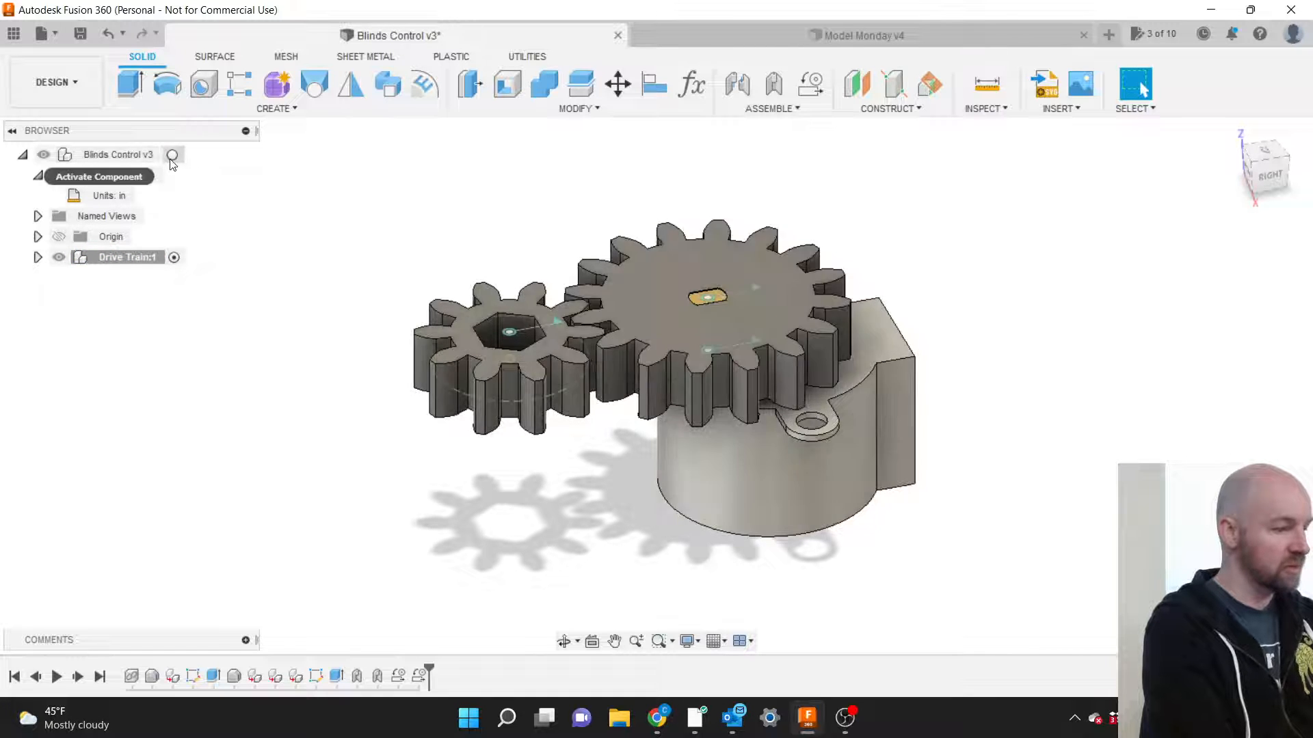
left_click(172, 157)
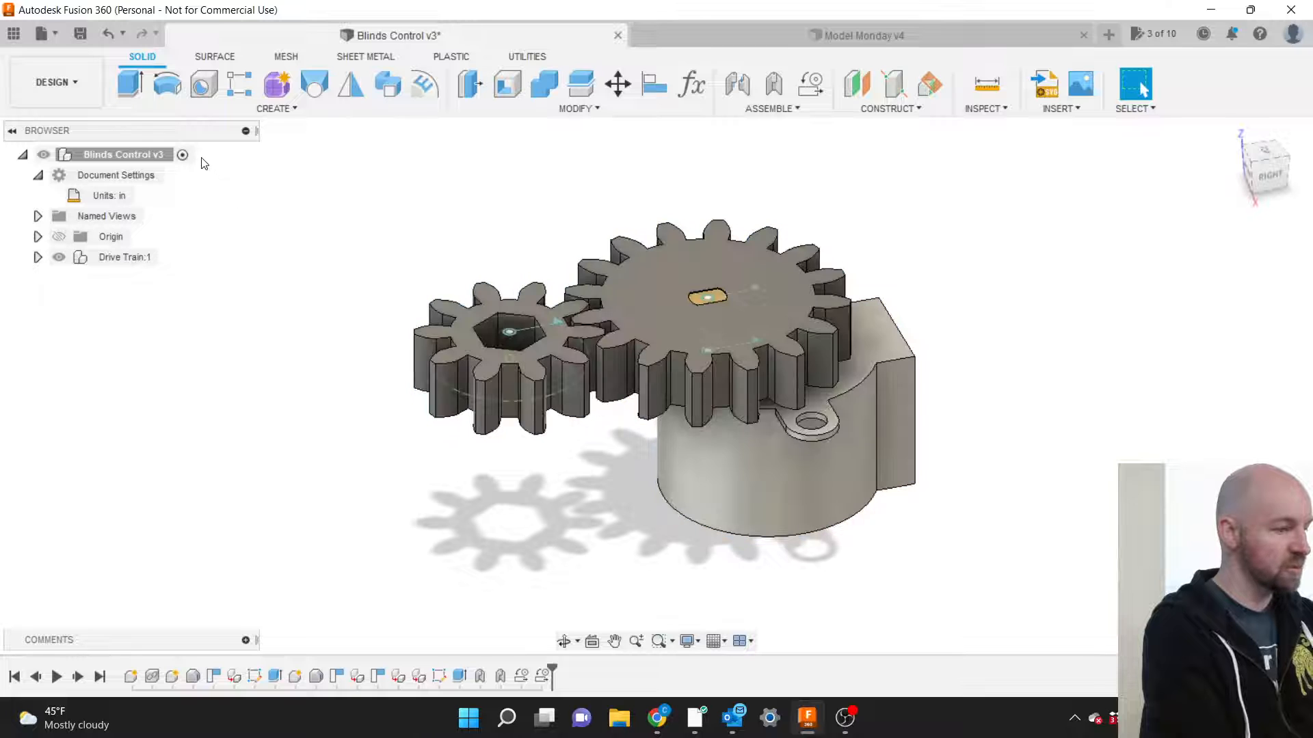
left_click(286, 109)
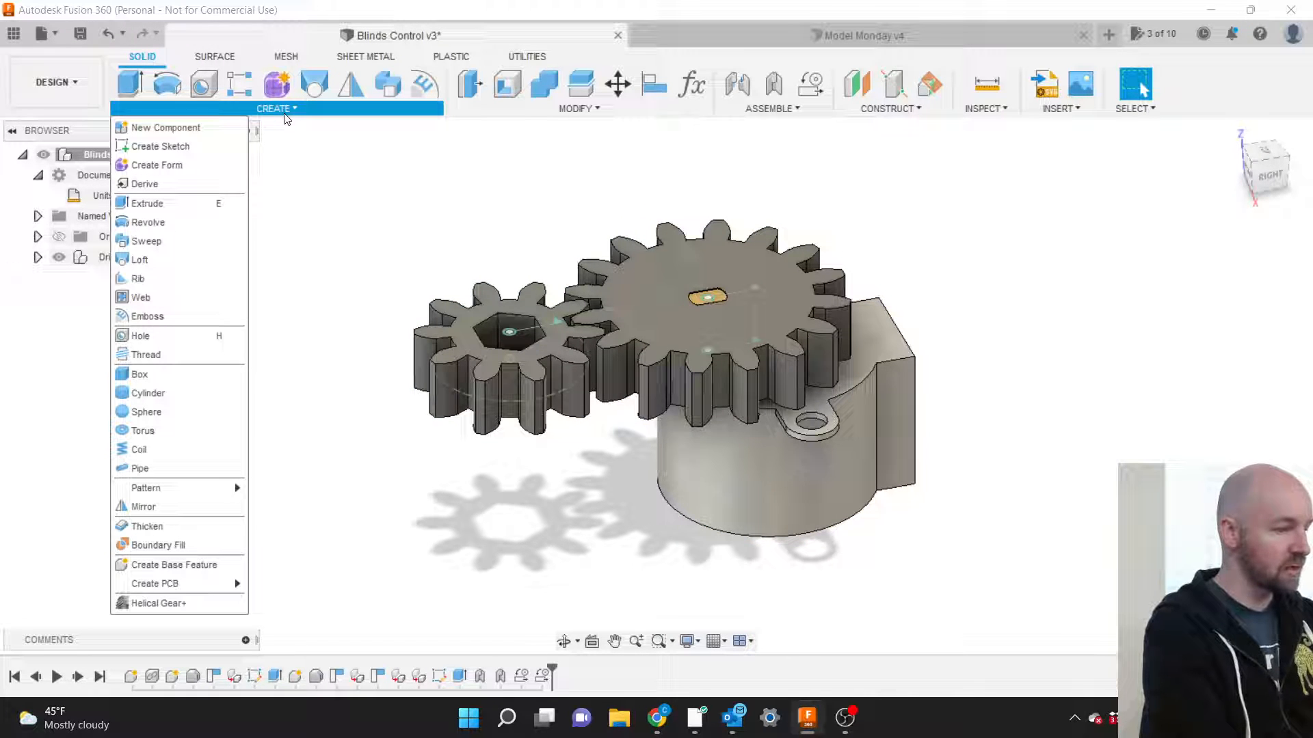
Start a new component under Blinds Control v3 named Mounting Bracket.
left_click(196, 127)
left_click(125, 154)
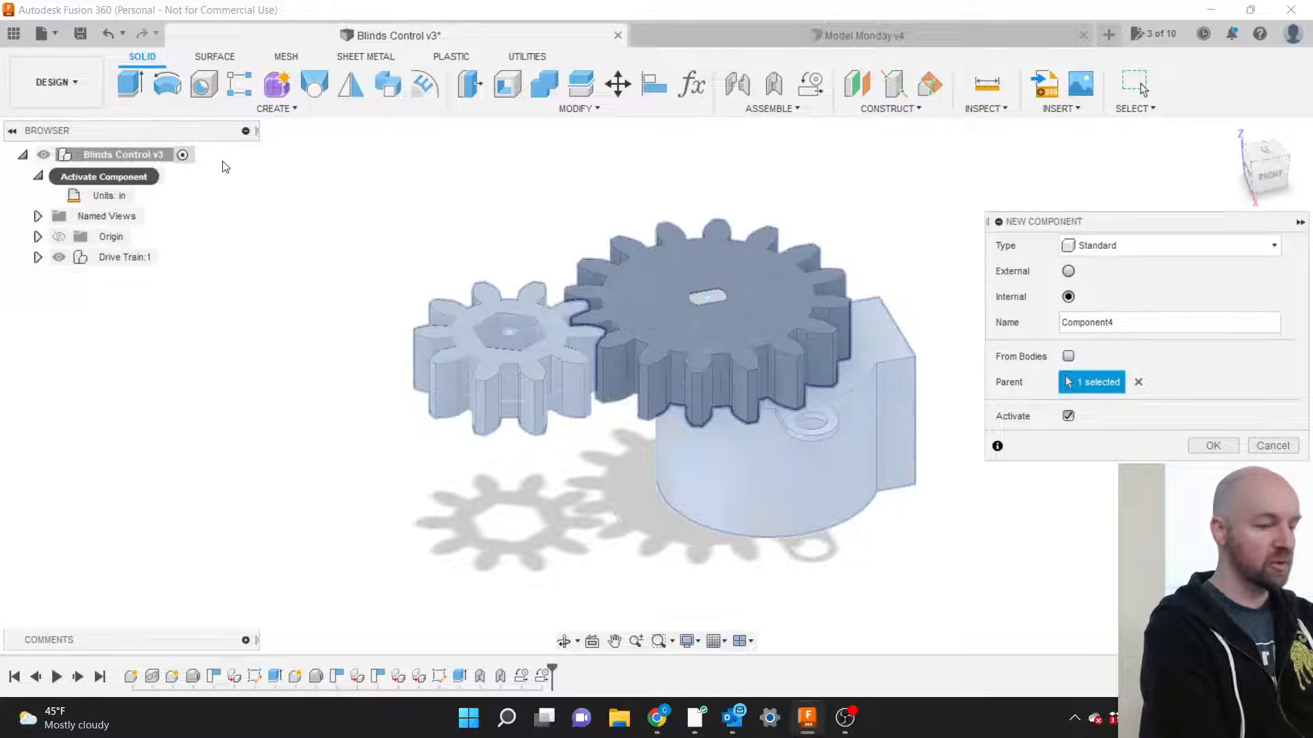
left_click_drag(1061, 223, 716, 203)
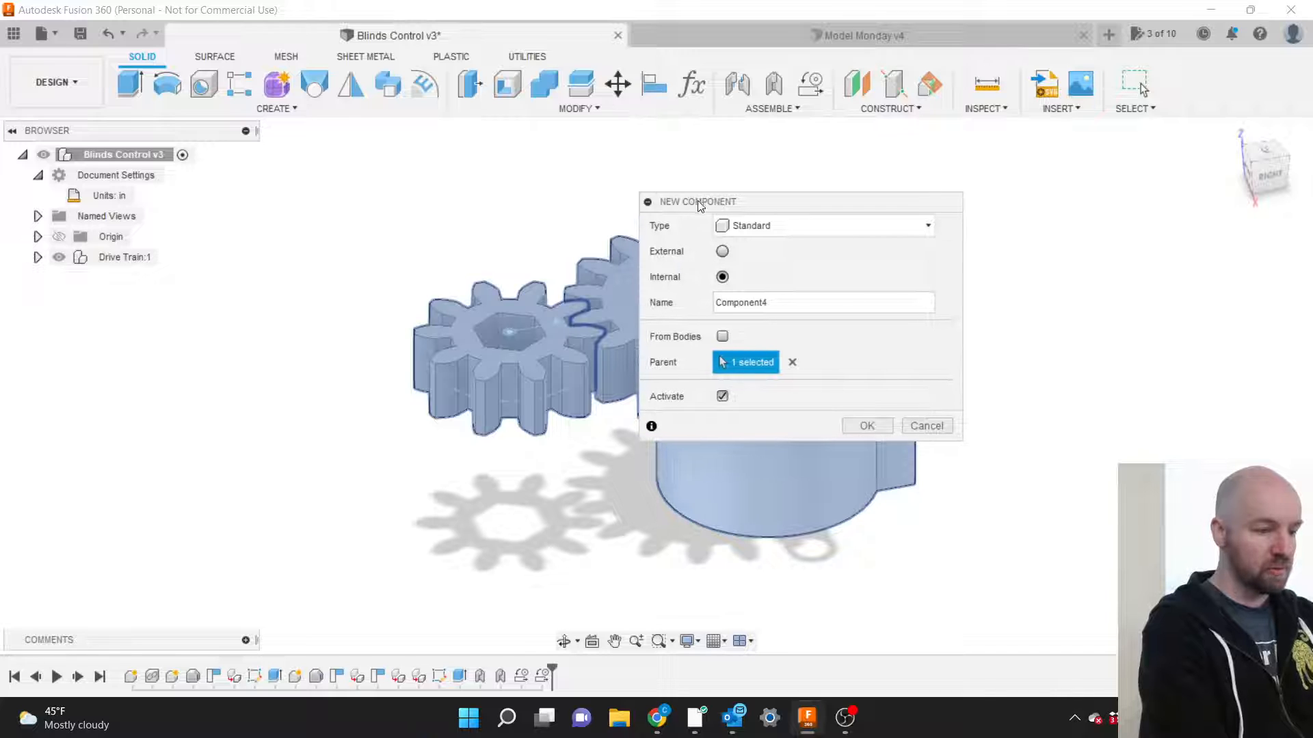
double_click(779, 307)
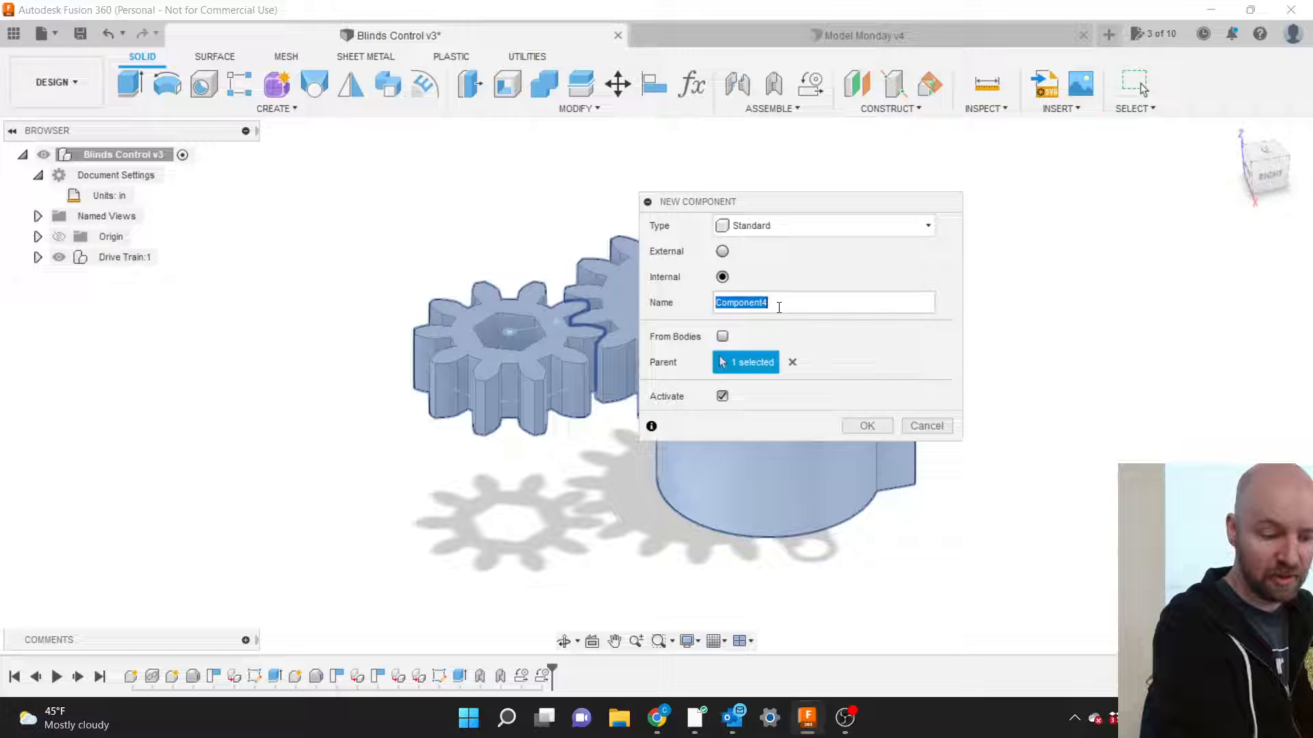
type("Bracket")
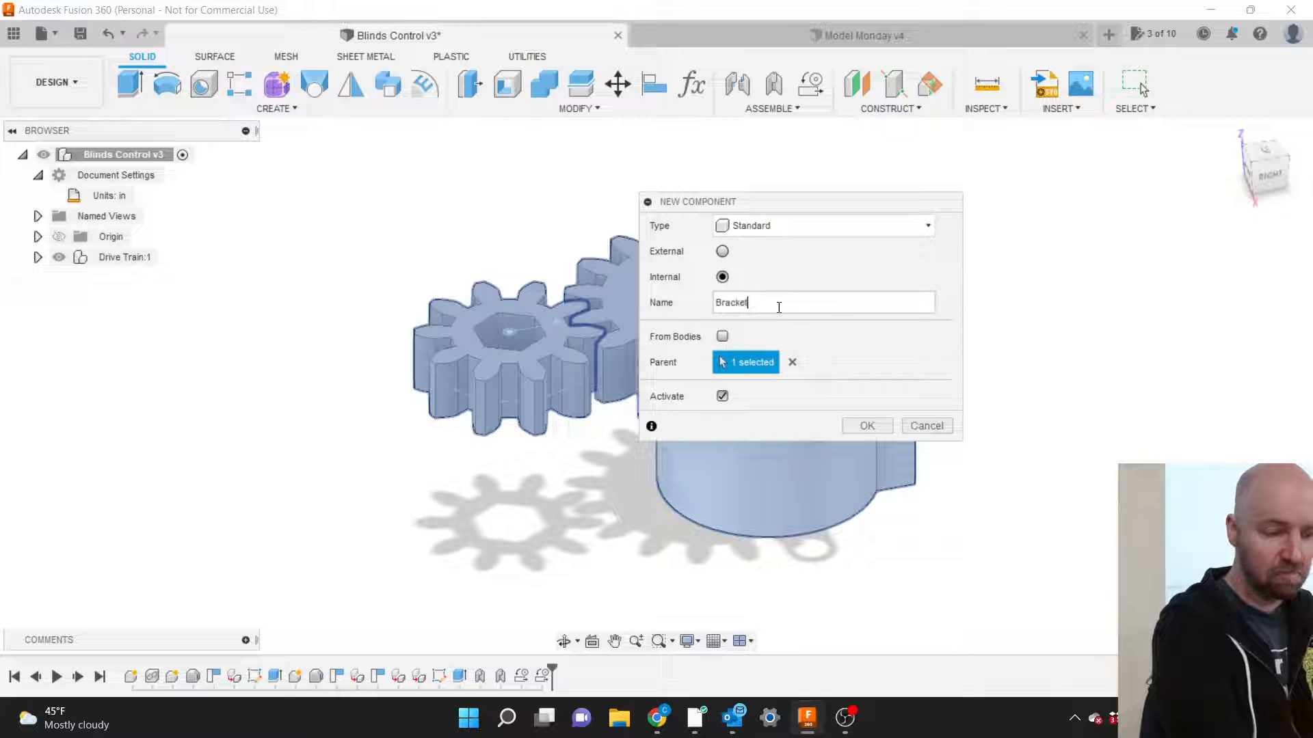
key("BackSpace")
key("BackSpace")
key("BackSpace")
key("BackSpace")
key("BackSpace")
key("BackSpace")
key("BackSpace")
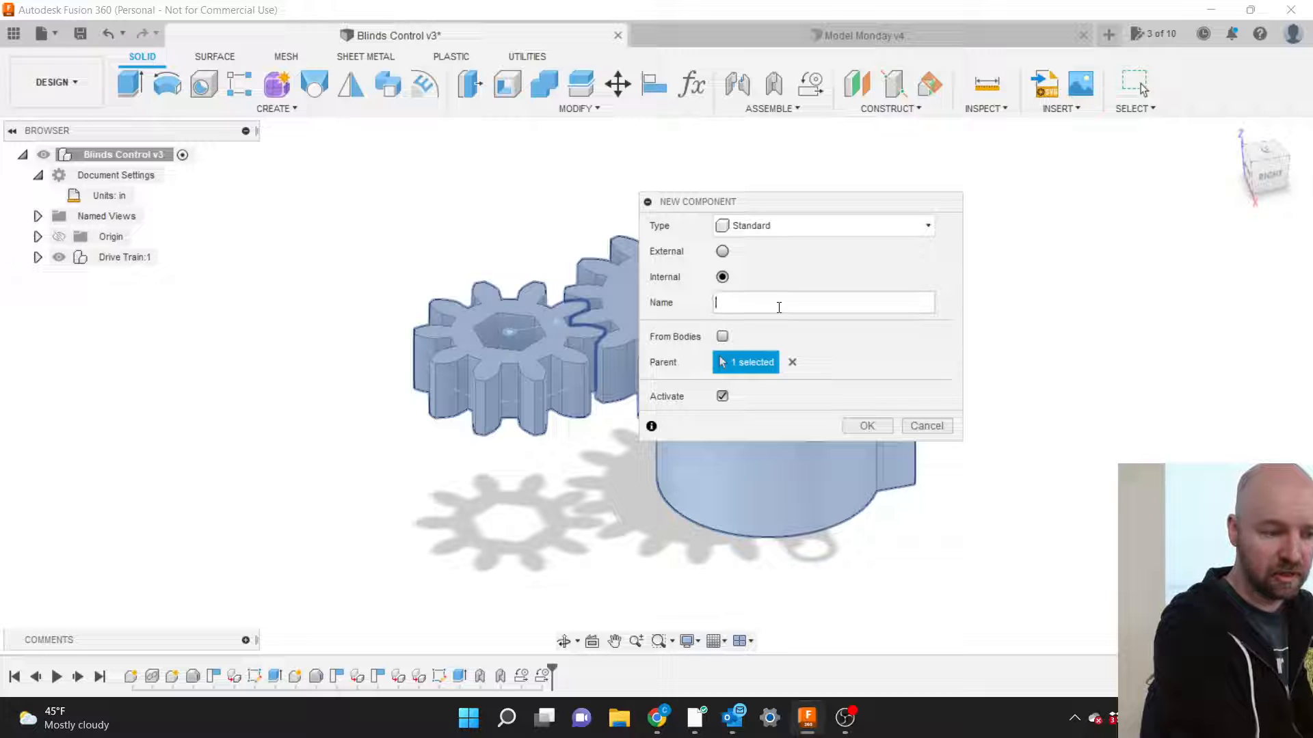
type("Mount")
key("BackSpace")
key("BackSpace")
key("BackSpace")
key("BackSpace")
key("BackSpace")
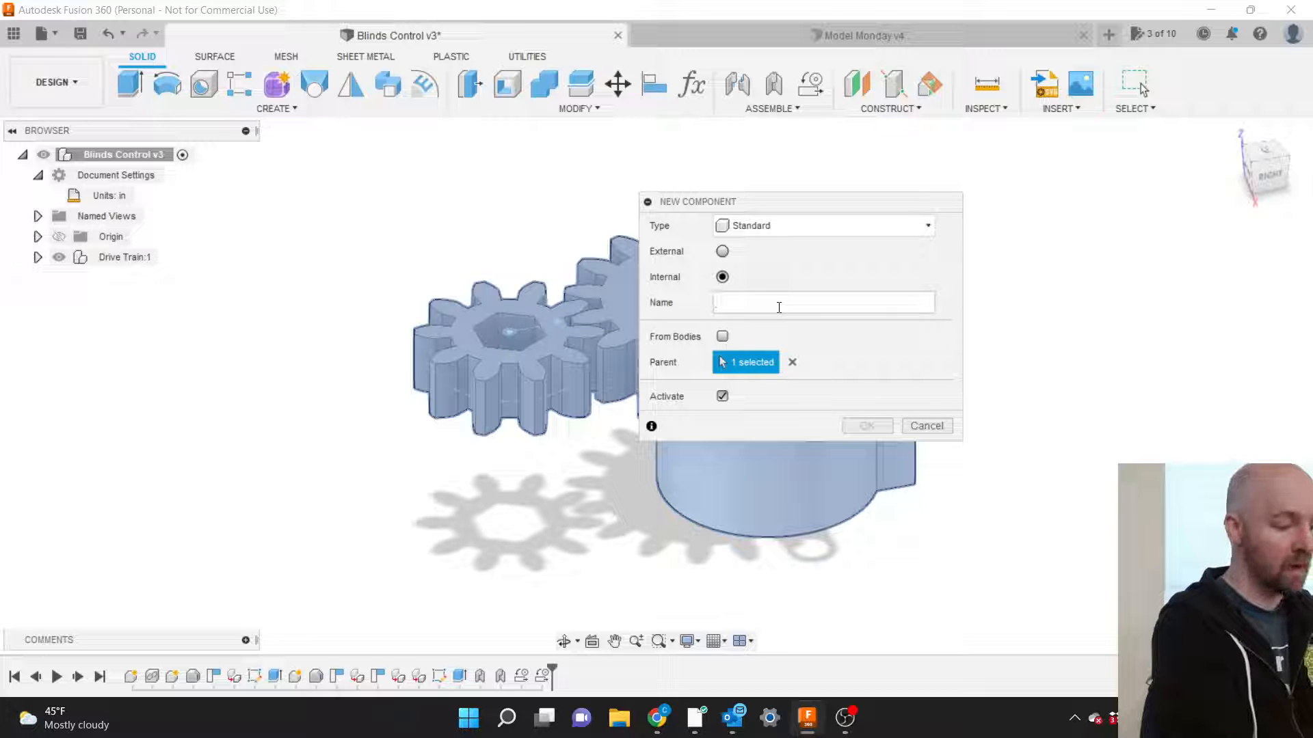
type("Mounting Bra")
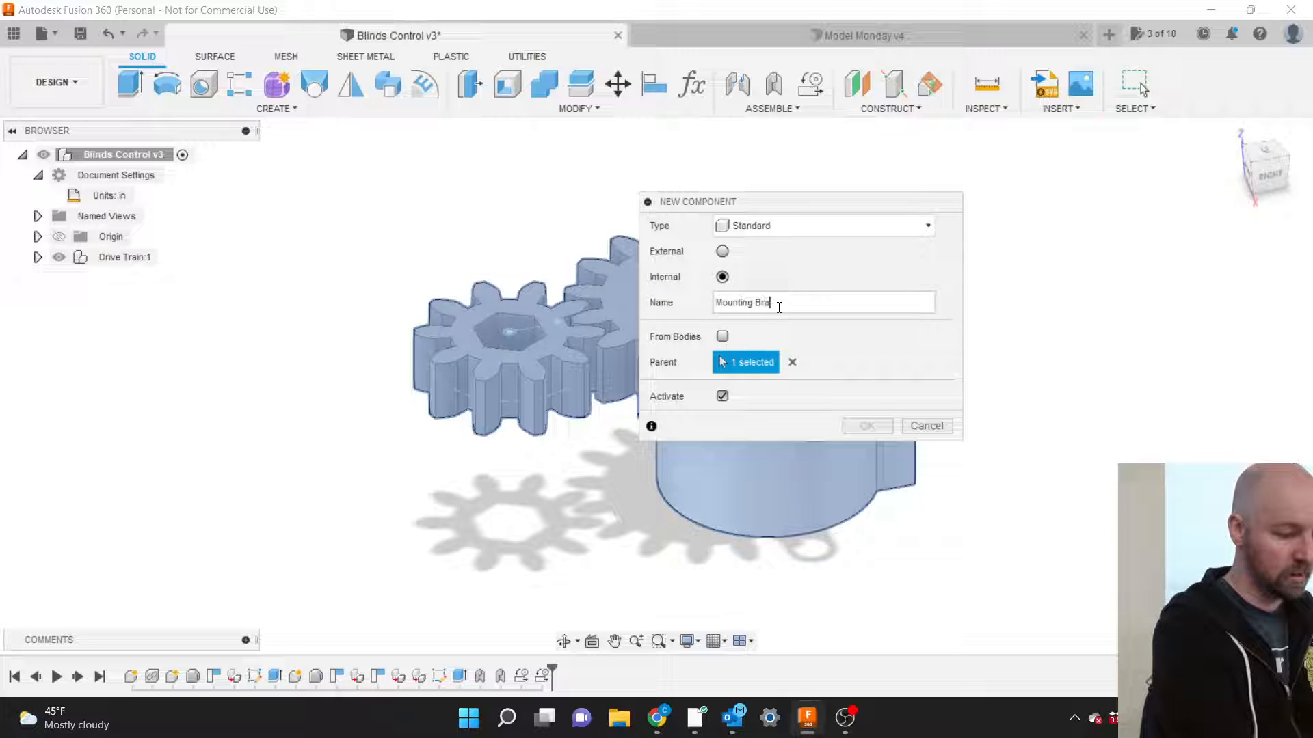
type("cket")
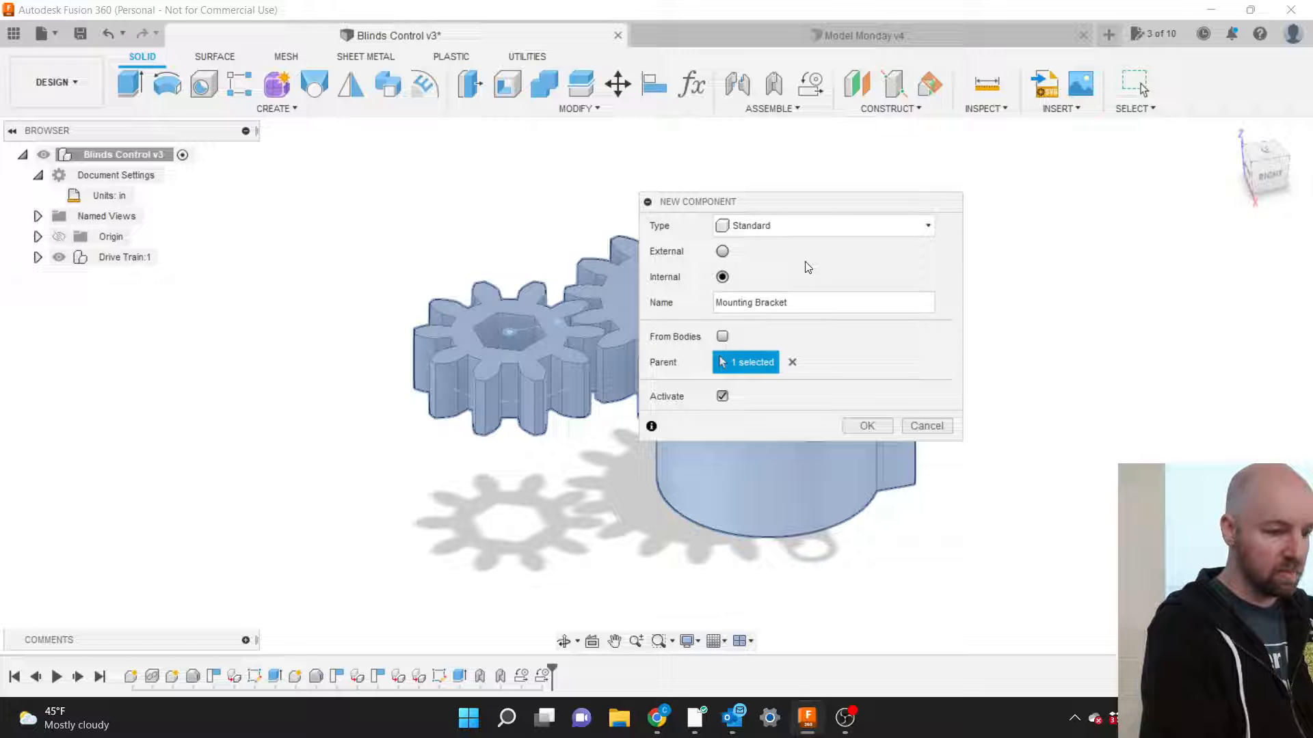
Make the new component a Sheet Metal part and confirm its creation.
left_click(797, 227)
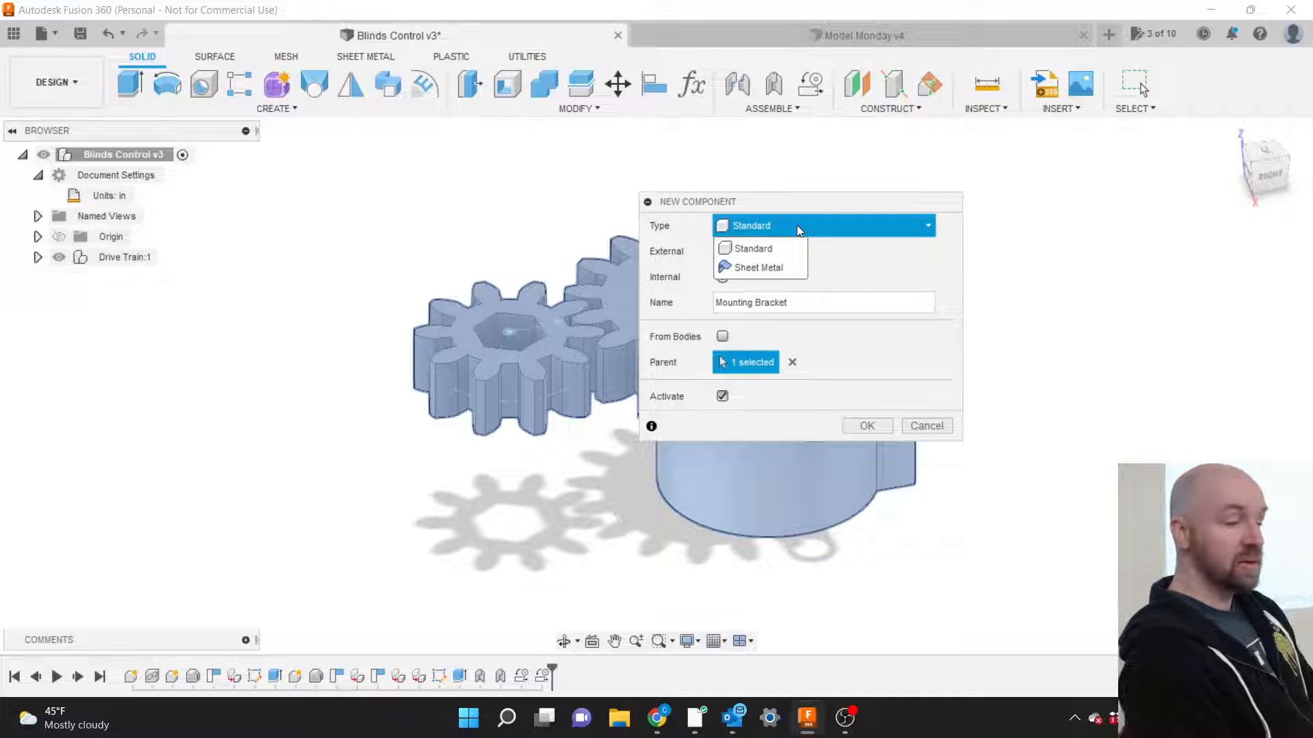
left_click(756, 268)
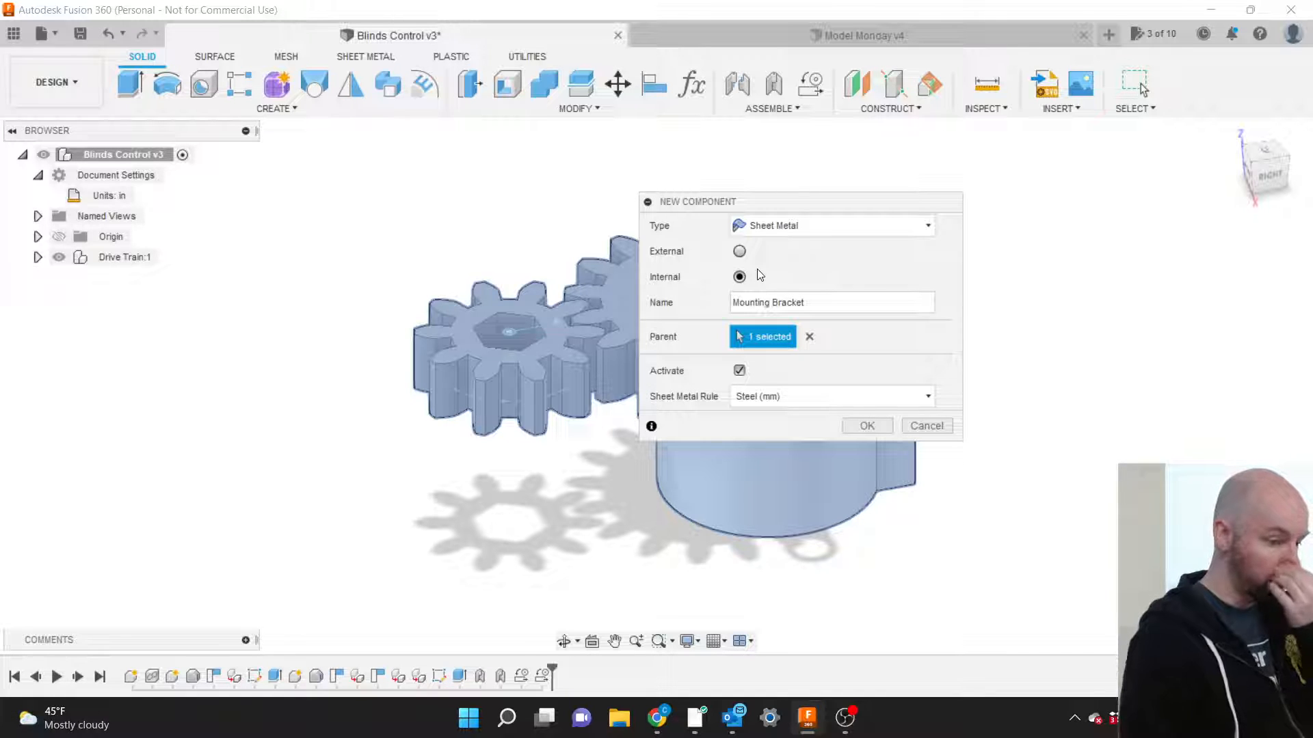
left_click(867, 427)
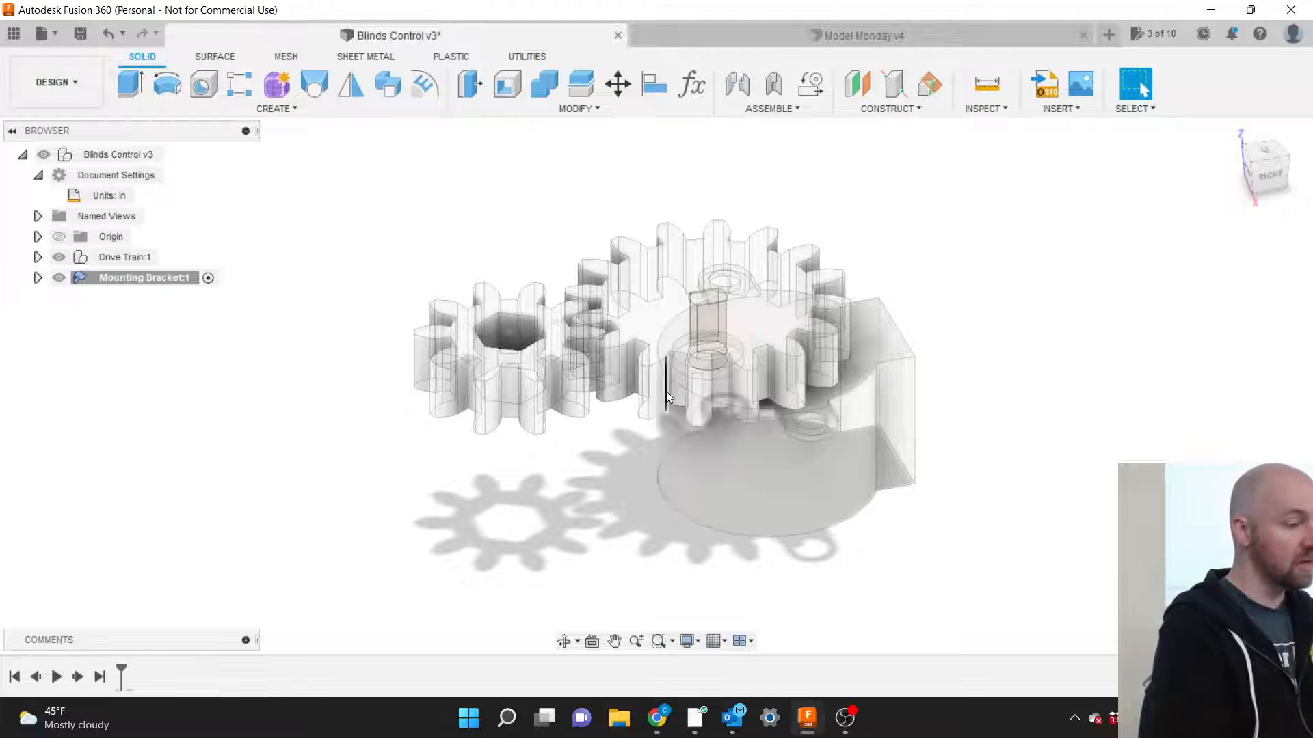
left_click(355, 58)
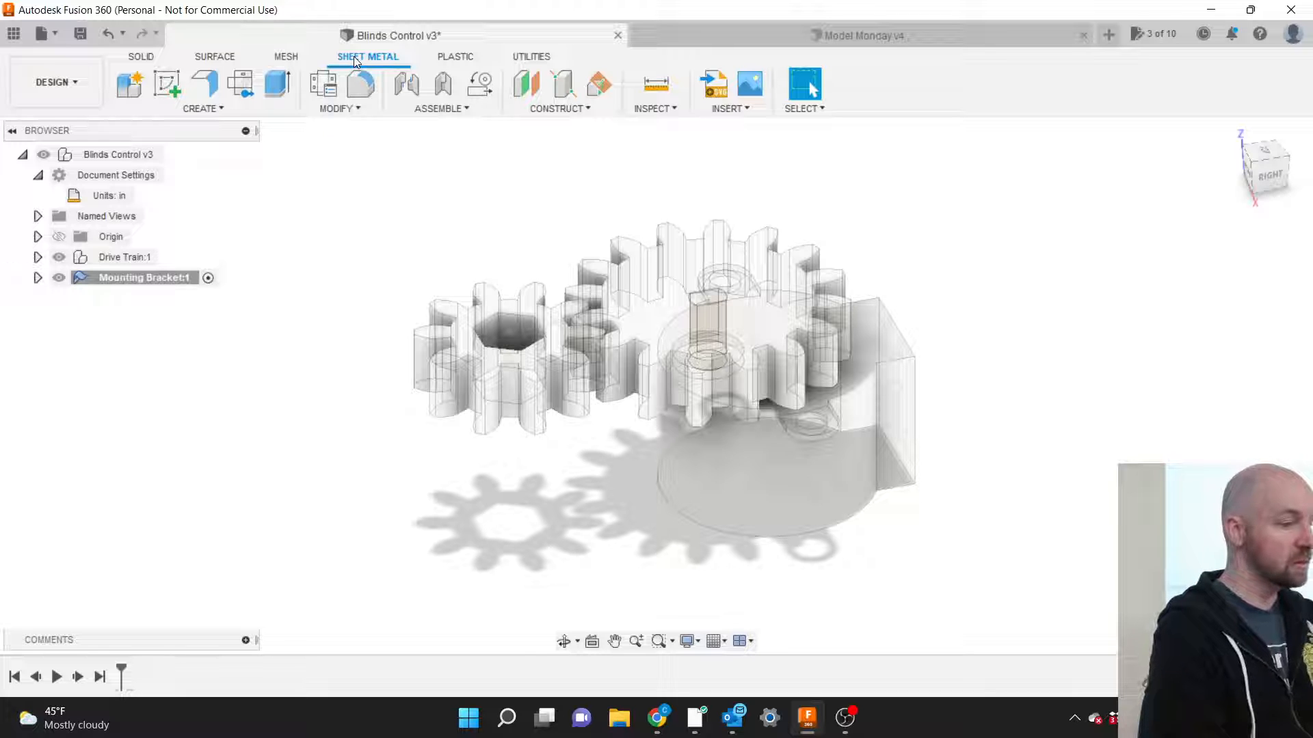
left_click(142, 57)
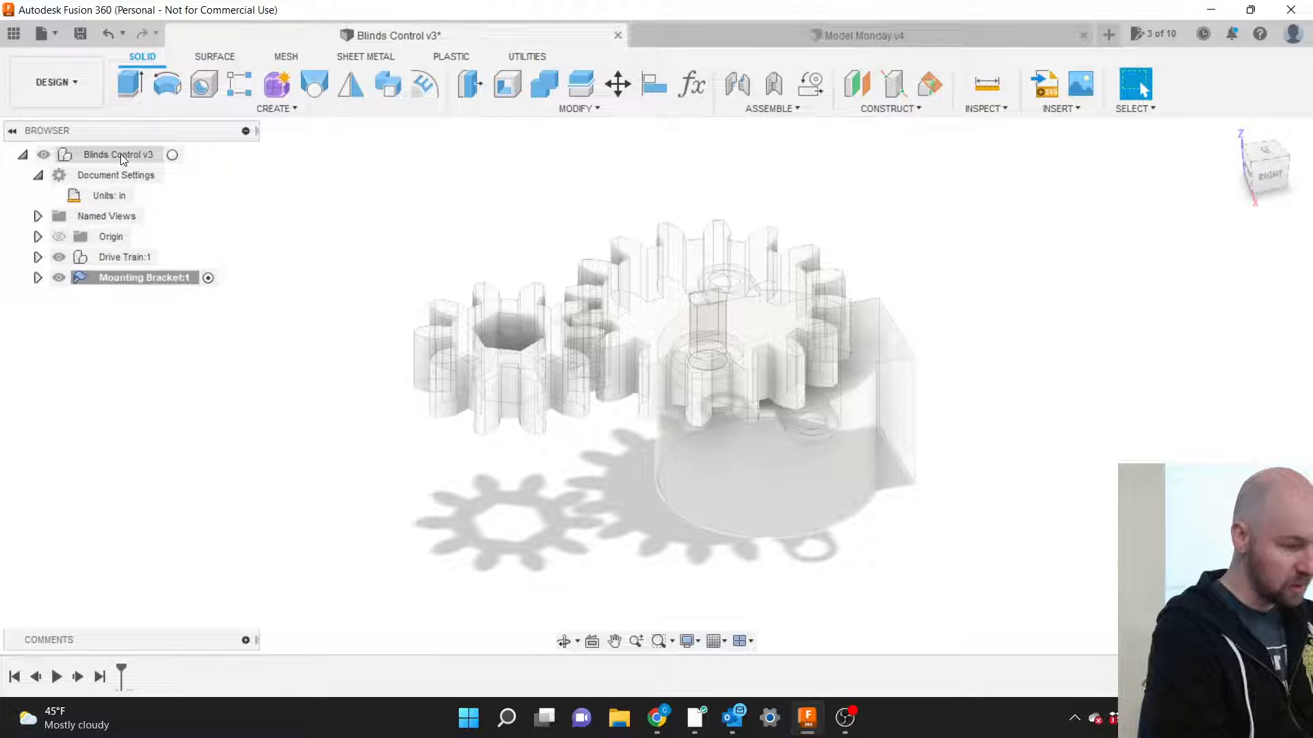
double_click(139, 278)
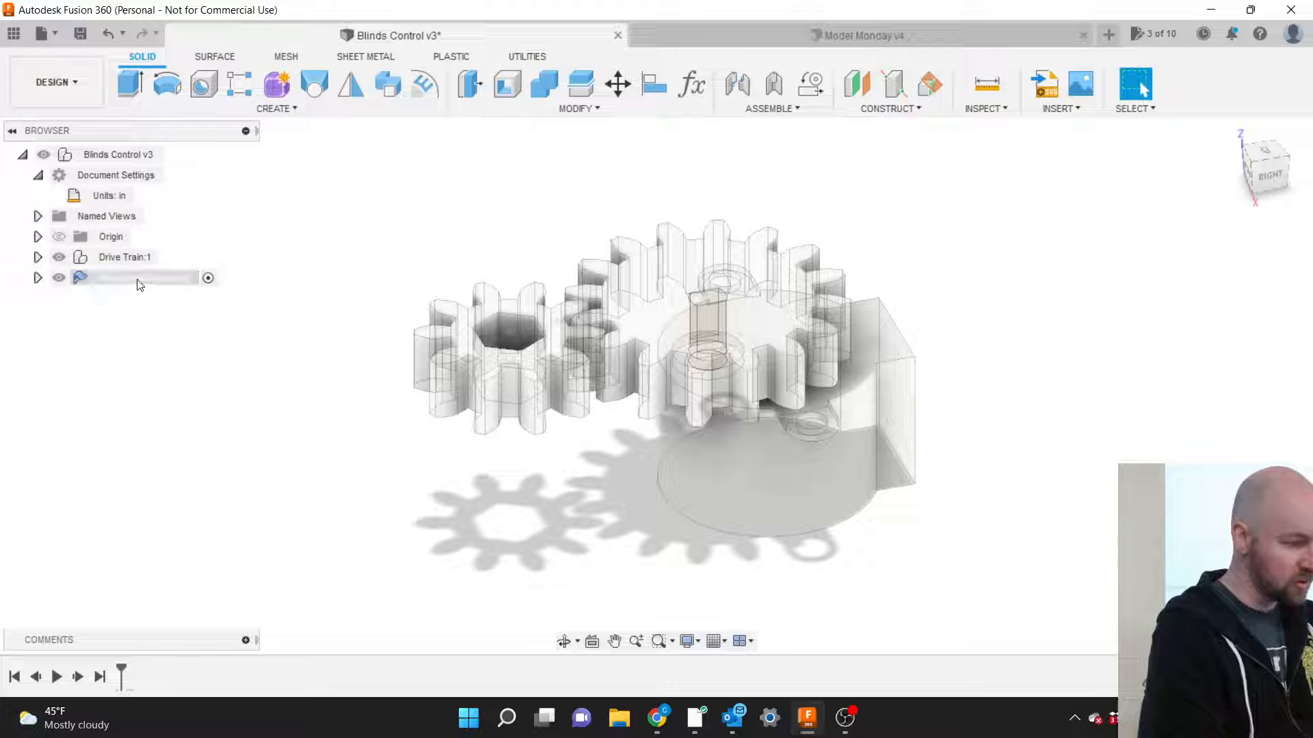
right_click(139, 284)
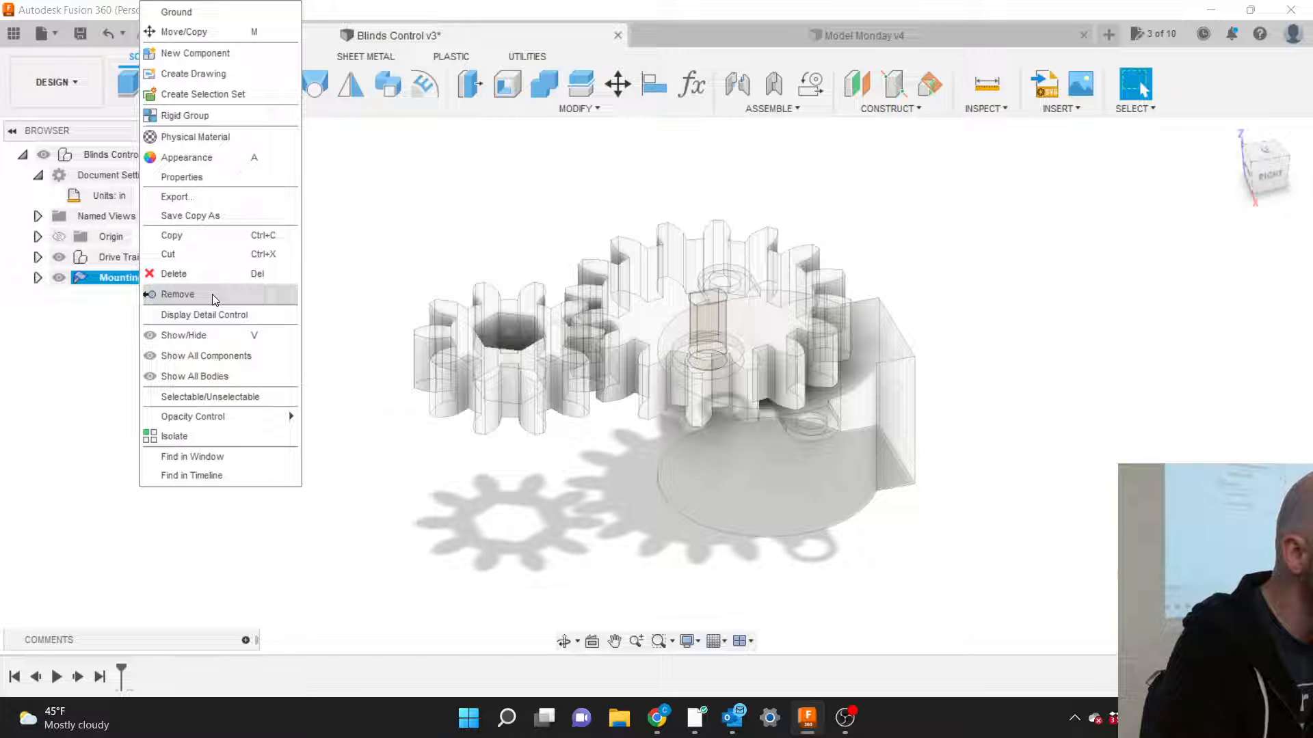
left_click(200, 179)
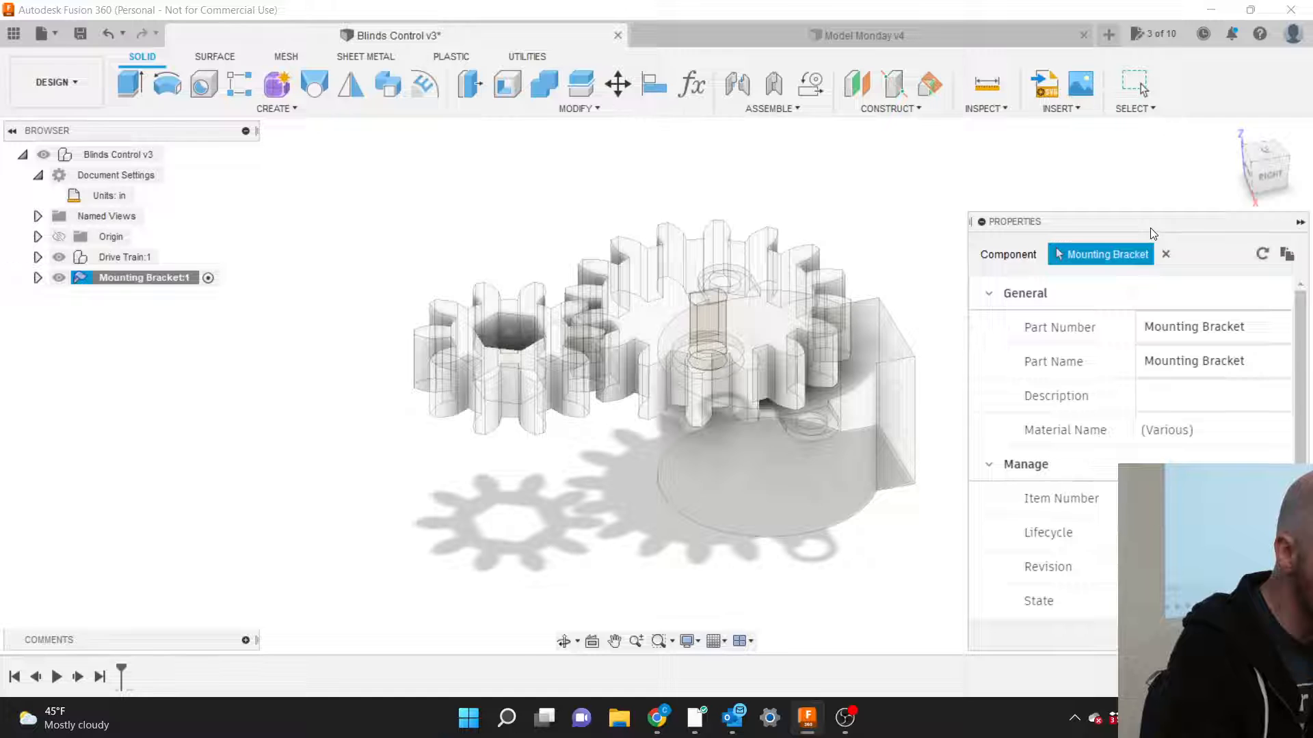
left_click_drag(1150, 228, 1039, 199)
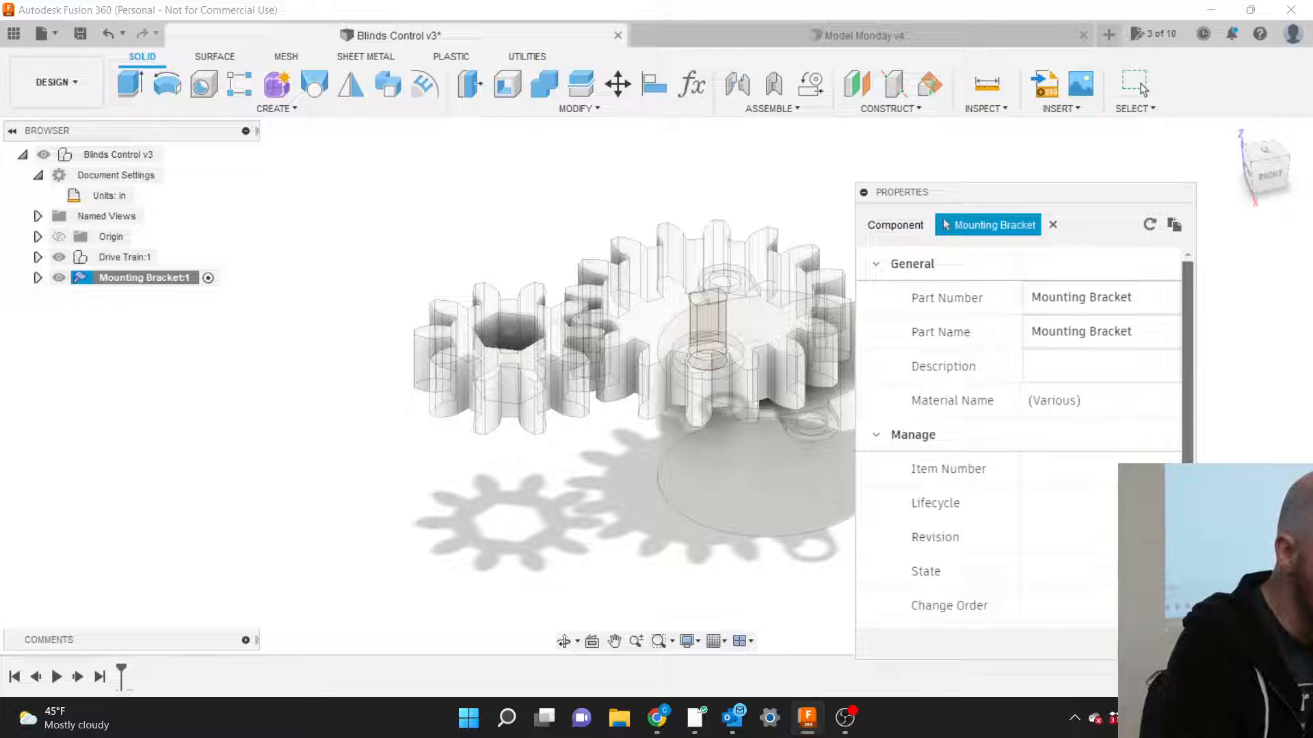
key("Escape")
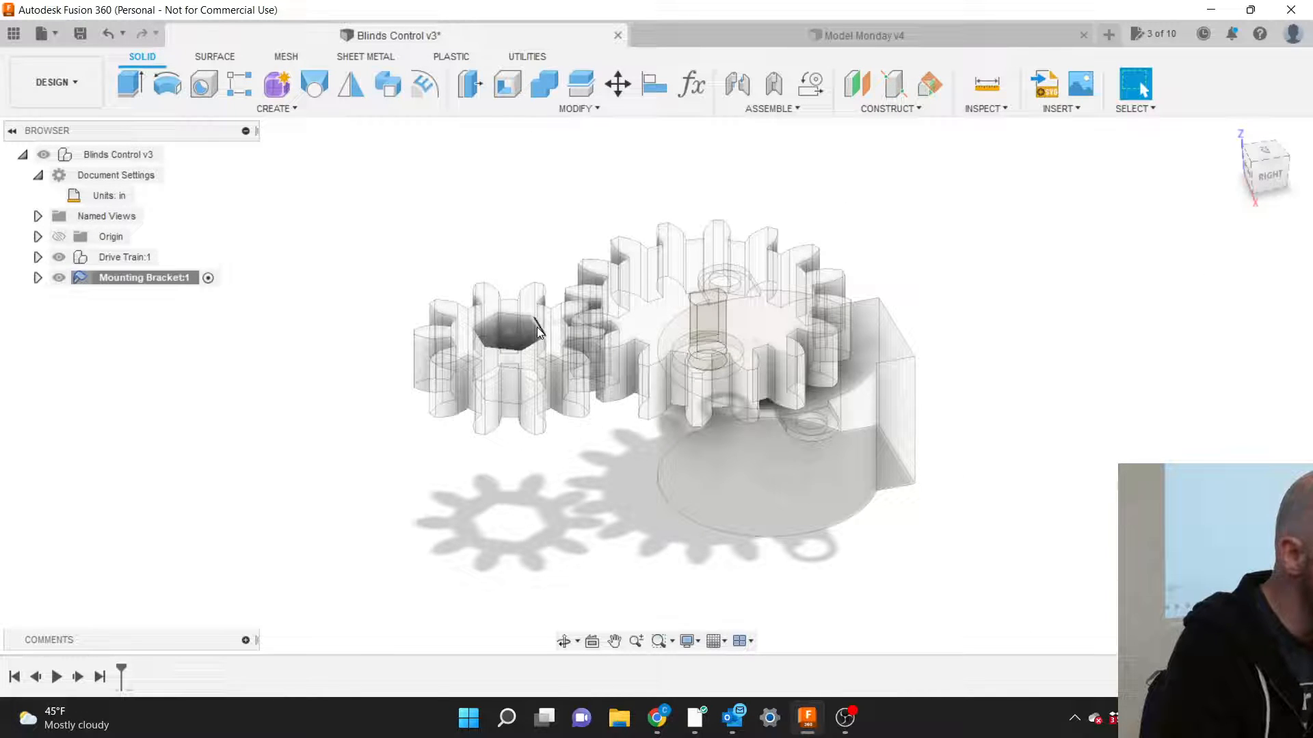
right_click(165, 275)
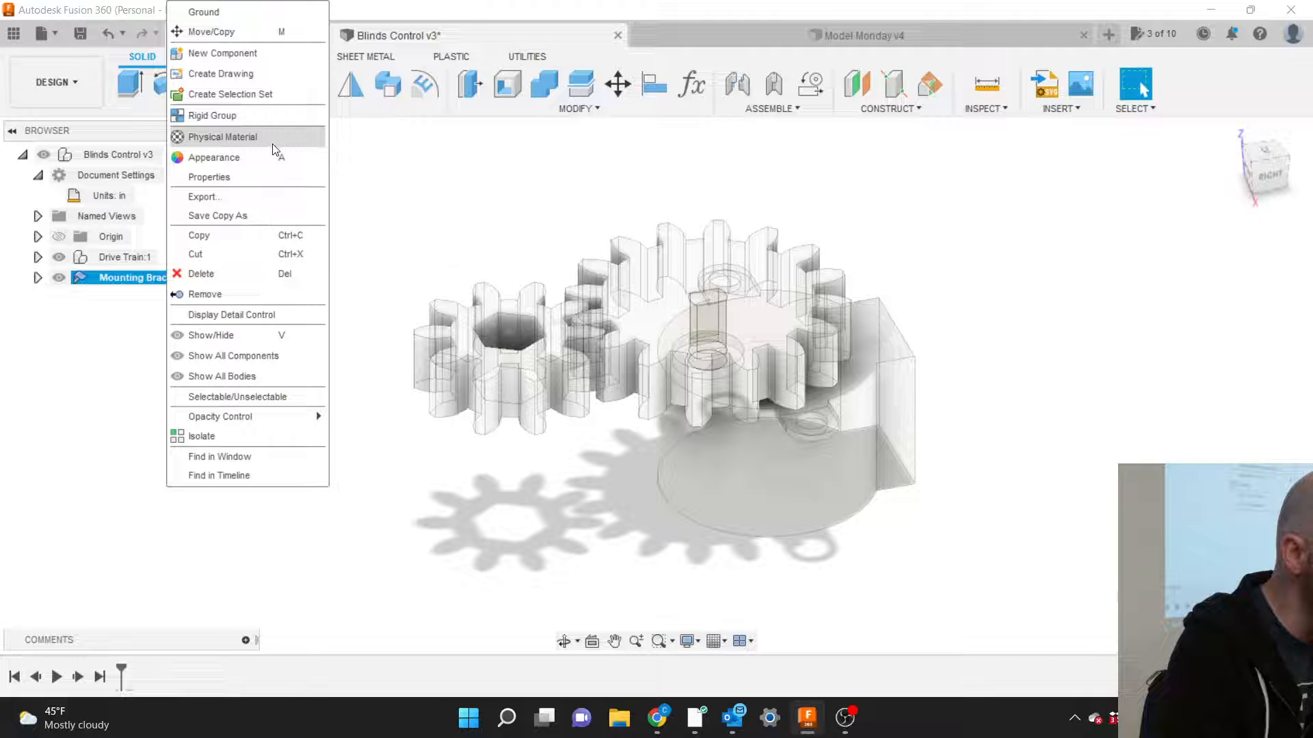
left_click(353, 192)
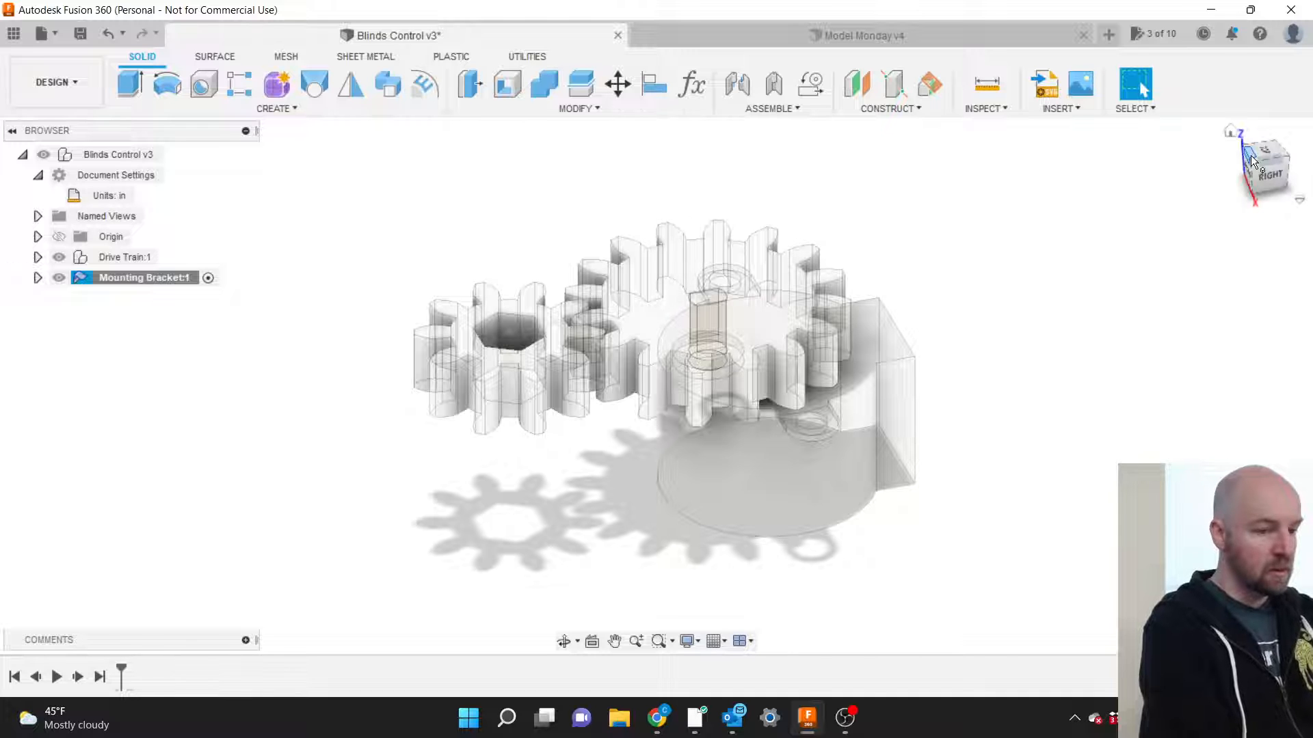
View the model from the back and activate Mounting Bracket:1, leaving nothing selected.
mouse_move(1268, 177)
left_mouse_down()
mouse_move(1134, 156)
mouse_move(1047, 170)
left_mouse_up()
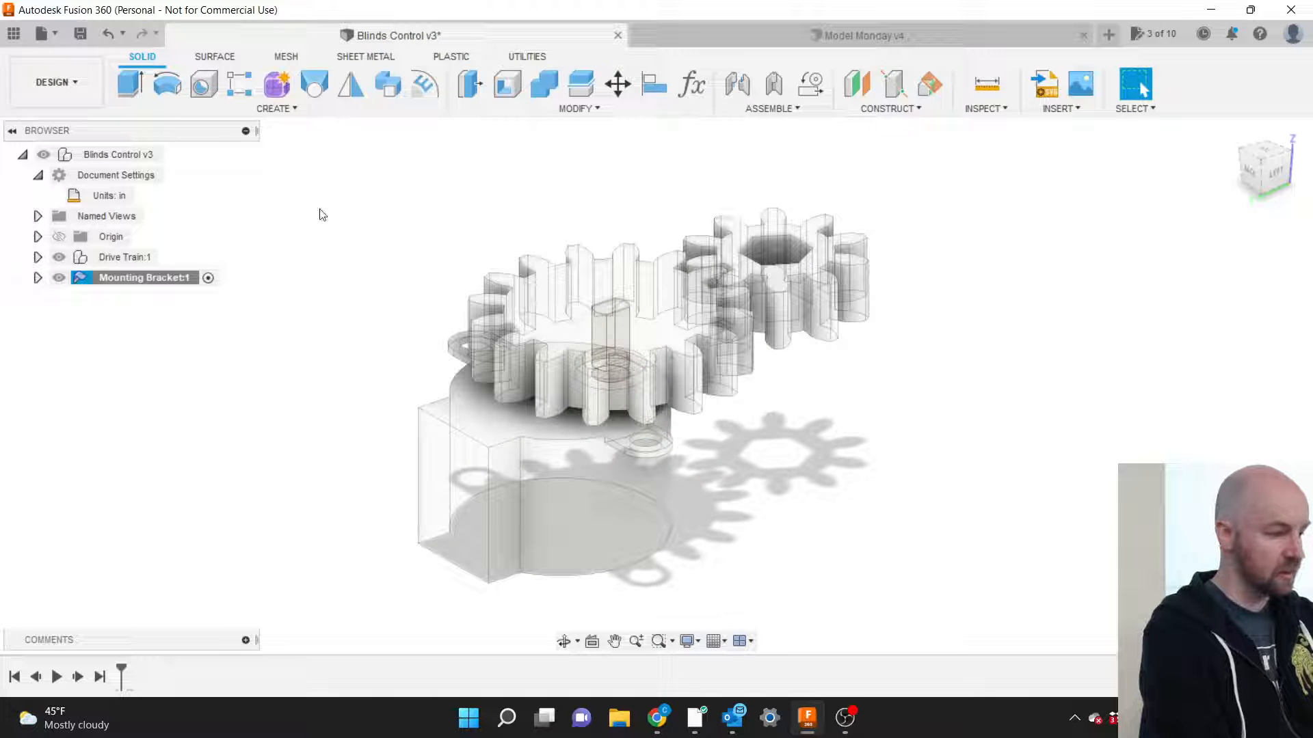
left_click(38, 279)
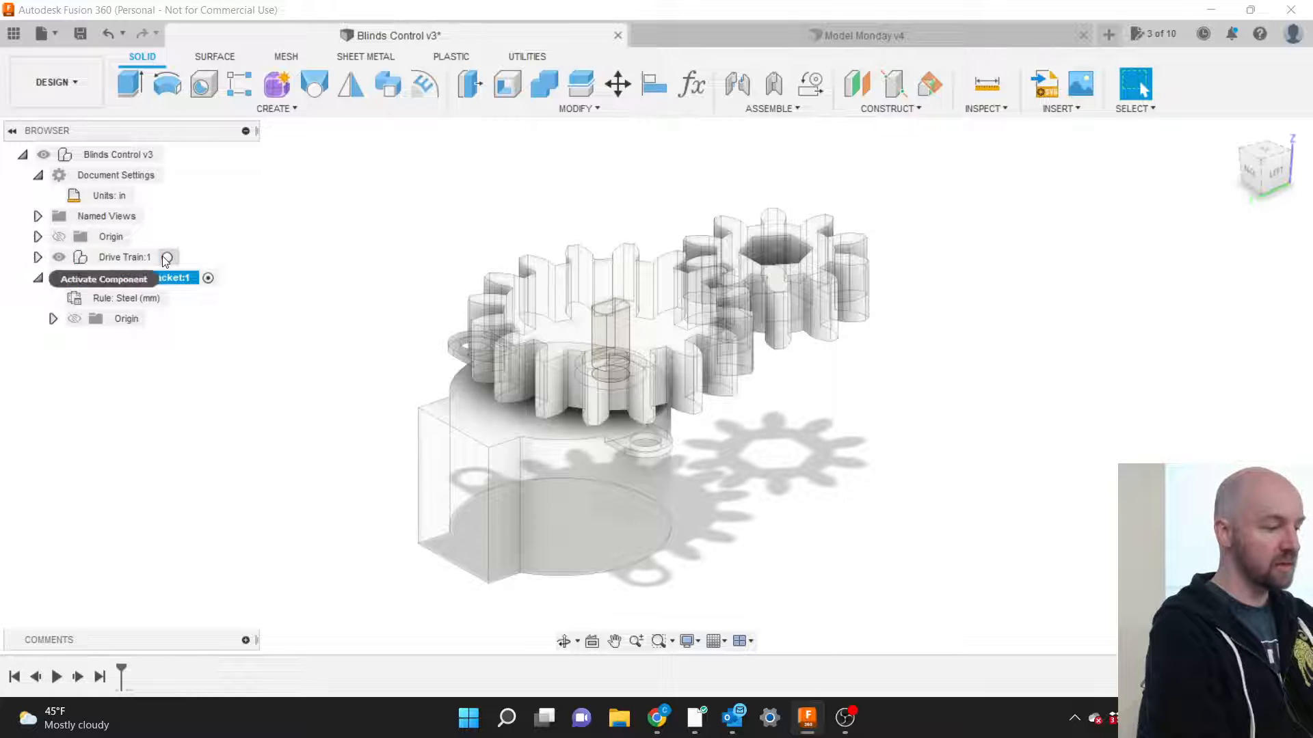
double_click(162, 257)
left_click(365, 268)
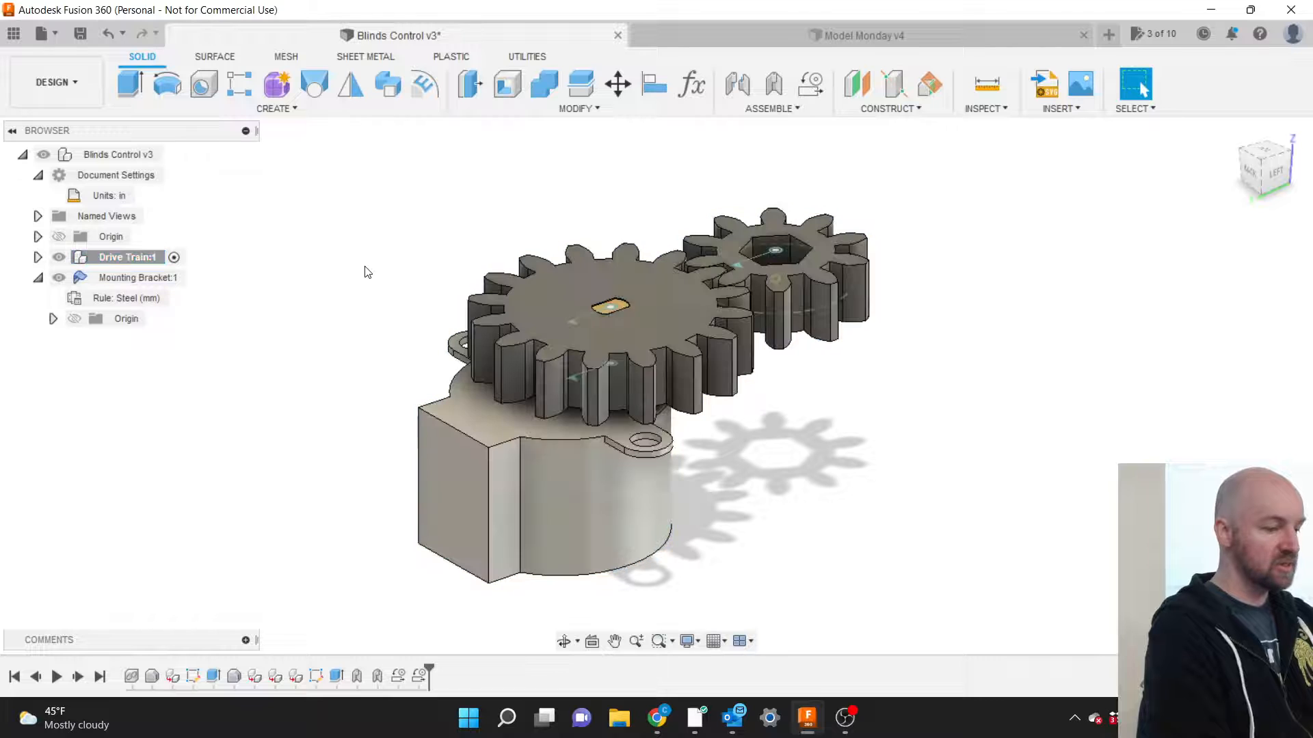
left_click(174, 256)
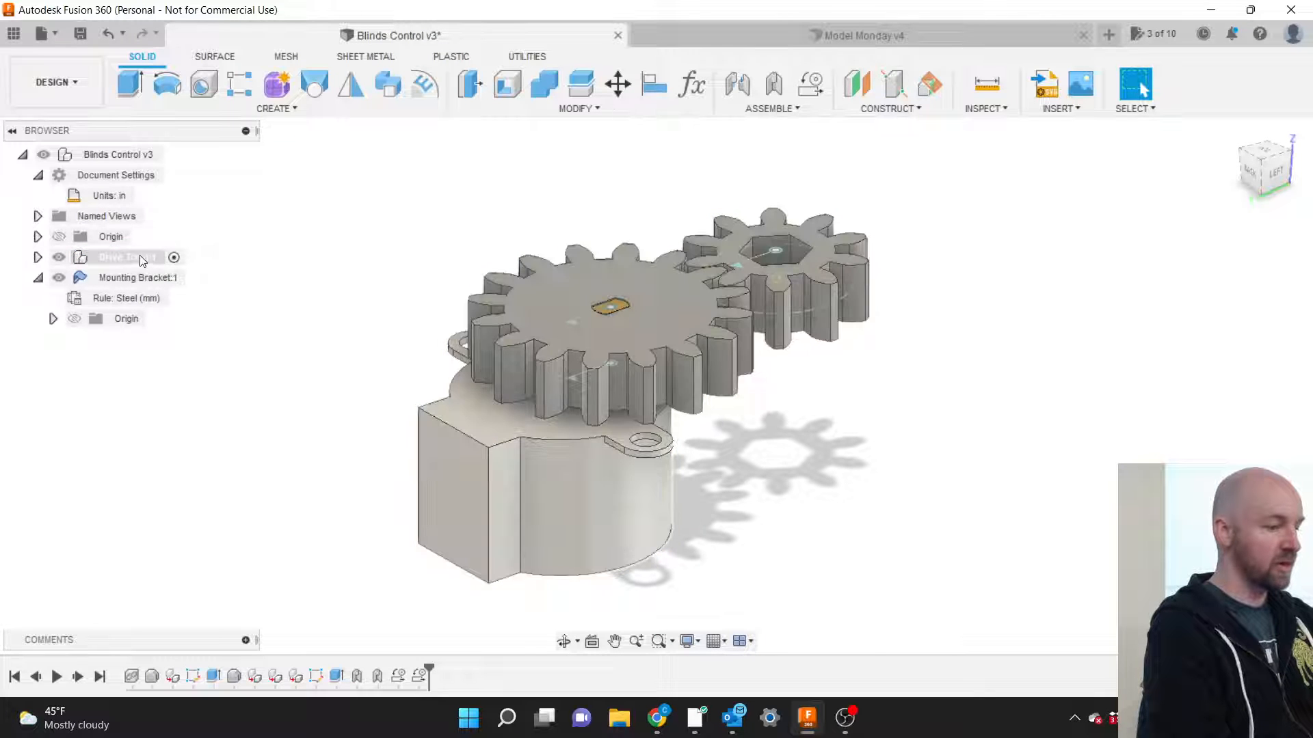
left_click(167, 260)
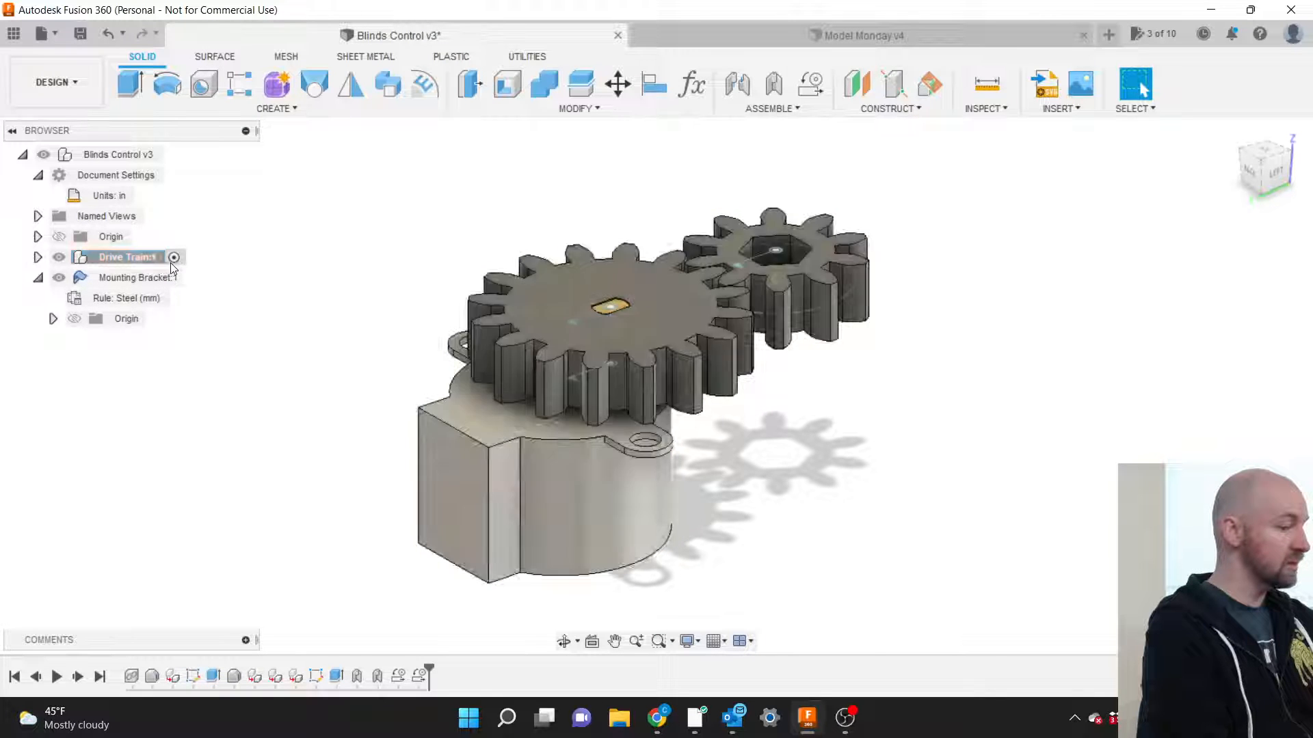
left_click(174, 279)
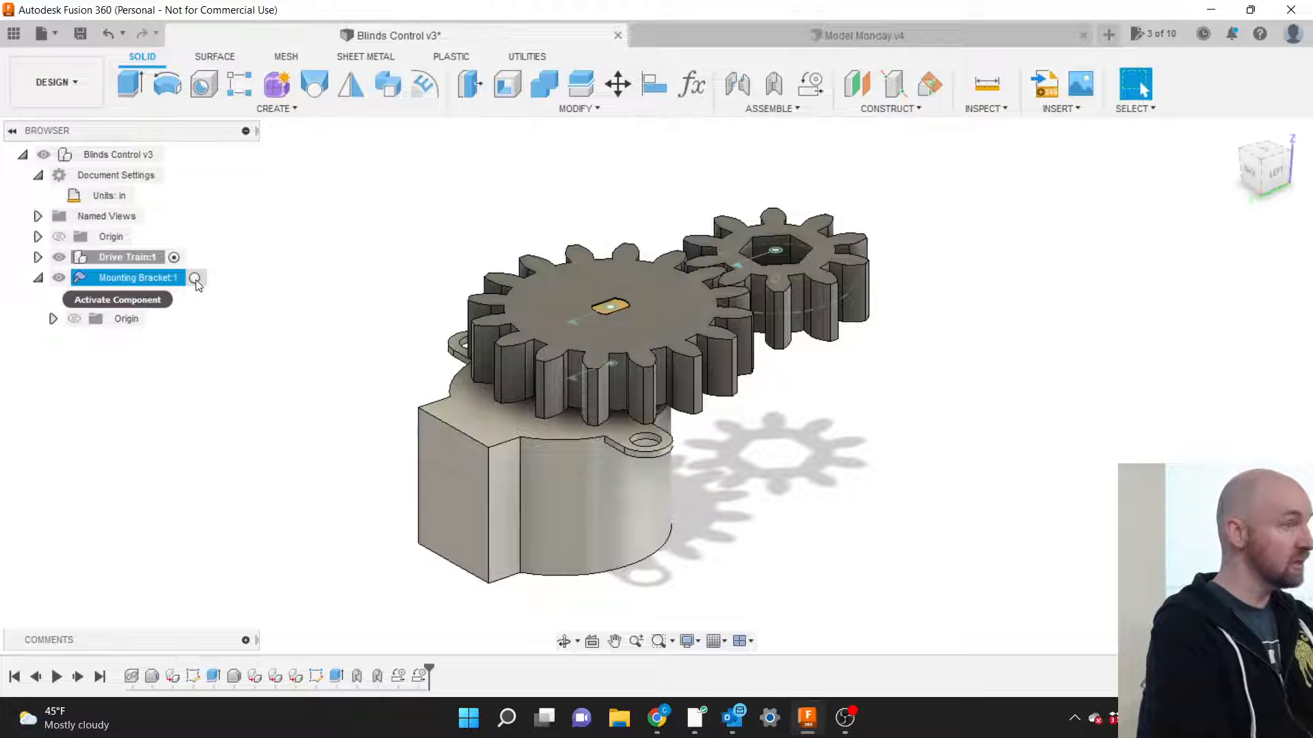
left_click(195, 279)
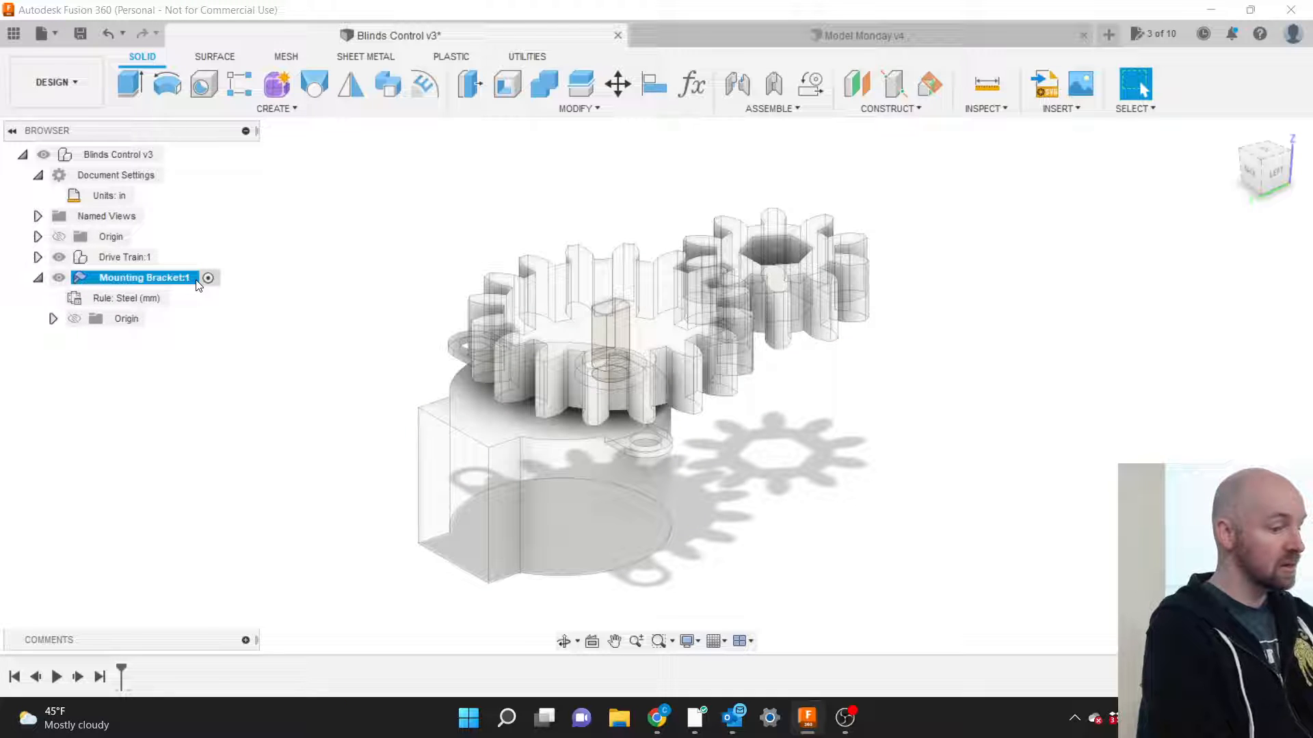
left_click(273, 289)
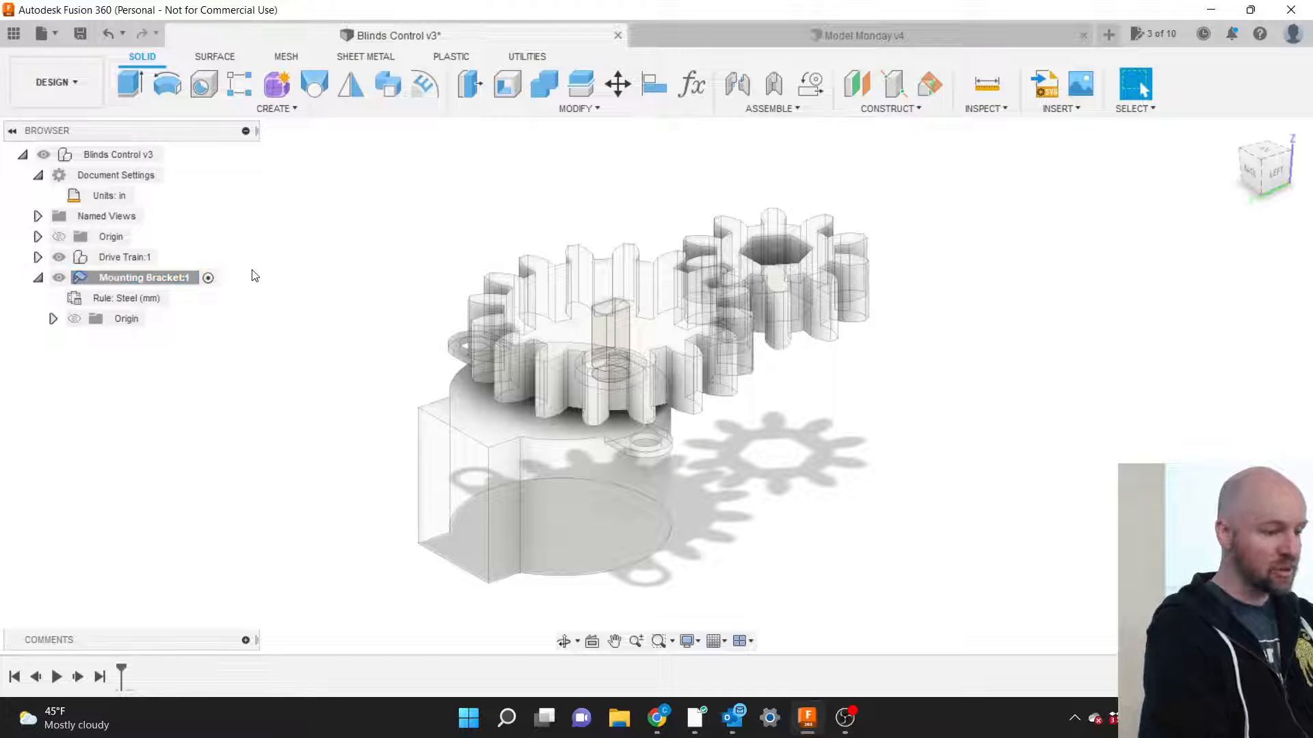
Begin a new sketch from the CREATE menu and zoom to inspect the available planes.
left_click(280, 109)
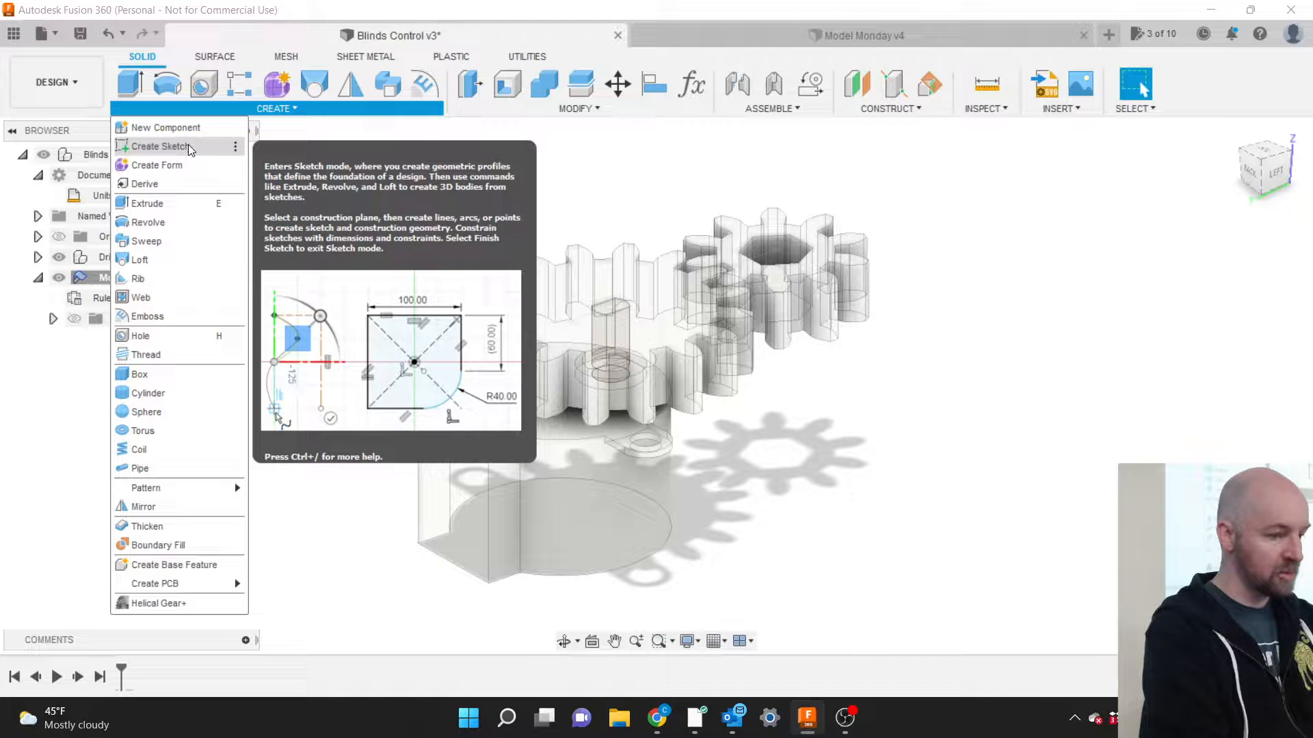
left_click(159, 146)
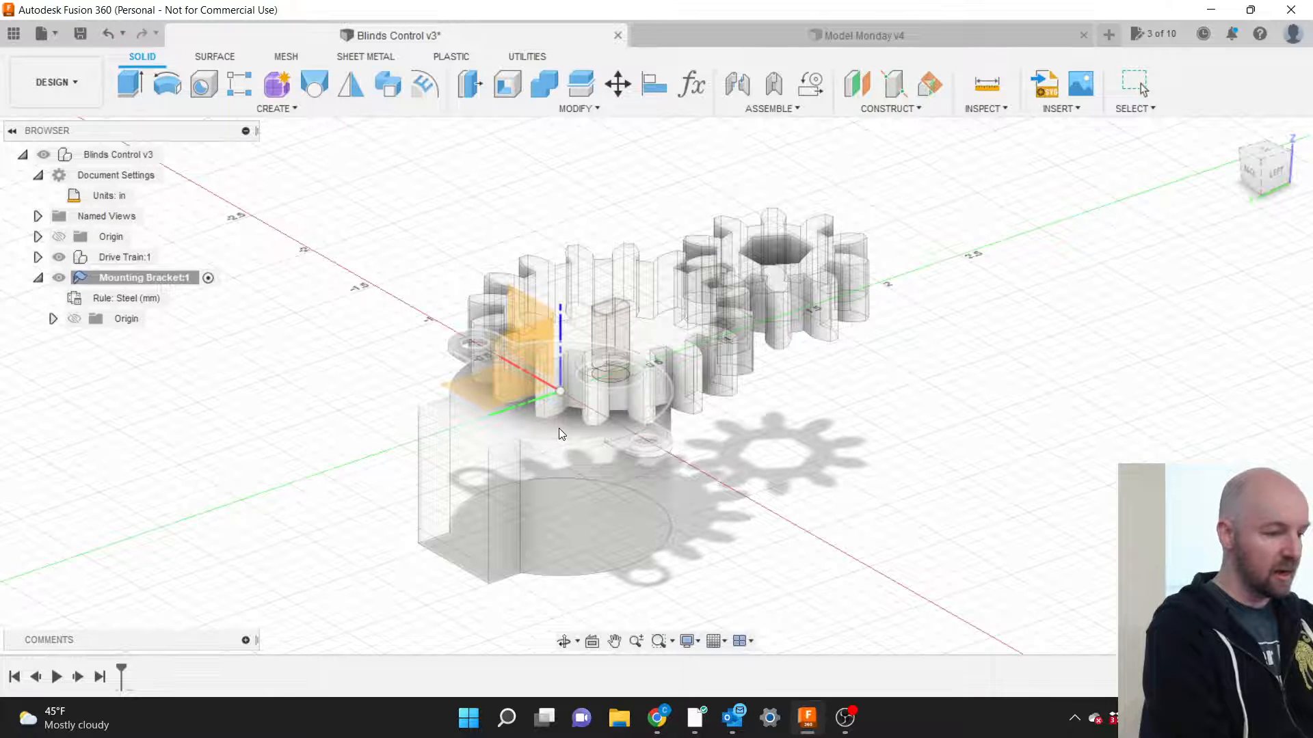
scroll(559, 428, "up", 1)
scroll(559, 429, "up", 3)
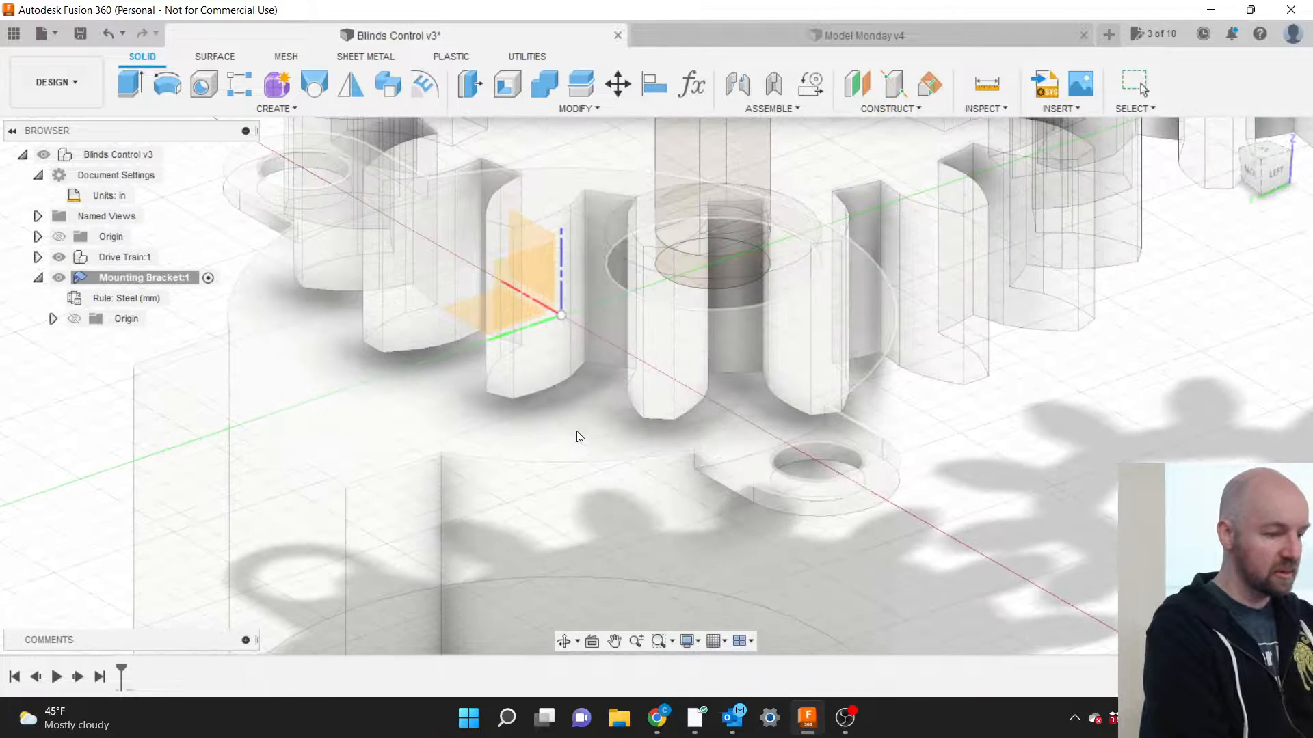
scroll(578, 437, "down", 1)
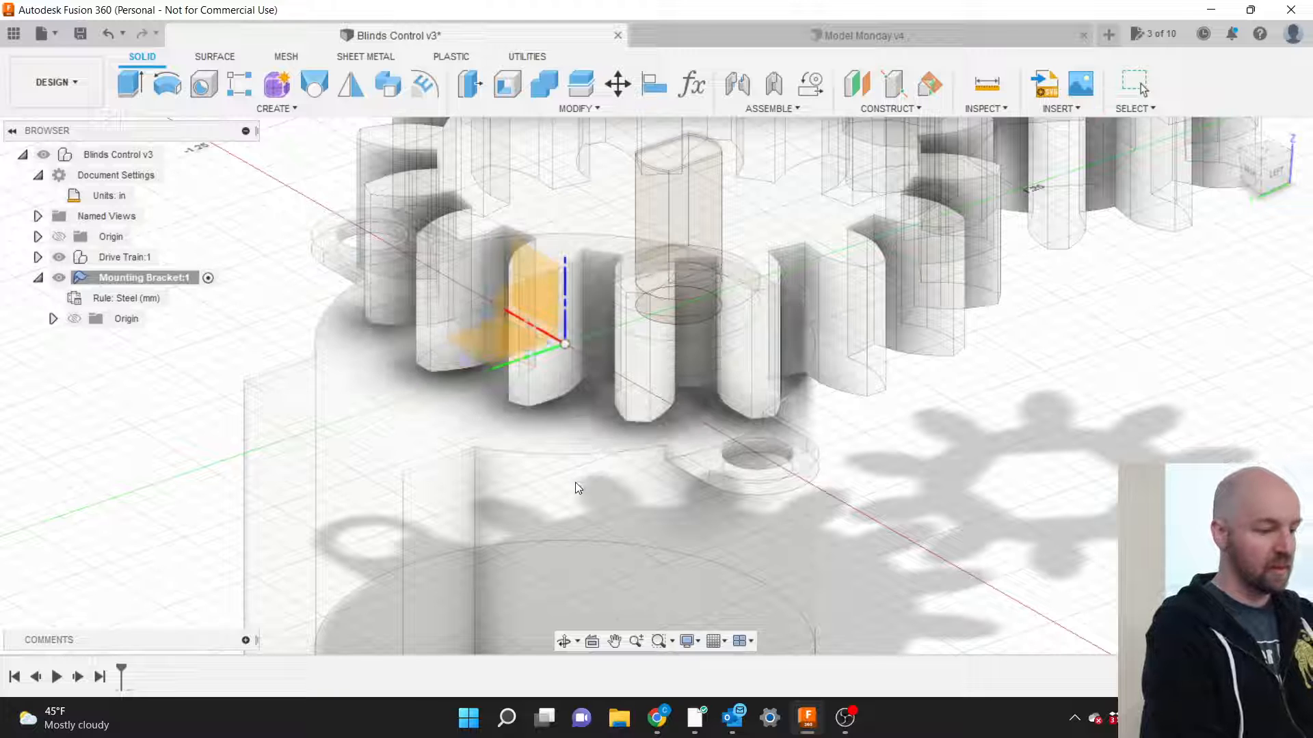
scroll(585, 419, "down", 4)
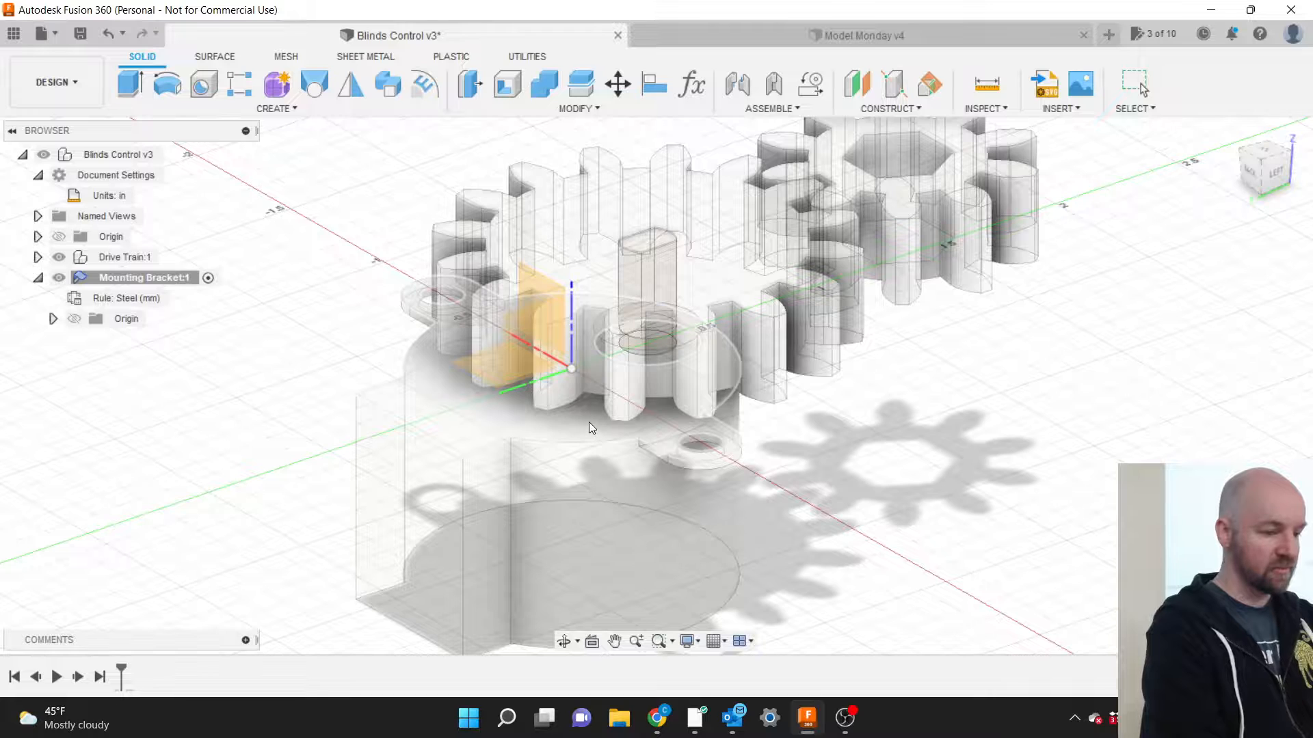
Place the sketch on the bracket's top planar face and readjust the zoom.
left_click(589, 422)
scroll(589, 421, "down", 1)
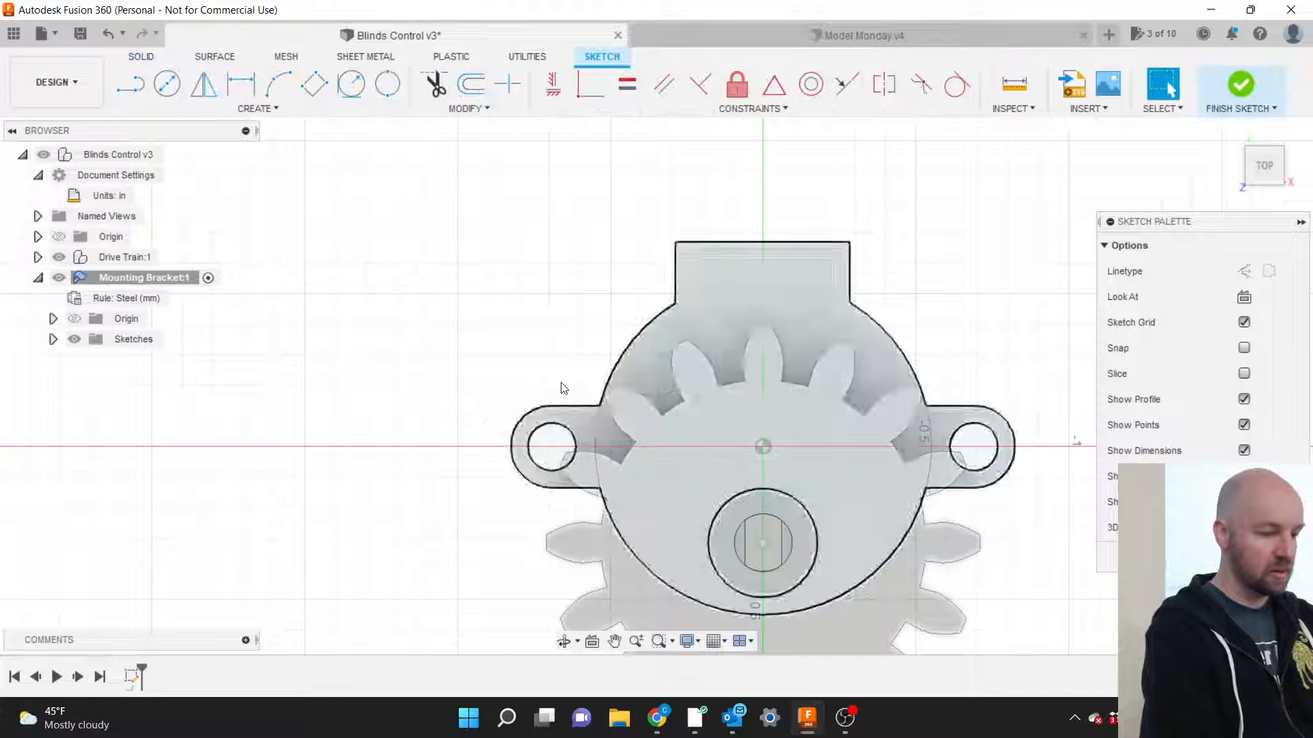
scroll(516, 296, "down", 4)
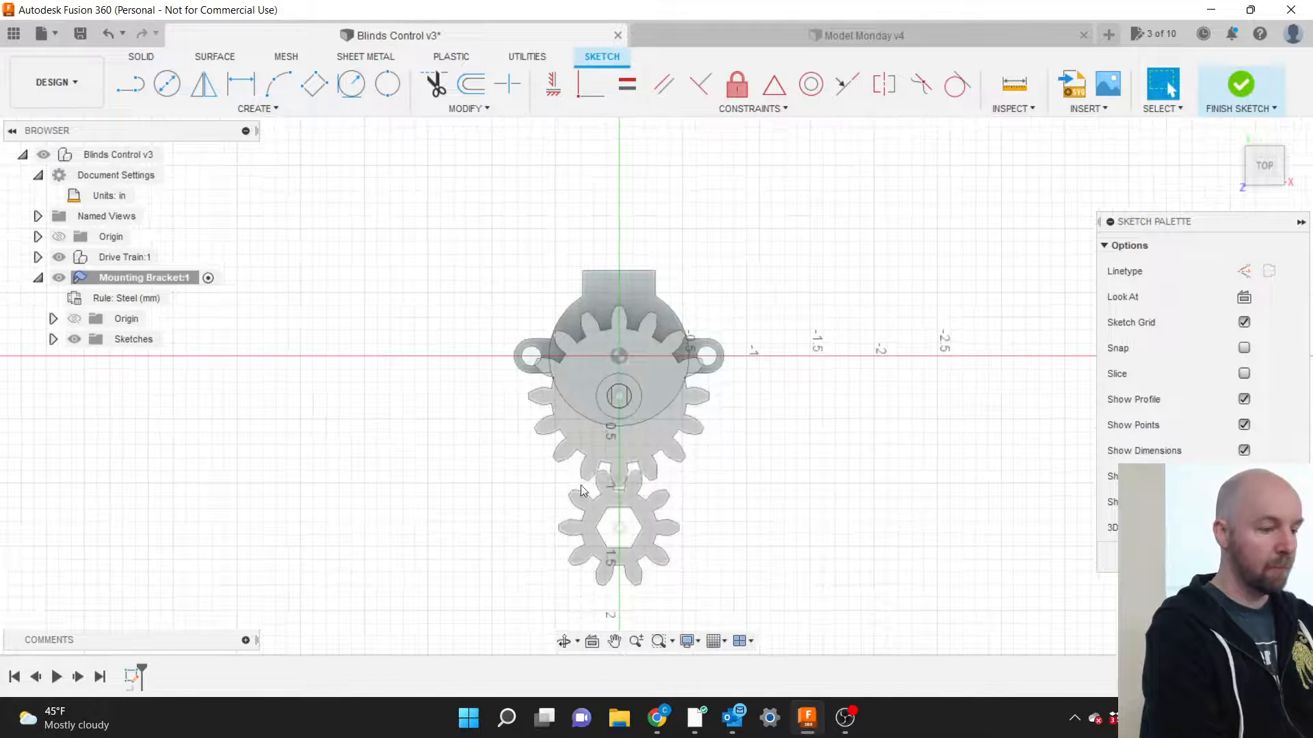
scroll(588, 513, "up", 2)
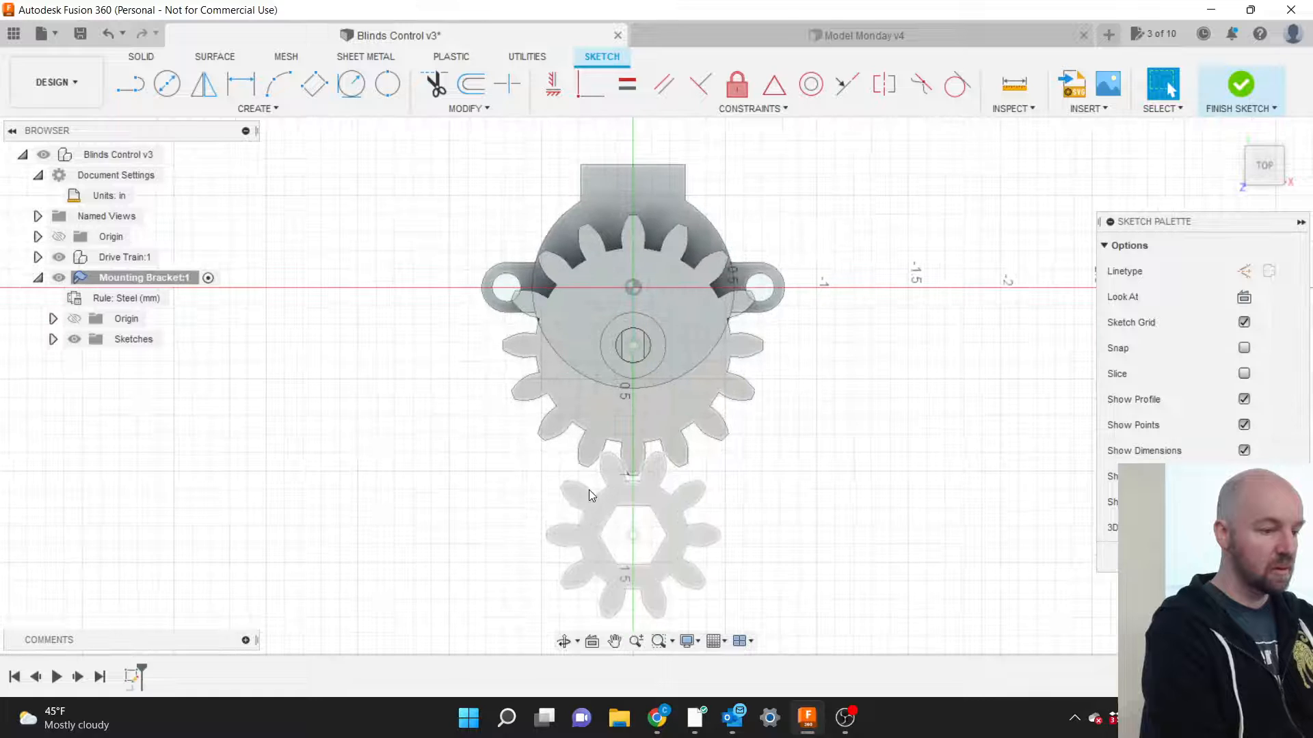
scroll(589, 489, "up", 1)
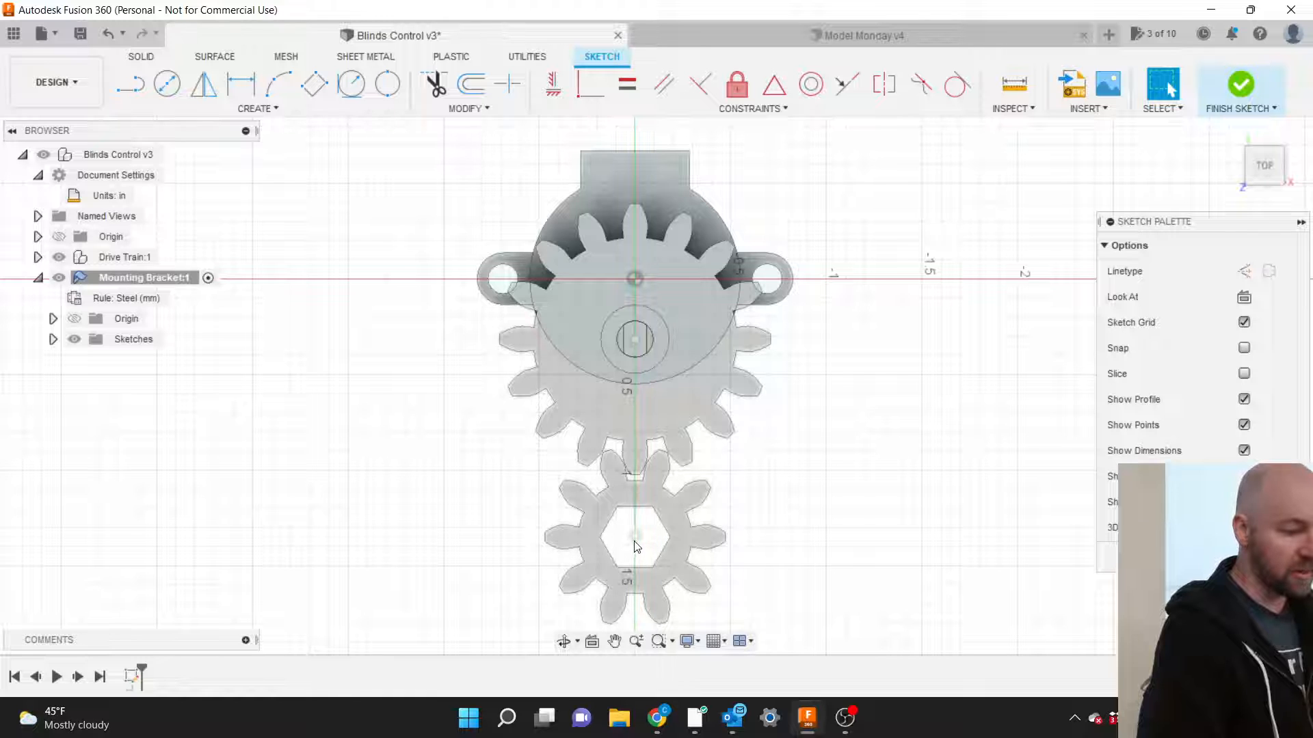
Rotate the top view 90° so the gears sit side by side, then show the CREATE commands.
scroll(766, 471, "down", 1)
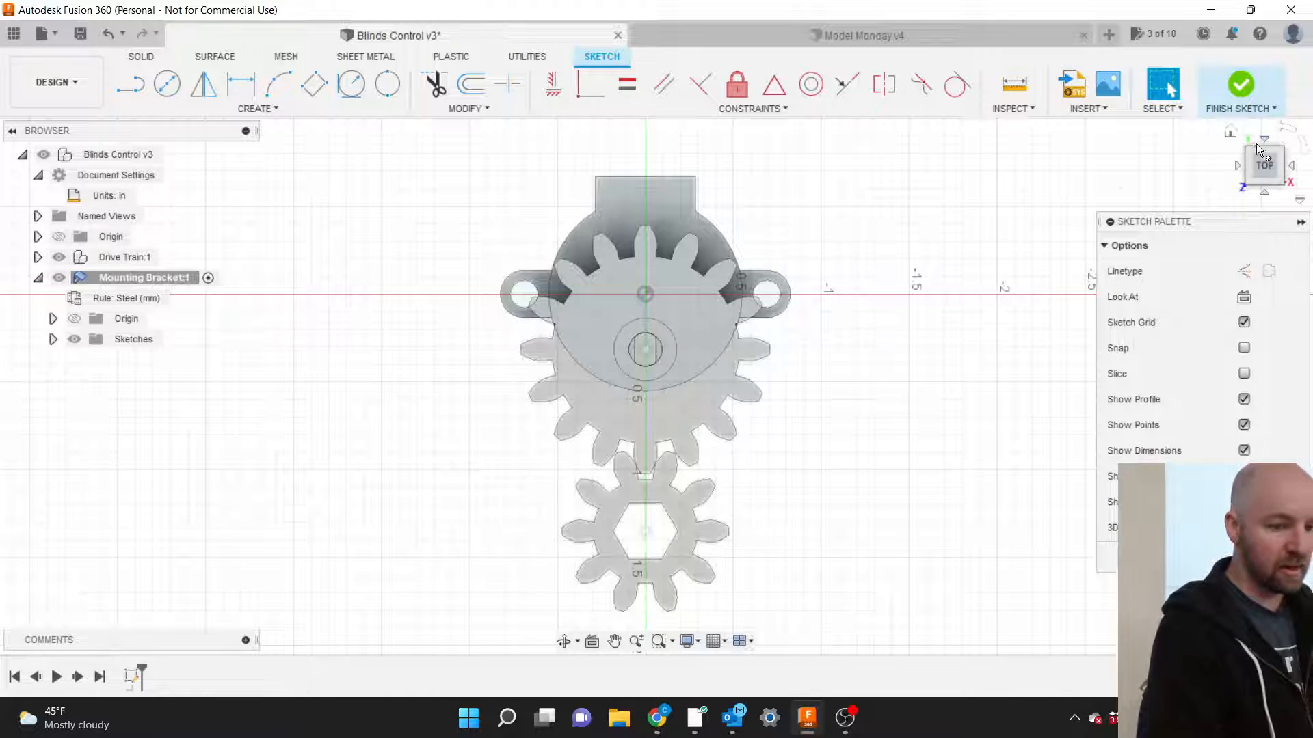
left_click(1283, 131)
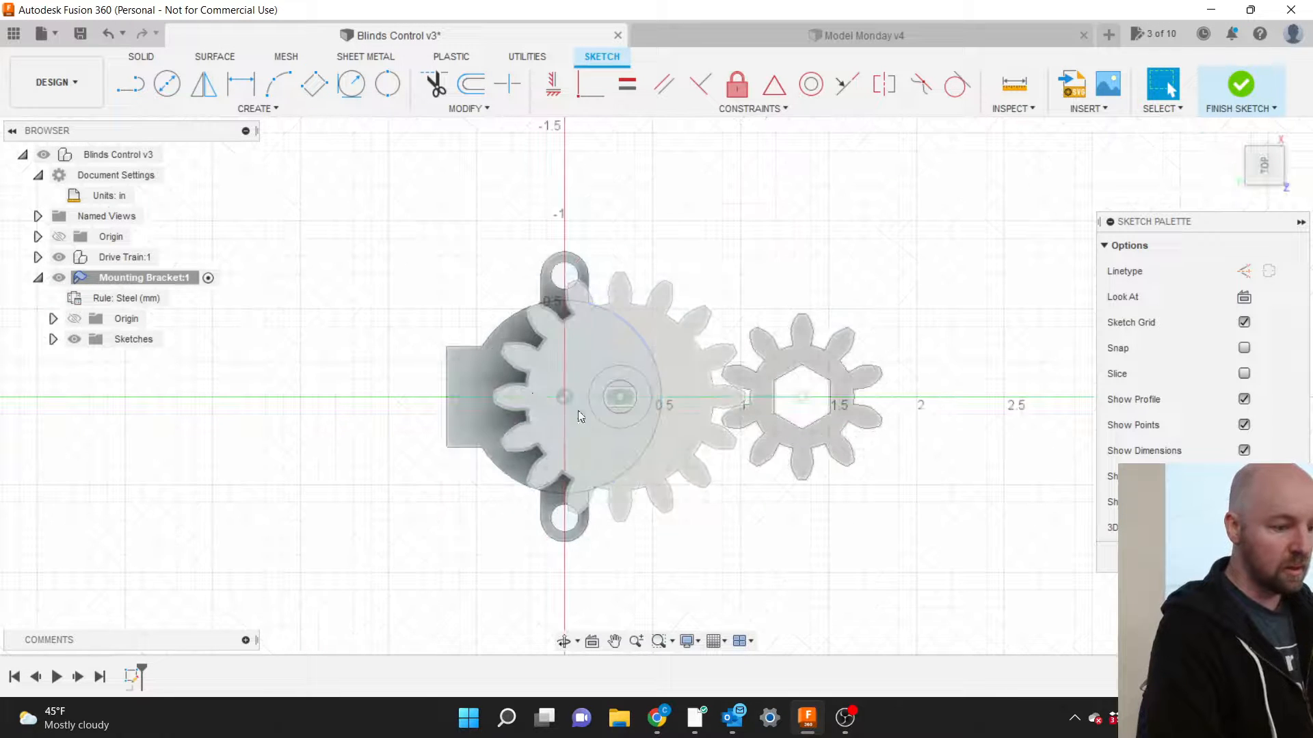
scroll(627, 398, "up", 3)
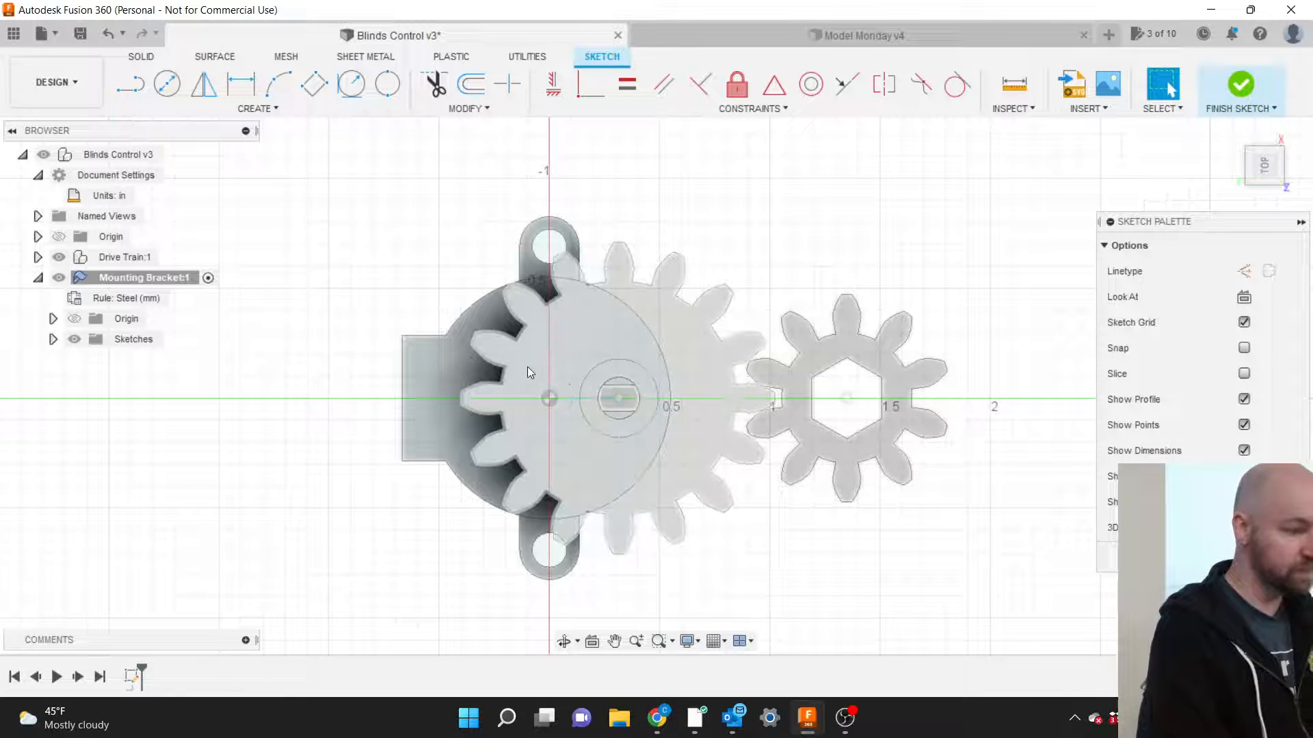
left_click(276, 109)
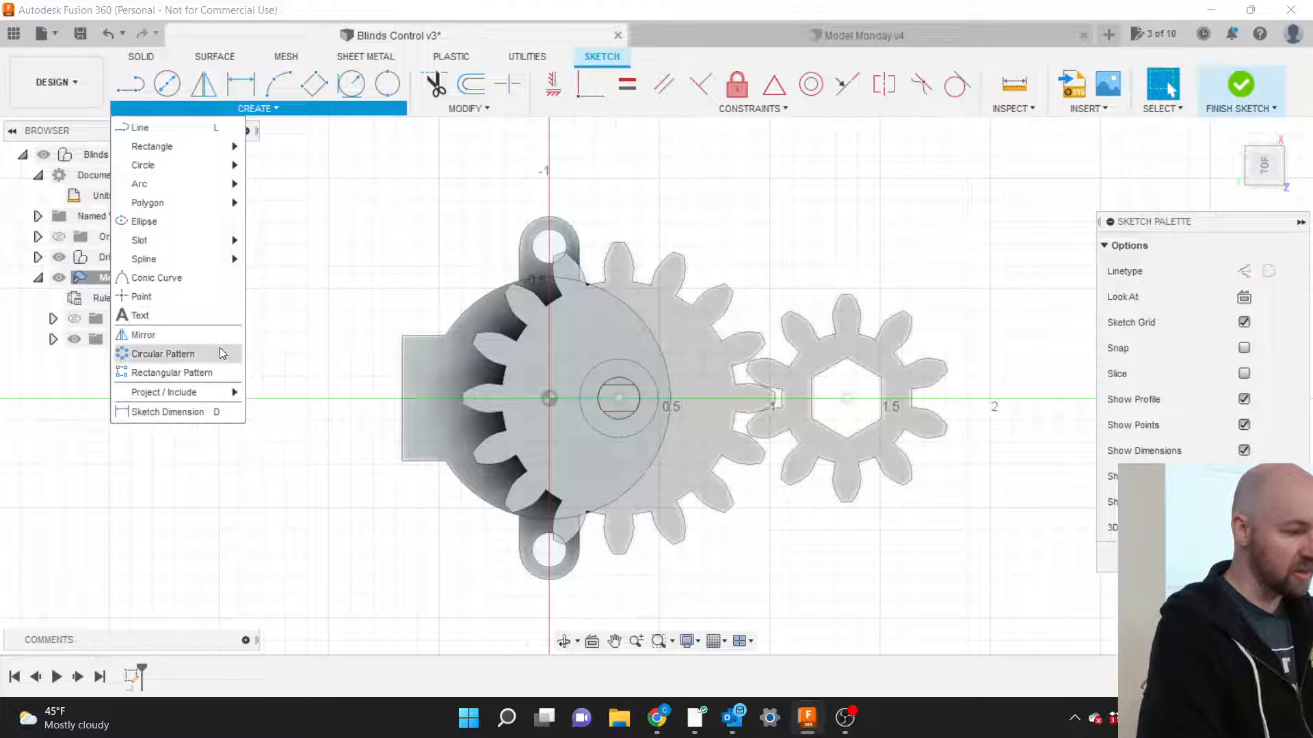
Launch the Project command from Project / Include.
mouse_move(221, 396)
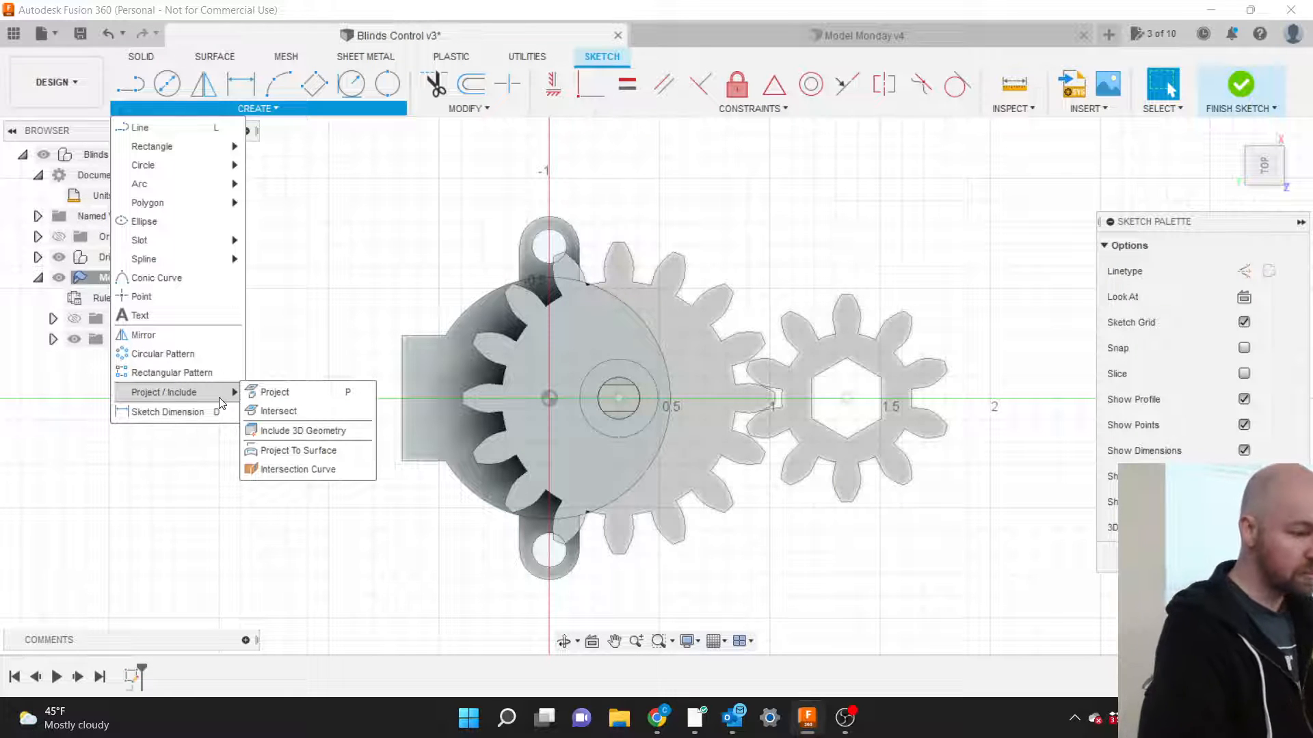
left_click(287, 394)
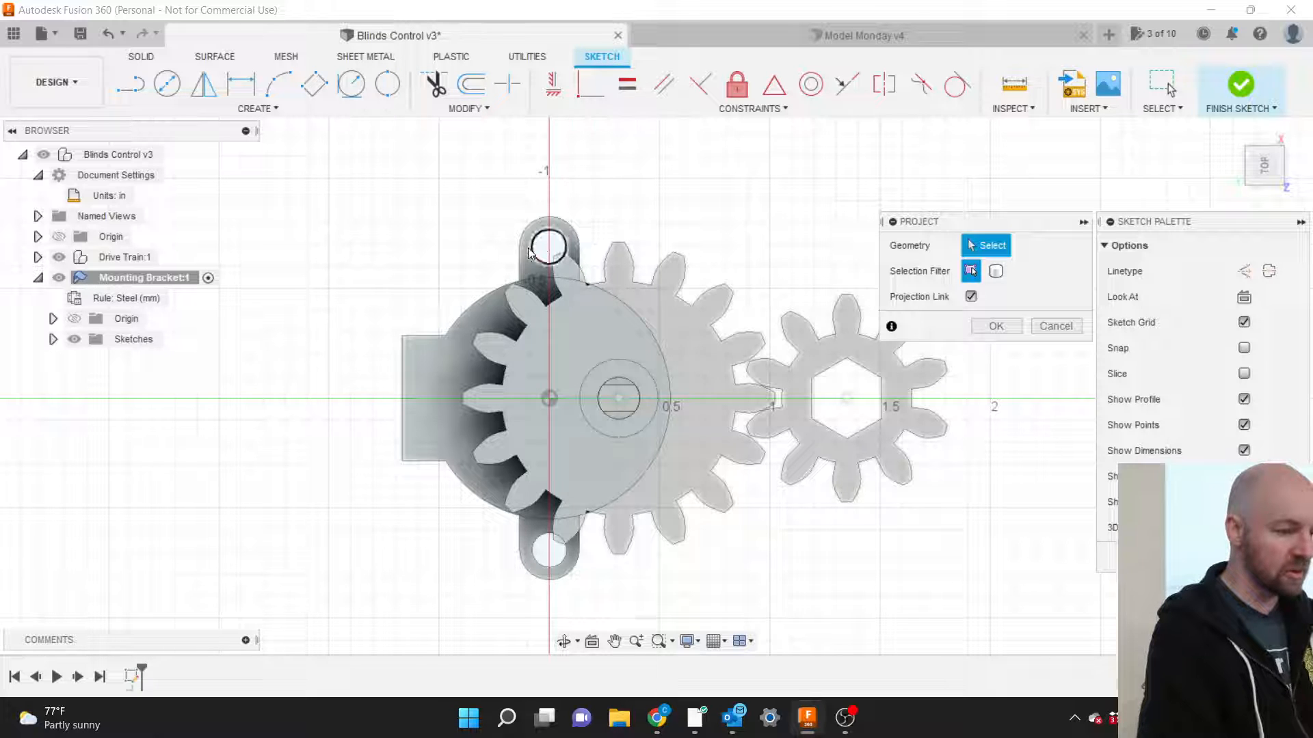
Pick the top and bottom screw-hole edges, not the whole face, for projection.
left_click(527, 253)
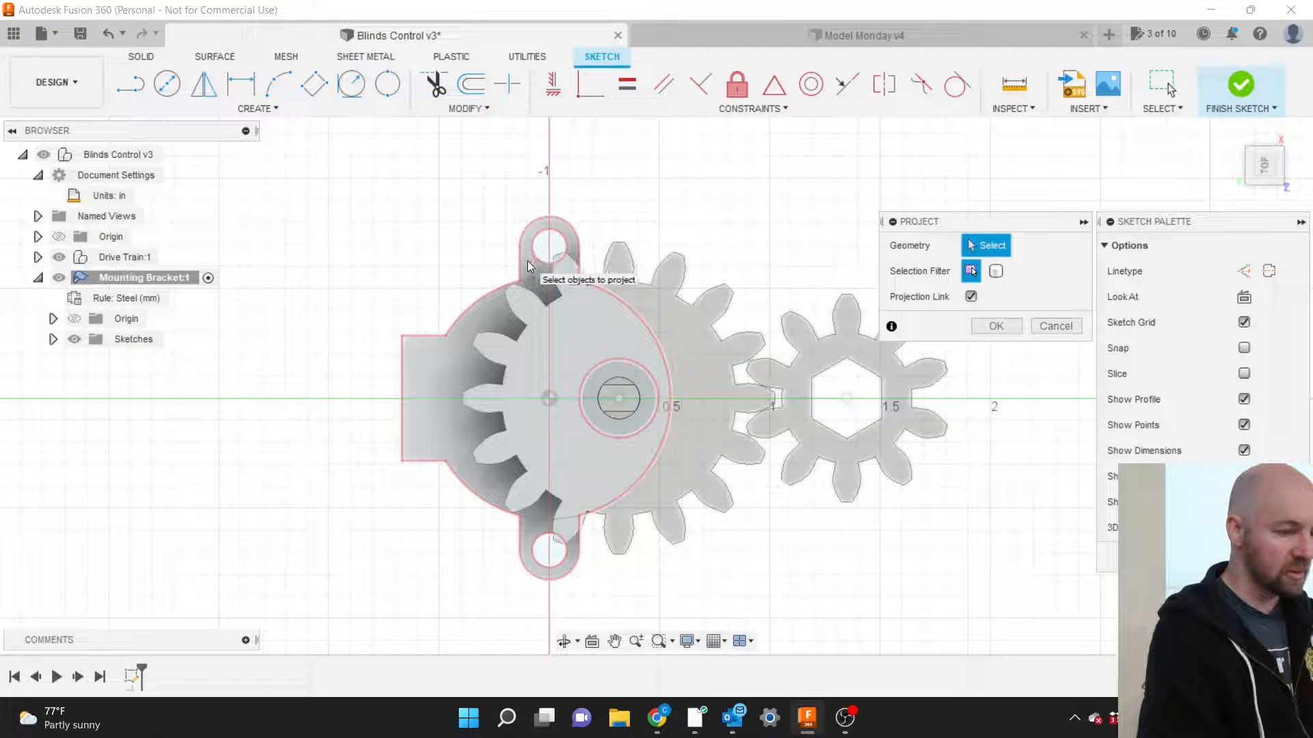
left_click(530, 258)
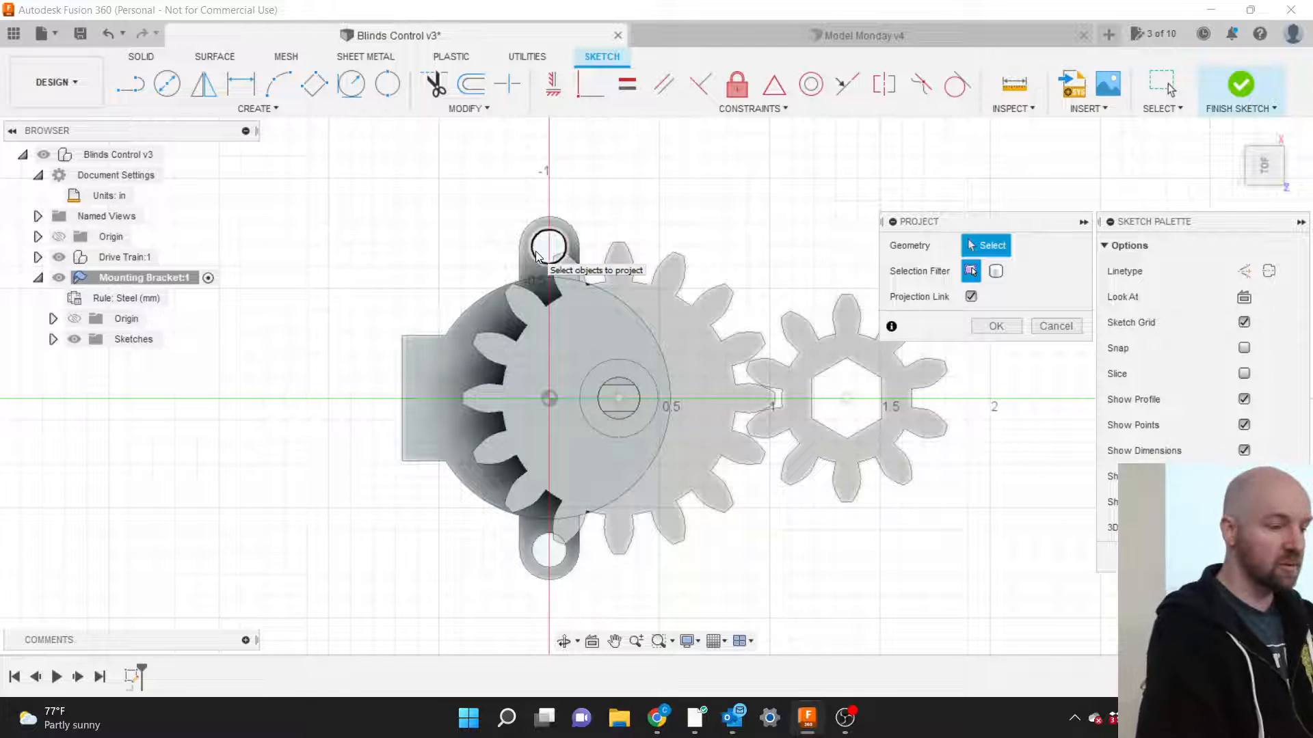
left_click(536, 256)
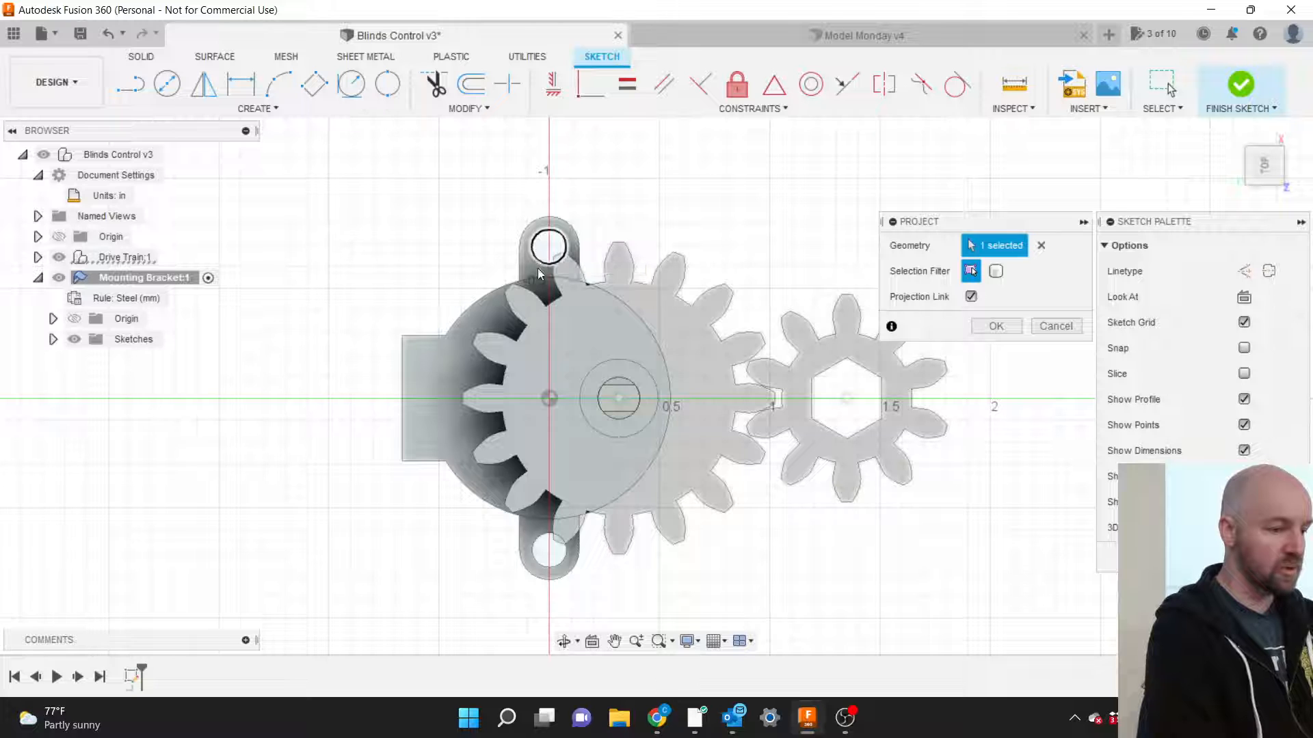
left_click(541, 543)
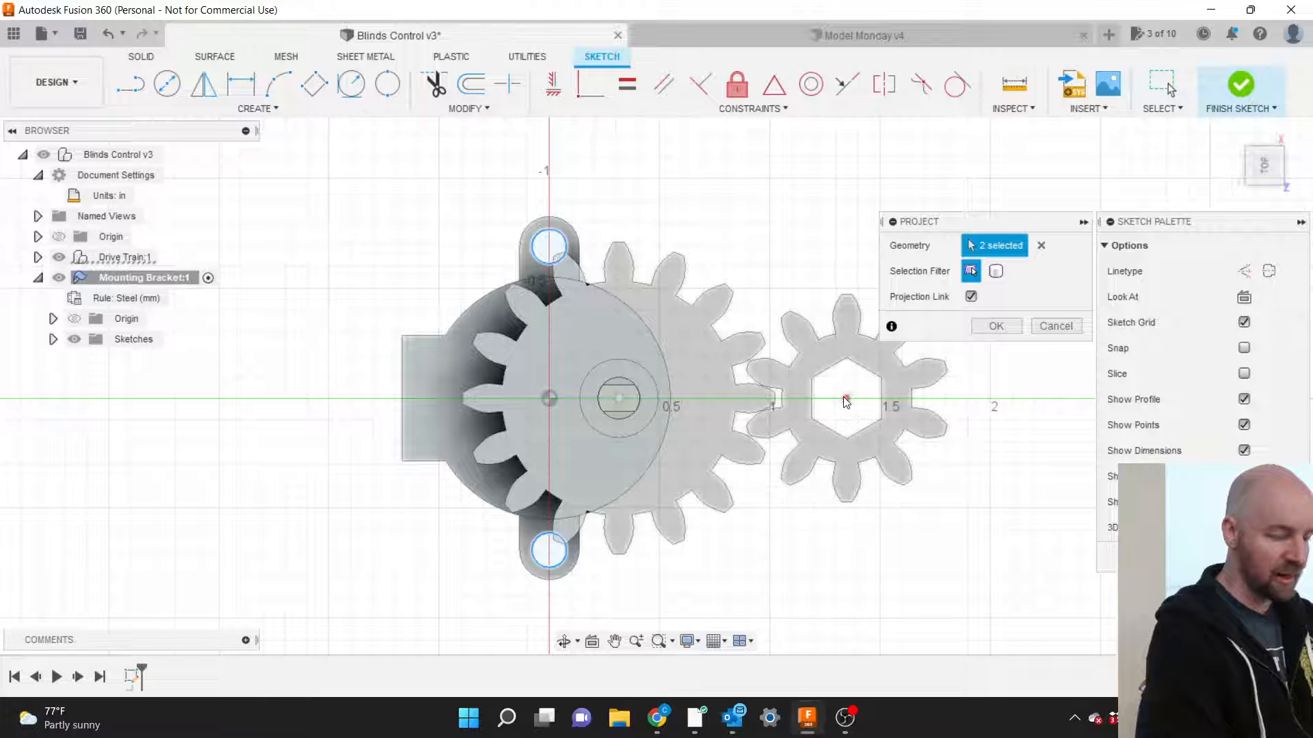
Add the 10R gear's Control Shaft sketch from the Browser to the projection.
left_click(38, 257)
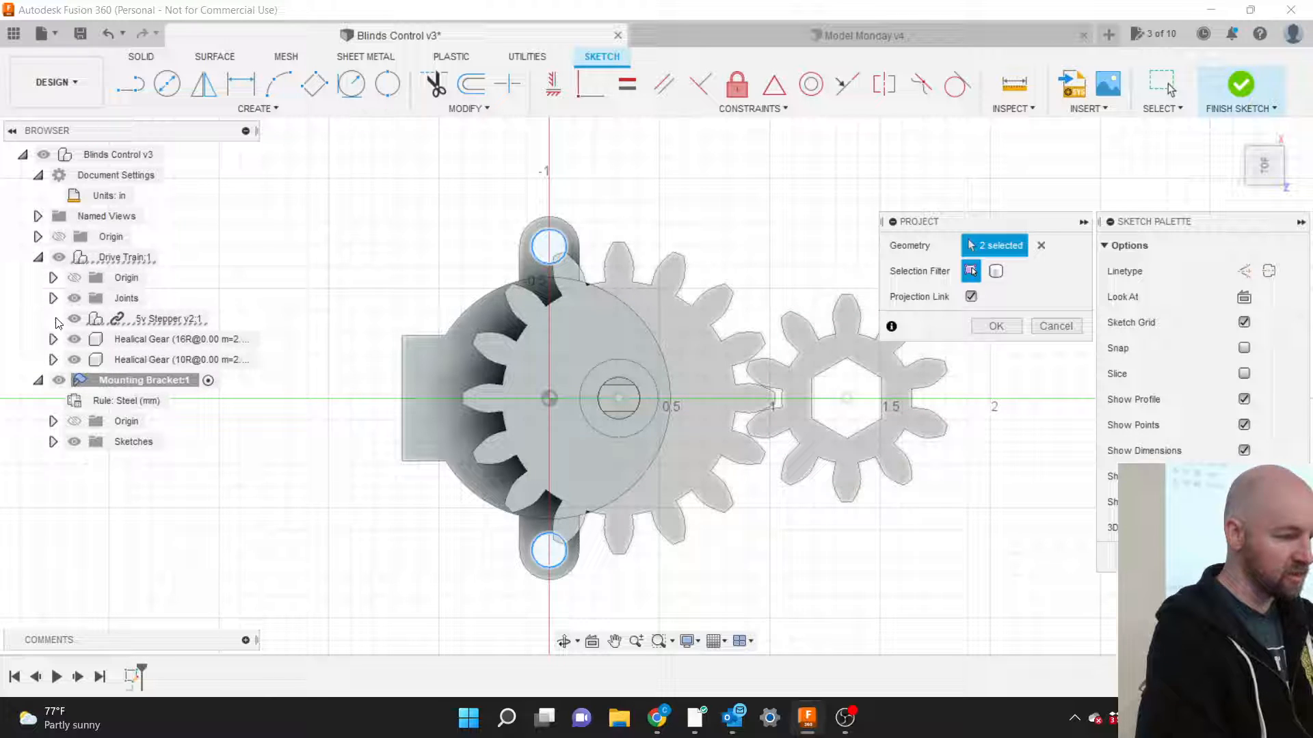
left_click(52, 360)
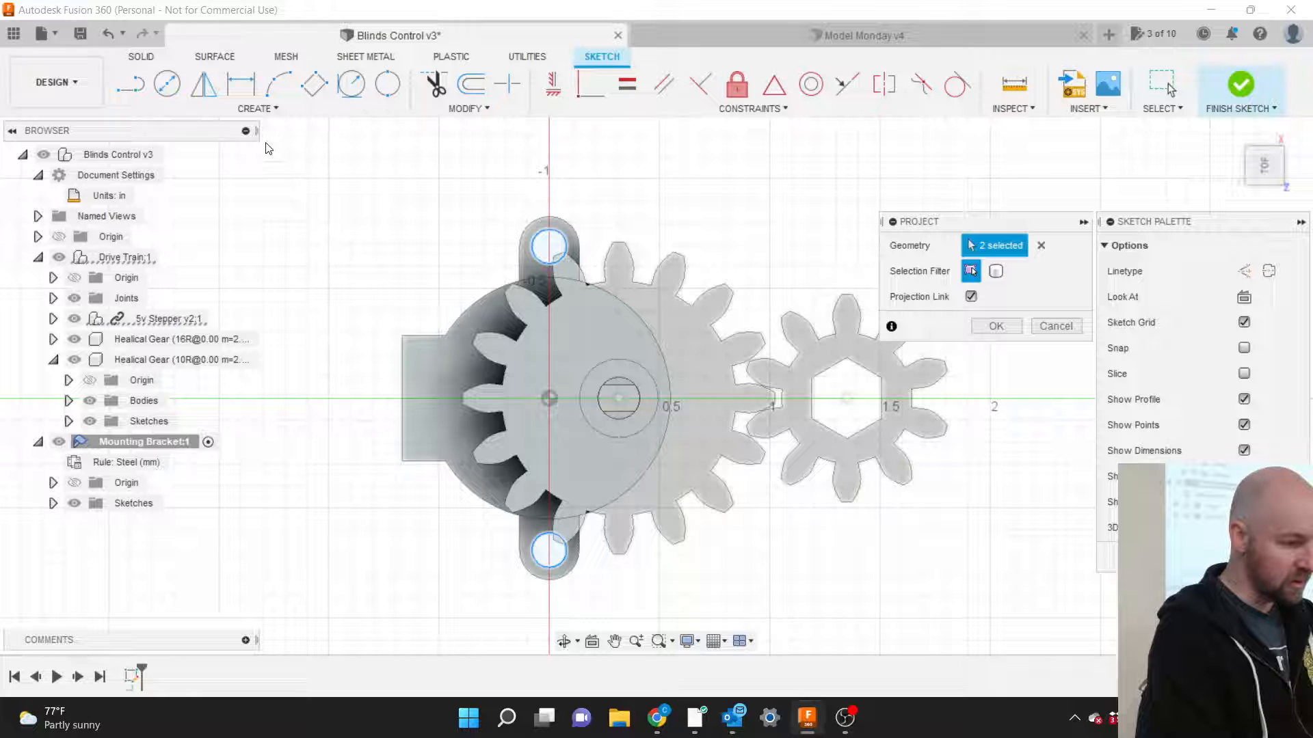
left_click_drag(257, 131, 306, 137)
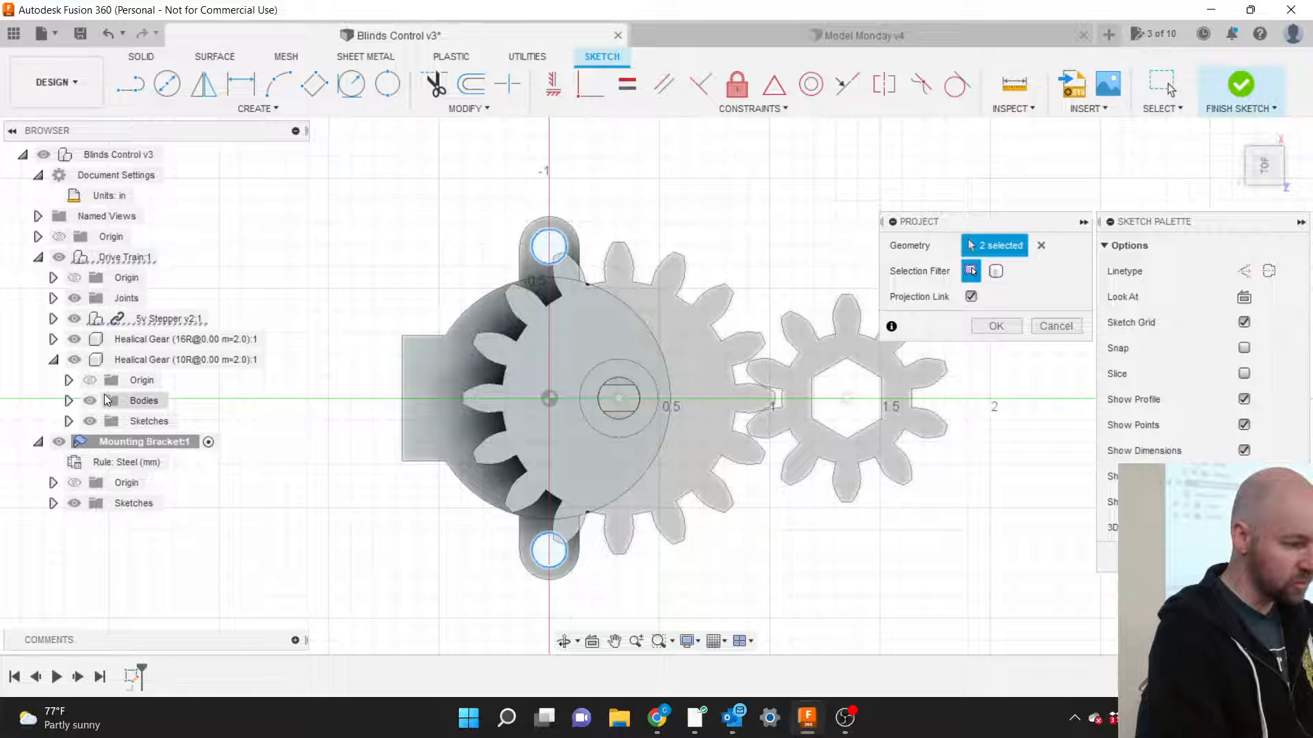
left_click(68, 421)
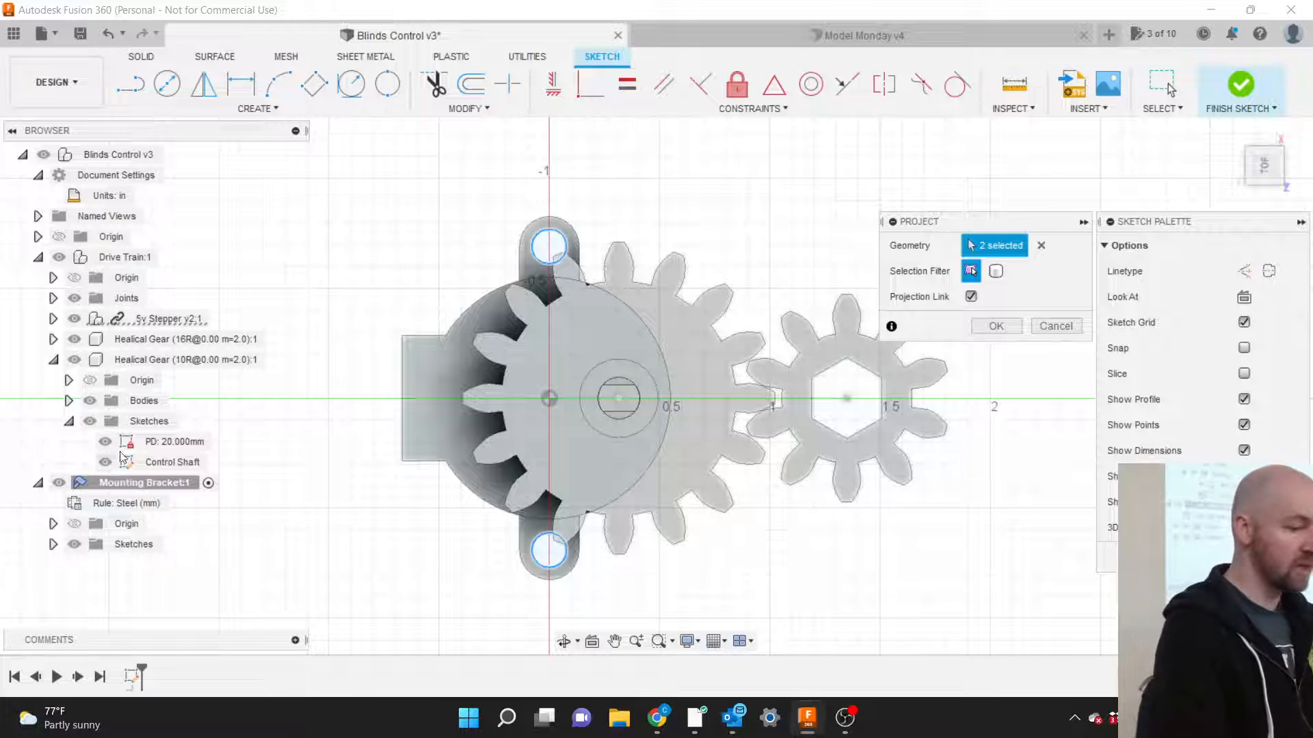
left_click(848, 402)
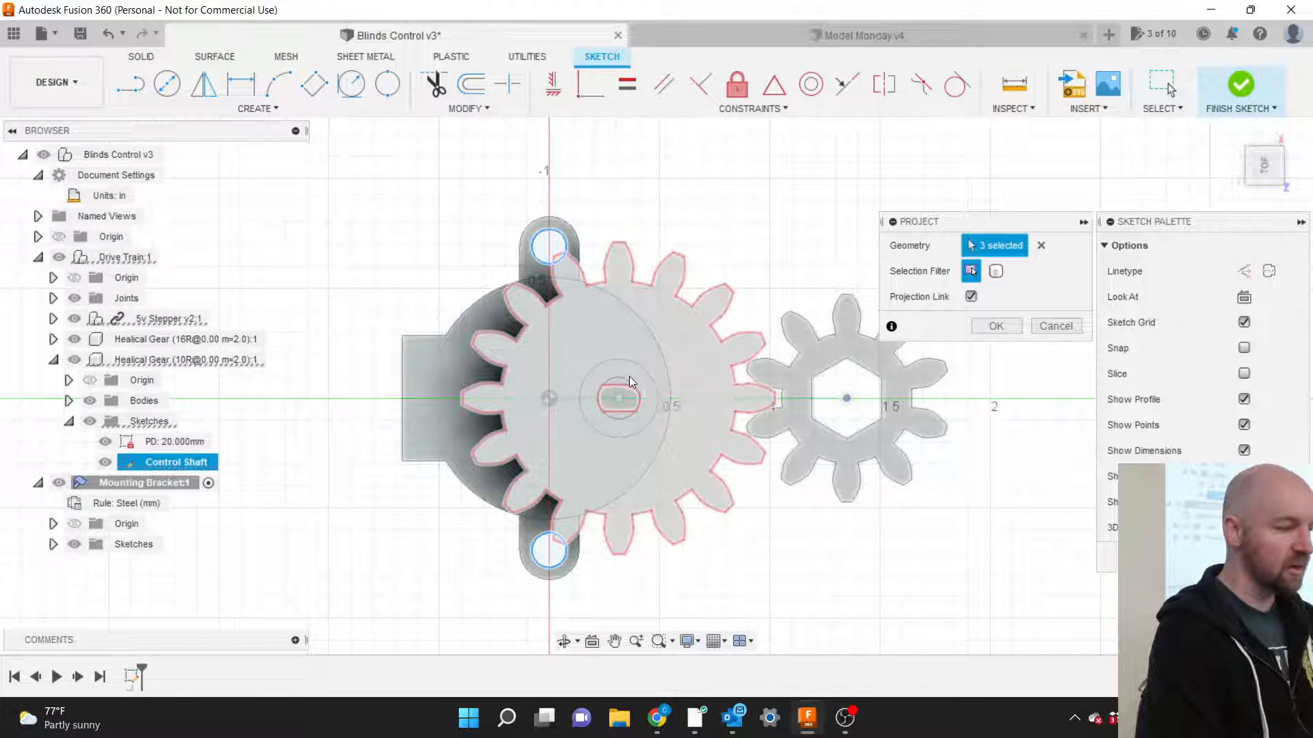
Toggle the 10R and 16R gear visibility and add the shaft hole circle to the projection.
left_click(75, 360)
left_click(76, 359)
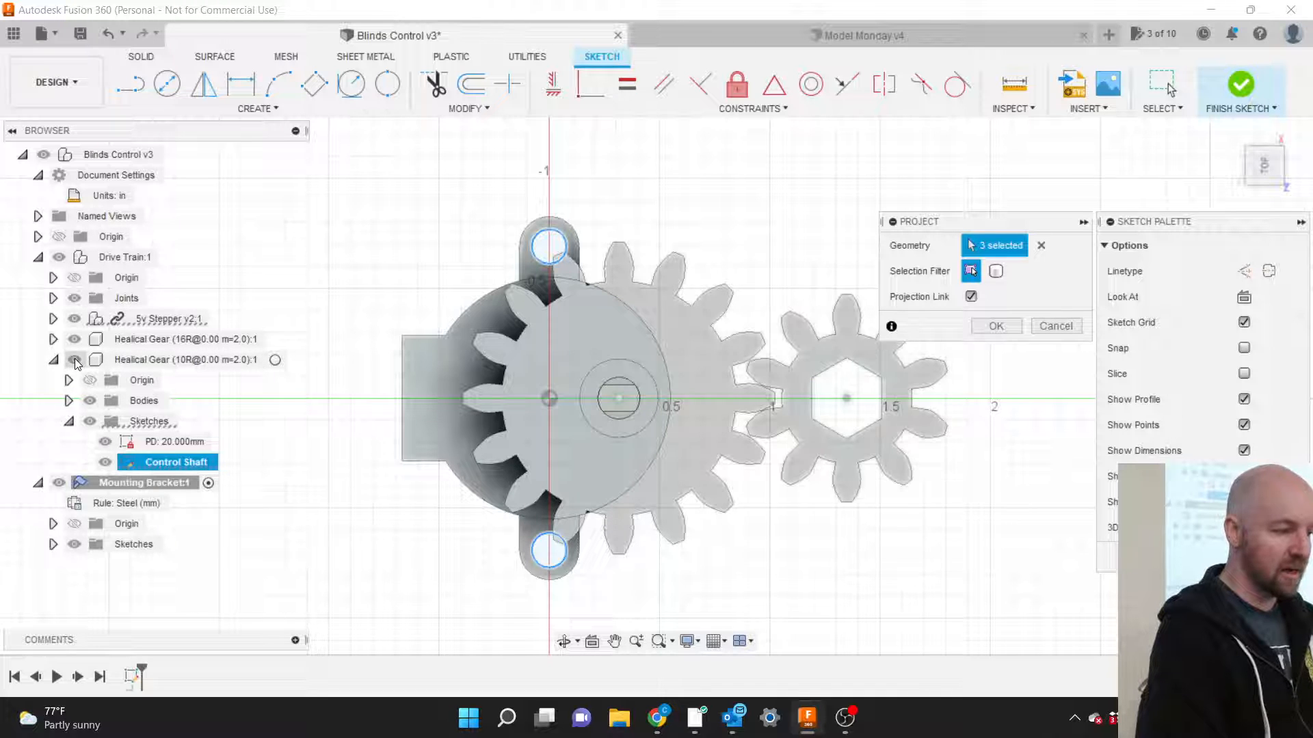
left_click(75, 339)
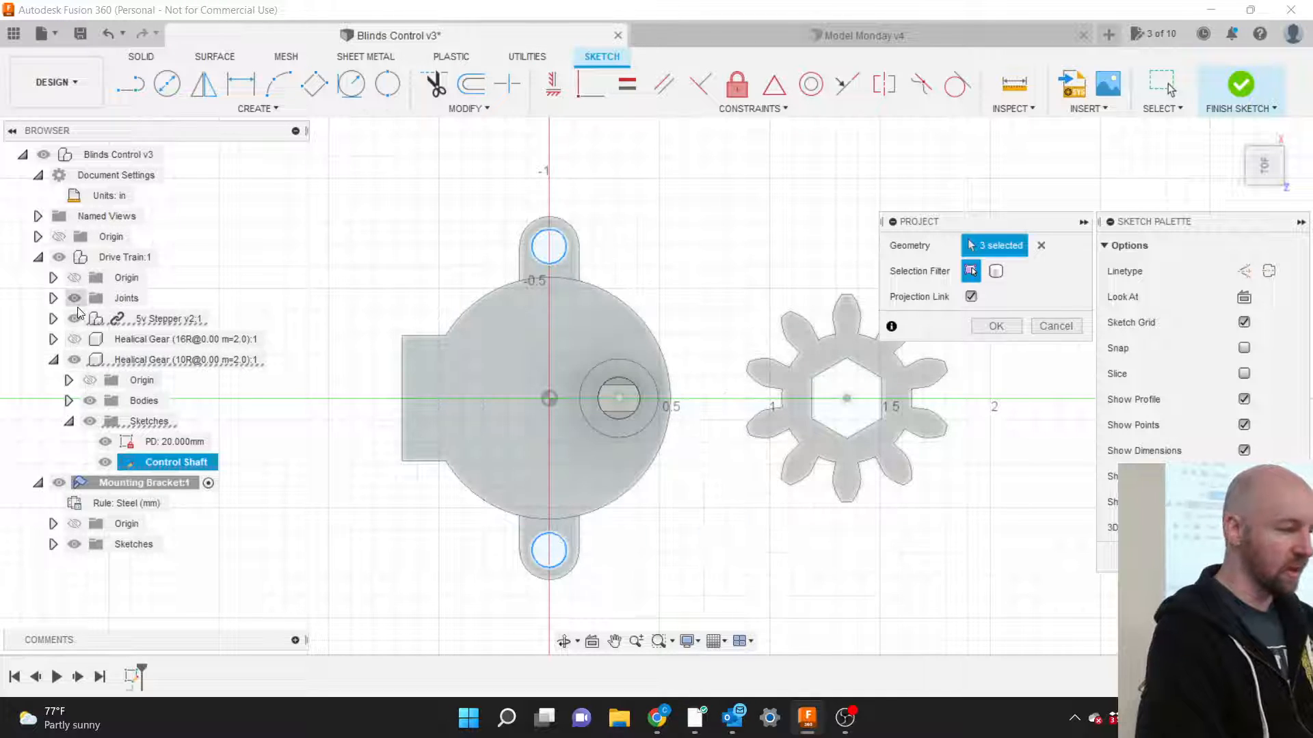
left_click(635, 435)
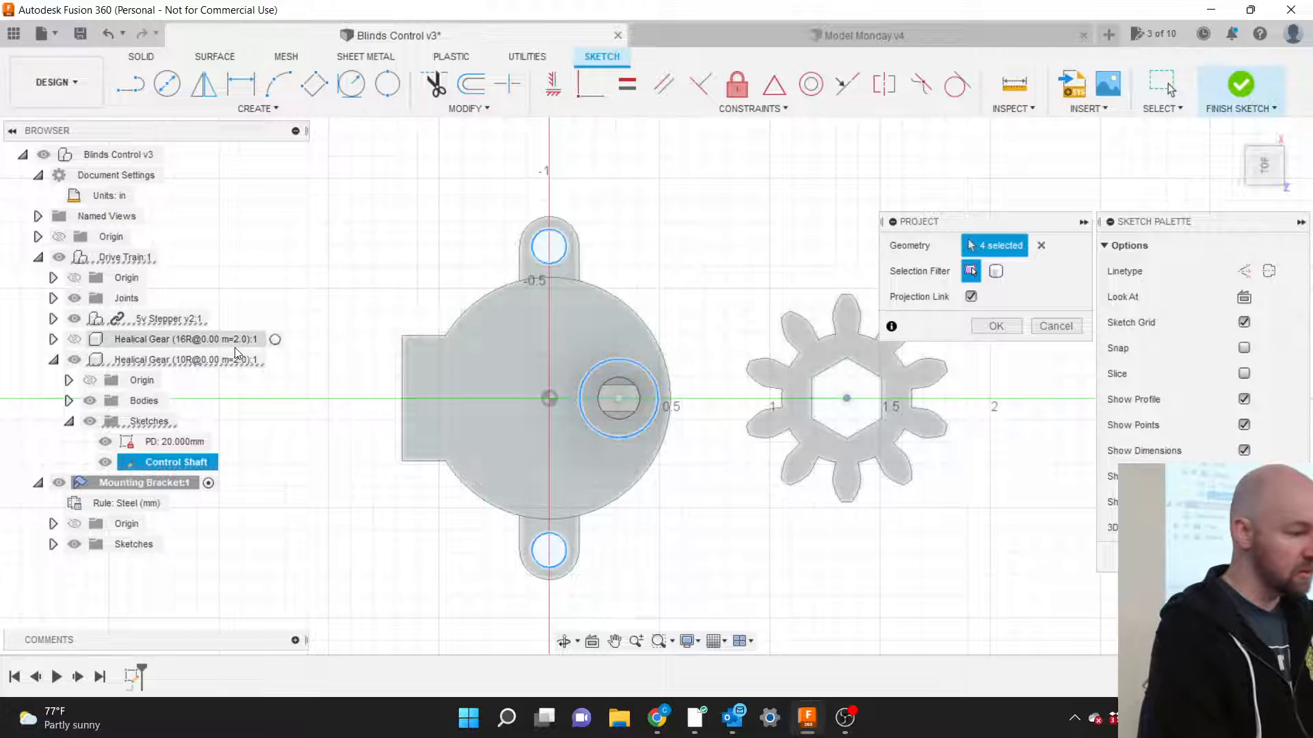
Show the 16-tooth helical gear, reselect the Control Shaft sketch, and move the Project dialog aside.
left_click(74, 340)
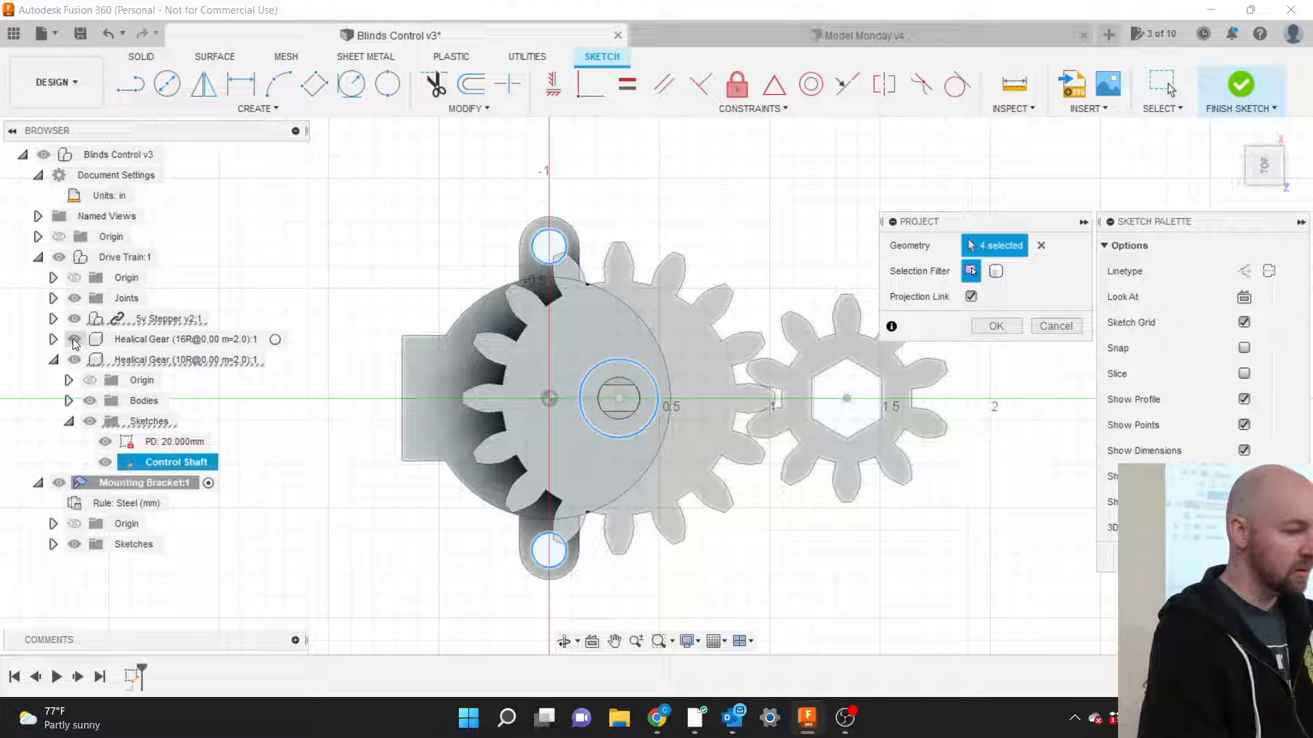
left_click(59, 260)
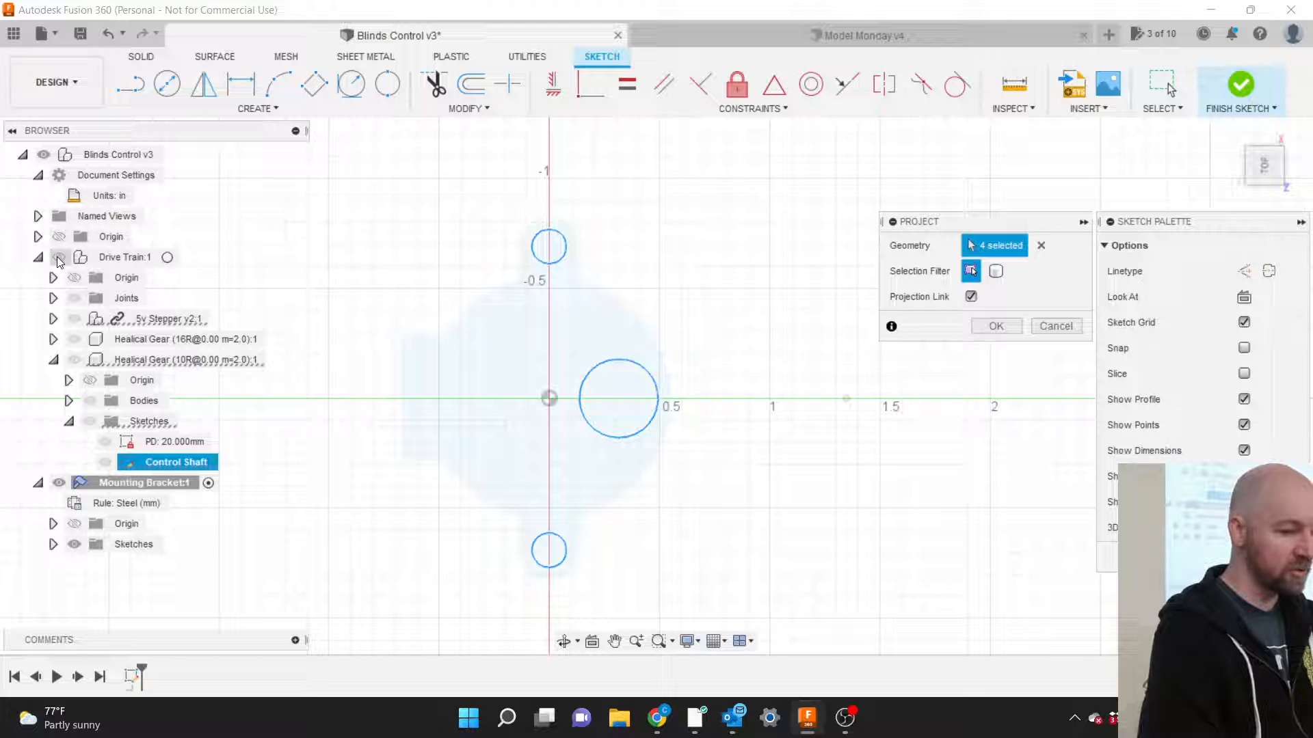
left_click(58, 258)
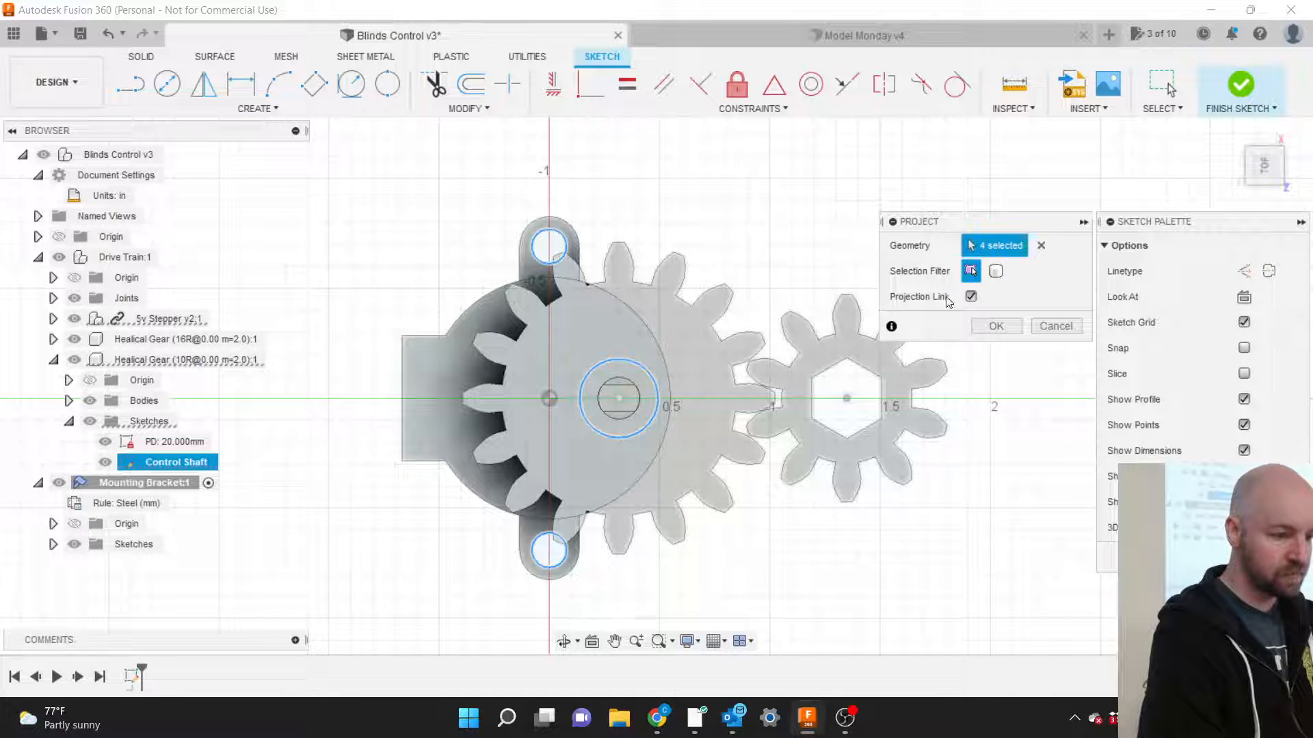
left_click(847, 399)
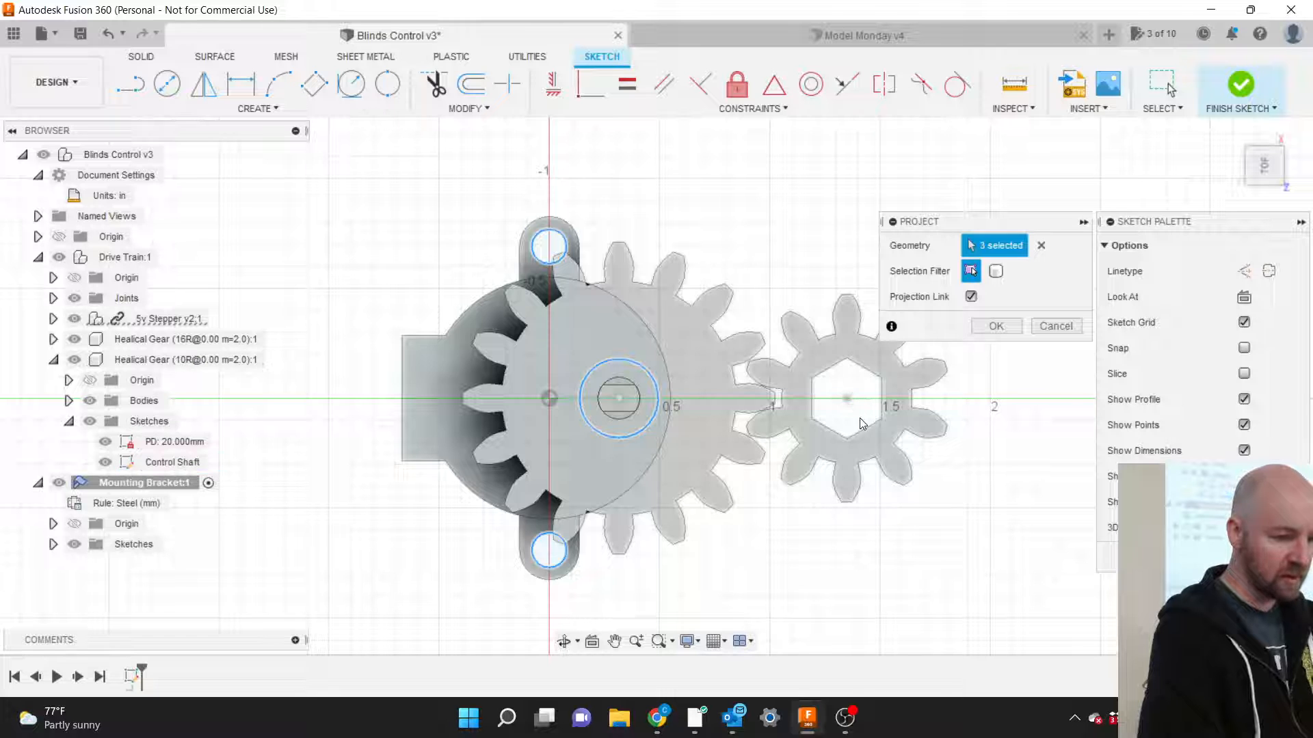
left_click(849, 400)
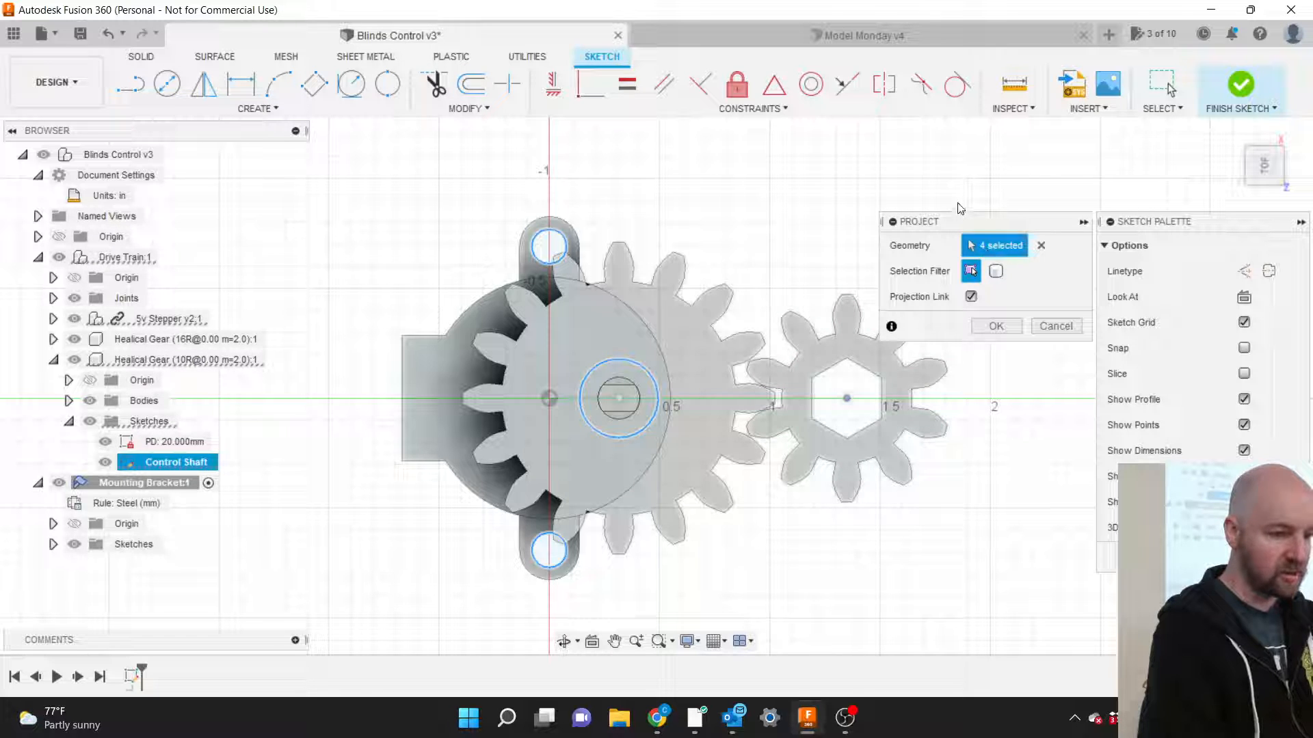
left_click_drag(961, 224, 789, 164)
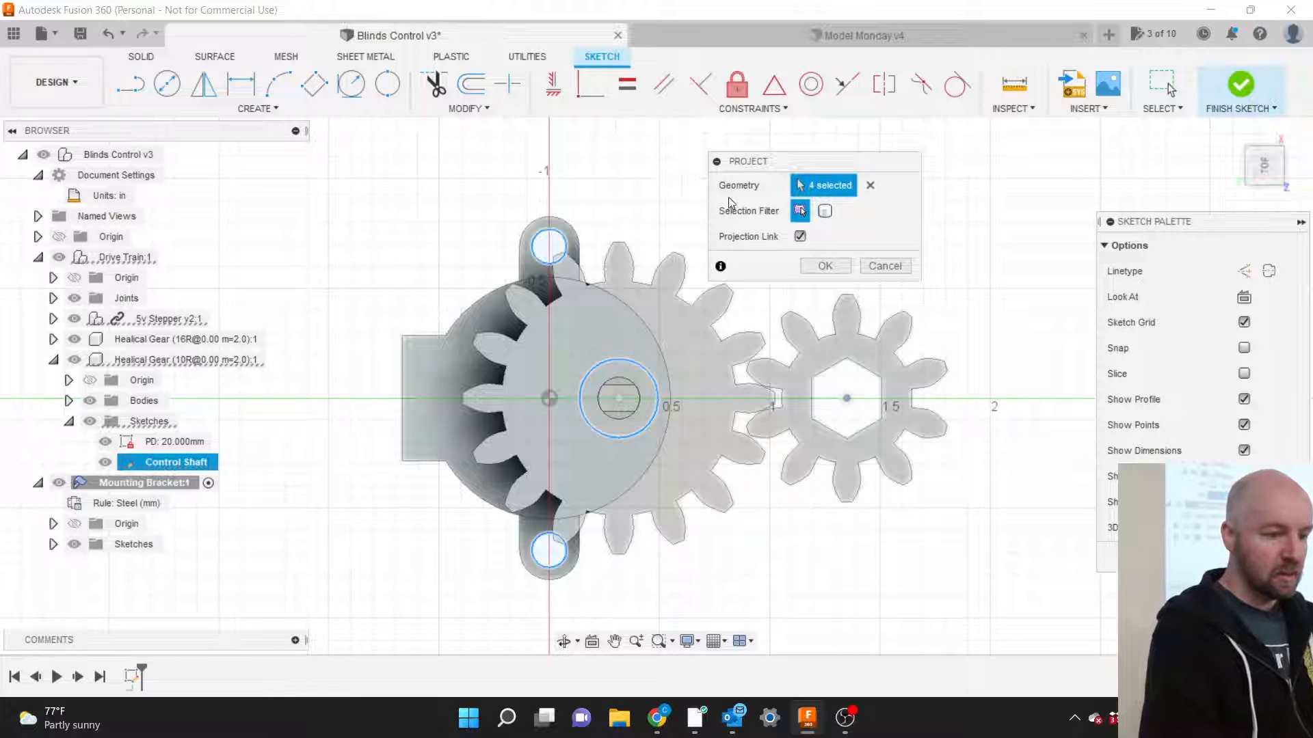
Project the four chosen curves, collapse Drive Train:1, and start a centre-diameter circle.
left_click(824, 266)
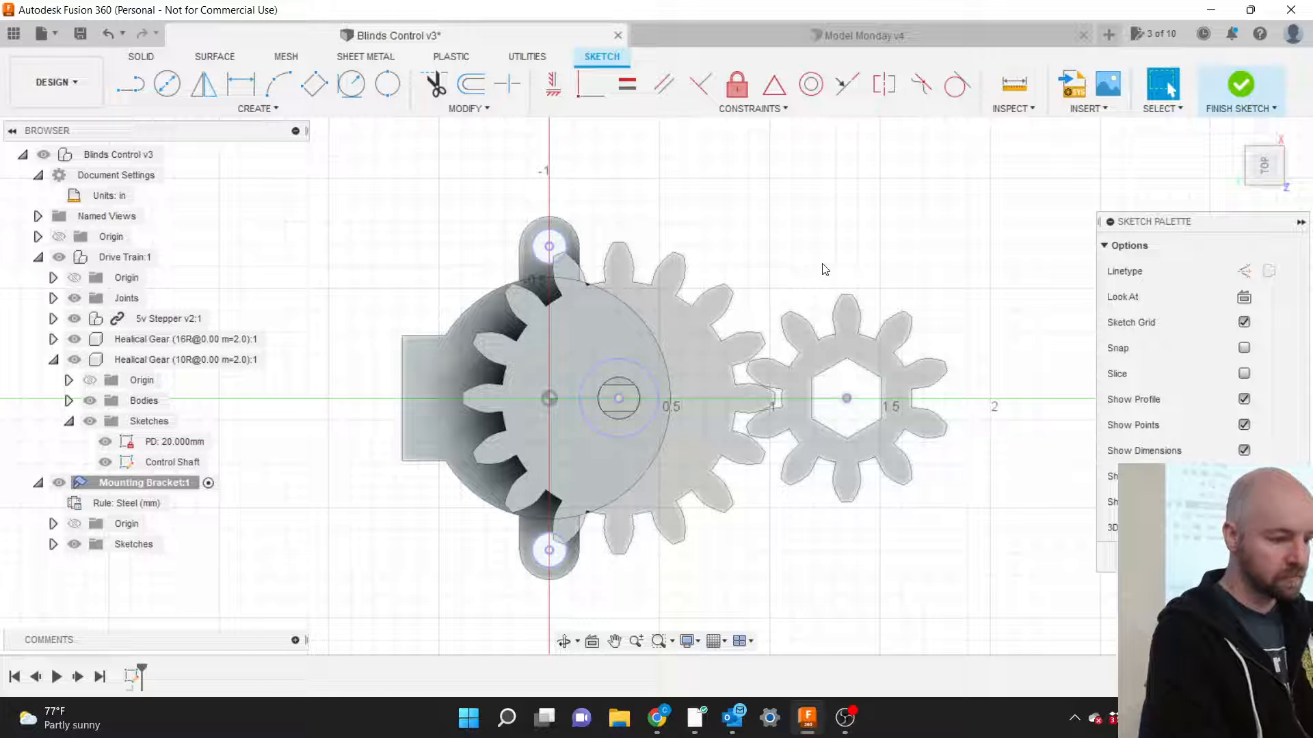
left_click(39, 257)
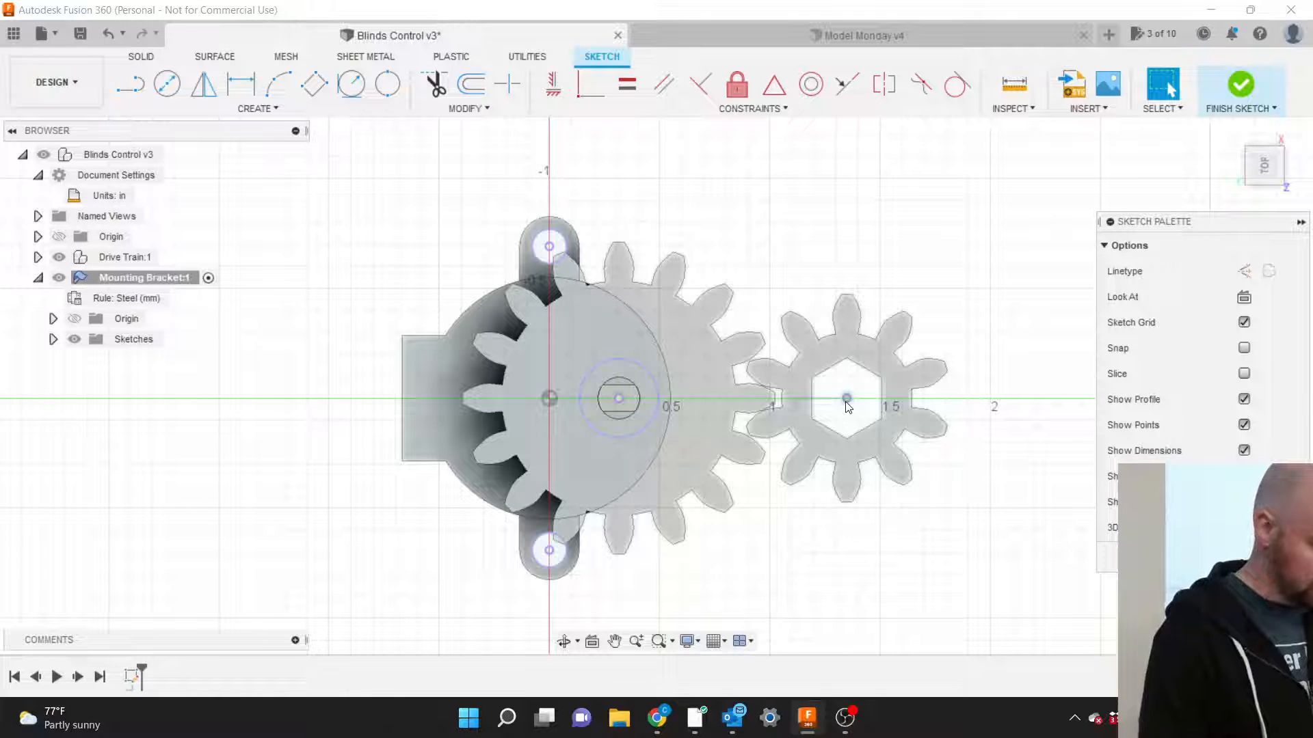
key("c")
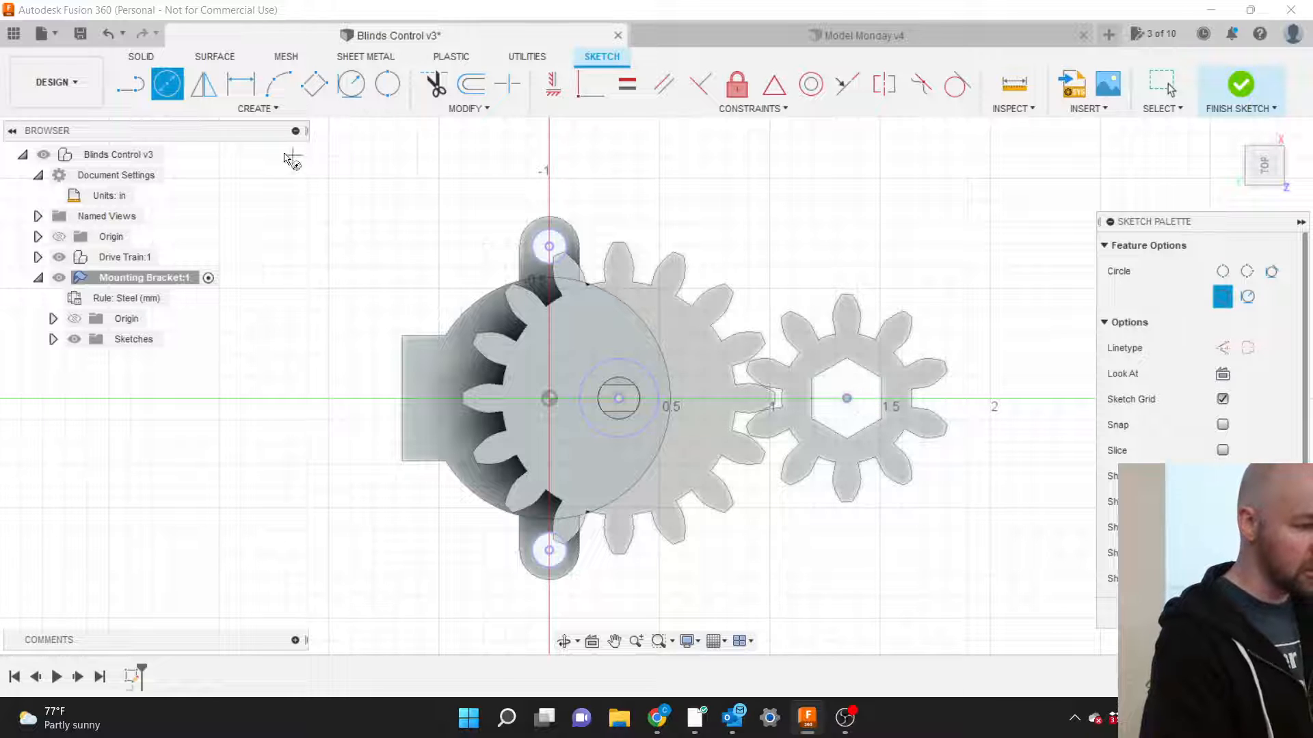
left_click(265, 108)
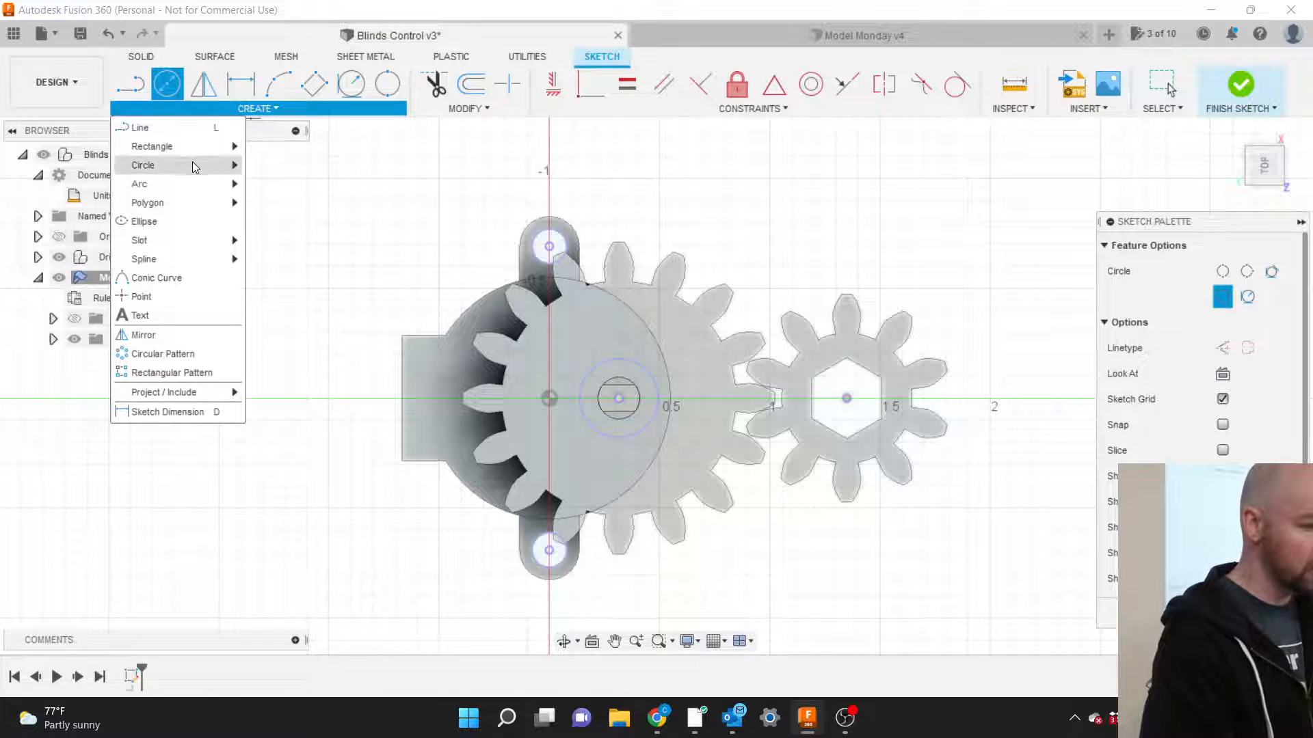
mouse_move(197, 166)
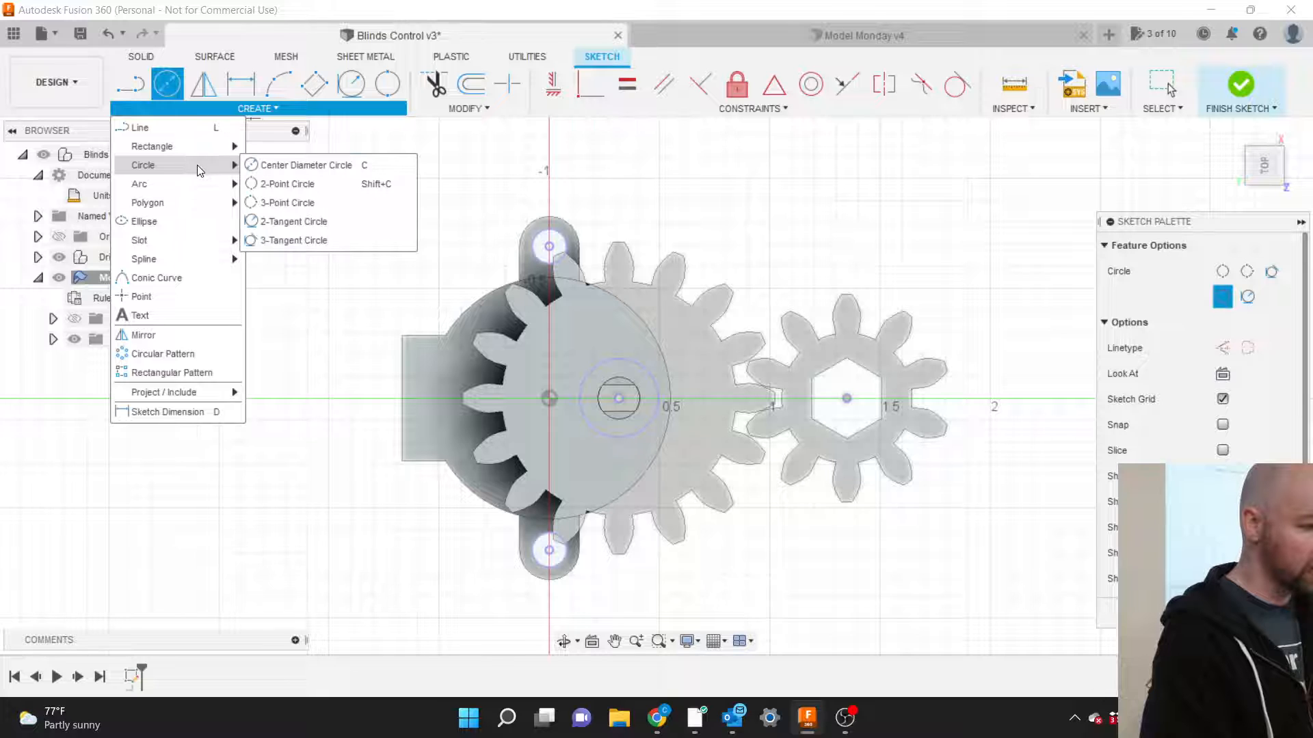
left_click(291, 166)
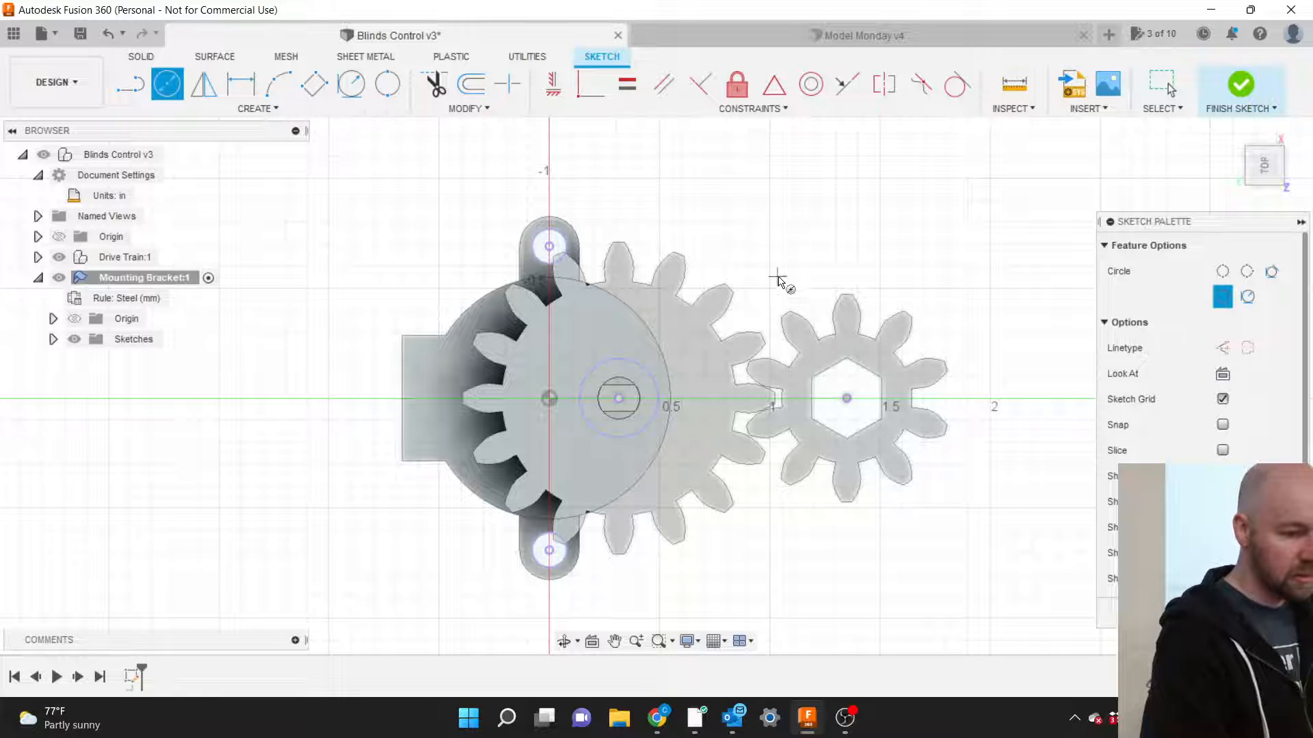
Centre a circle on the small gear's hexagon bore with a 15mm (0.591 in) diameter.
left_click(847, 398)
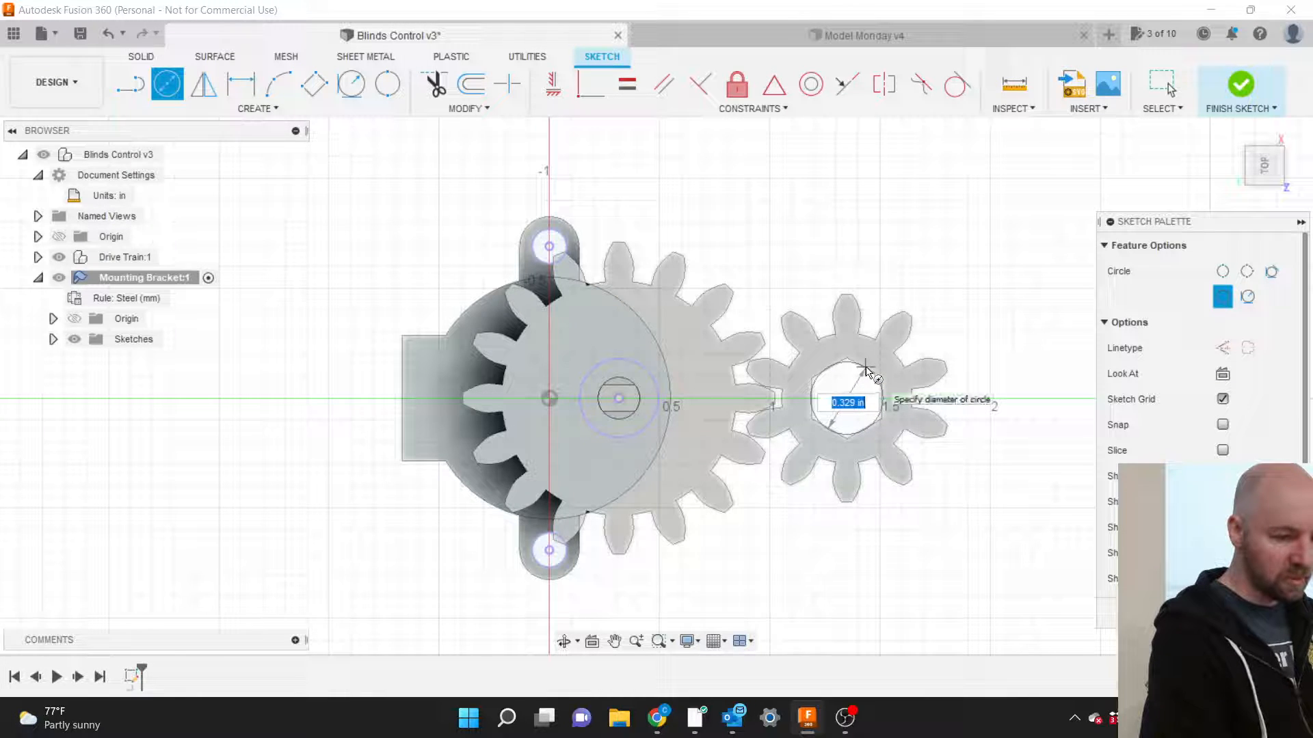
scroll(865, 370, "up", 5)
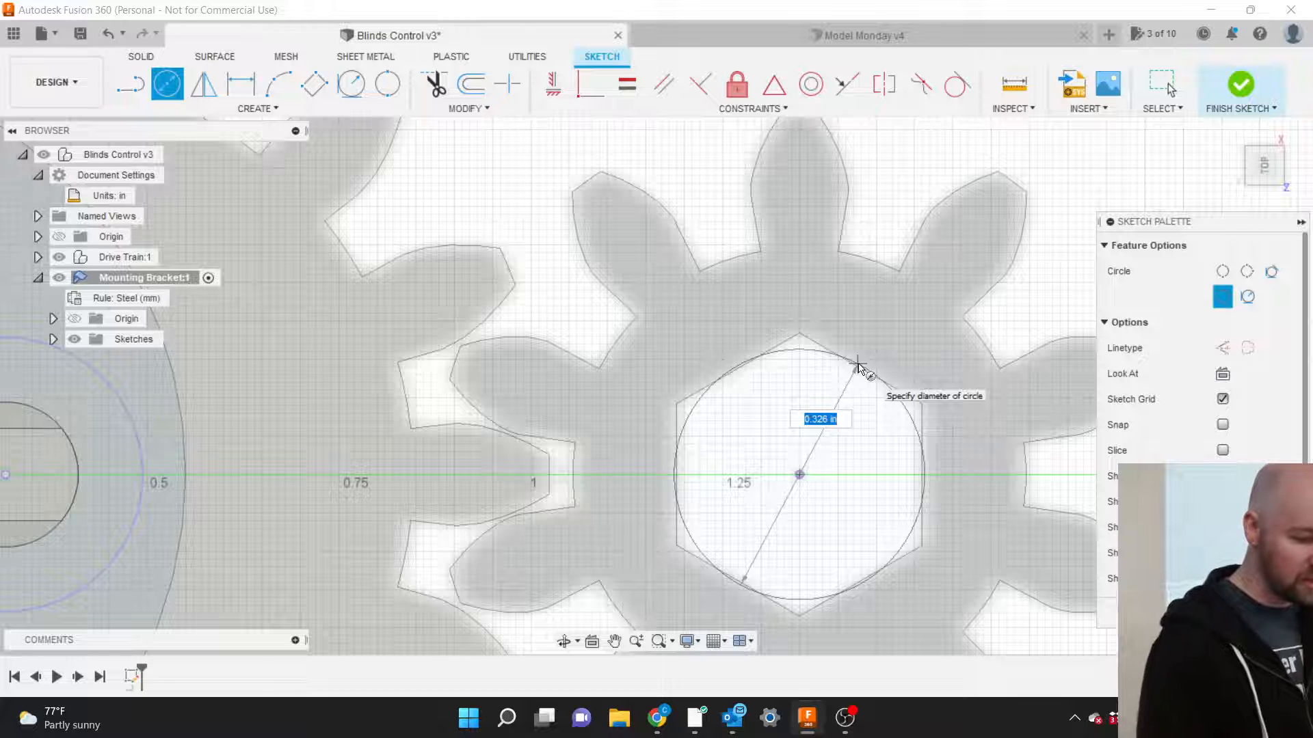
key("BackSpace")
type(".325")
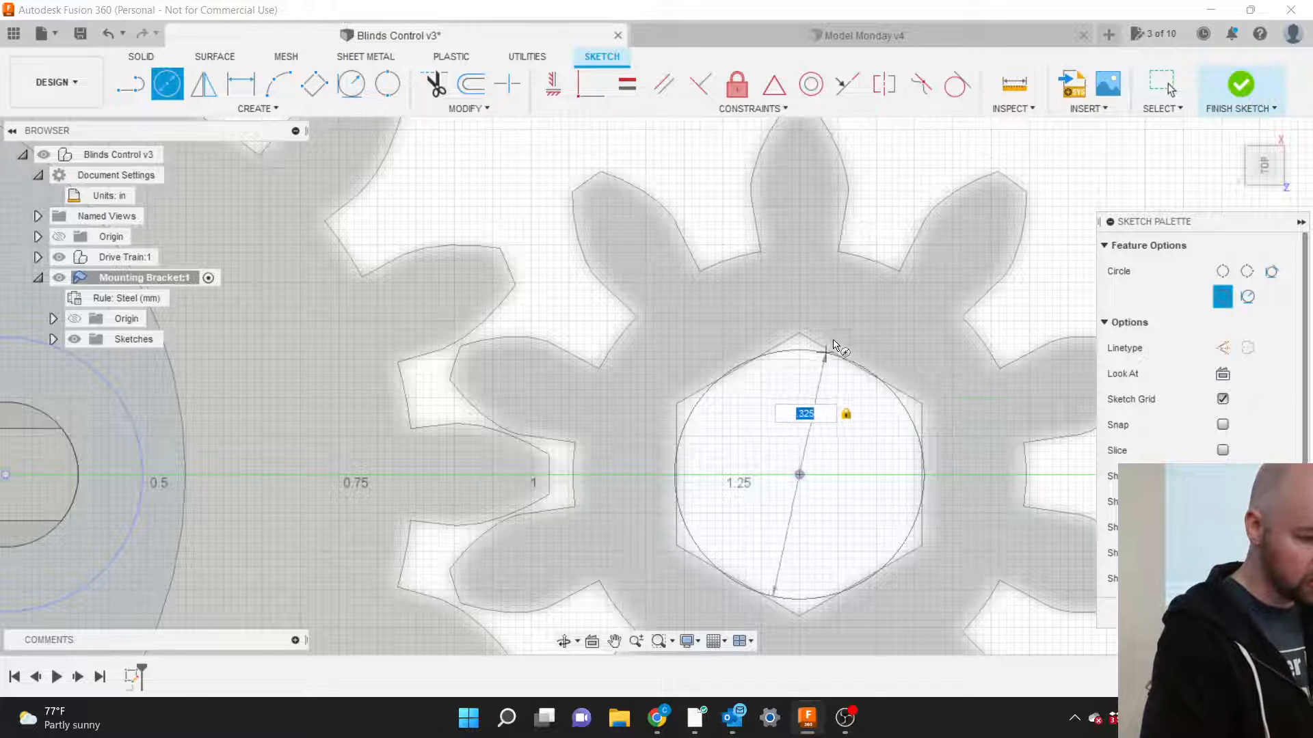
key("BackSpace")
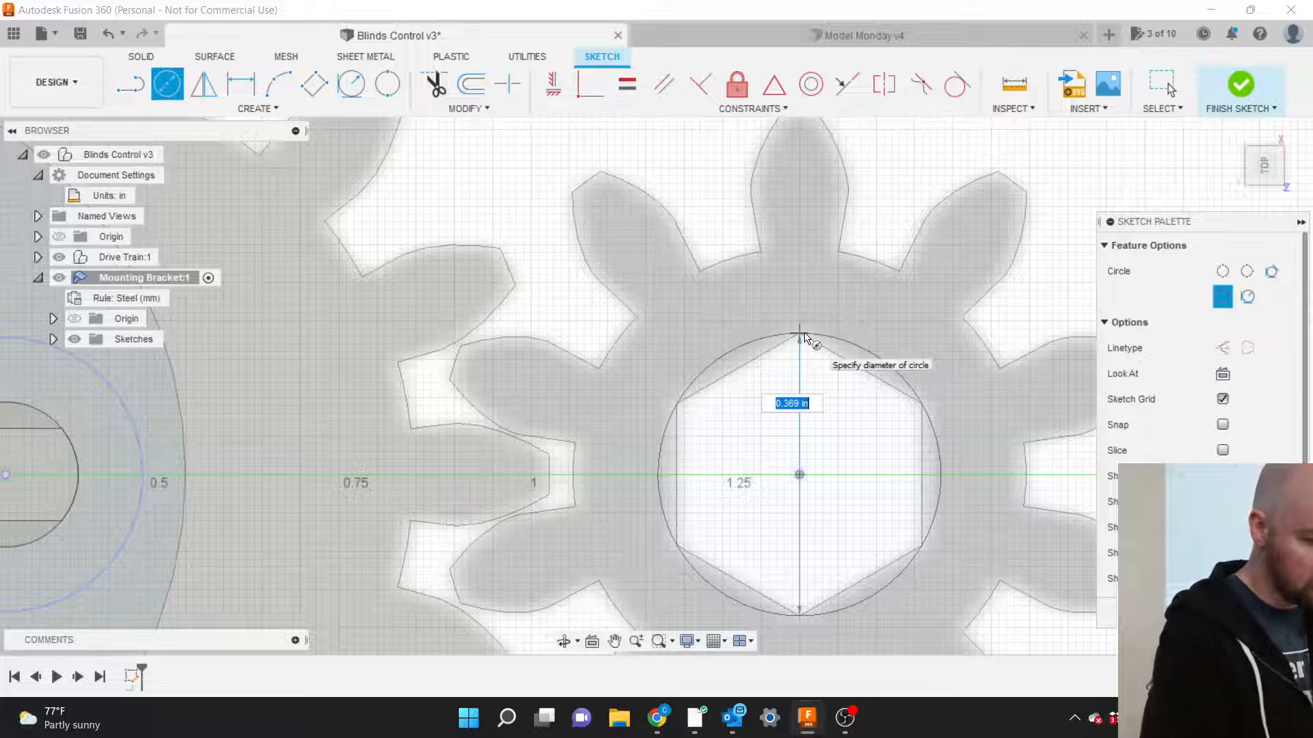
key("BackSpace")
type(".375")
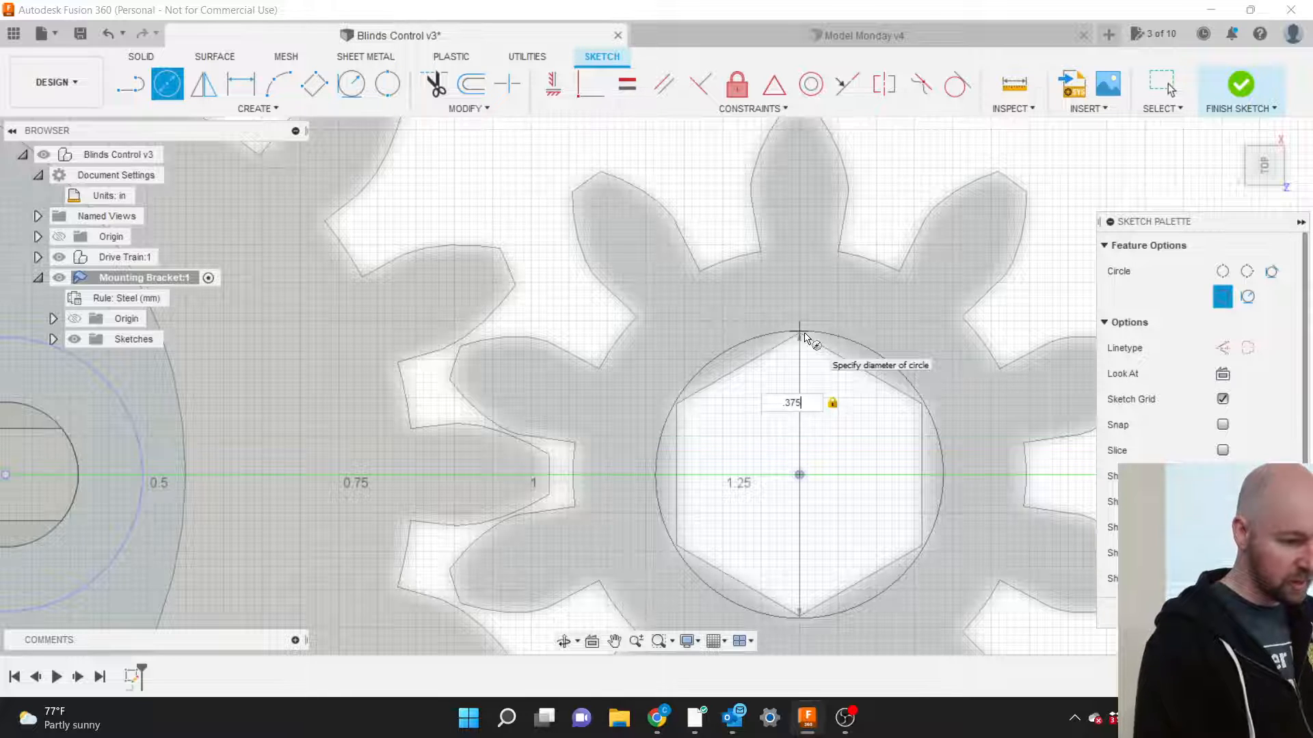
key("BackSpace")
key("BackSpace")
key("BackSpace")
key("BackSpace")
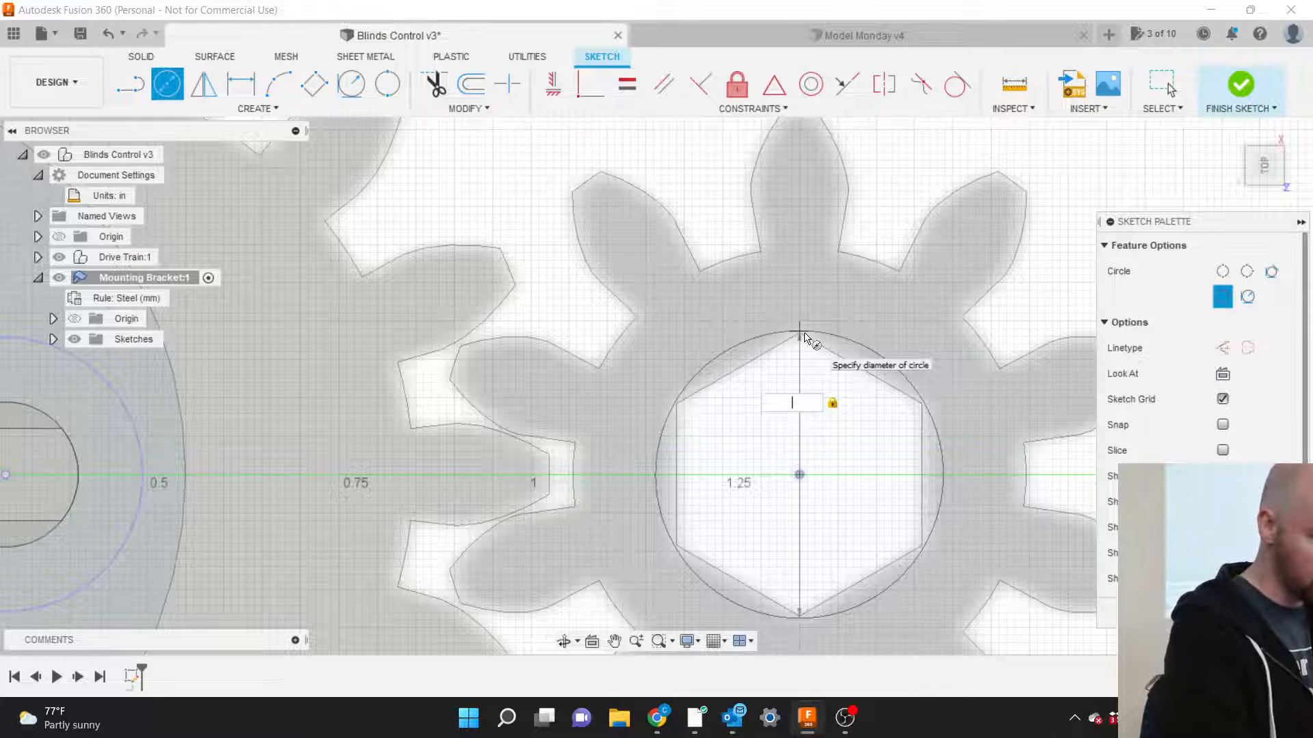
type("15mm")
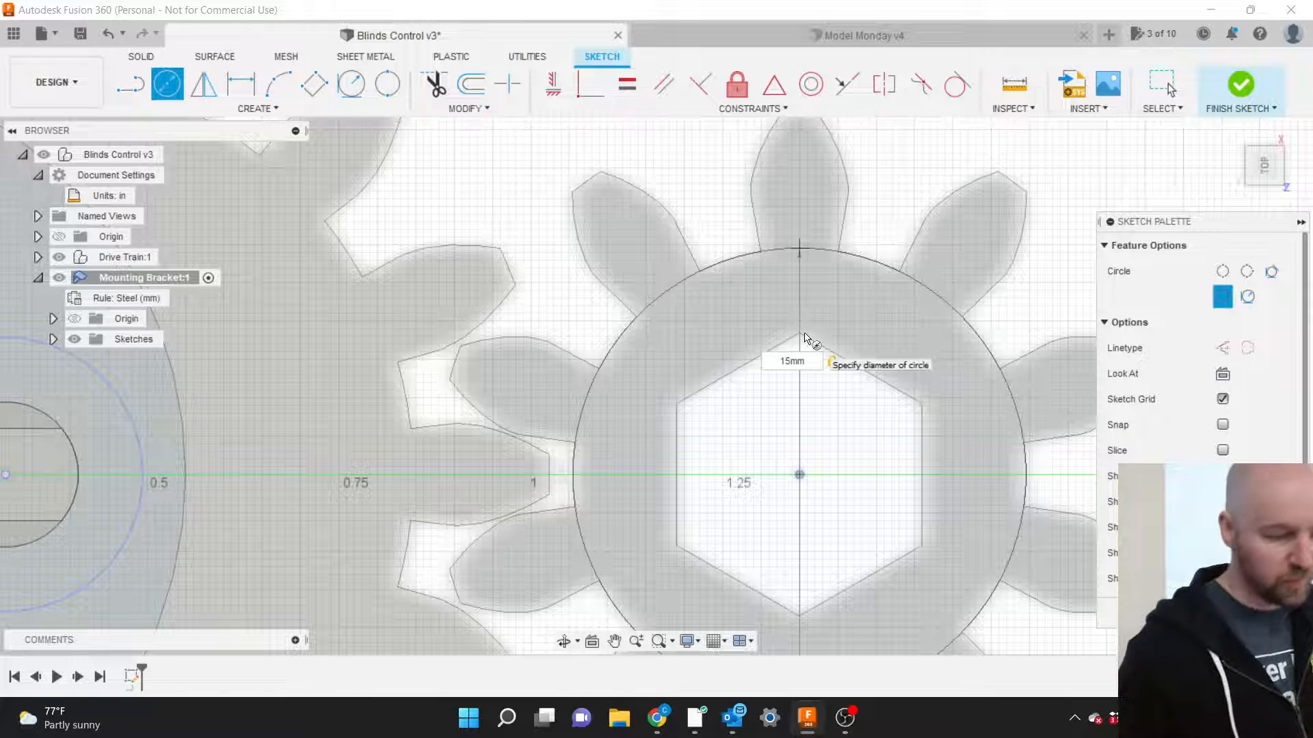
key("Return")
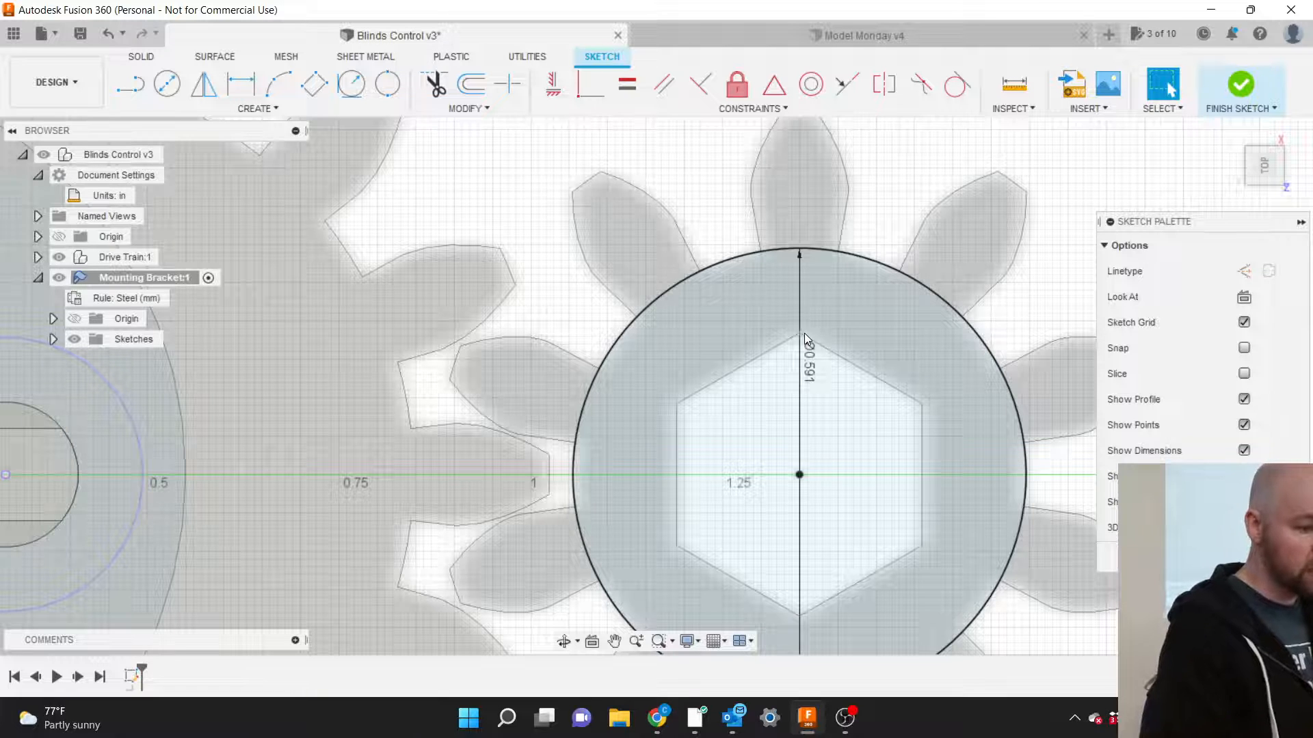
scroll(951, 409, "down", 5)
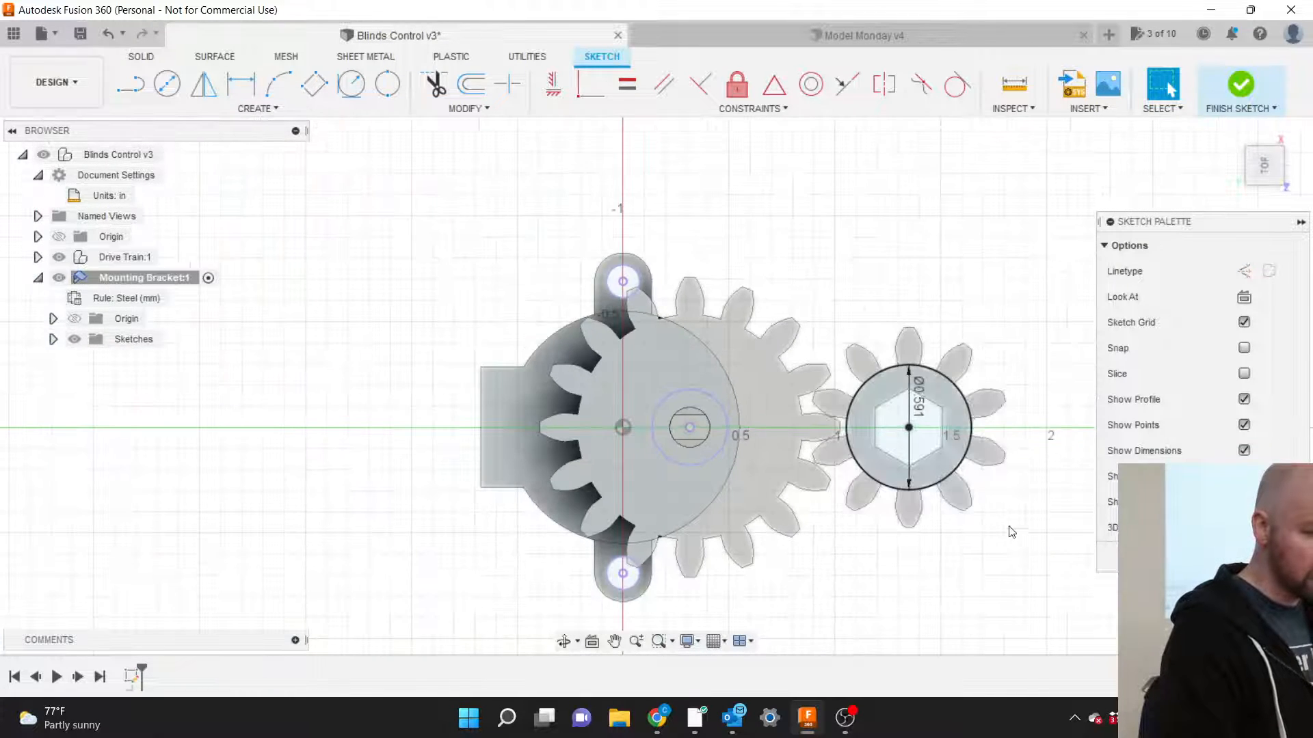
Zoom out and start the sketch Offset tool from the Modify toolbar.
scroll(1015, 531, "down", 2)
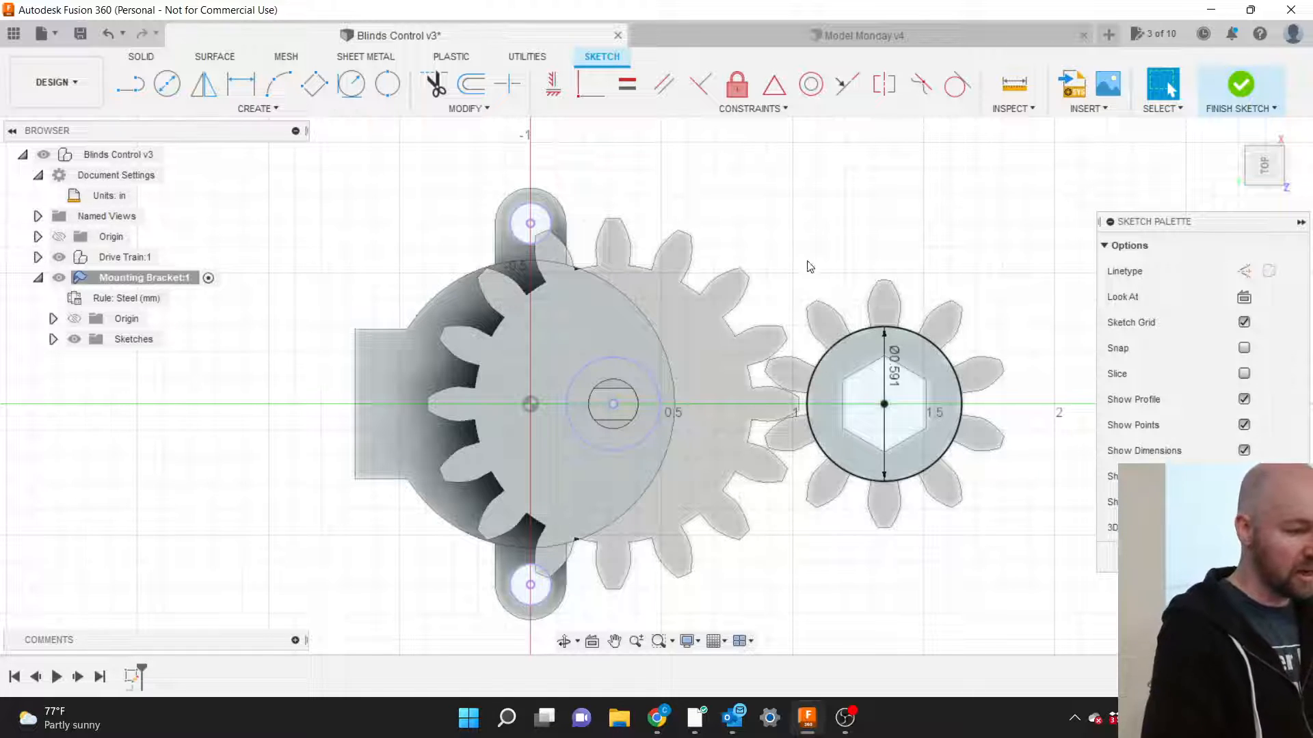
scroll(511, 244, "down", 3)
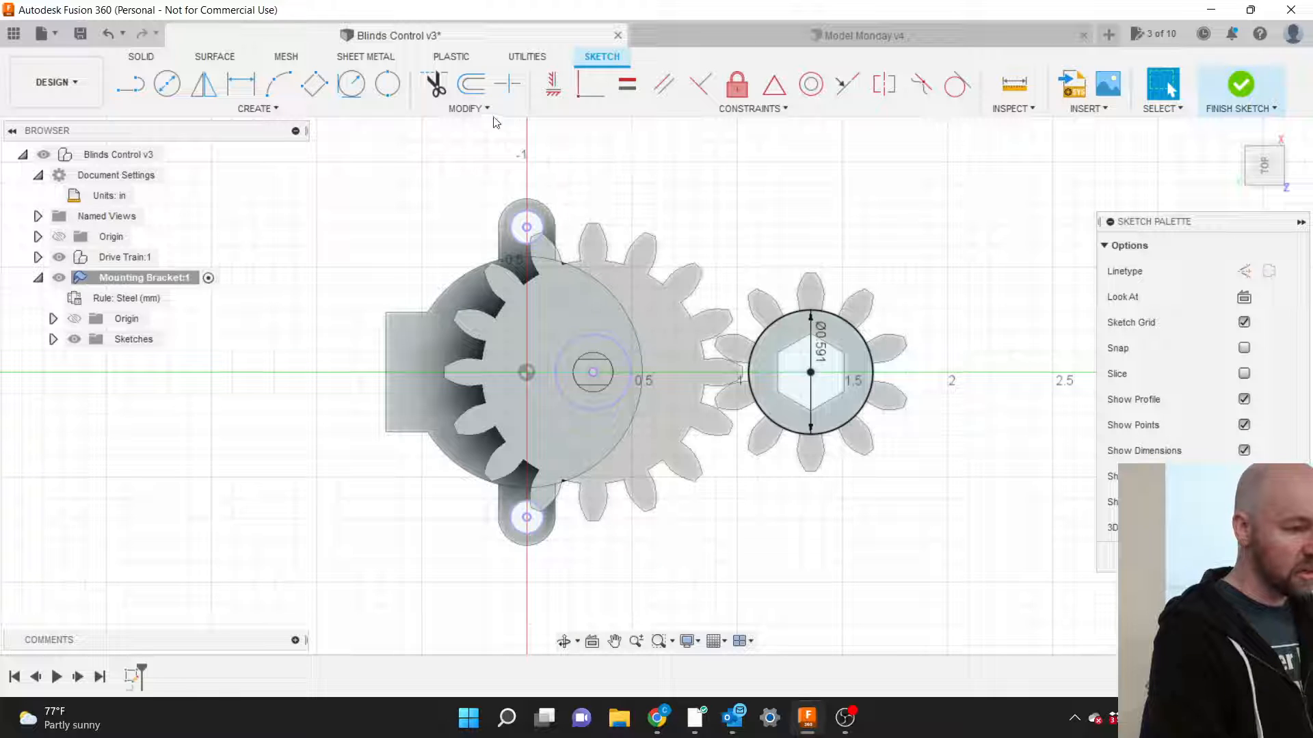
left_click(474, 87)
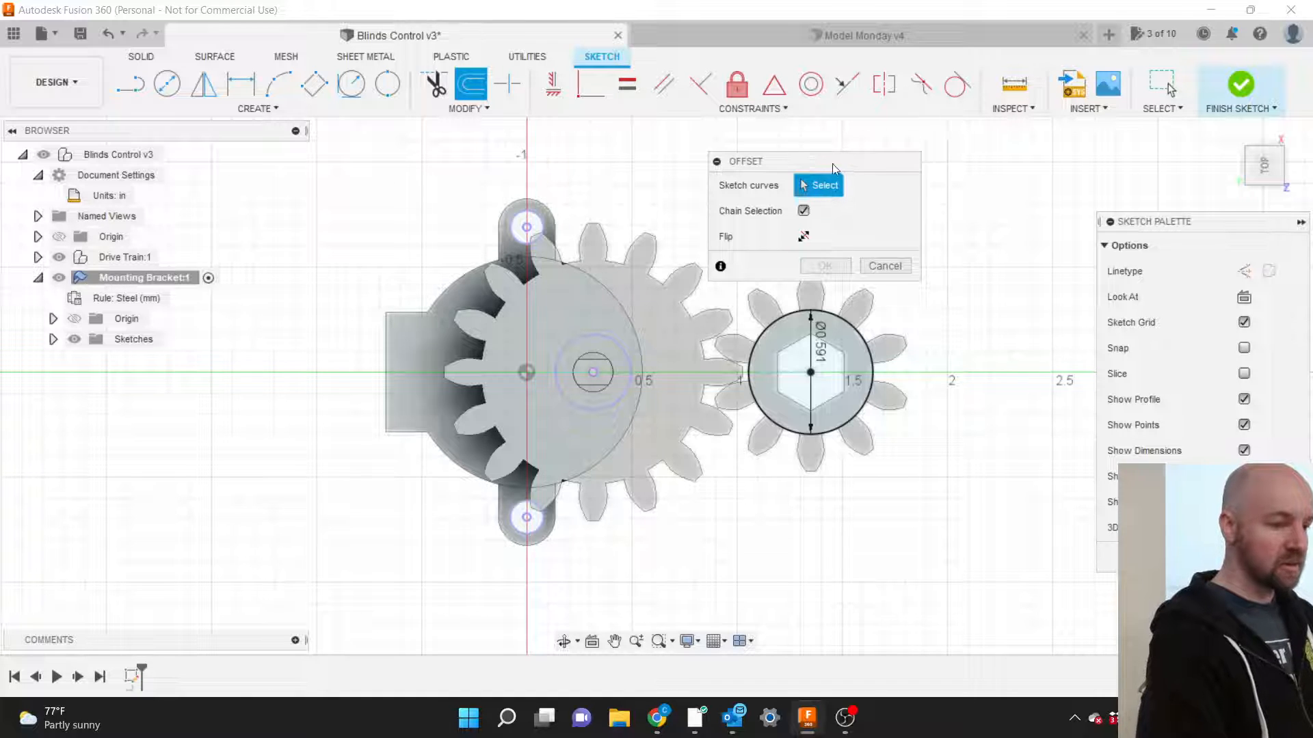
left_click_drag(843, 166, 947, 141)
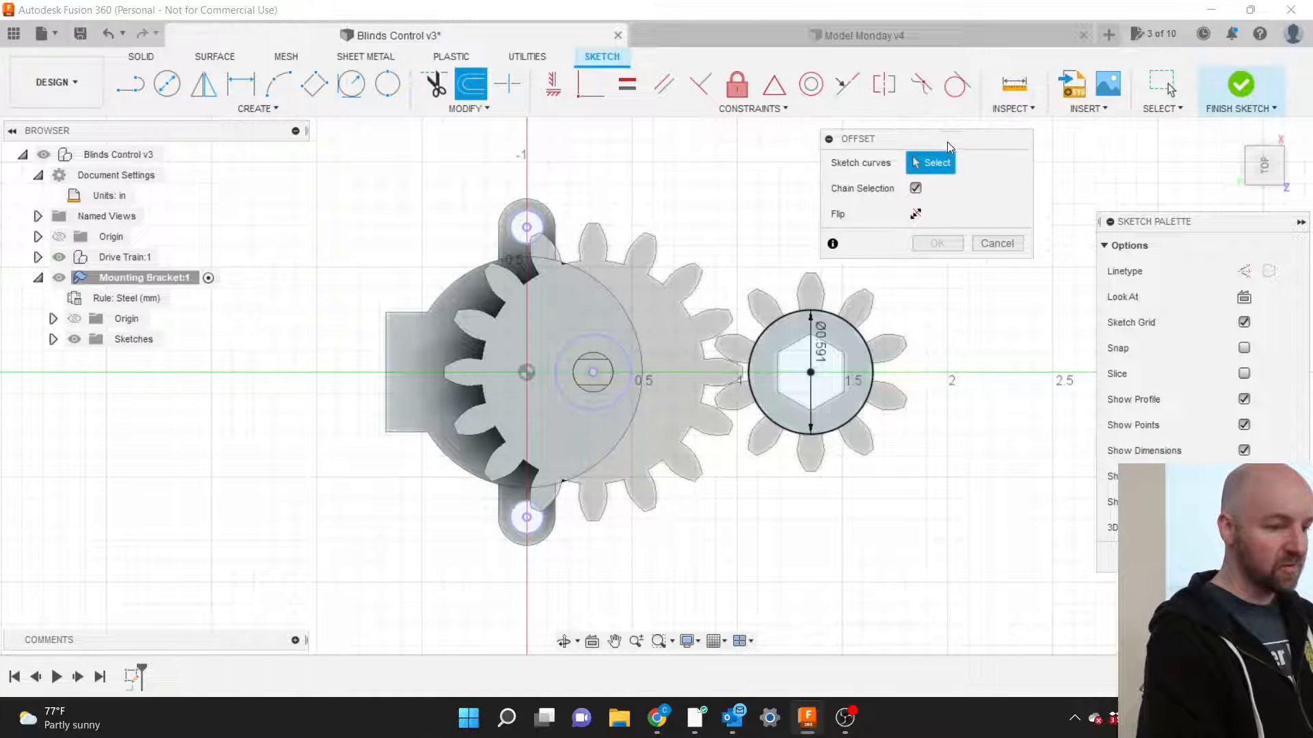
left_click(999, 245)
left_click(474, 110)
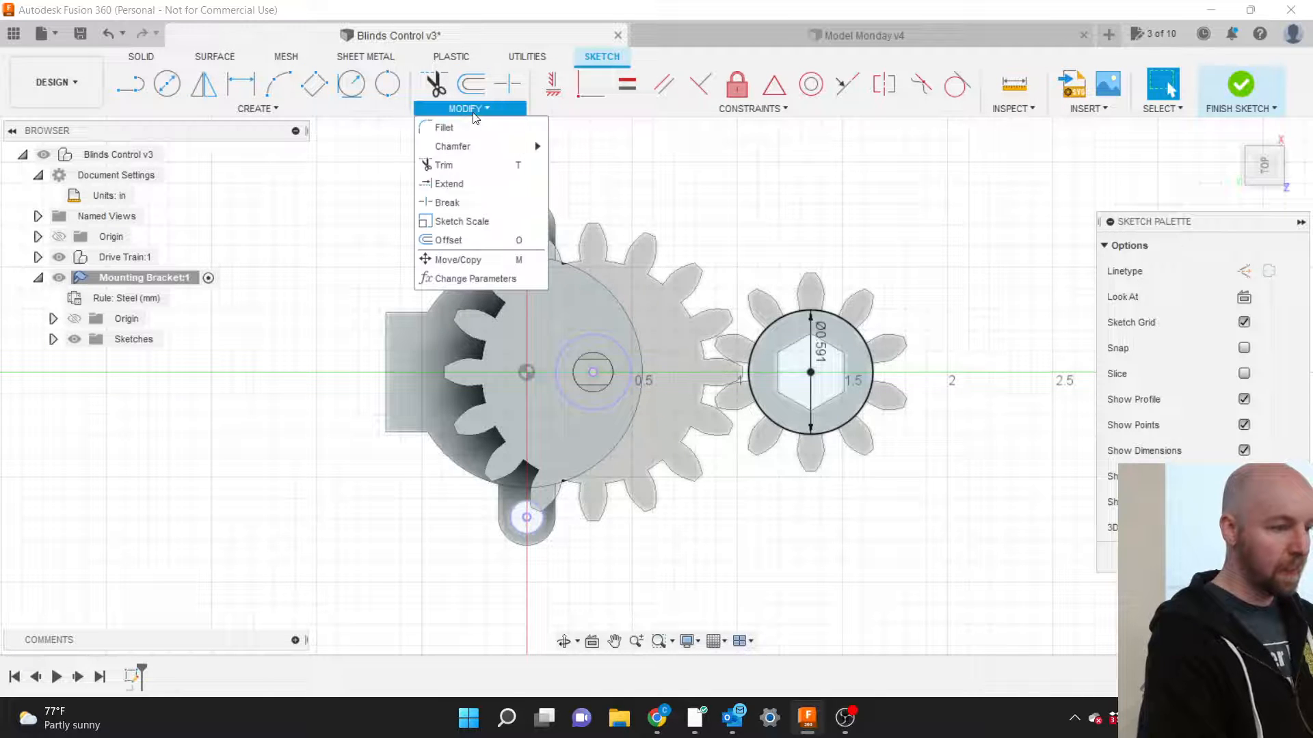
left_click(483, 241)
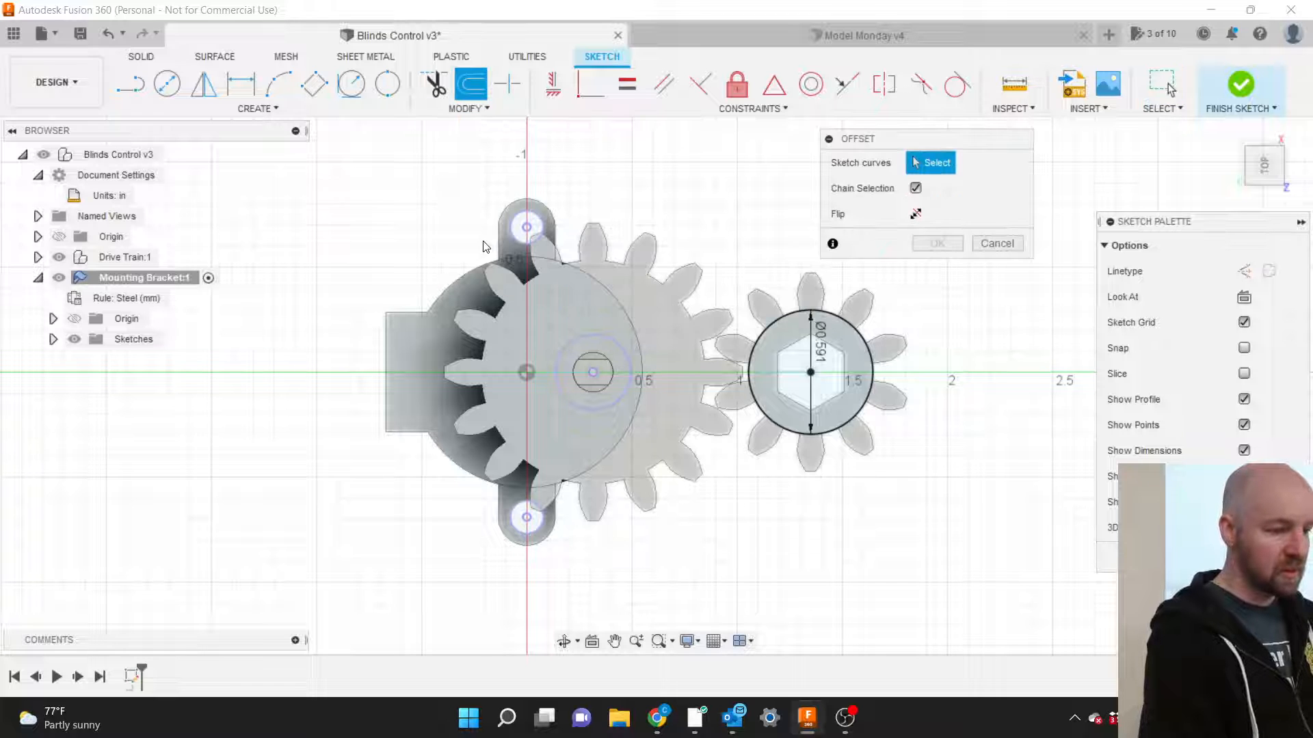
left_click(789, 315)
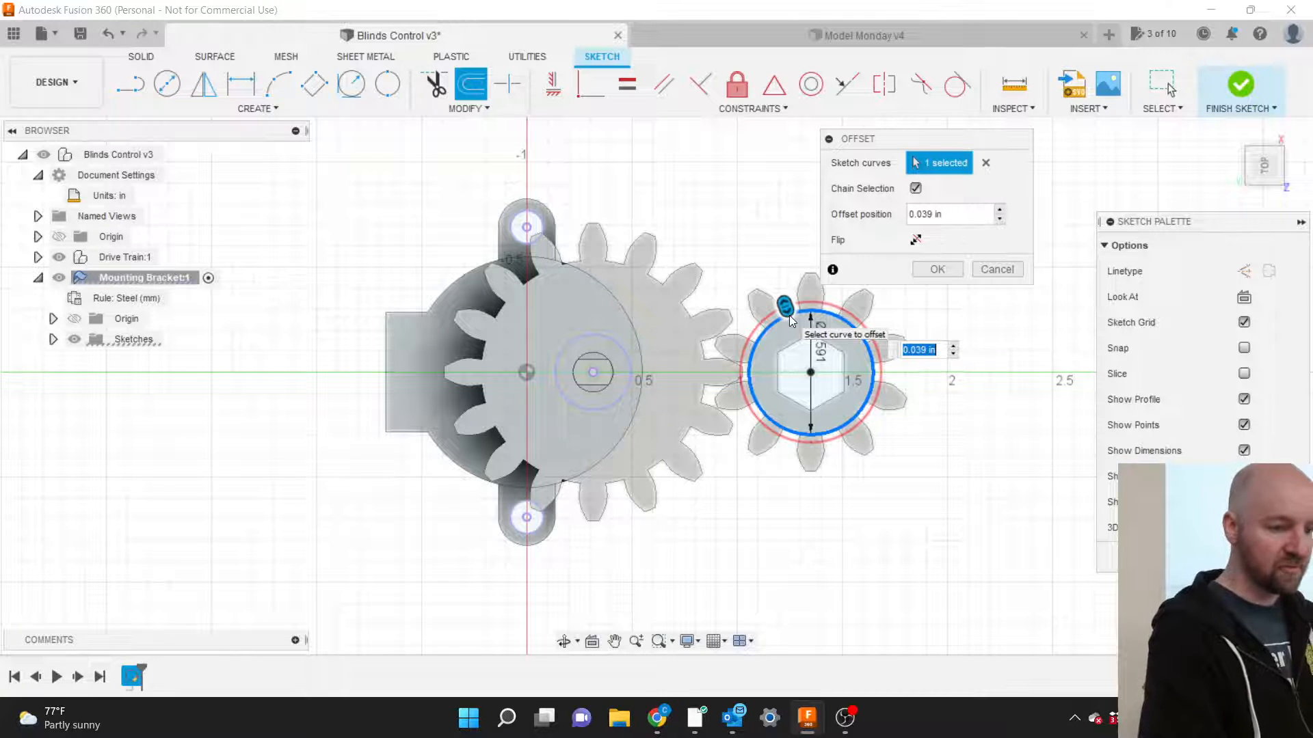
left_click_drag(786, 306, 776, 278)
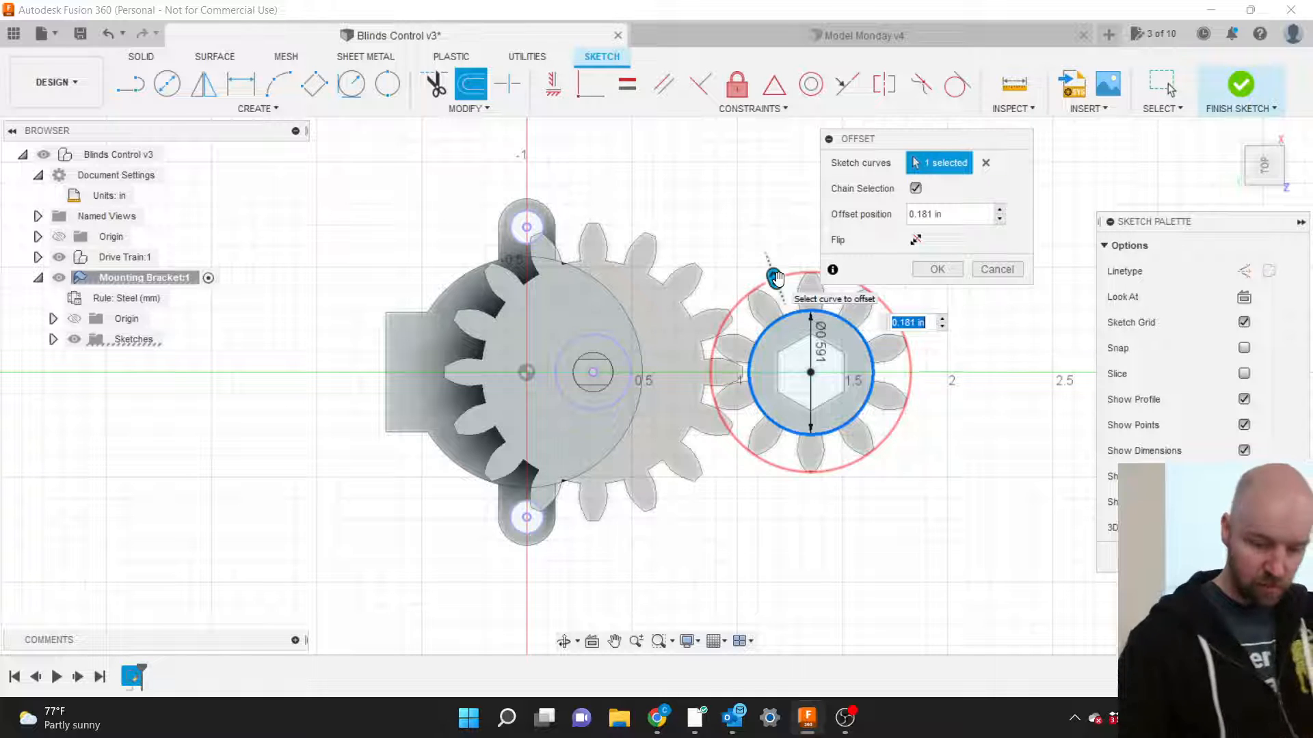
key("BackSpace")
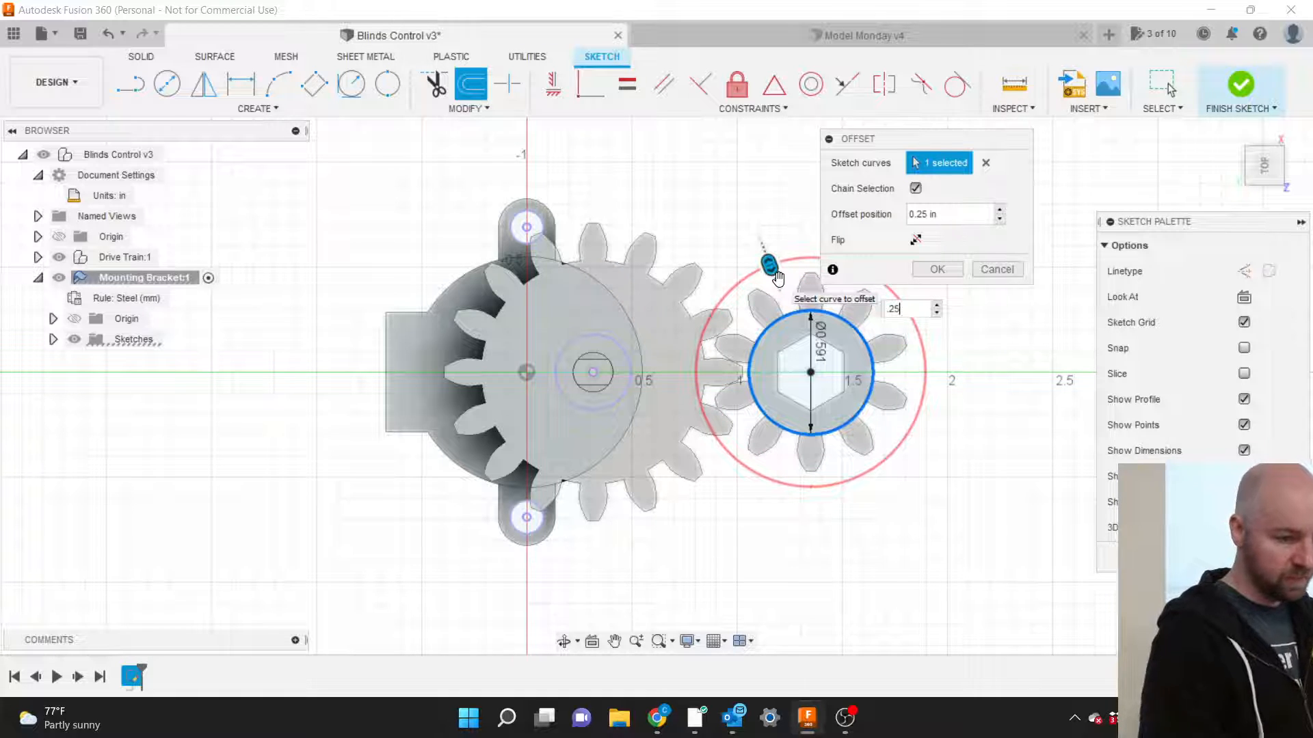
key("Return")
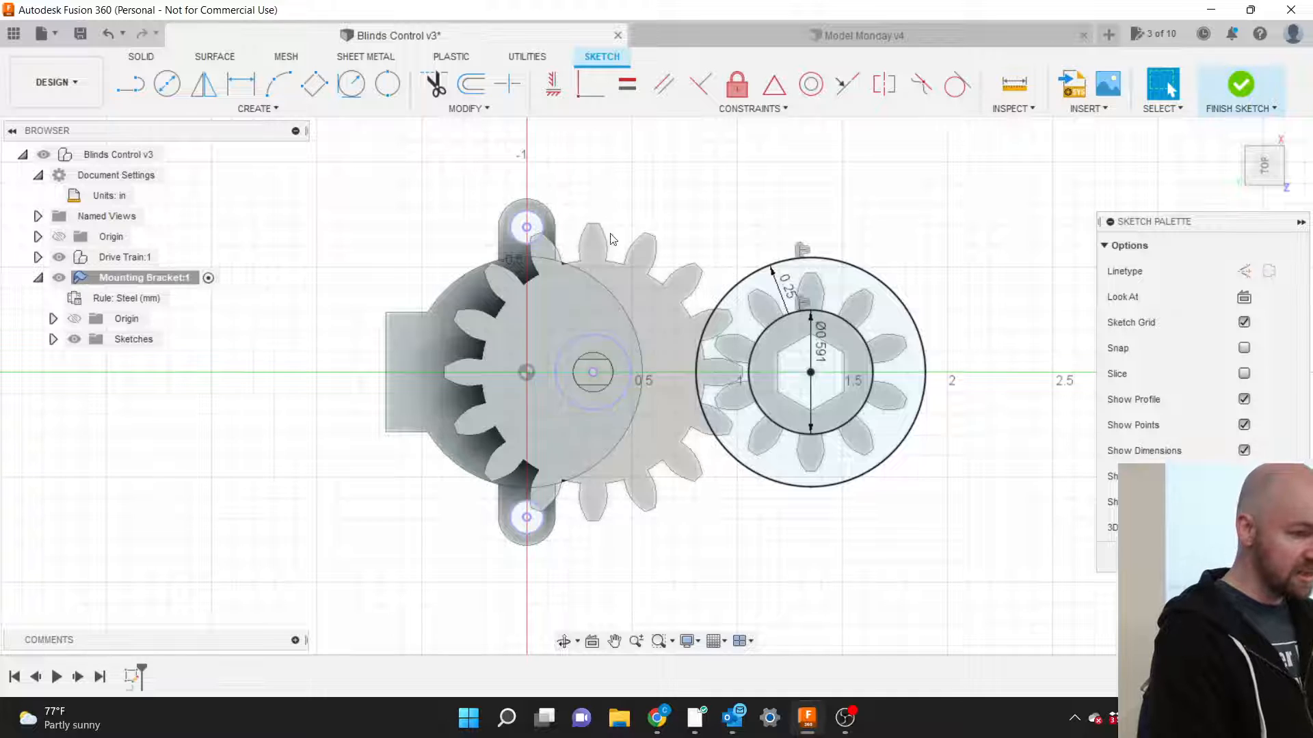
left_click(539, 219)
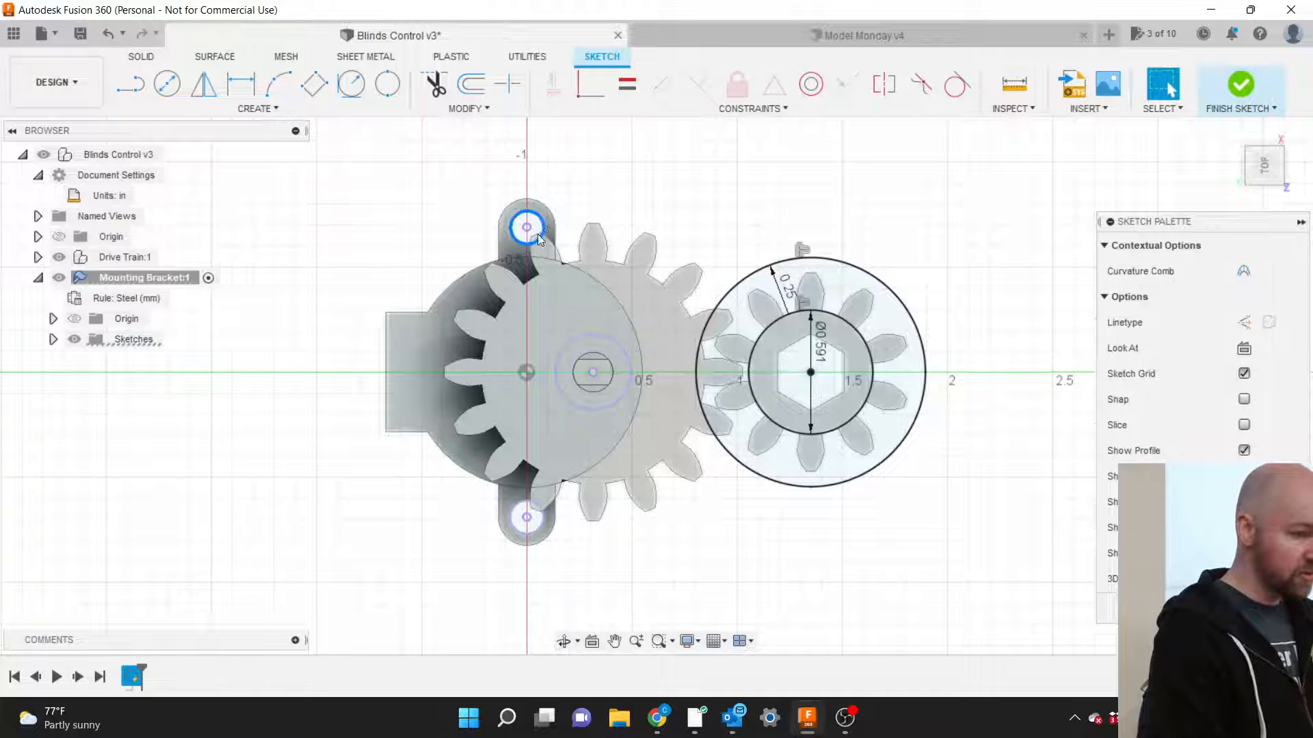
left_click(516, 512)
left_click(516, 508)
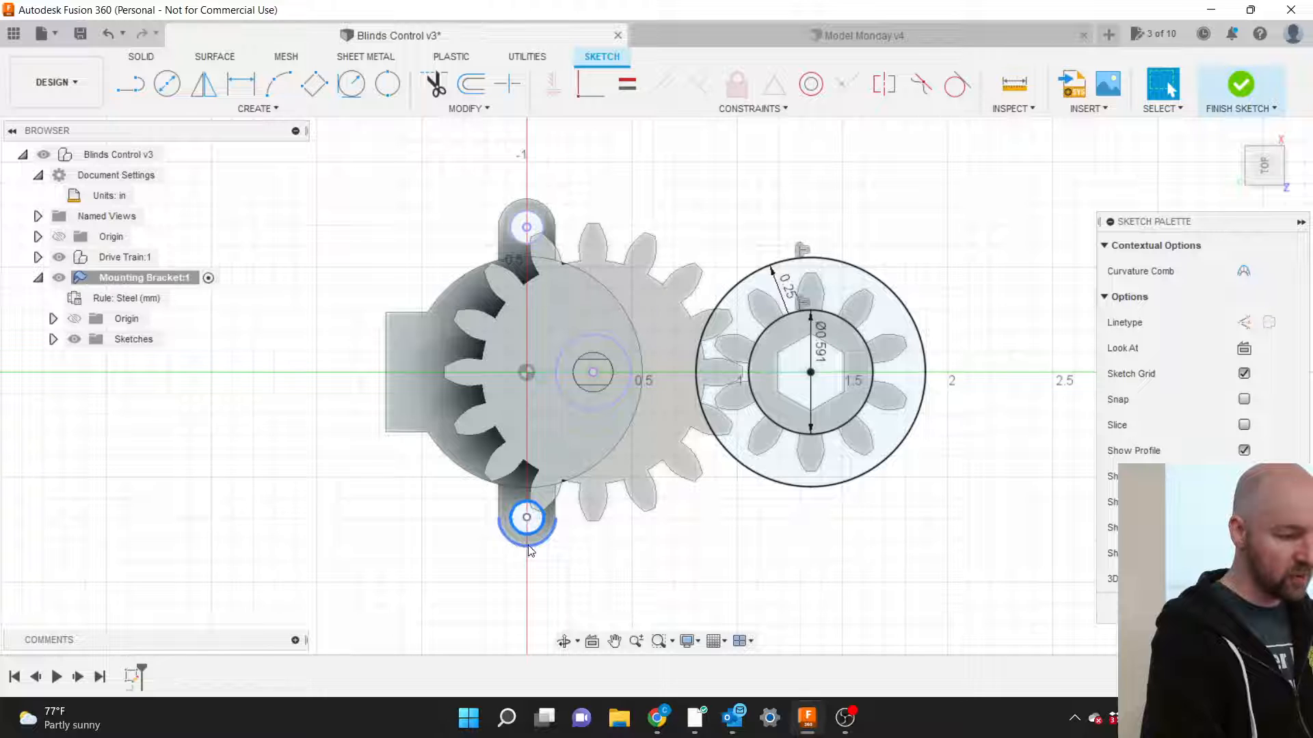
left_click(511, 171)
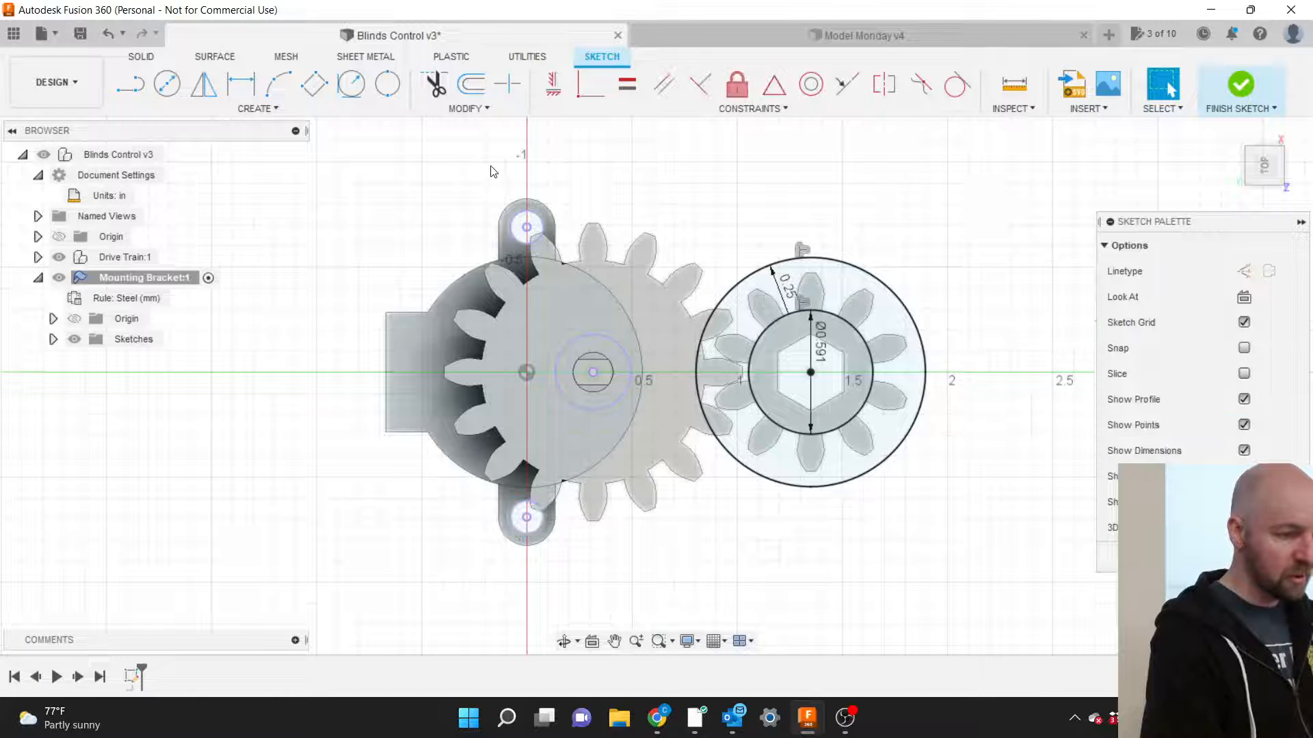
Offset the upper mounting-hole circle outward by 0.25 in.
left_click(479, 109)
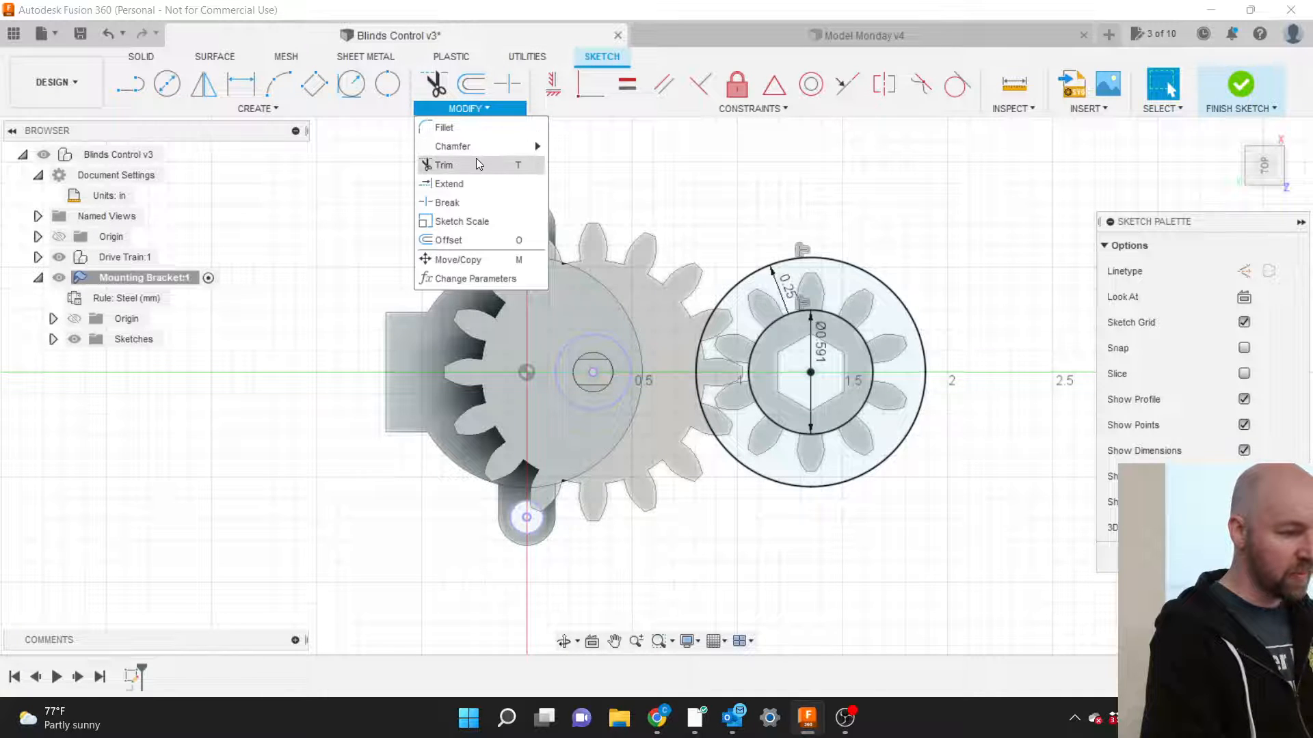
left_click(476, 241)
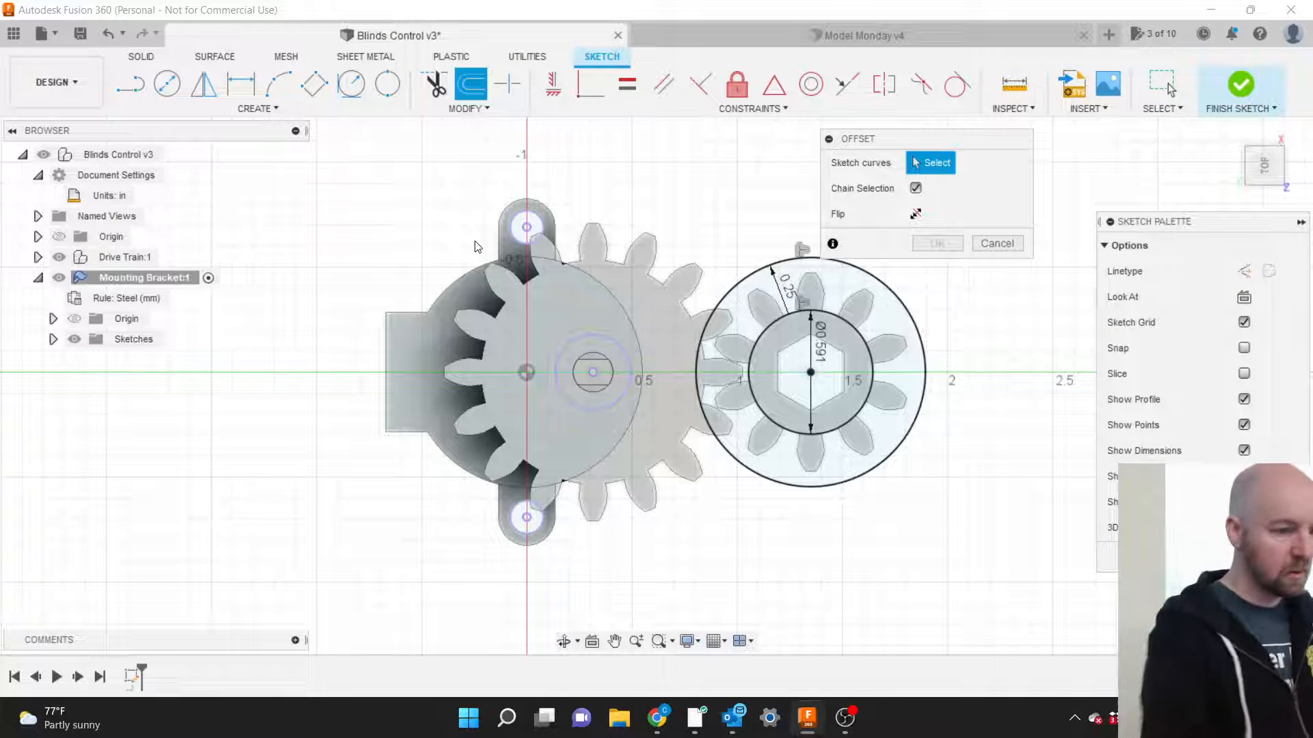
left_click(511, 236)
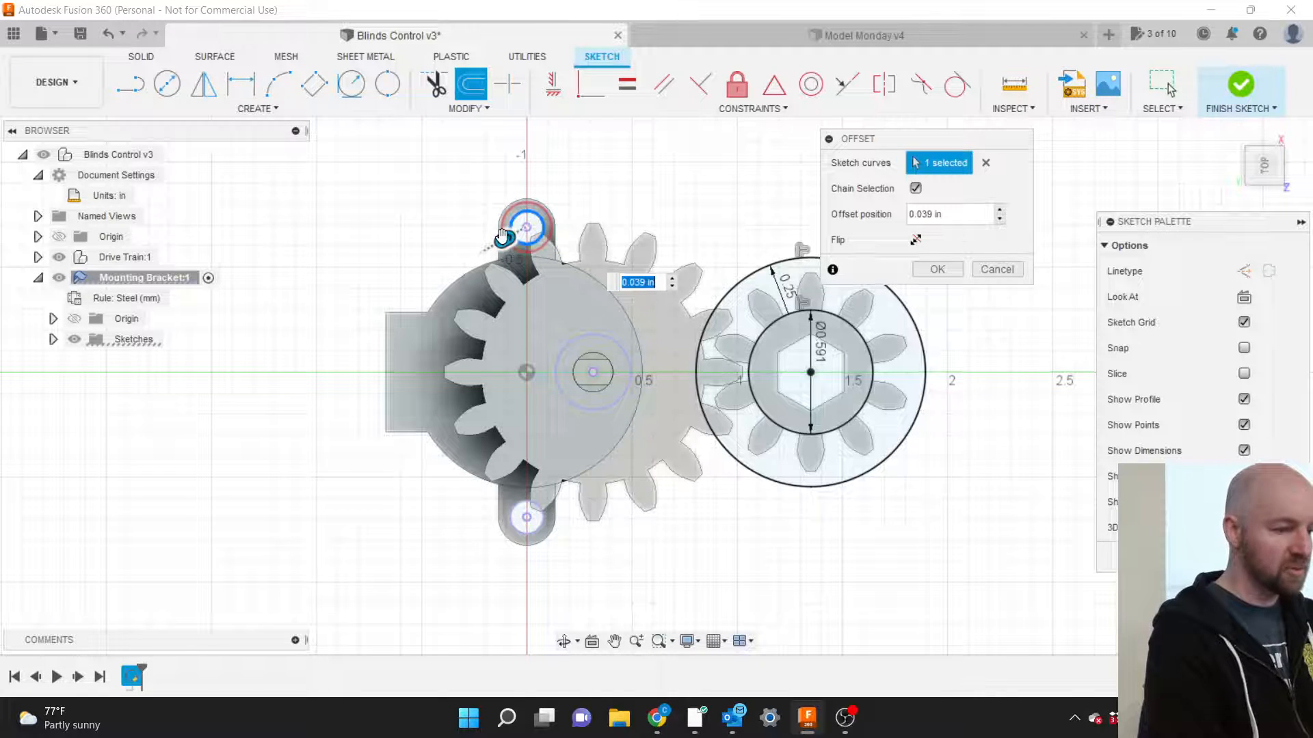
left_click_drag(502, 238, 484, 246)
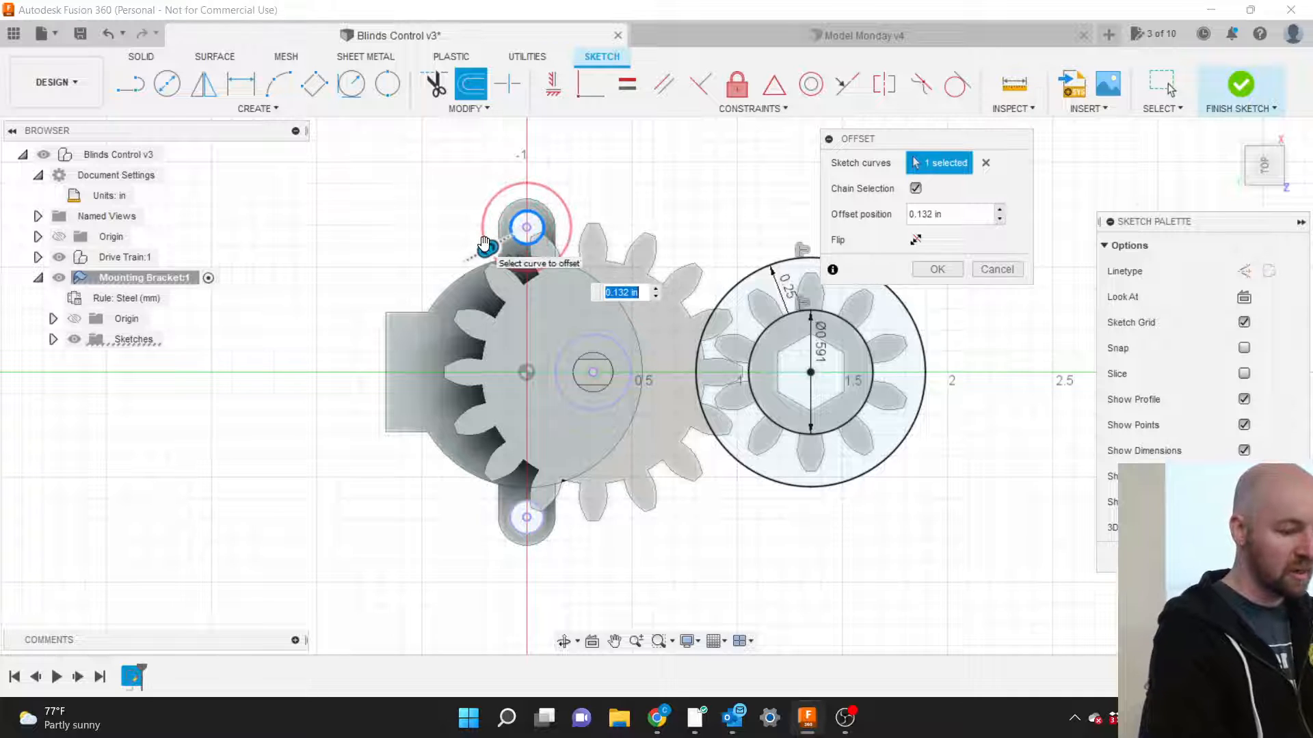
type(".25")
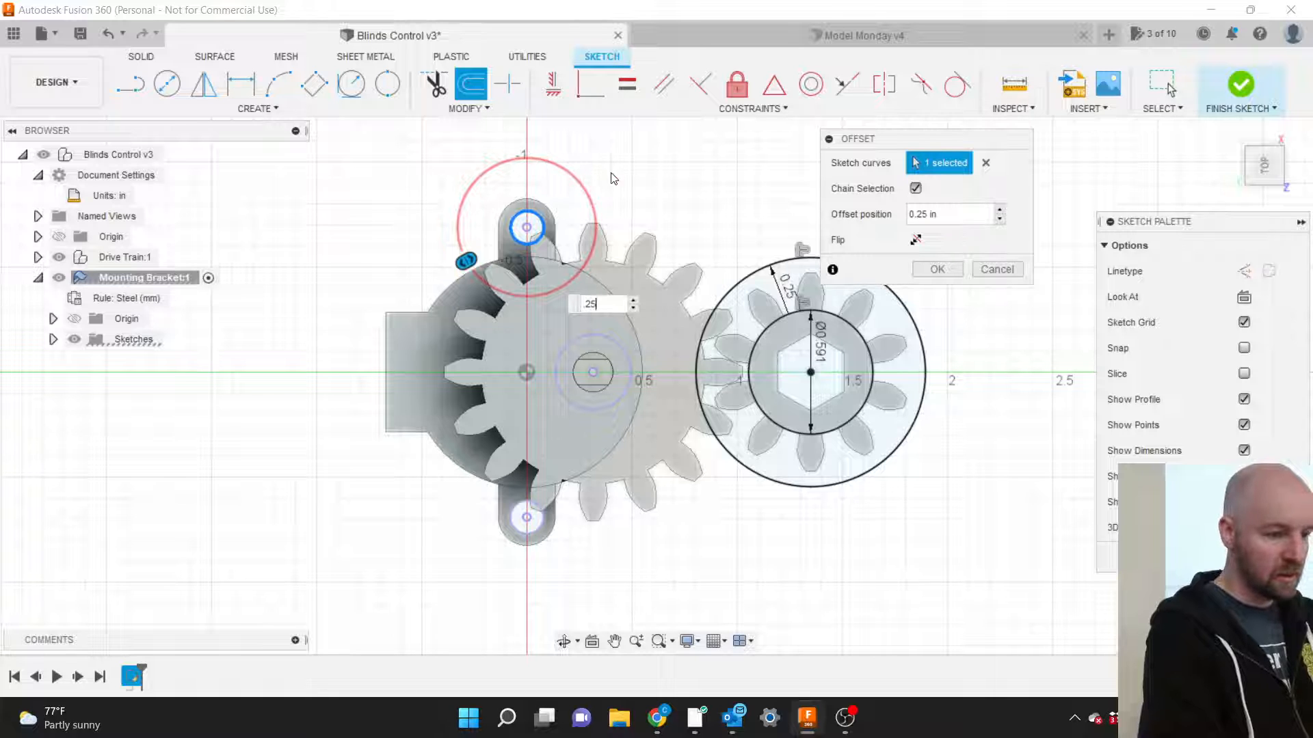
left_click(934, 271)
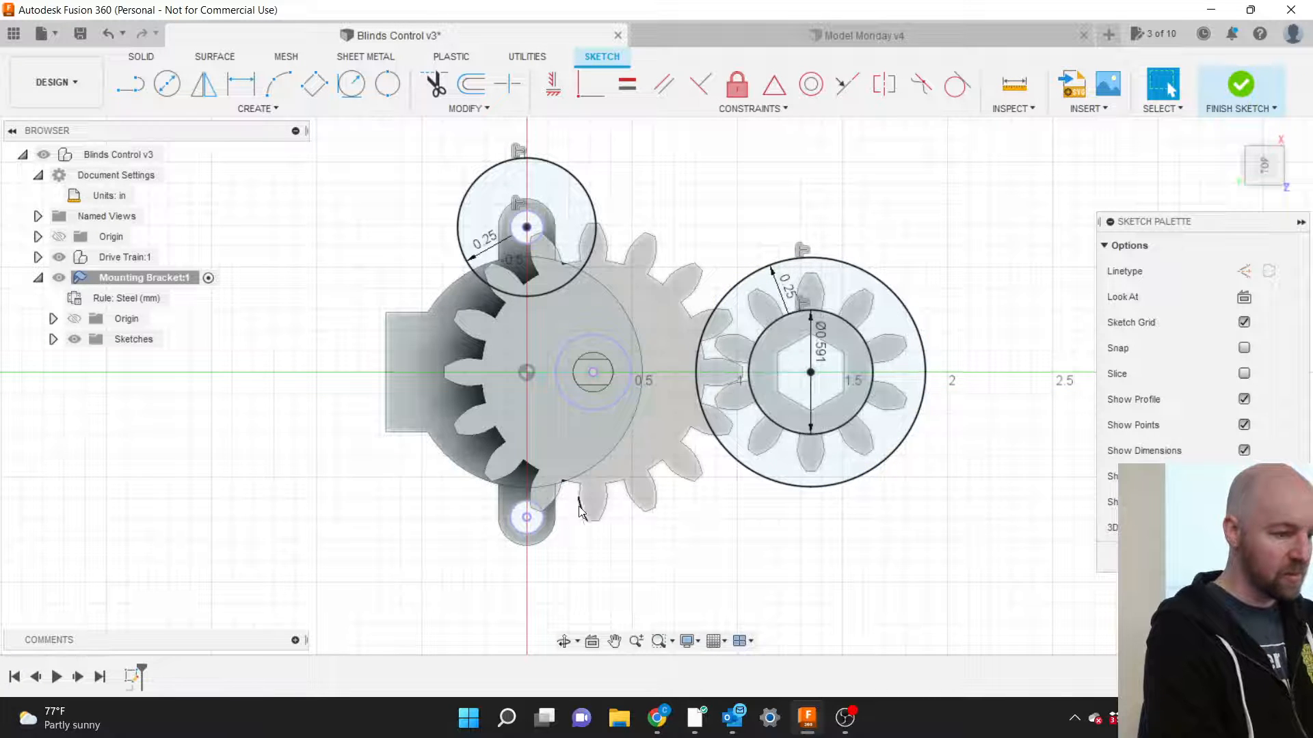
left_click(534, 536)
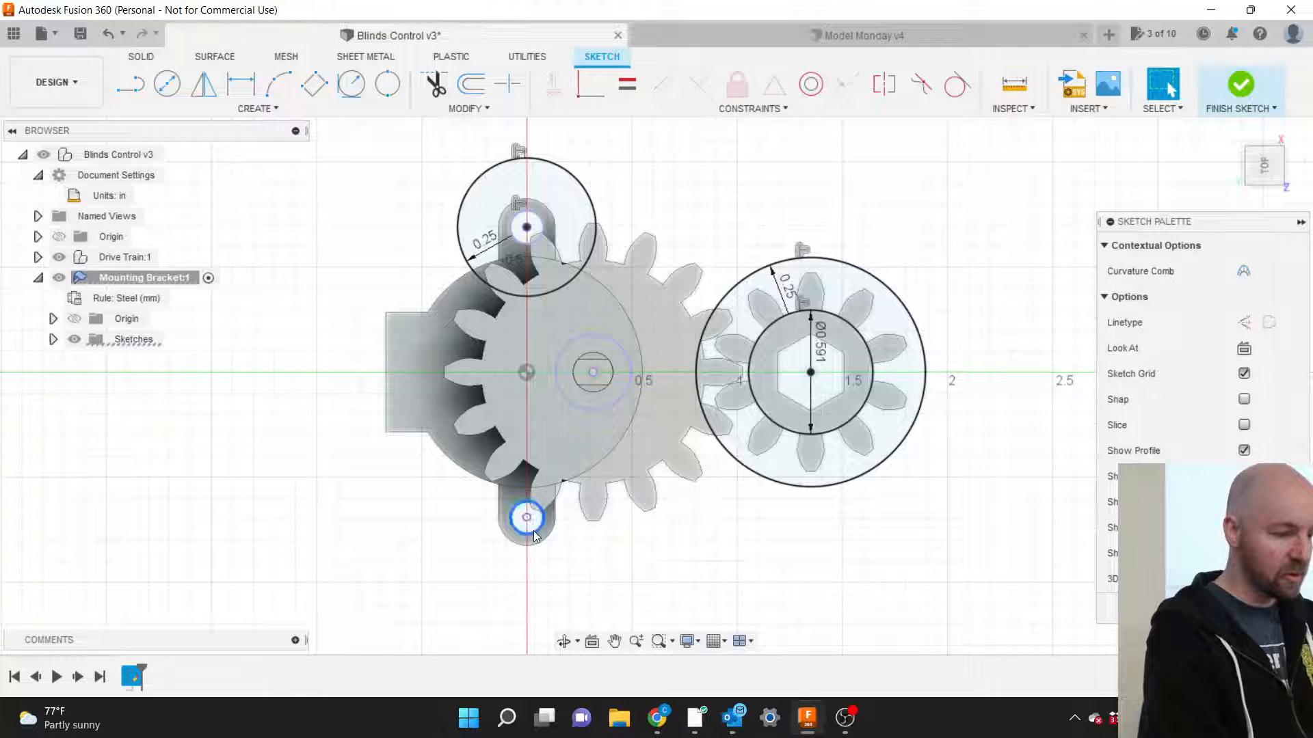
Offset the lower mounting-hole circle outward by 0.25 in.
left_click(463, 123)
left_click(471, 110)
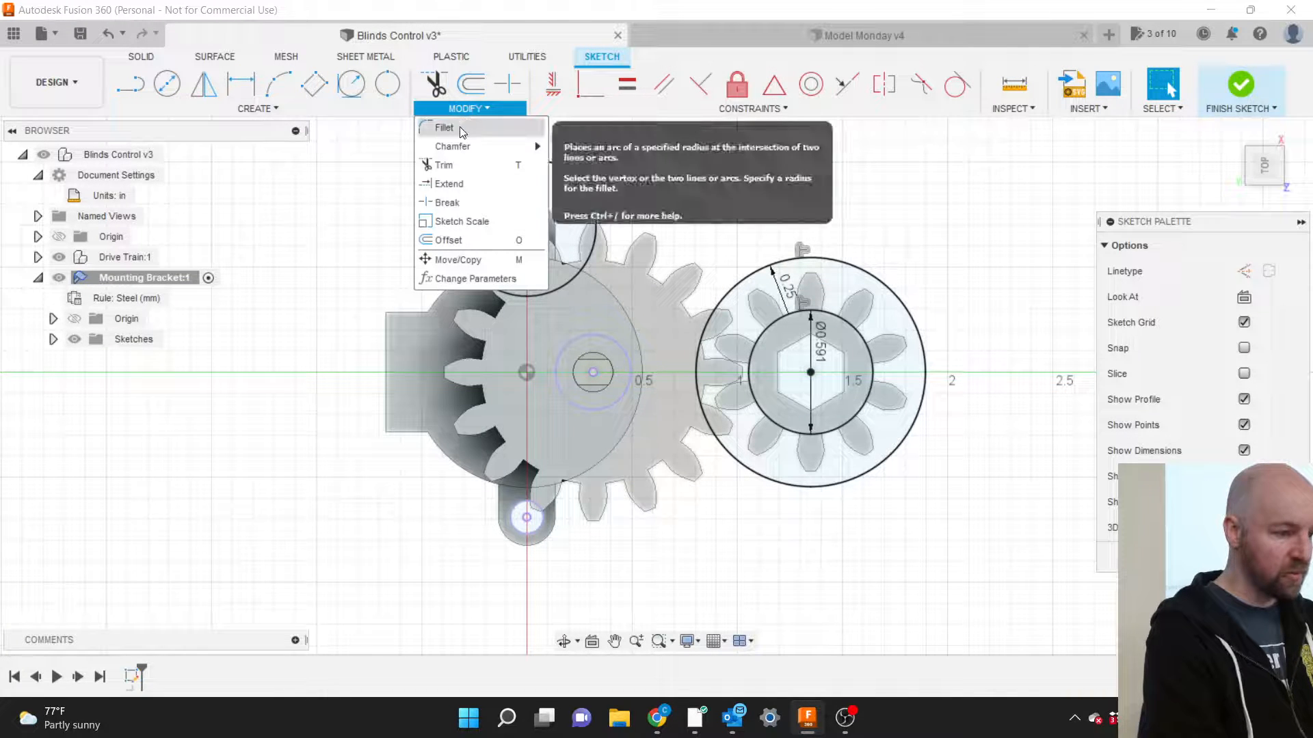
left_click(458, 240)
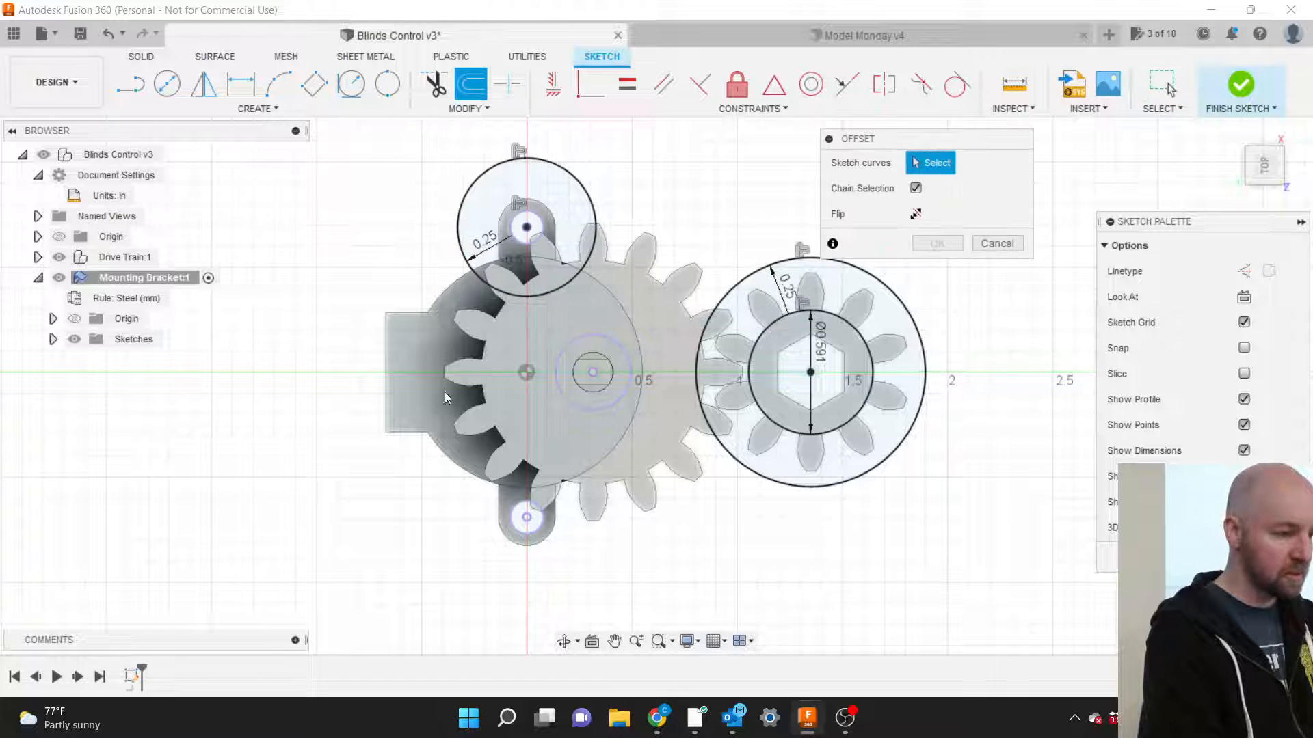
left_click(519, 527)
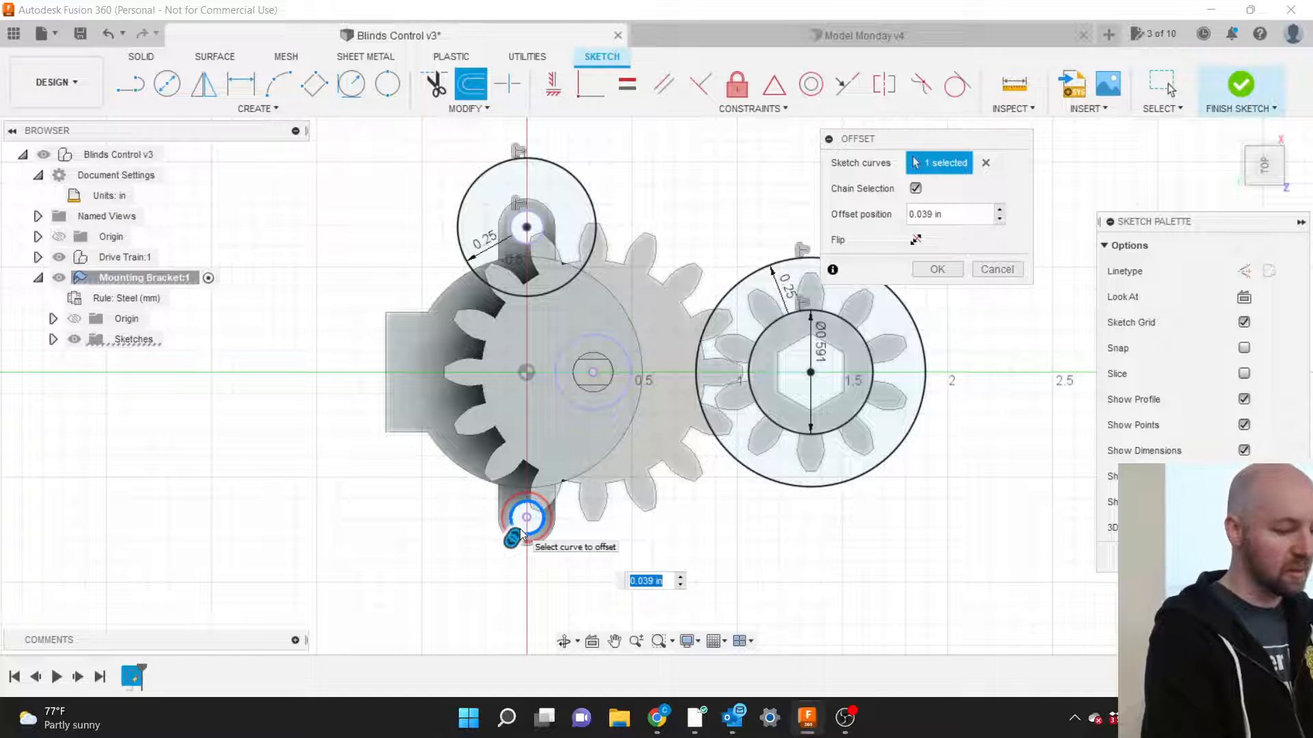
type(".25")
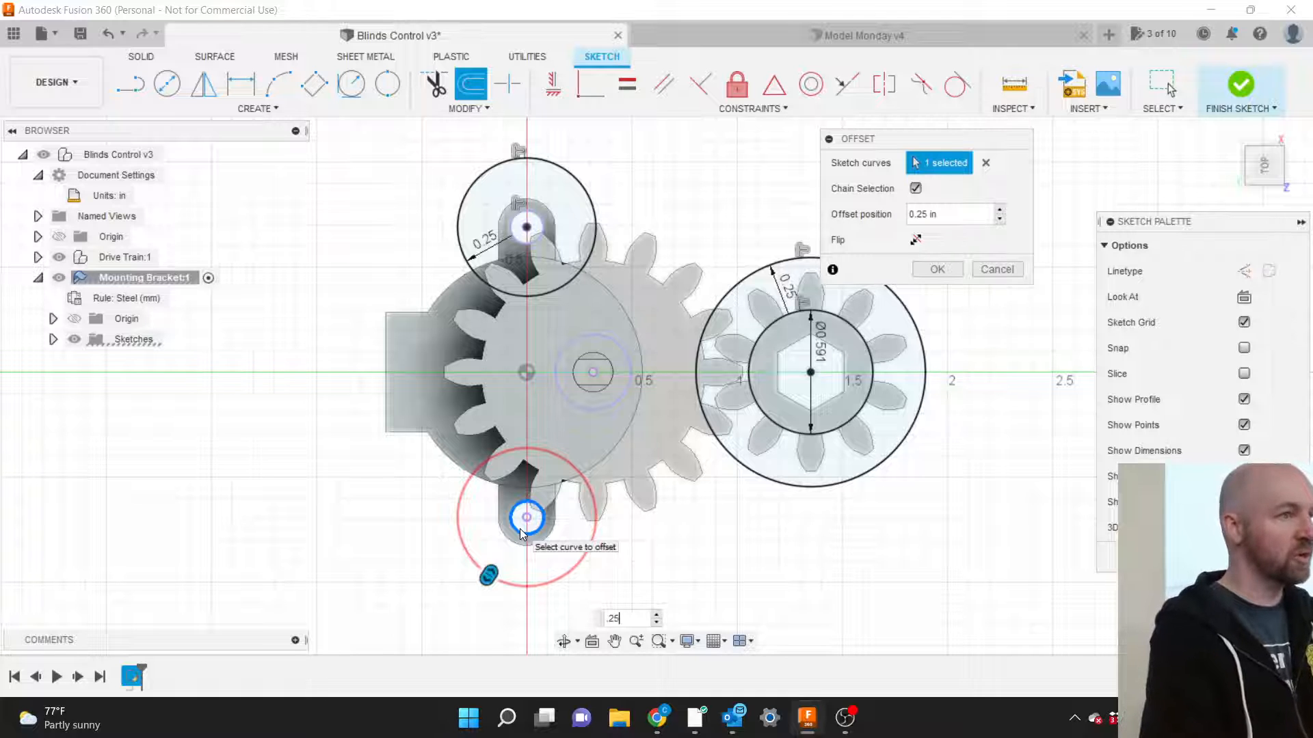
key("Return")
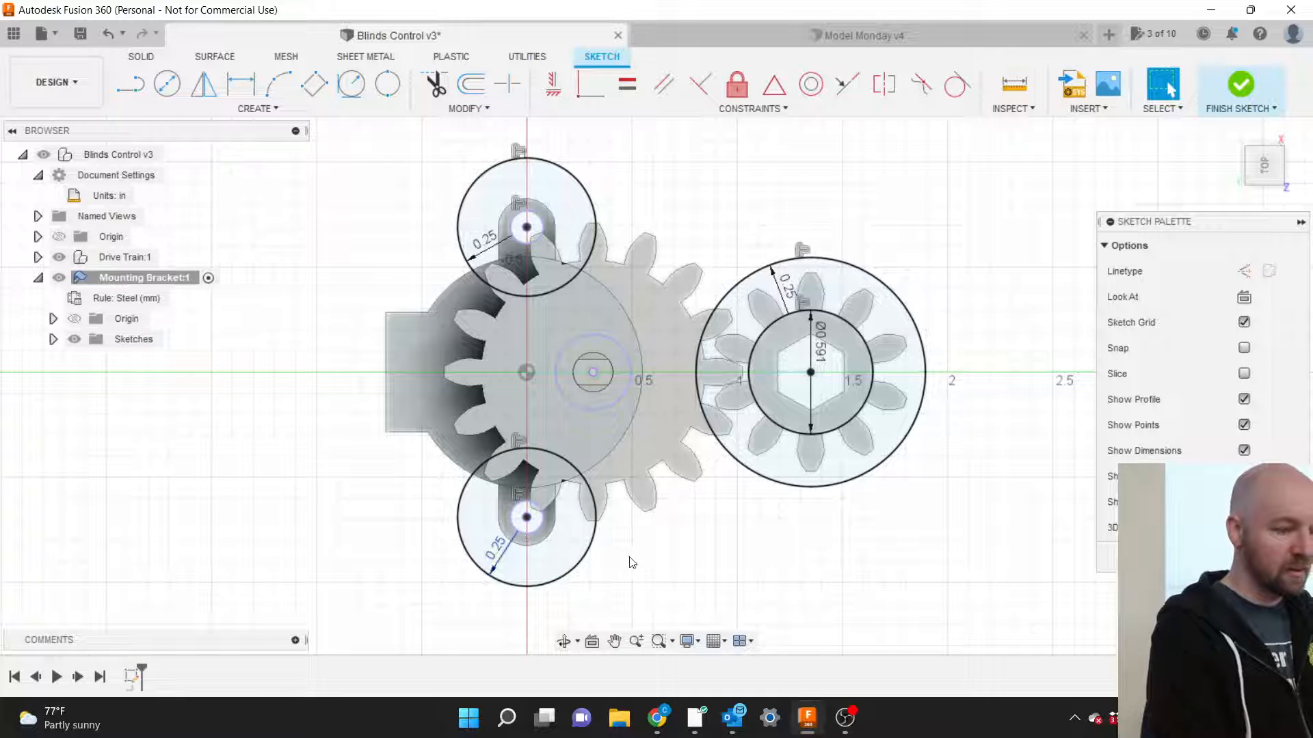
scroll(612, 569, "down", 2)
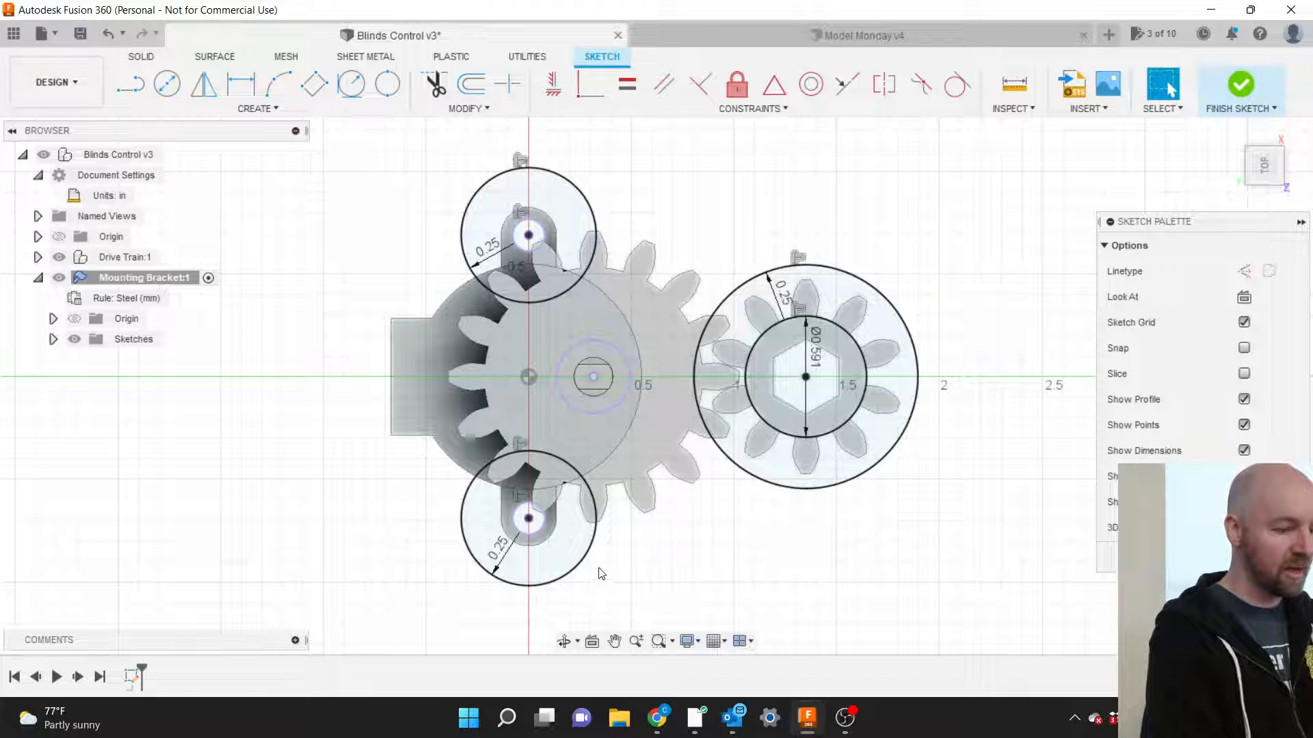
left_click(576, 566)
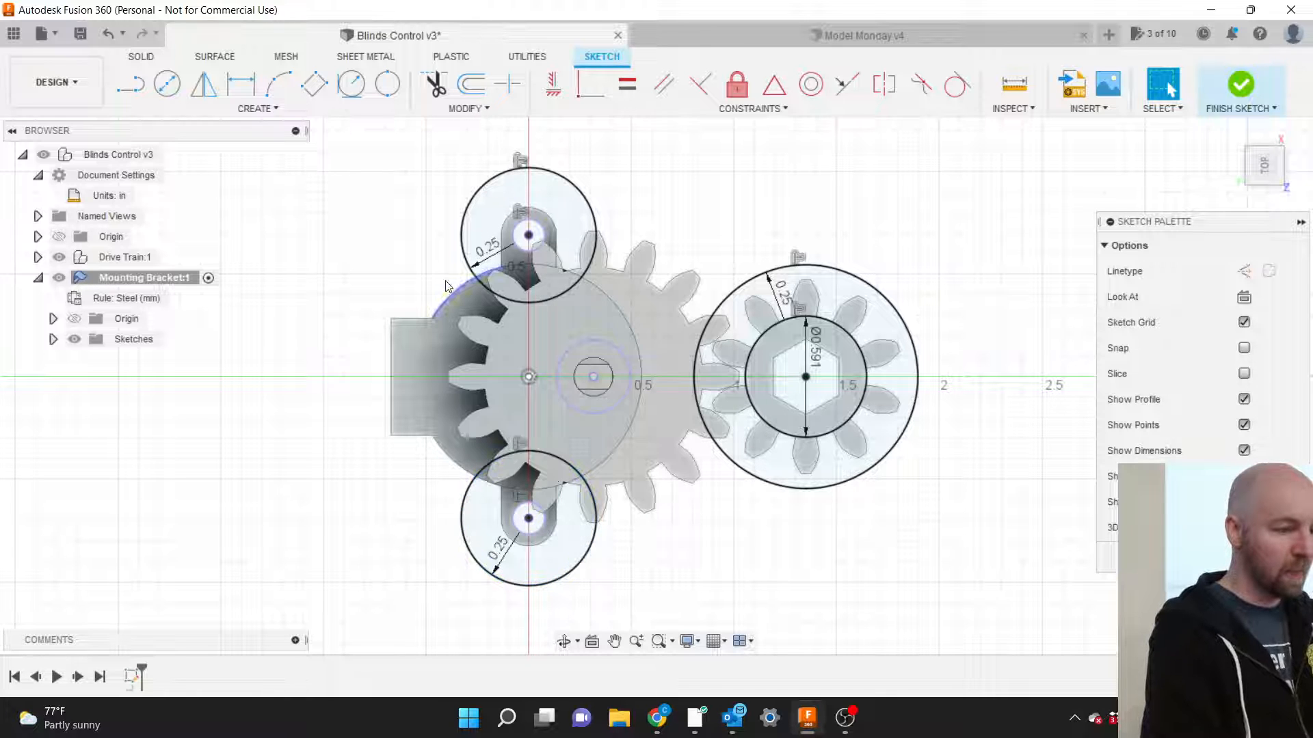
left_click(277, 110)
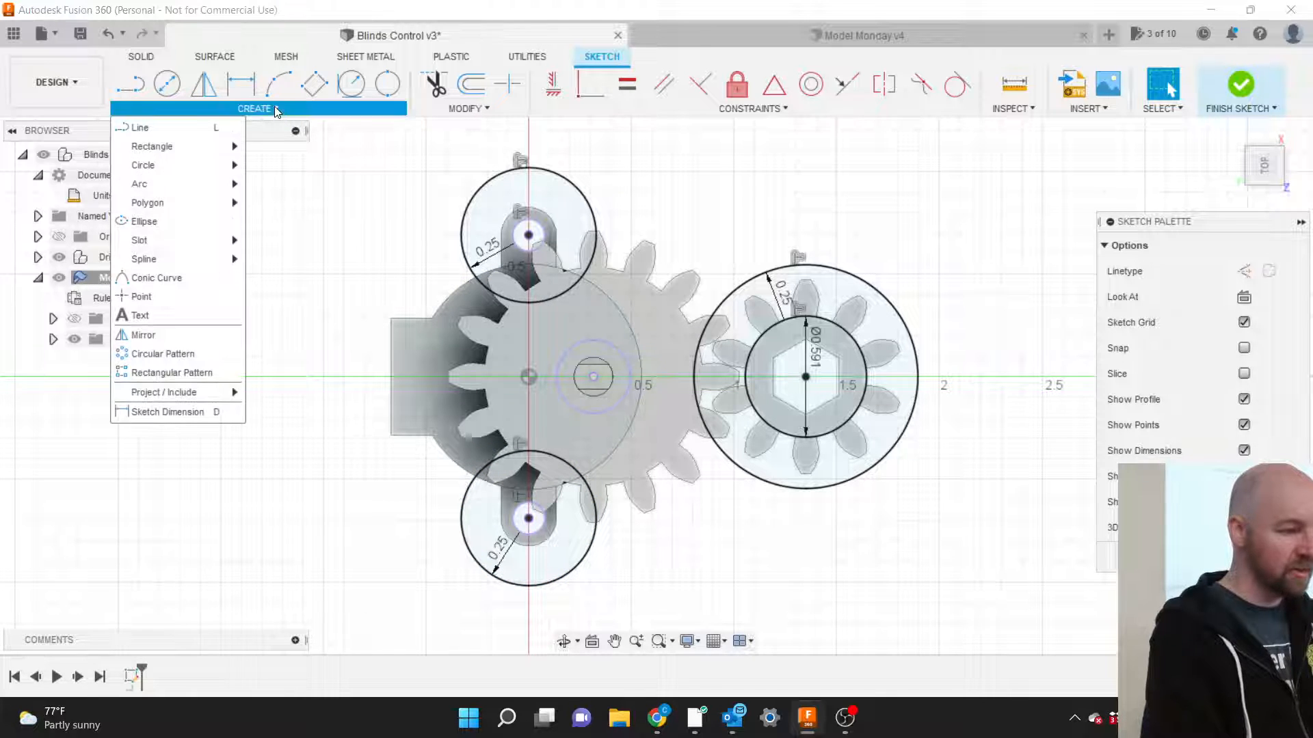
Draw a line from the lower offset circle to the large right clearance circle.
left_click(175, 129)
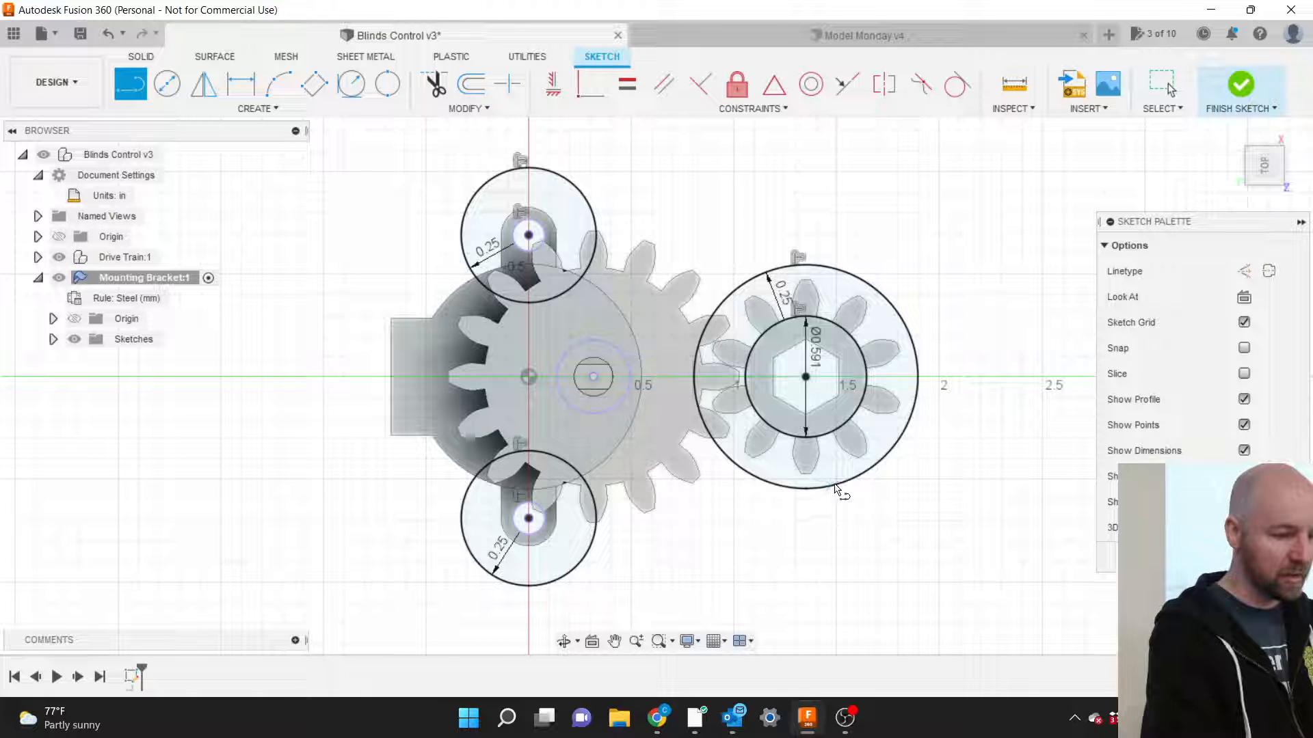
left_click(566, 574)
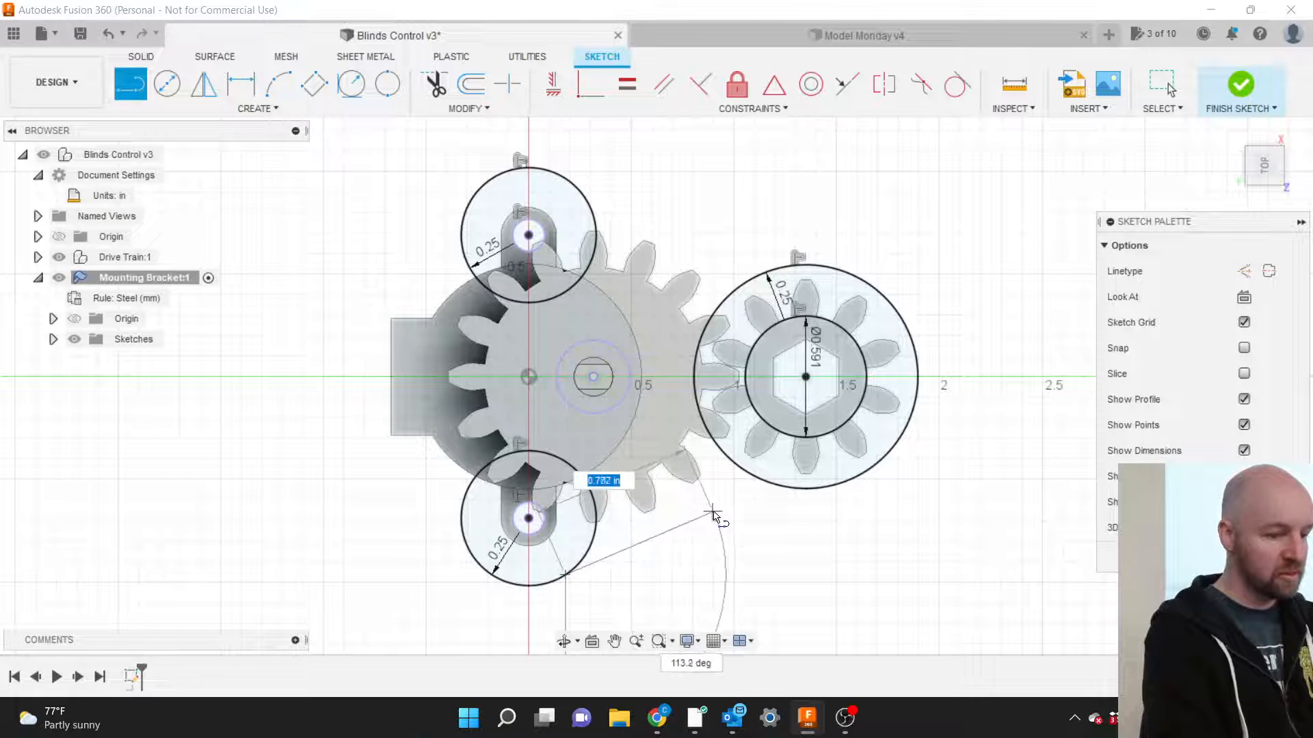
left_click(770, 486)
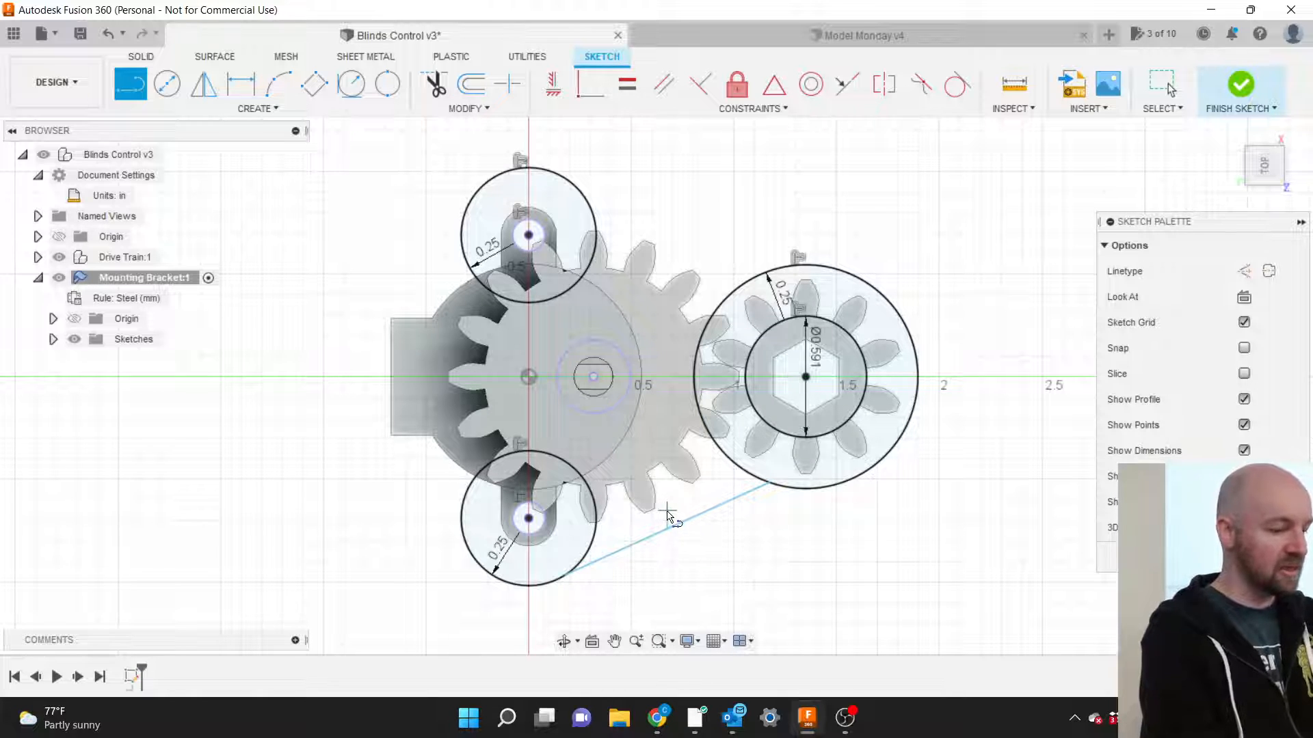
key("Escape")
Make the line tangent to both the lower offset circle and the large gear circle.
left_click(624, 551)
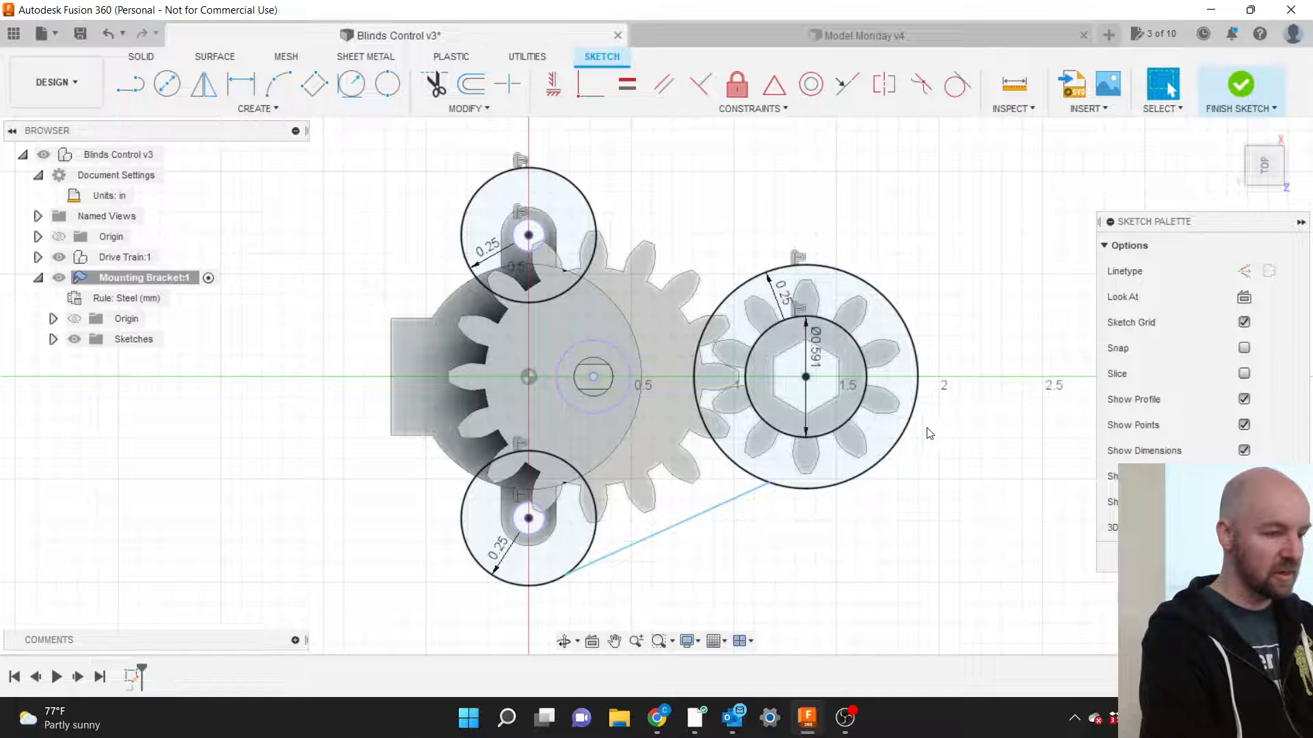
left_click(750, 112)
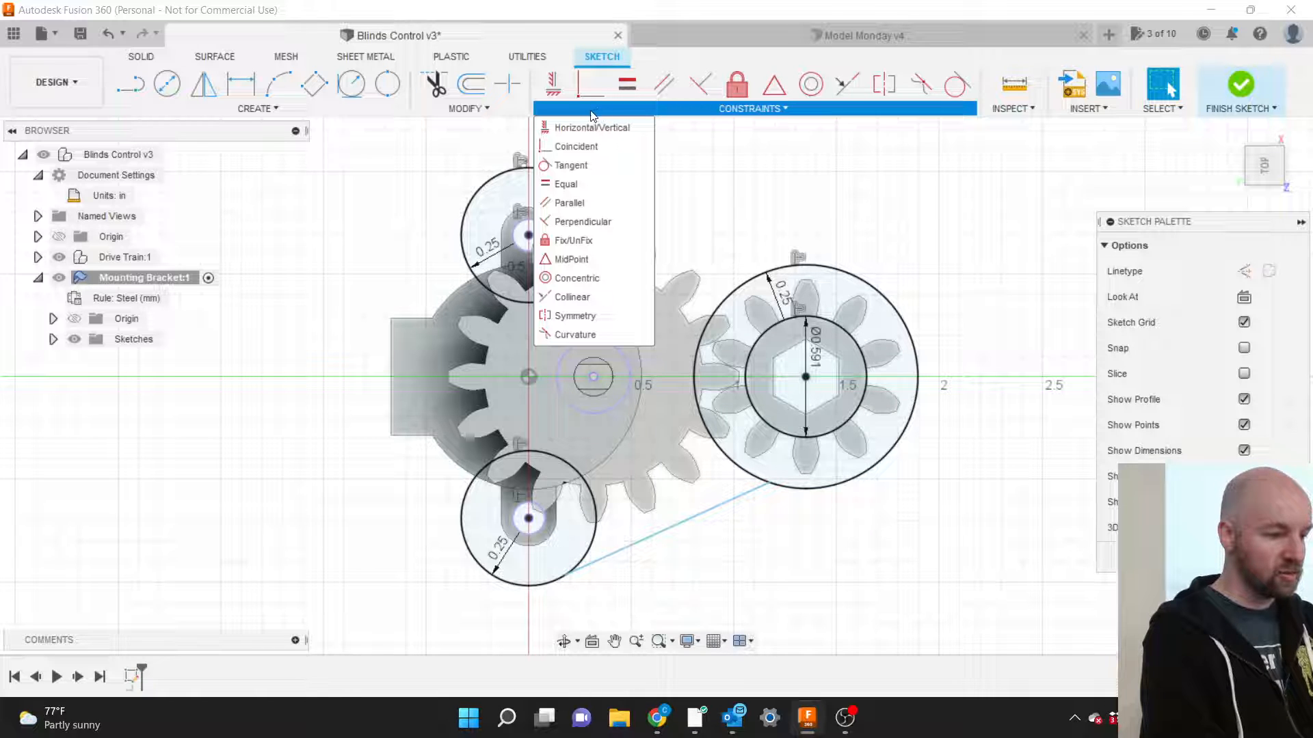
left_click(583, 162)
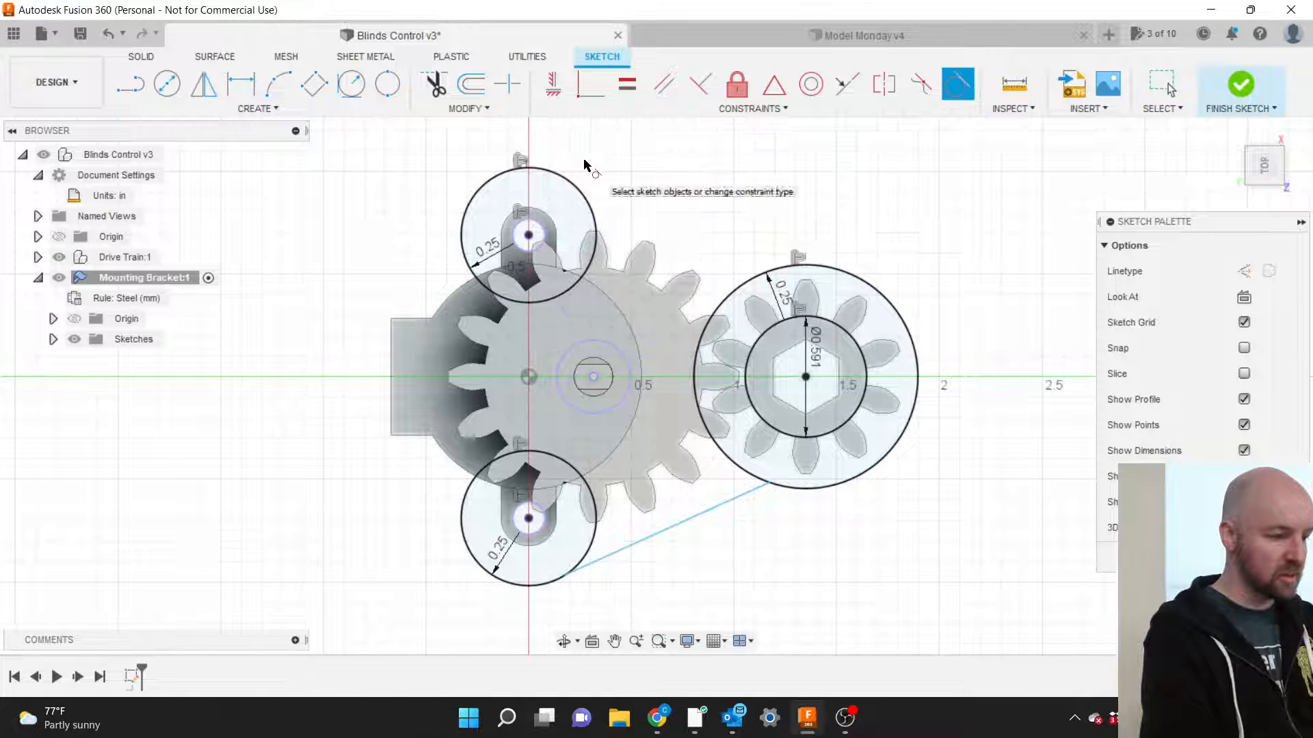
left_click(586, 551)
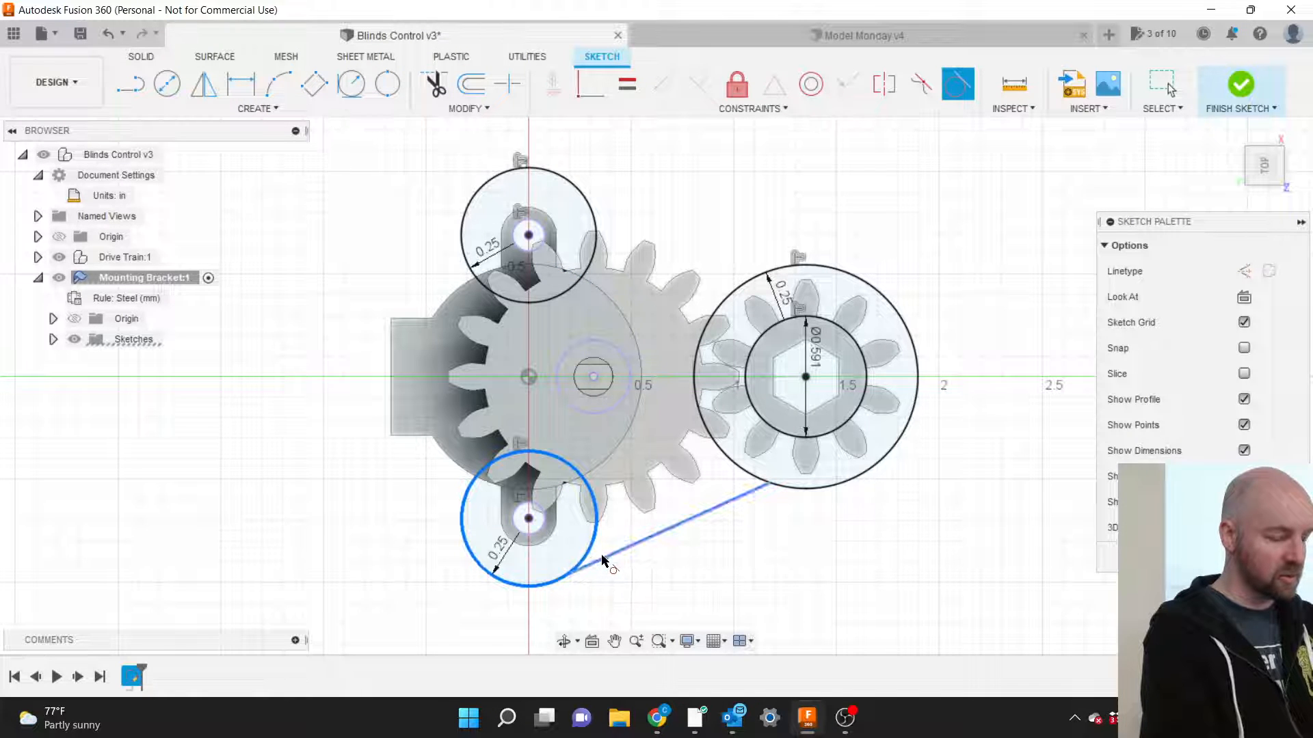
left_click(602, 557)
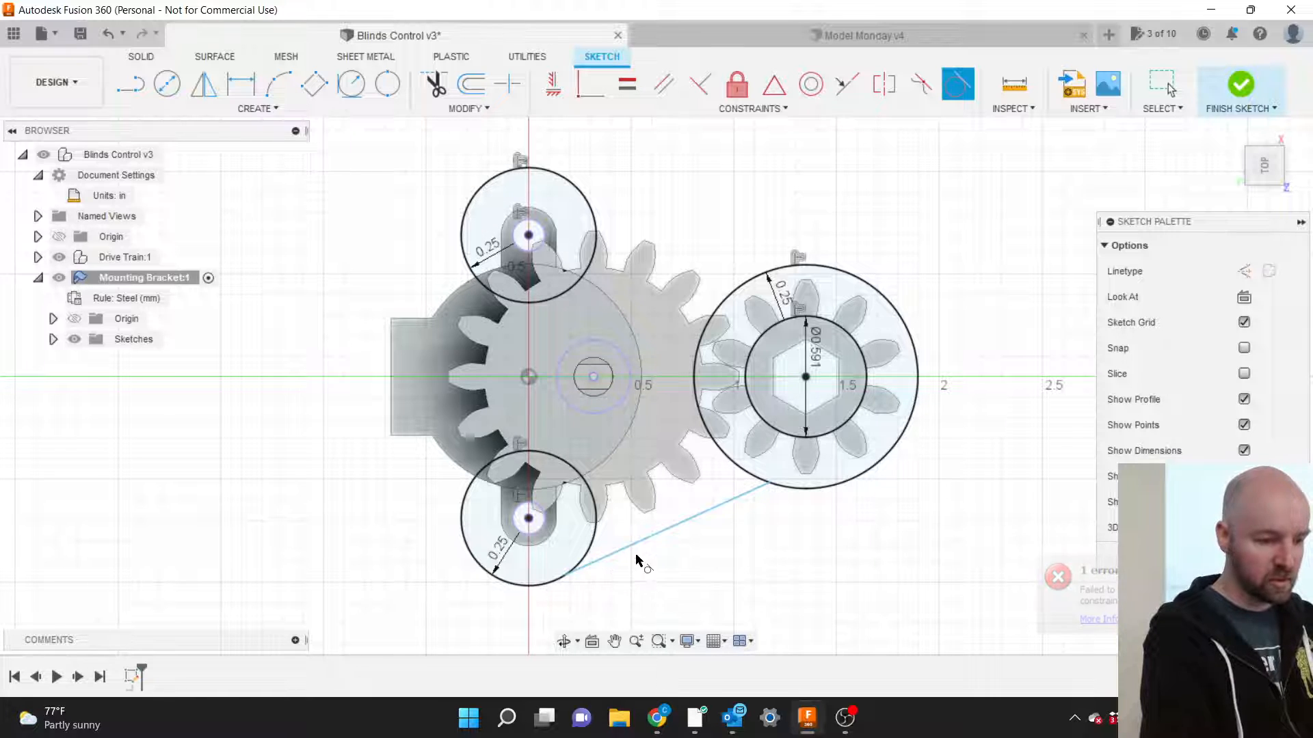
left_click(667, 536)
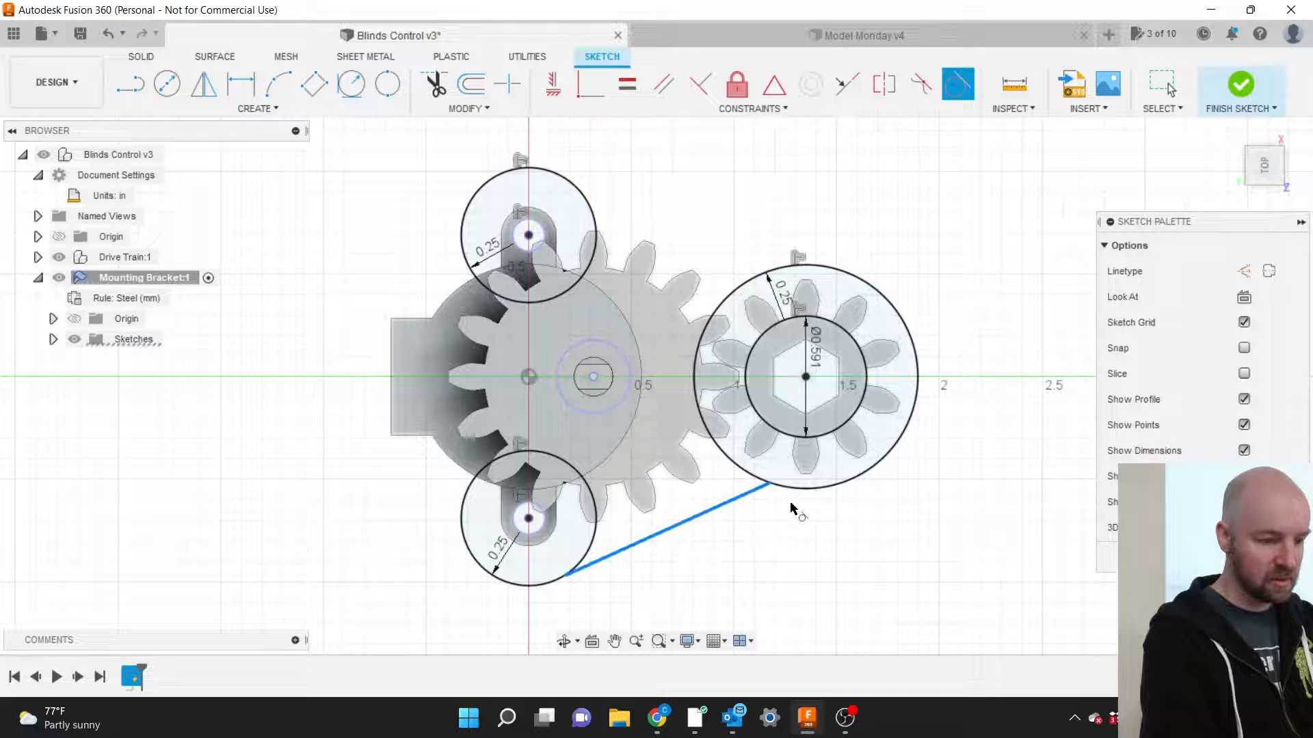
left_click(804, 491)
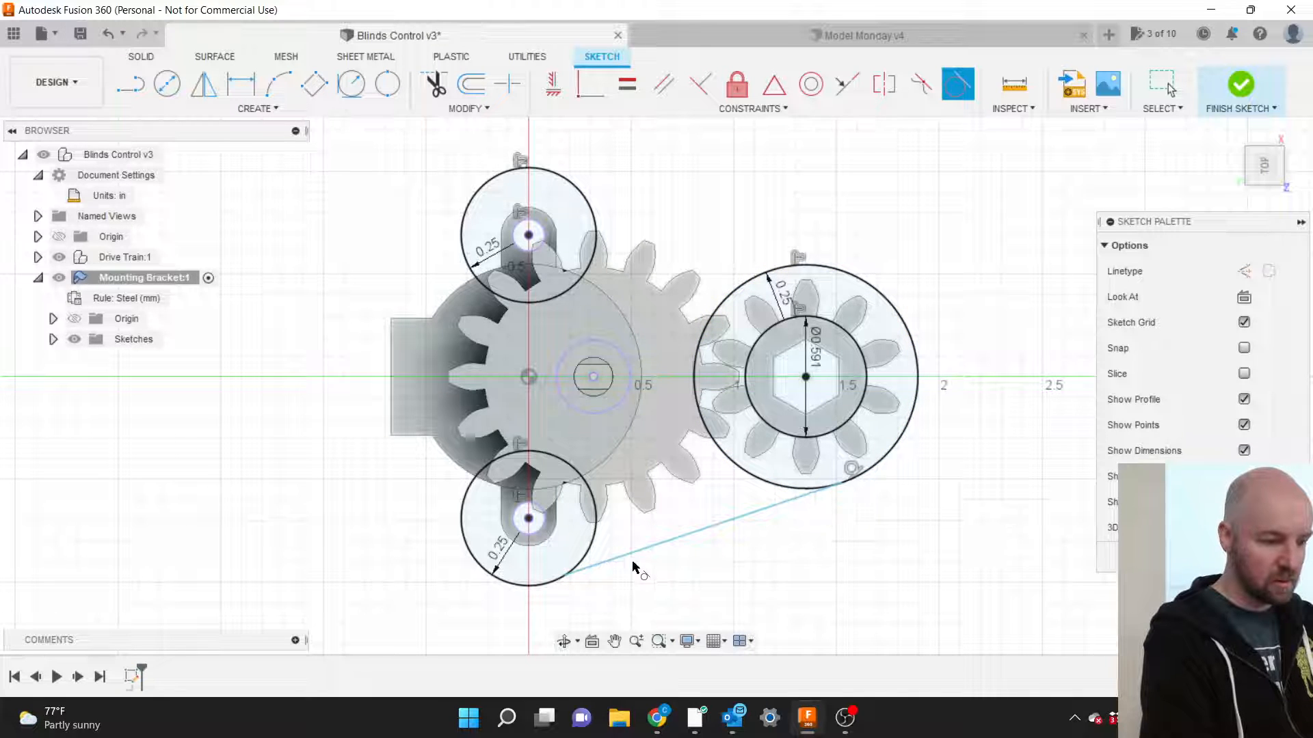
left_click(610, 560)
left_click(582, 552)
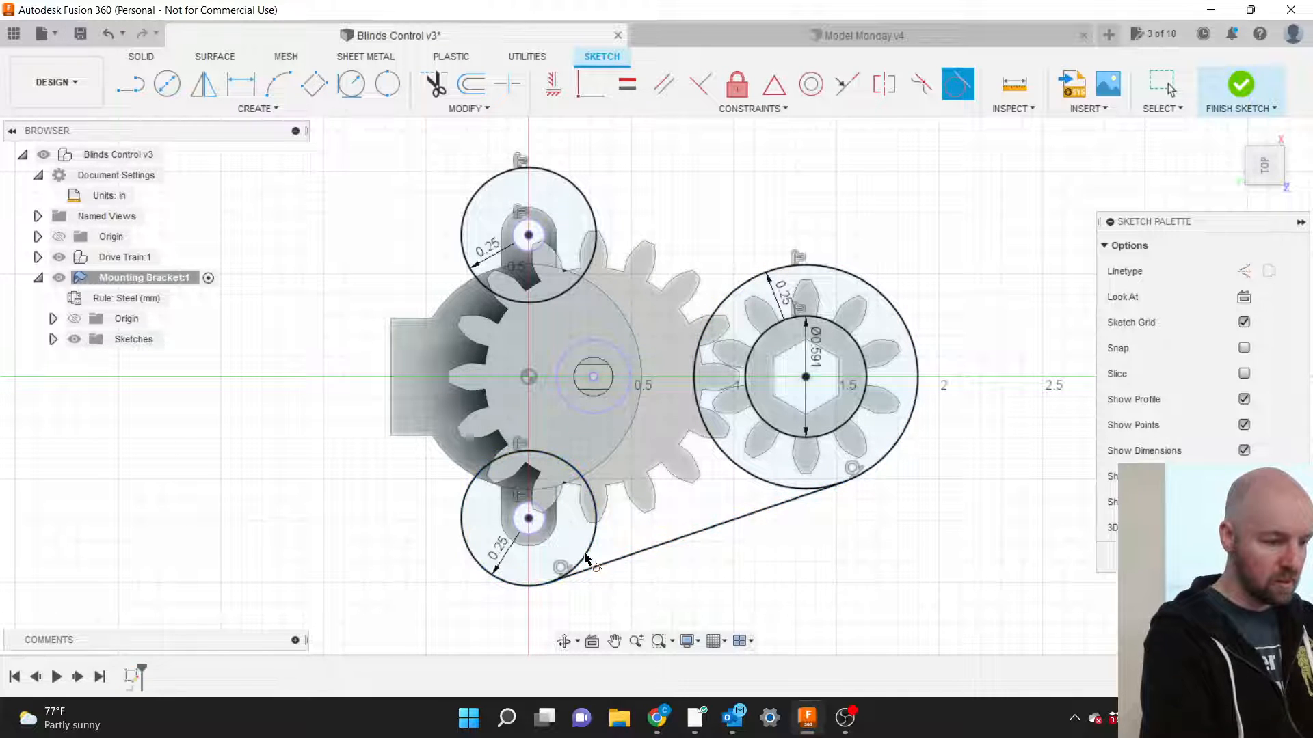
left_click(728, 108)
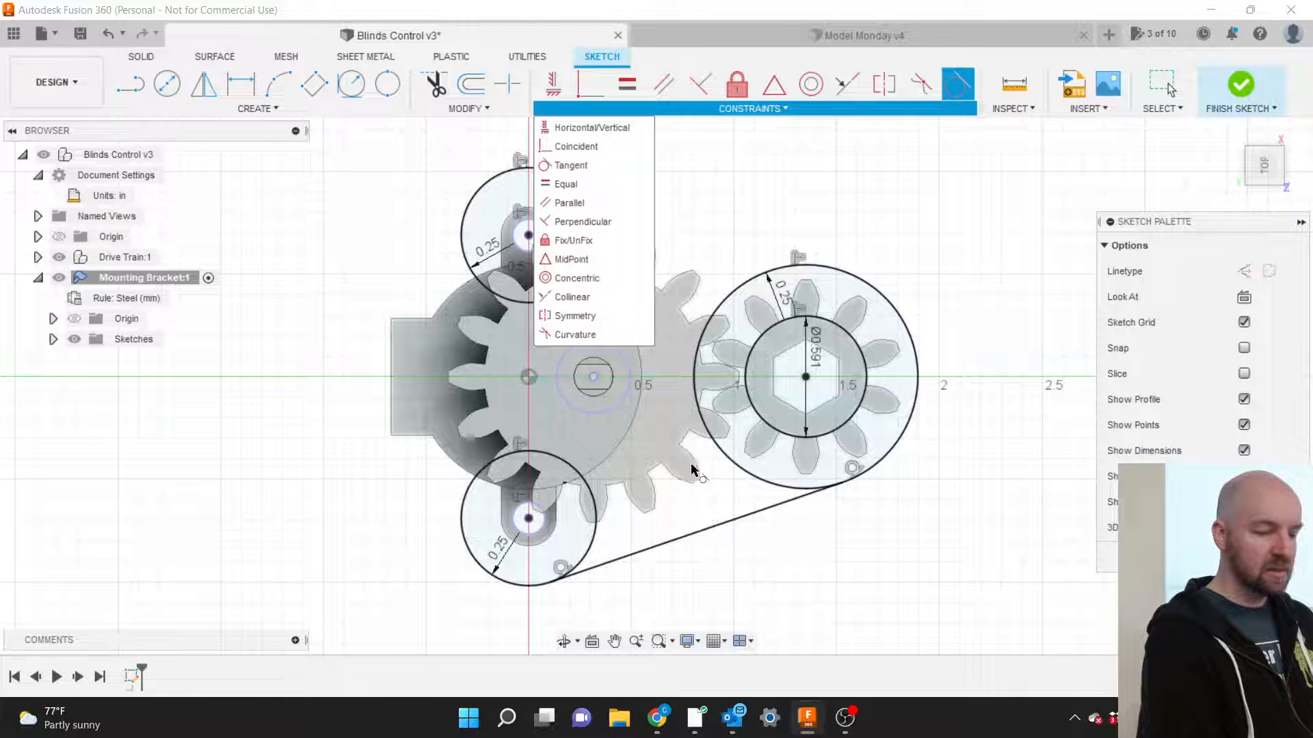
left_click(707, 506)
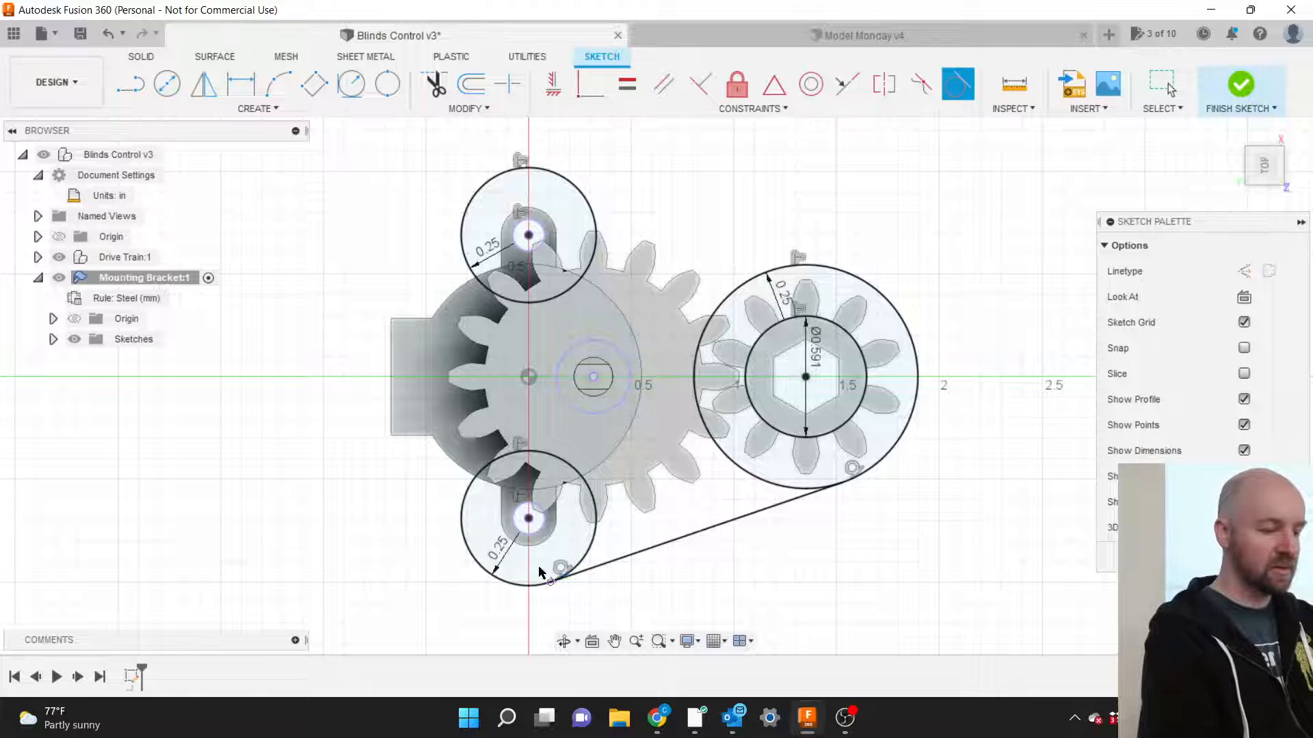
key("Escape")
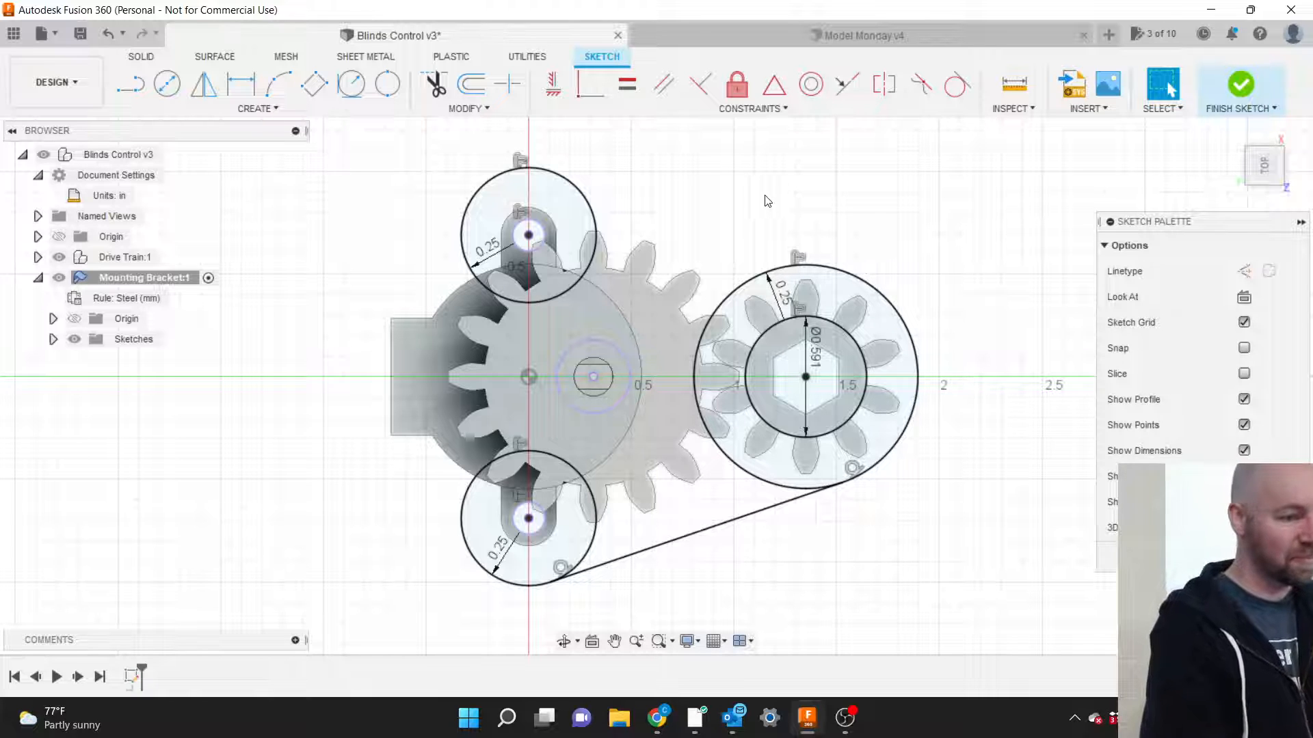
Draw an upper line from the right clearance circle to the top circle, tangent to the right circle.
key("l")
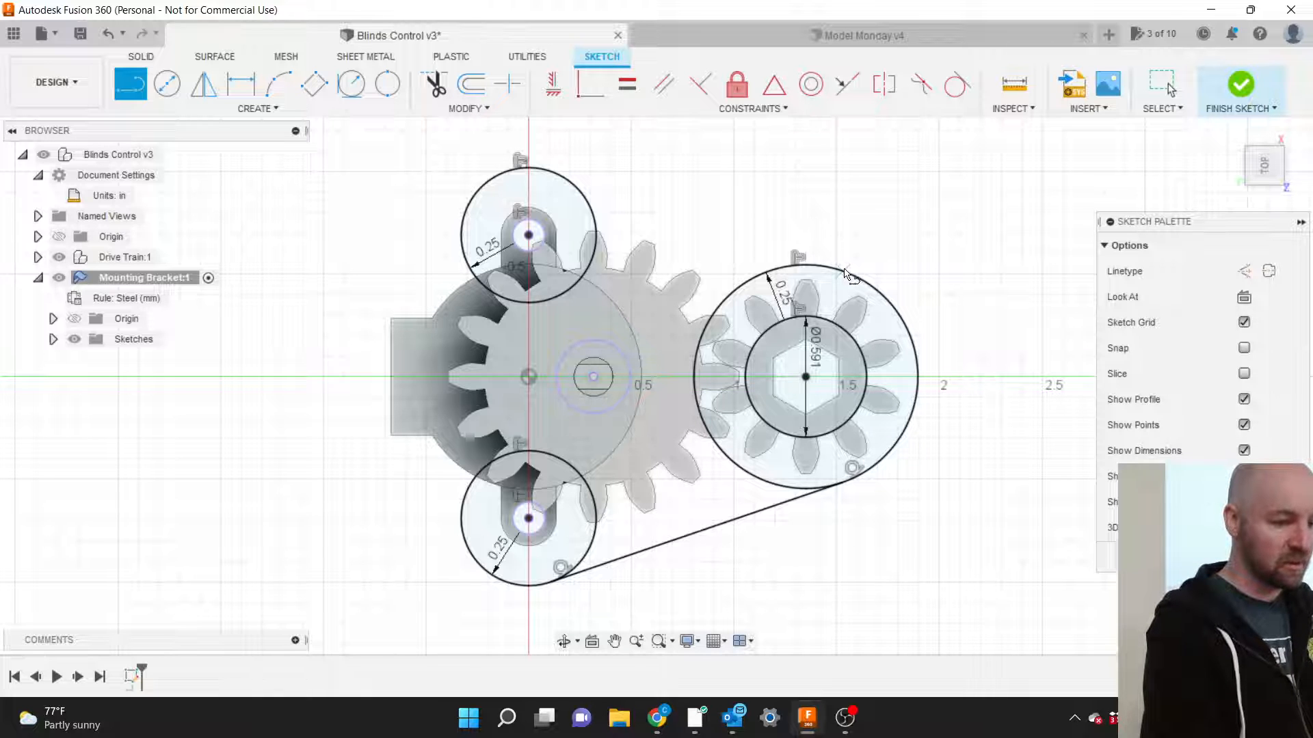
left_click(787, 267)
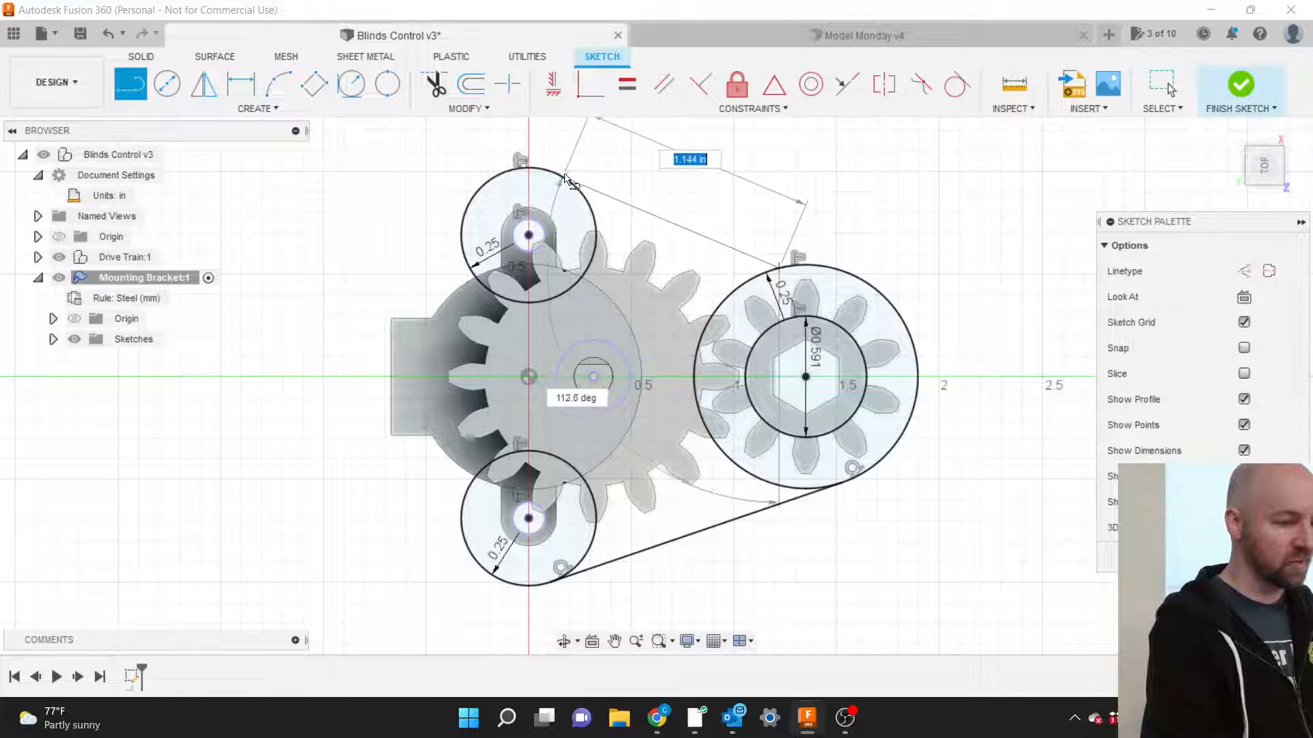
left_click(555, 175)
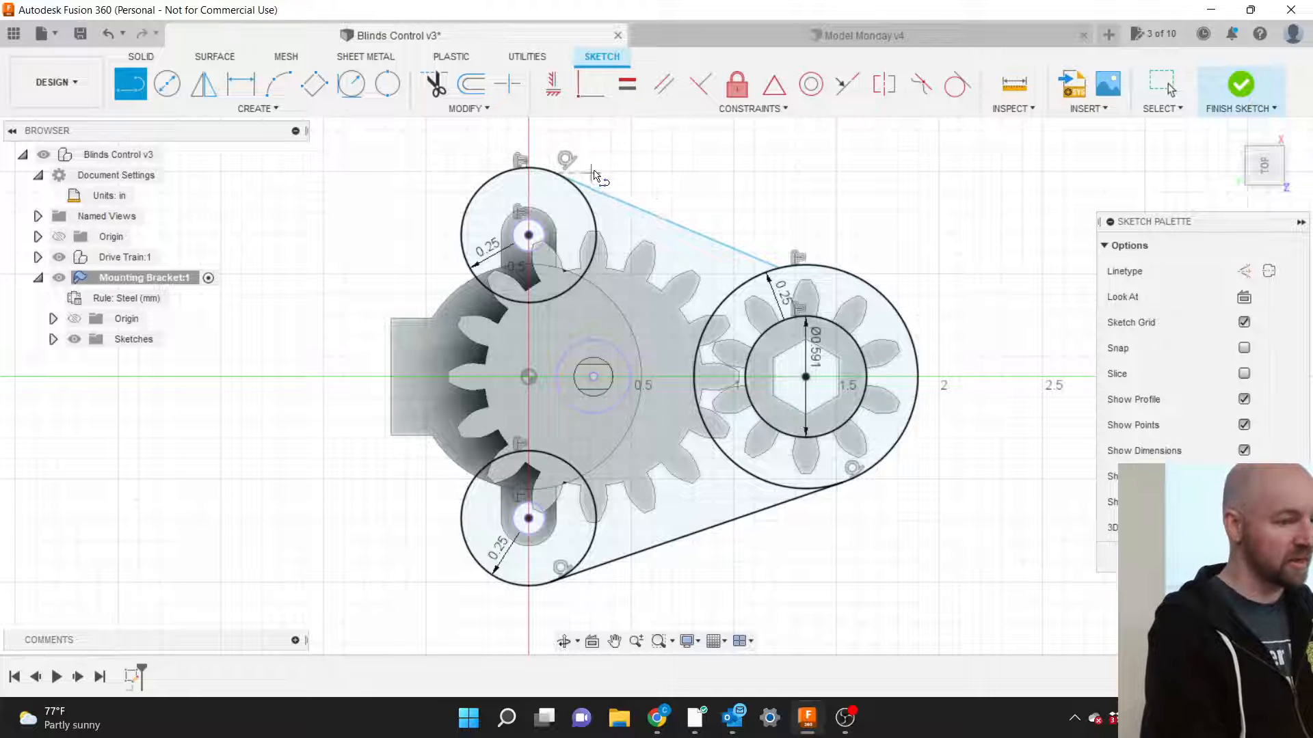
left_click(726, 108)
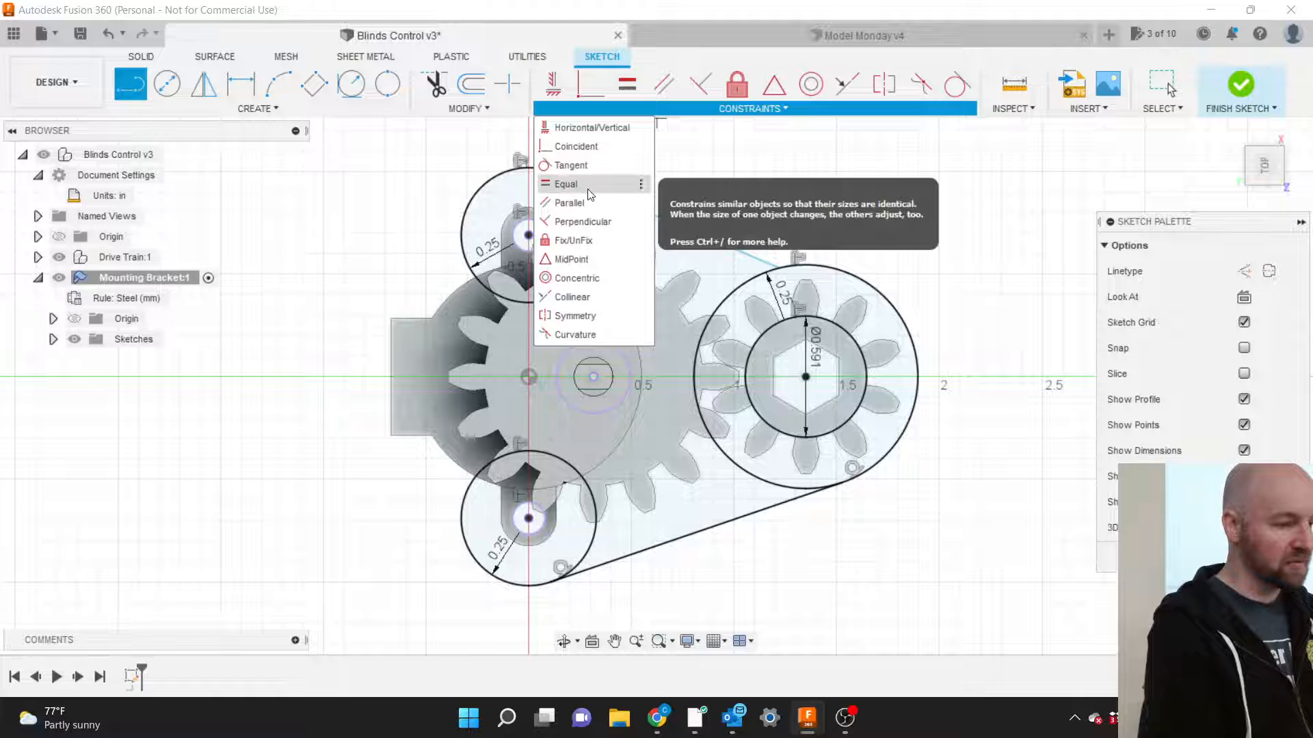
left_click(577, 166)
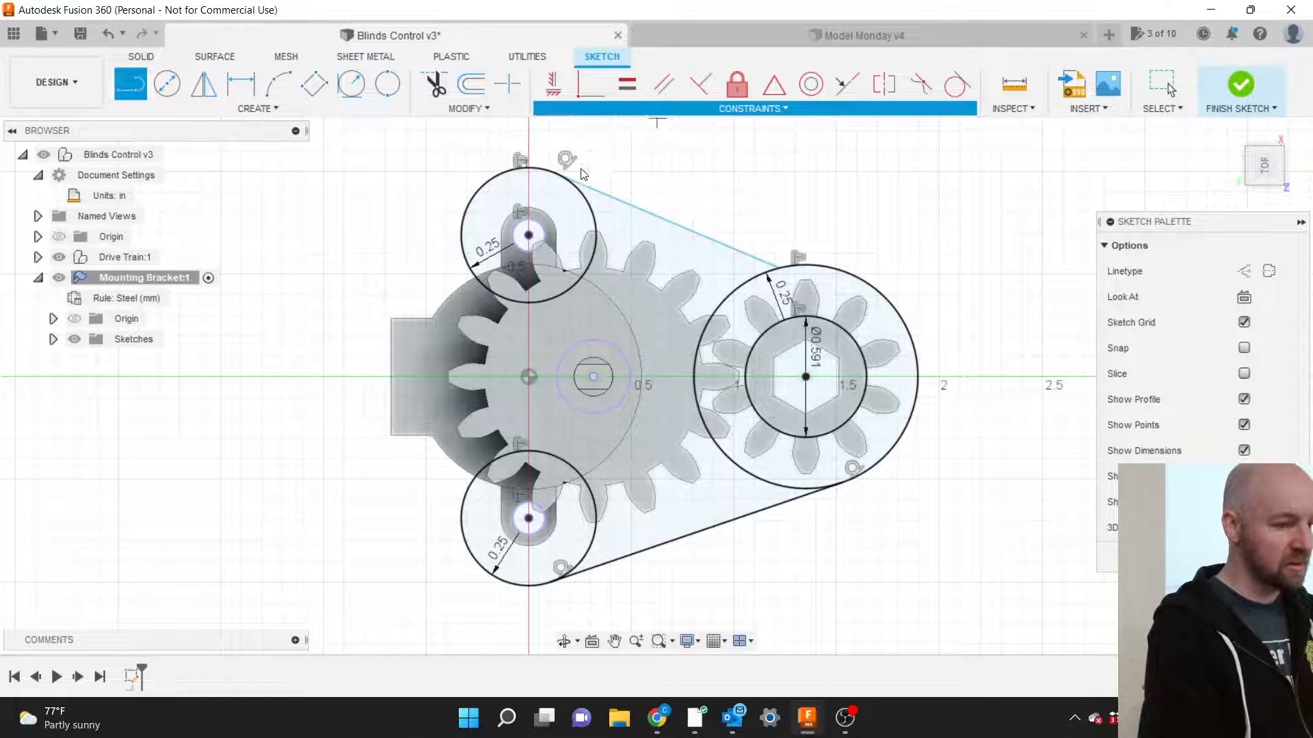
left_click(719, 242)
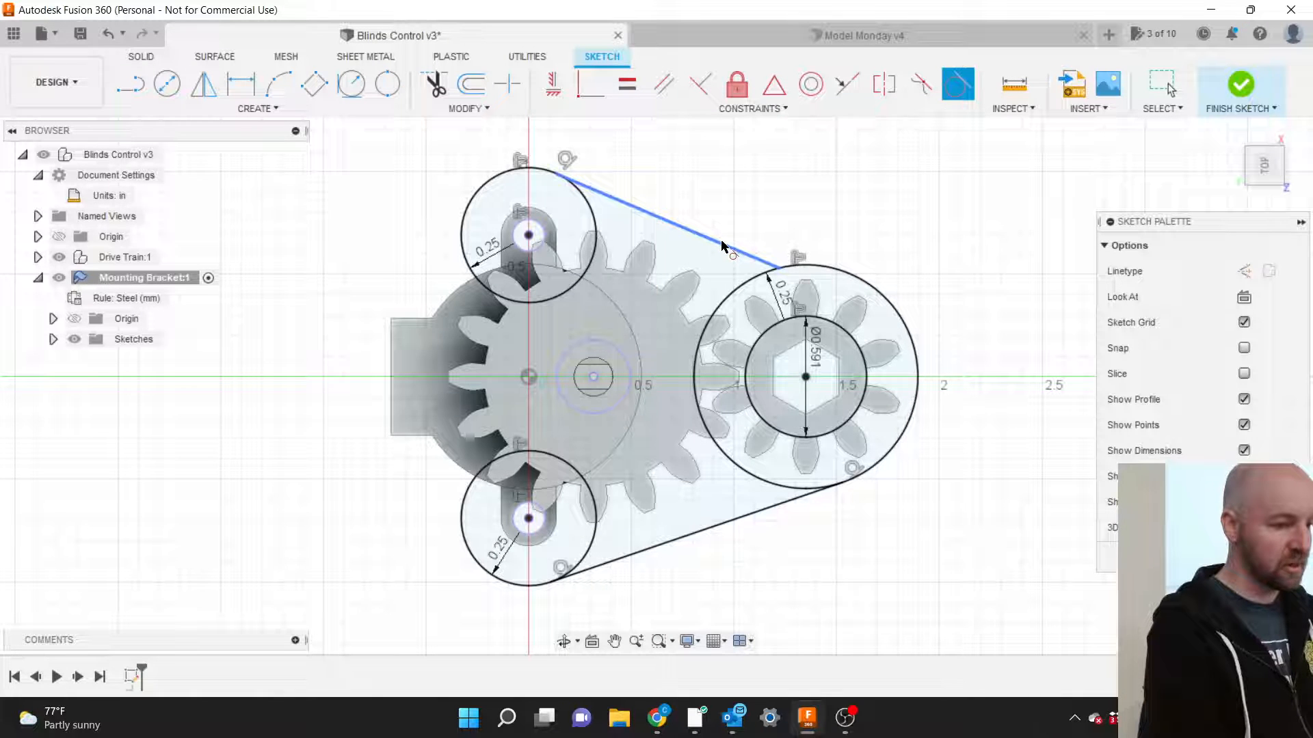
left_click(825, 273)
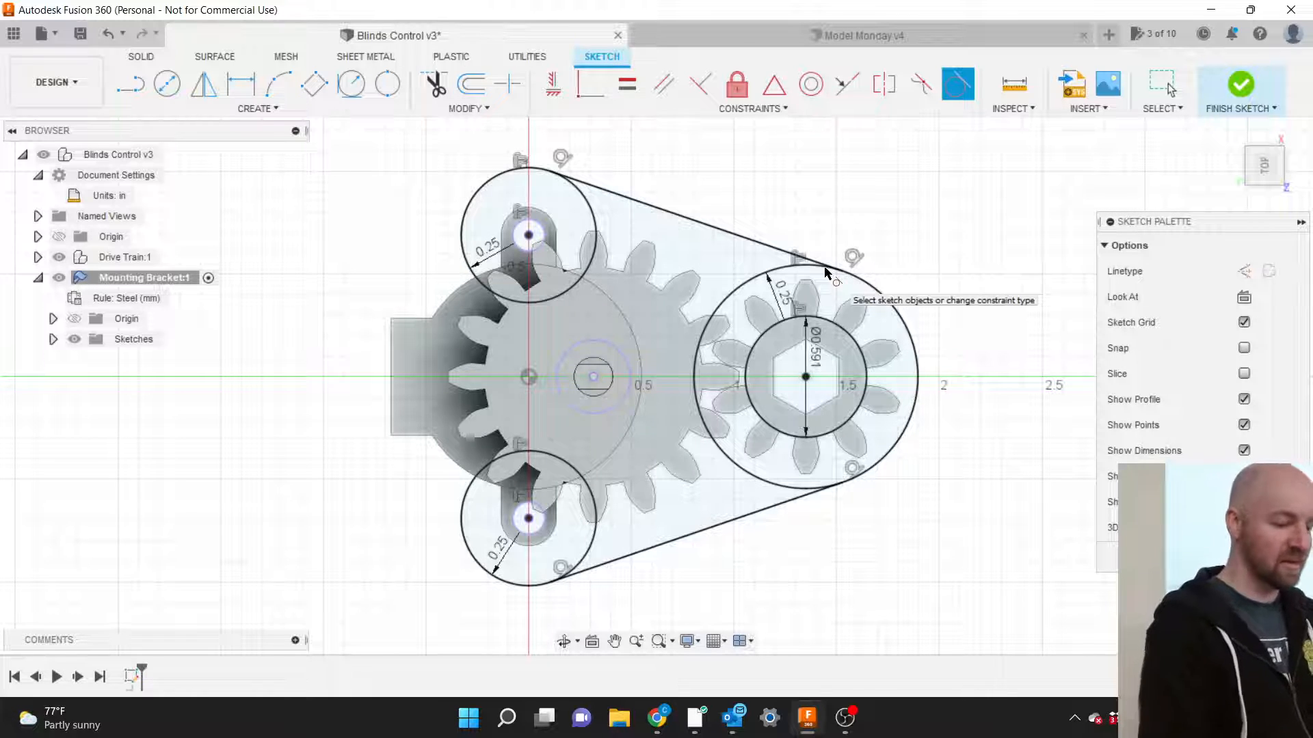
key("l")
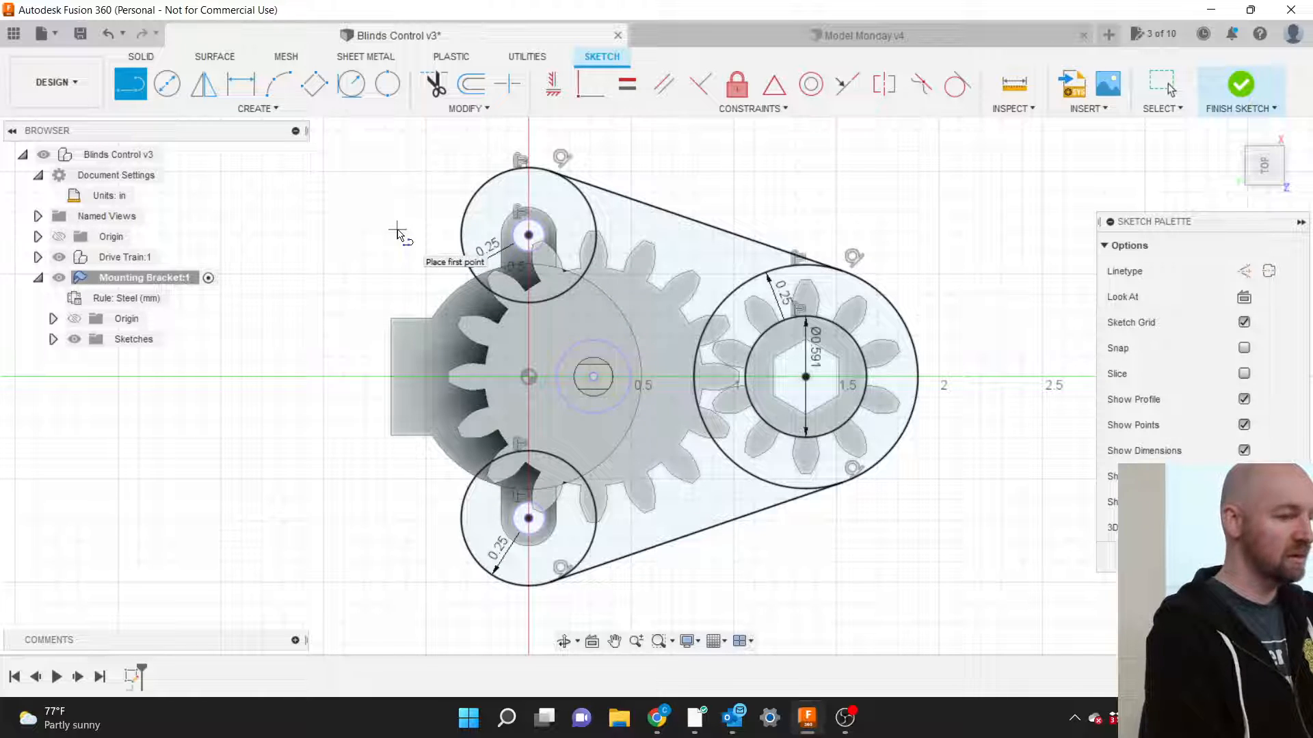
Draw a 1.380 in vertical line from the top circle's left edge to the bottom circle's.
left_click(460, 238)
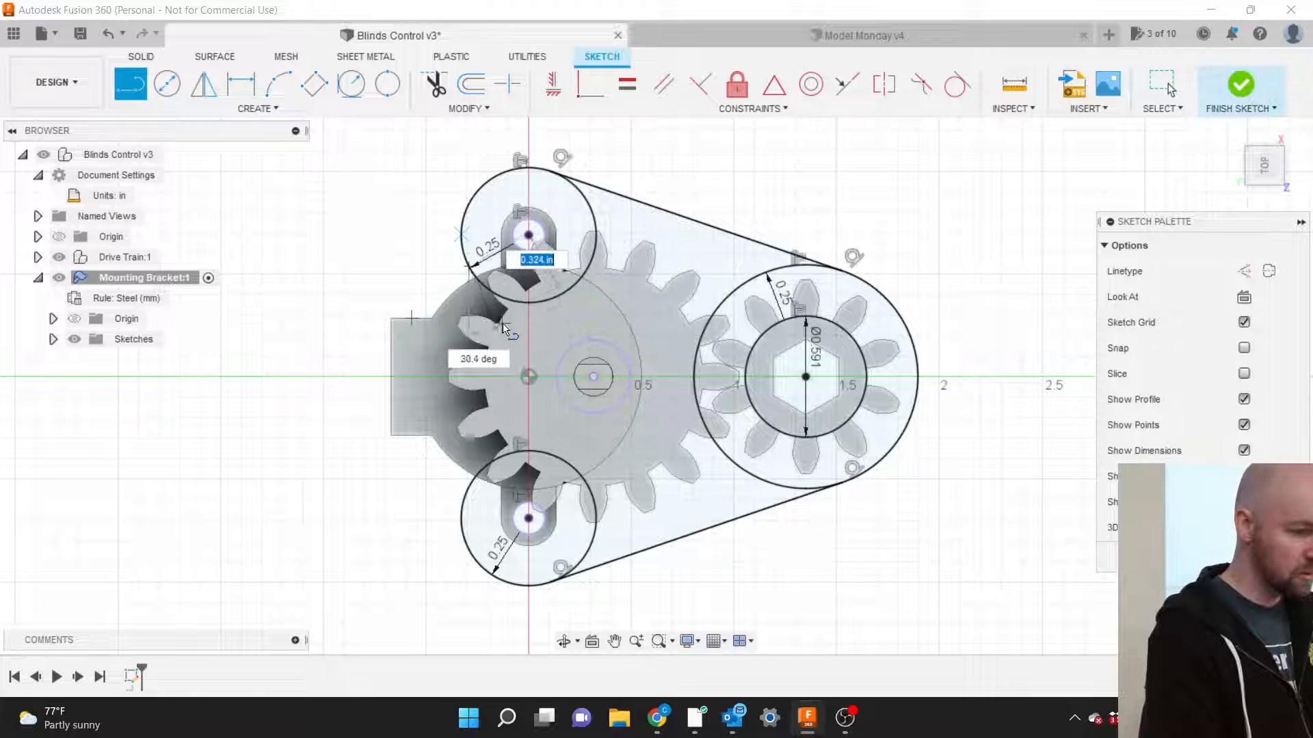
key("Escape")
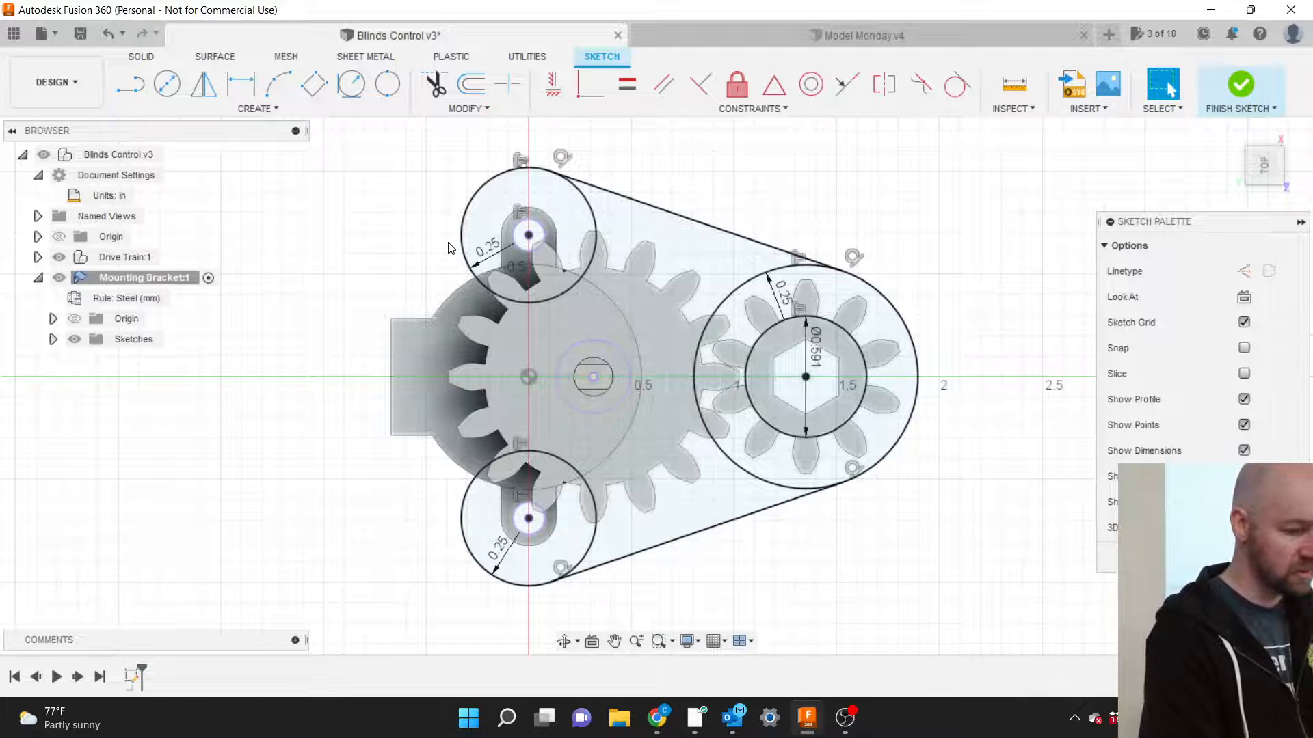
key("l")
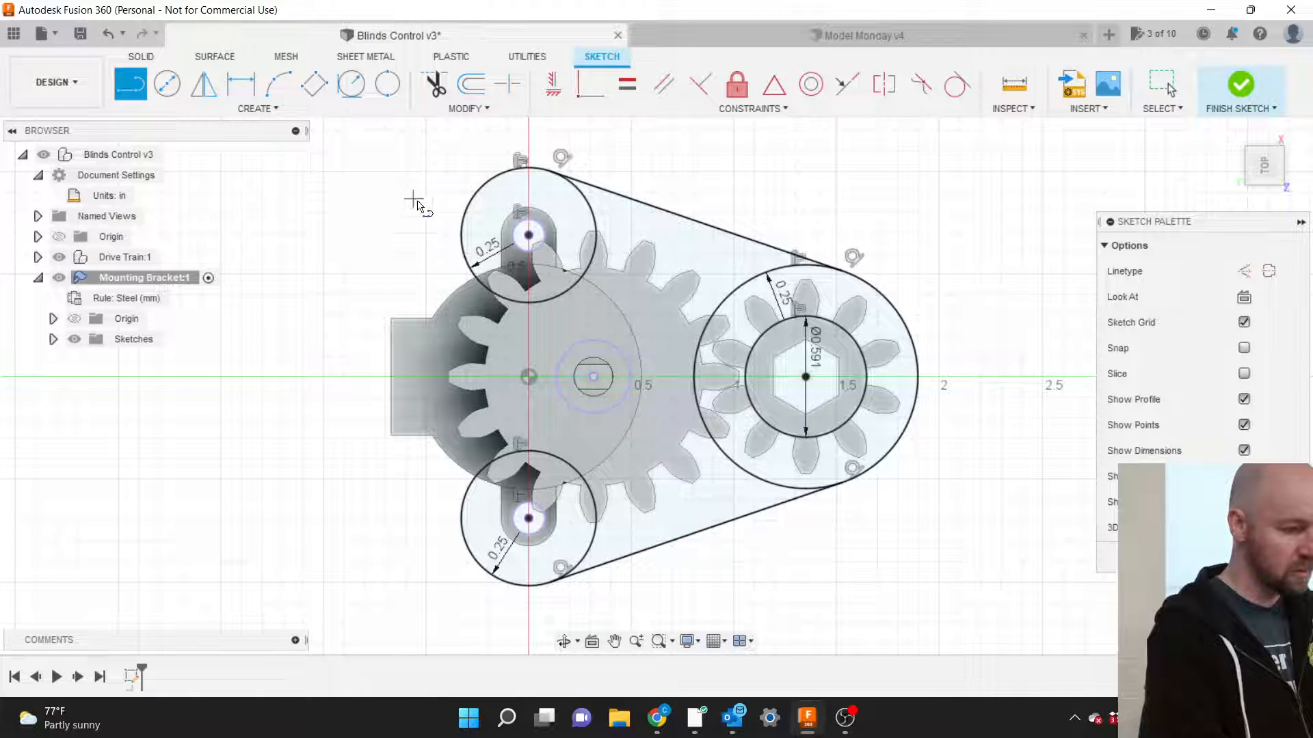
left_click(461, 236)
key("Escape")
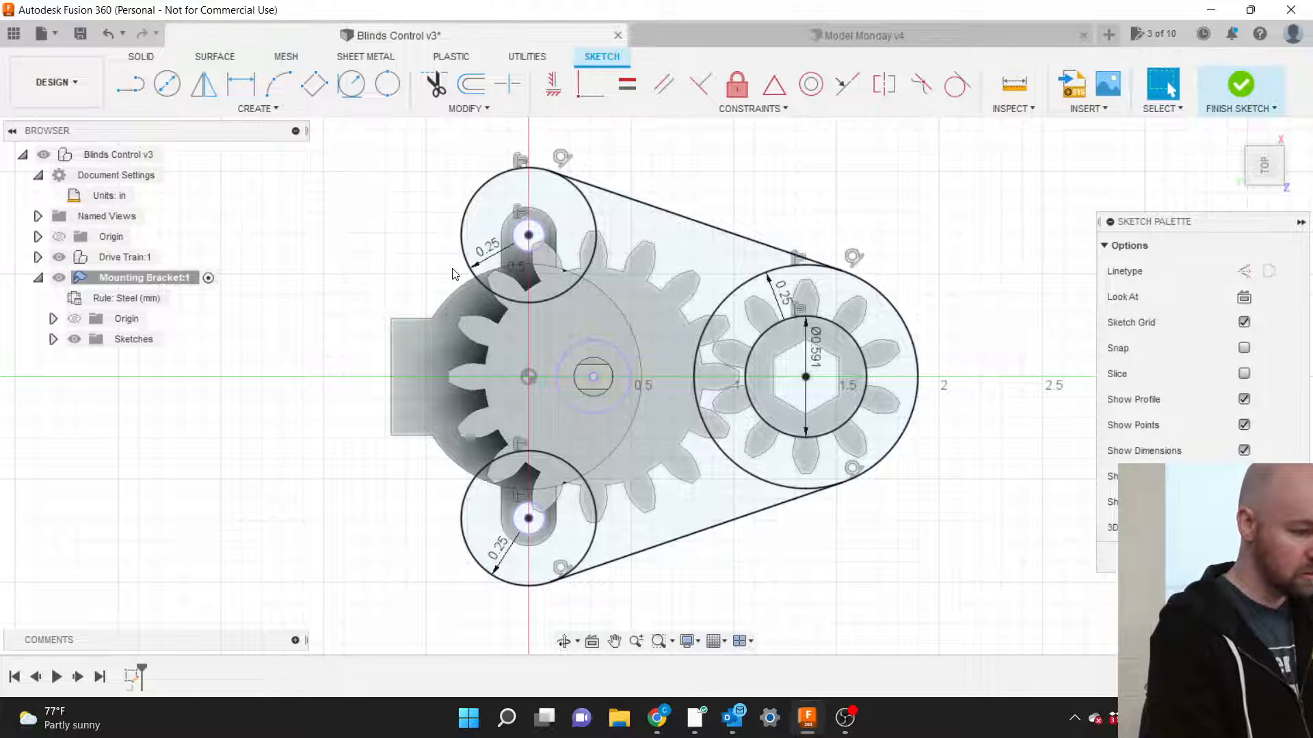
key("l")
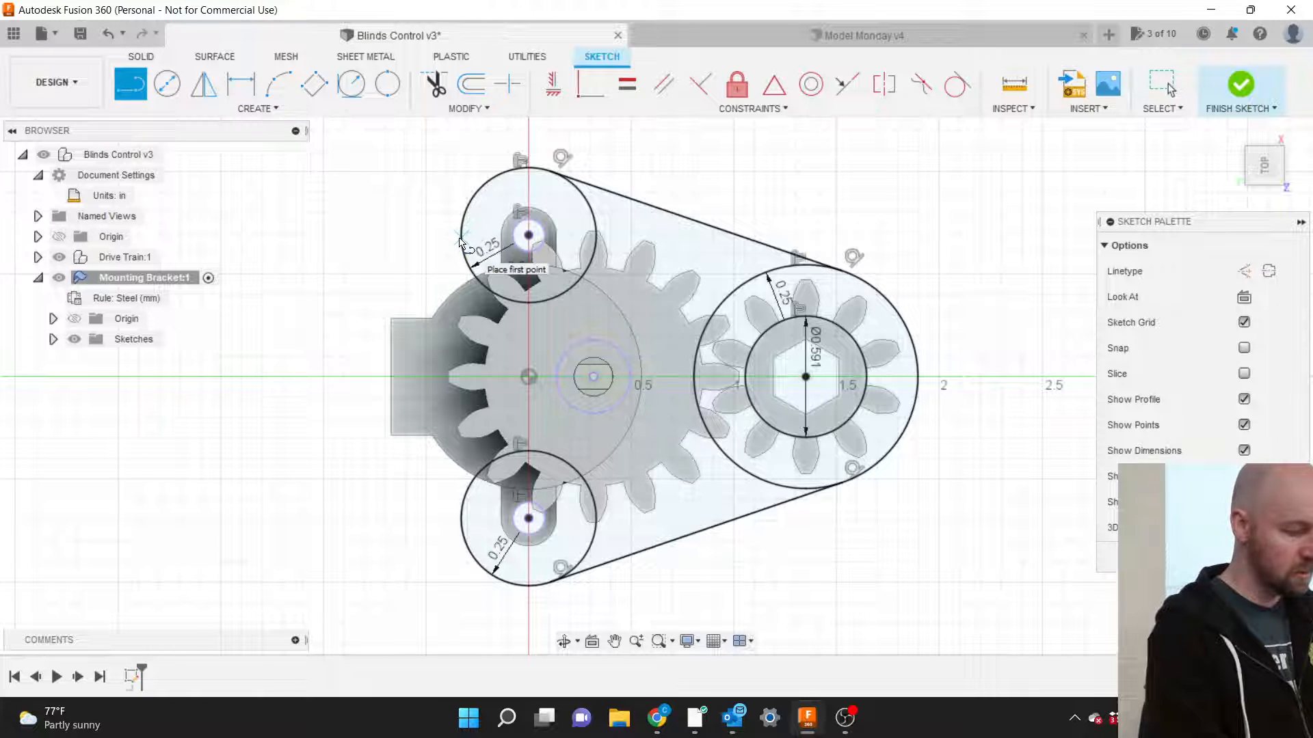
left_click(460, 237)
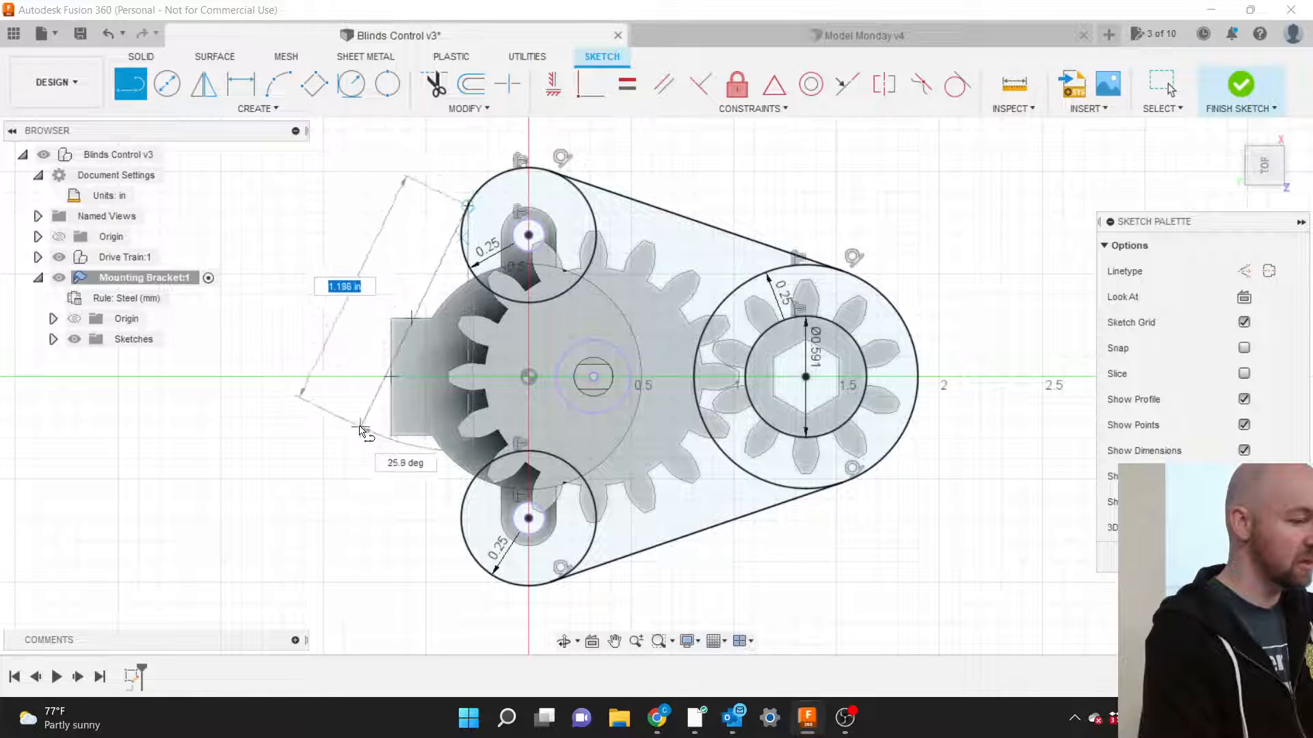
double_click(461, 524)
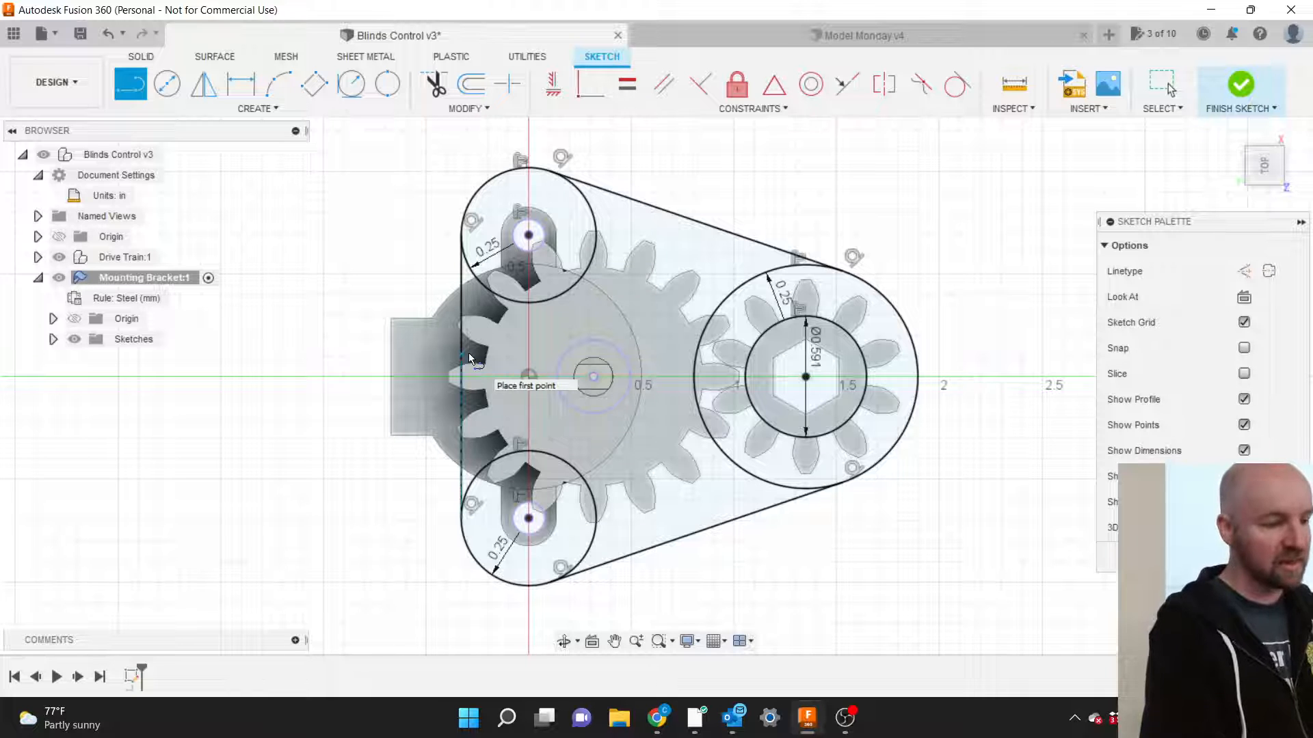
Extend the upper and lower slanted lines out to the upper-left and lower-left corners.
scroll(441, 330, "down", 1)
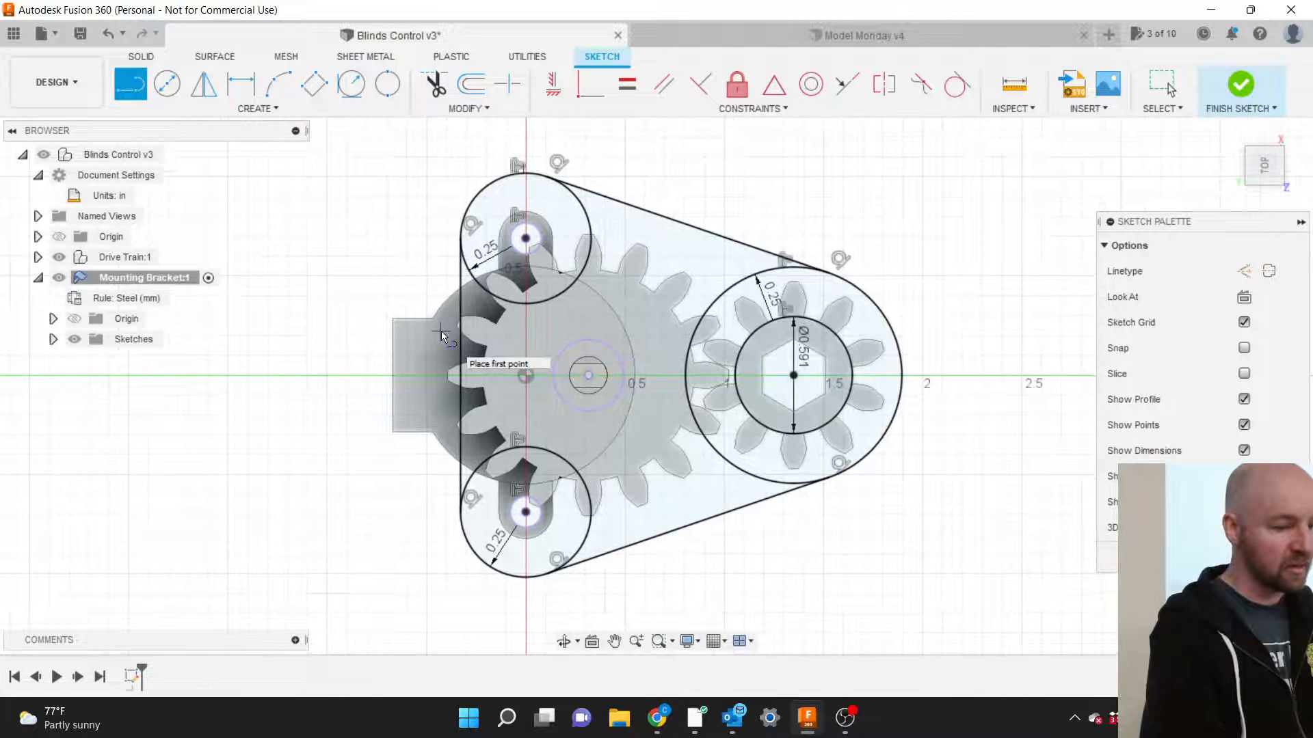
scroll(777, 560, "down", 1)
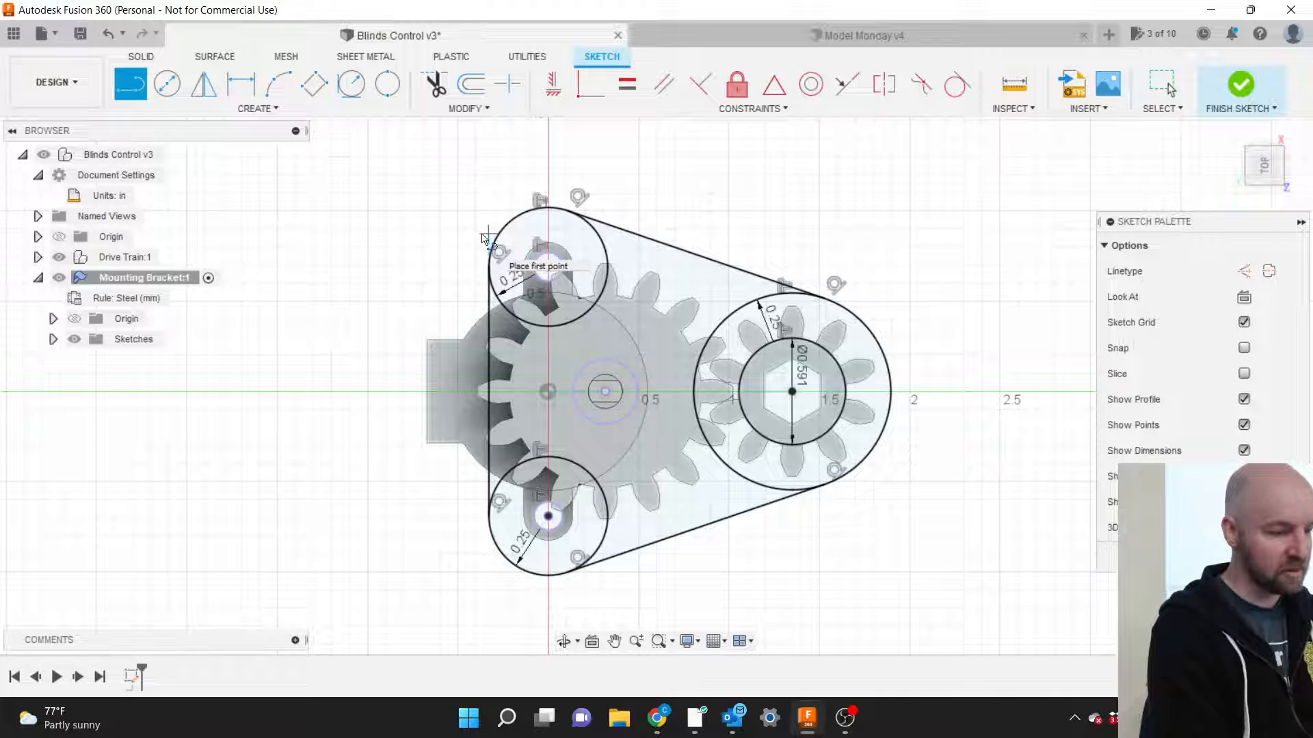
left_click(568, 211)
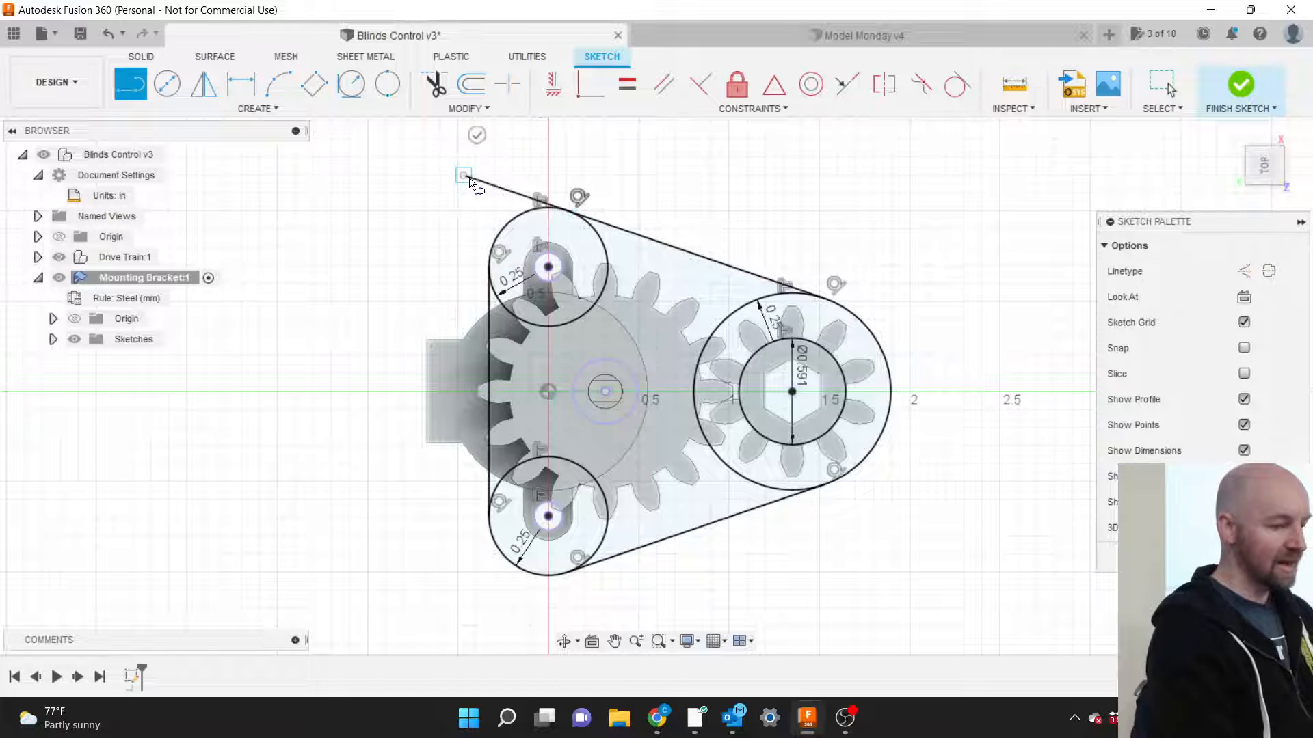
left_click(464, 176)
key("Escape")
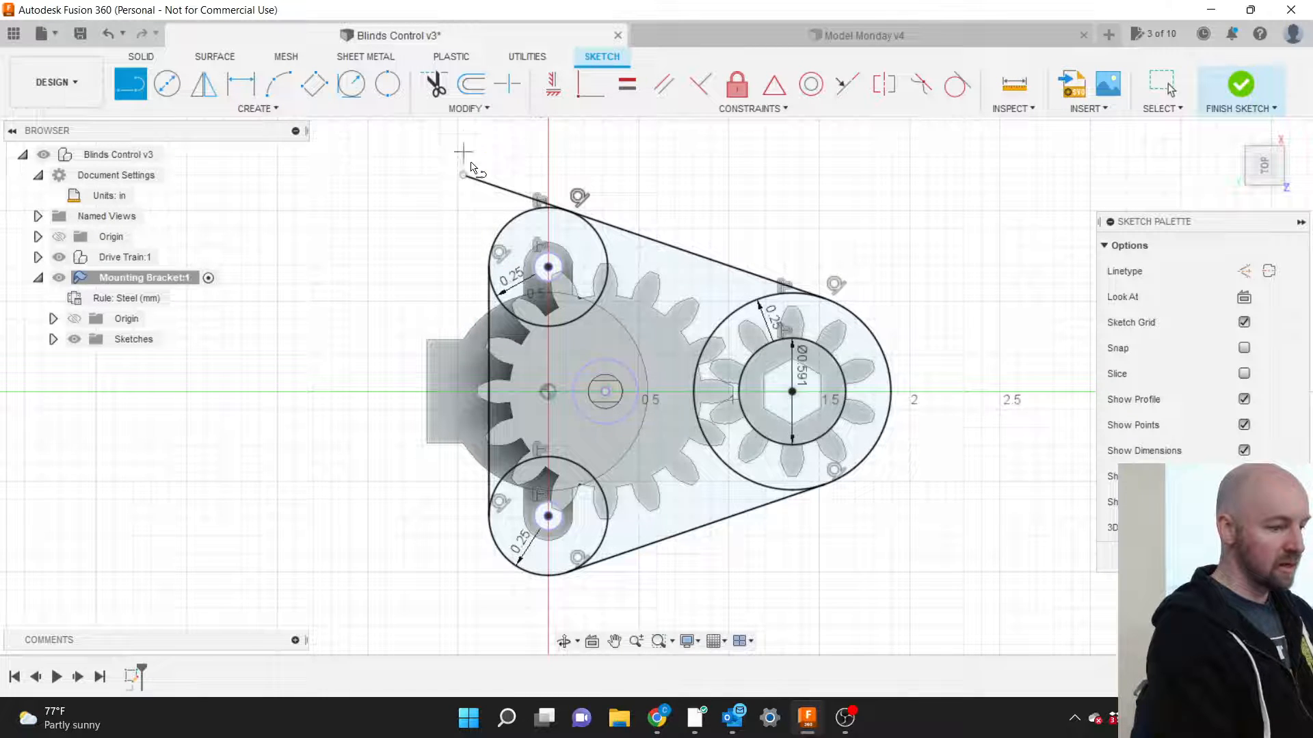
left_click(568, 573)
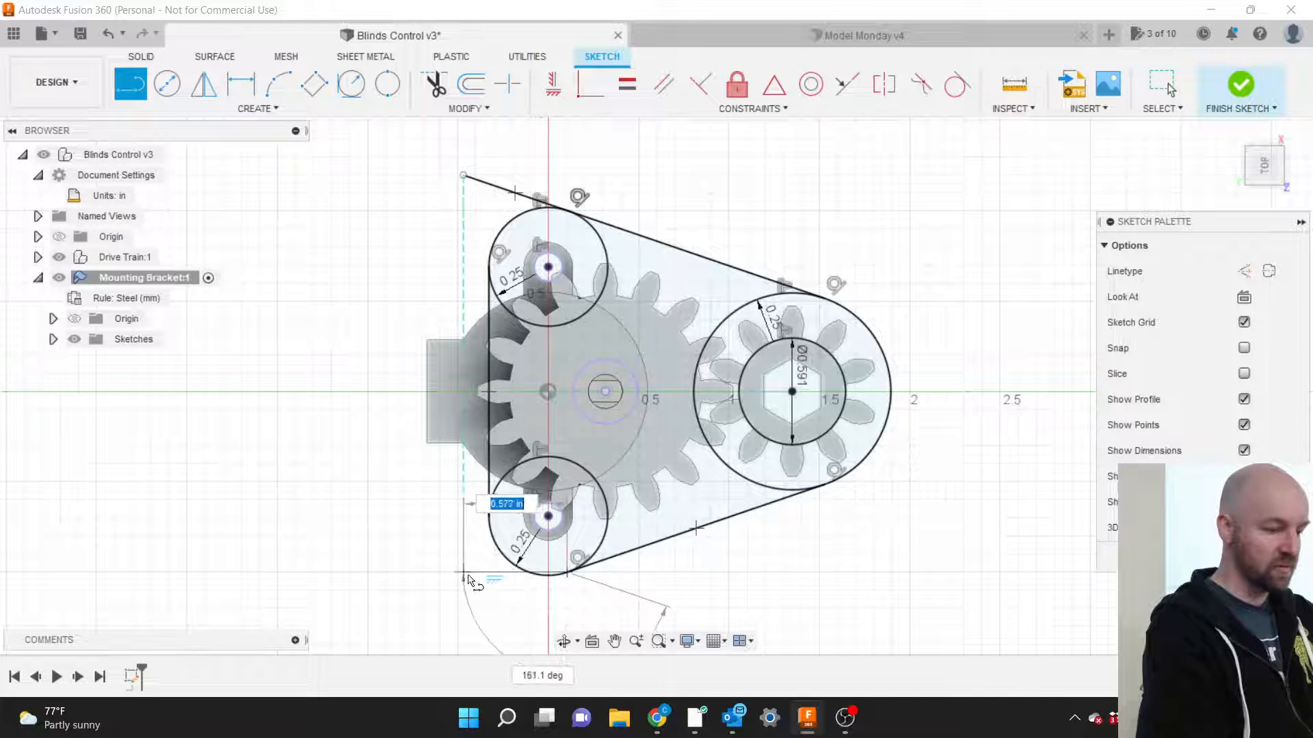
left_click(473, 607)
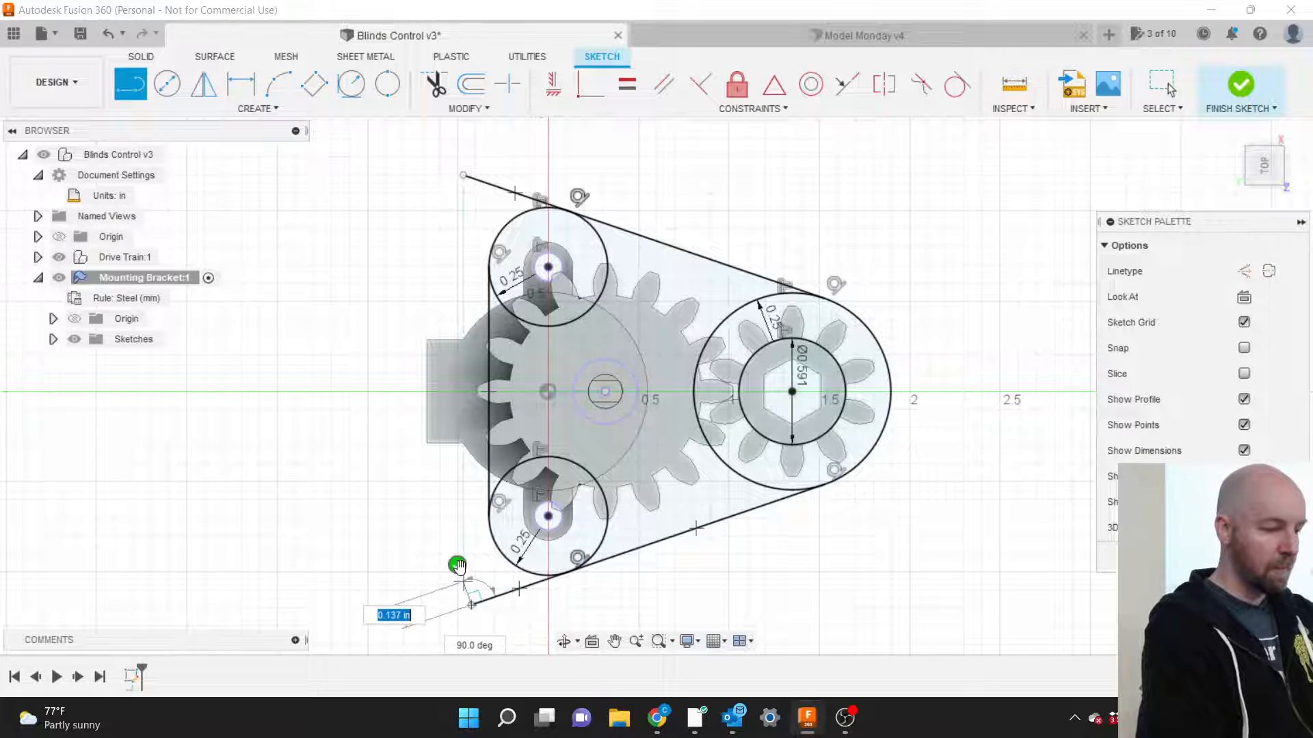
key("Escape")
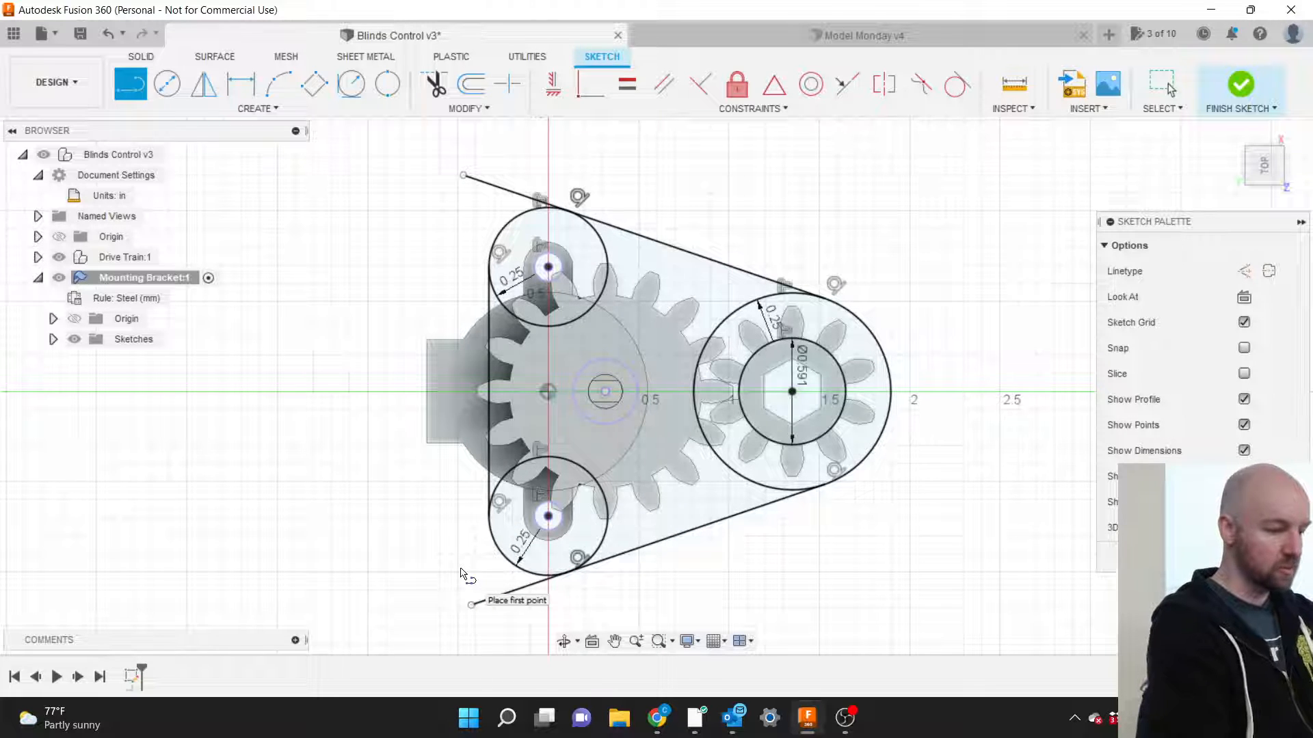
Add vertical segments joining the left line to both extended edges, closing the triangle.
left_click(488, 518)
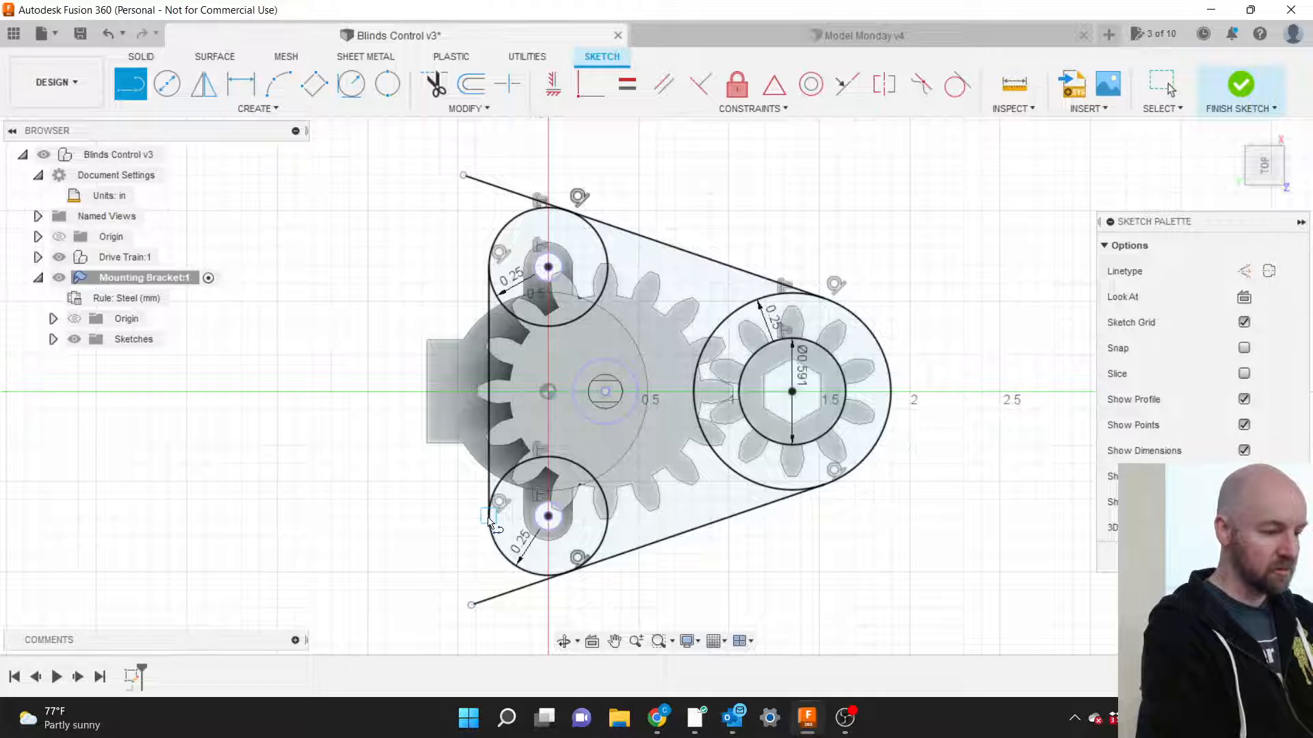
left_click(489, 600)
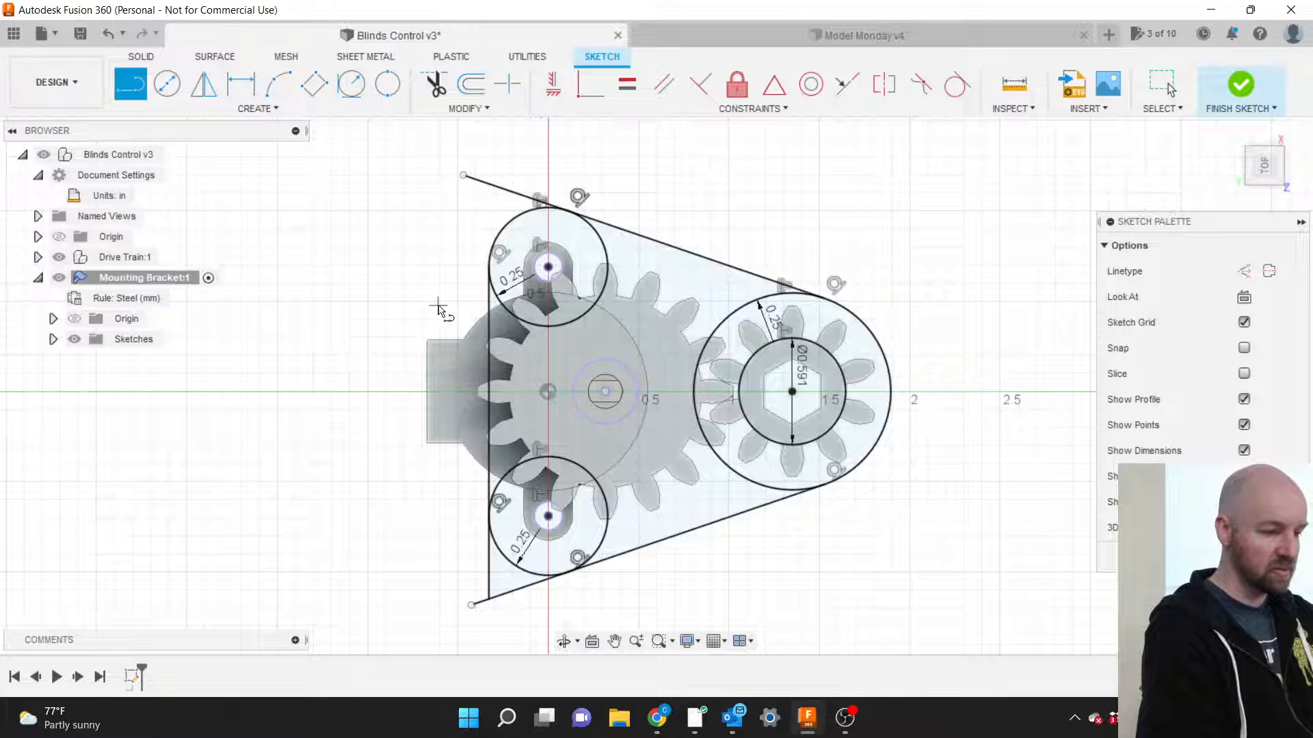
left_click(488, 270)
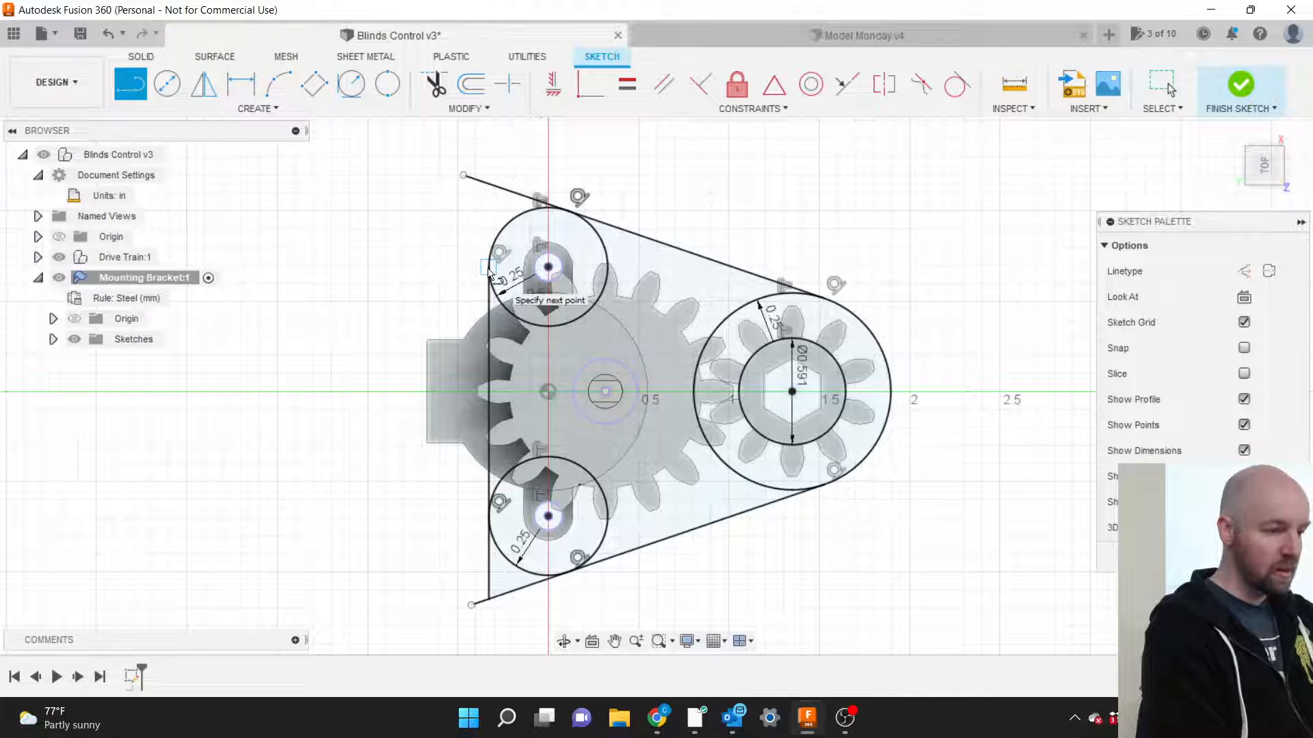
left_click(490, 184)
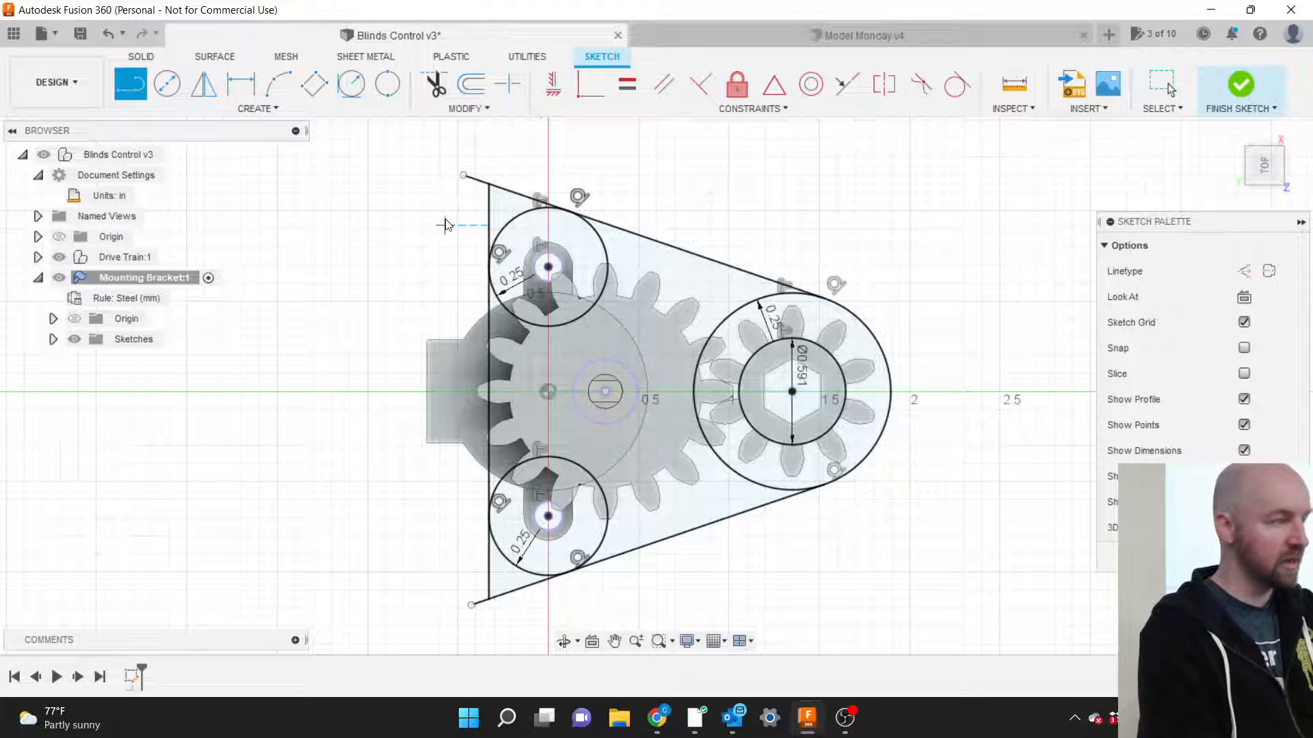
key("Escape")
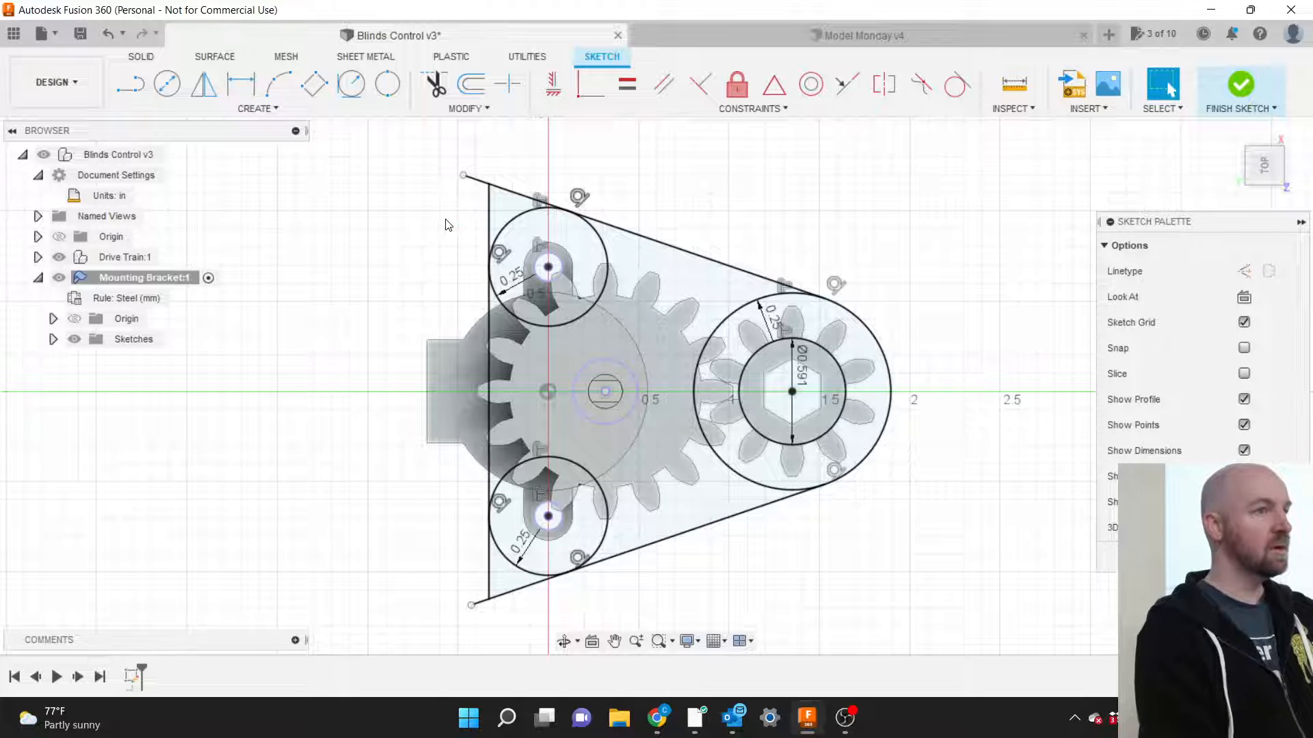
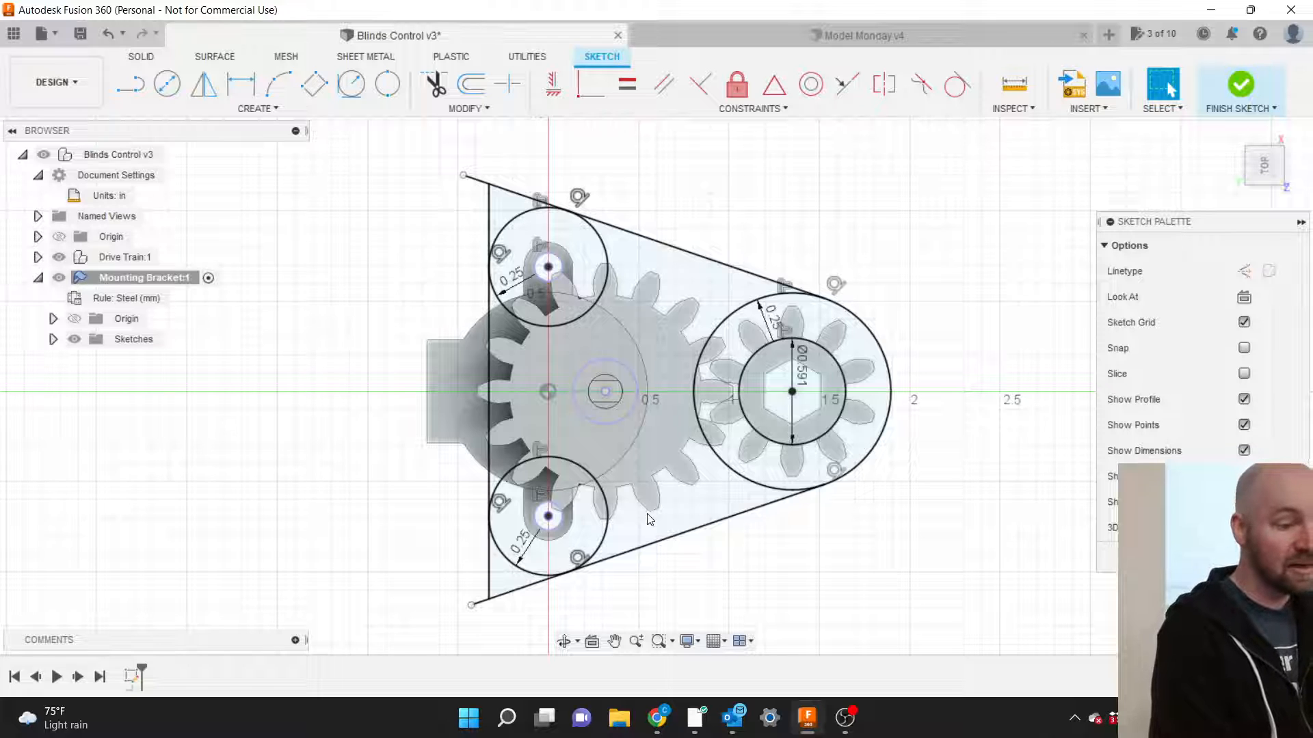
Finish the bracket sketch and rename Sketch1 to 'Motor Mount' in the browser.
left_click(1242, 86)
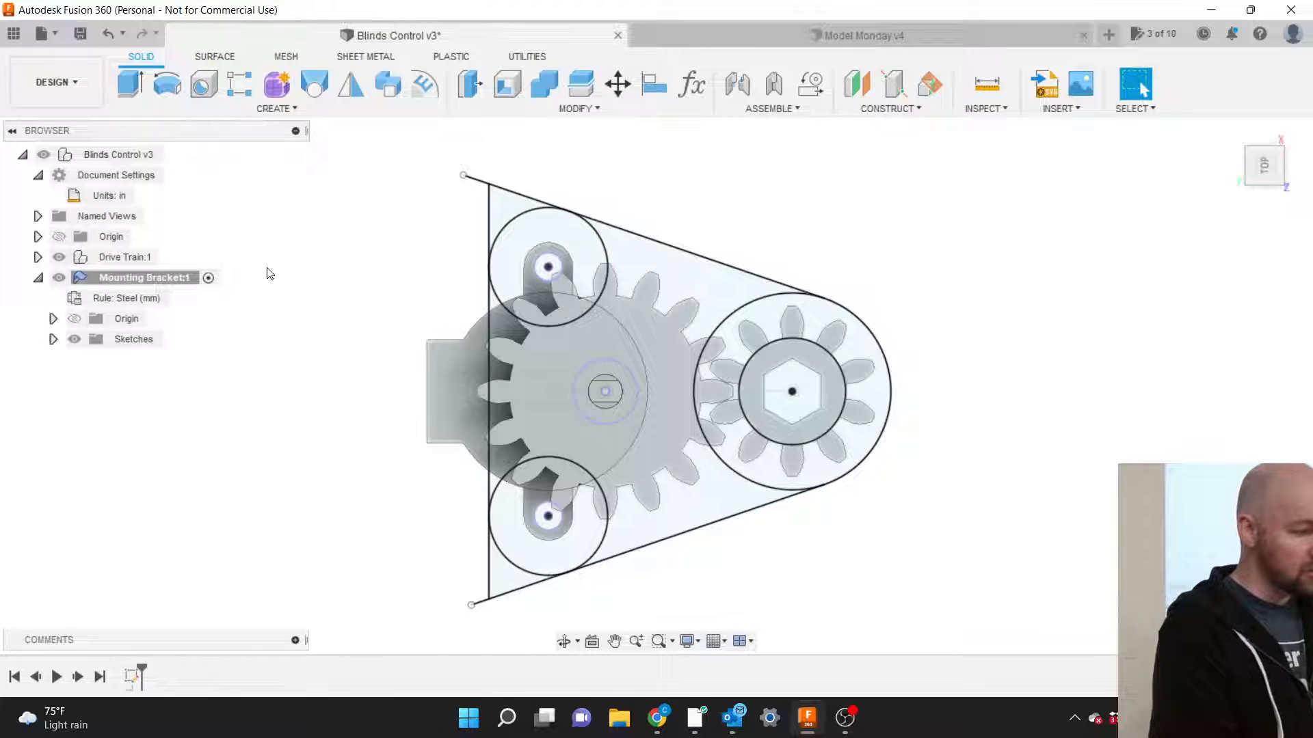
left_click(52, 340)
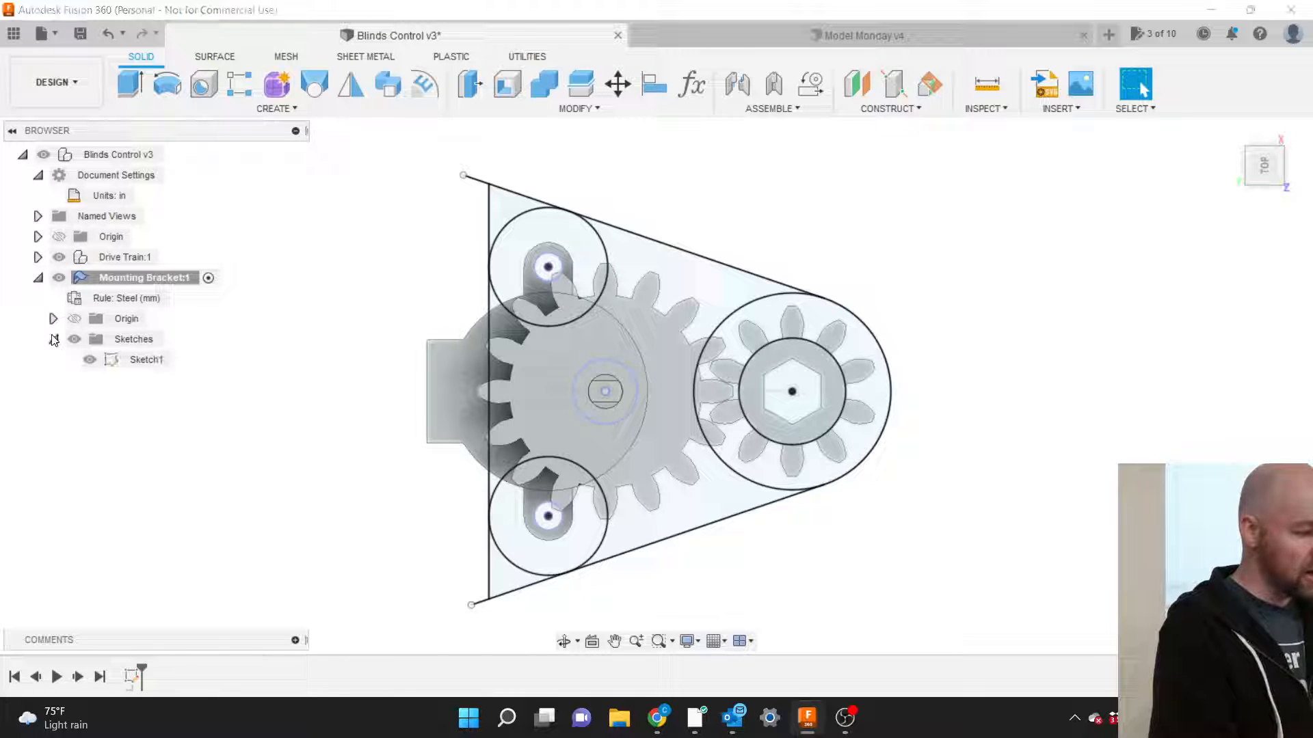
left_click(137, 361)
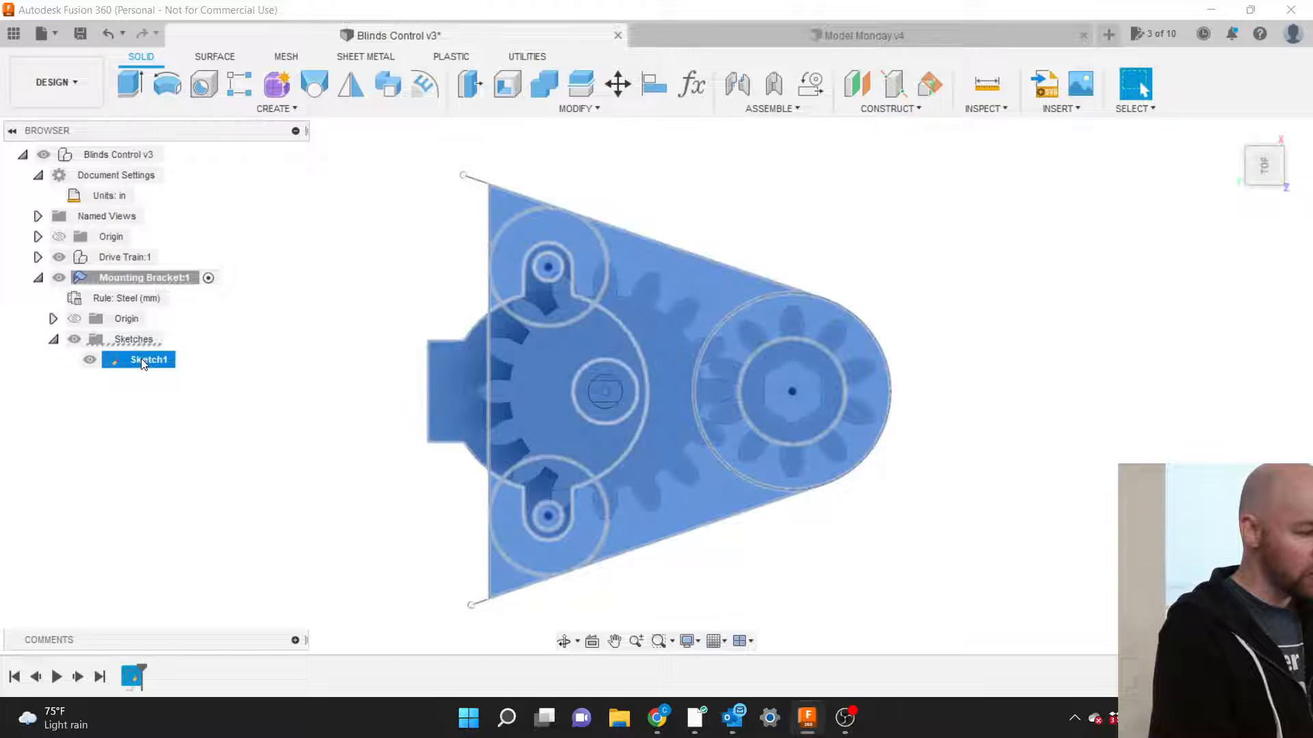
left_click(140, 360)
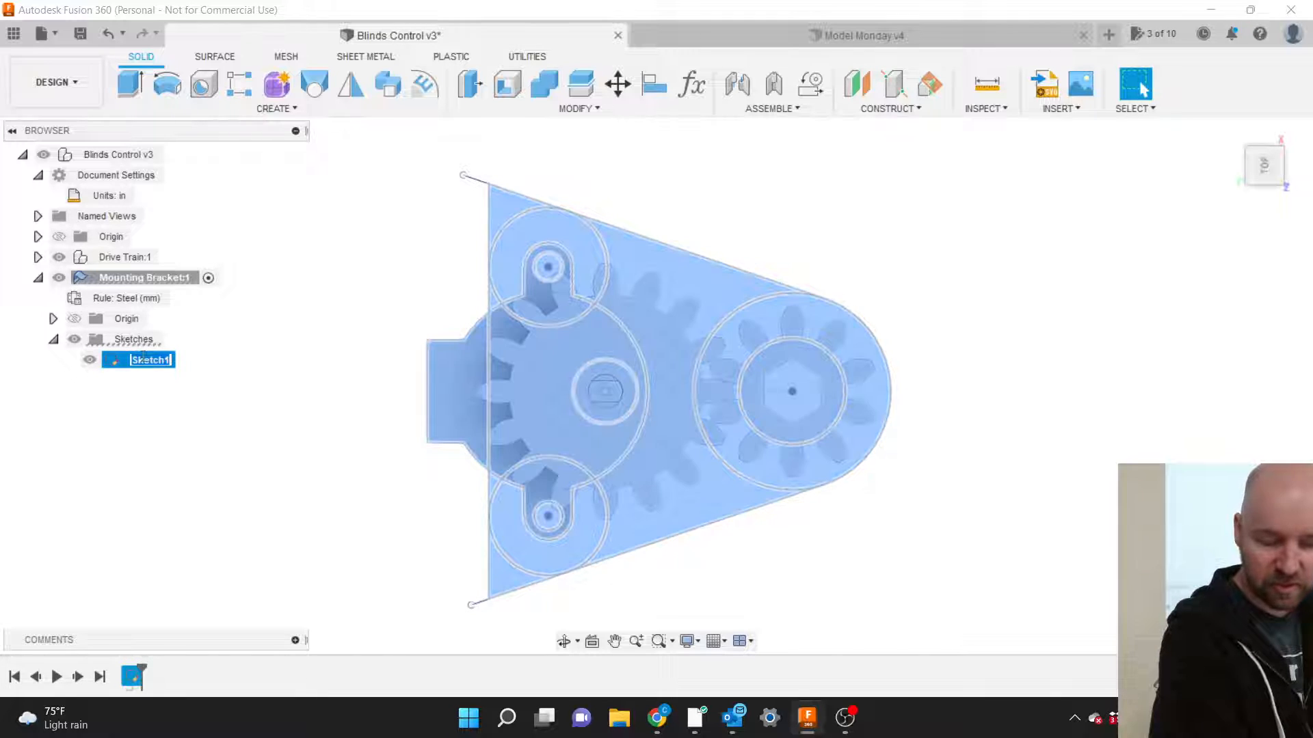
type("Mo")
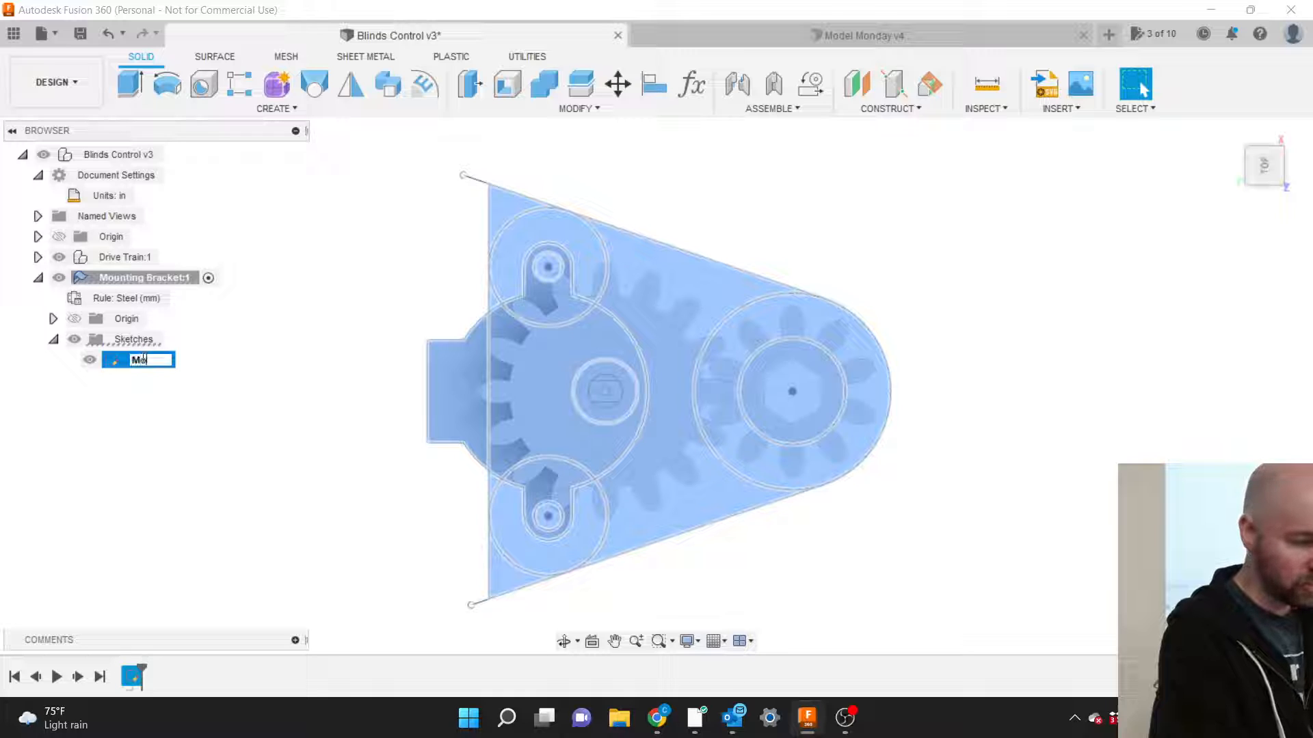
type("tor")
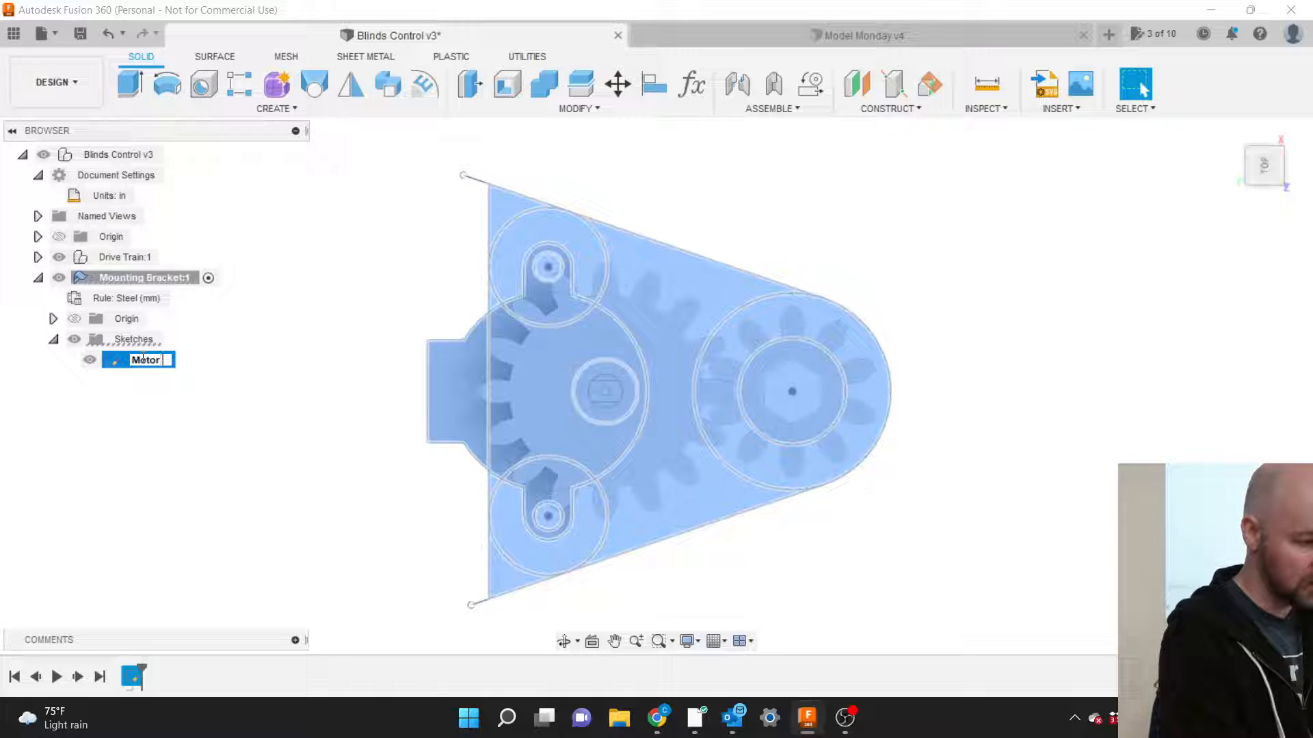
type(" Mount")
key("Return")
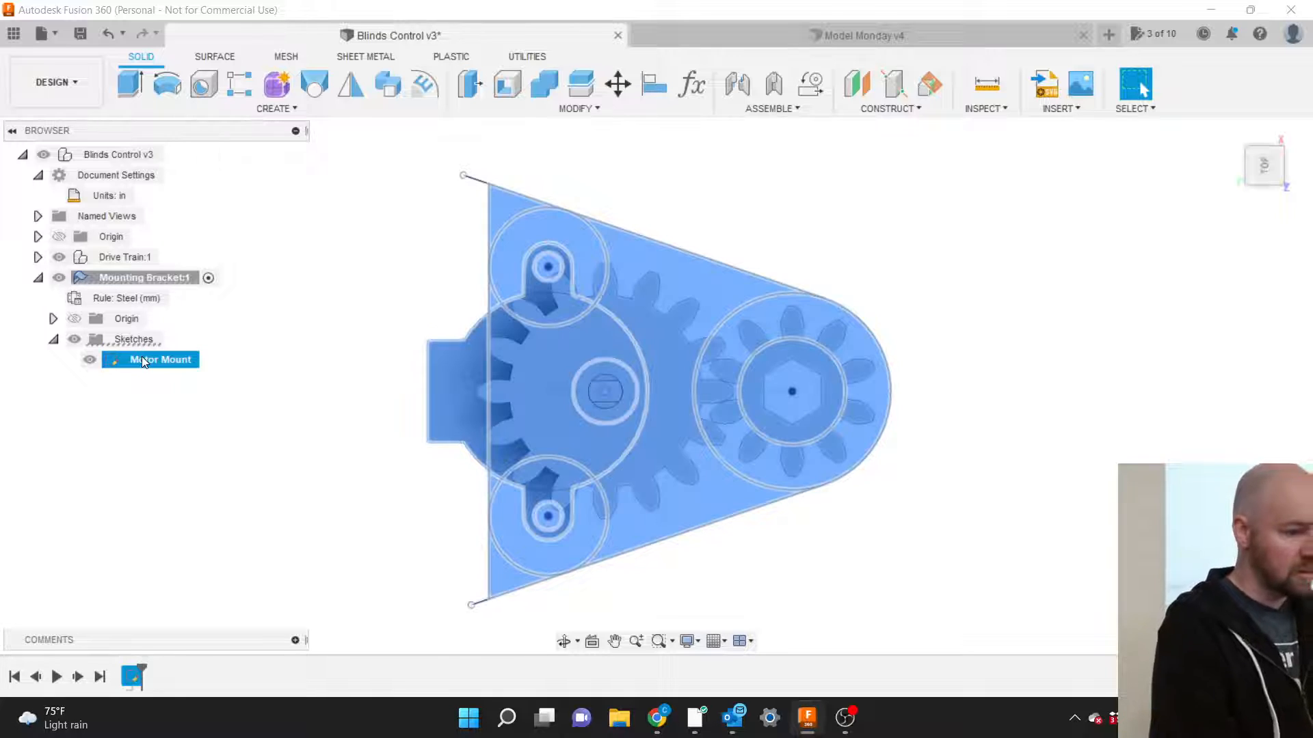
left_click(300, 358)
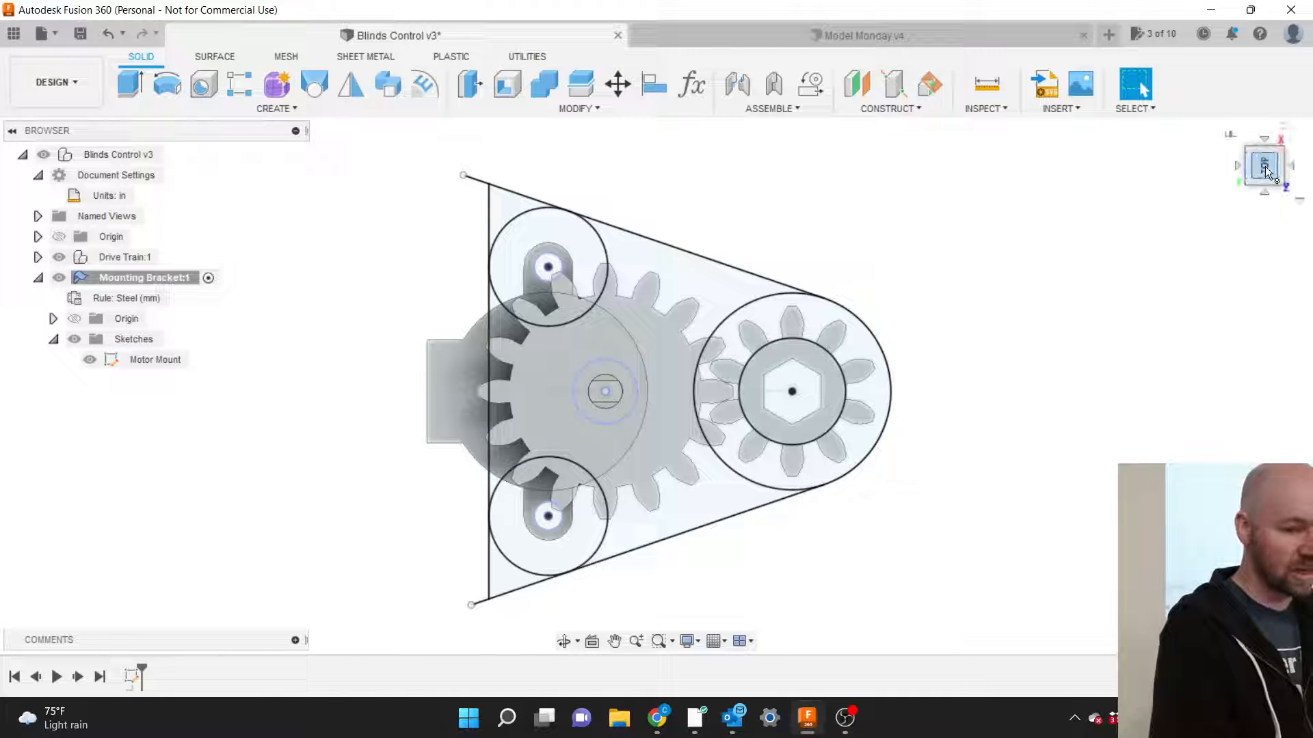
Orbit to a tilted 3D view and bring up the Sheet Metal Create commands.
mouse_move(1264, 176)
left_mouse_down()
mouse_move(1254, 222)
mouse_move(1231, 231)
mouse_move(1248, 248)
mouse_move(1271, 222)
mouse_move(1263, 230)
mouse_move(1268, 174)
left_mouse_up()
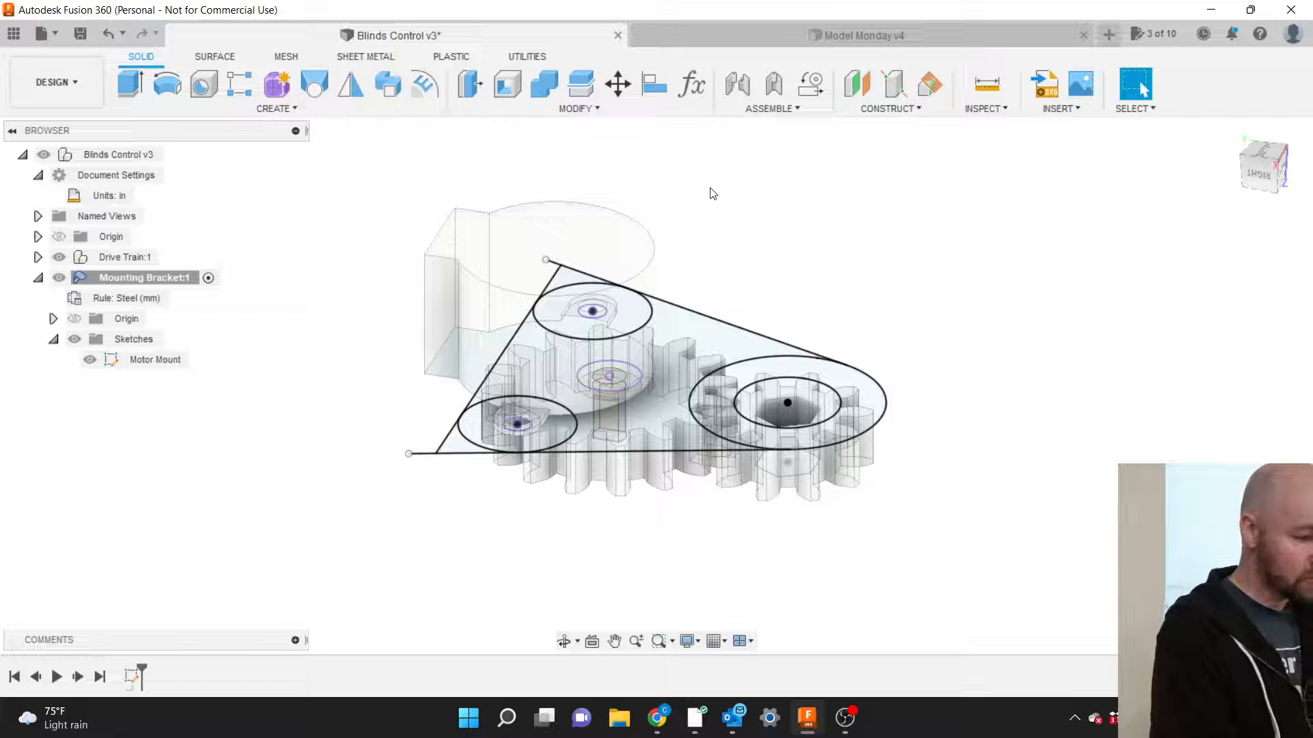
left_click(360, 59)
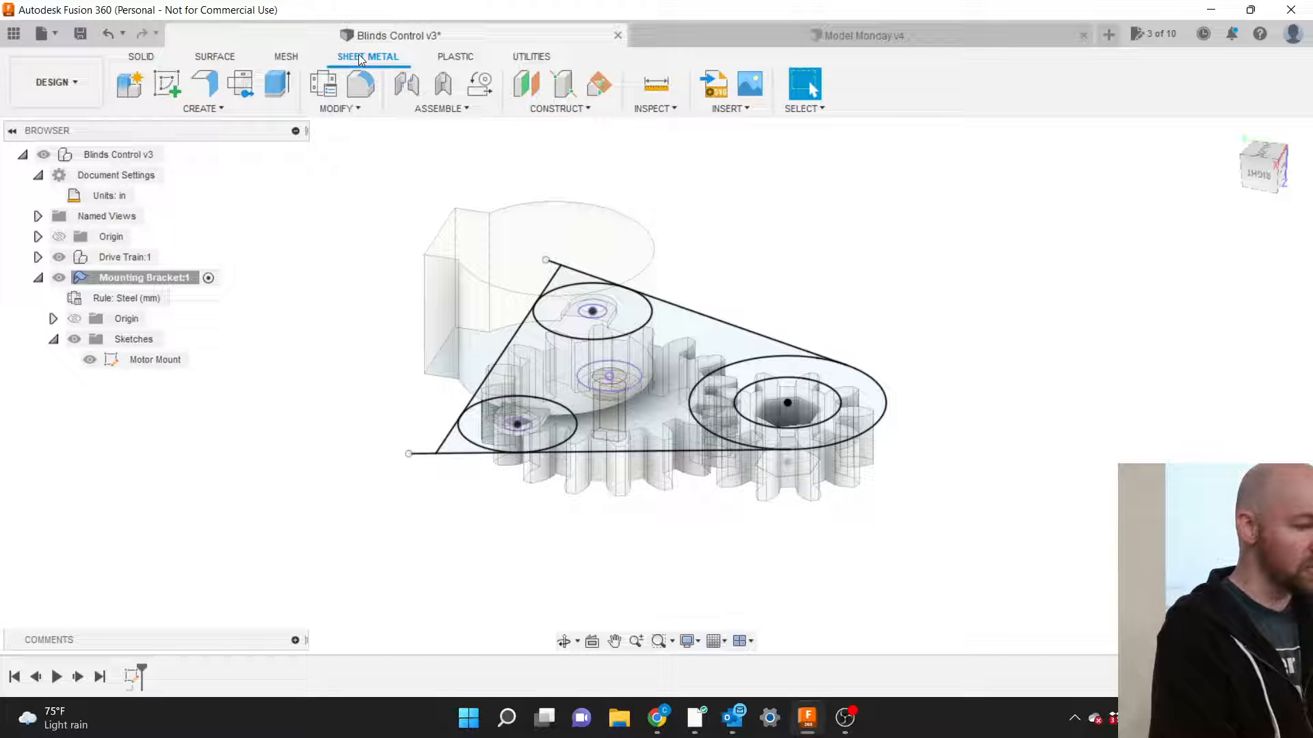
left_click(142, 56)
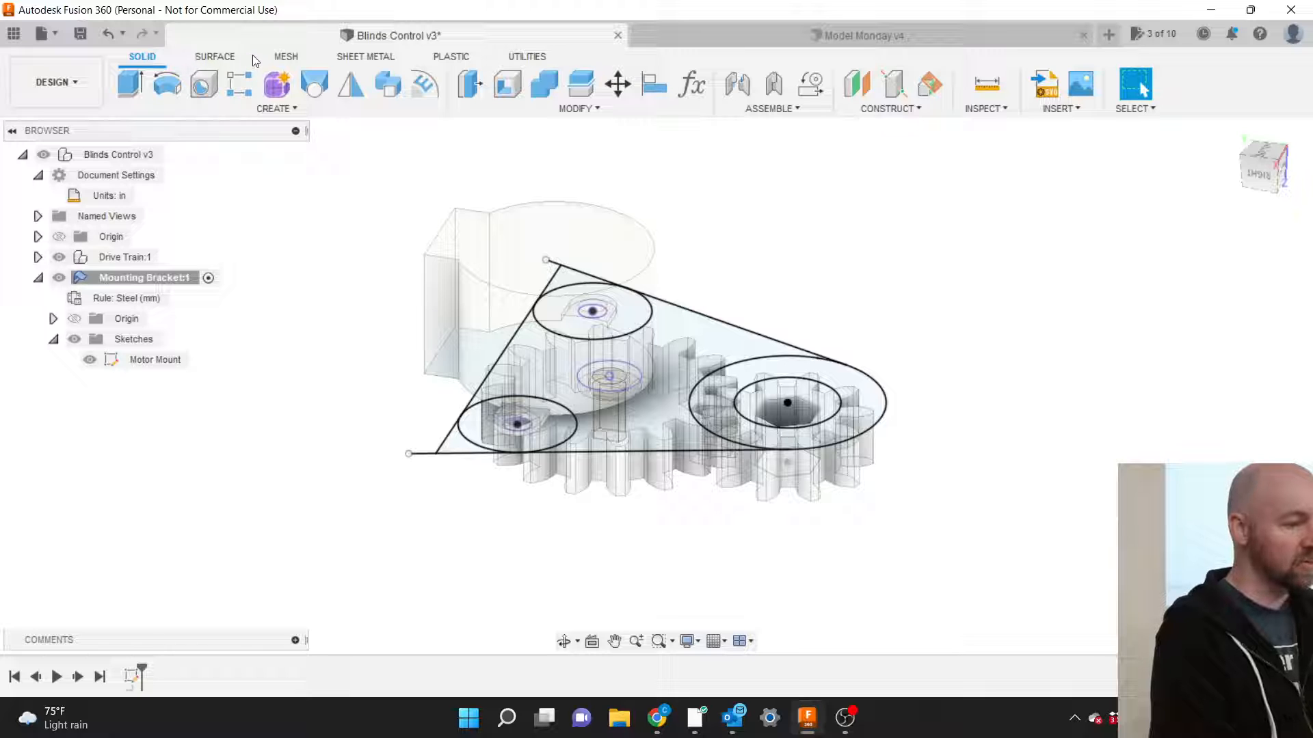
left_click(363, 57)
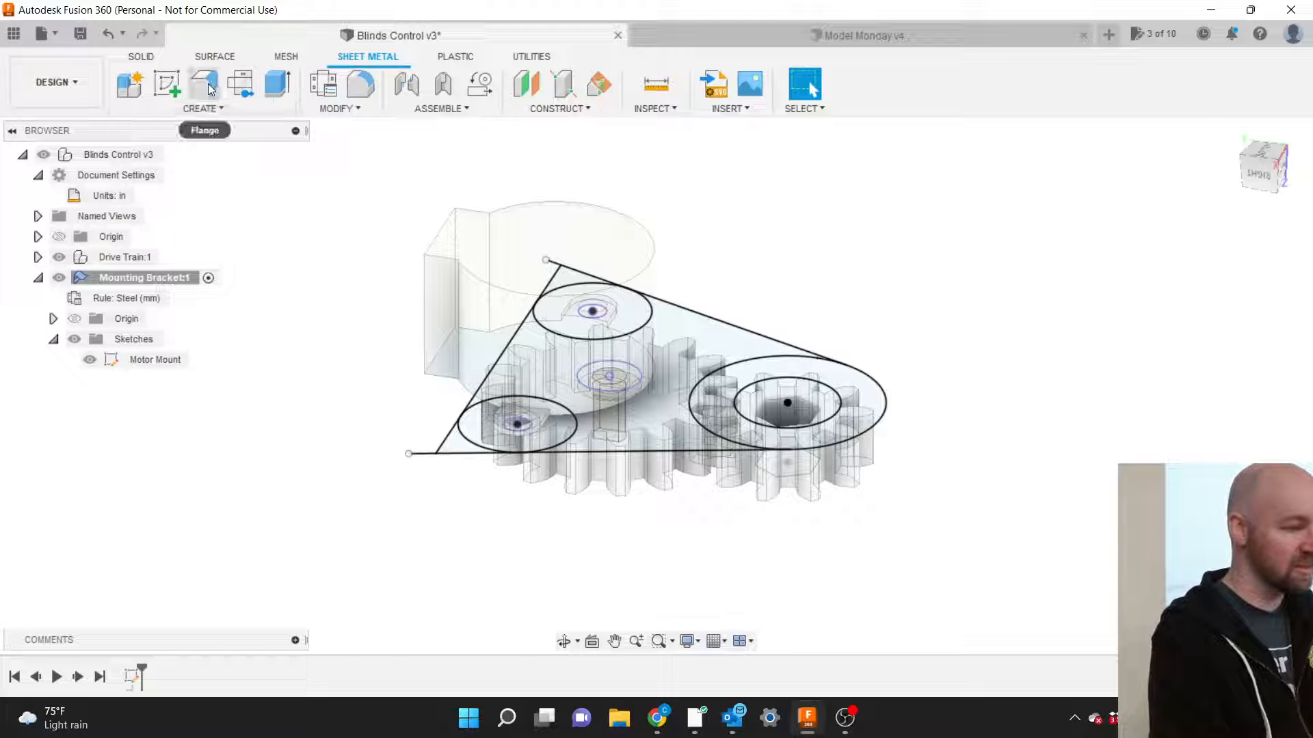
left_click(214, 109)
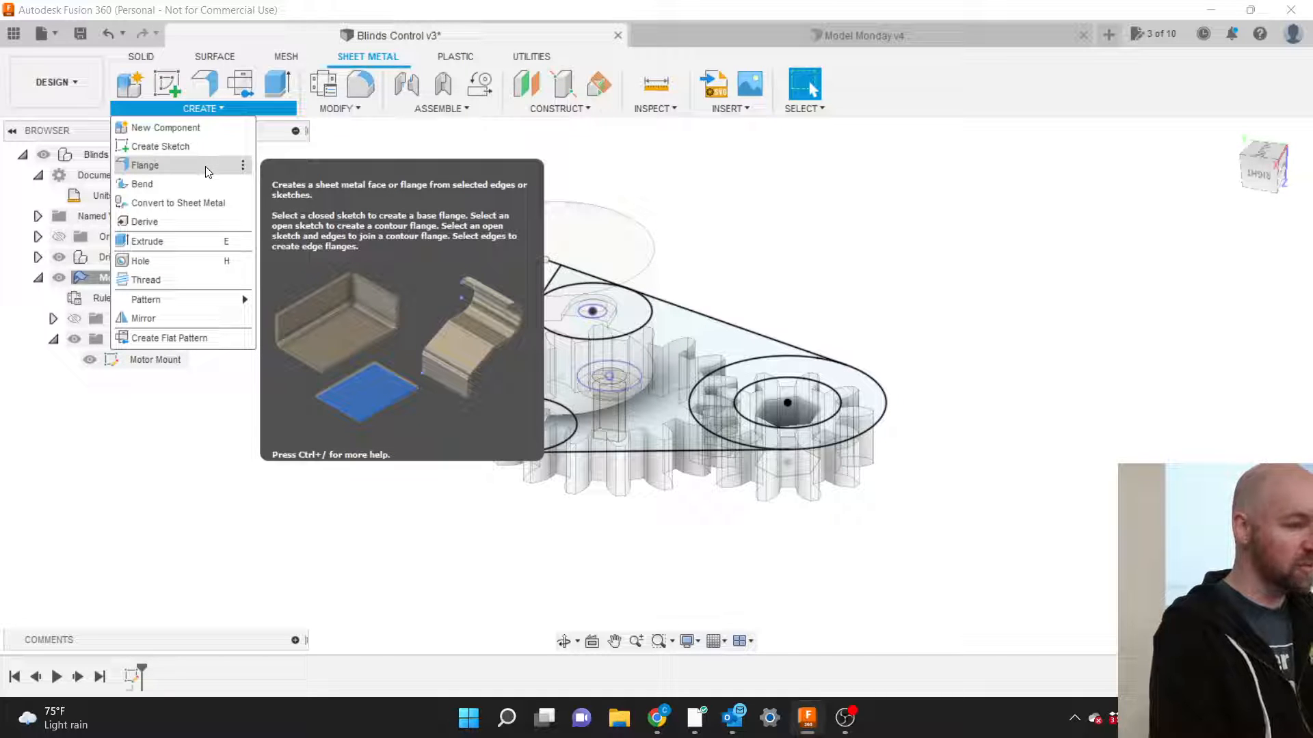
Start a Flange and select all ten regions of the Motor Mount sketch.
left_click(205, 166)
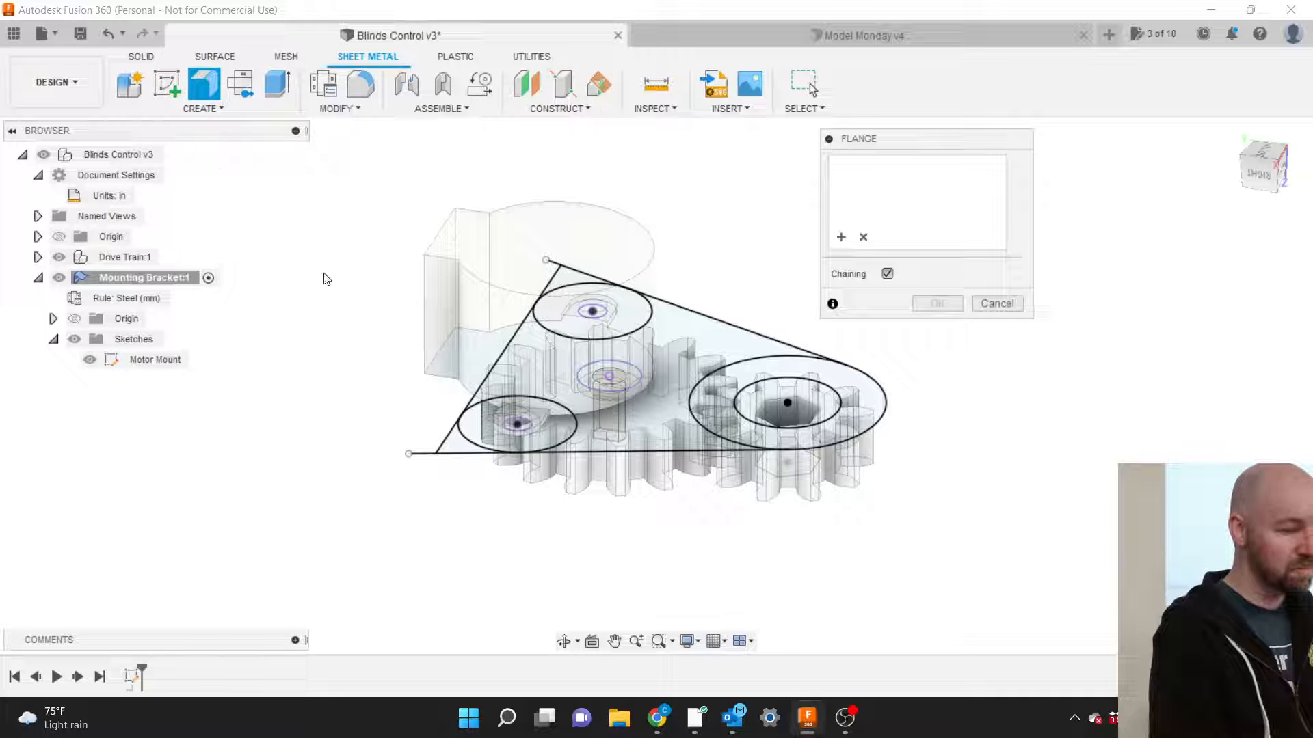
left_click(555, 374)
left_click(531, 318)
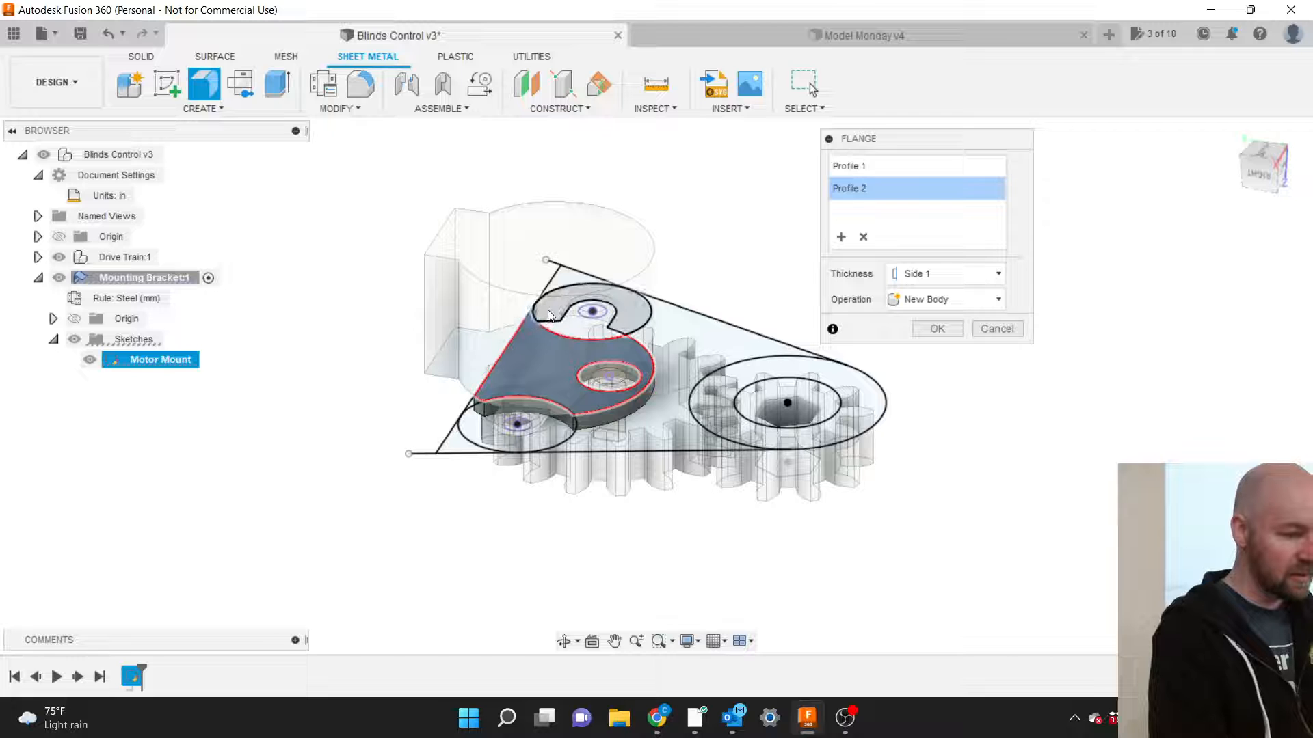
left_click(557, 282)
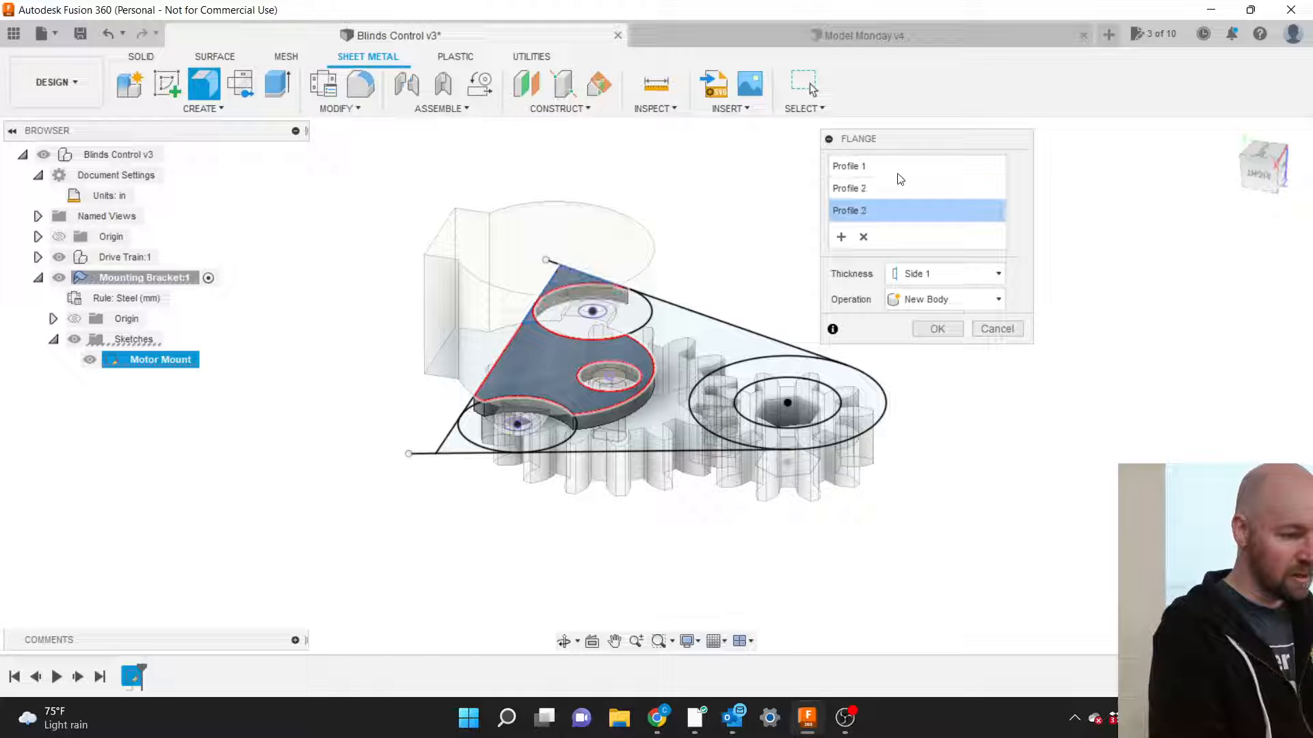
left_click(1262, 152)
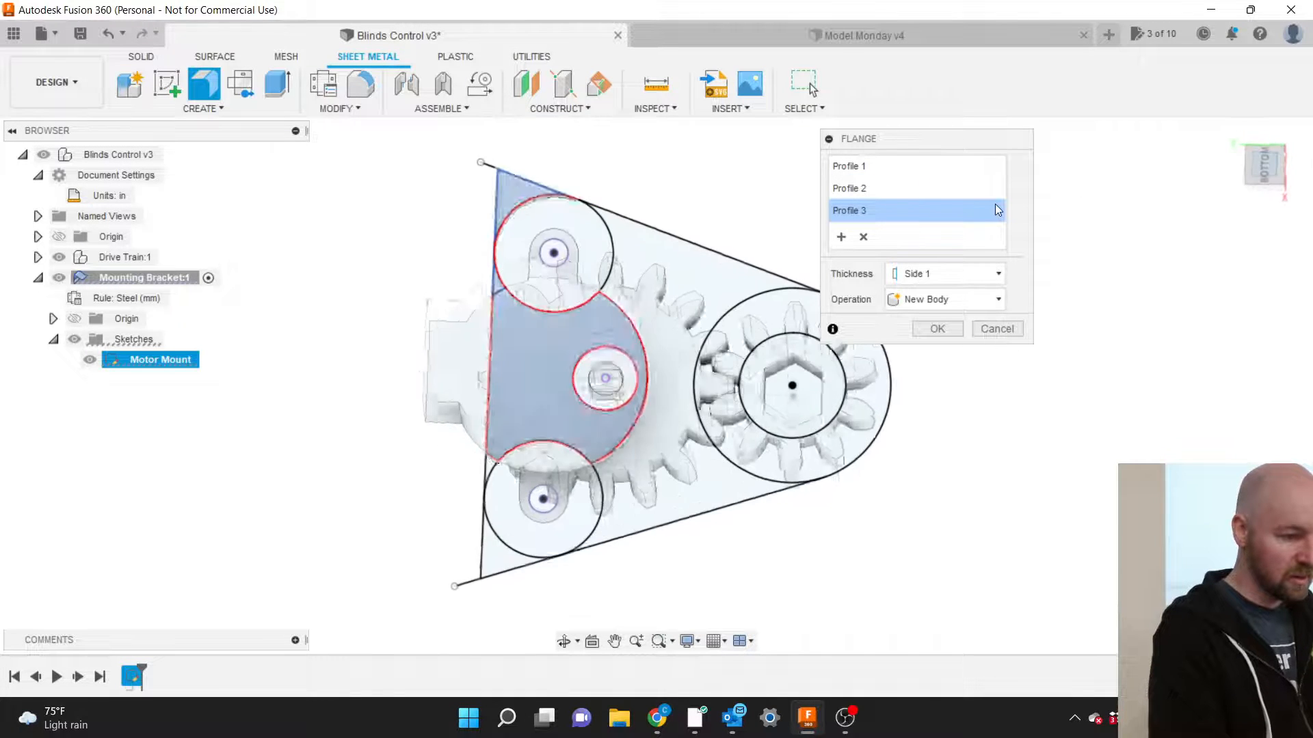
left_click(582, 260)
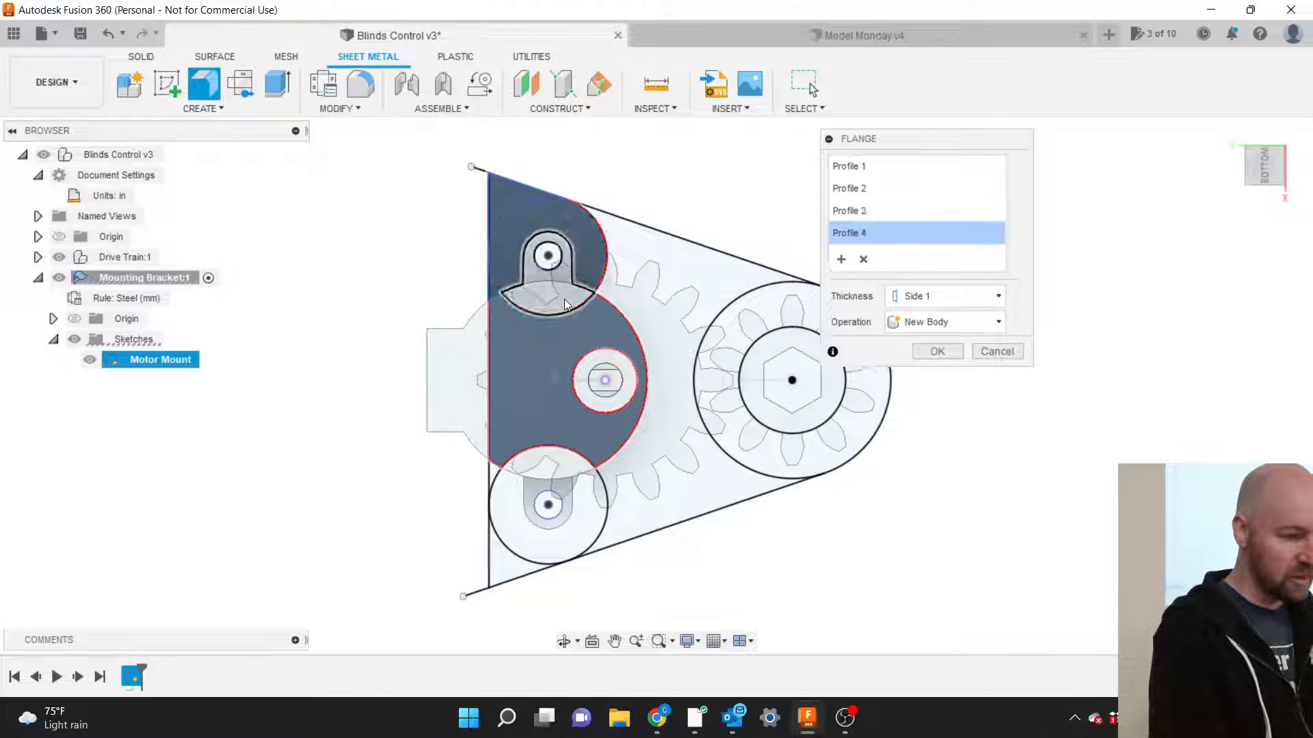
left_click(646, 247)
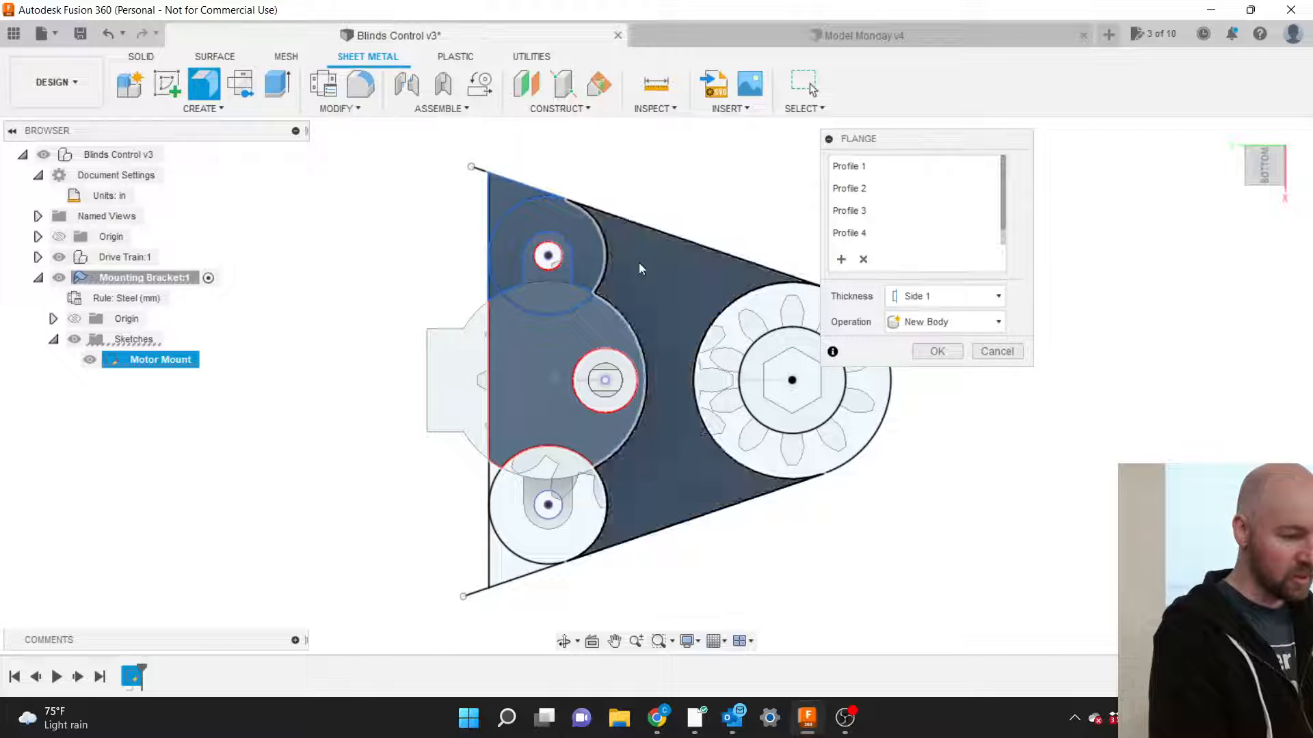
left_click(588, 496)
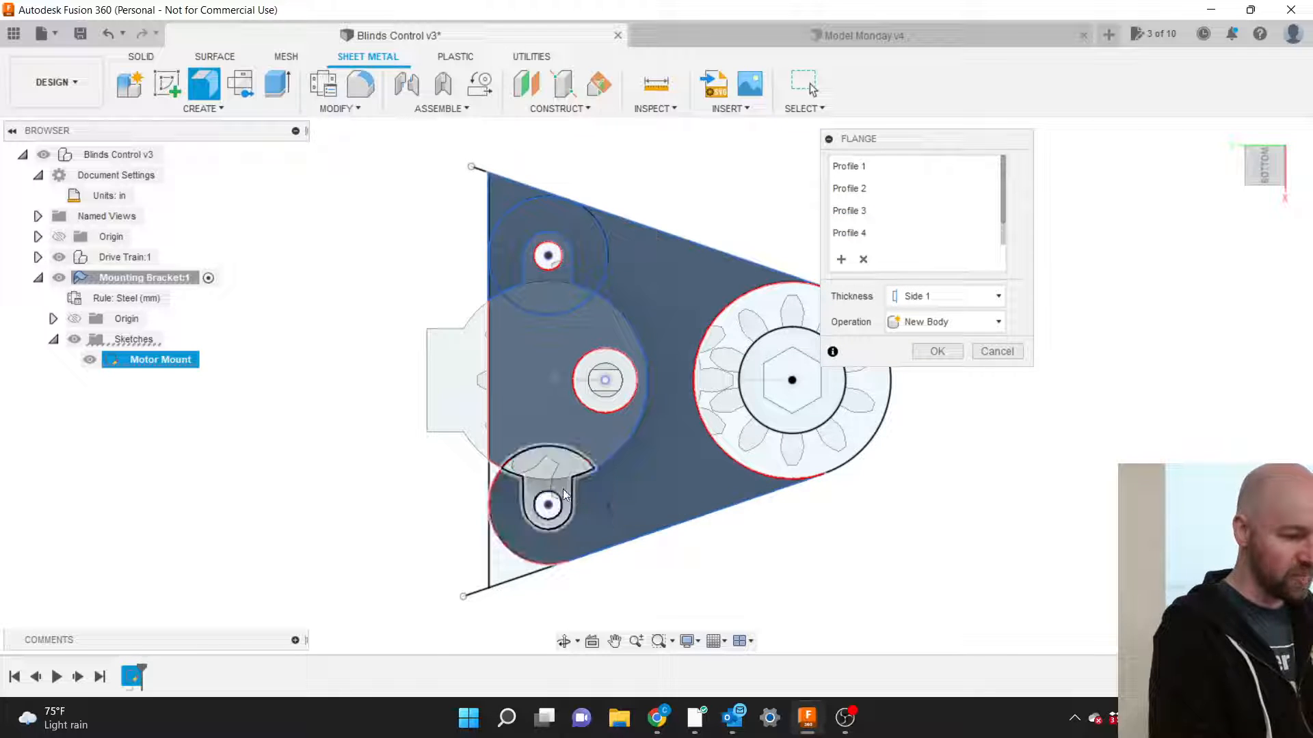
left_click(561, 489)
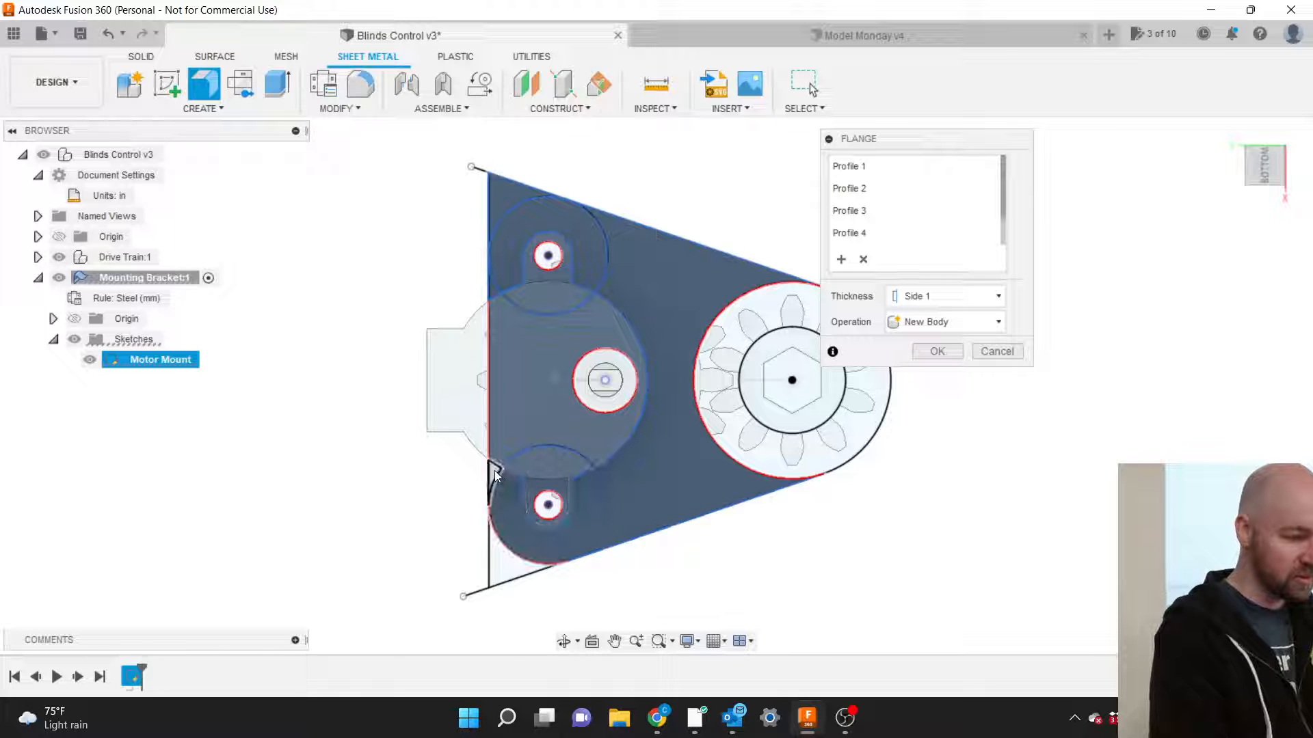
left_click(493, 470)
left_click(513, 564)
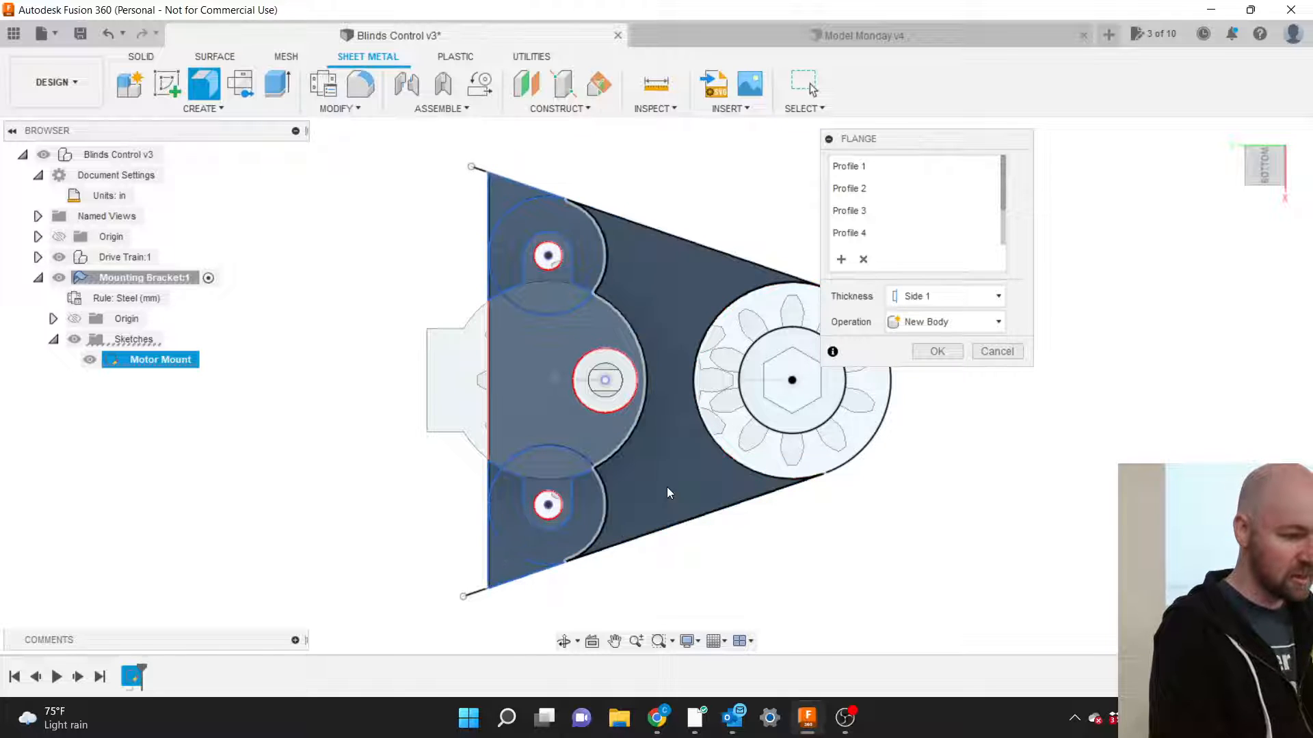
left_click(730, 471)
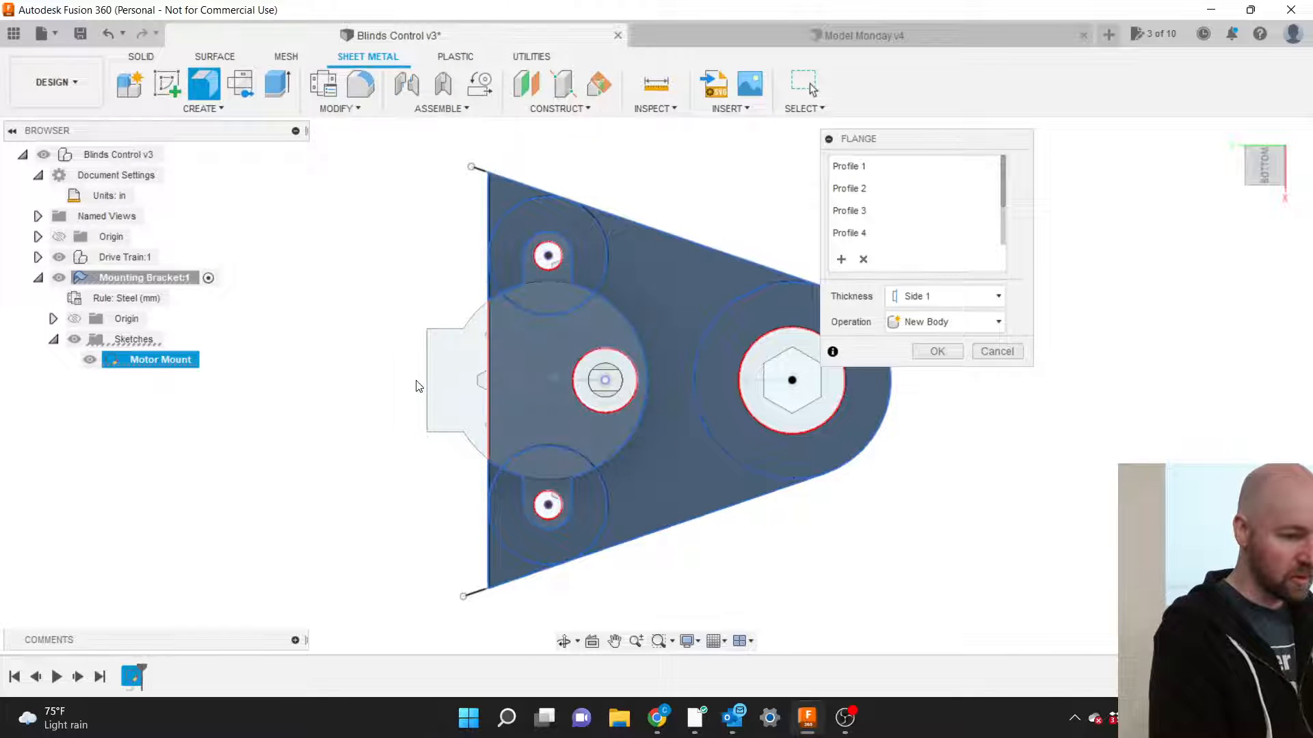
Check the plate thickness from a tilted view and create the flange body.
scroll(418, 387, "down", 1)
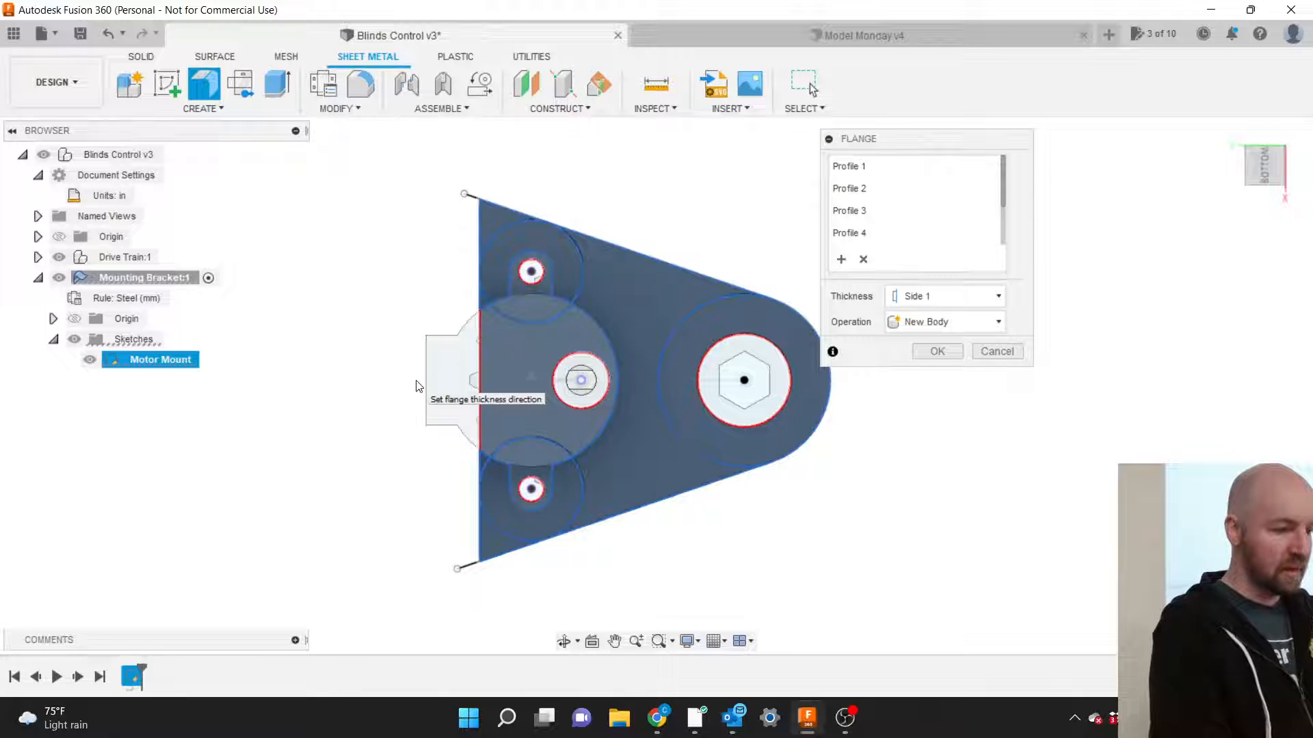
mouse_move(1263, 175)
left_mouse_down()
mouse_move(1228, 134)
mouse_move(1265, 170)
left_mouse_up()
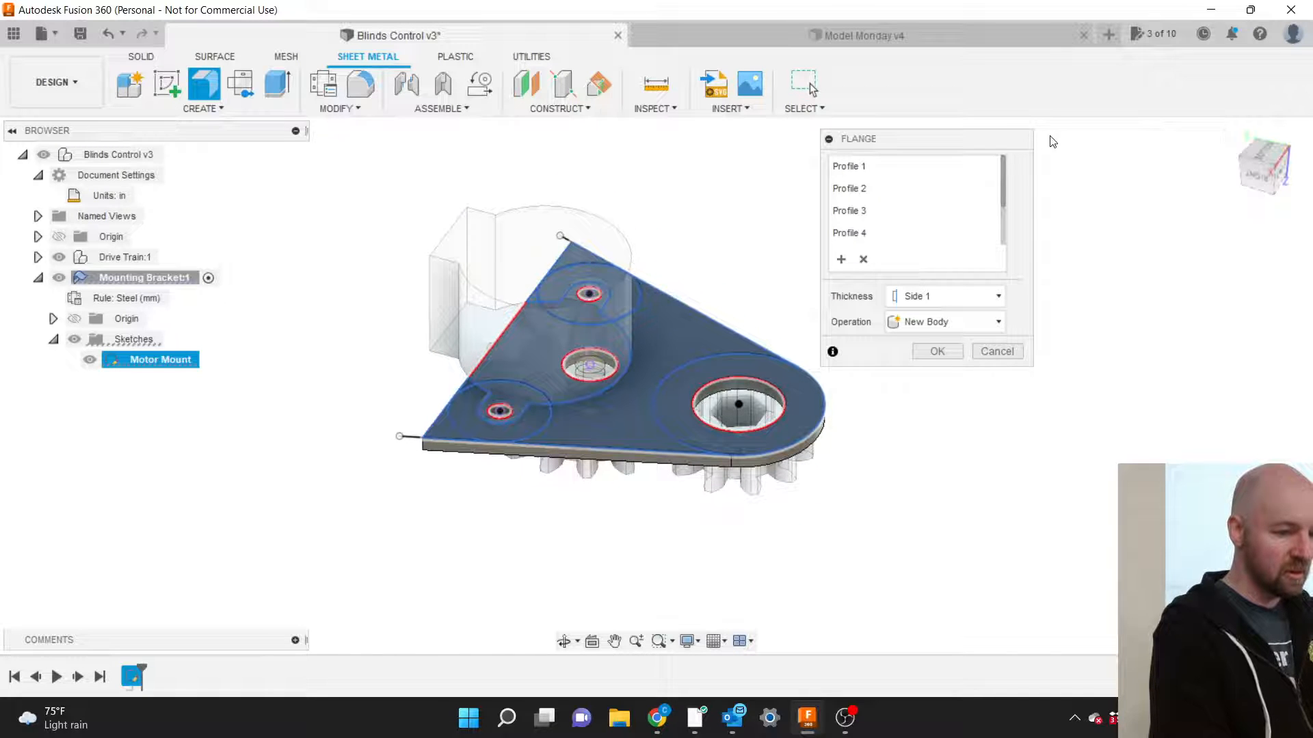
left_click_drag(972, 150, 1064, 175)
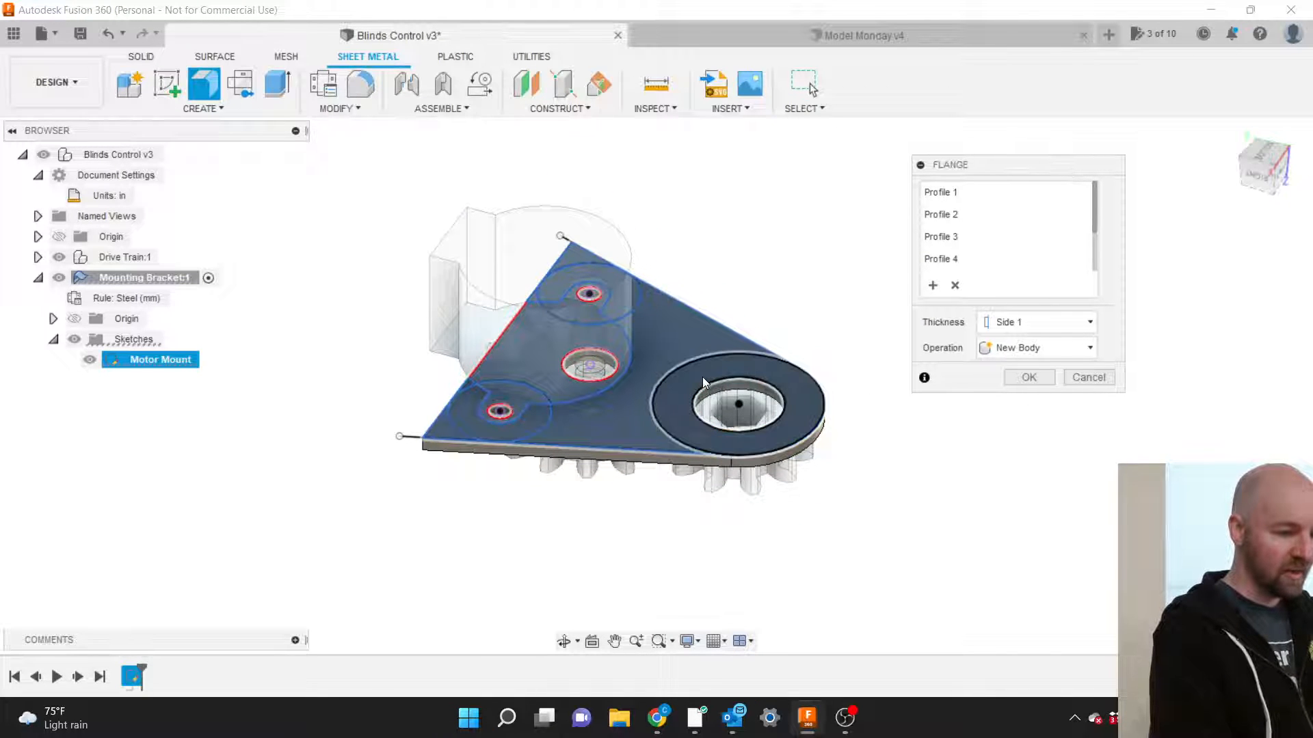
scroll(703, 376, "up", 4)
scroll(803, 285, "down", 5)
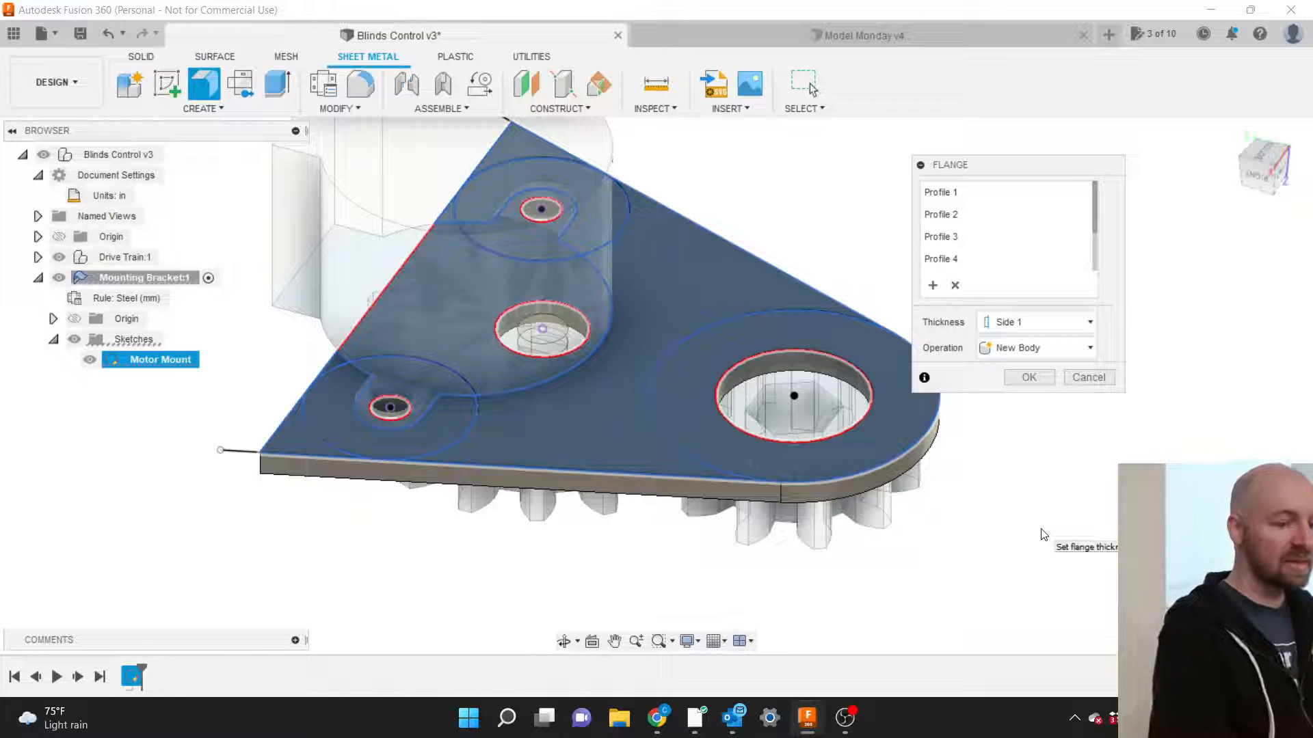
left_click(1042, 378)
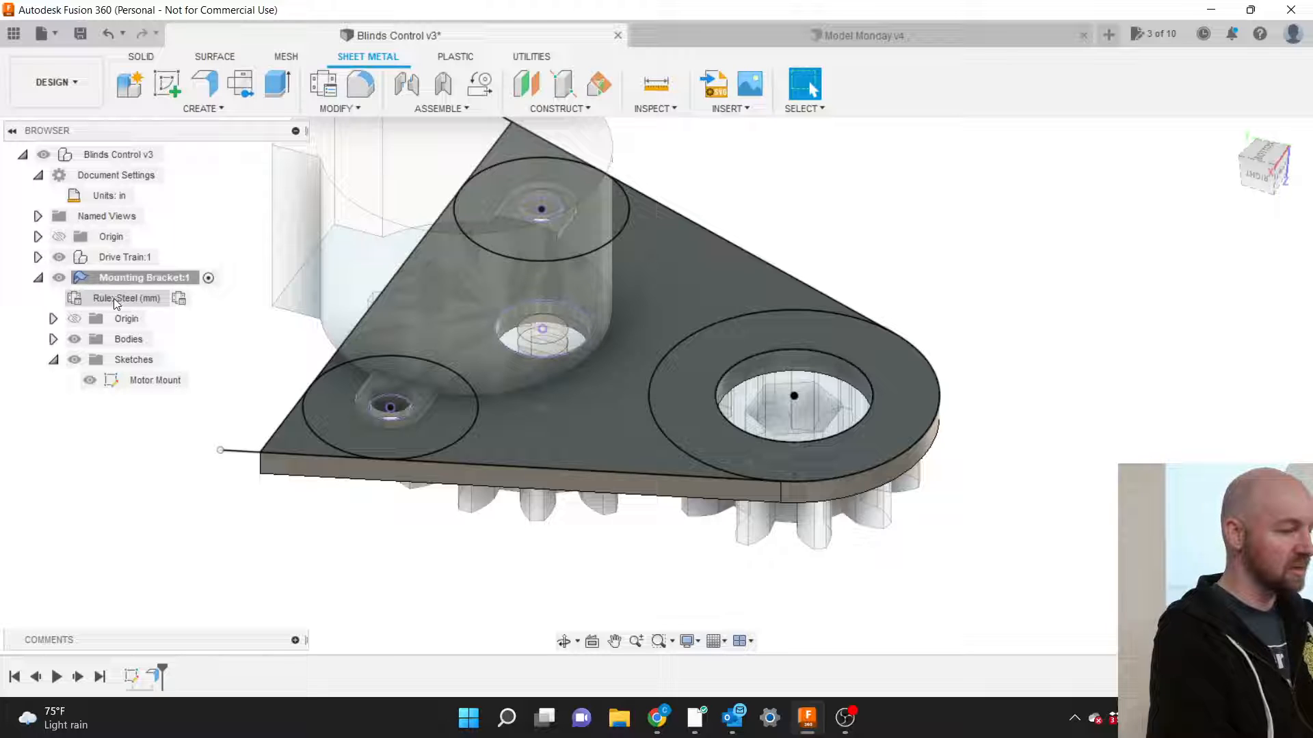
Change the bracket's sheet metal rule from Steel (mm) to 18 Gauge Steel, thinning the plate.
left_click(179, 299)
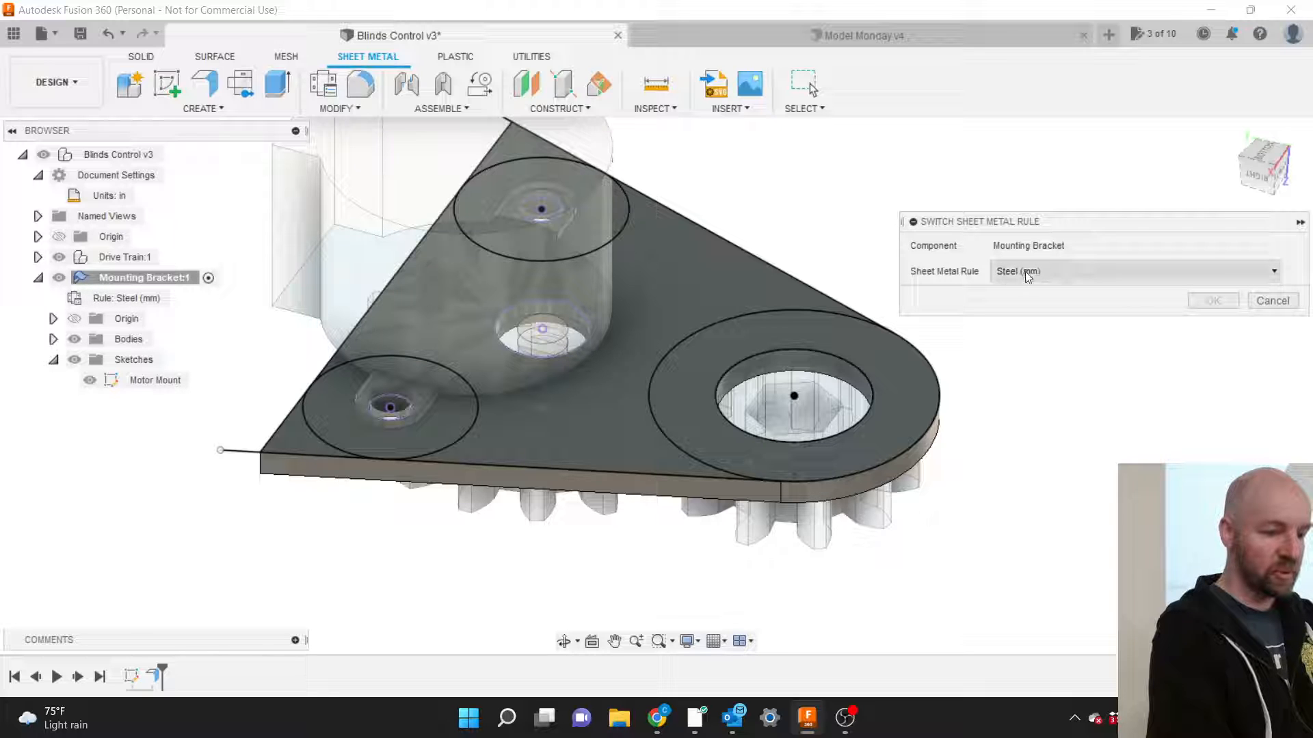
left_click(1043, 271)
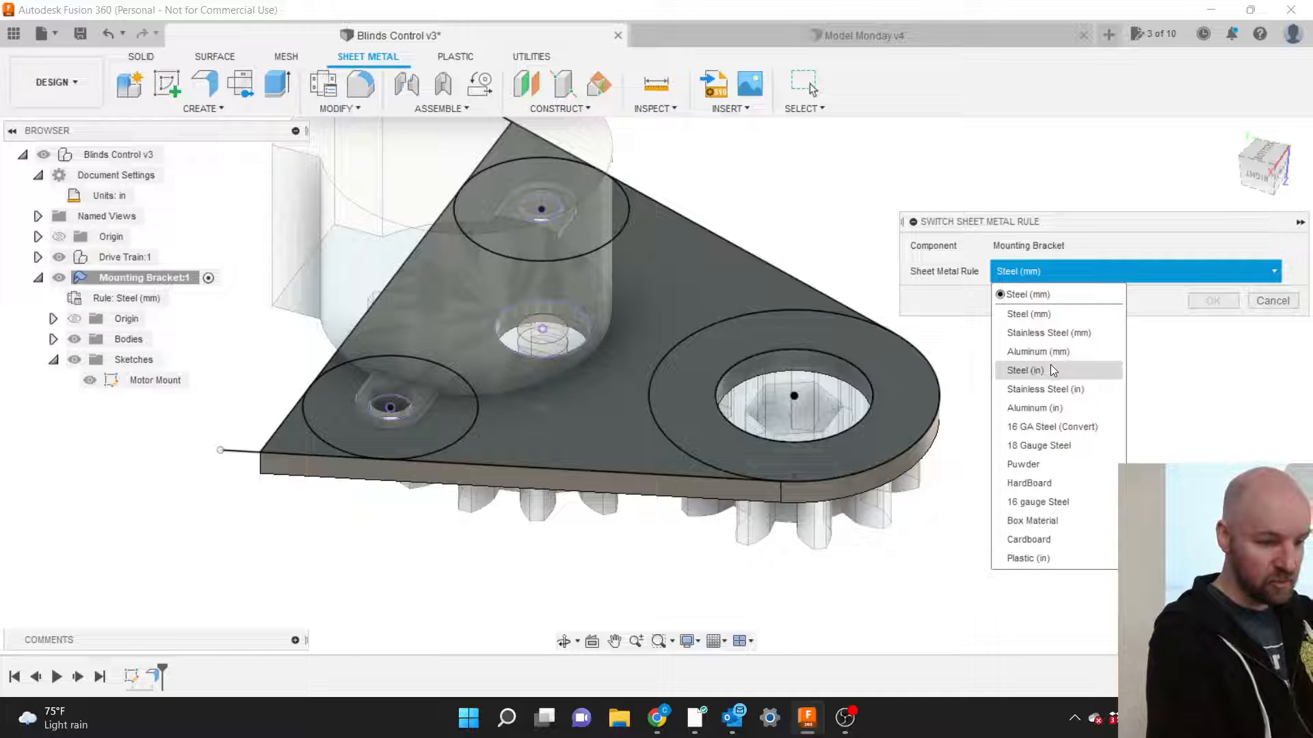
left_click(1063, 446)
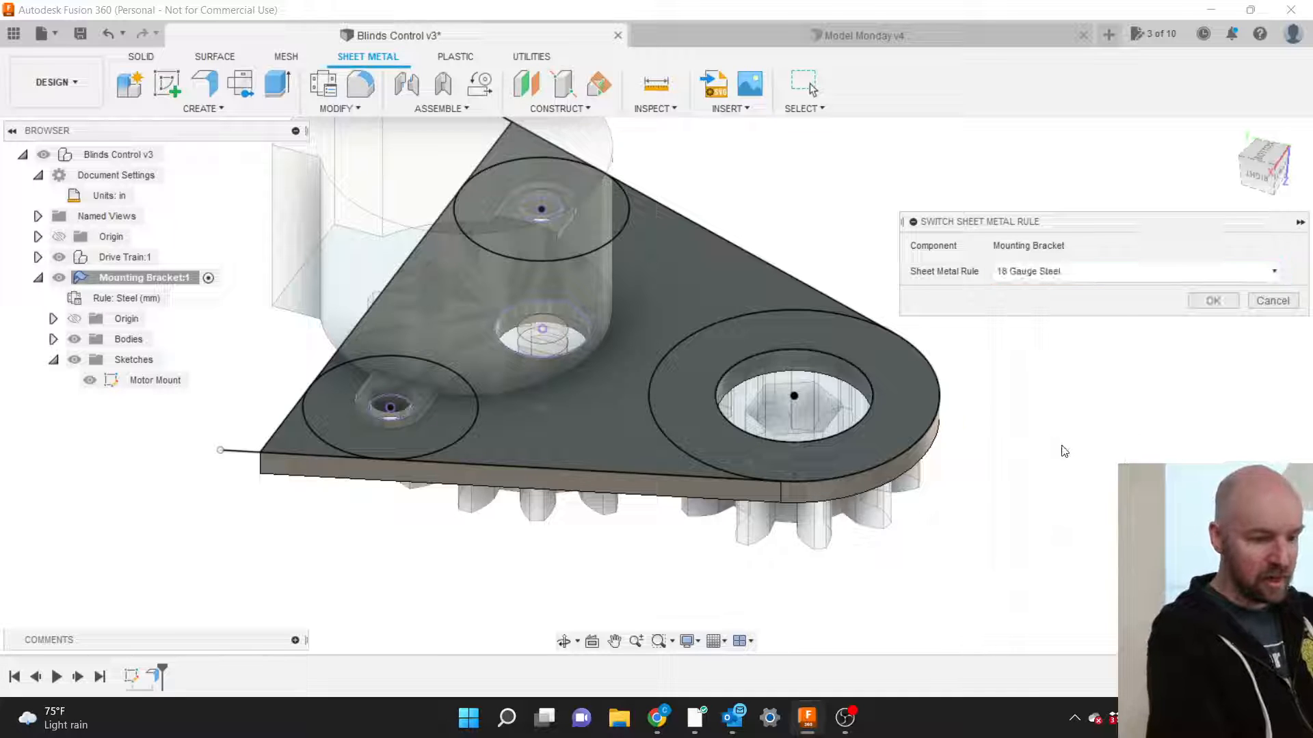
left_click(1222, 306)
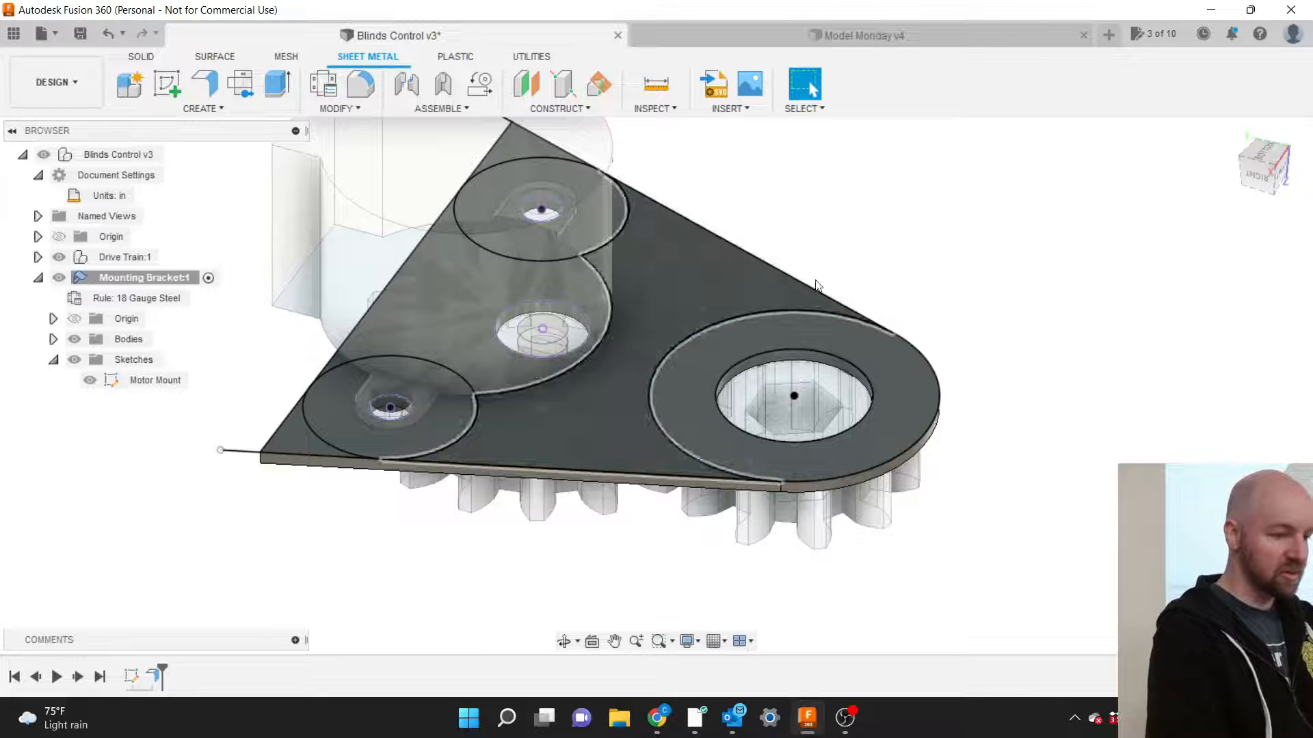
Orbit the thin bracket to another angle and show the Sheet Metal Modify commands.
mouse_move(1263, 176)
left_mouse_down()
mouse_move(1261, 145)
mouse_move(1264, 174)
left_mouse_up()
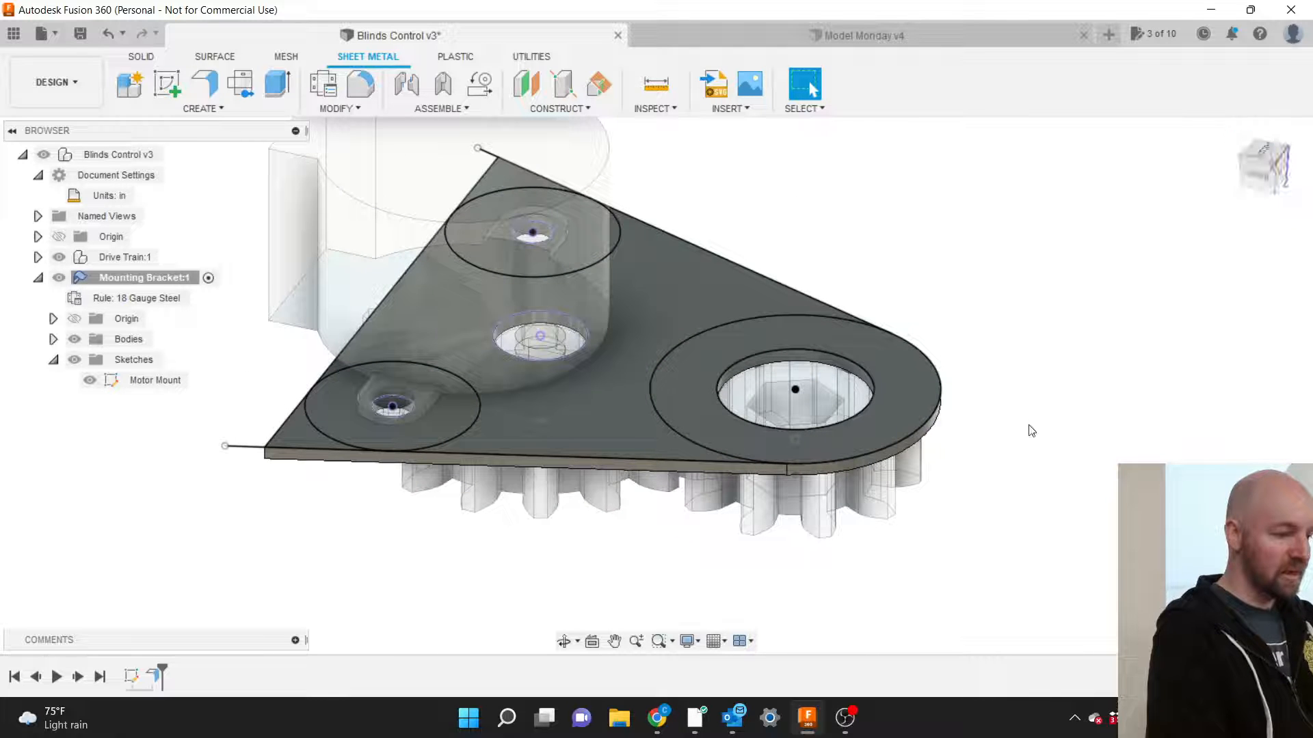
scroll(1050, 520, "down", 1)
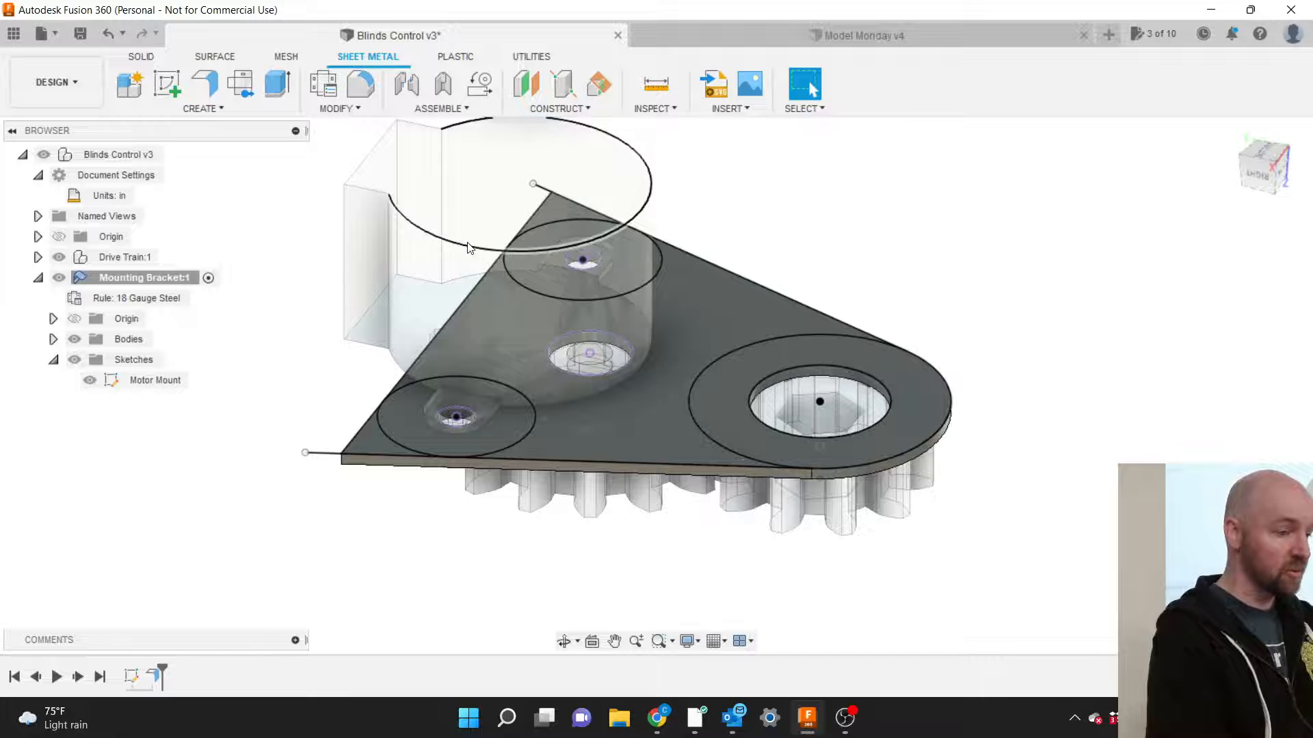
left_click(352, 110)
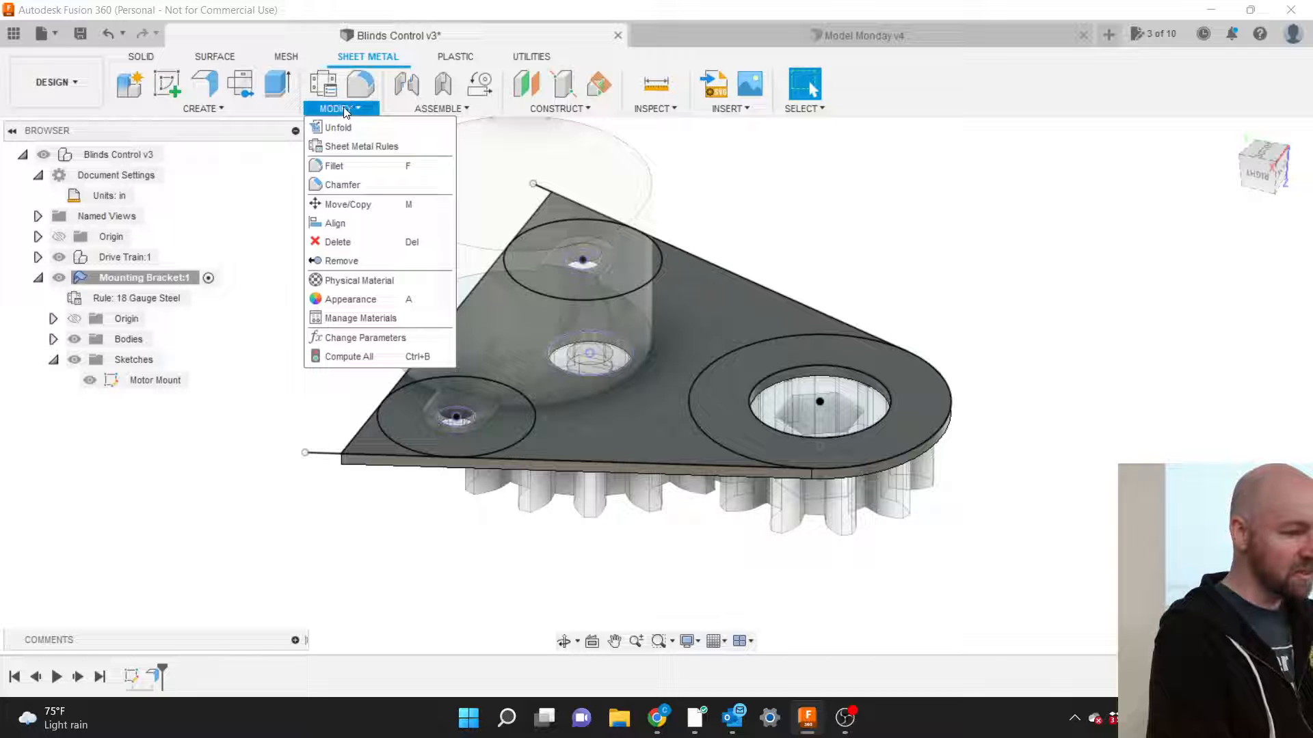
Open Sheet Metal Rules, center the panel, and expand the Library, briefly viewing Aluminum (in).
left_click(344, 146)
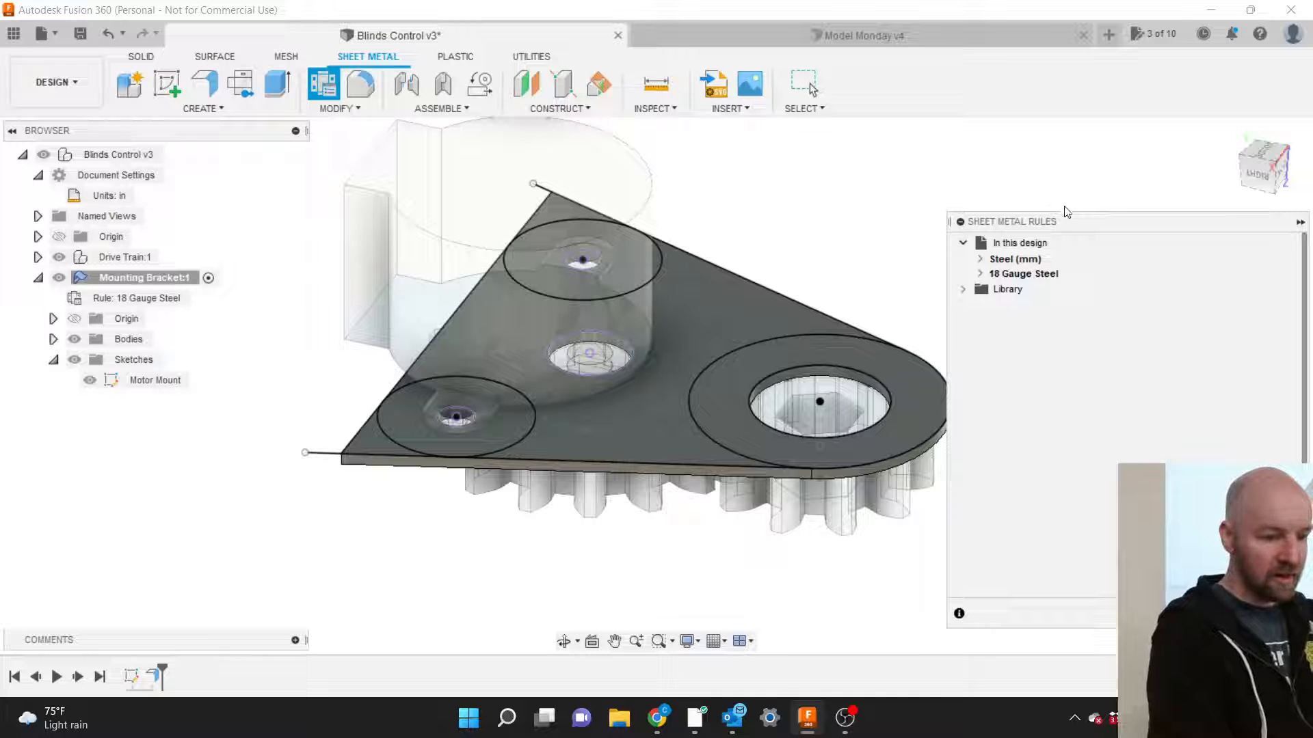
left_click_drag(1064, 221, 782, 133)
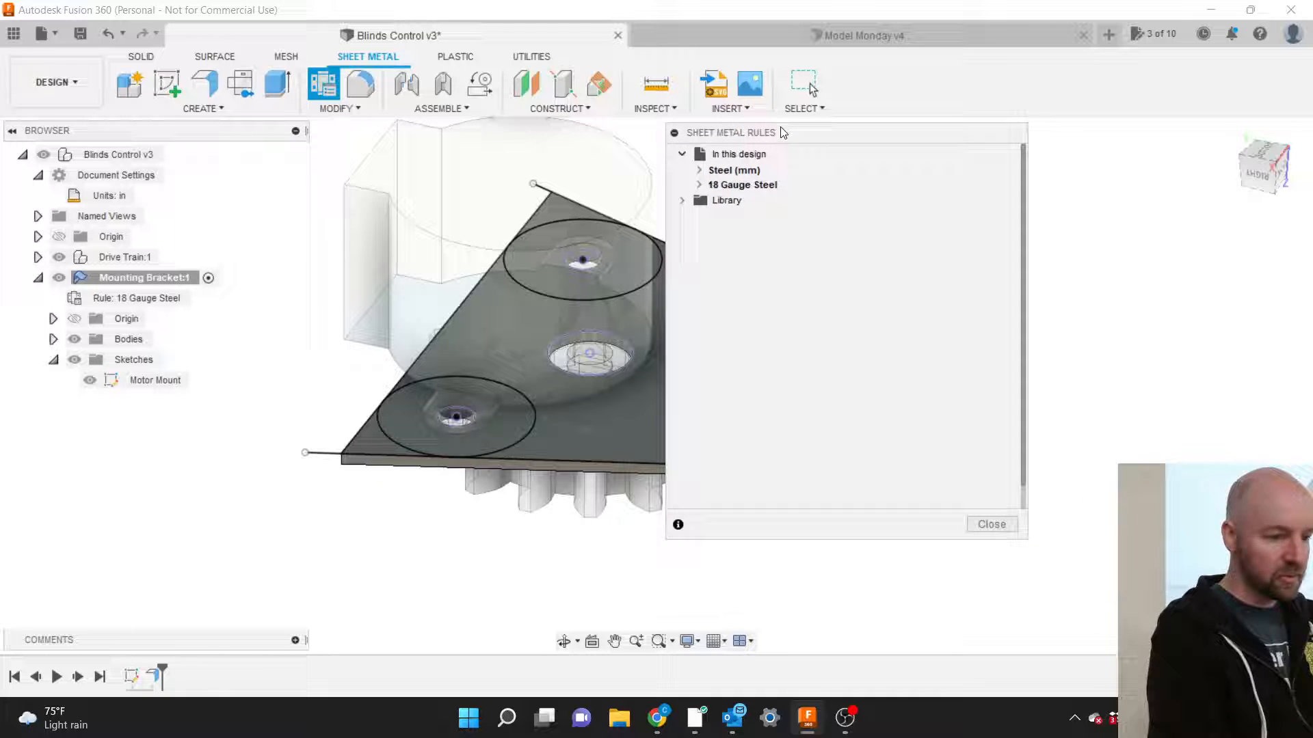
left_click(683, 200)
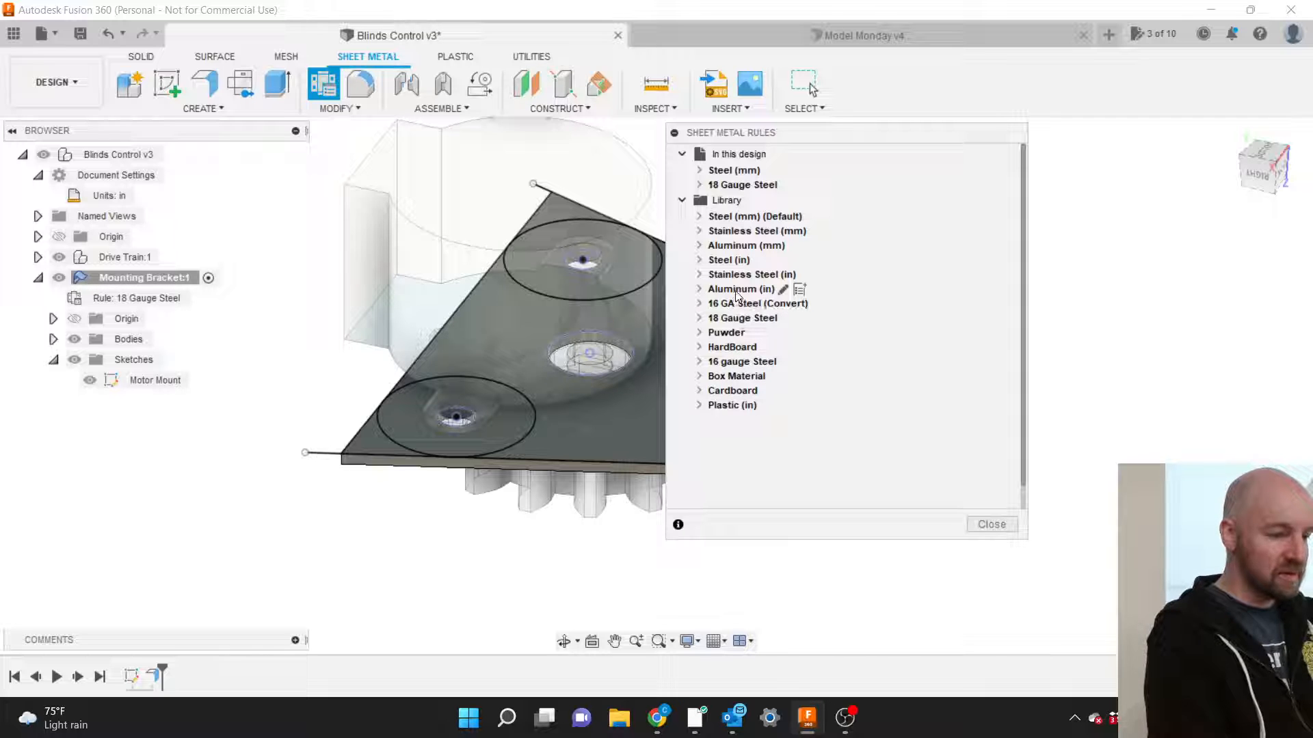
left_click(700, 290)
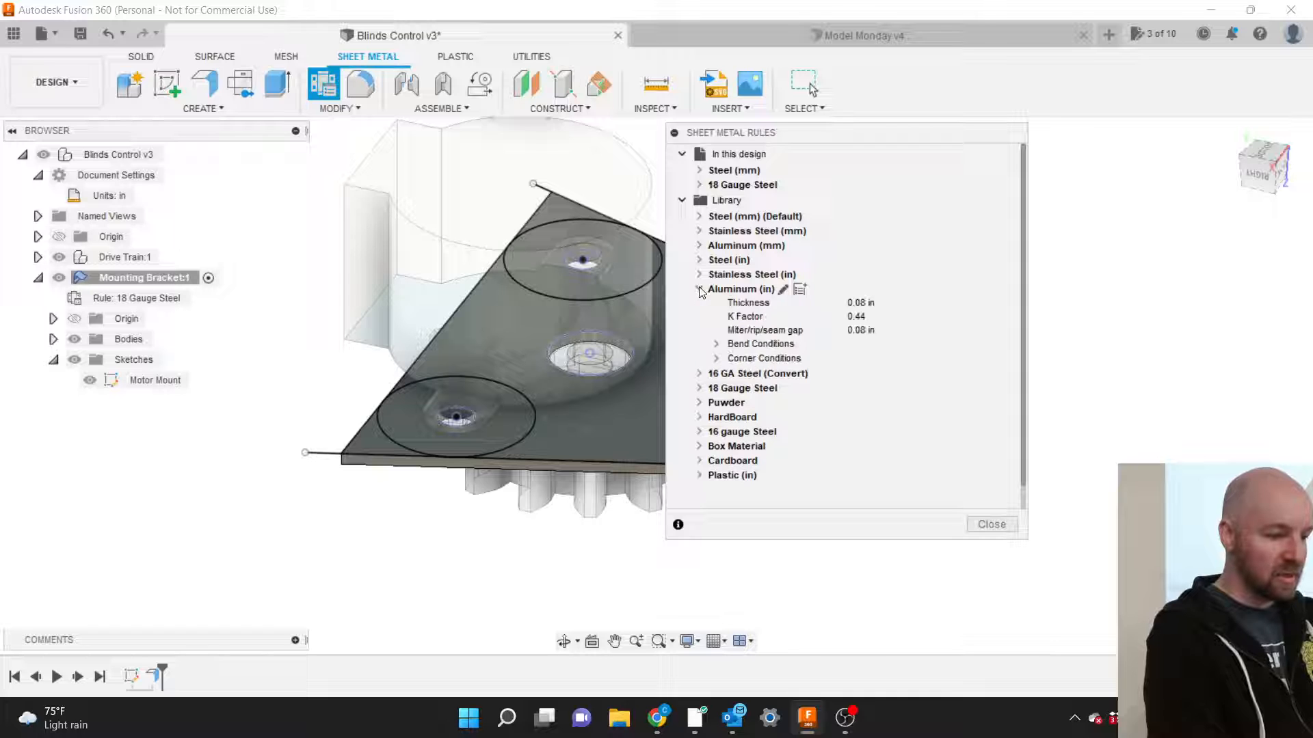
left_click(701, 290)
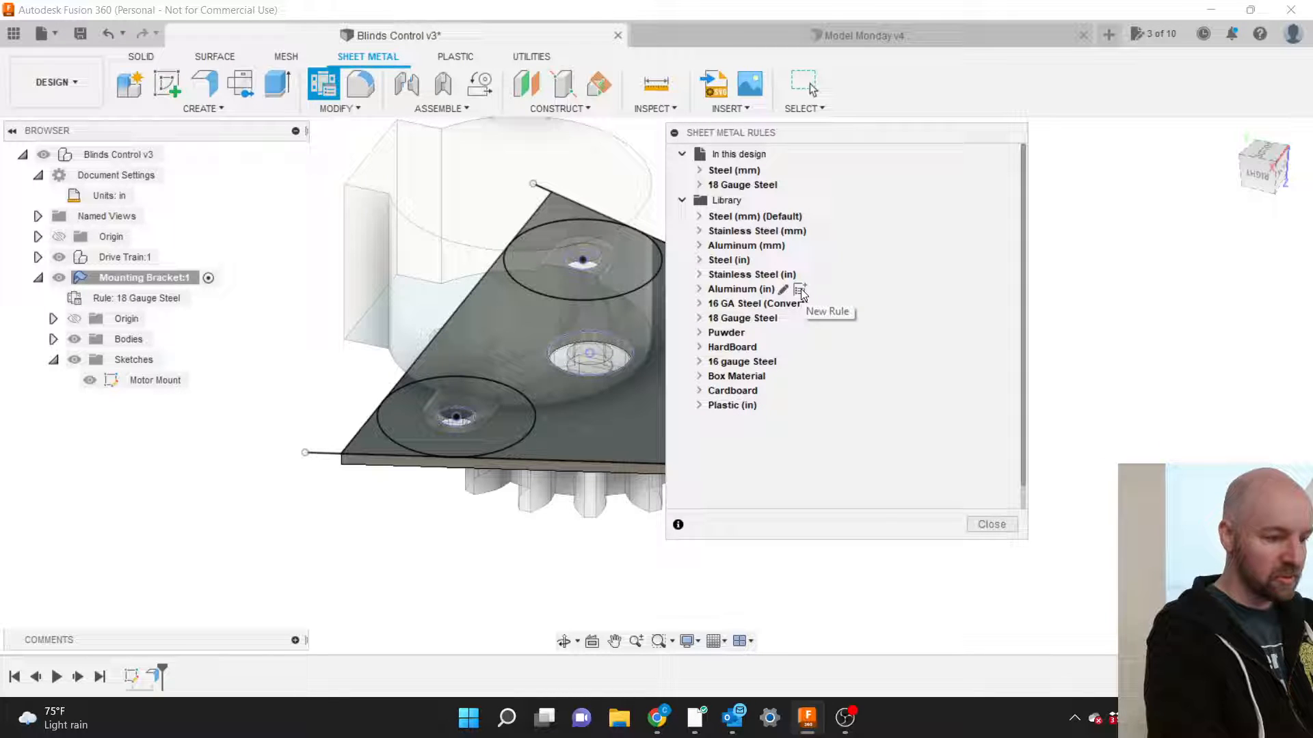
Create a new rule from Aluminum (in) and name it 'Plastic .125 (in)'.
left_click(801, 290)
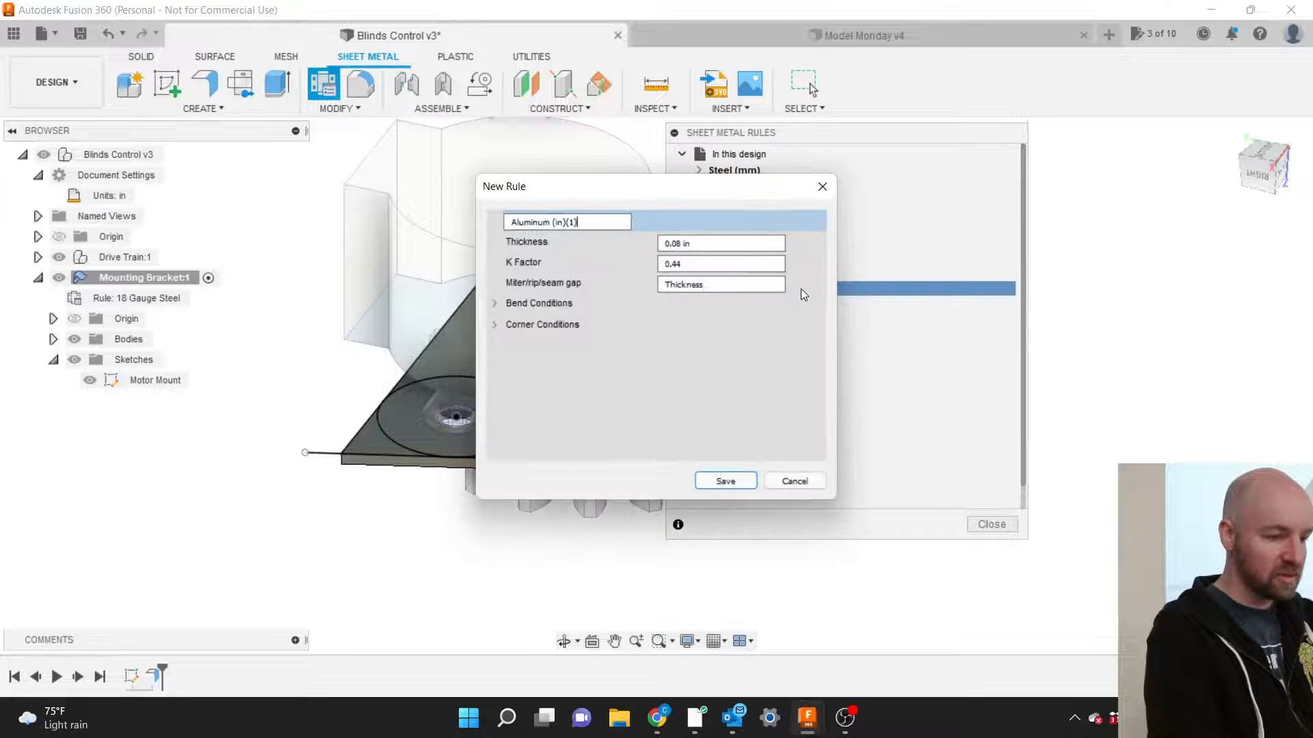
left_click(585, 220)
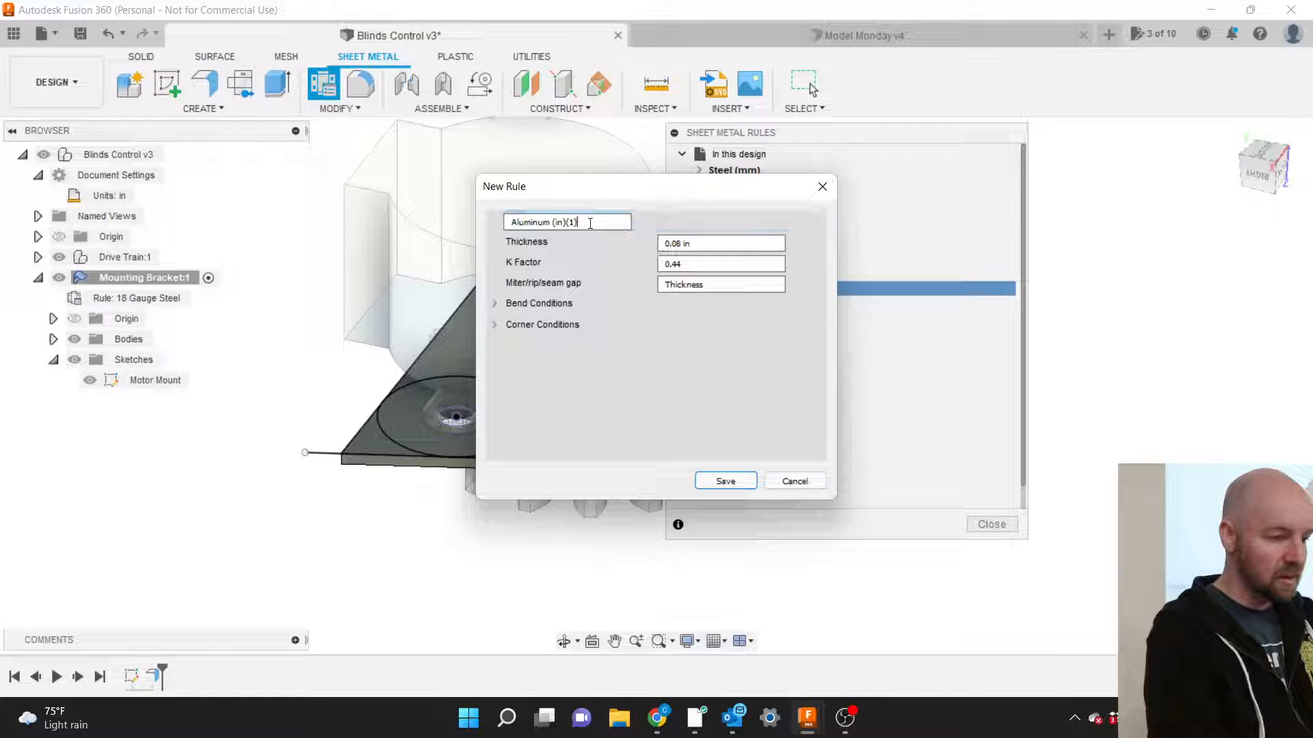
key("BackSpace")
key("BackSpace")
key("BackSpace")
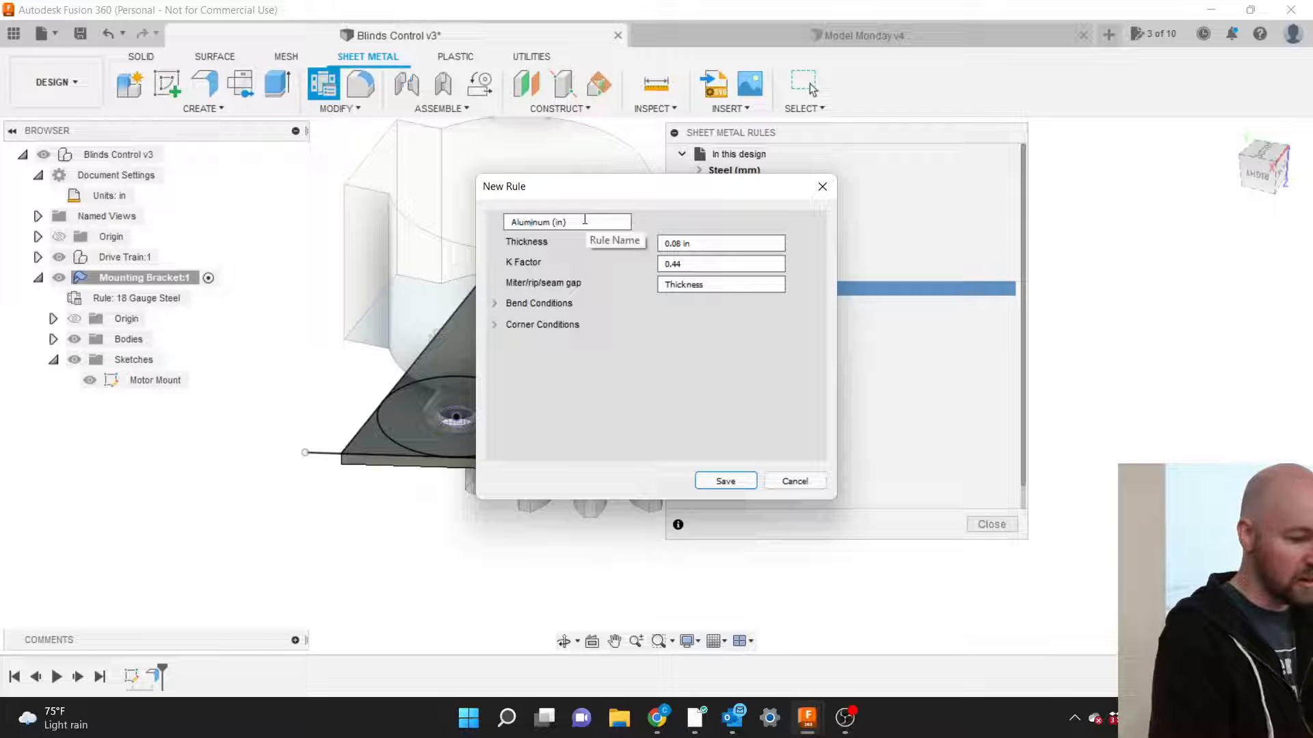
key("Home")
type(".125")
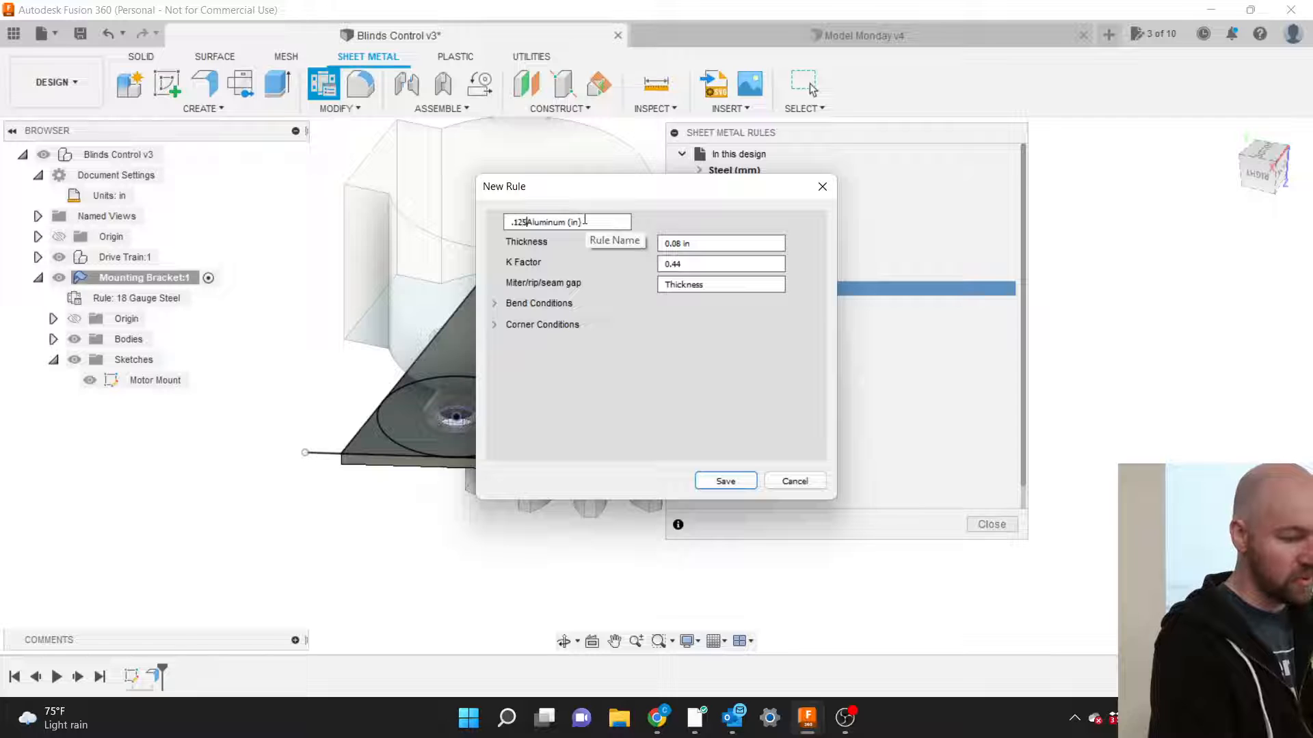
key("BackSpace")
key("BackSpace")
key("BackSpace")
key("BackSpace")
key("Right")
key("Right")
key("Right")
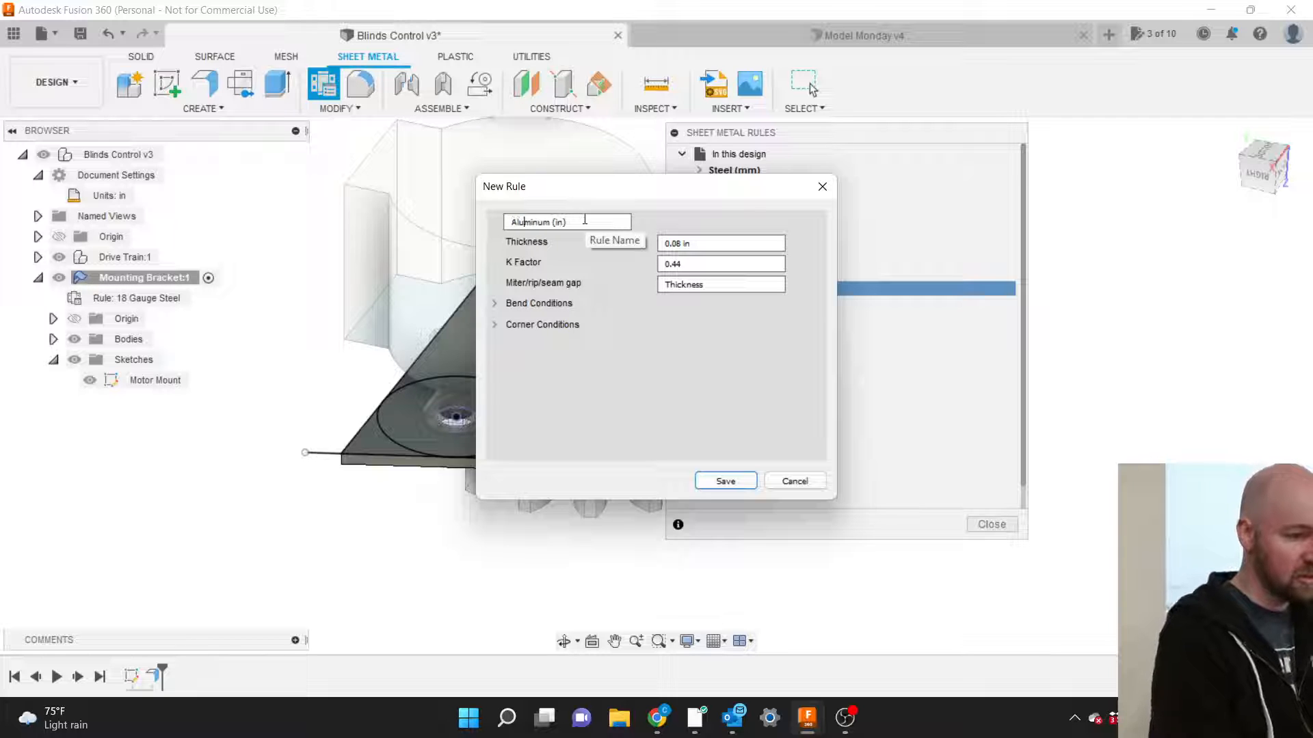
key("Right")
key("Right")
key("Right")
key("BackSpace")
key("BackSpace")
key("BackSpace")
key("BackSpace")
key("BackSpace")
key("BackSpace")
key("BackSpace")
key("BackSpace")
key("BackSpace")
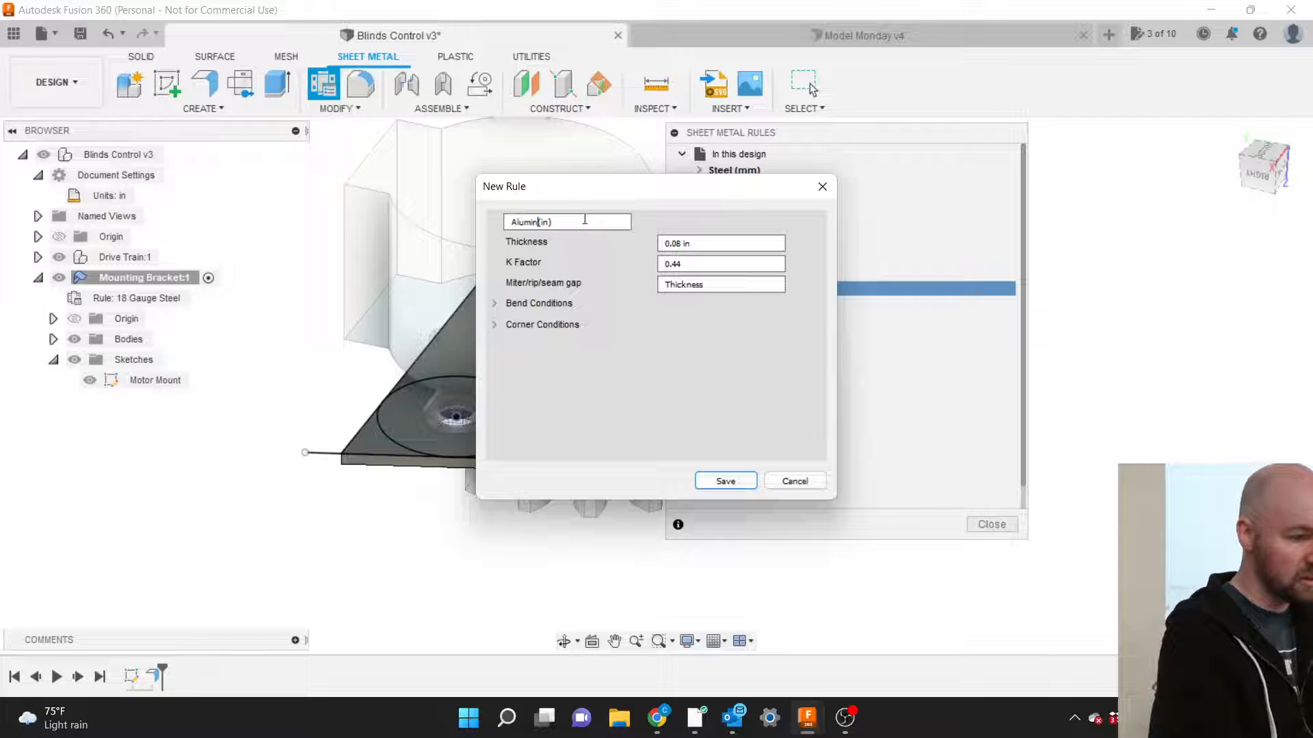
type("Plast")
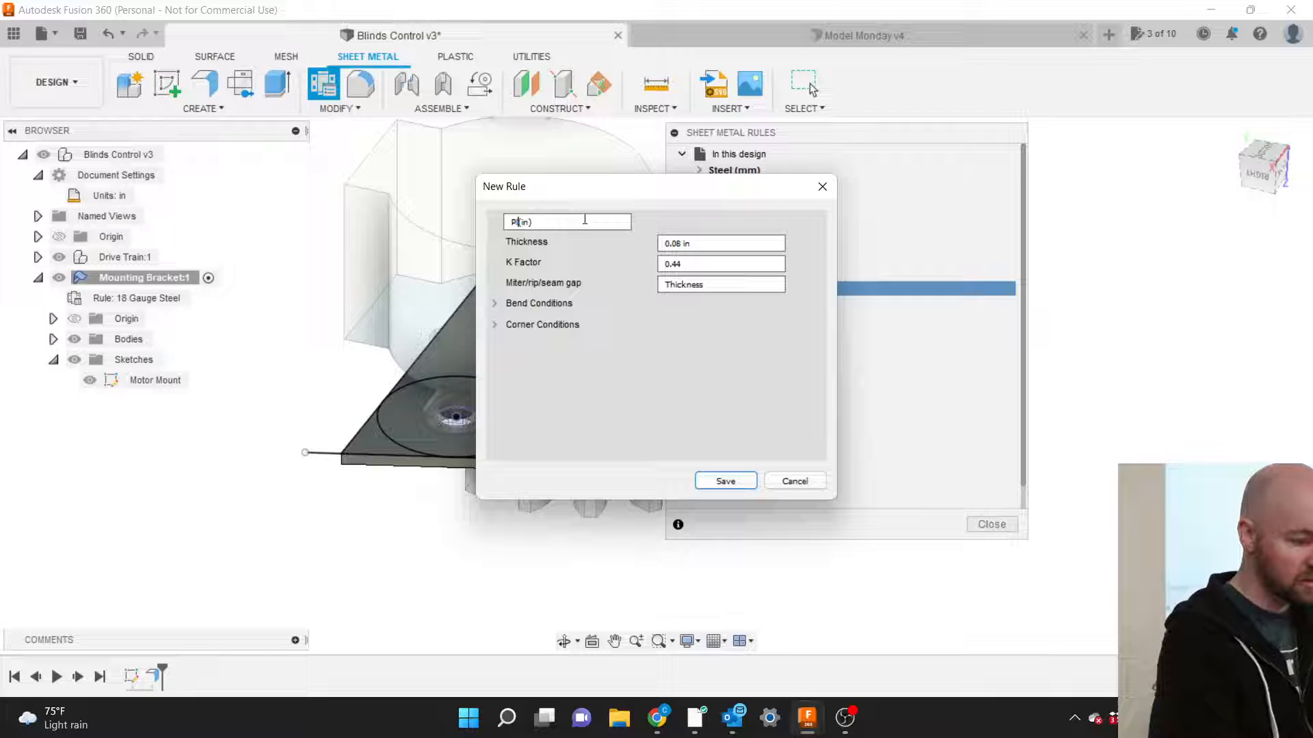
type("ic ")
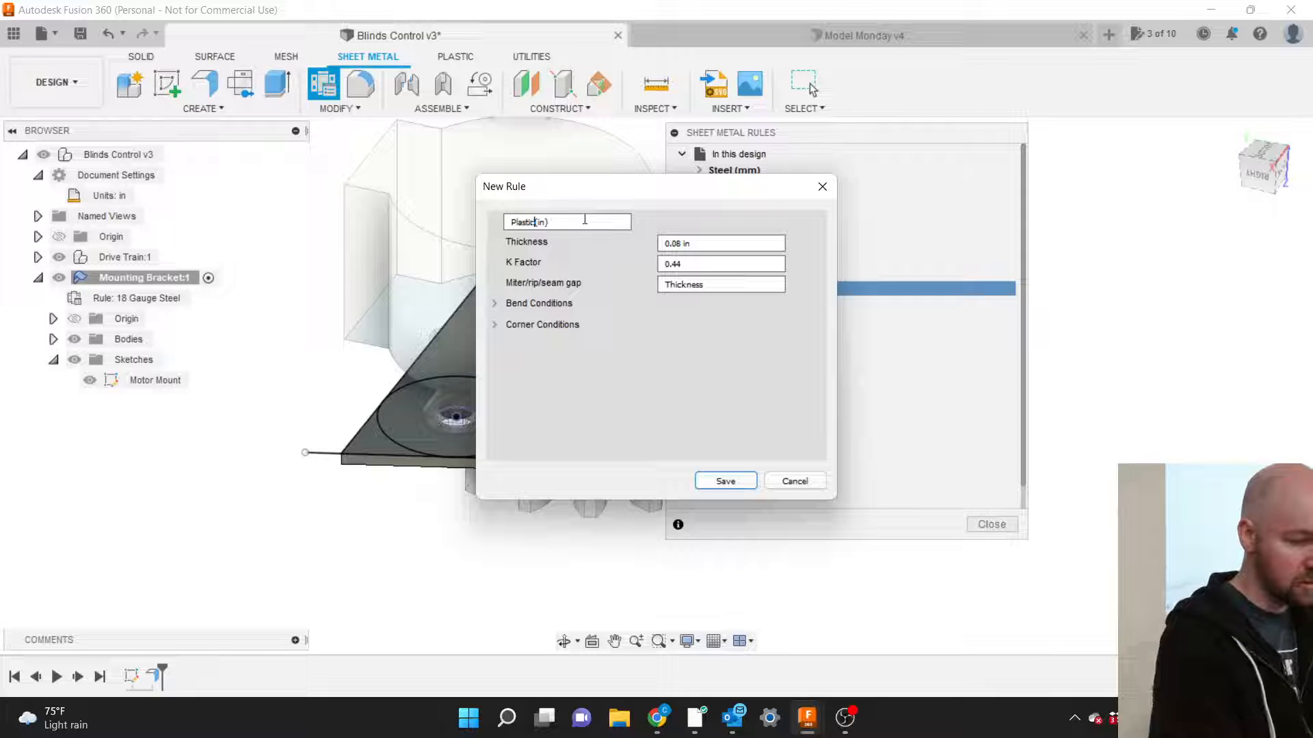
type(".125")
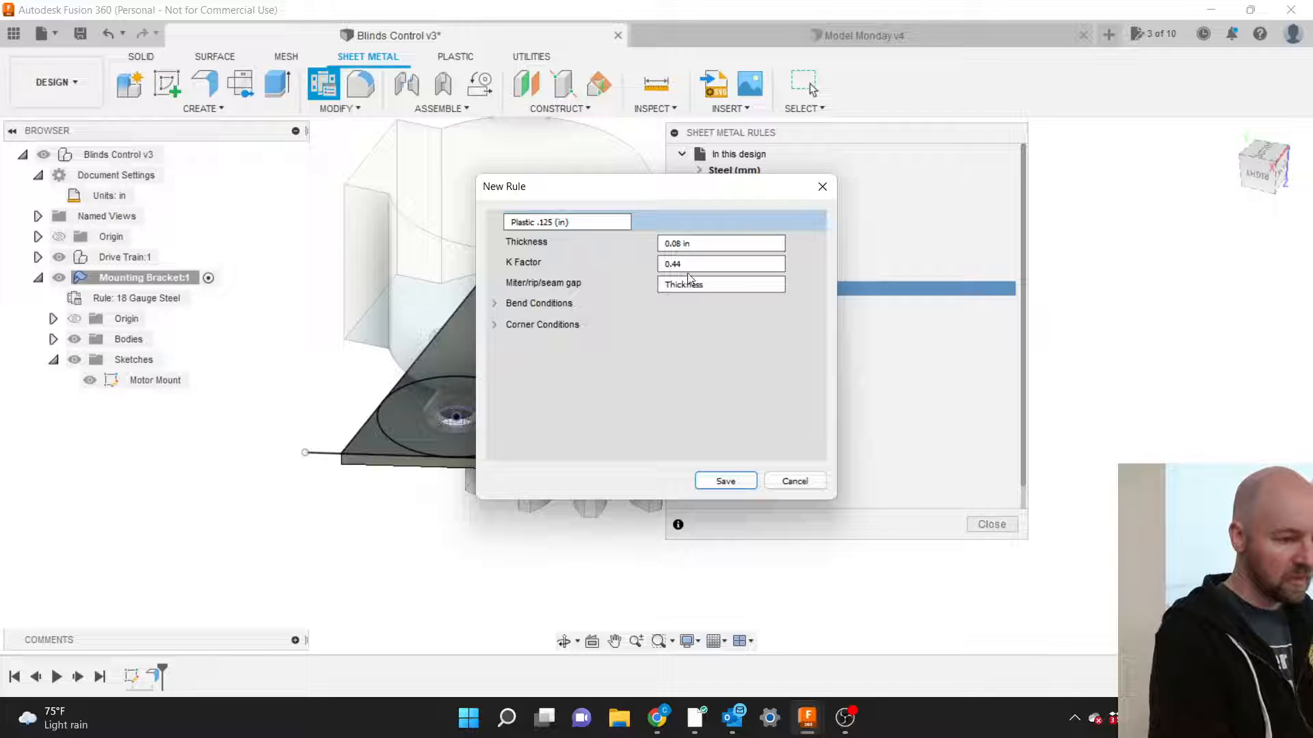
Set the new rule's thickness to 0.125 in and K Factor to 0.0625.
left_click(679, 245)
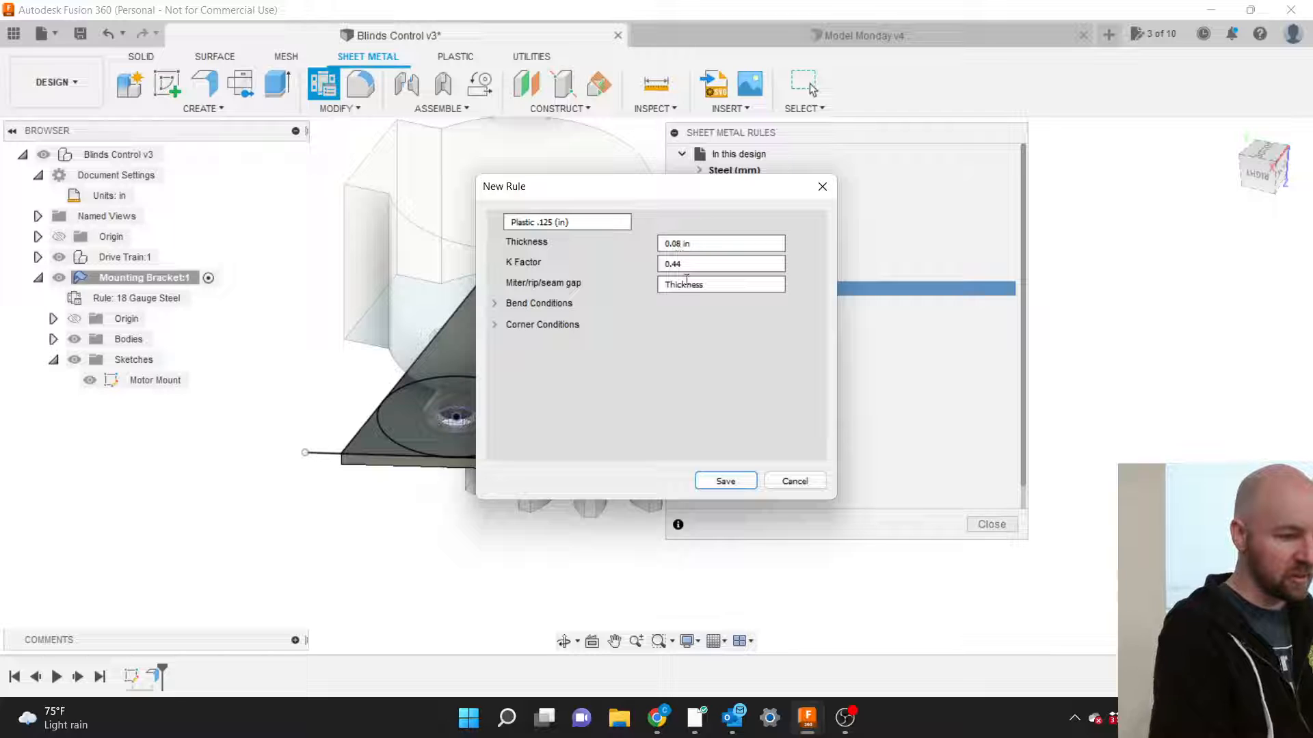
key("BackSpace")
key("BackSpace")
key("BackSpace")
key("BackSpace")
type("0.12")
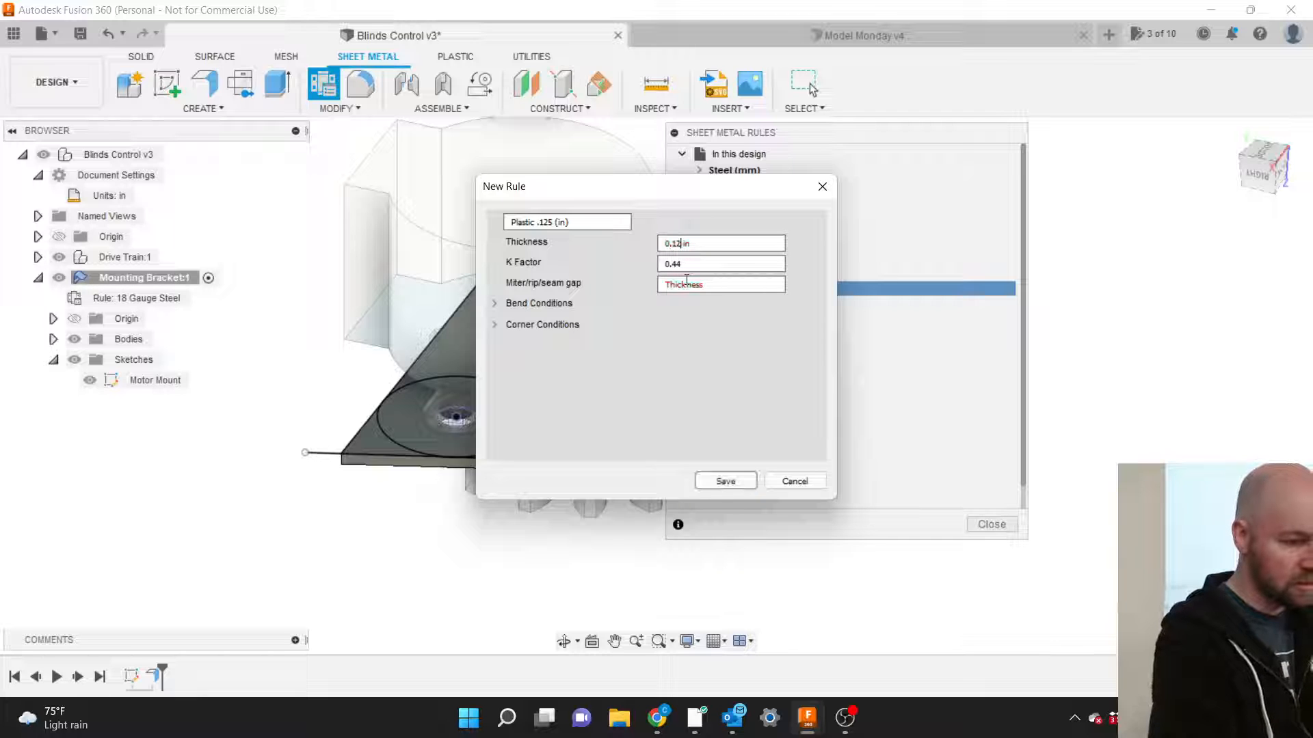
type("5")
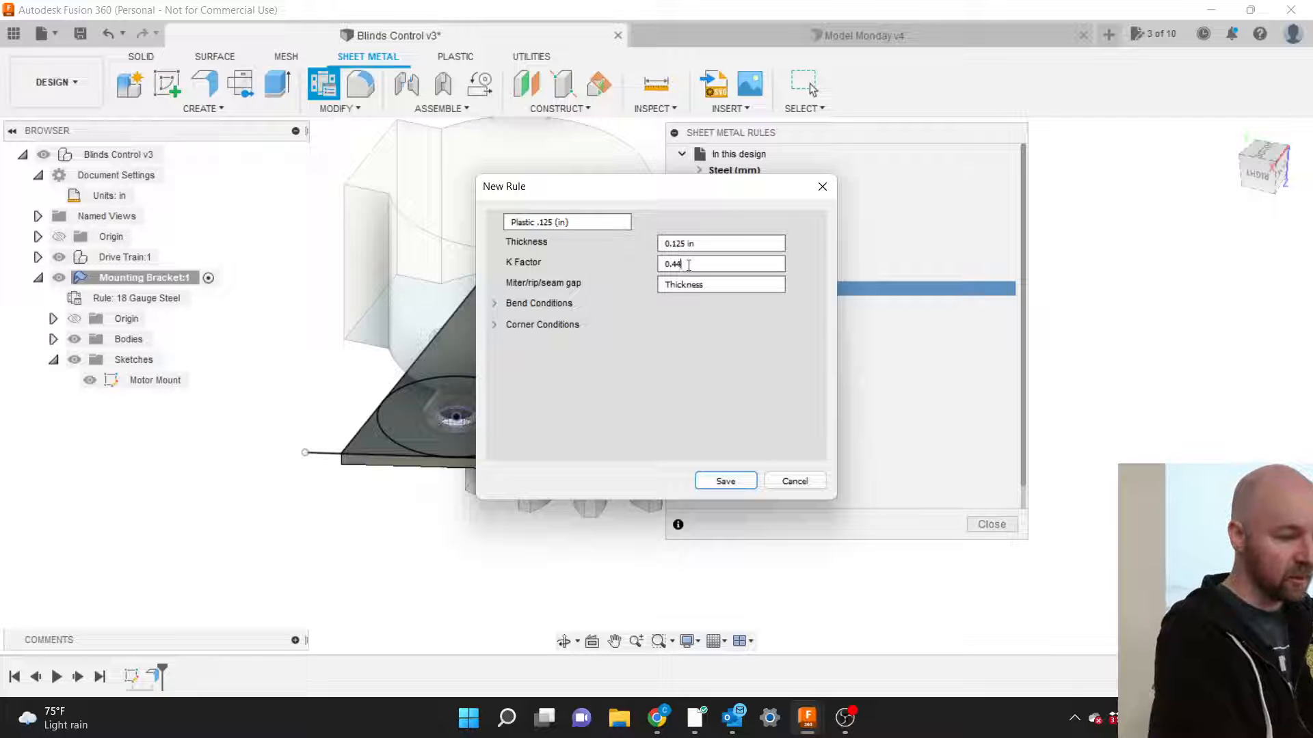
key("BackSpace")
key("BackSpace")
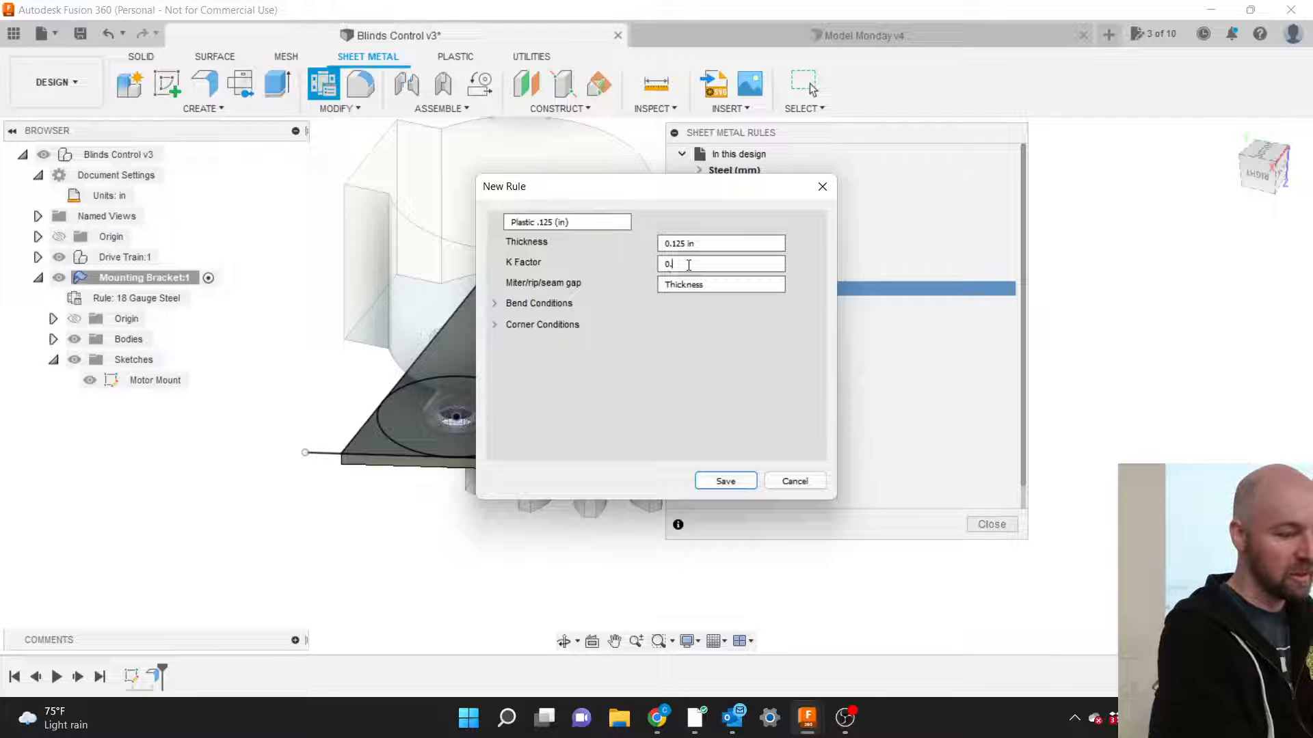
type("0625")
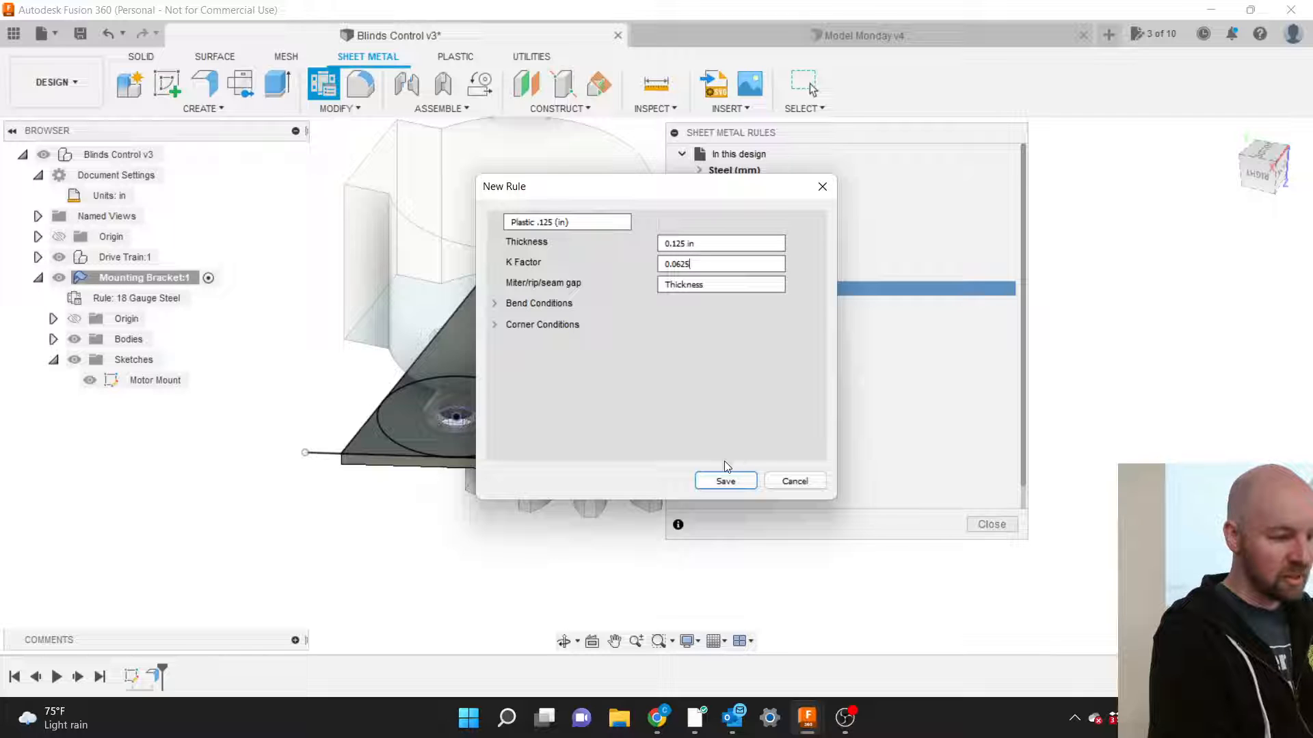
Save Plastic .125 (in) to the library, collapse it, and close the rules manager.
left_click(725, 481)
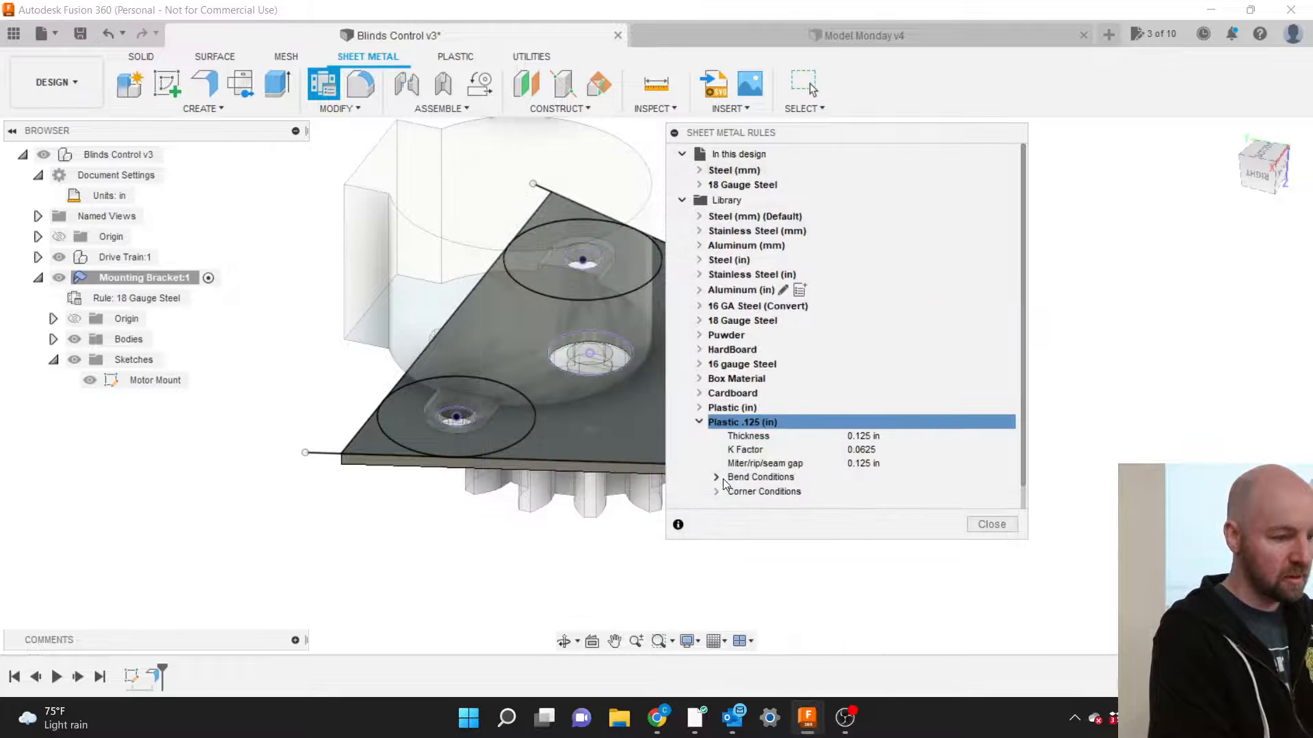
left_click(700, 422)
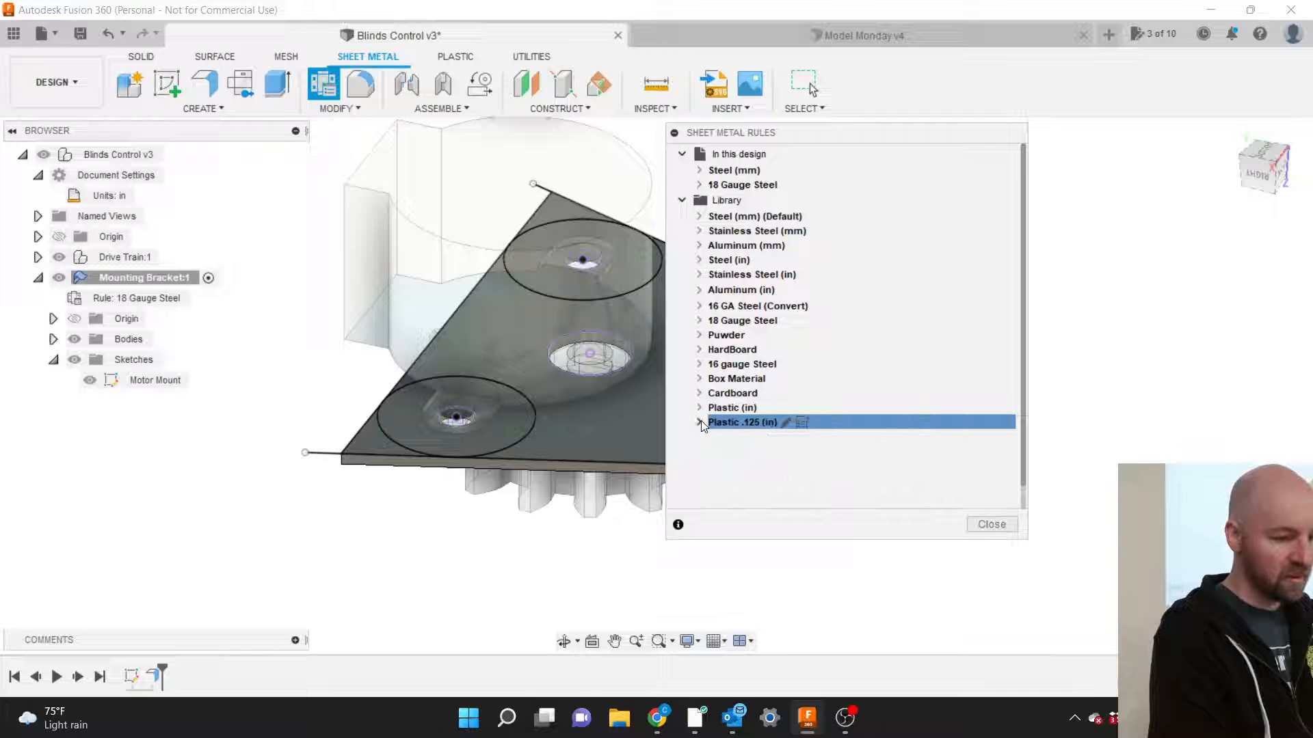
left_click(992, 525)
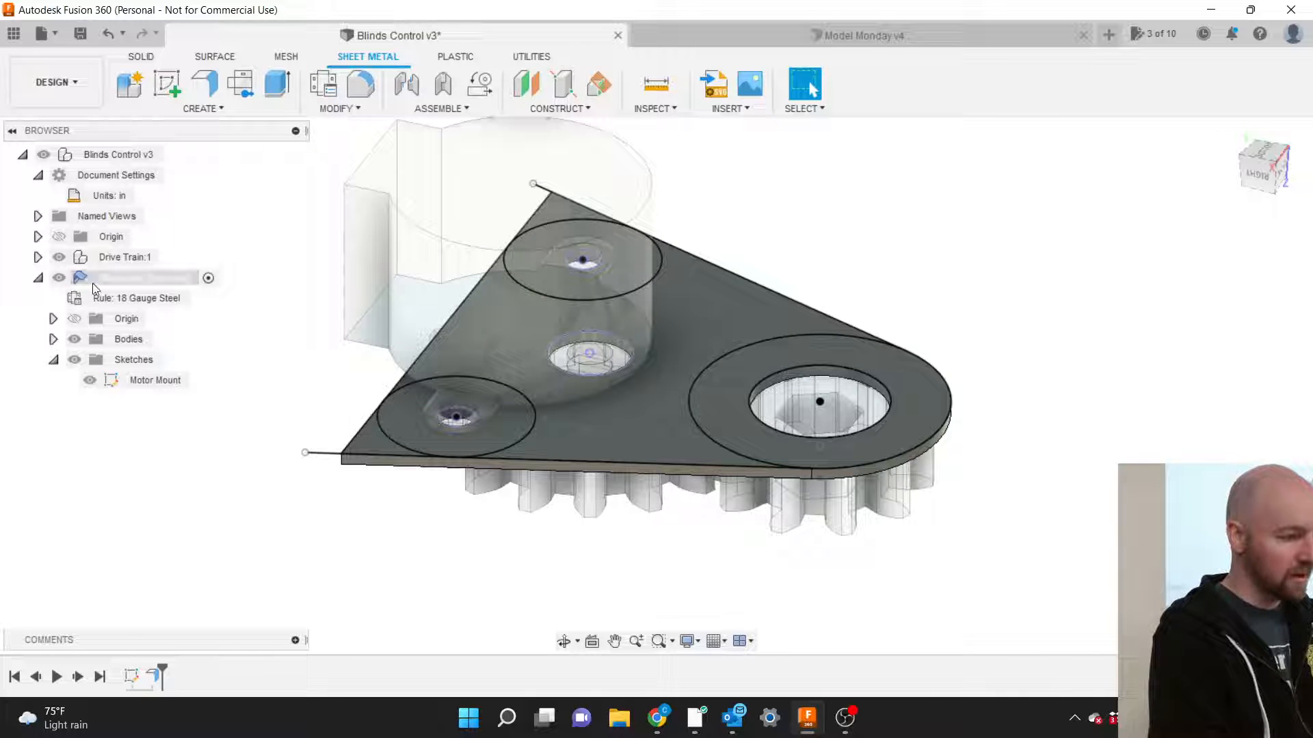
mouse_move(131, 302)
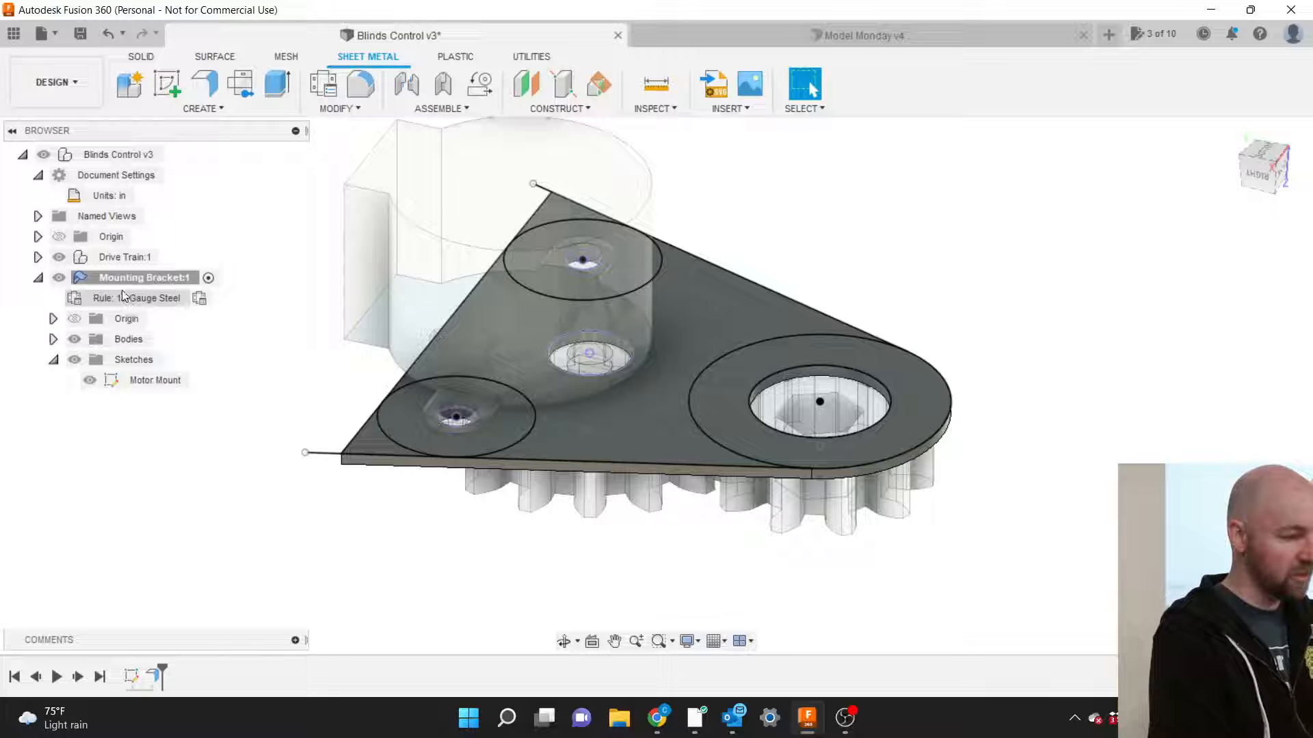
Switch the bracket from 18 Gauge Steel to the Plastic .125 (in) rule.
left_click(199, 299)
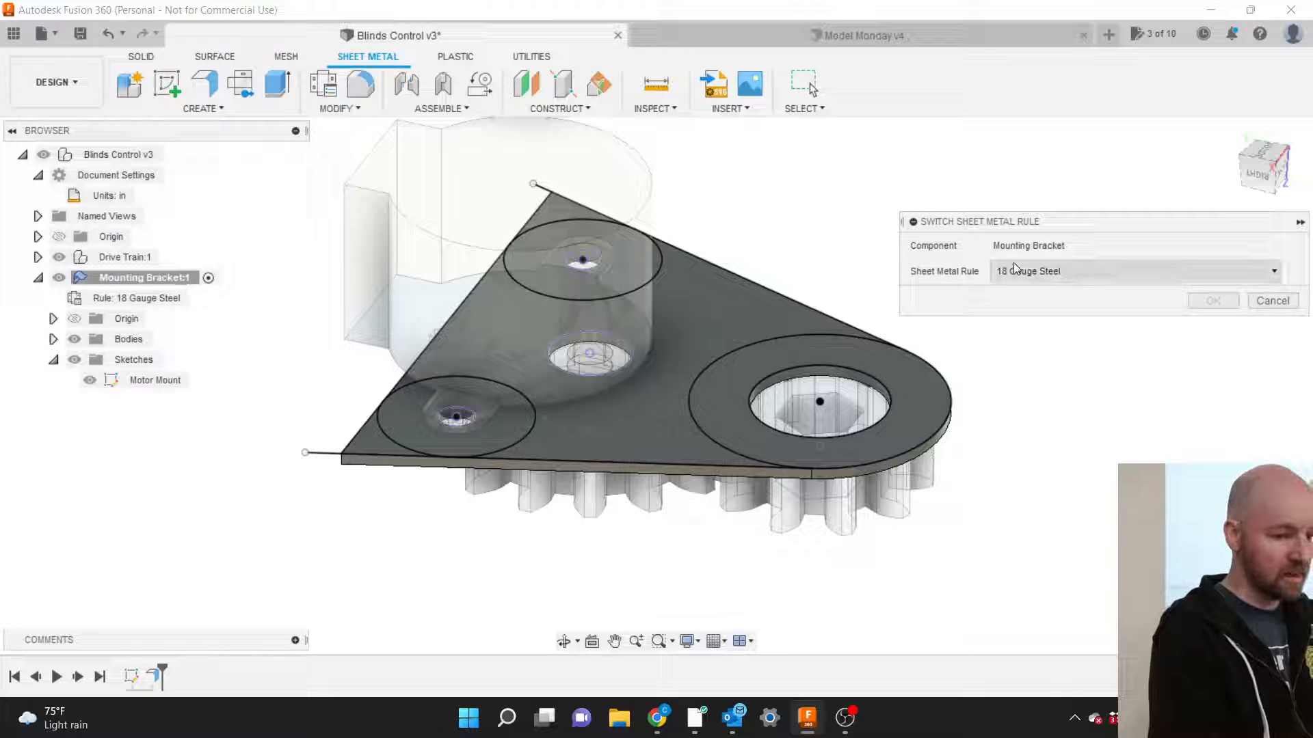
left_click(1038, 276)
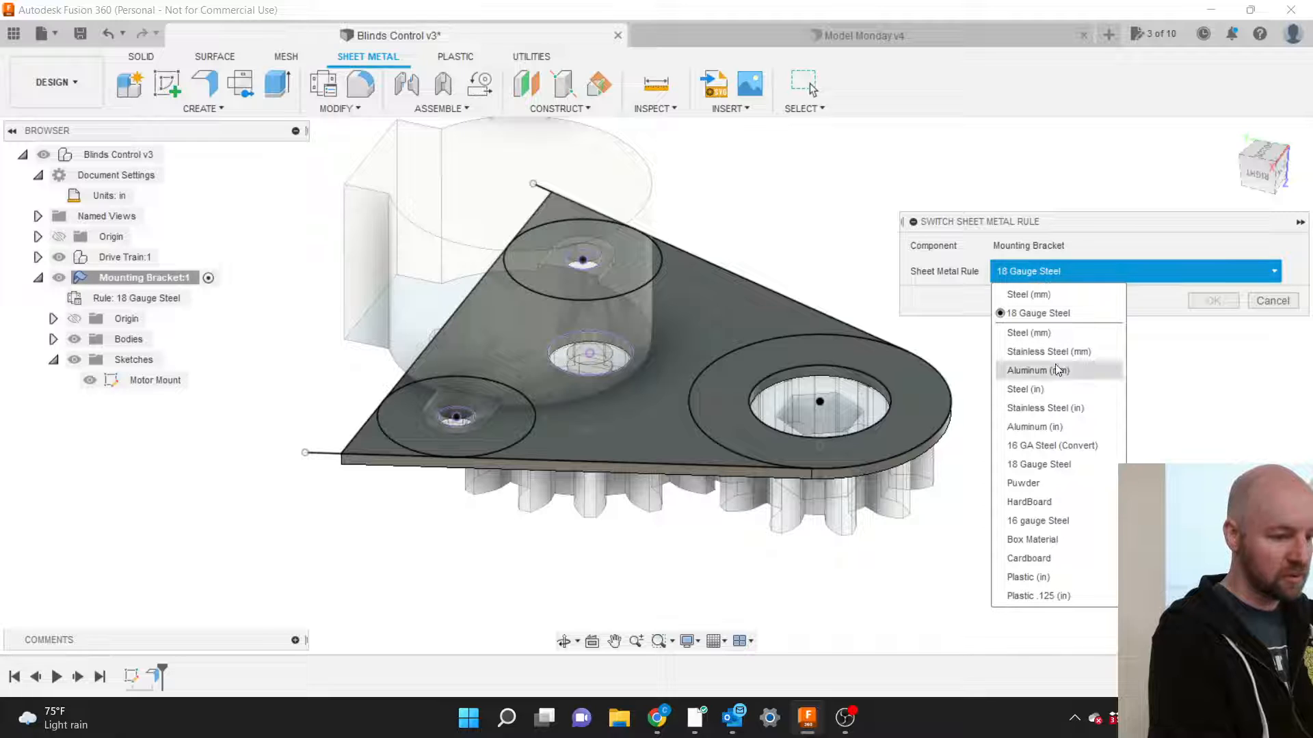
left_click(1061, 596)
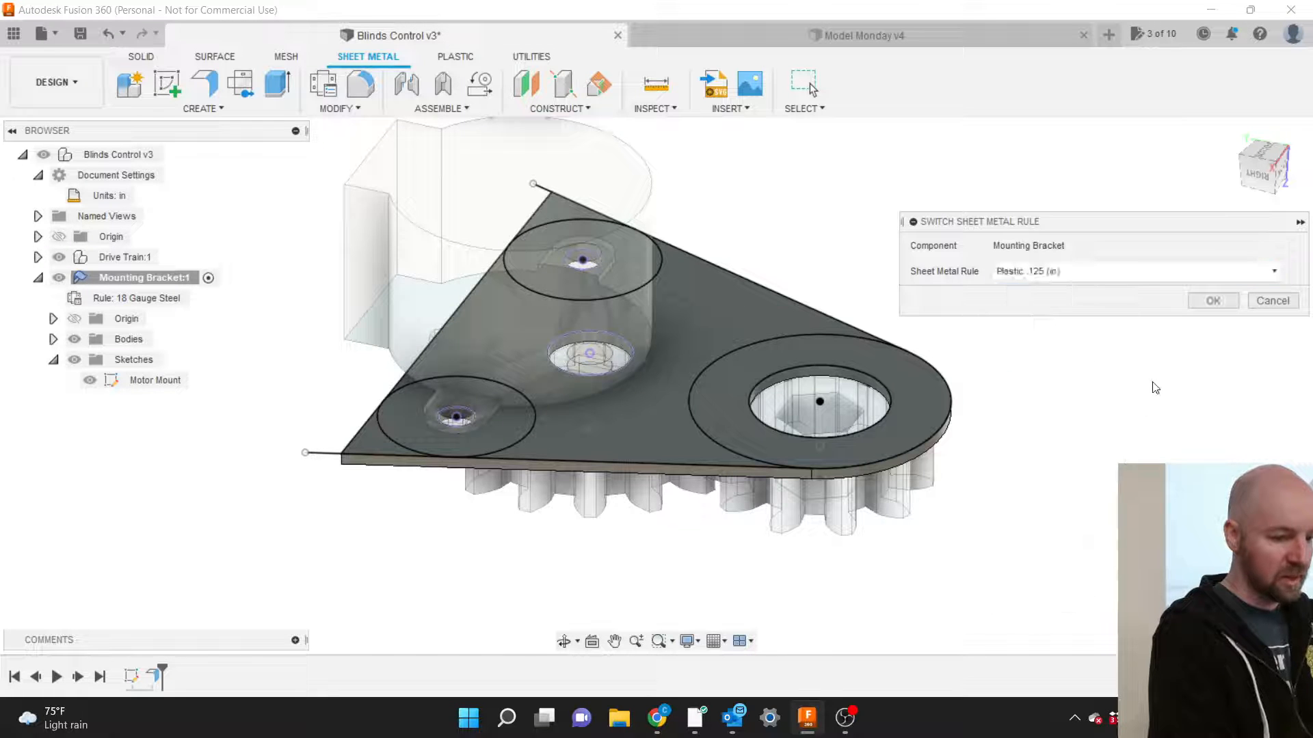
left_click(1206, 302)
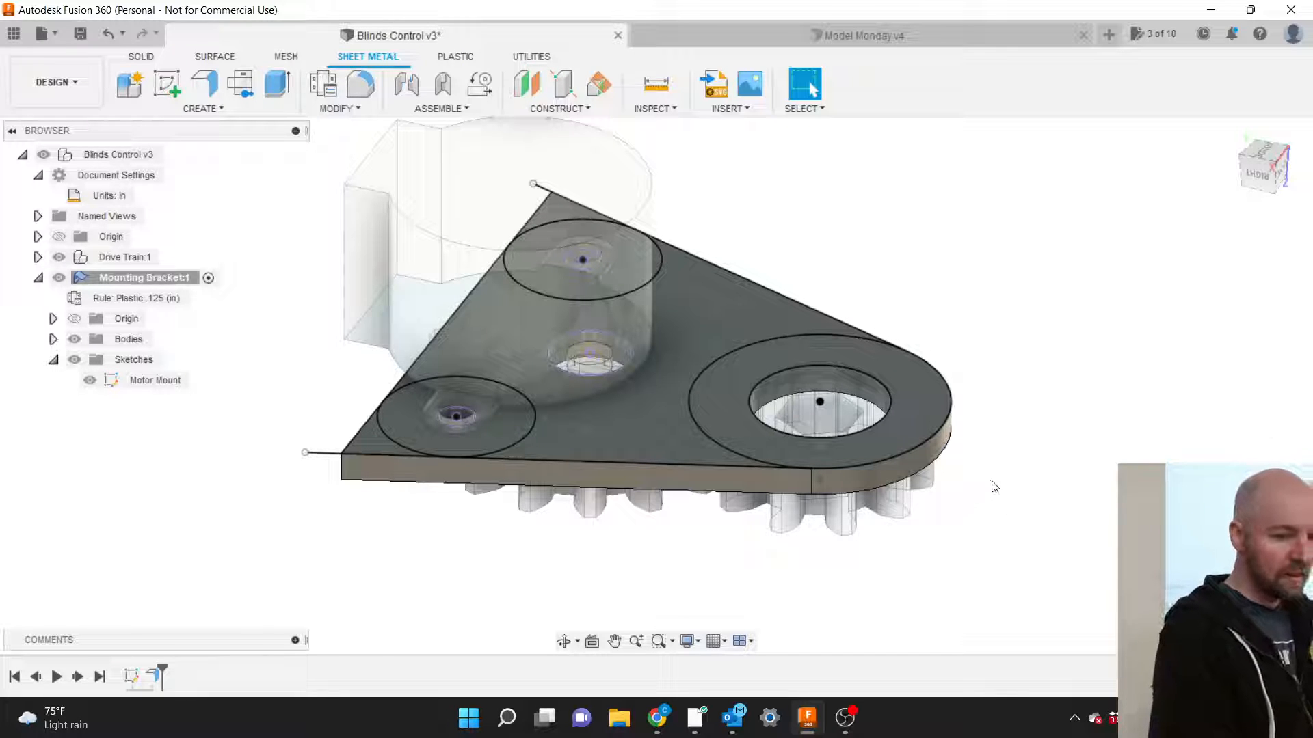
Hide the Motor Mount sketch and orbit to view the 0.125 in plastic plate's underside.
scroll(1010, 484, "down", 1)
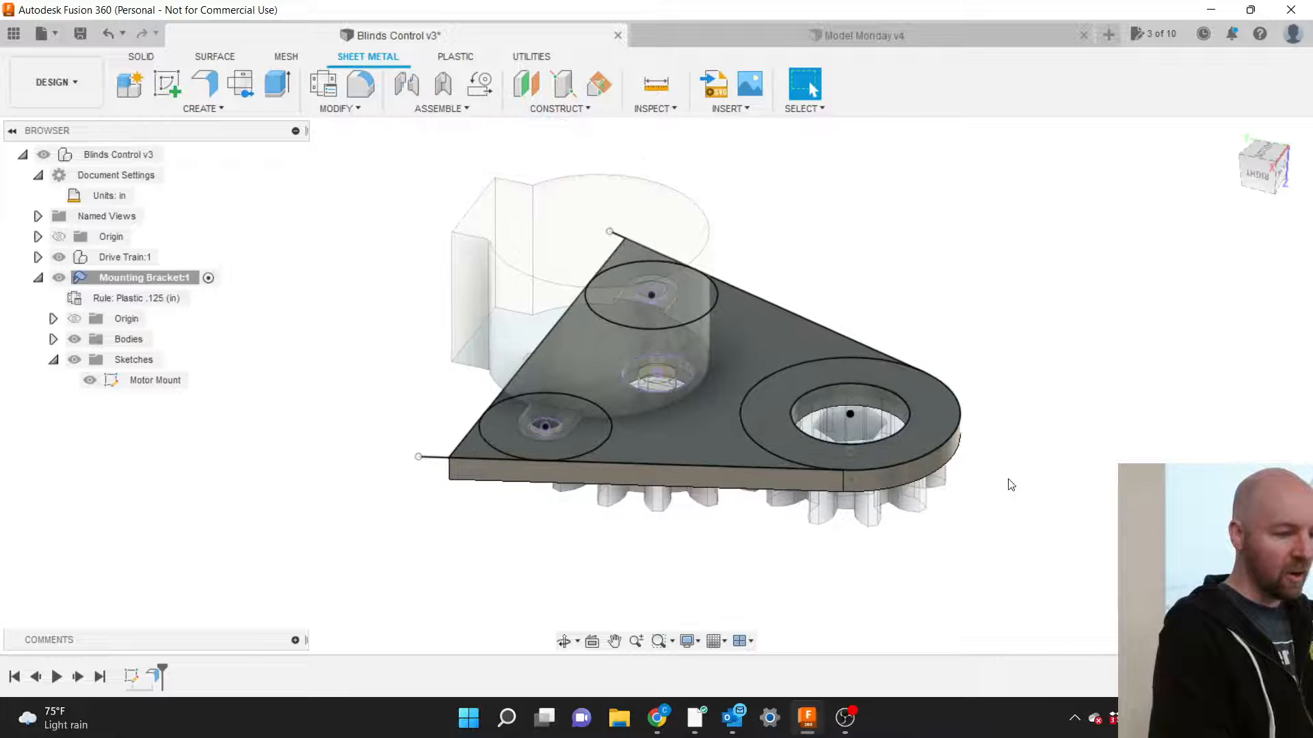
left_click(90, 380)
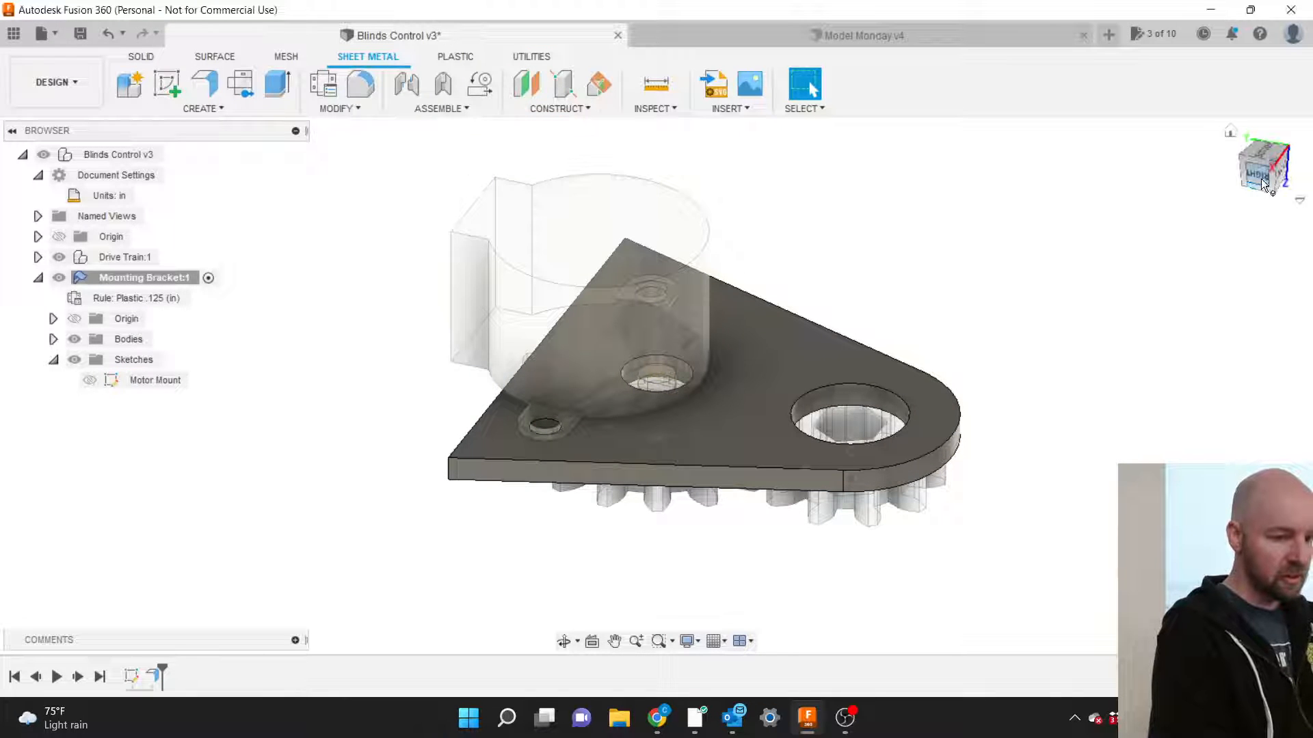
mouse_move(1261, 178)
left_mouse_down()
mouse_move(1242, 177)
mouse_move(1265, 96)
mouse_move(1268, 162)
mouse_move(1288, 159)
mouse_move(1278, 159)
left_mouse_up()
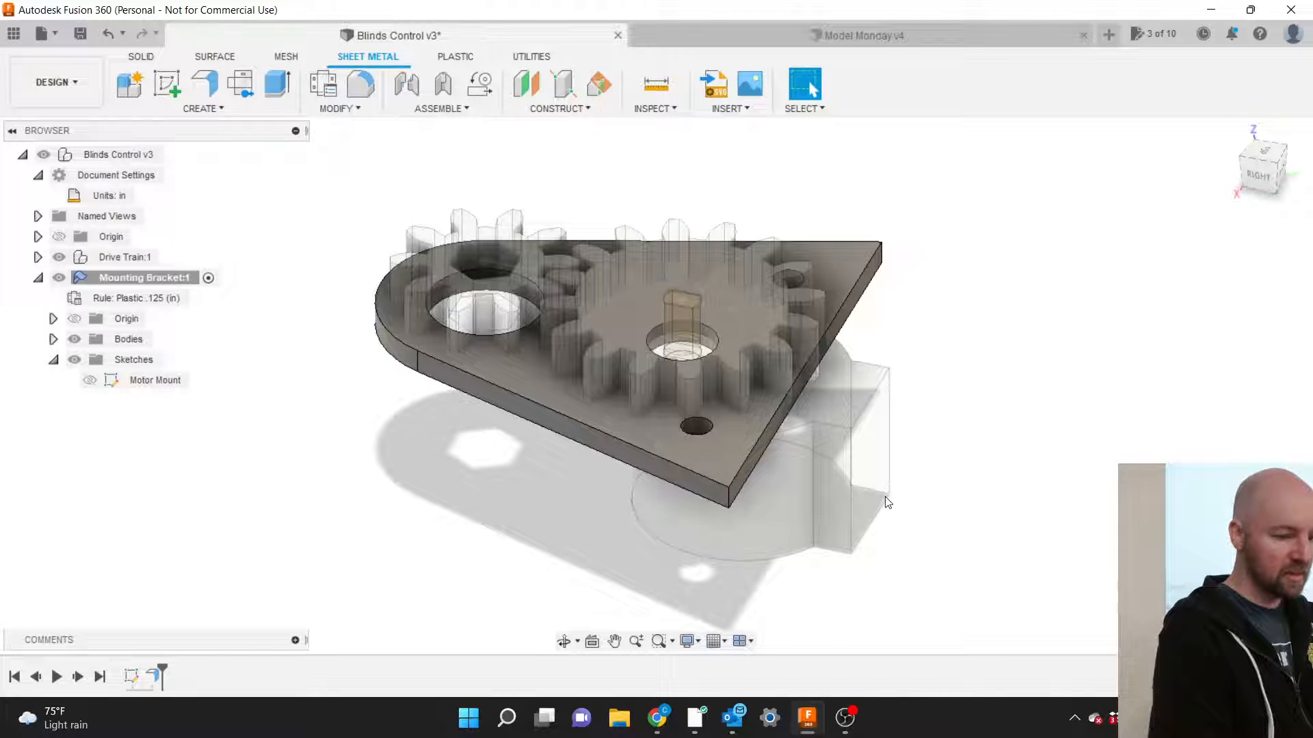
scroll(886, 498, "down", 1)
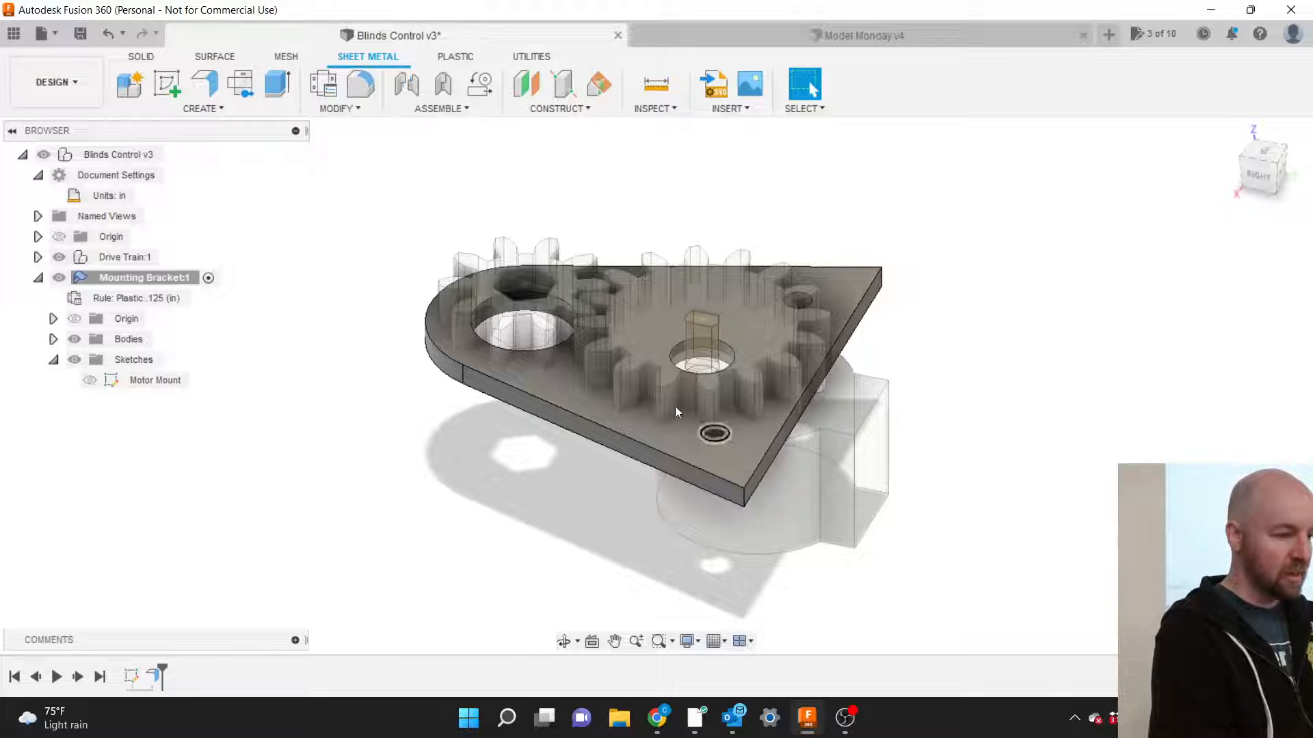
left_click(212, 111)
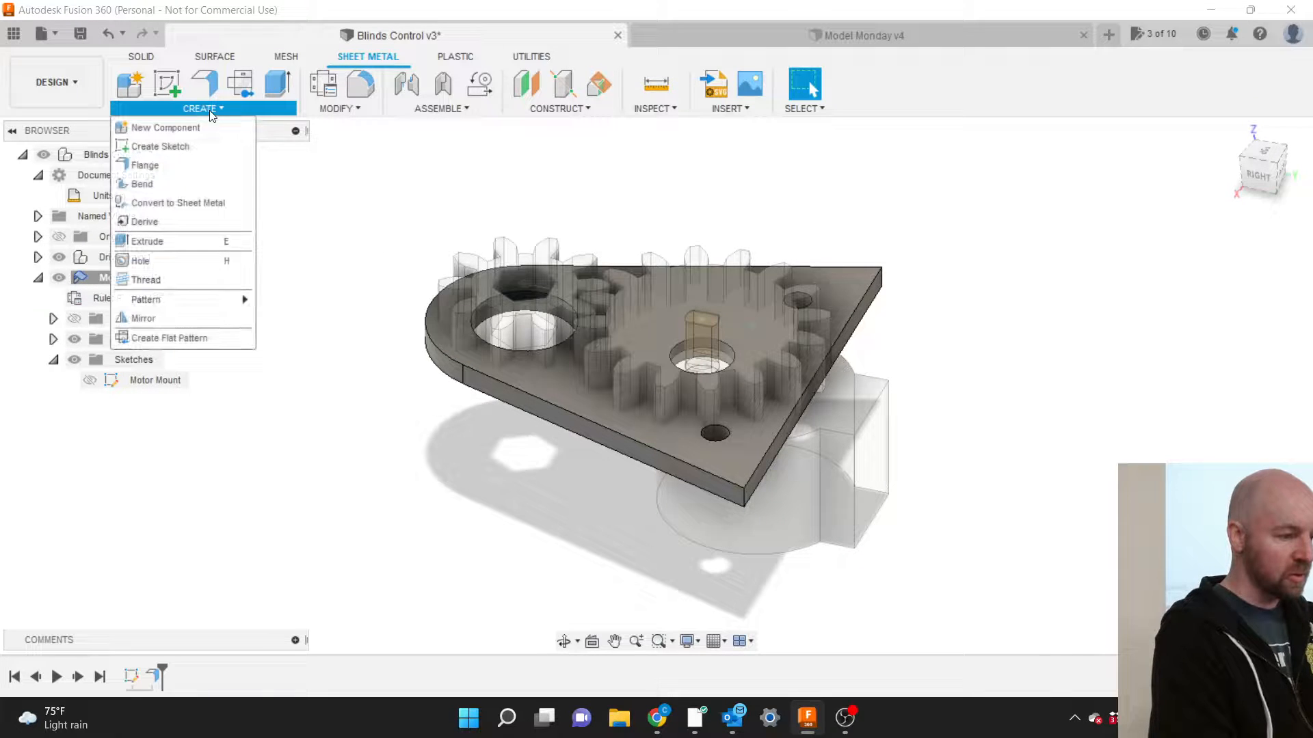
Start a flange on the plate's straight edge and pull the wall upward.
left_click(151, 165)
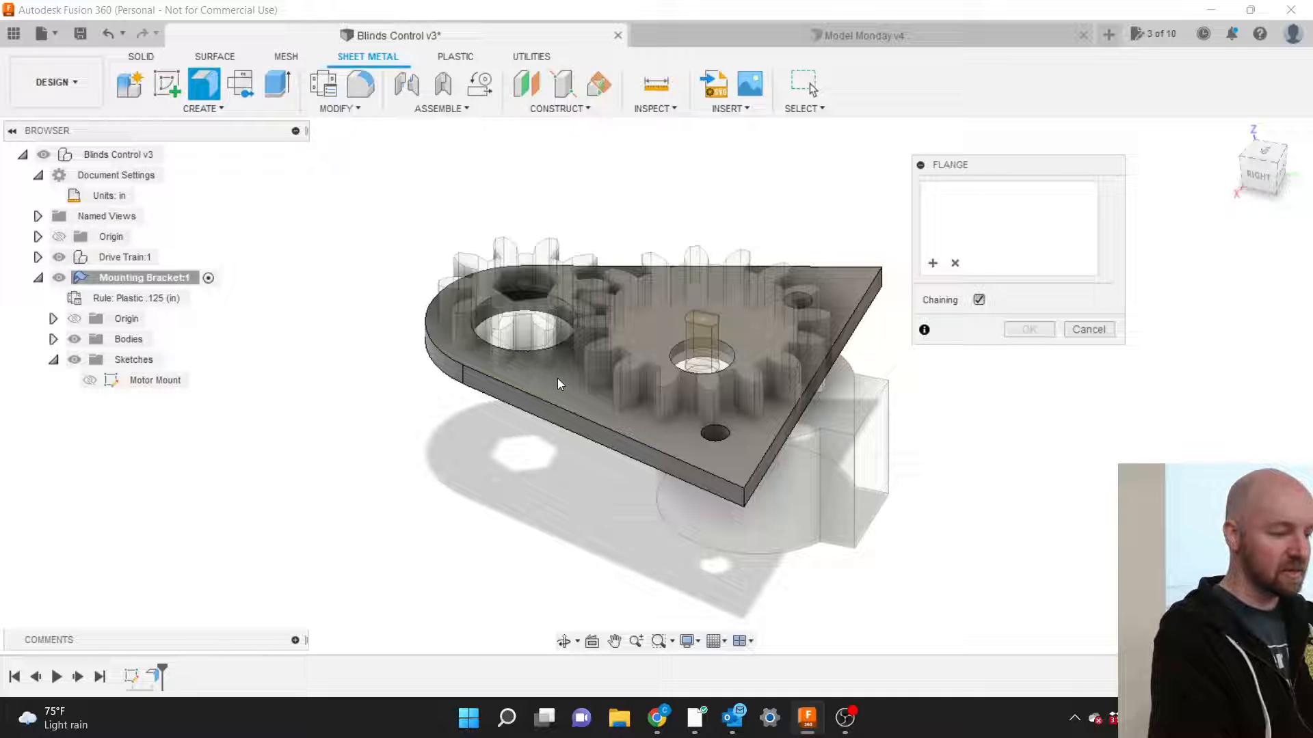
left_click(767, 453)
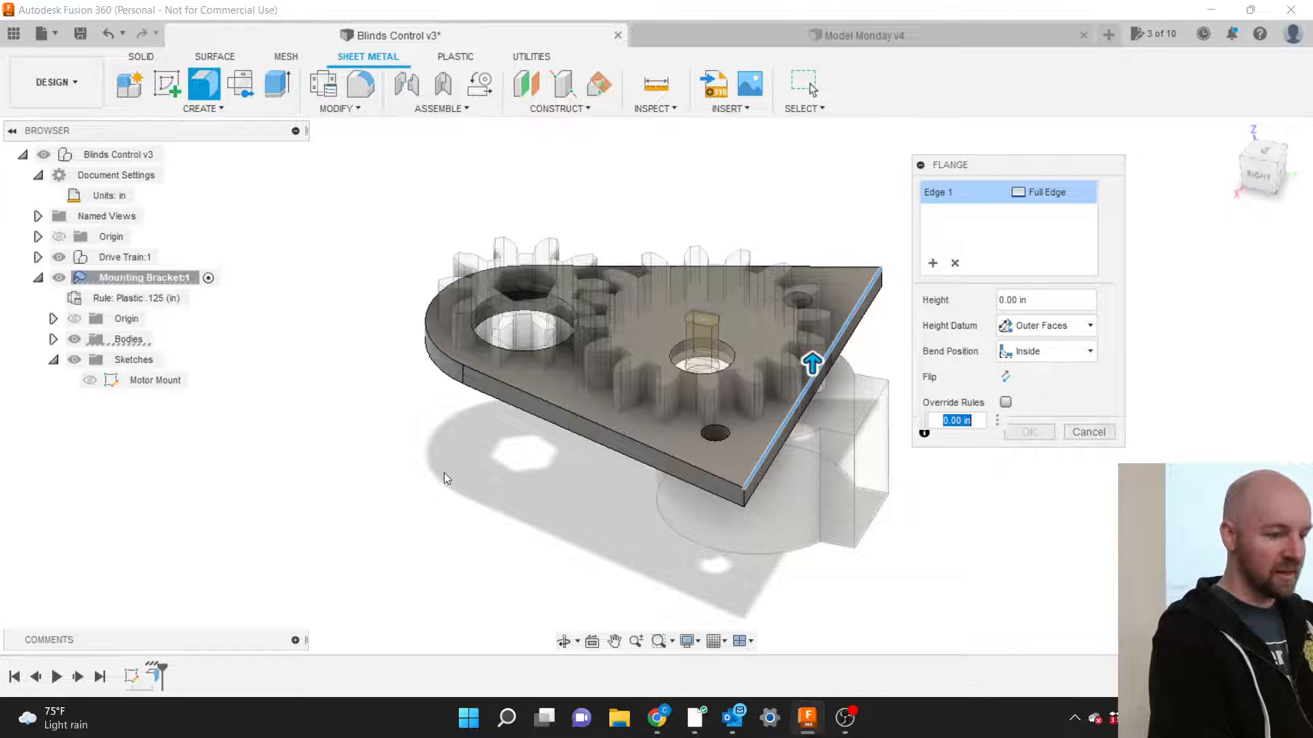
scroll(439, 473, "down", 2)
scroll(438, 473, "down", 1)
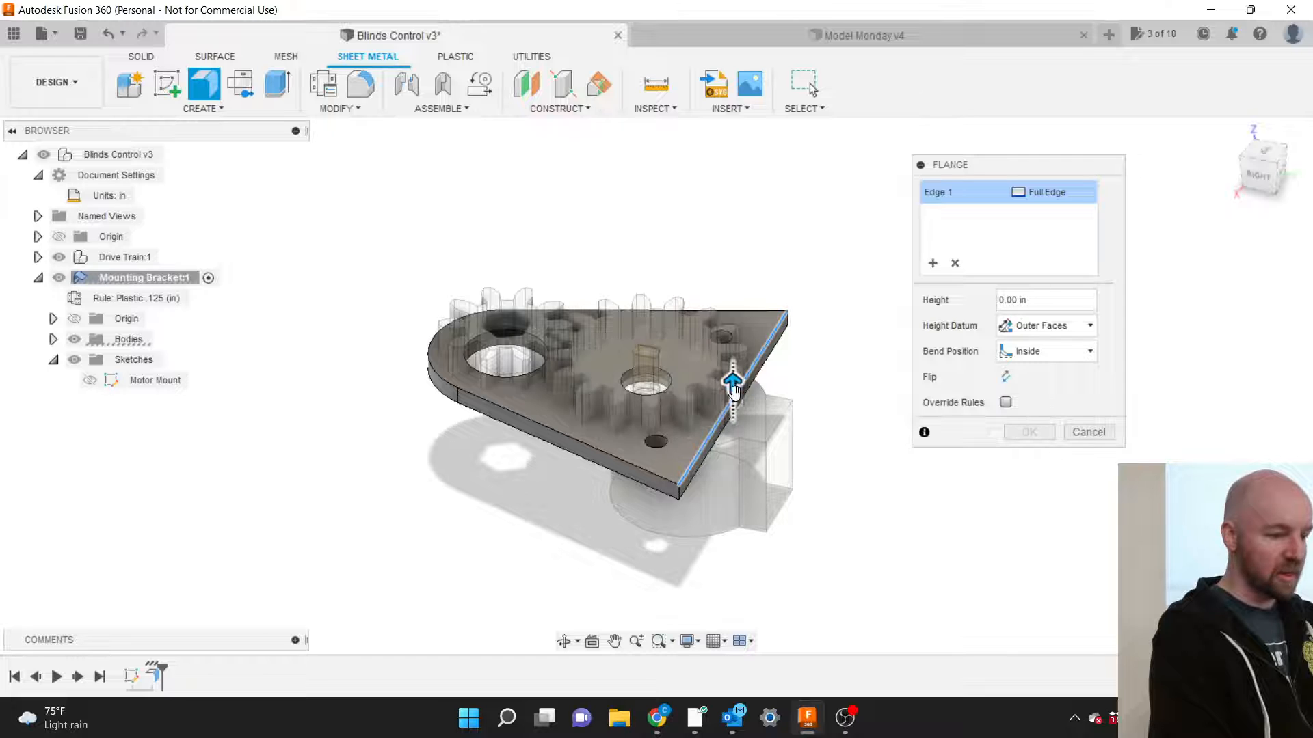
left_click_drag(733, 384, 732, 265)
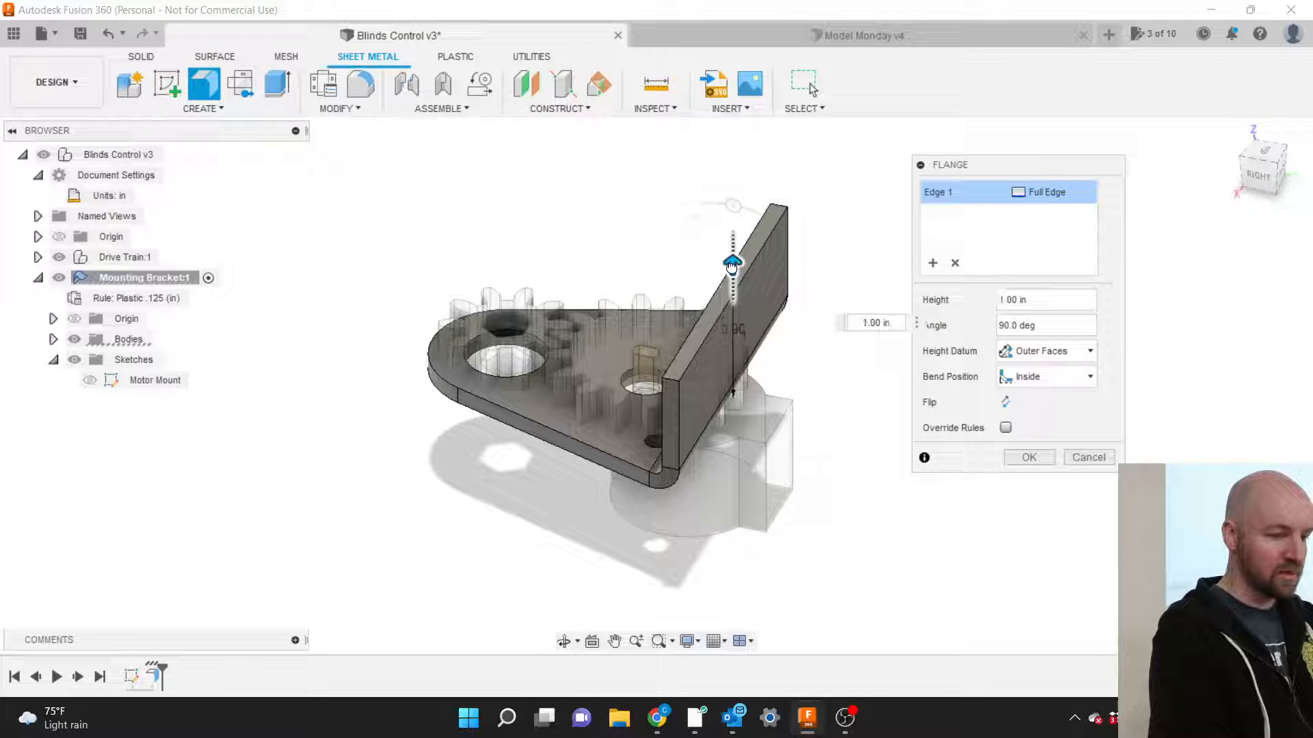
left_click(1258, 177)
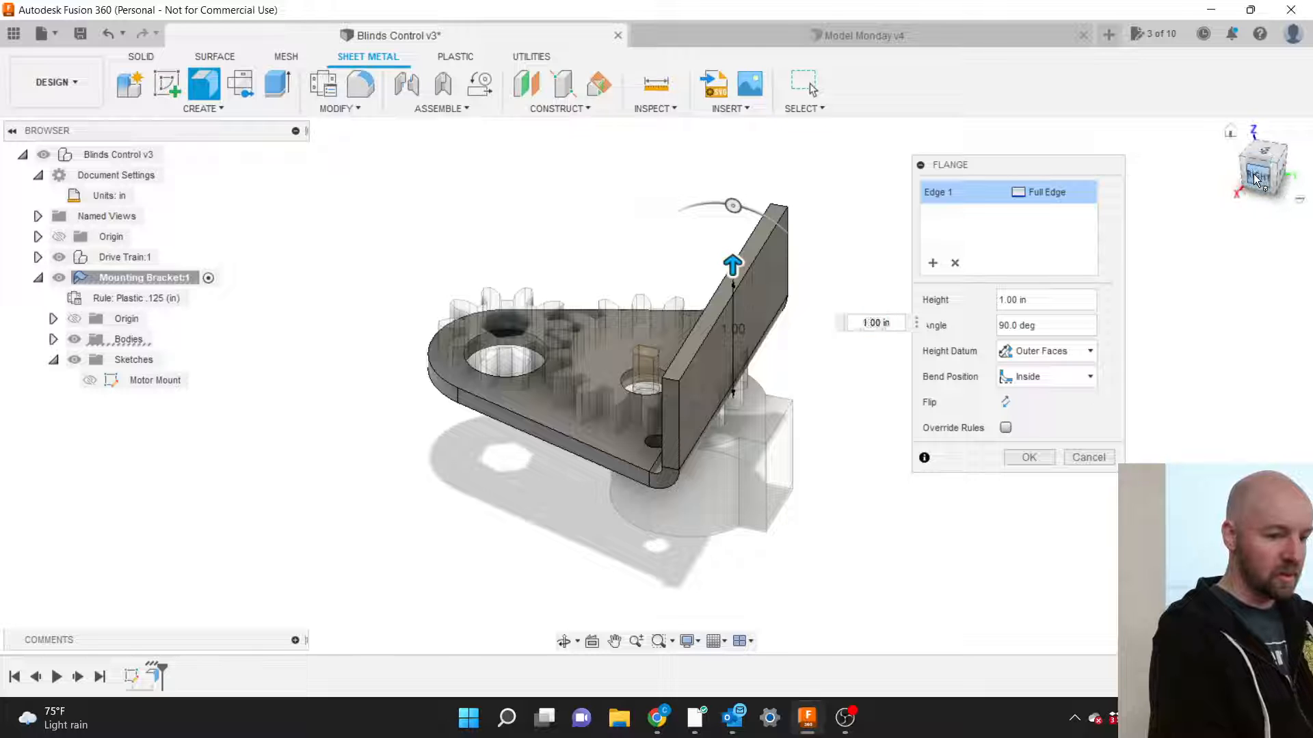
scroll(759, 364, "up", 3)
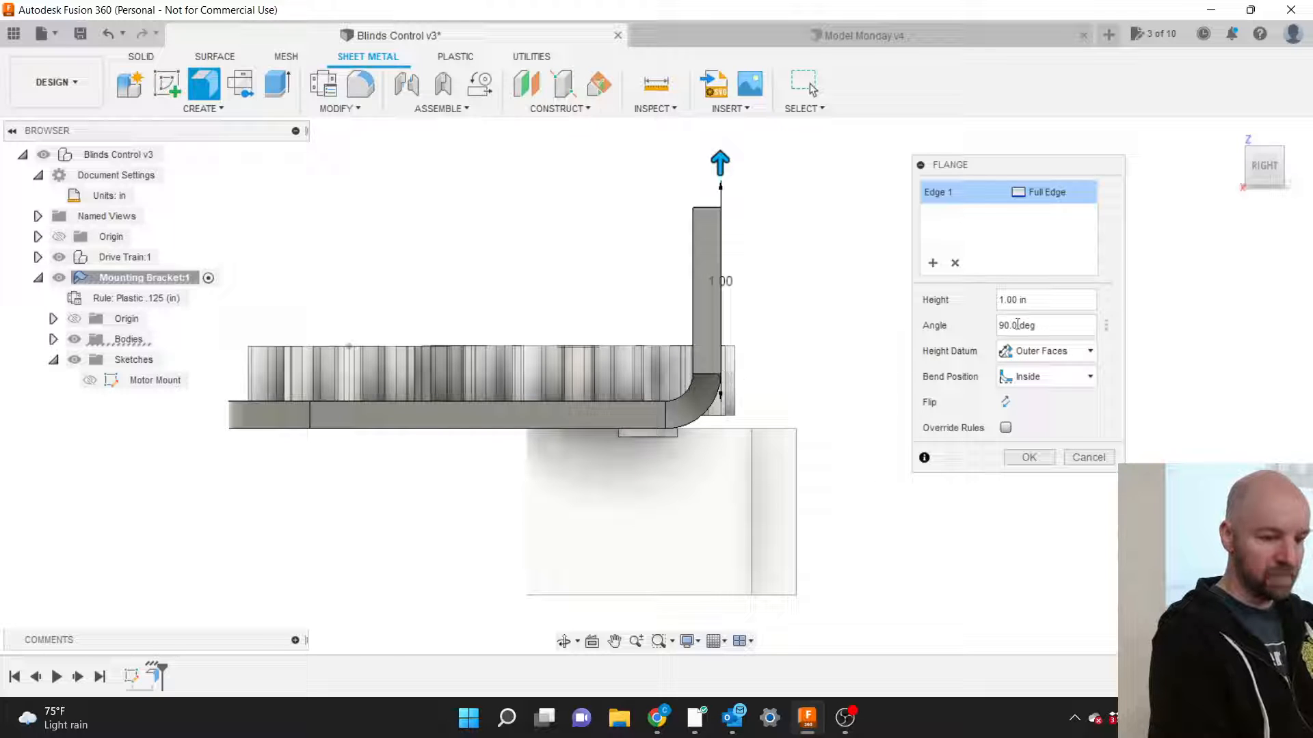
Set the flange's bend position to Outside and height to 6 in, then commit it.
left_click(1046, 380)
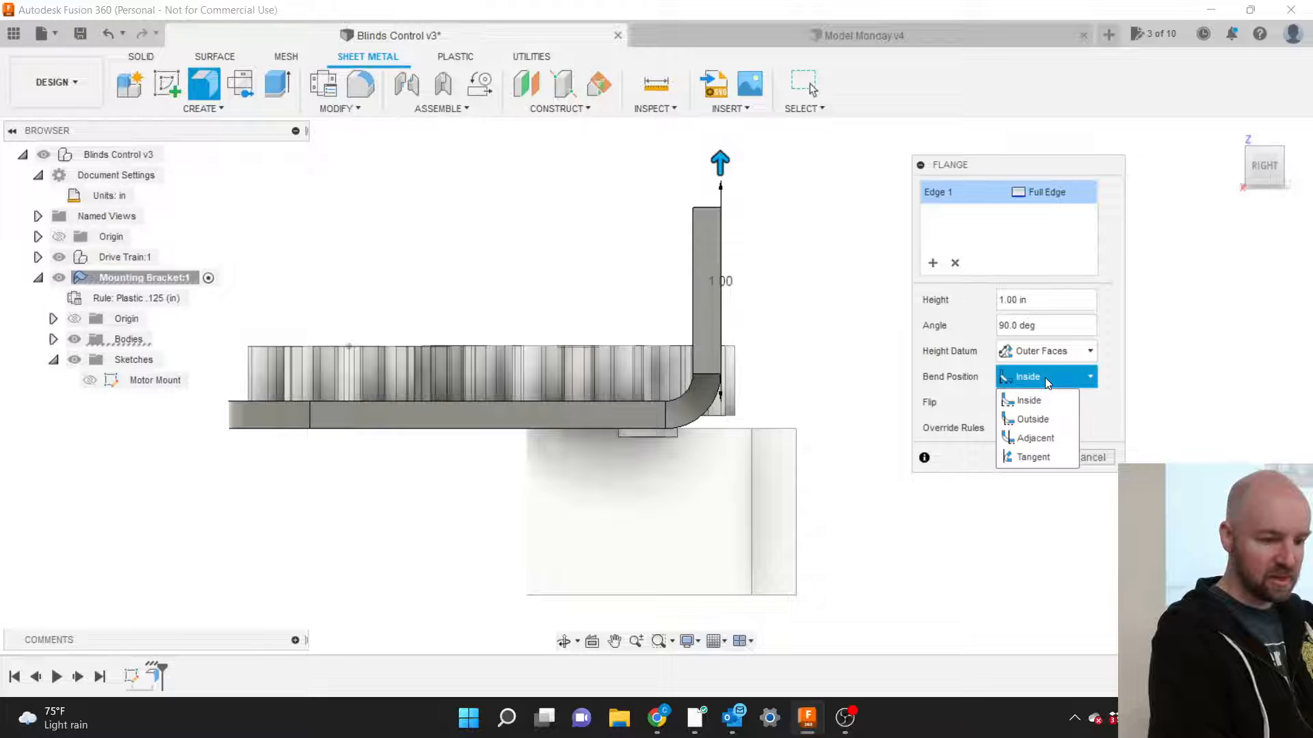
left_click(1038, 420)
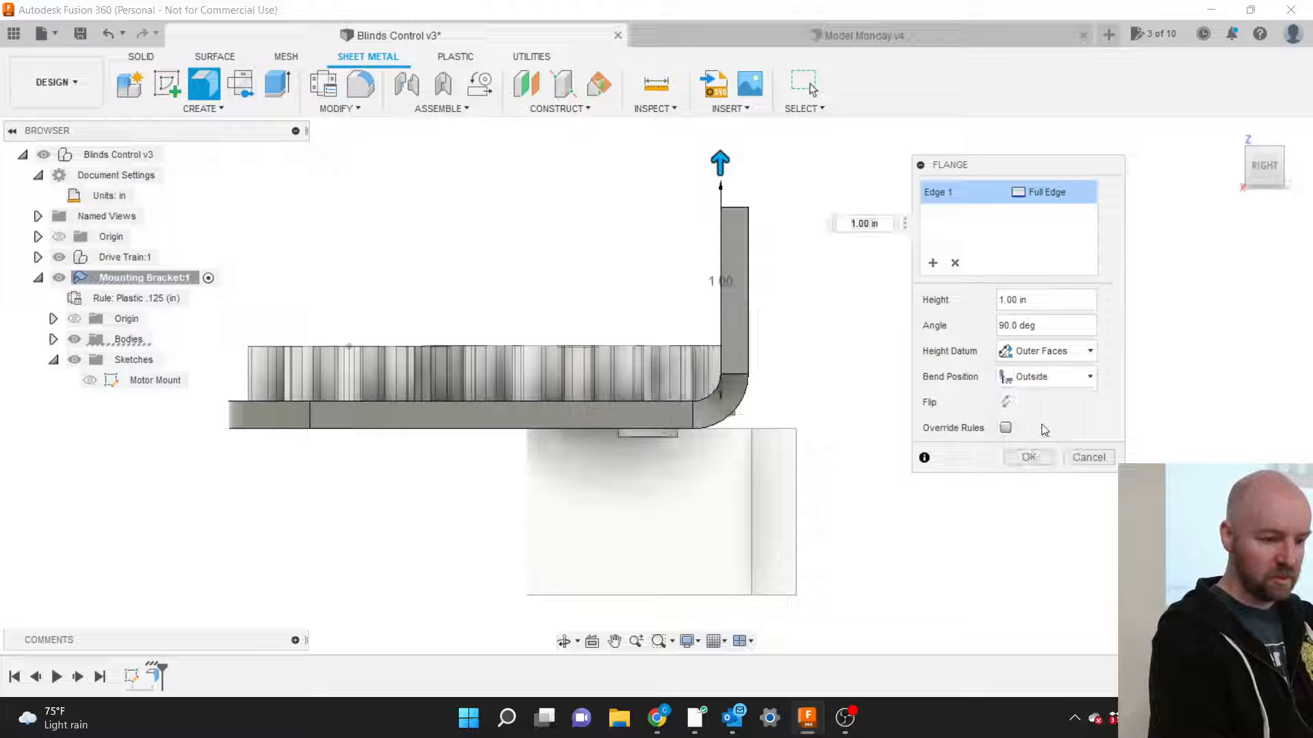
left_click_drag(1273, 162, 1226, 239)
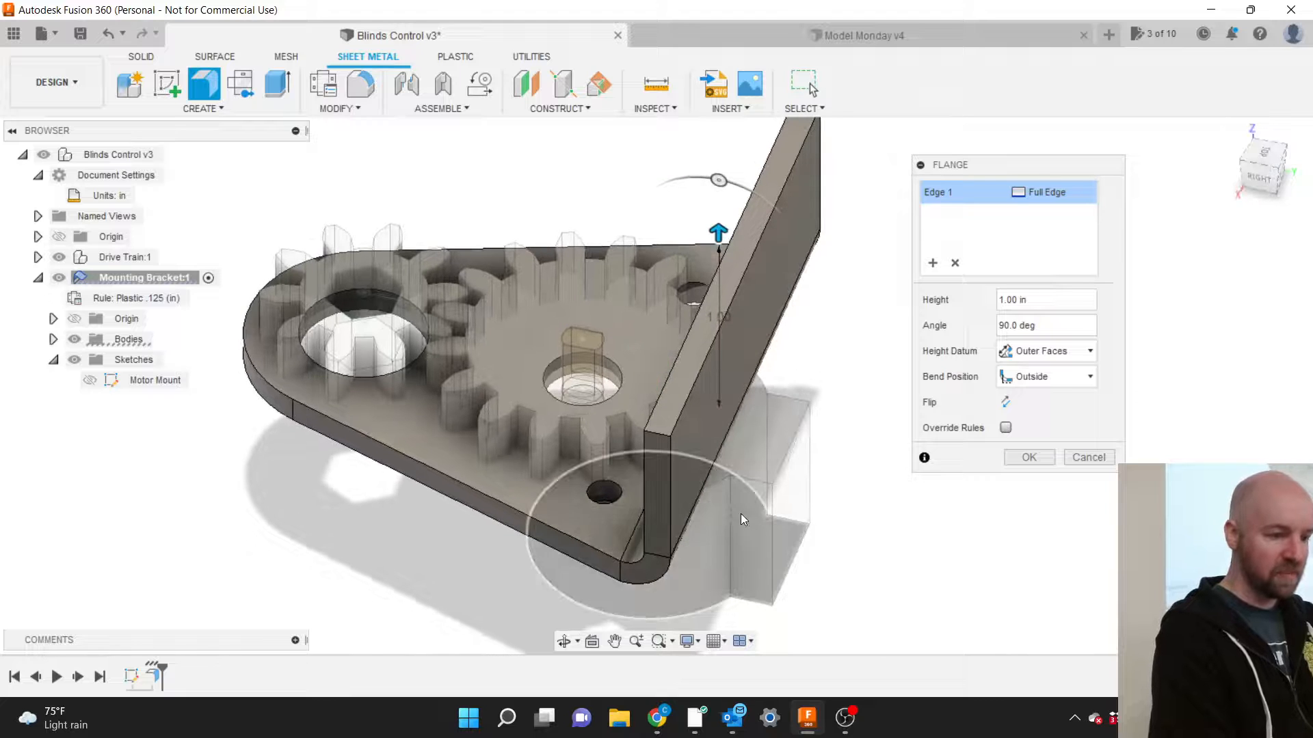
scroll(741, 514, "down", 2)
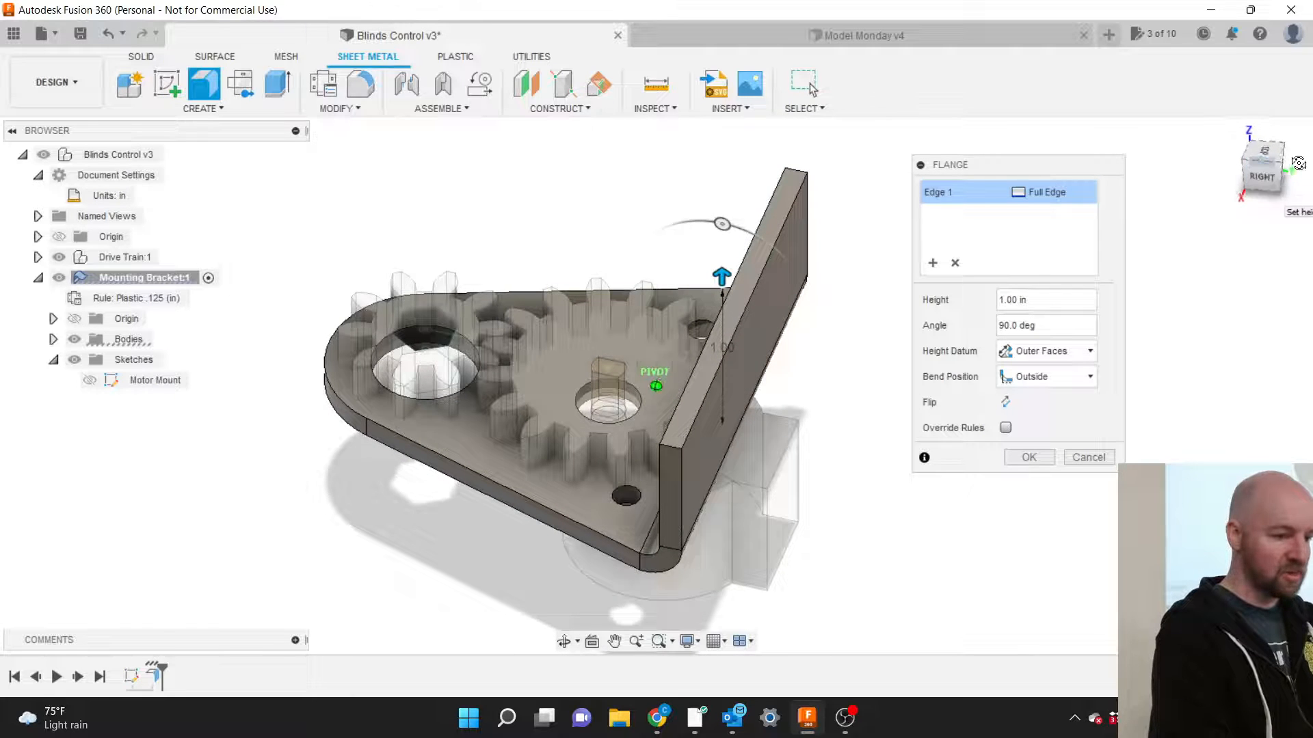
mouse_move(1298, 162)
left_mouse_down()
mouse_move(1306, 139)
mouse_move(1283, 168)
left_mouse_up()
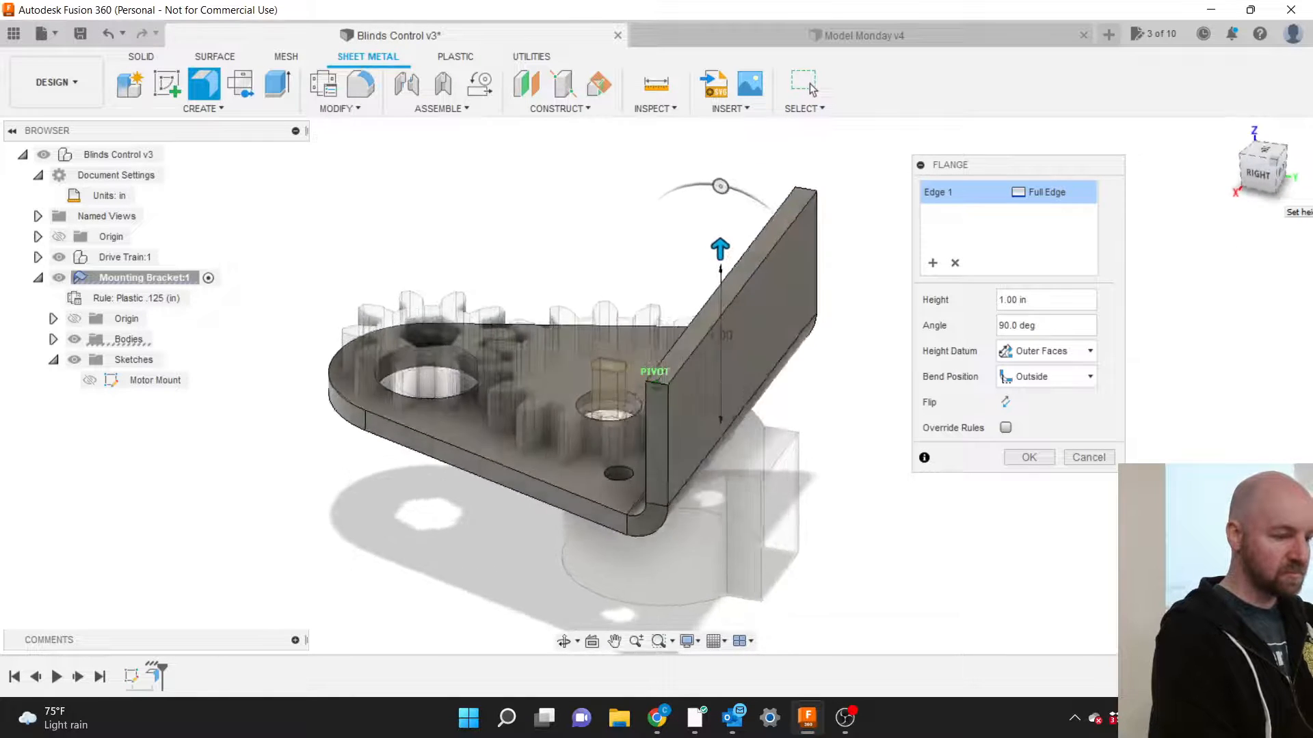
scroll(810, 540, "down", 2)
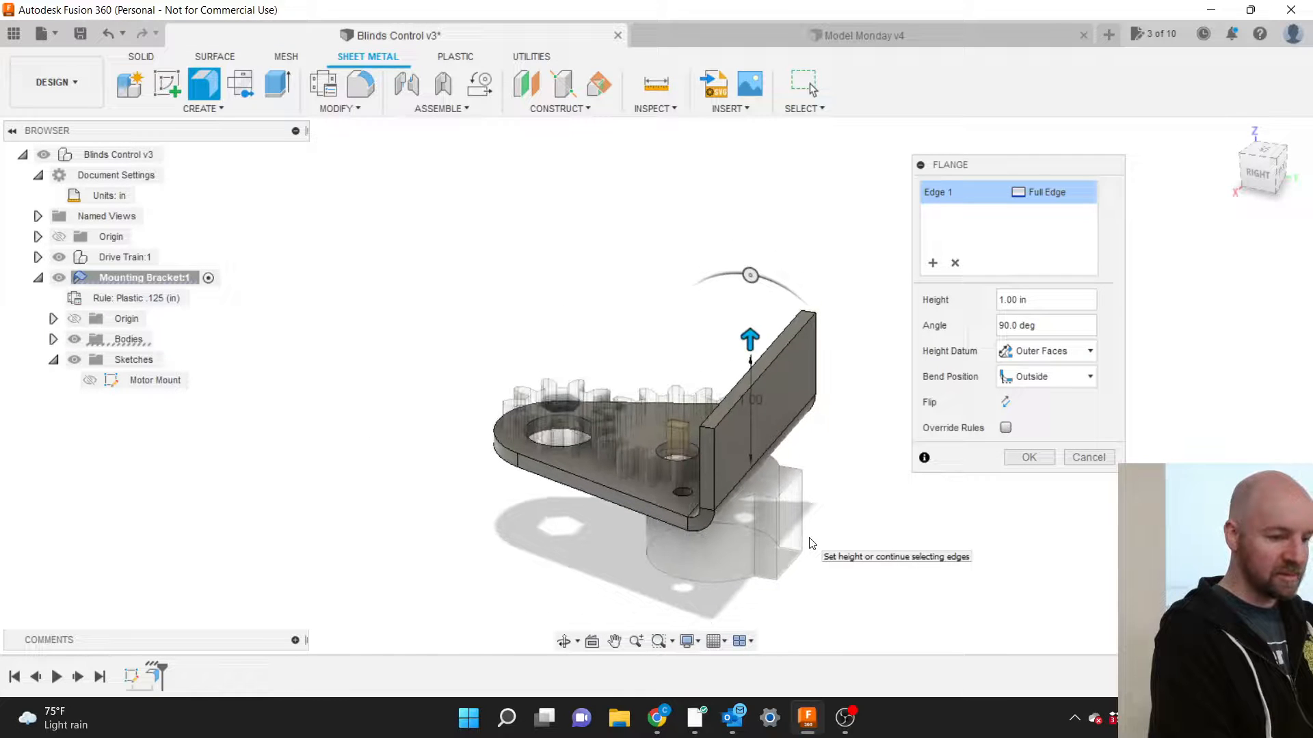
left_click_drag(750, 340, 741, 243)
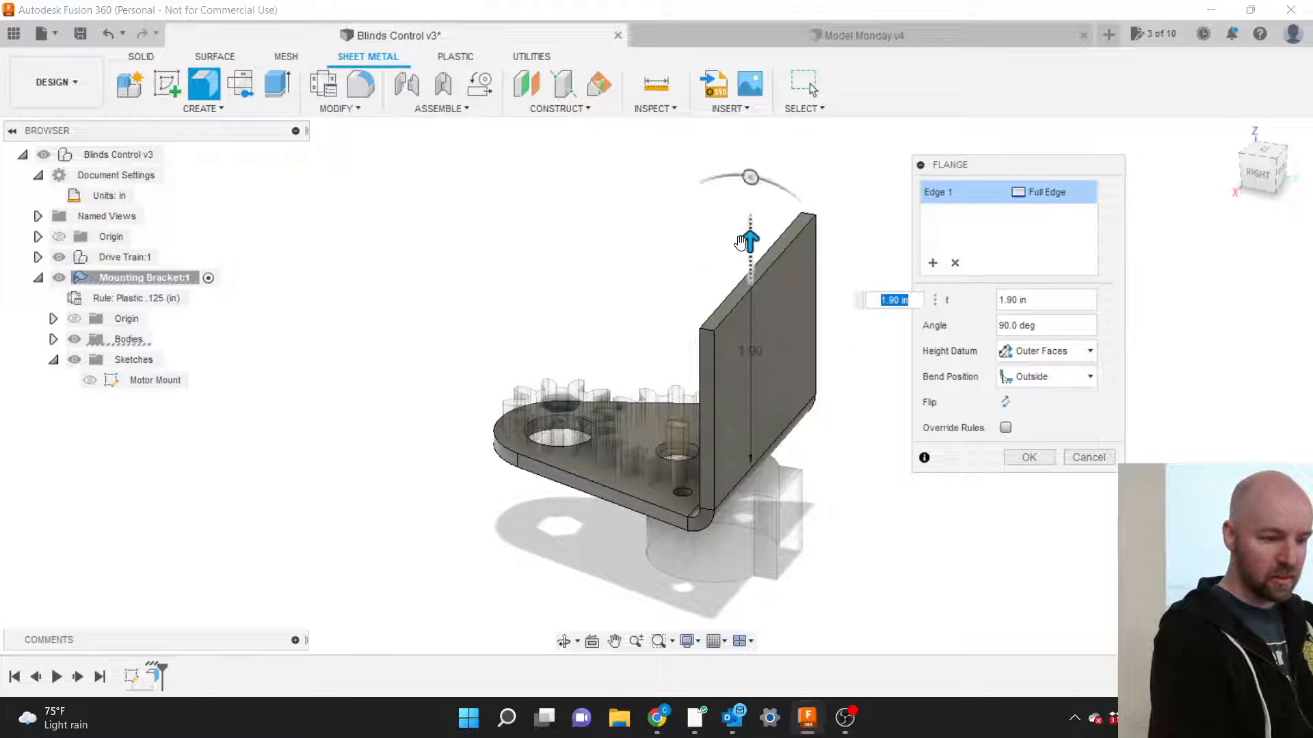
type("6")
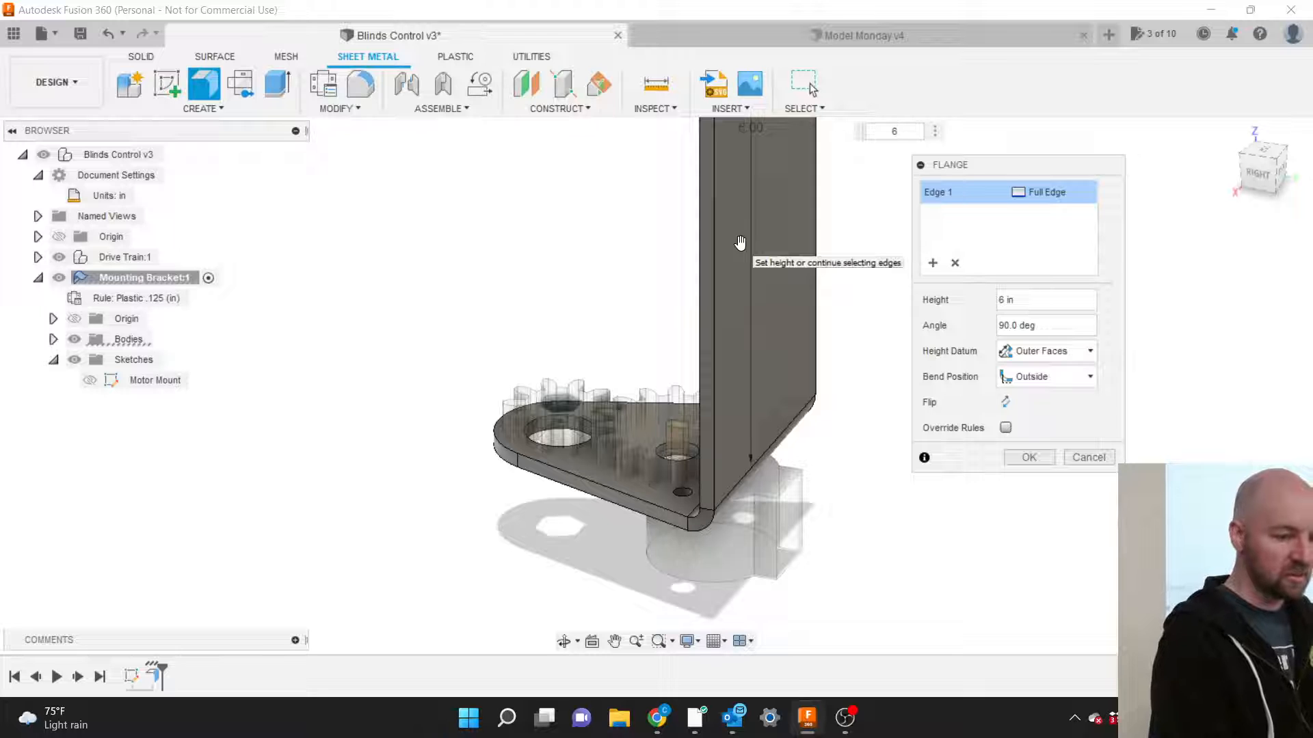
scroll(756, 528, "down", 3)
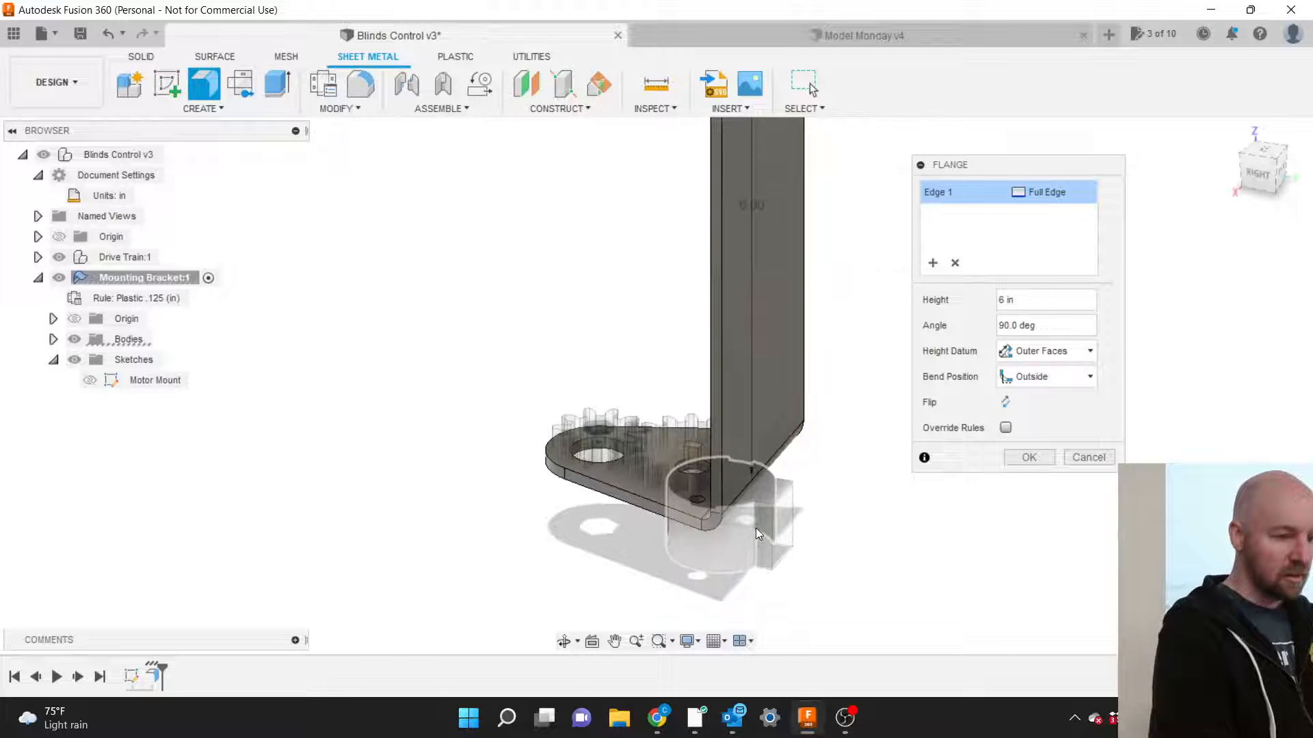
scroll(756, 527, "down", 3)
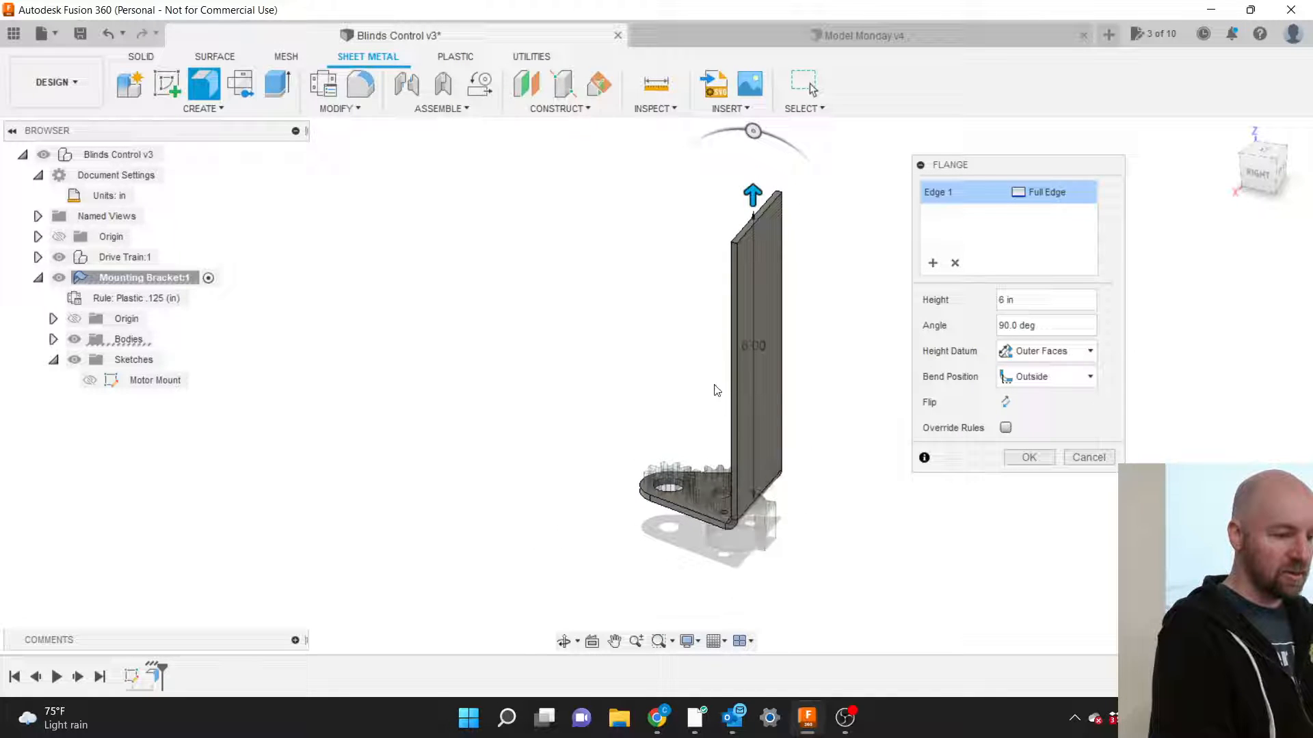
scroll(714, 376, "up", 2)
scroll(714, 376, "up", 1)
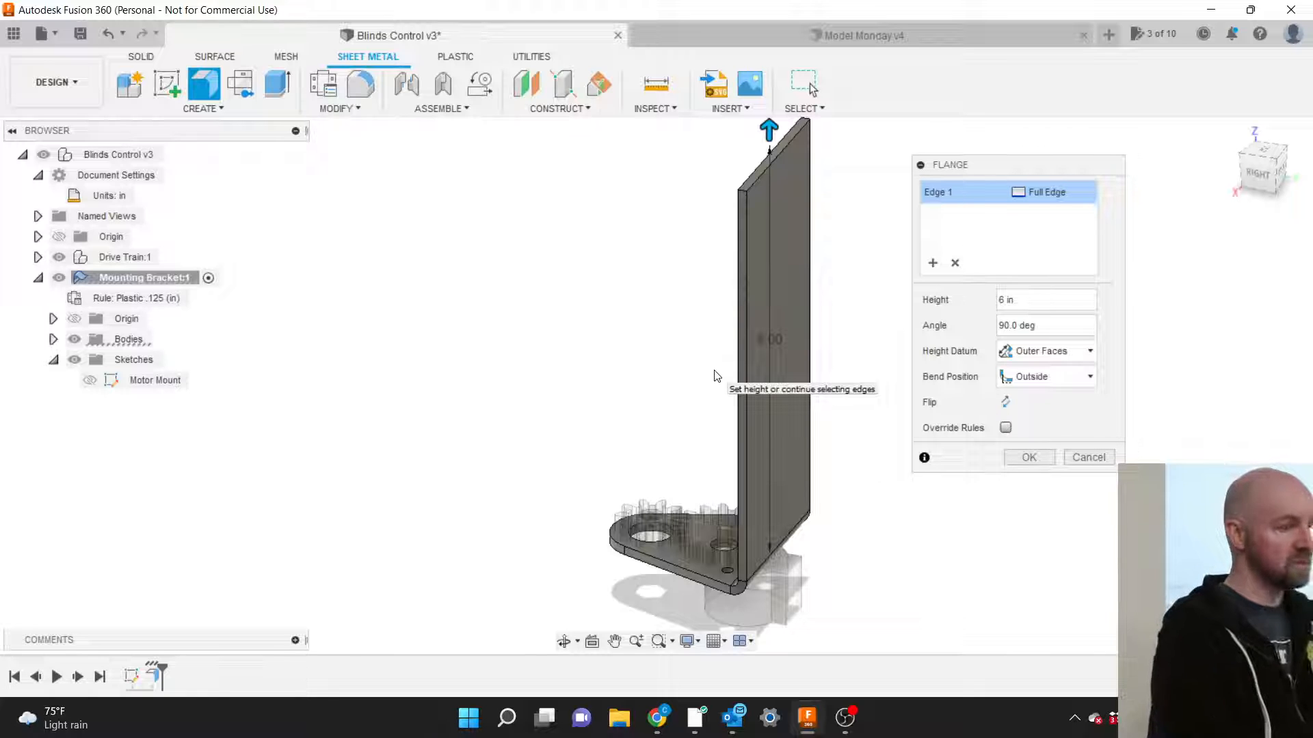
scroll(854, 567, "down", 1)
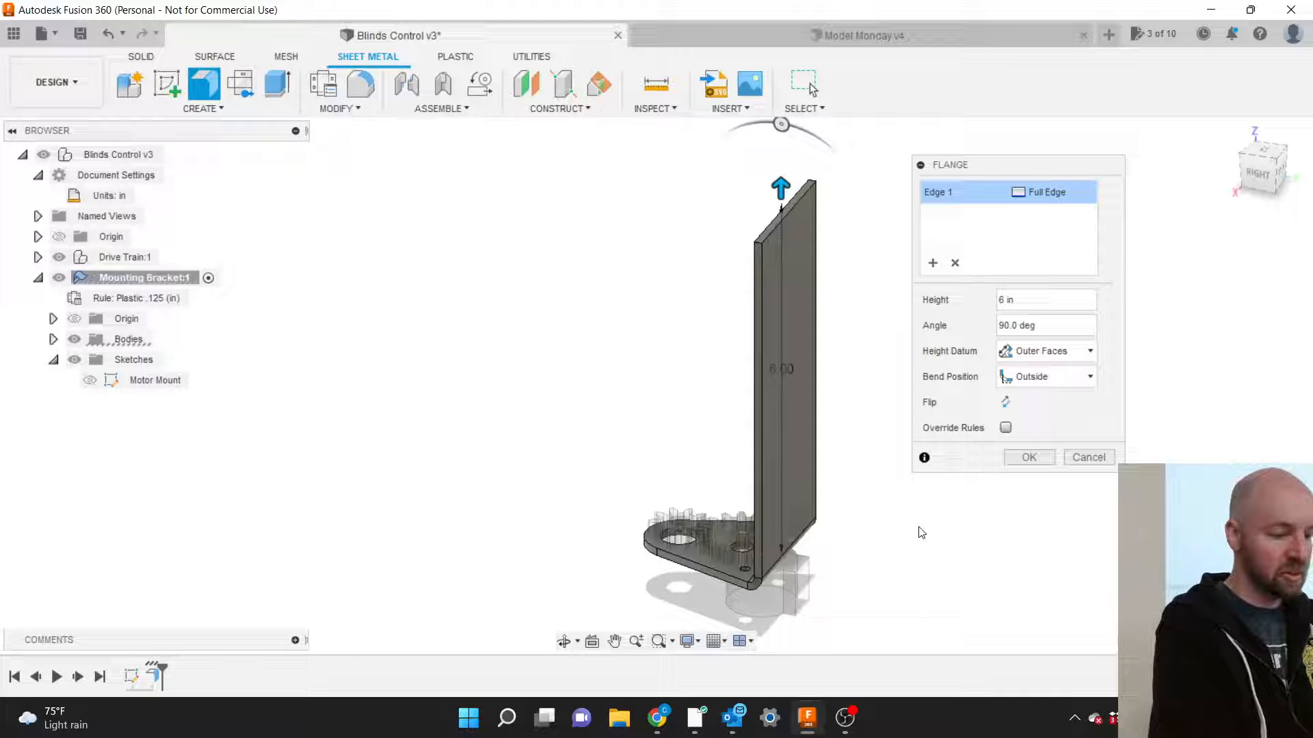
left_click(1028, 457)
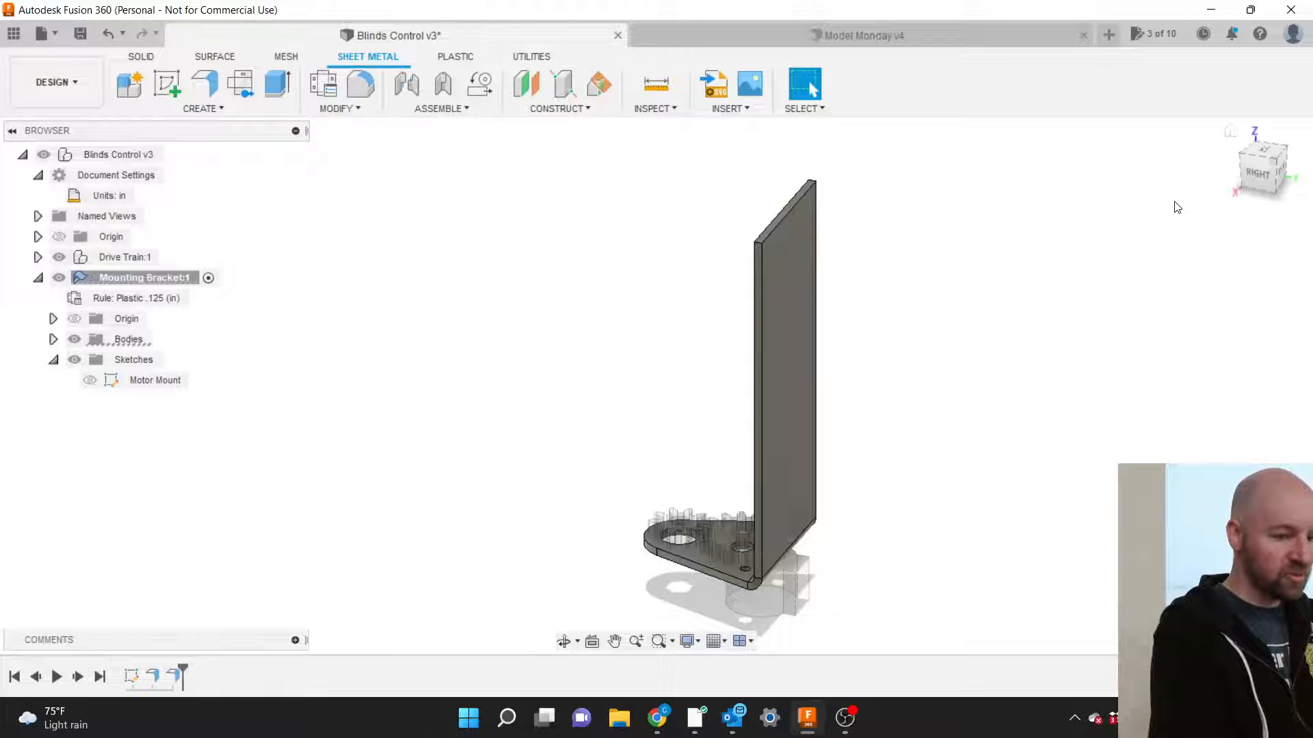
Orbit toward the right side and select the face at the bracket's bend.
mouse_move(1244, 176)
left_mouse_down()
mouse_move(1270, 166)
mouse_move(1244, 177)
left_mouse_up()
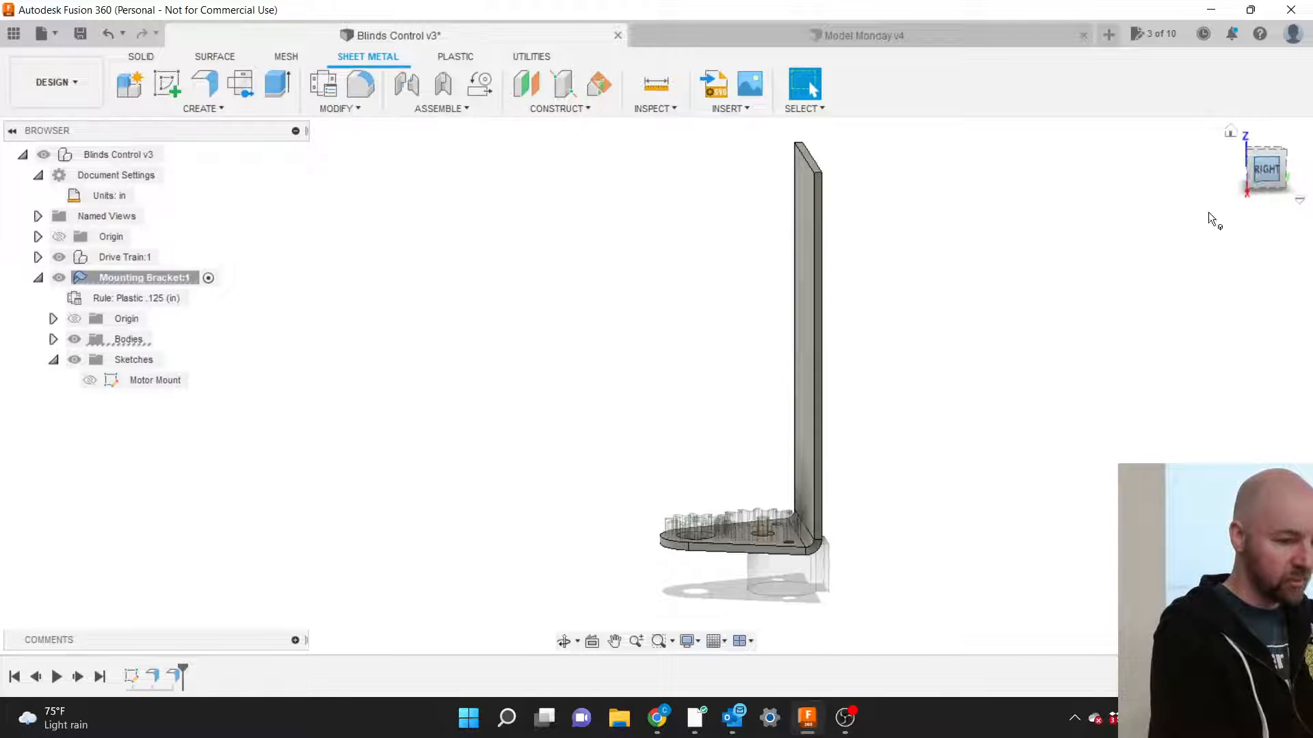
scroll(777, 545, "up", 8)
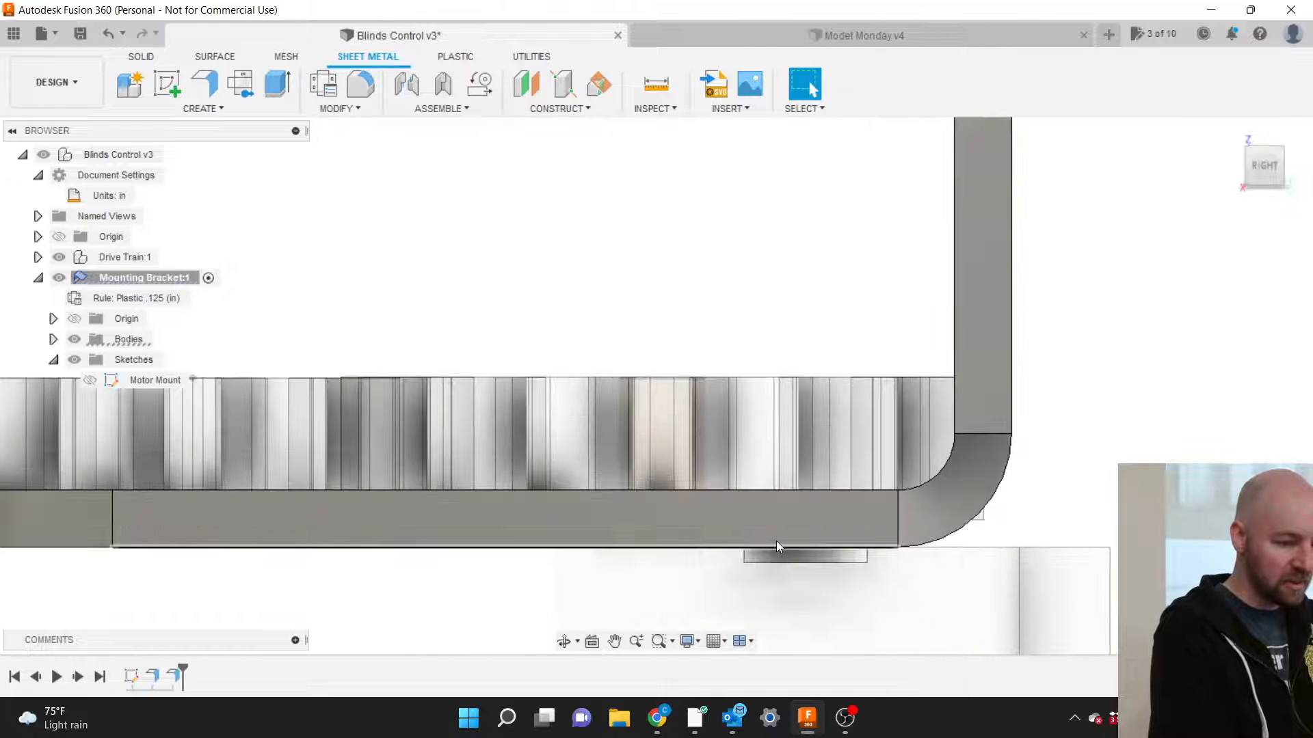
left_click(940, 413)
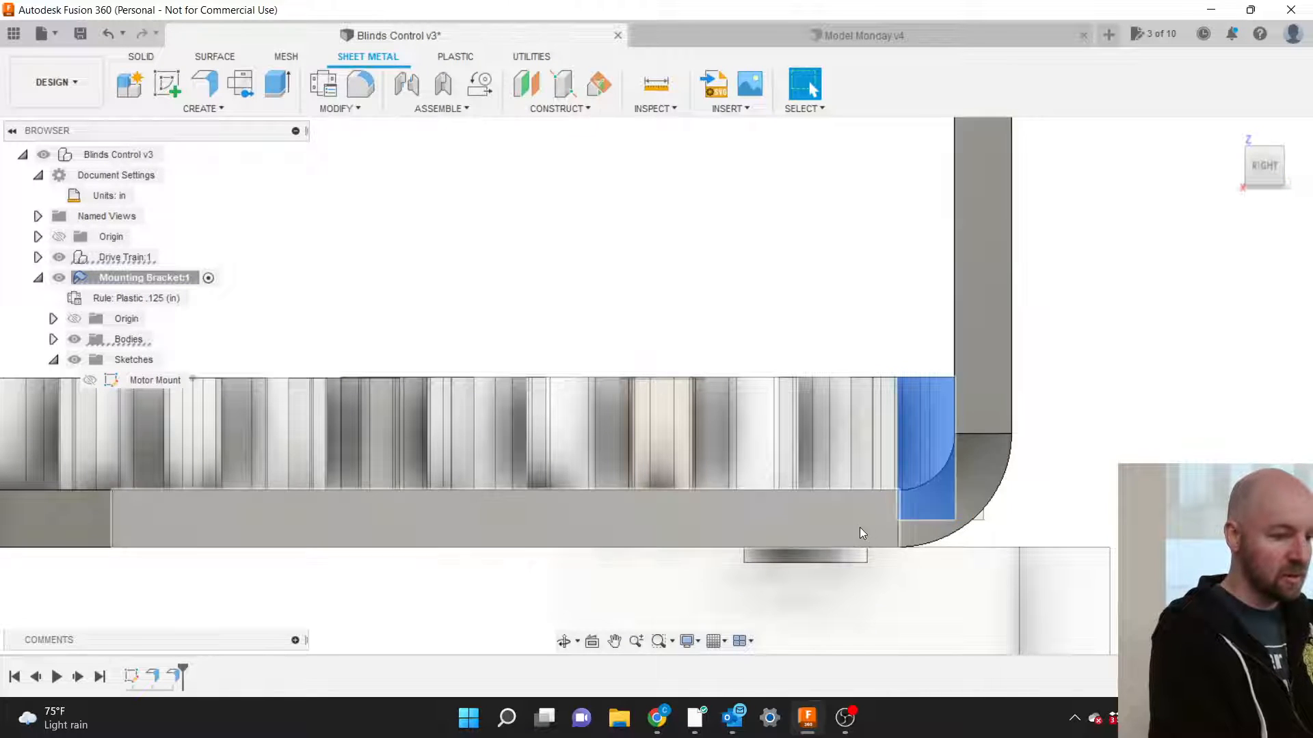
scroll(967, 465, "down", 4)
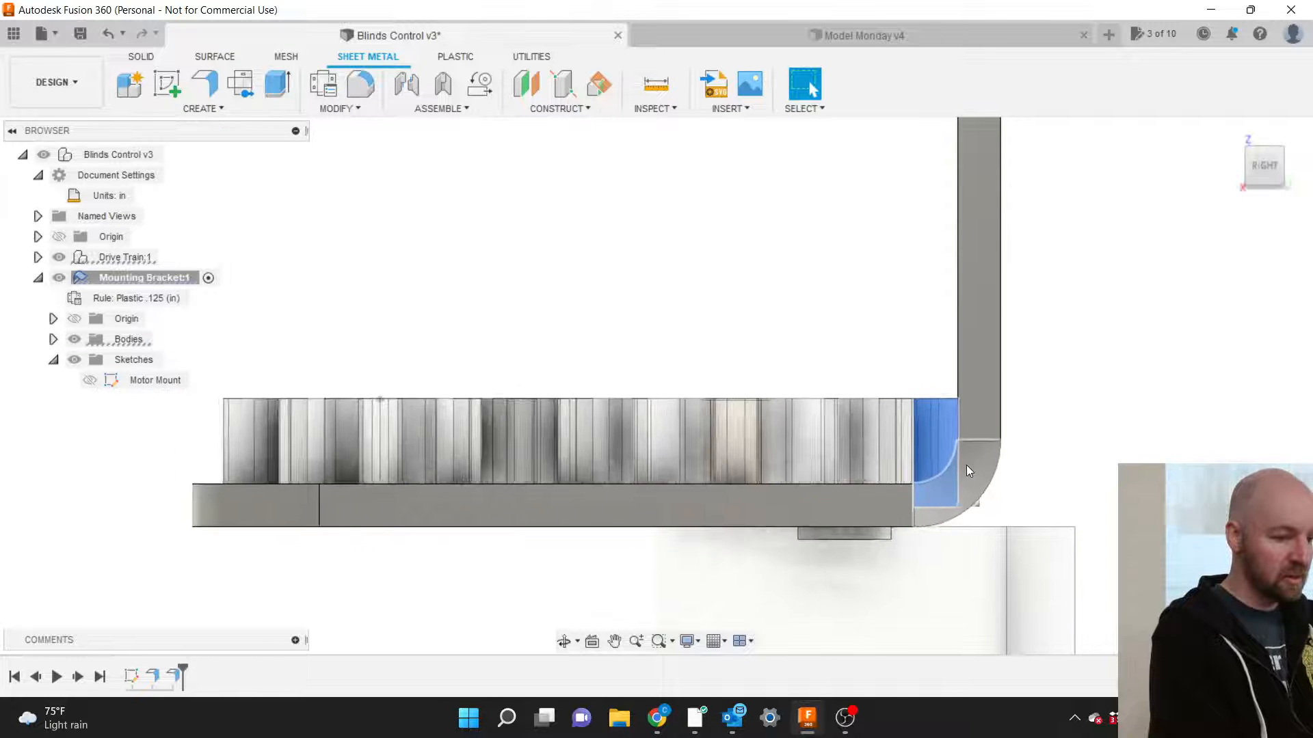
scroll(907, 583, "down", 5)
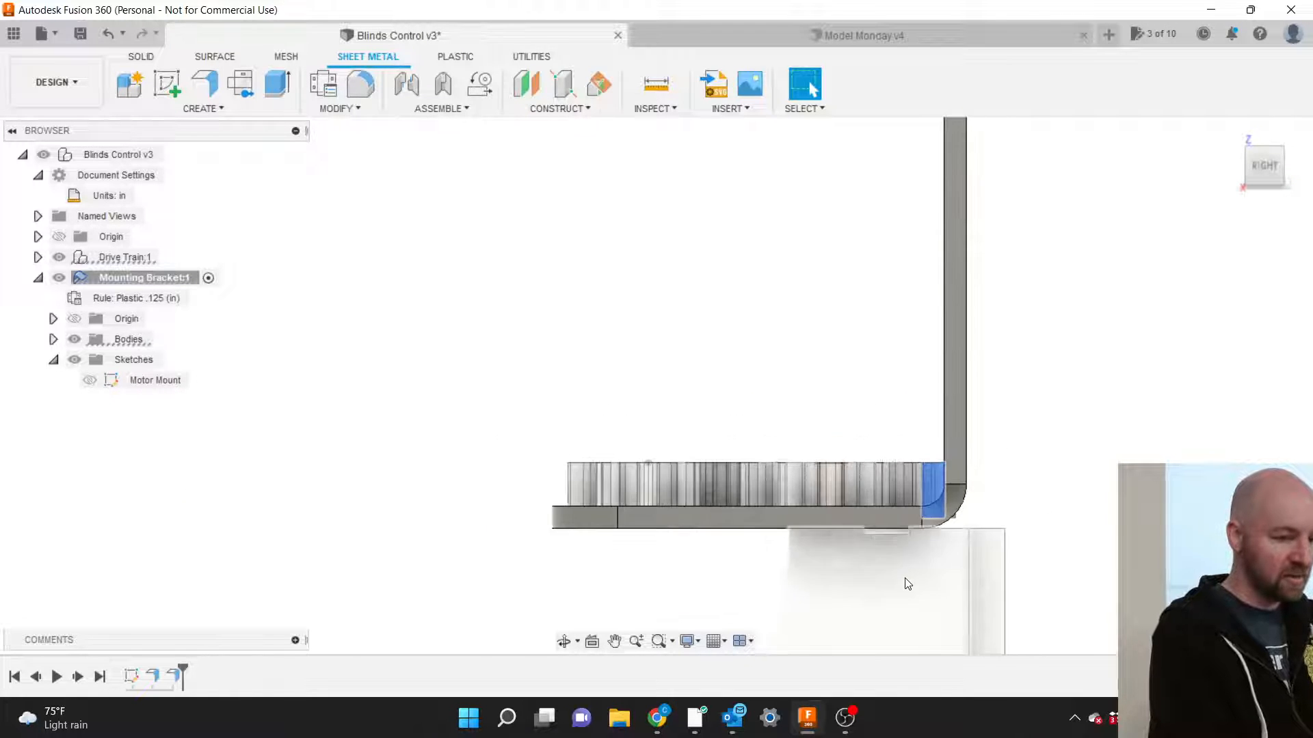
Switch to an isometric view and bring up the sheet-metal CREATE features list.
left_click(1254, 179)
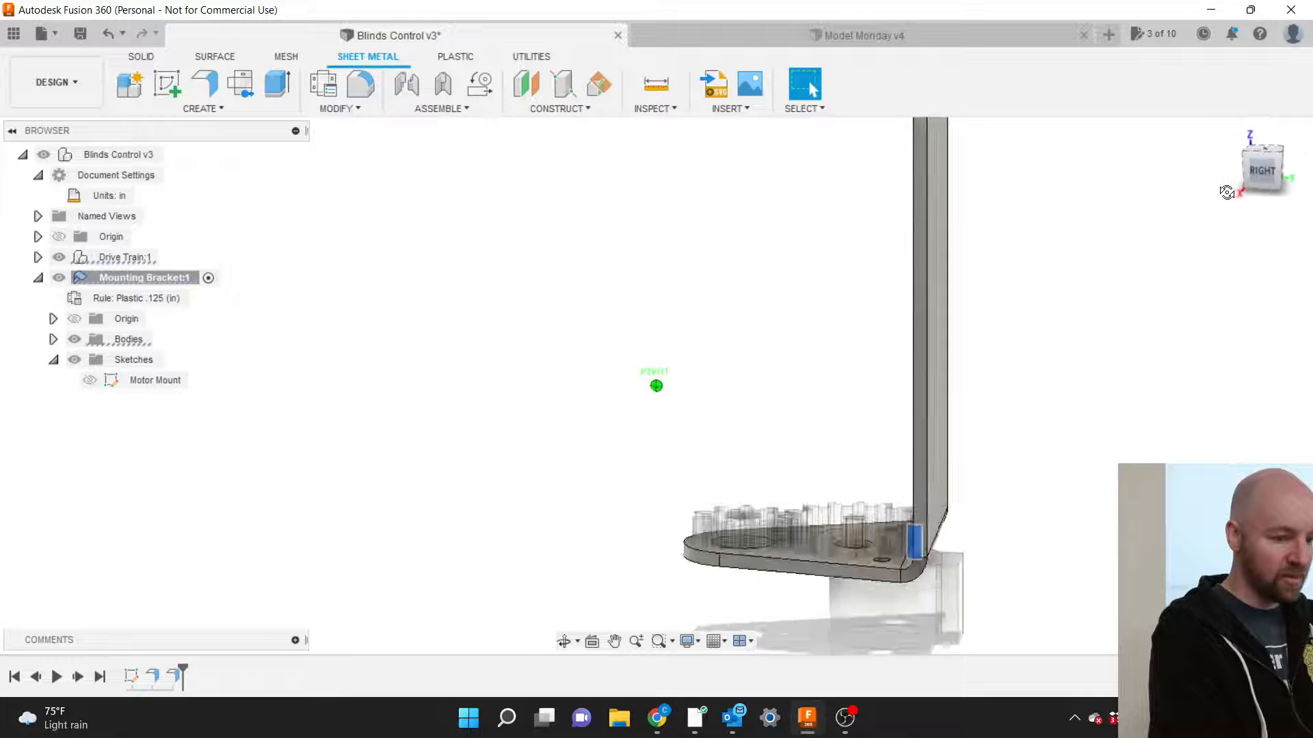
scroll(1095, 441, "down", 5)
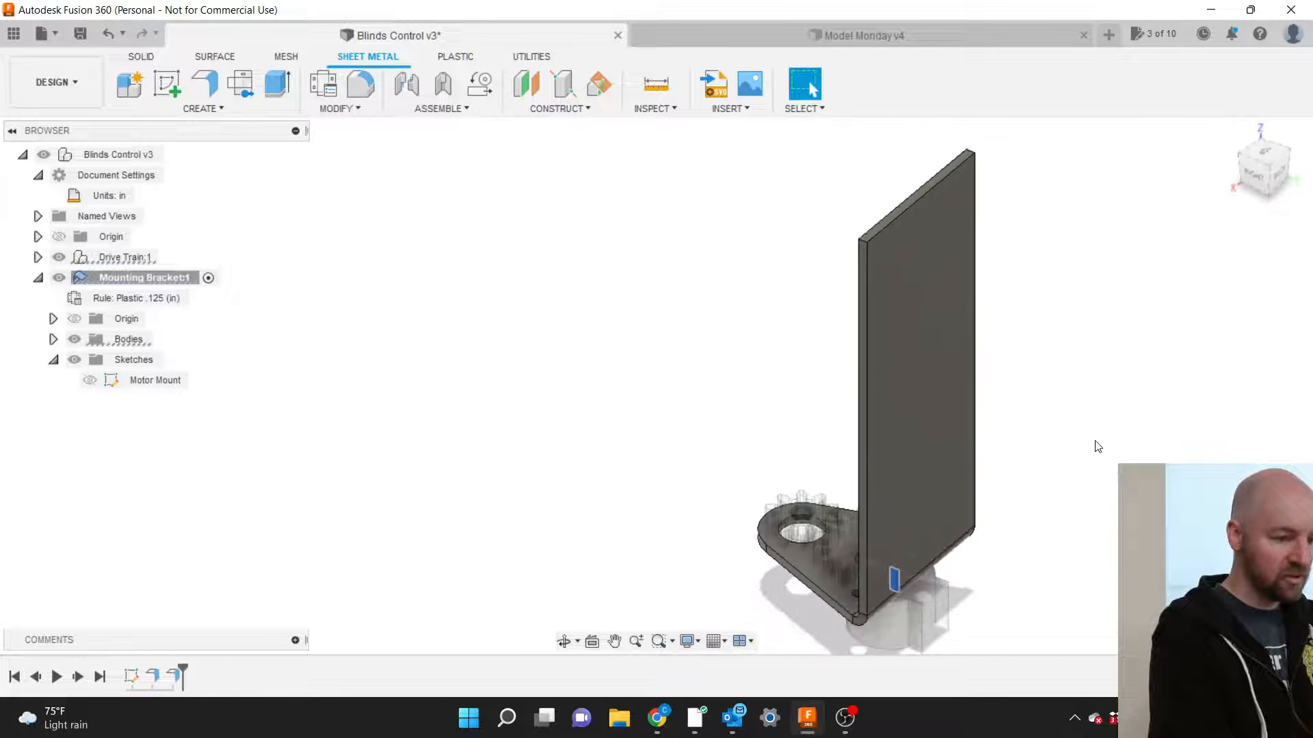
scroll(1054, 488, "down", 2)
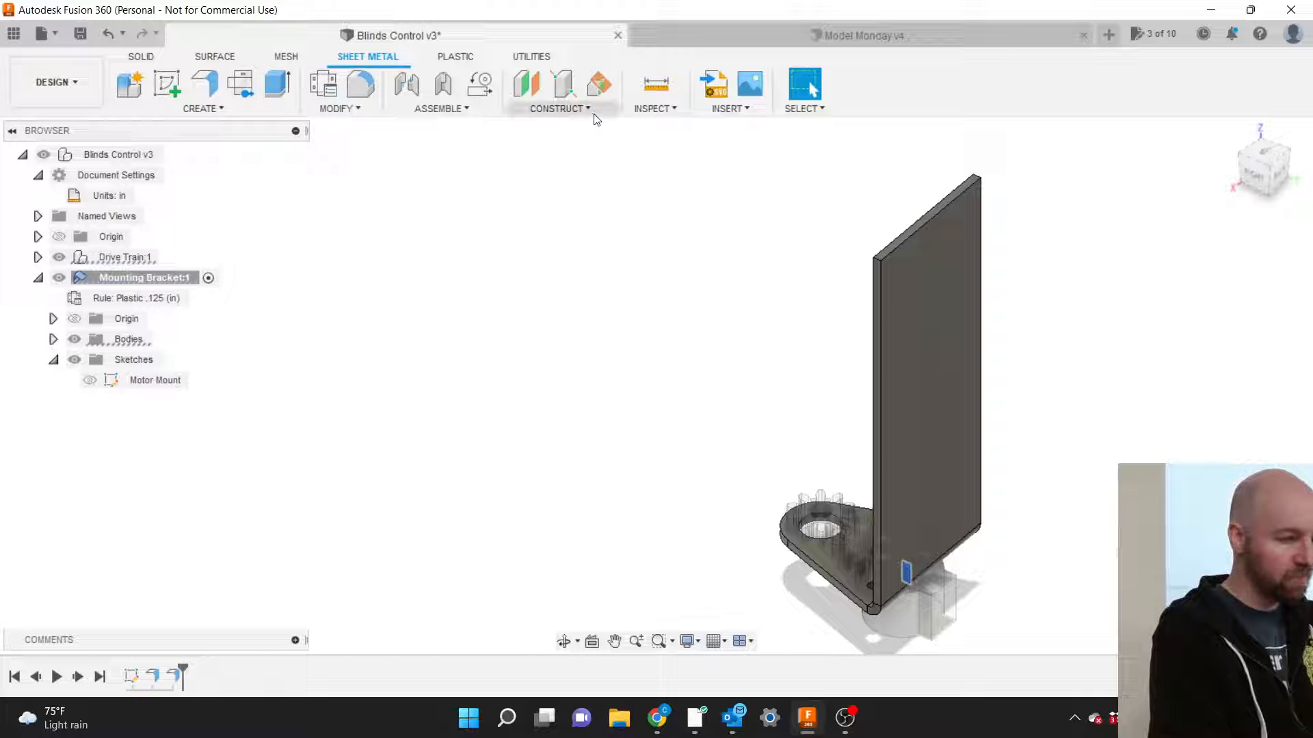
left_click(228, 108)
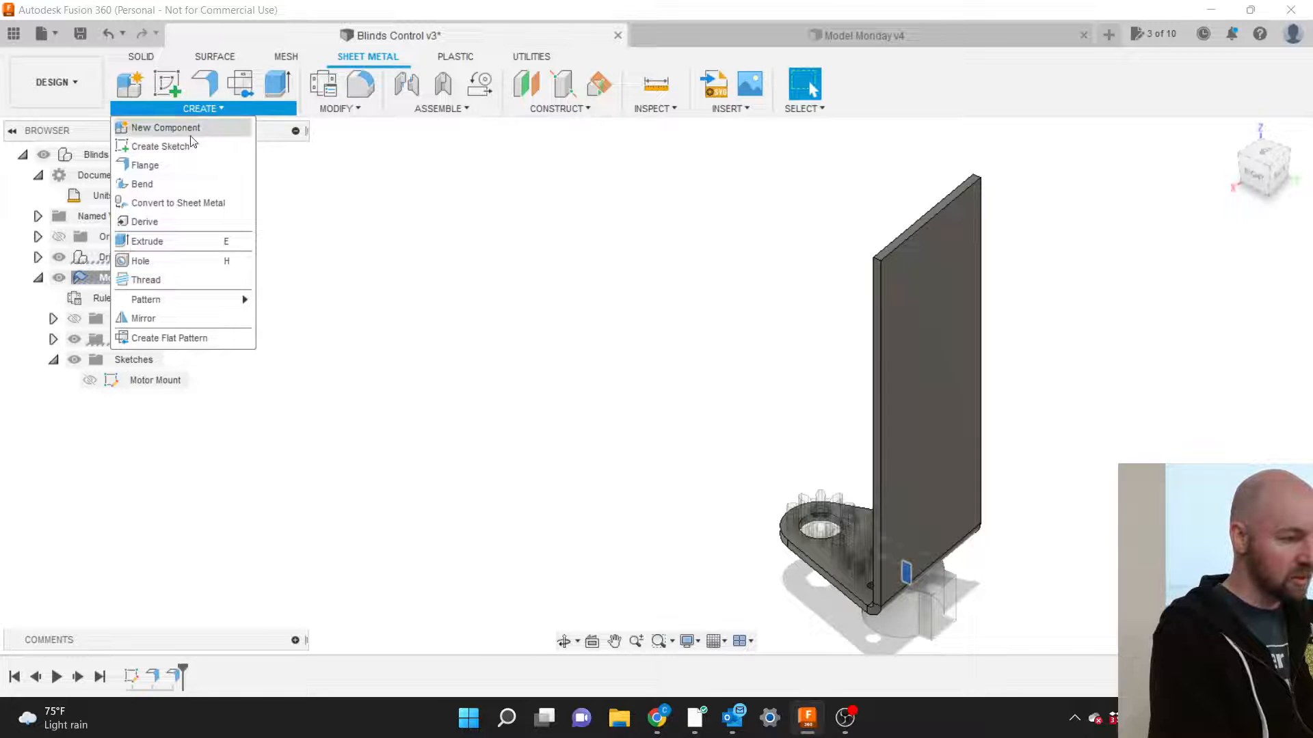
Try a 0.50 in flange on the plate's top edge, then abandon it.
left_click(180, 163)
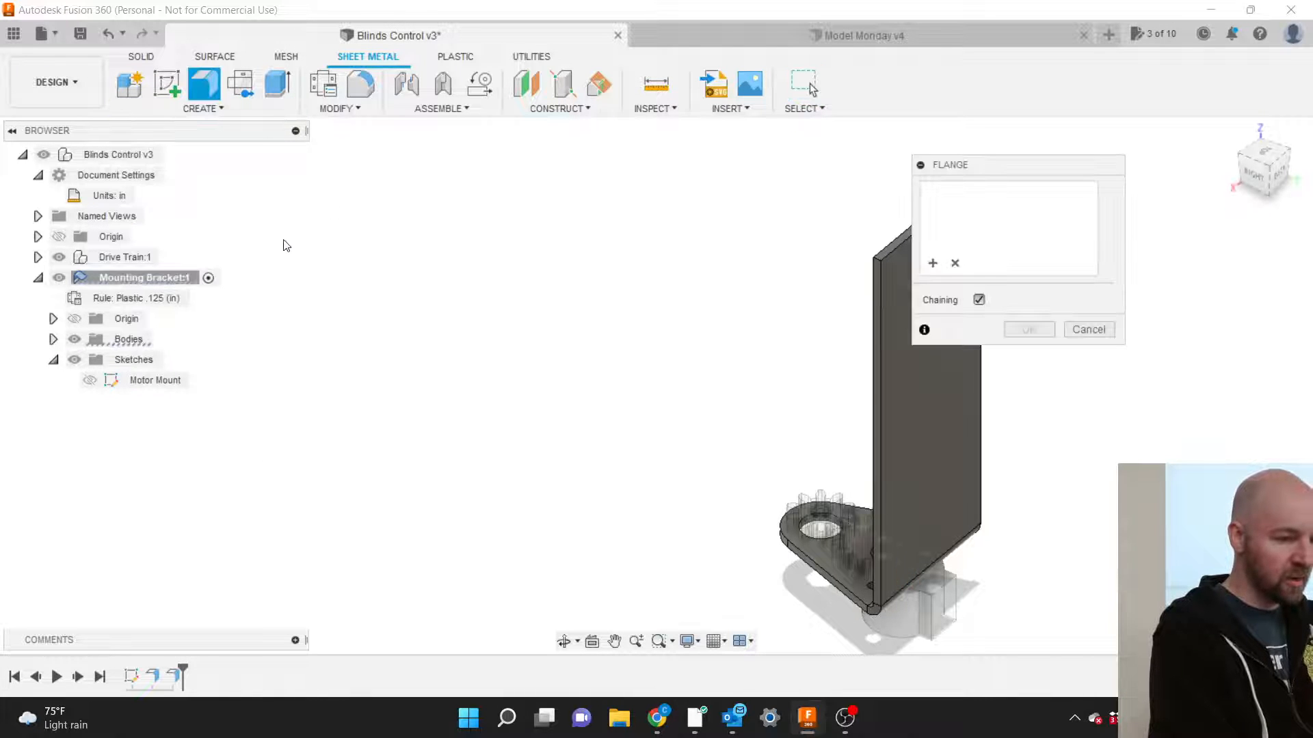
scroll(283, 239, "down", 2)
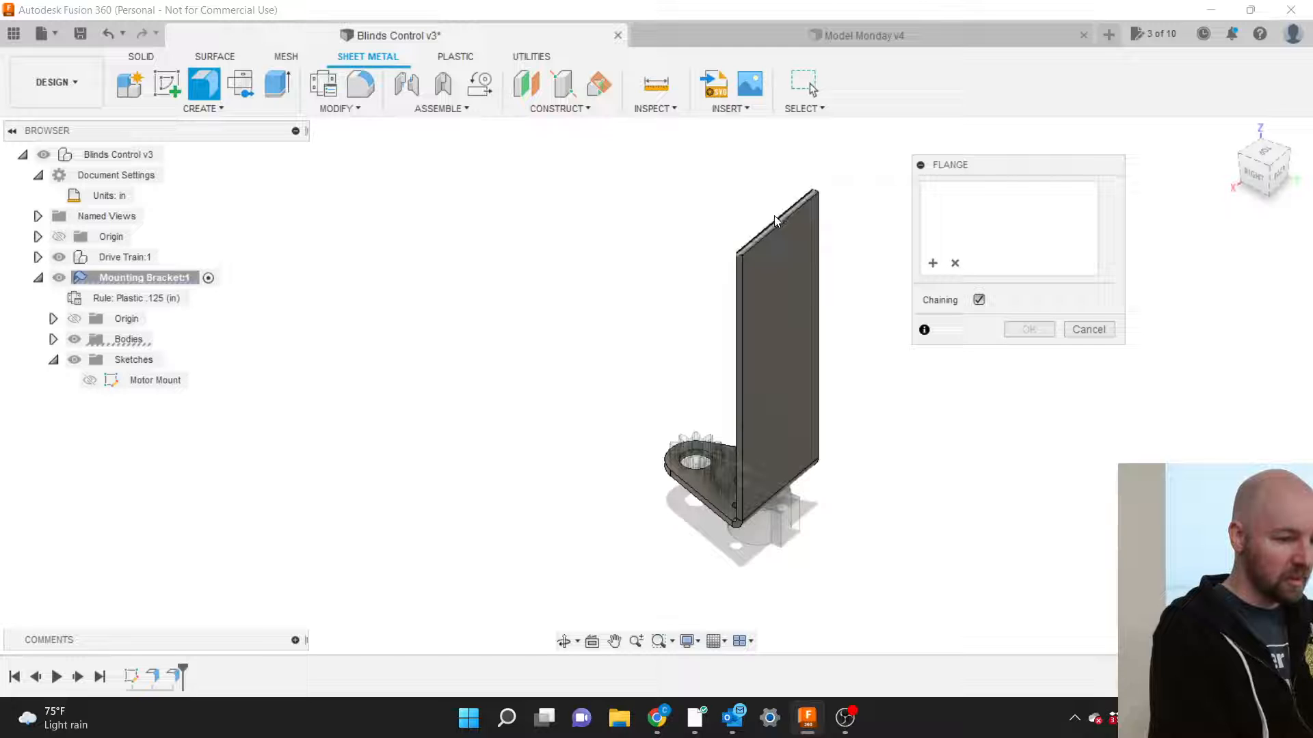
scroll(775, 216, "up", 5)
scroll(776, 218, "down", 4)
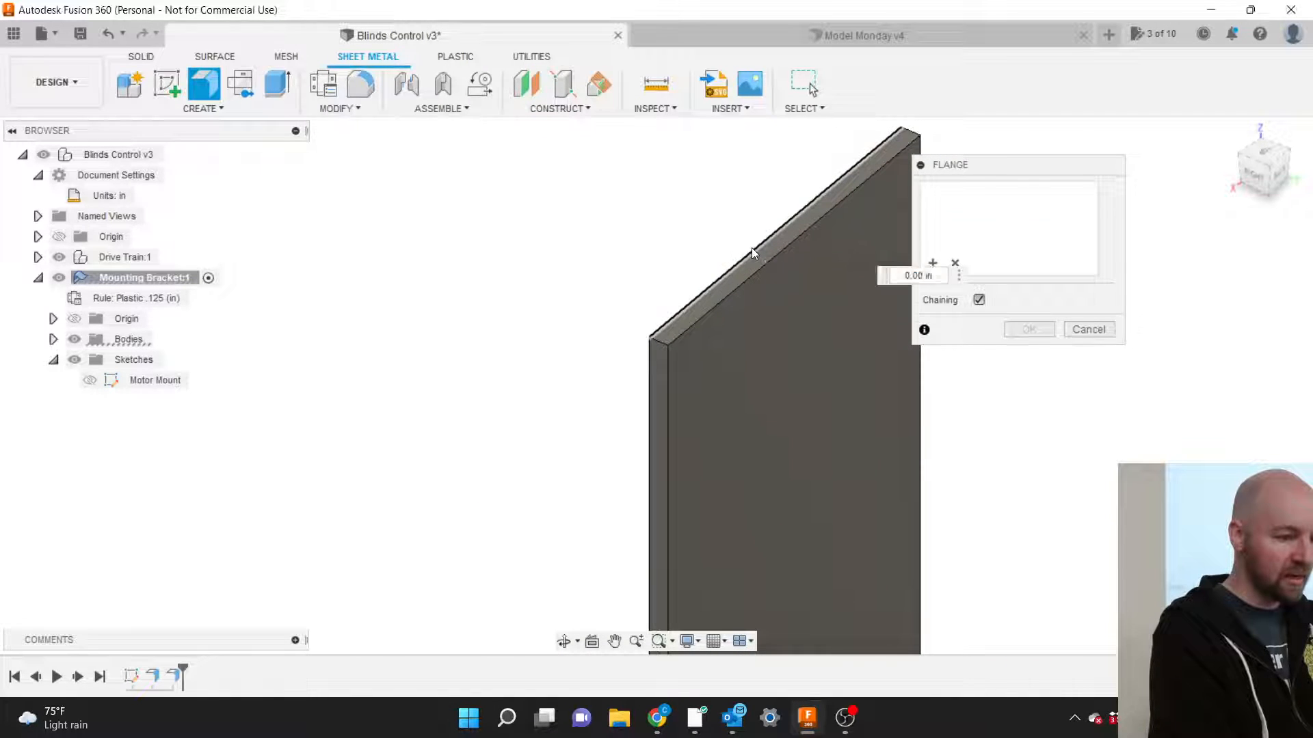
left_click(752, 248)
scroll(684, 251, "down", 3)
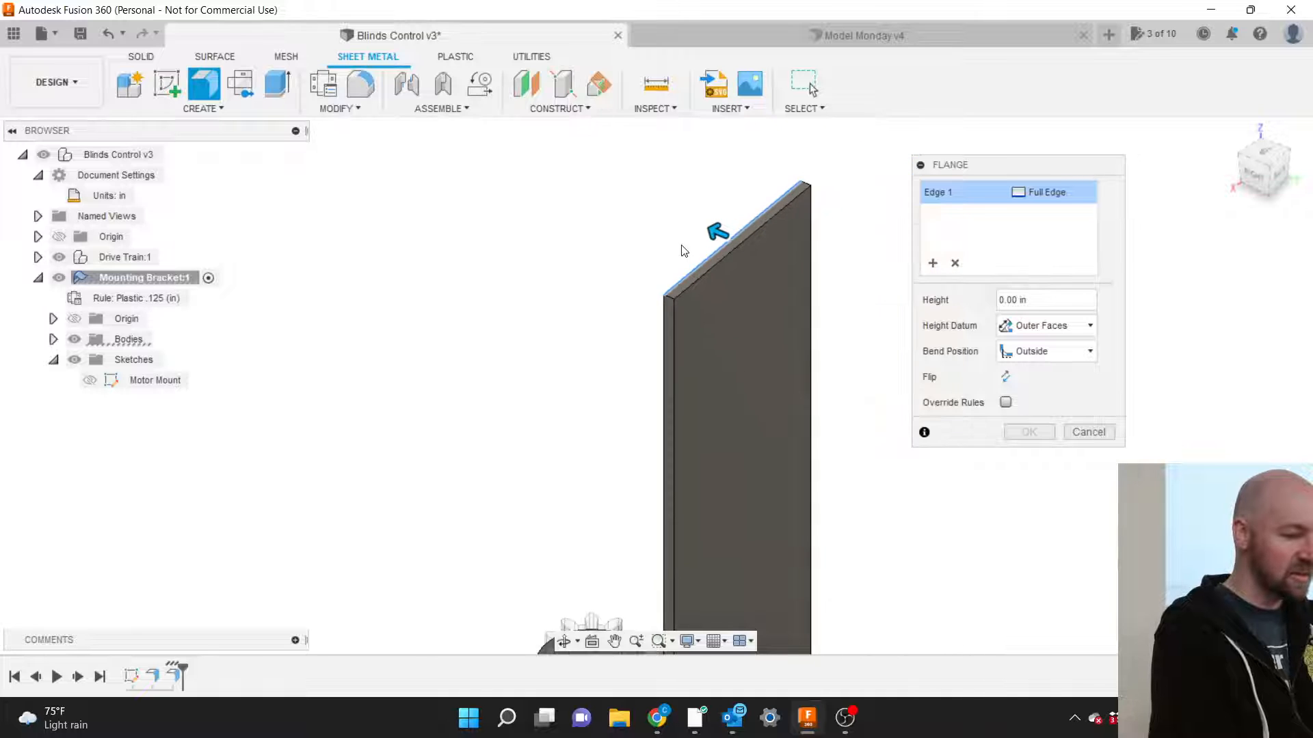
scroll(849, 287, "down", 2)
scroll(850, 288, "down", 2)
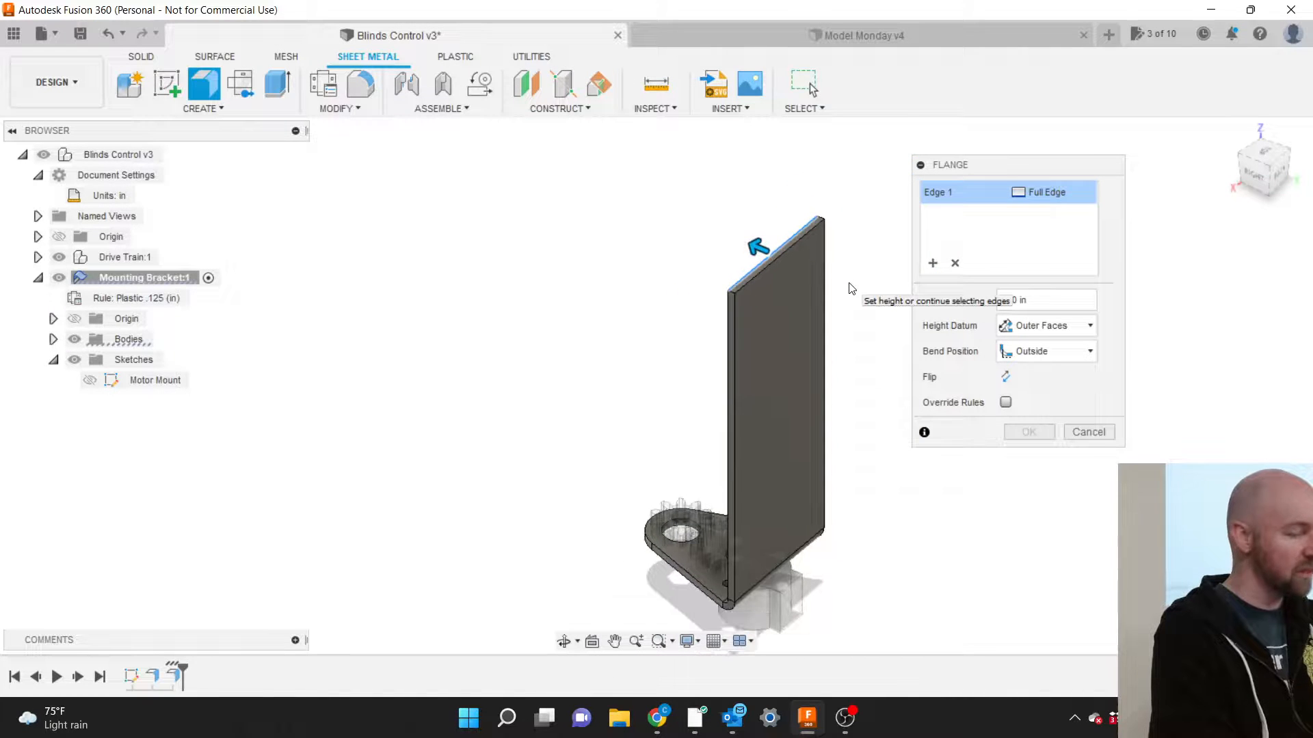
left_click_drag(755, 244, 716, 228)
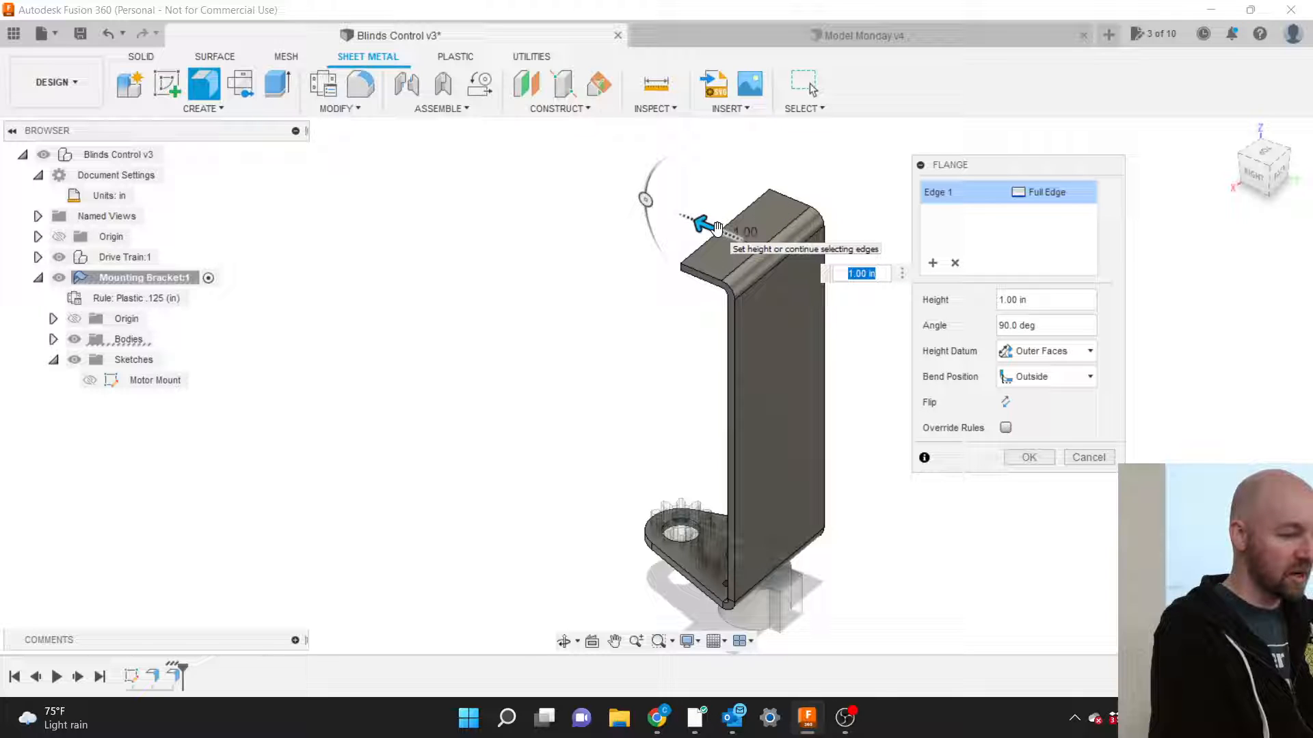
key("Escape")
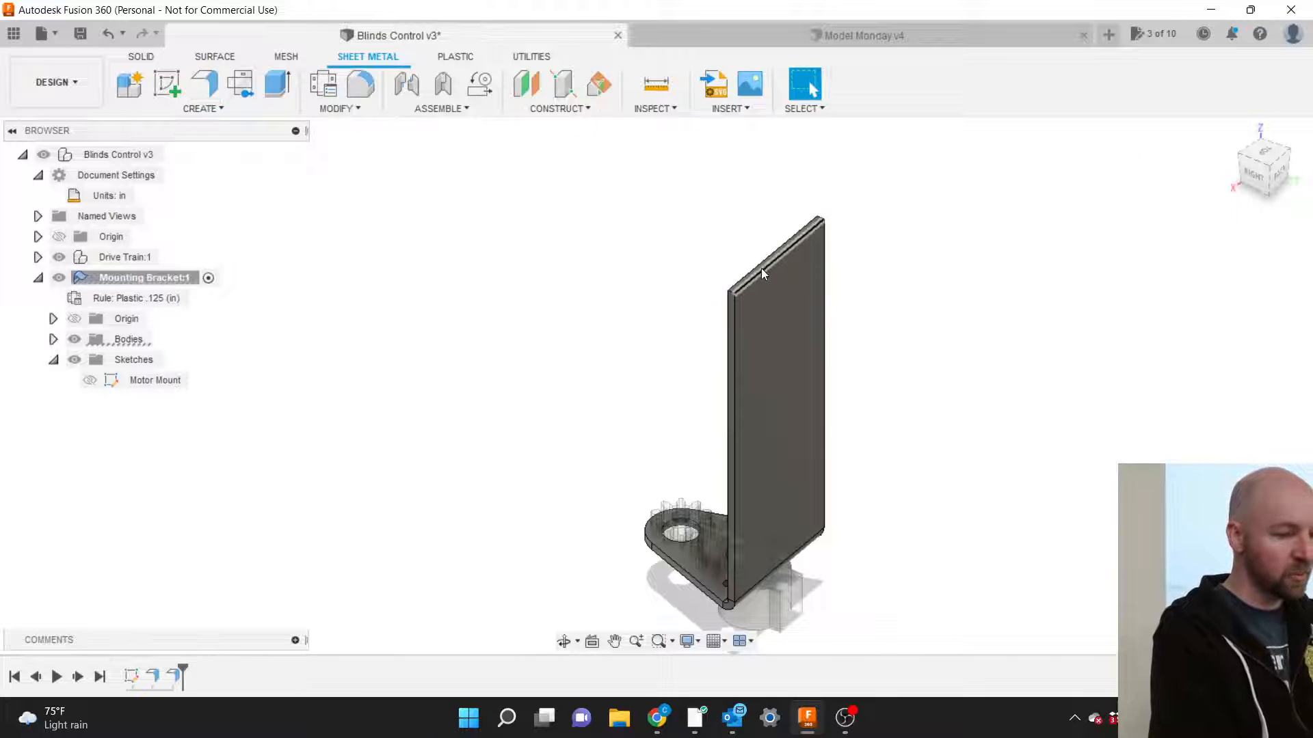
Retry the top-edge flange, stretch it to 1.20 in, then cancel it as oversized.
key("Return")
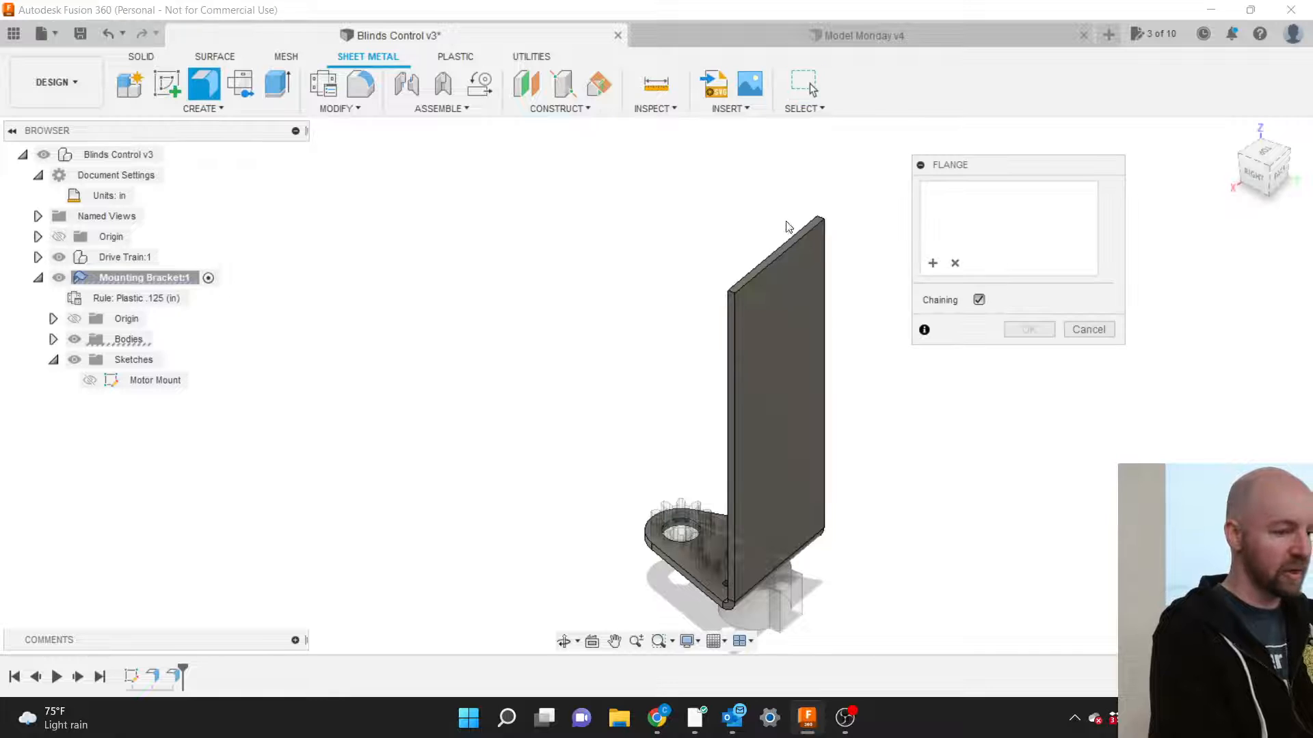
scroll(834, 250, "up", 2)
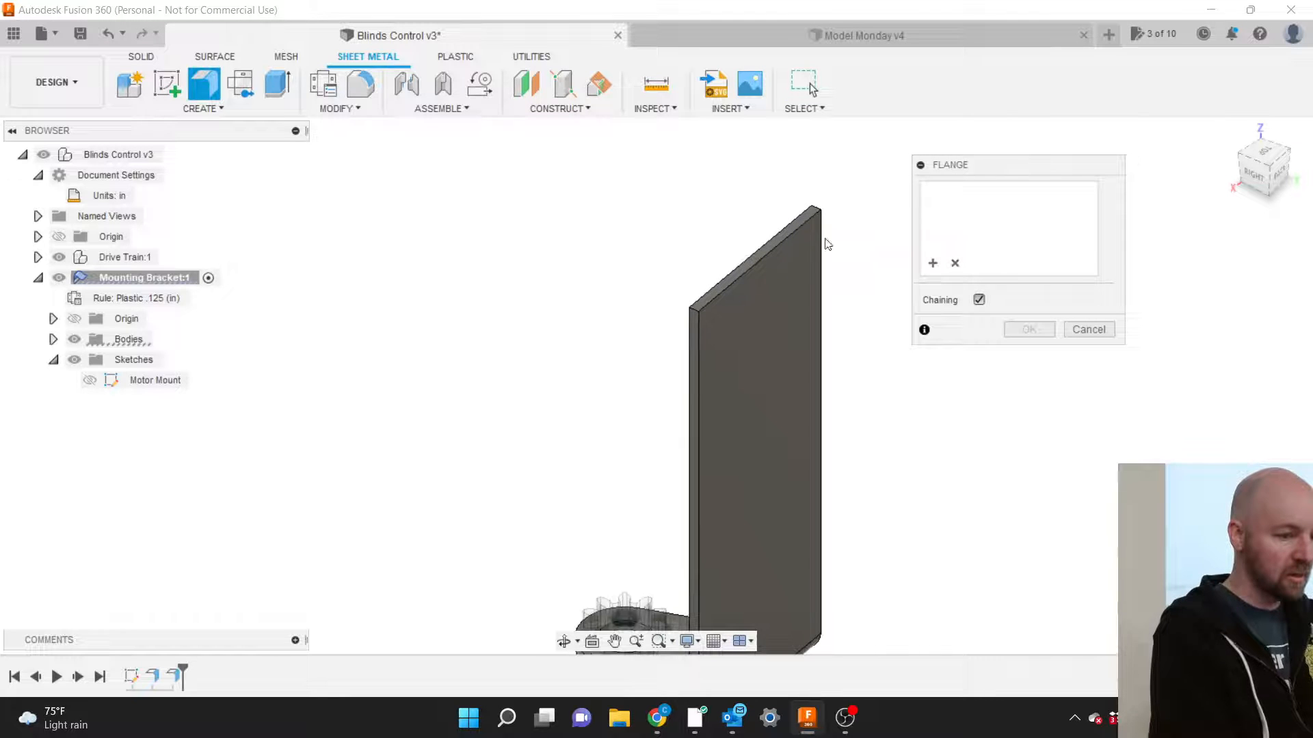
left_click(786, 241)
left_click_drag(777, 272, 600, 210)
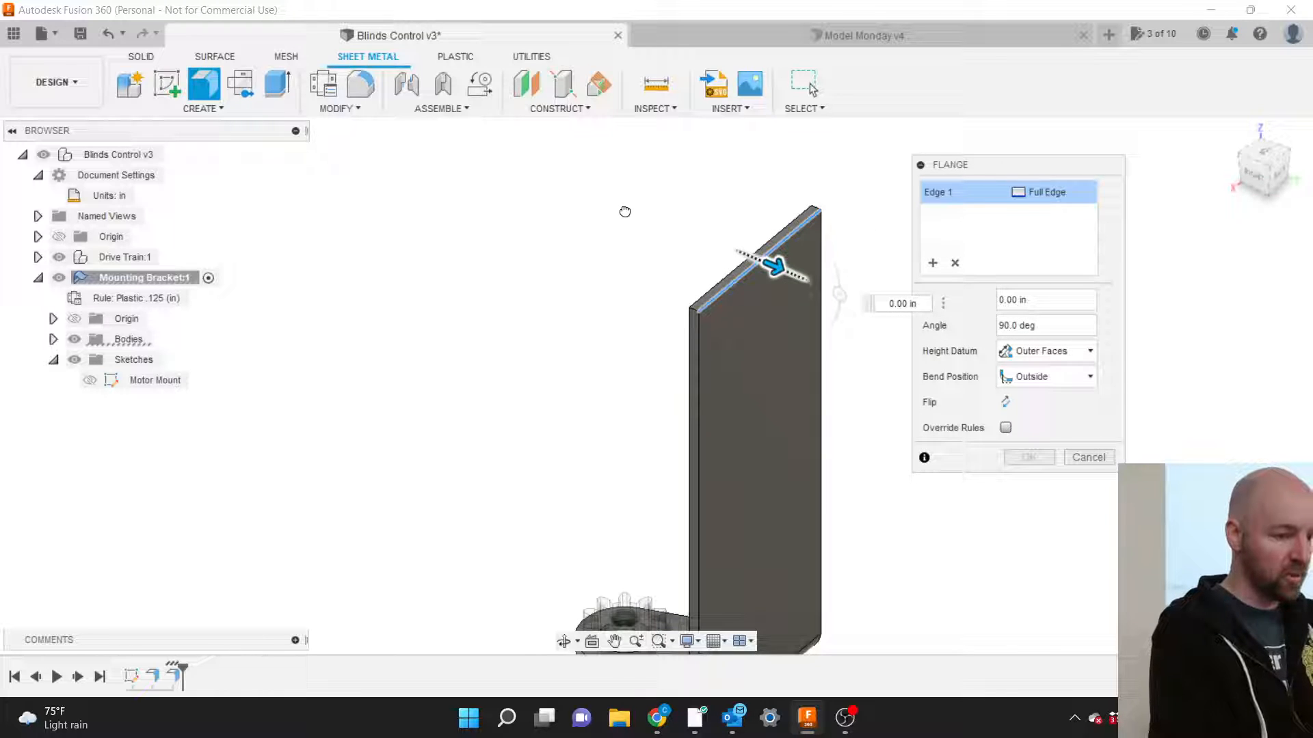
left_click_drag(778, 266, 863, 302)
scroll(770, 222, "down", 3)
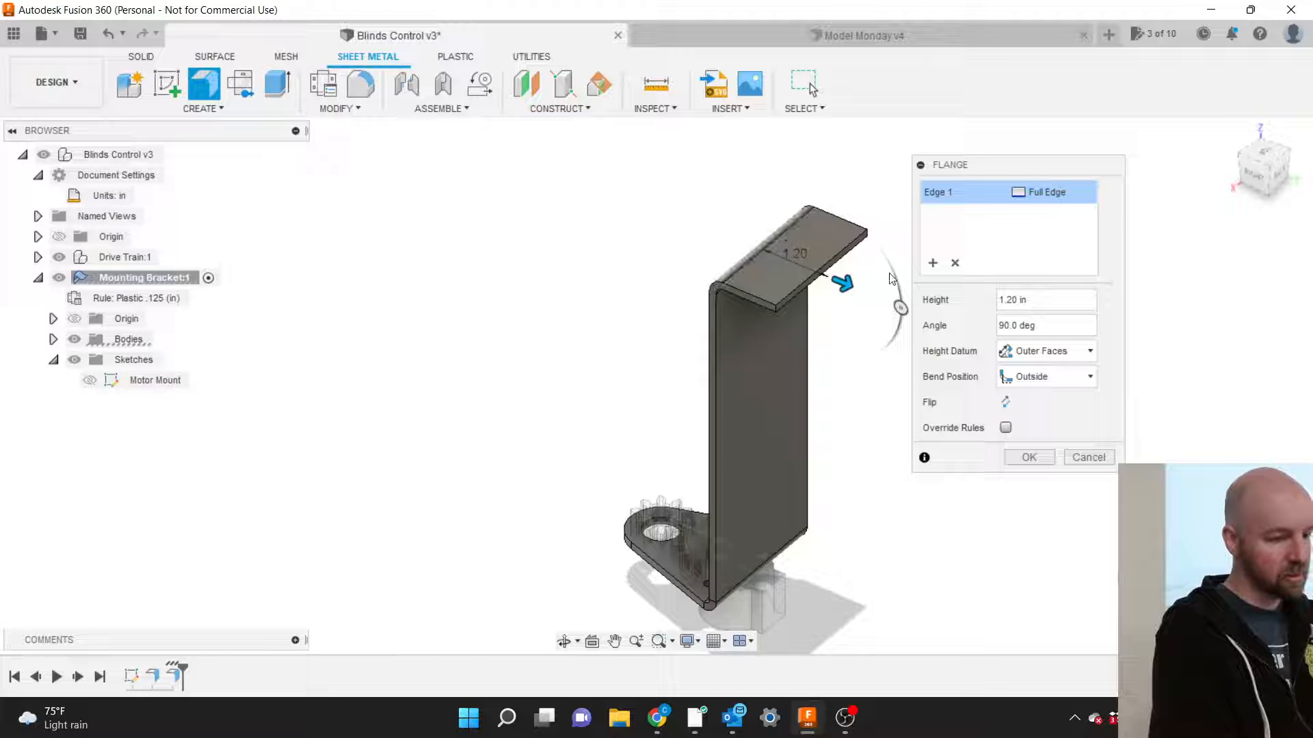
left_click(1089, 457)
Add a 1 in flange along the plate's top edge and commit it.
left_click(203, 83)
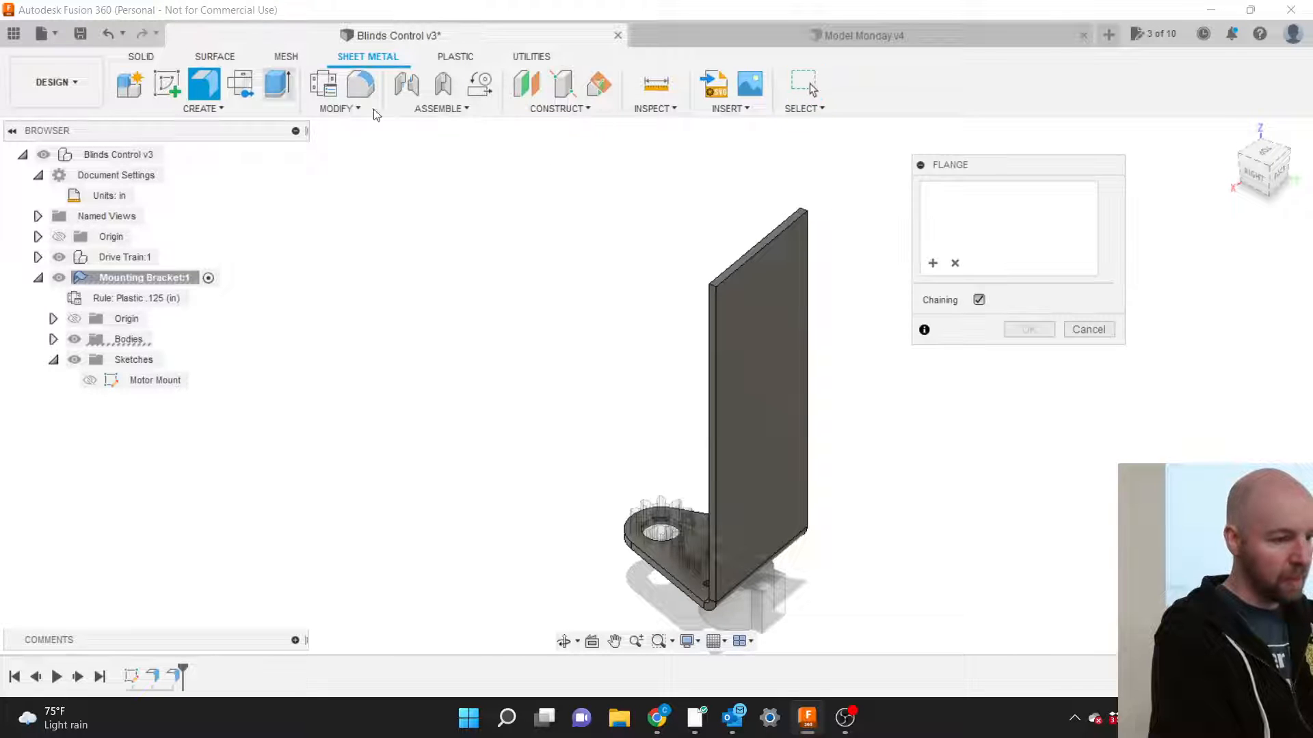
left_click(737, 253)
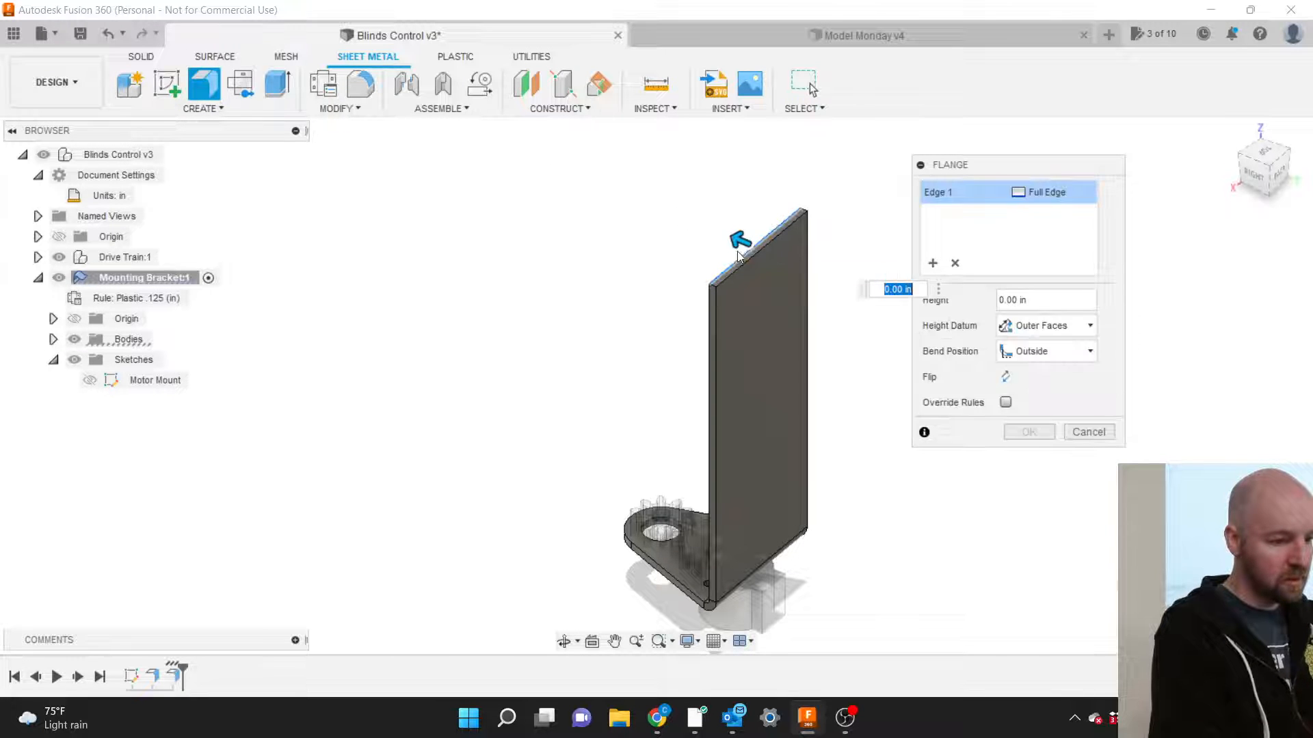
left_click_drag(740, 240, 709, 229)
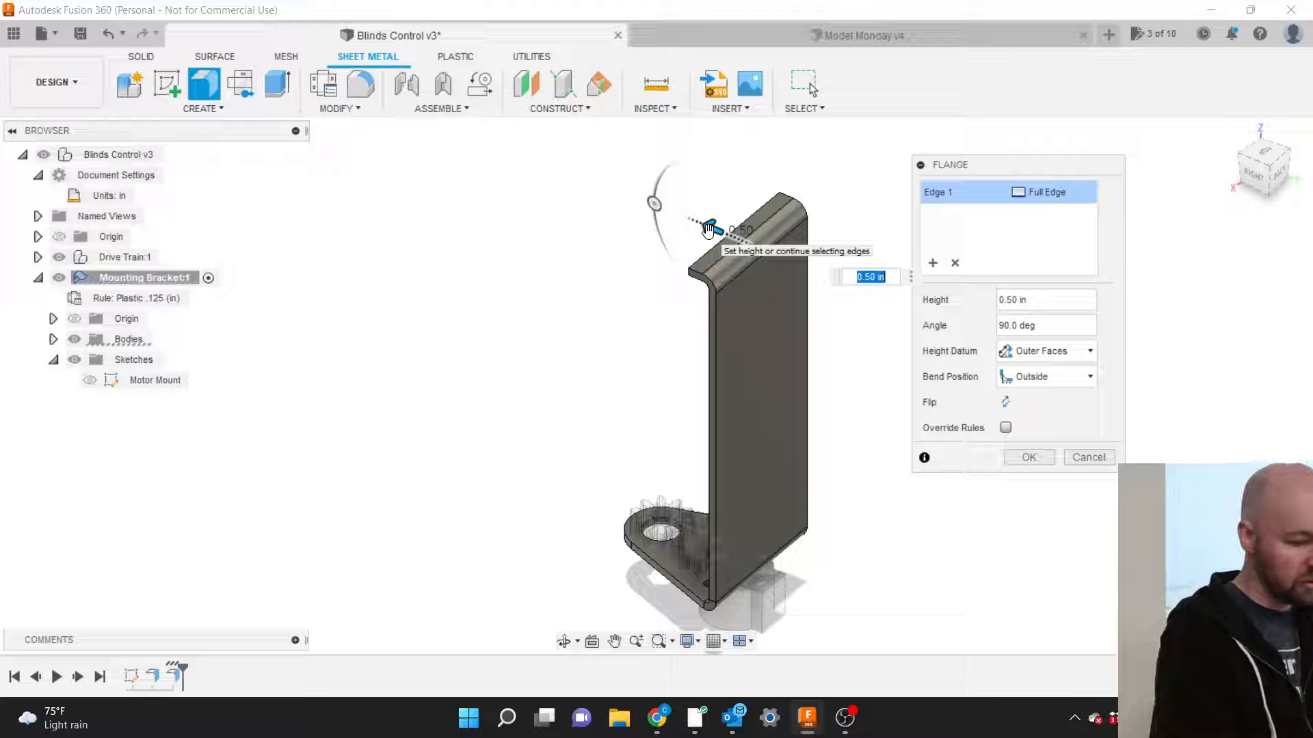
type("1")
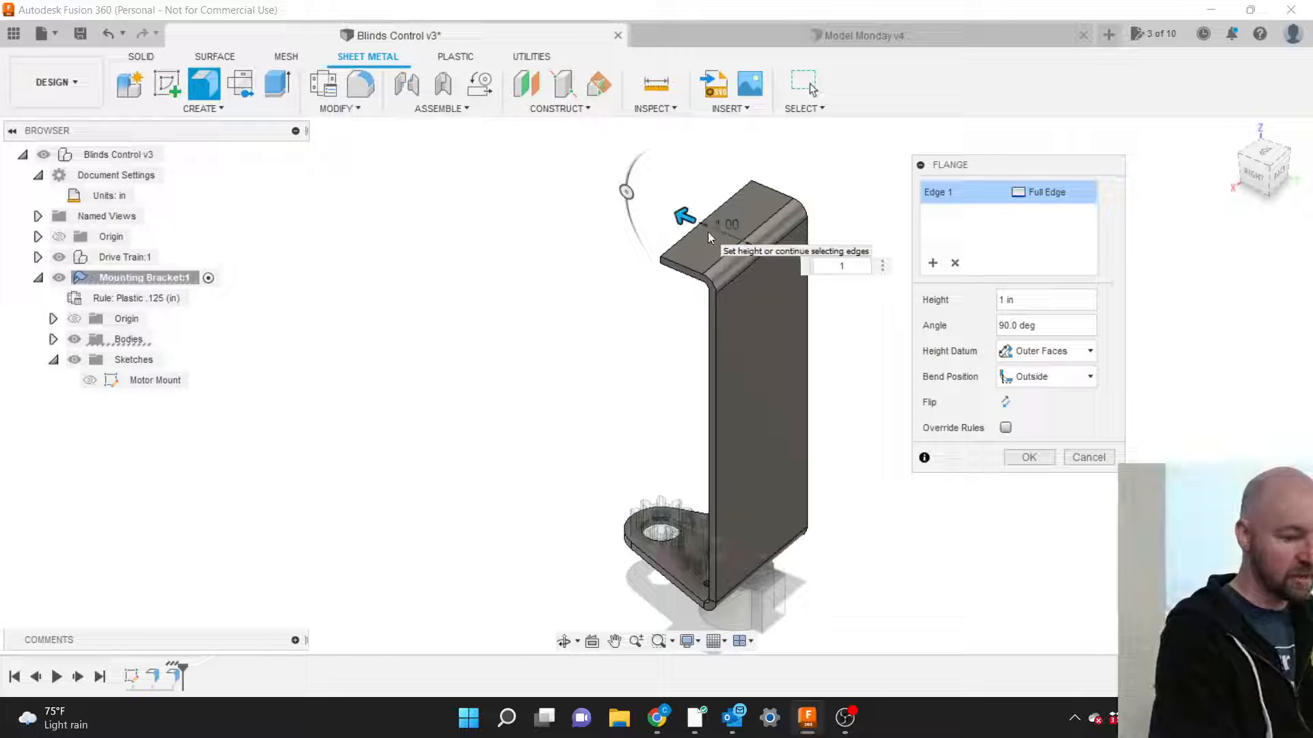
key("Return")
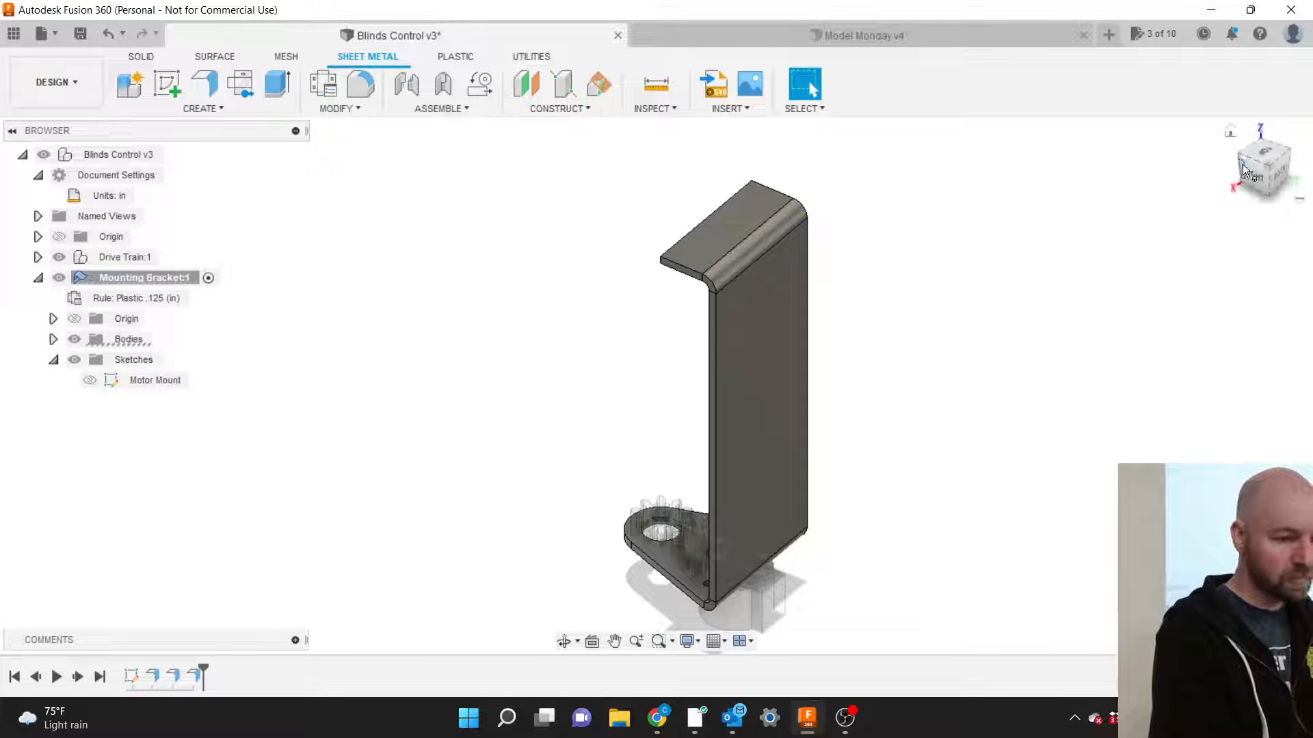
Orbit to a side view, then bring up the Motor Mount sketch's context menu in the browser.
left_click_drag(1243, 169, 1299, 164)
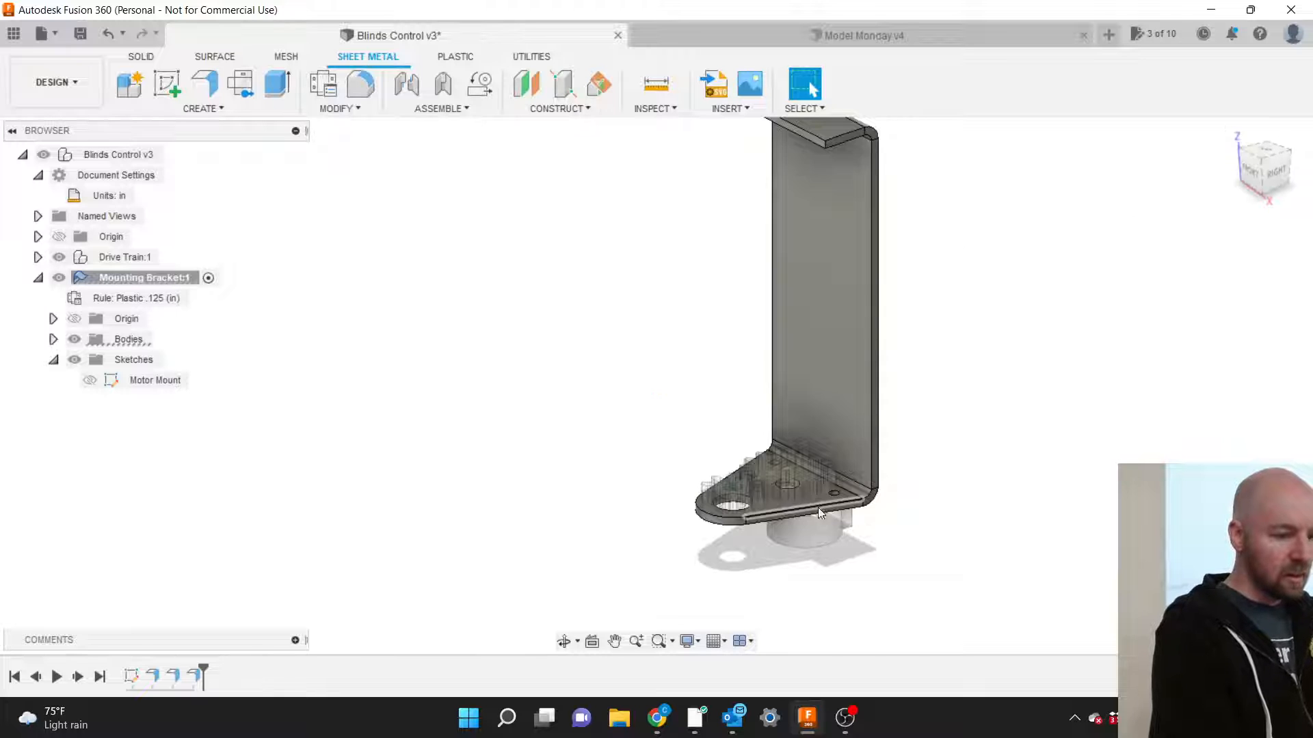
scroll(854, 592, "down", 1)
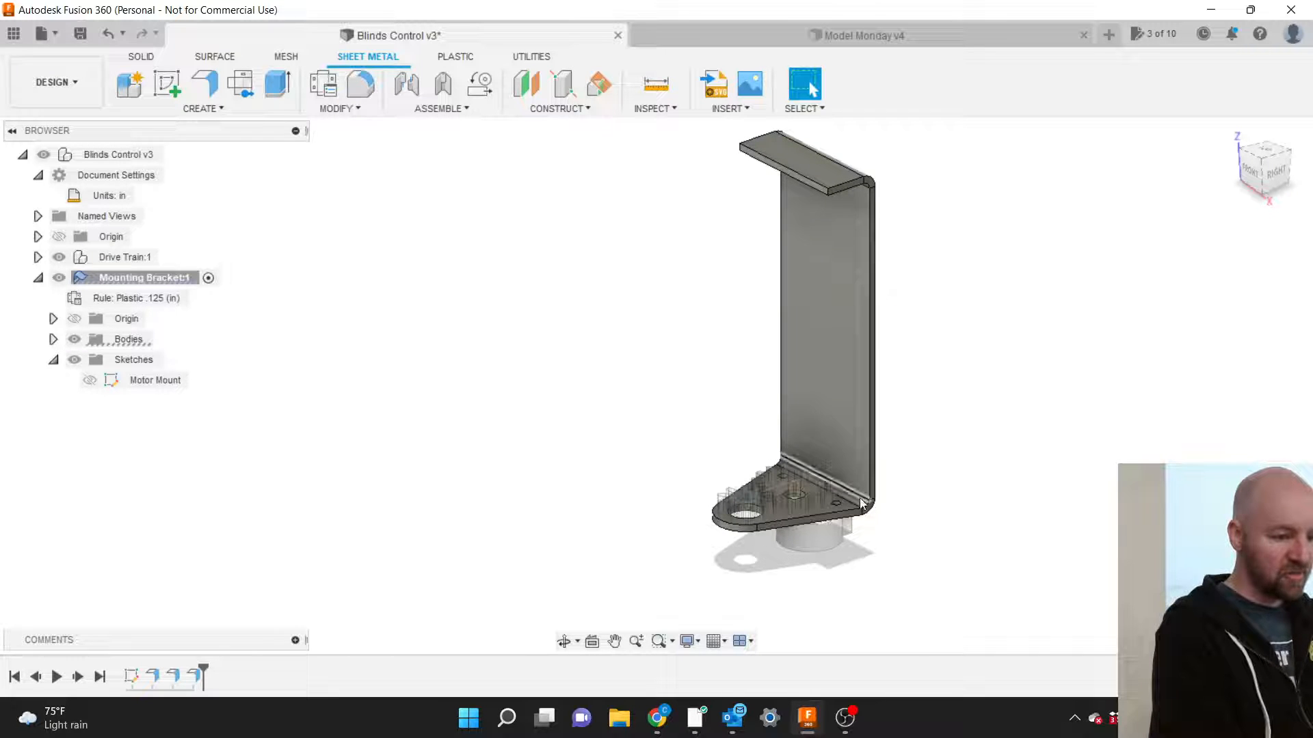
scroll(863, 487, "up", 8)
scroll(863, 485, "up", 2)
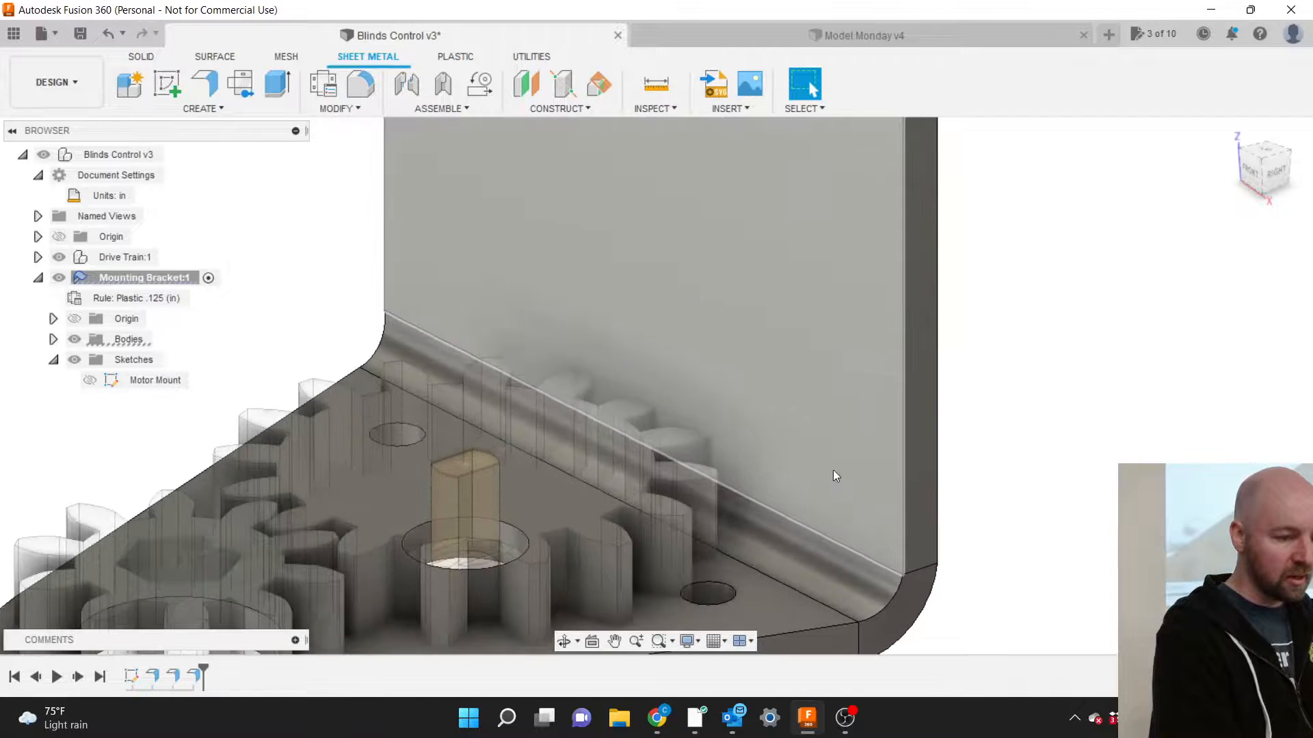
scroll(651, 392, "up", 4)
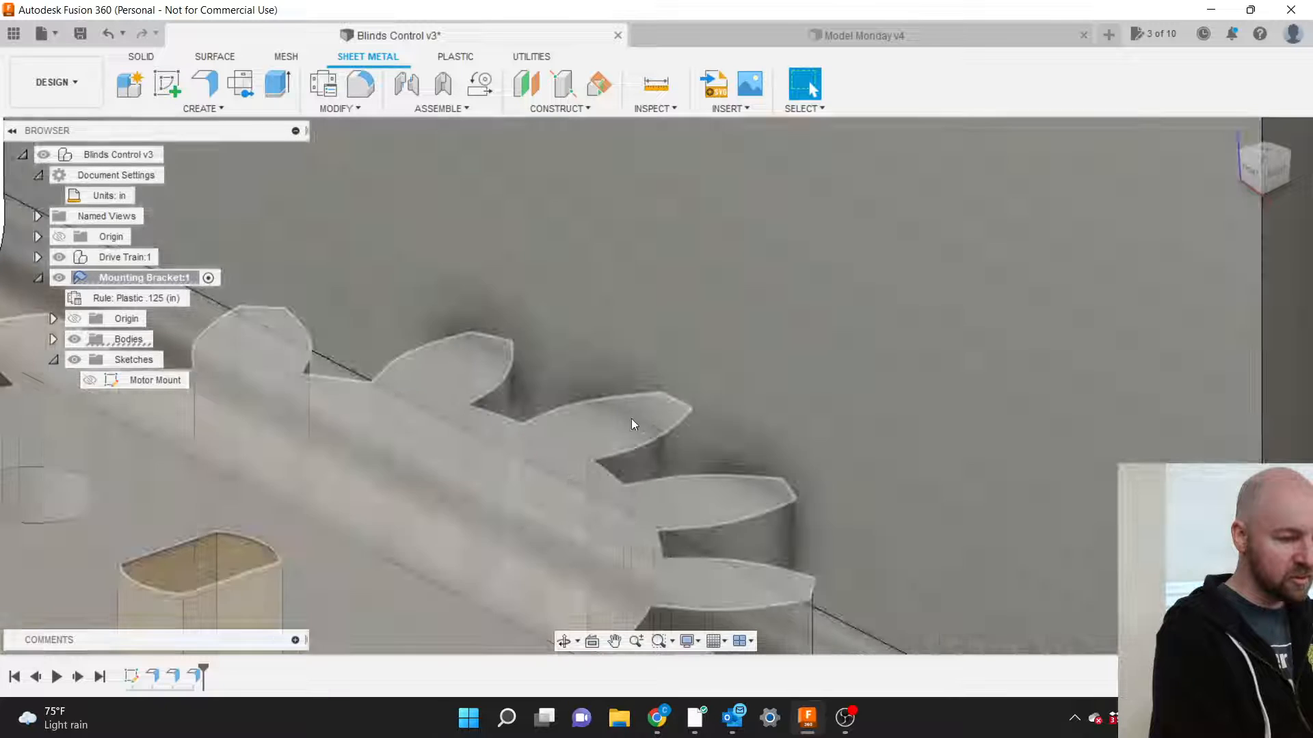
scroll(667, 406, "down", 10)
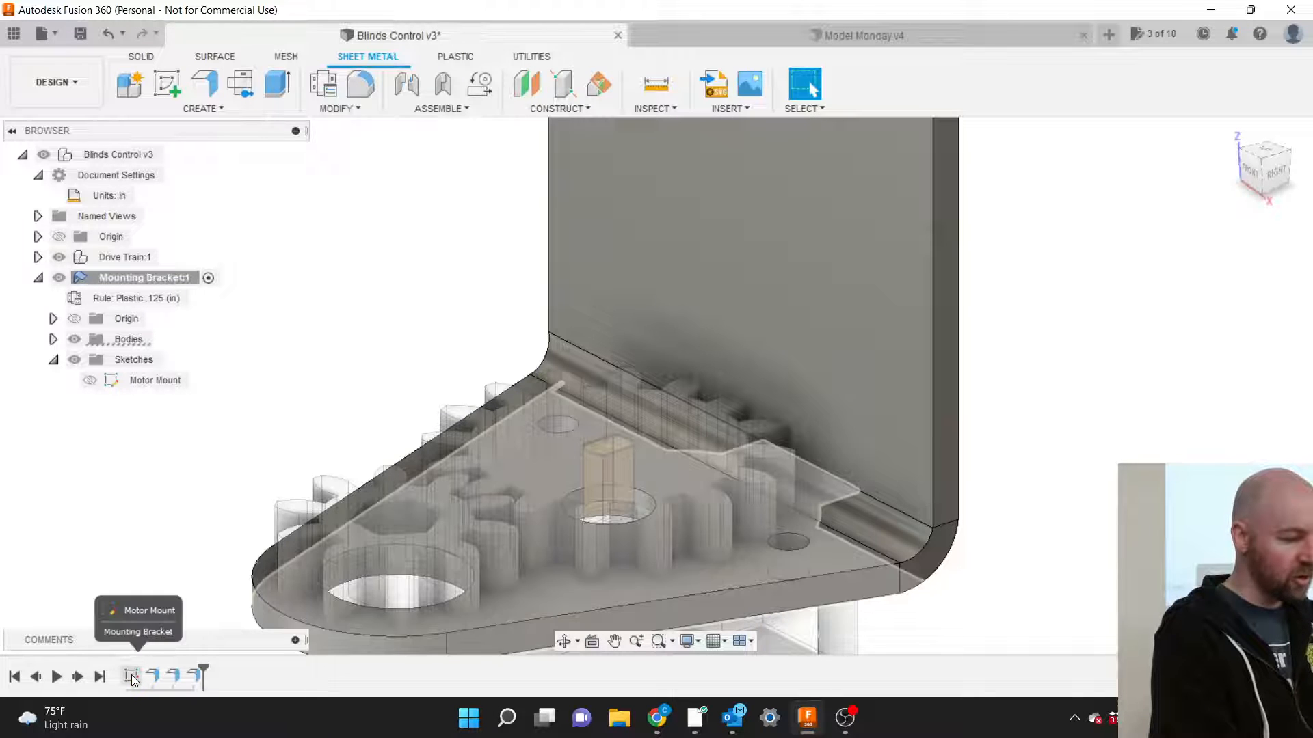
left_click(131, 678)
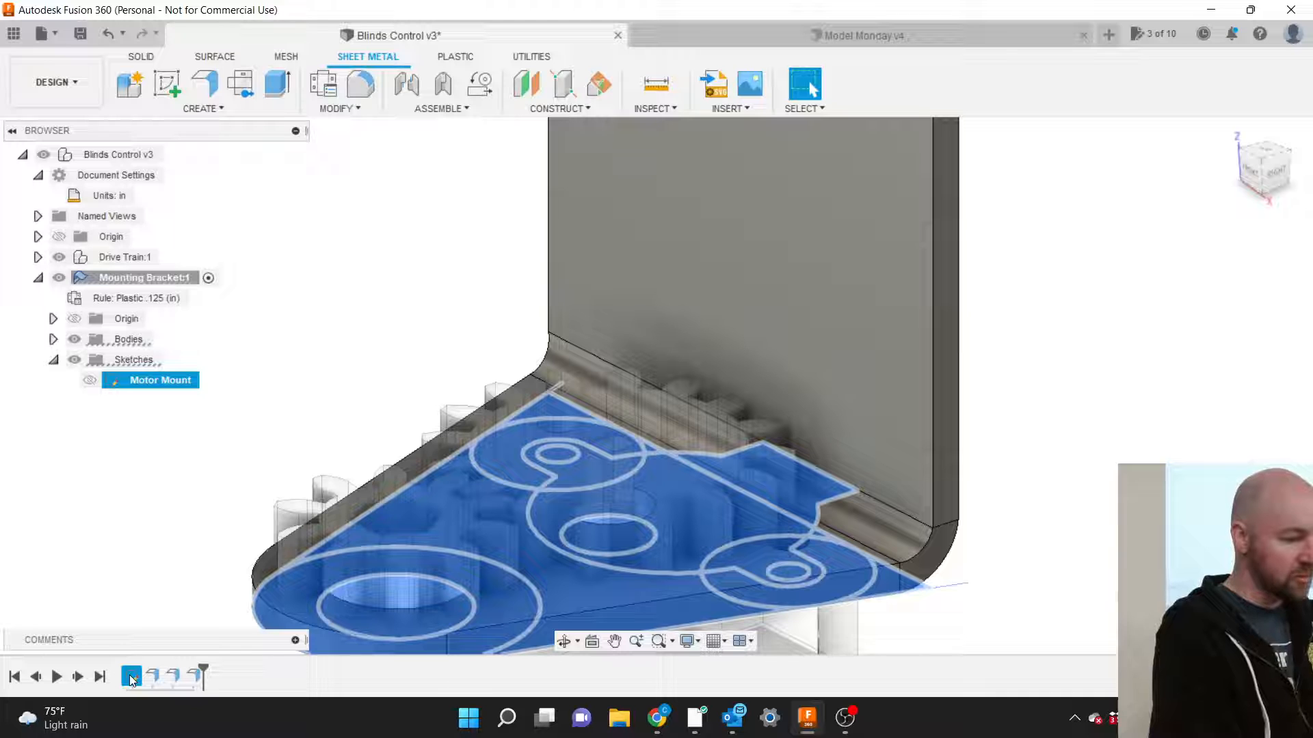
left_click(126, 601)
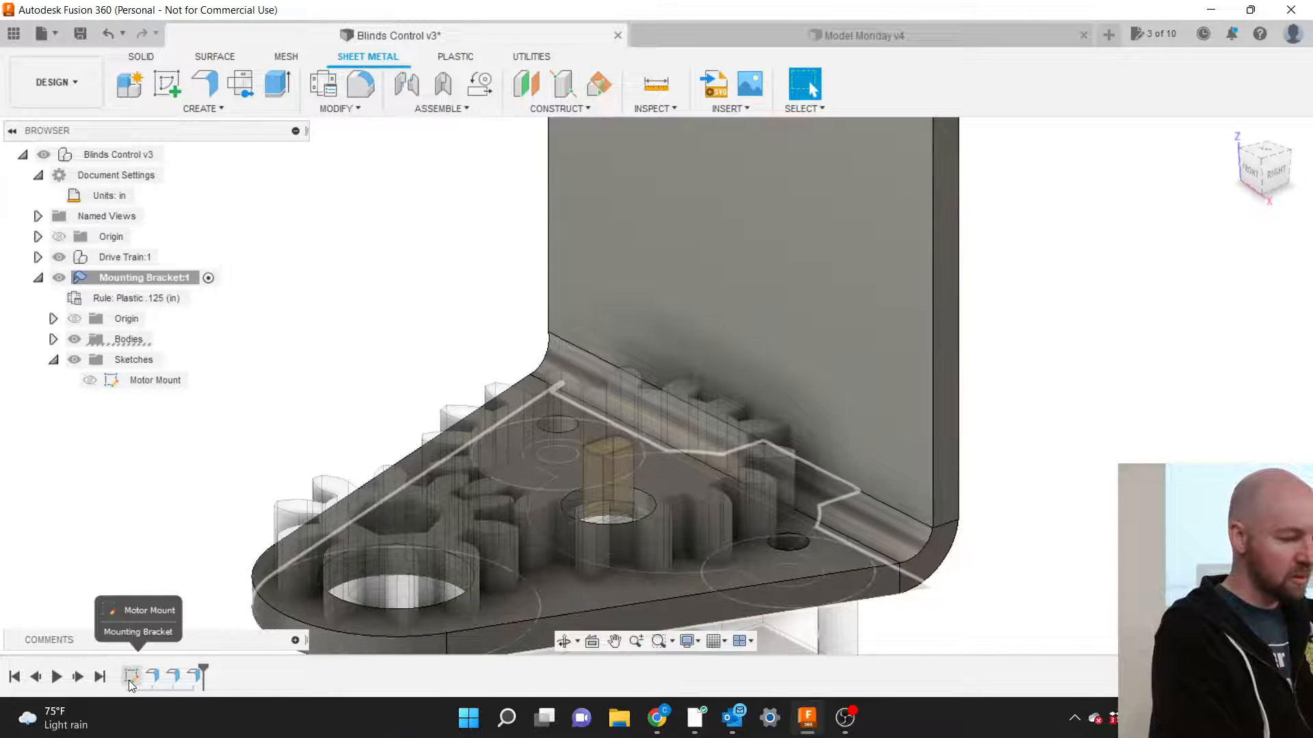
right_click(130, 678)
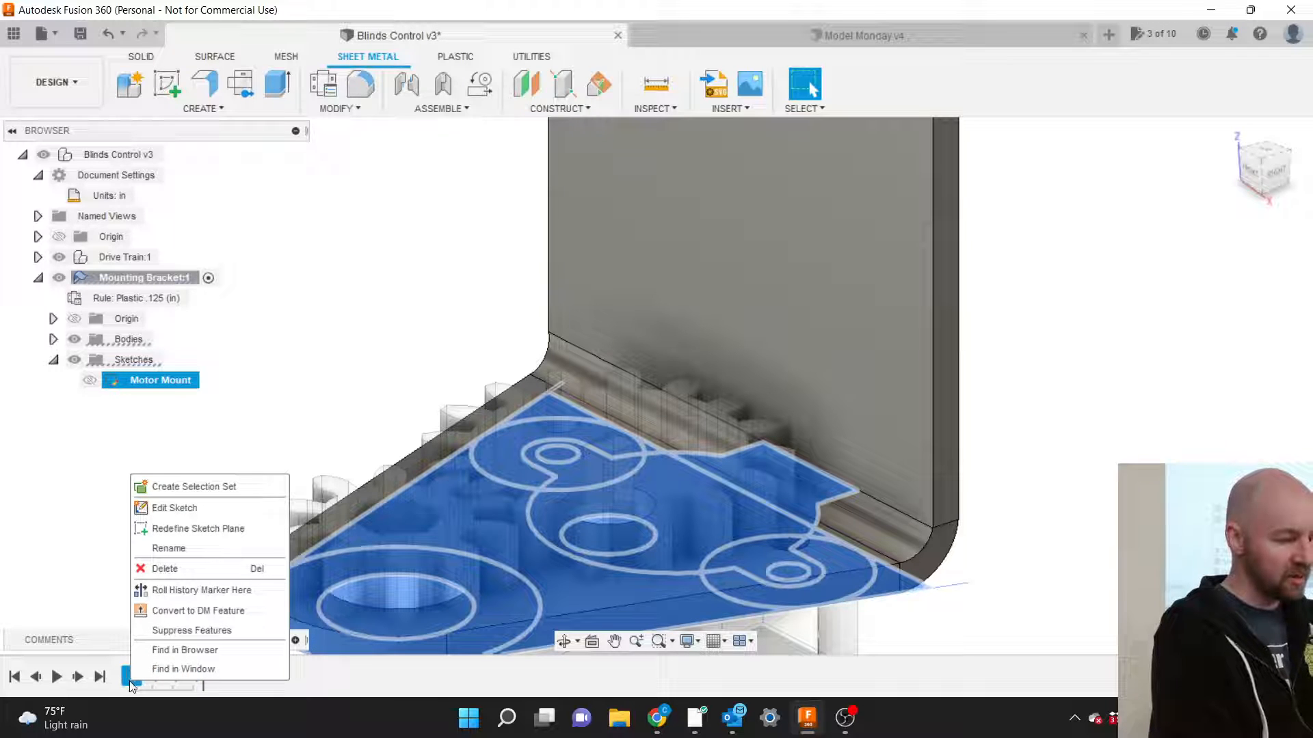
left_click(83, 587)
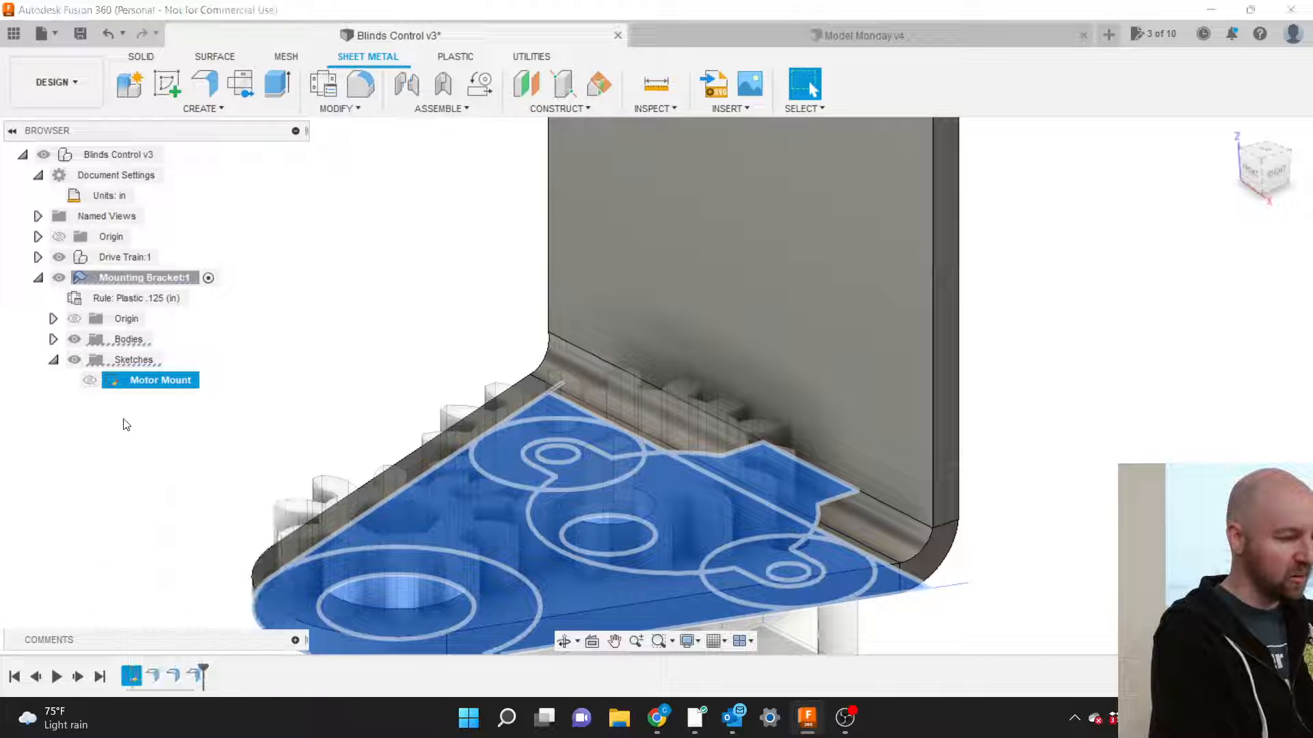
right_click(134, 386)
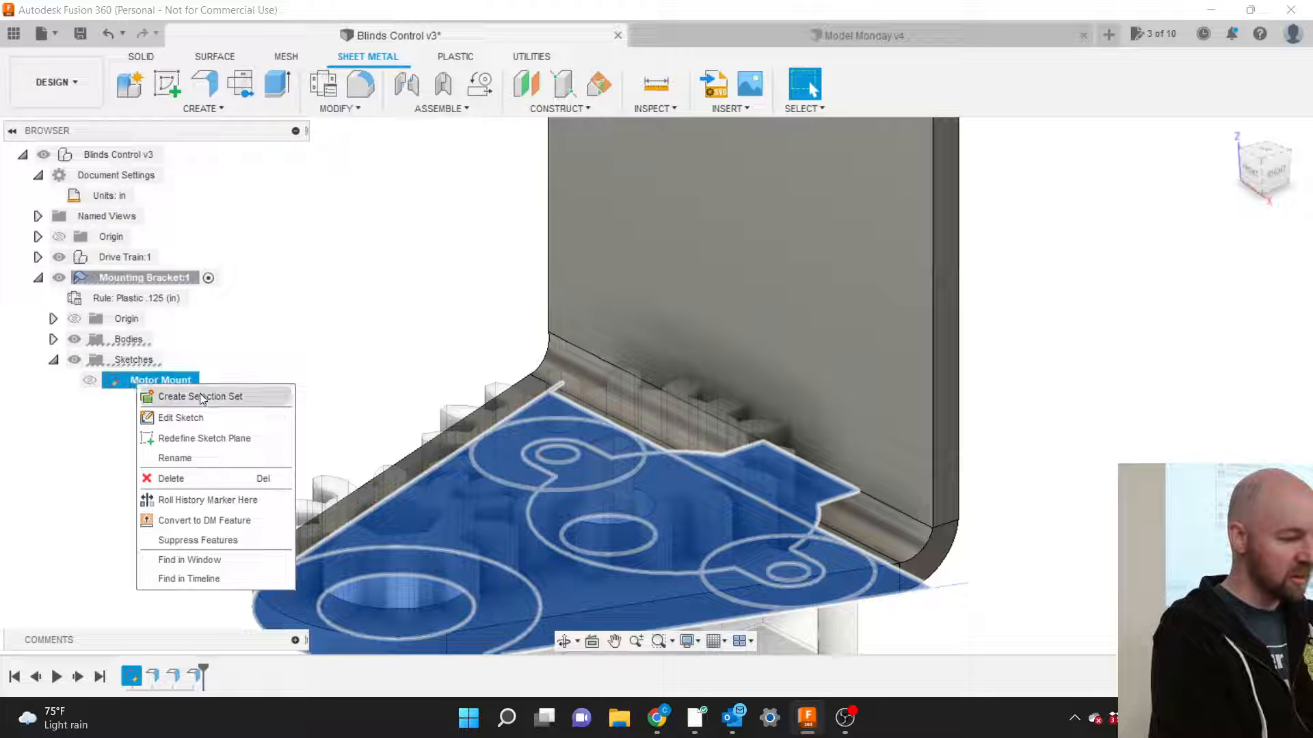
Open the Motor Mount sketch for editing and rotate the view 90 degrees.
left_click(187, 415)
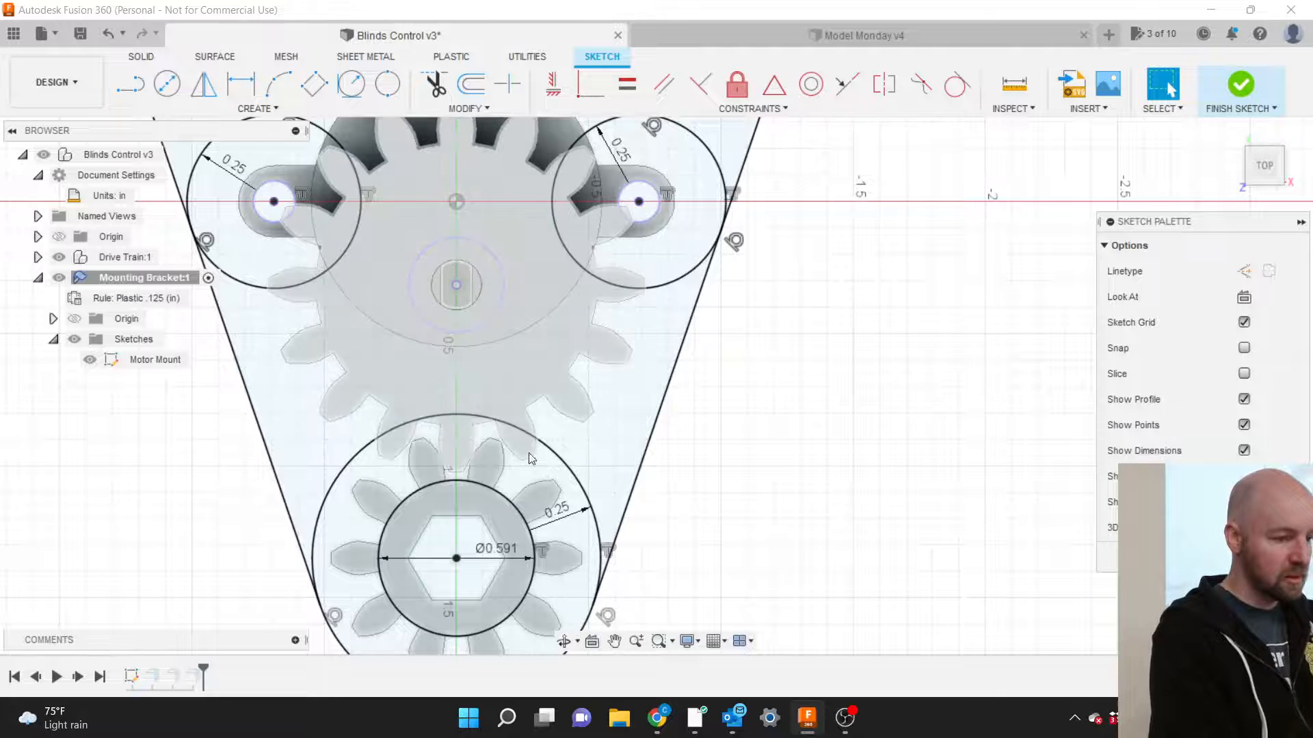
scroll(696, 504, "down", 3)
scroll(699, 506, "down", 1)
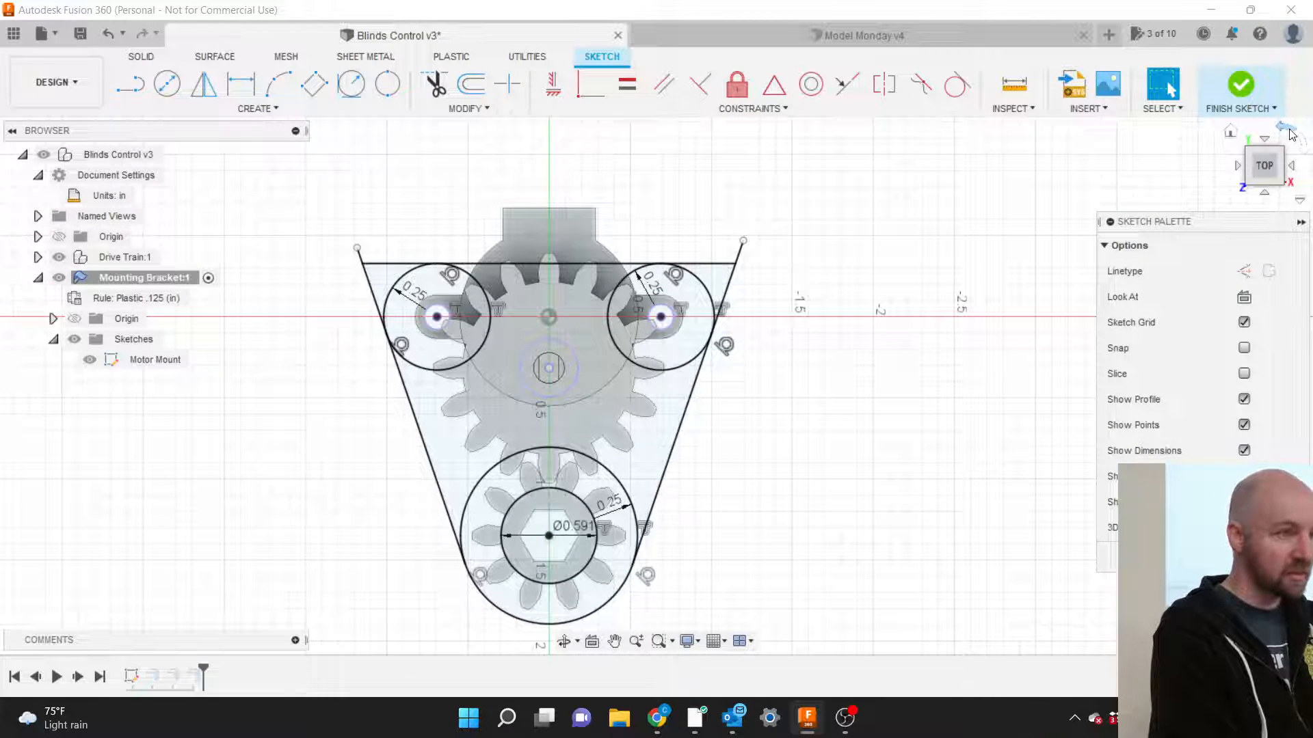
left_click(1288, 130)
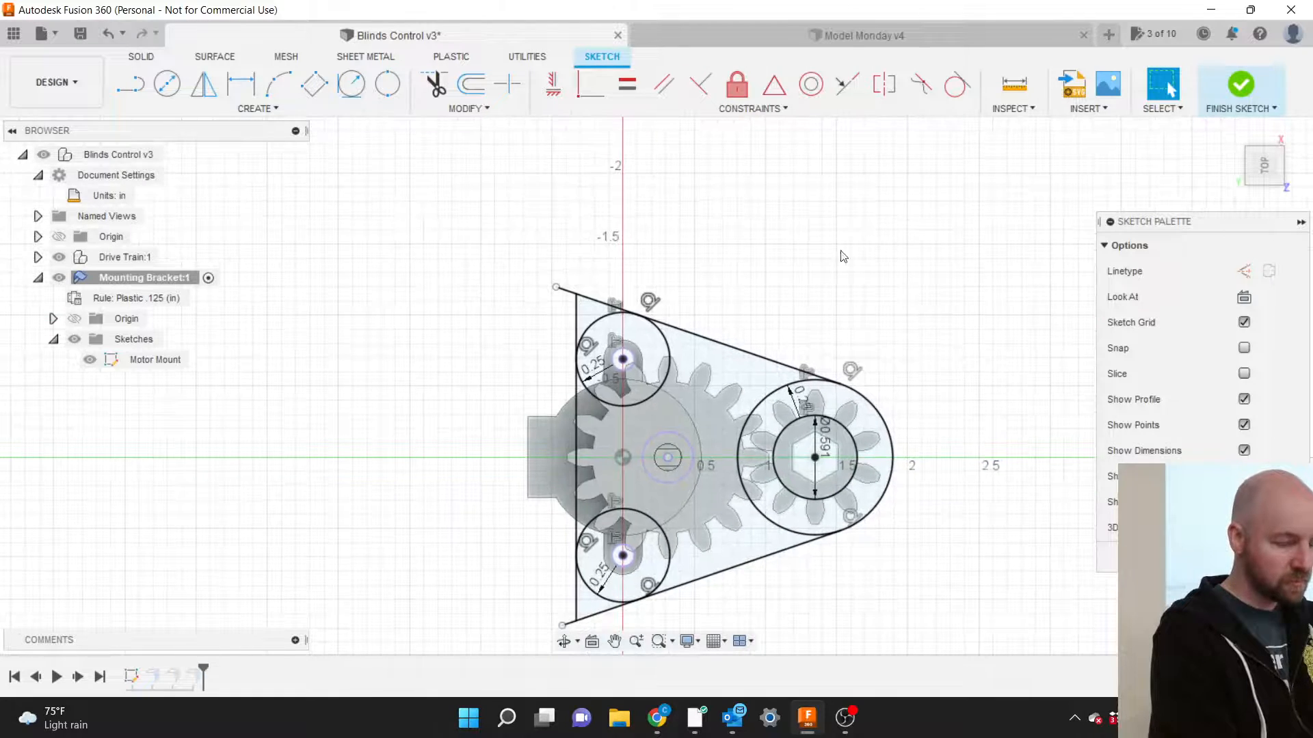
scroll(692, 523, "up", 3)
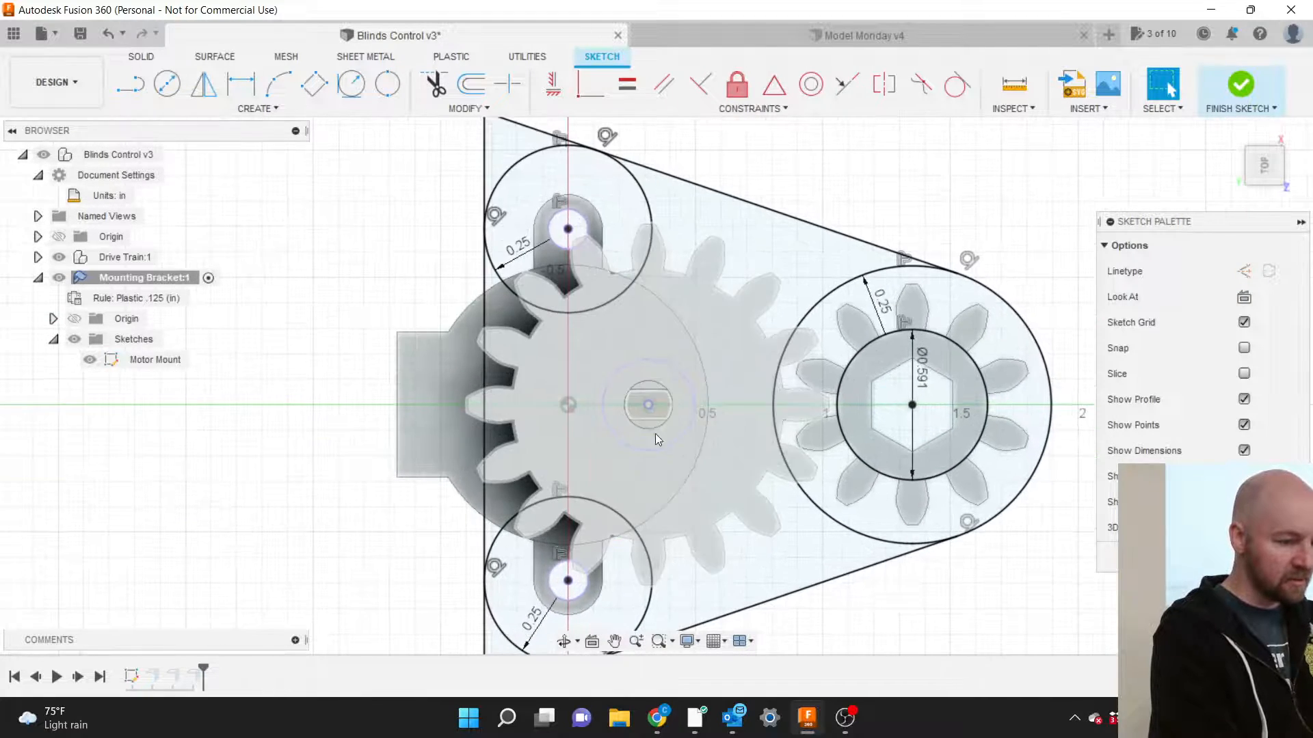
scroll(655, 433, "down", 2)
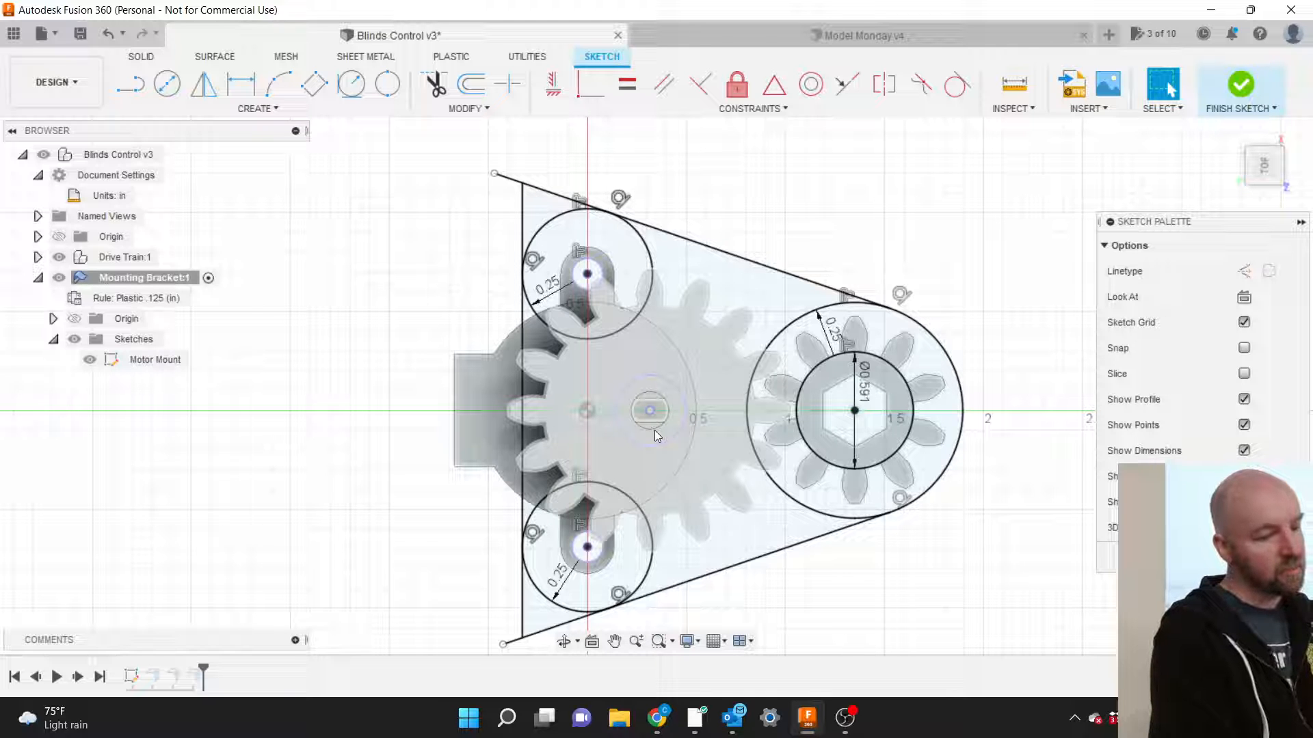
Change both screw-hole circle dimensions from 0.25 to 0.325.
double_click(559, 583)
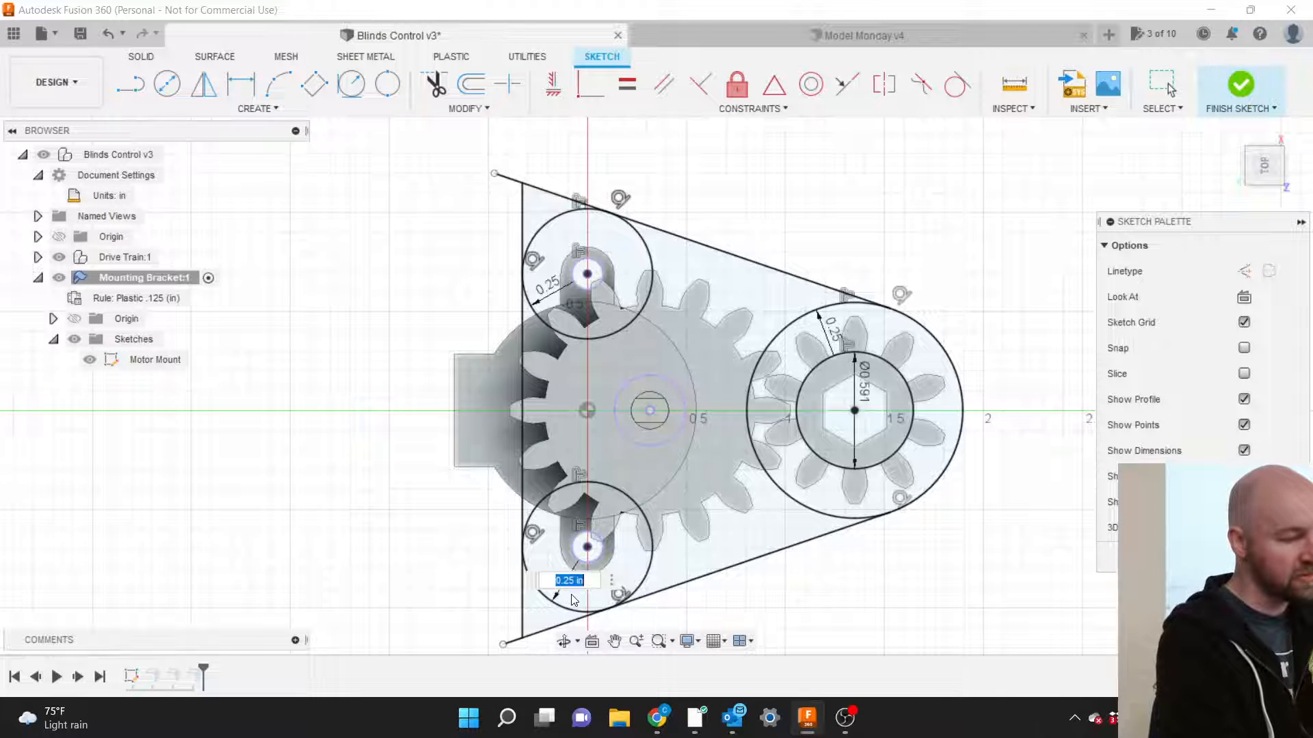
key("End")
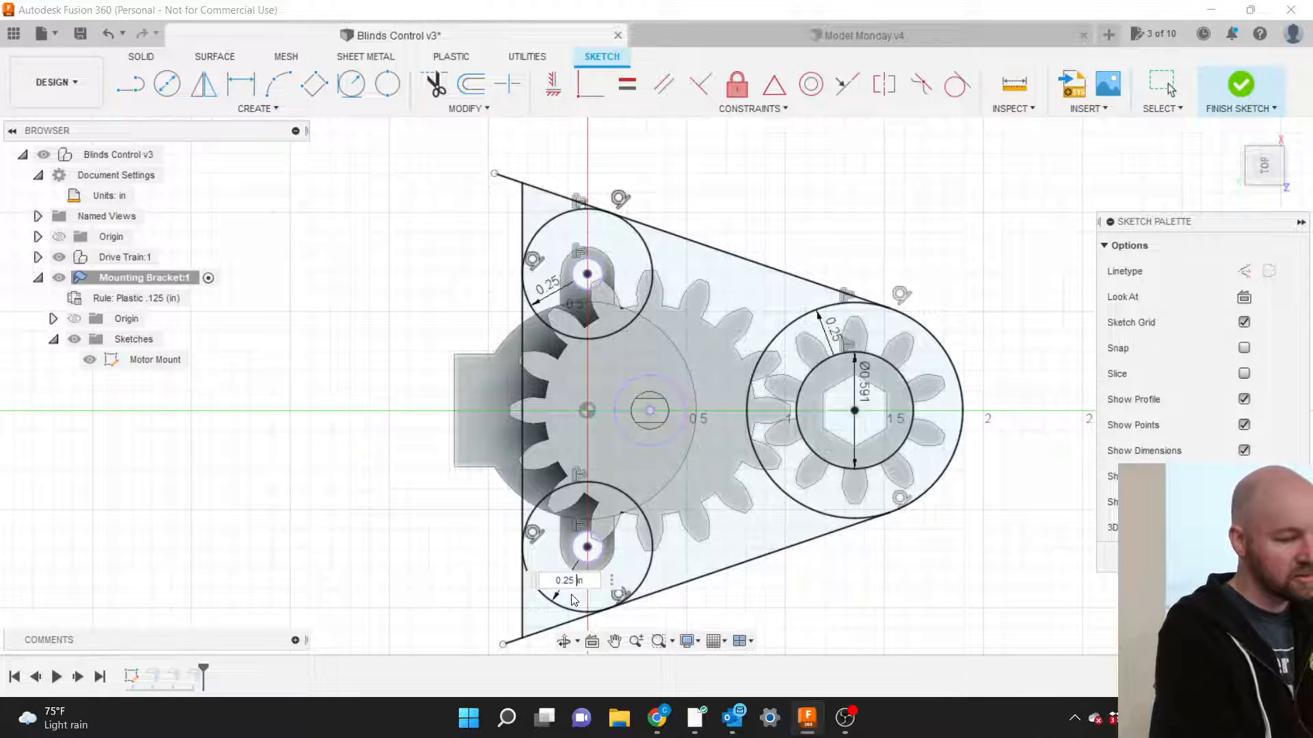
type("3")
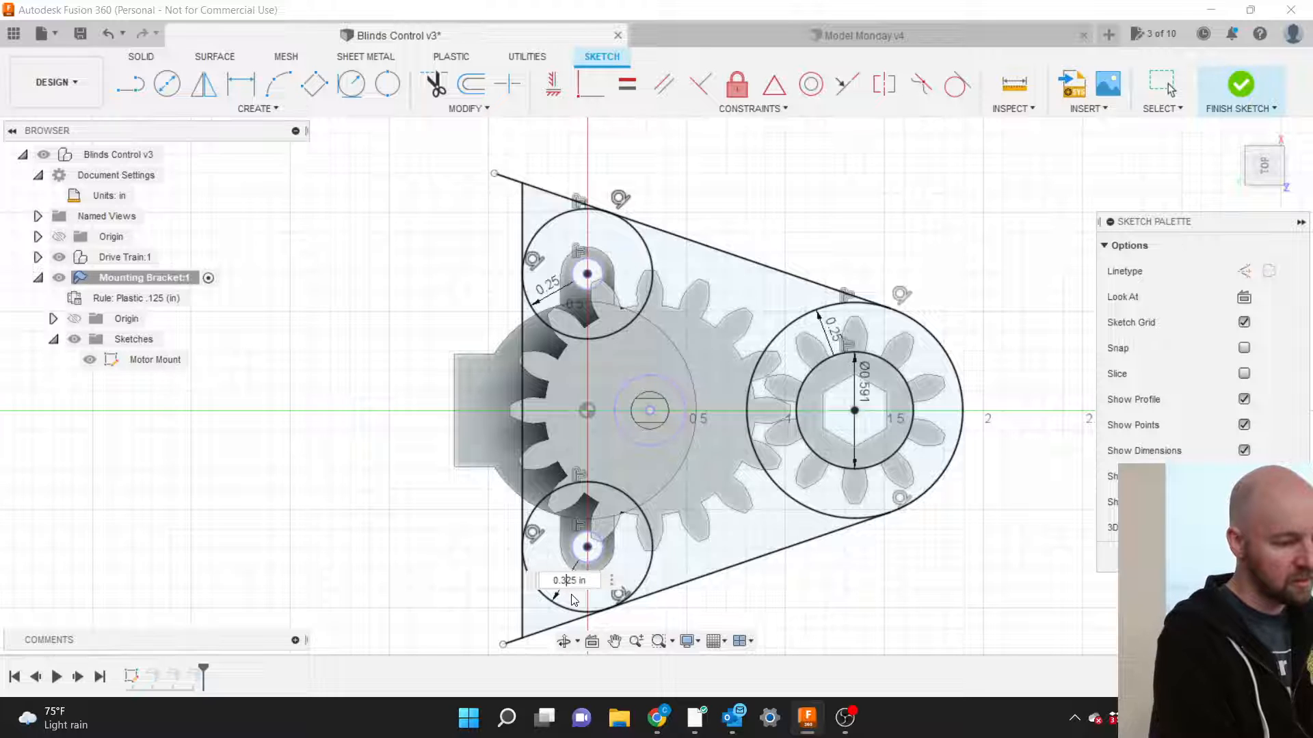
key("Return")
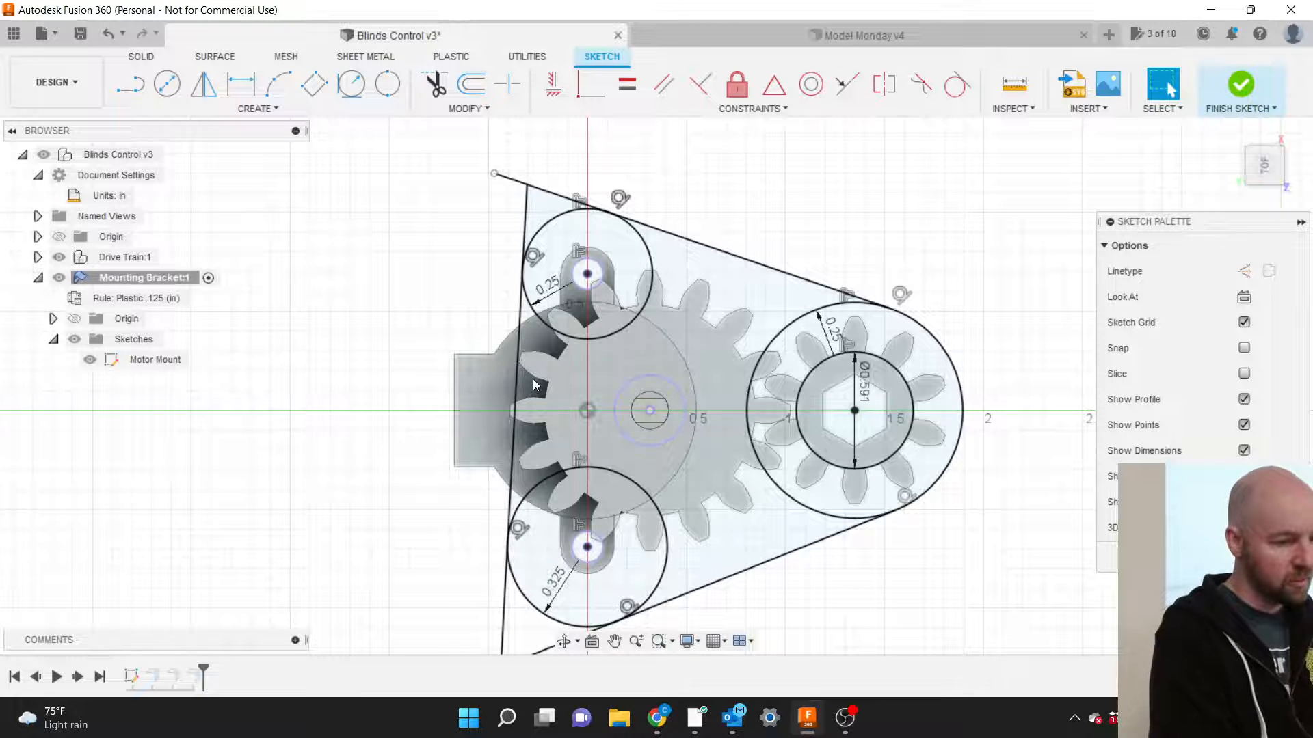
double_click(554, 286)
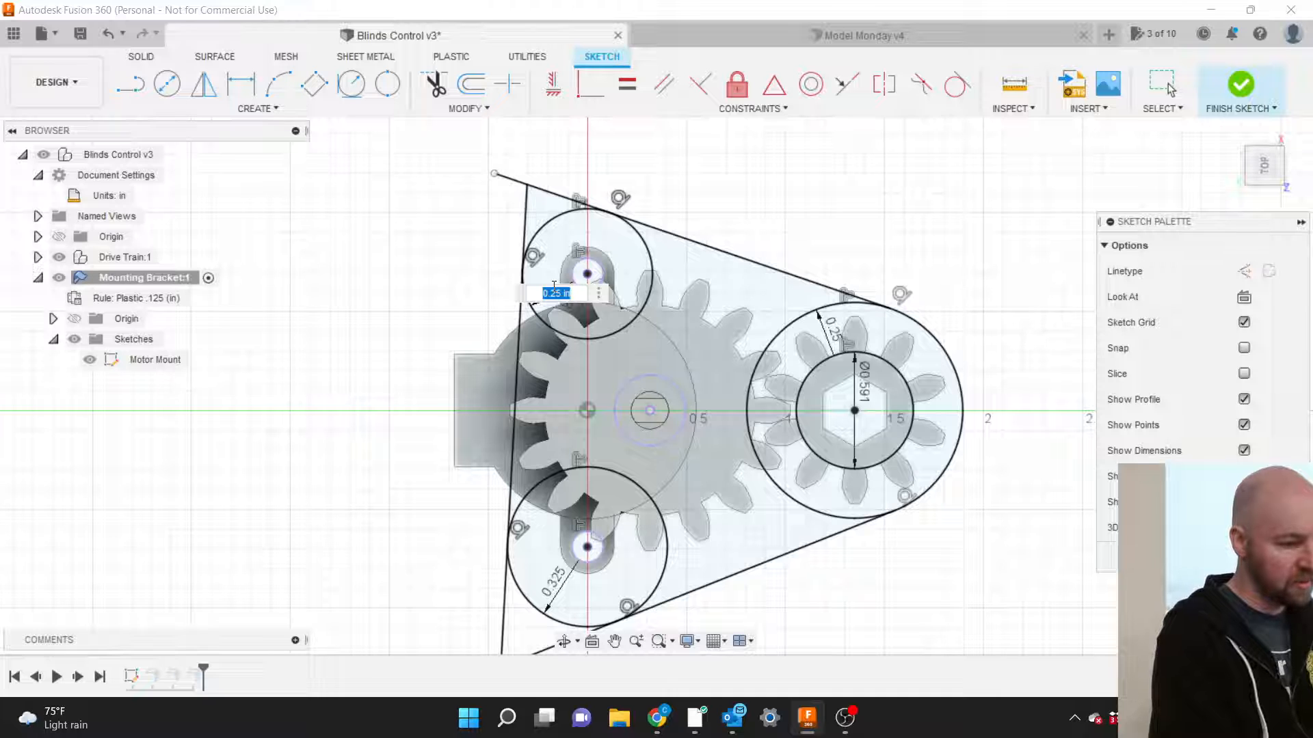
key("Right")
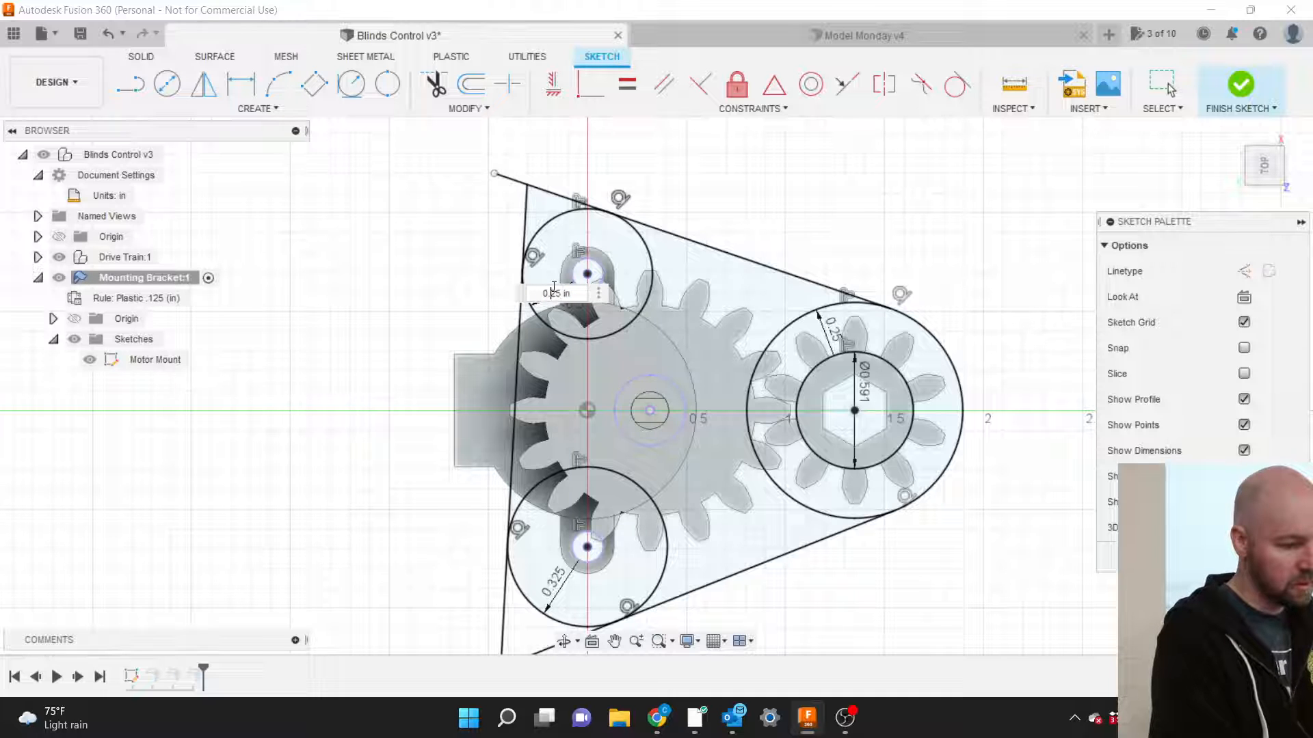
type("3")
key("Return")
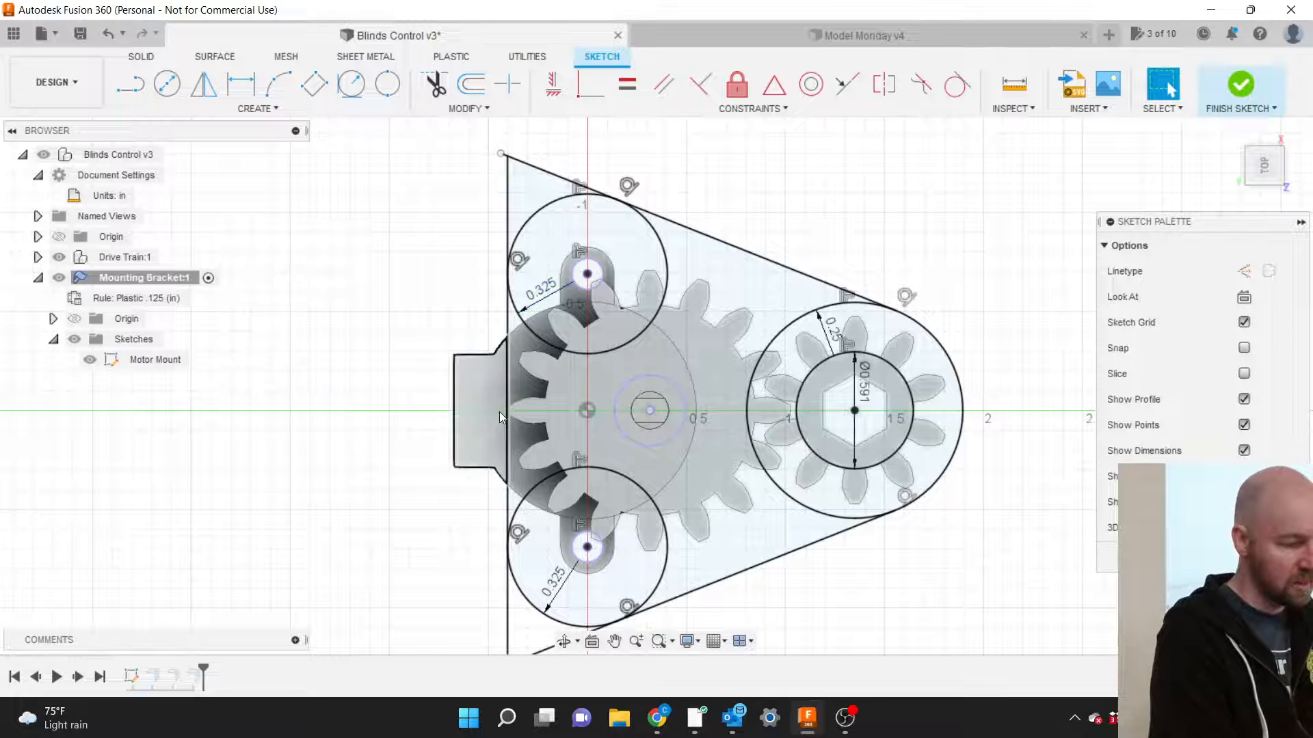
Finish the sketch to rebuild the bracket and orbit to an angled 3D view.
scroll(499, 411, "up", 5)
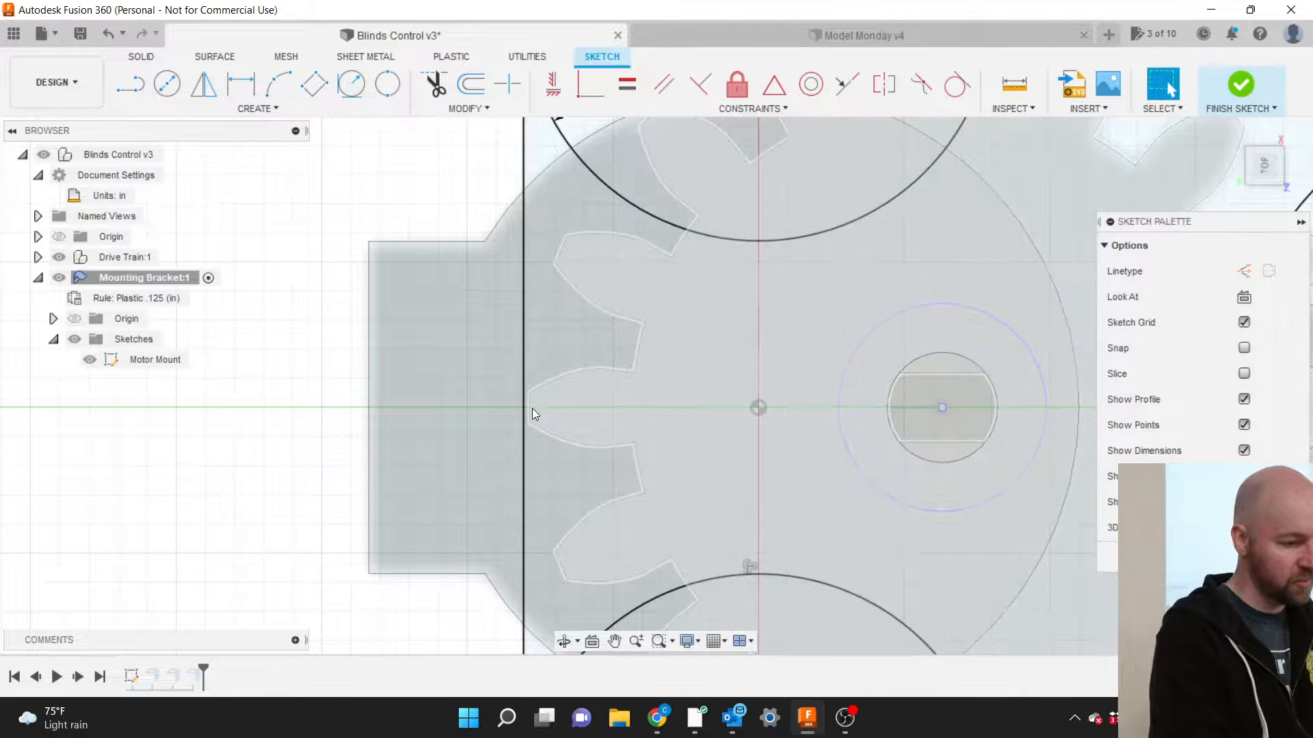
scroll(532, 408, "up", 4)
scroll(516, 403, "down", 9)
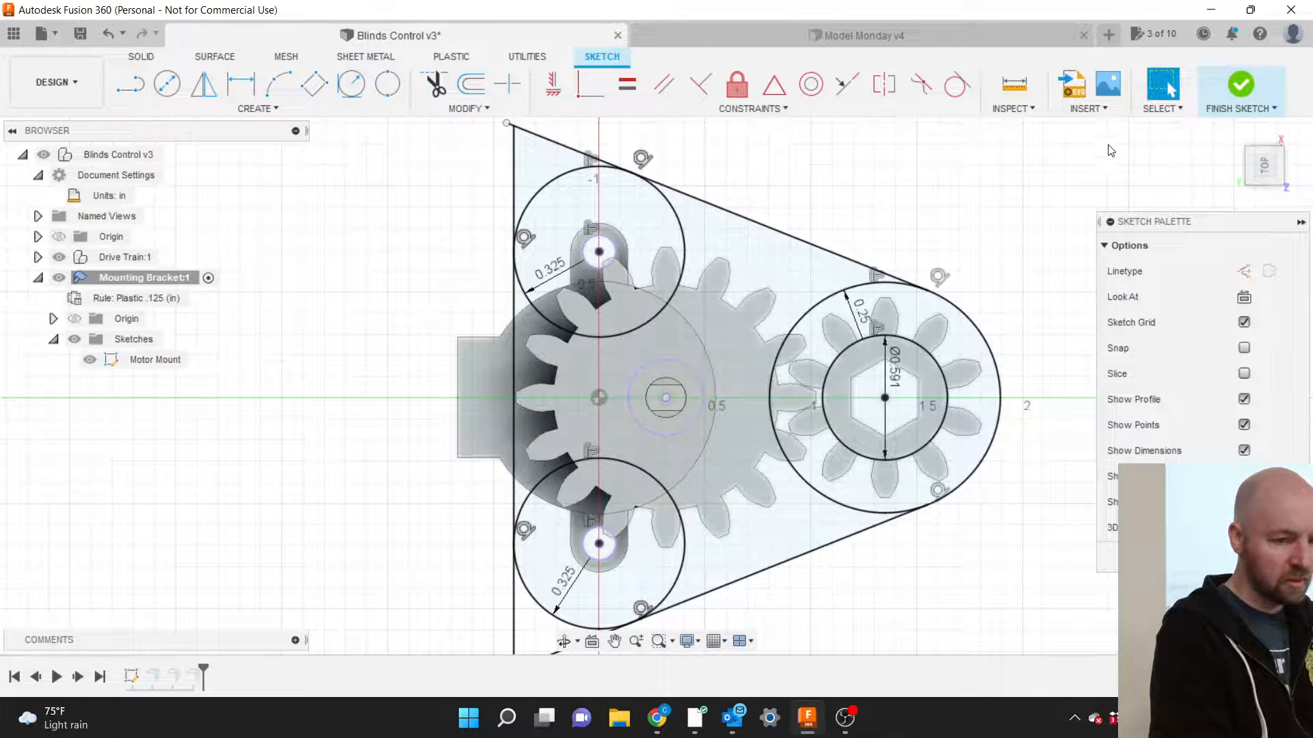
left_click(1241, 85)
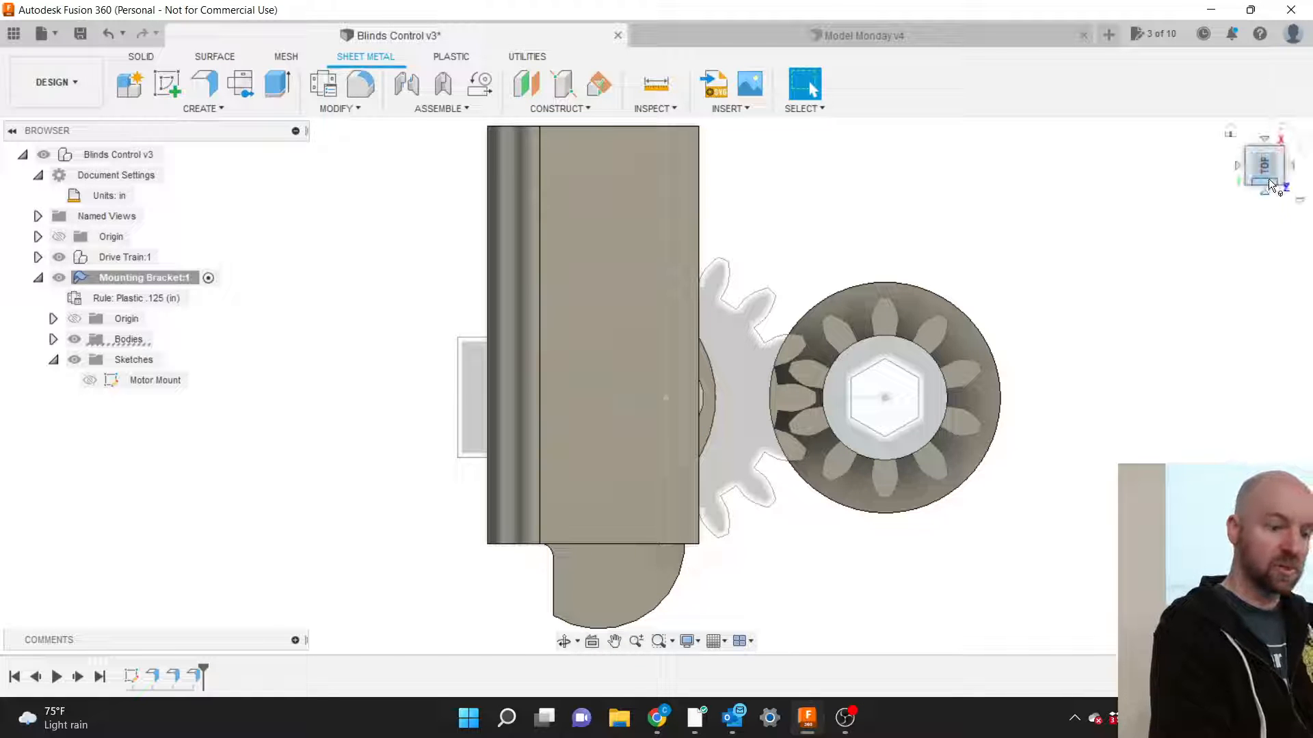
left_click_drag(1269, 178, 1226, 129)
scroll(826, 200, "down", 3)
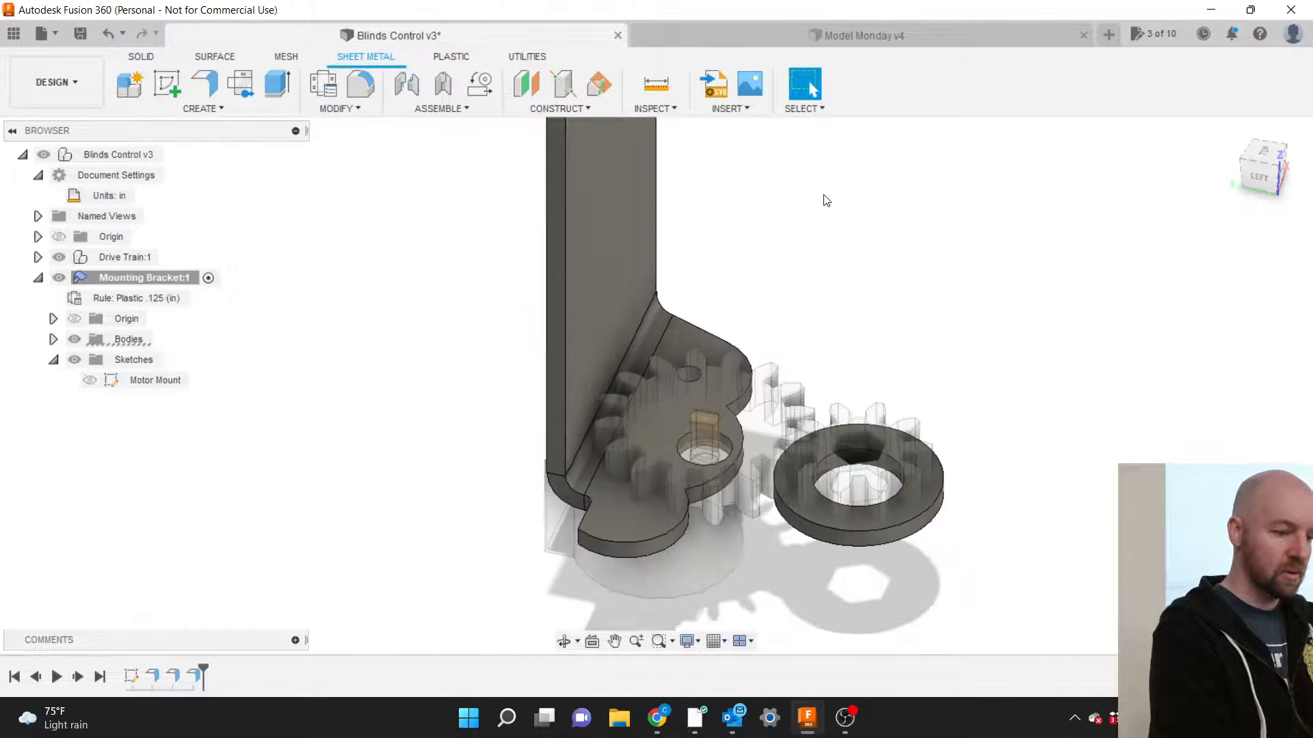
scroll(817, 461, "up", 2)
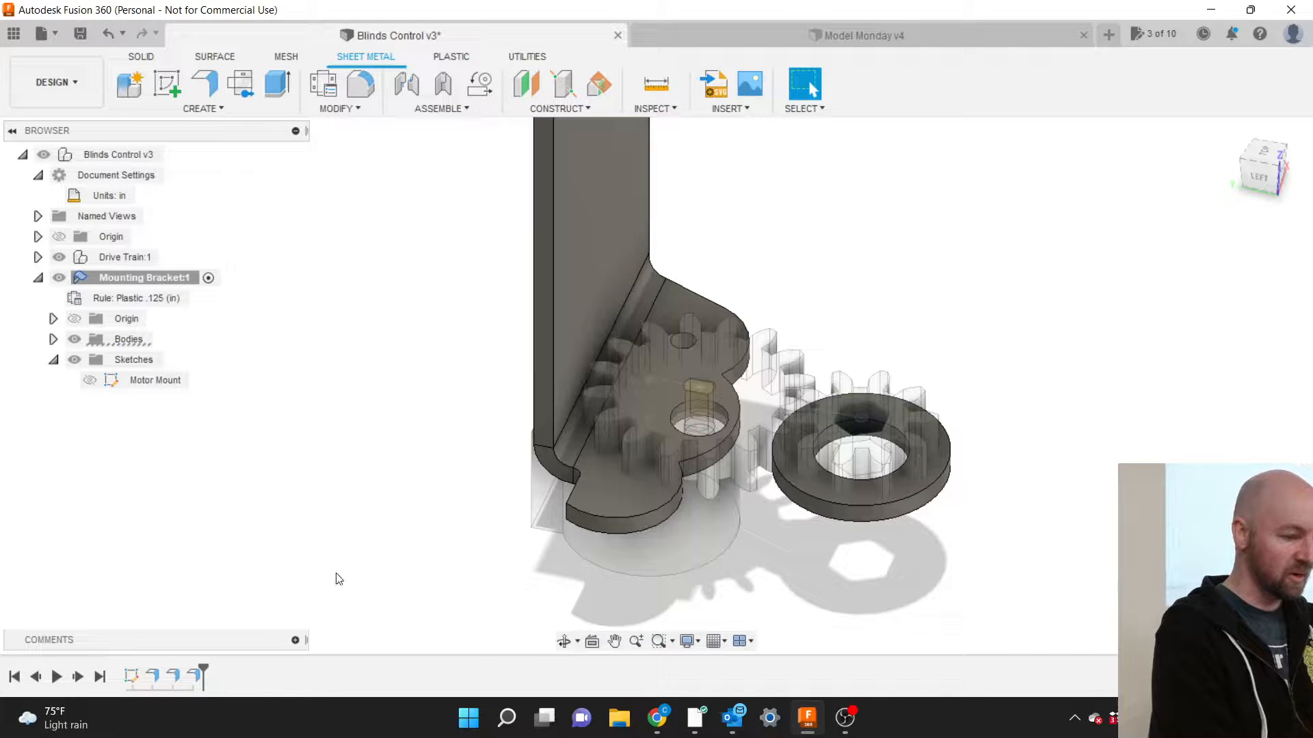
right_click(154, 675)
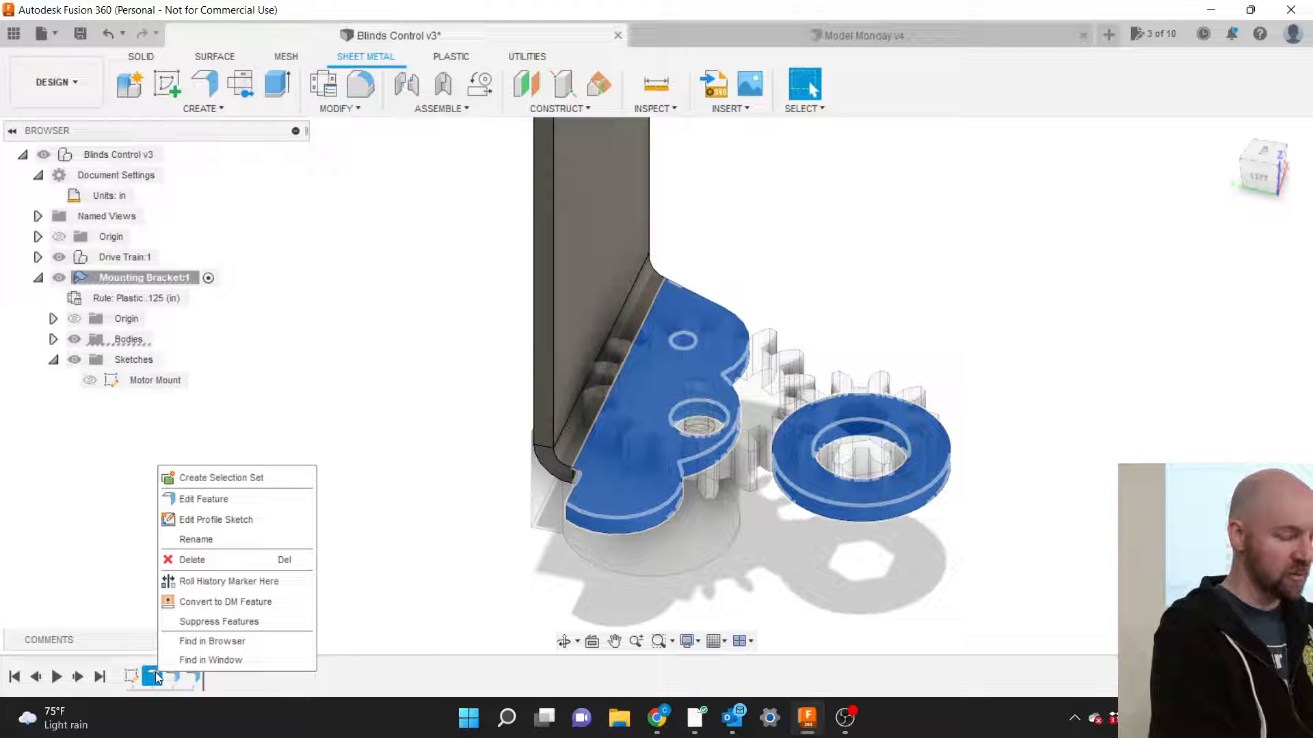
left_click(189, 501)
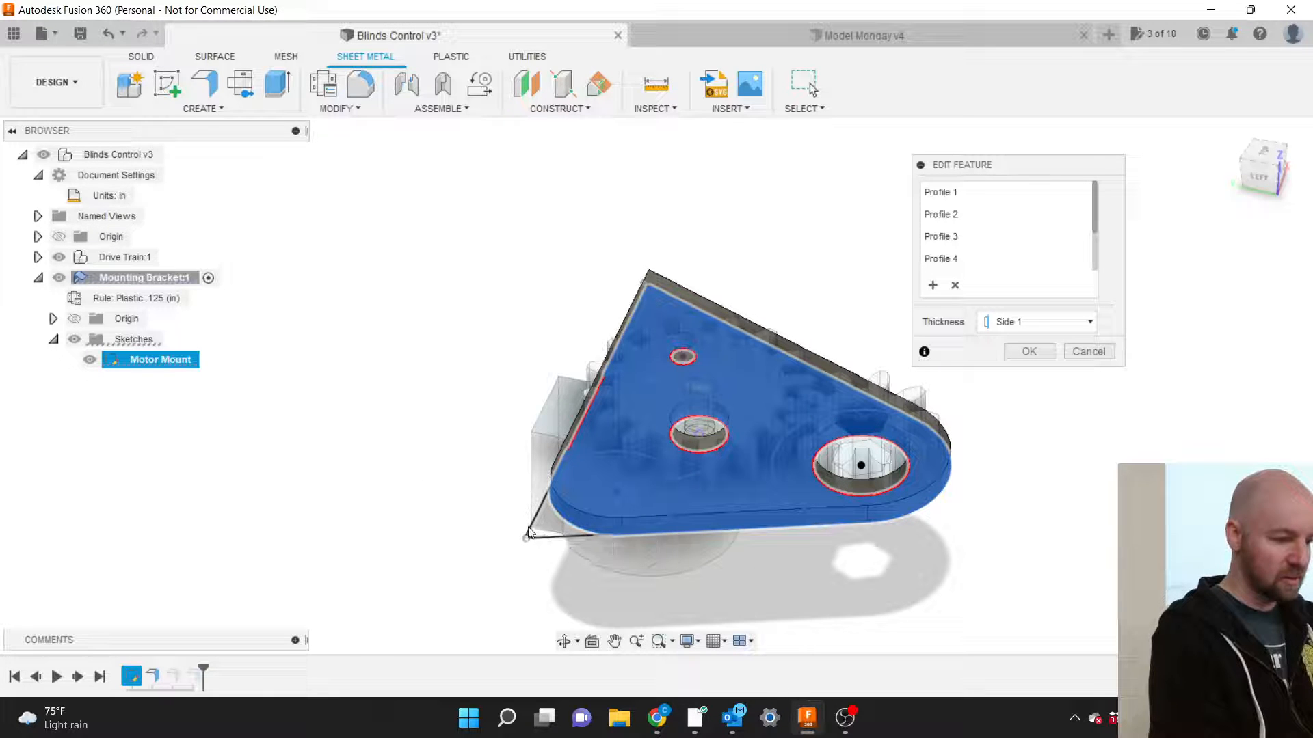
left_click(1263, 151)
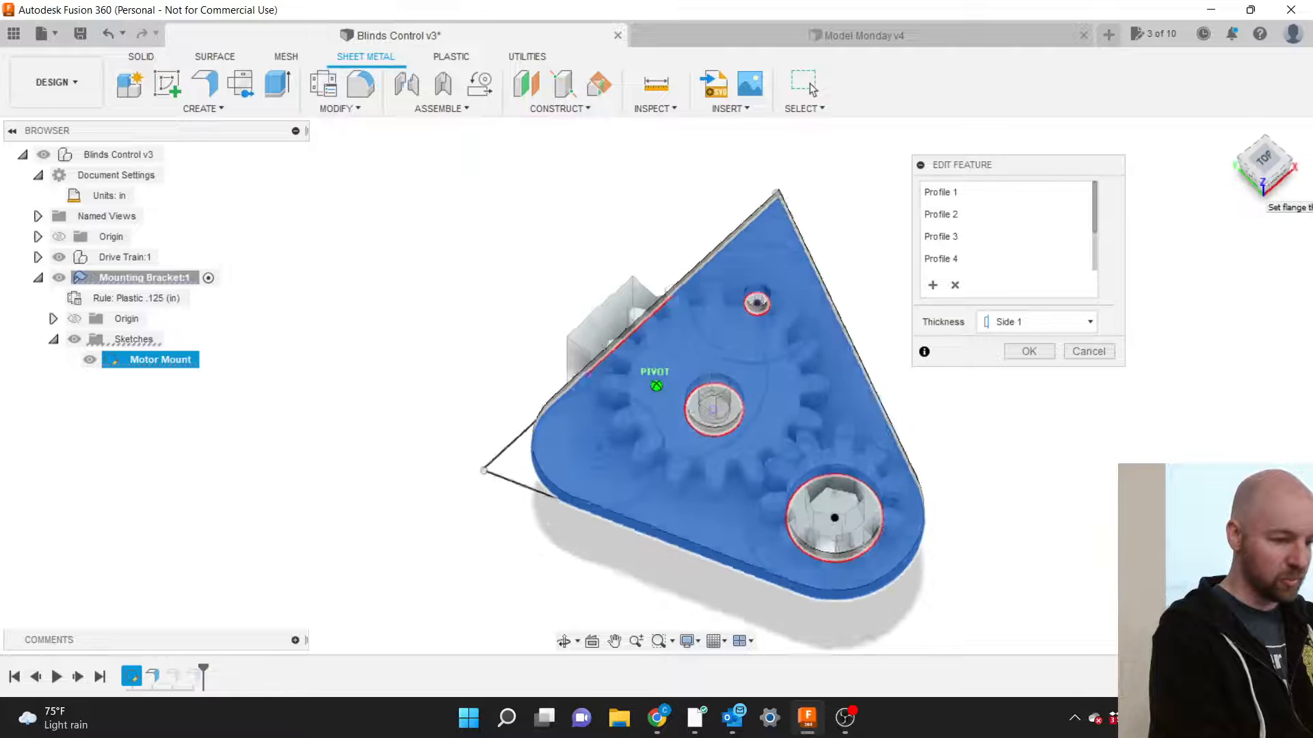
middle_click_drag(499, 527, 551, 416, "shift")
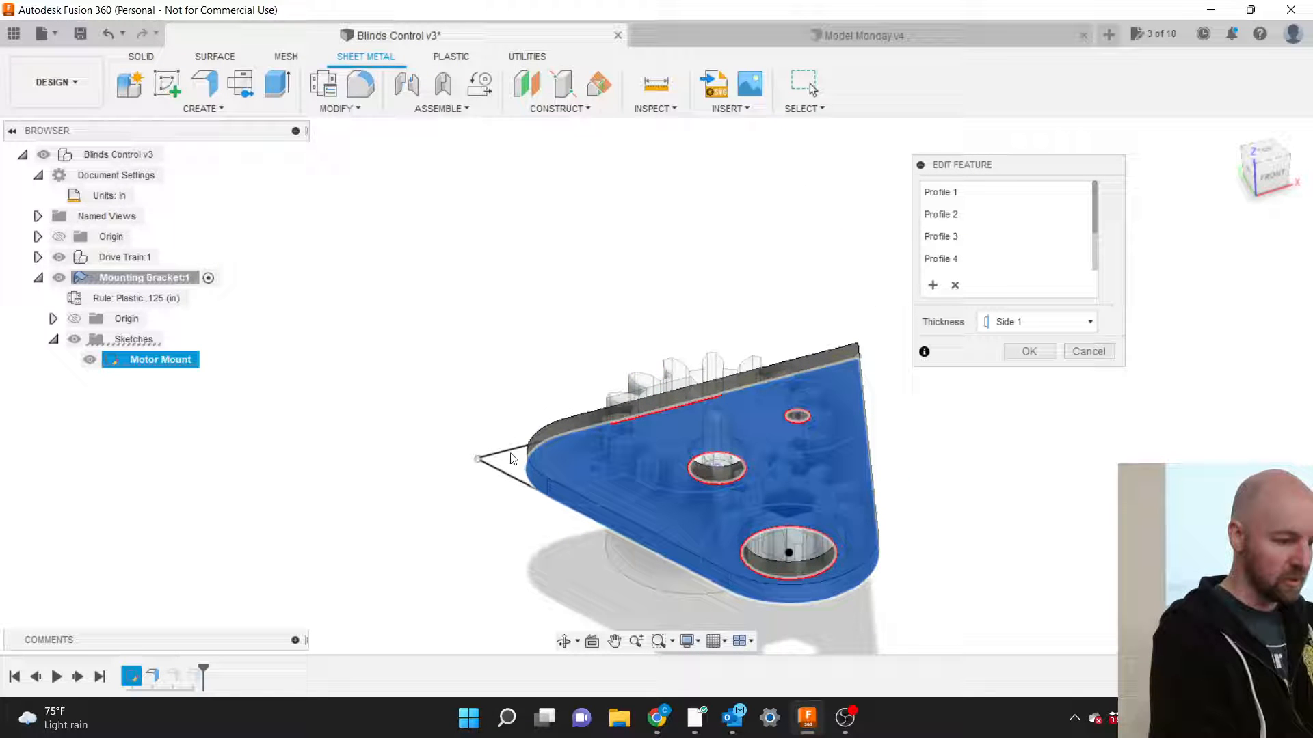
scroll(514, 458, "up", 6)
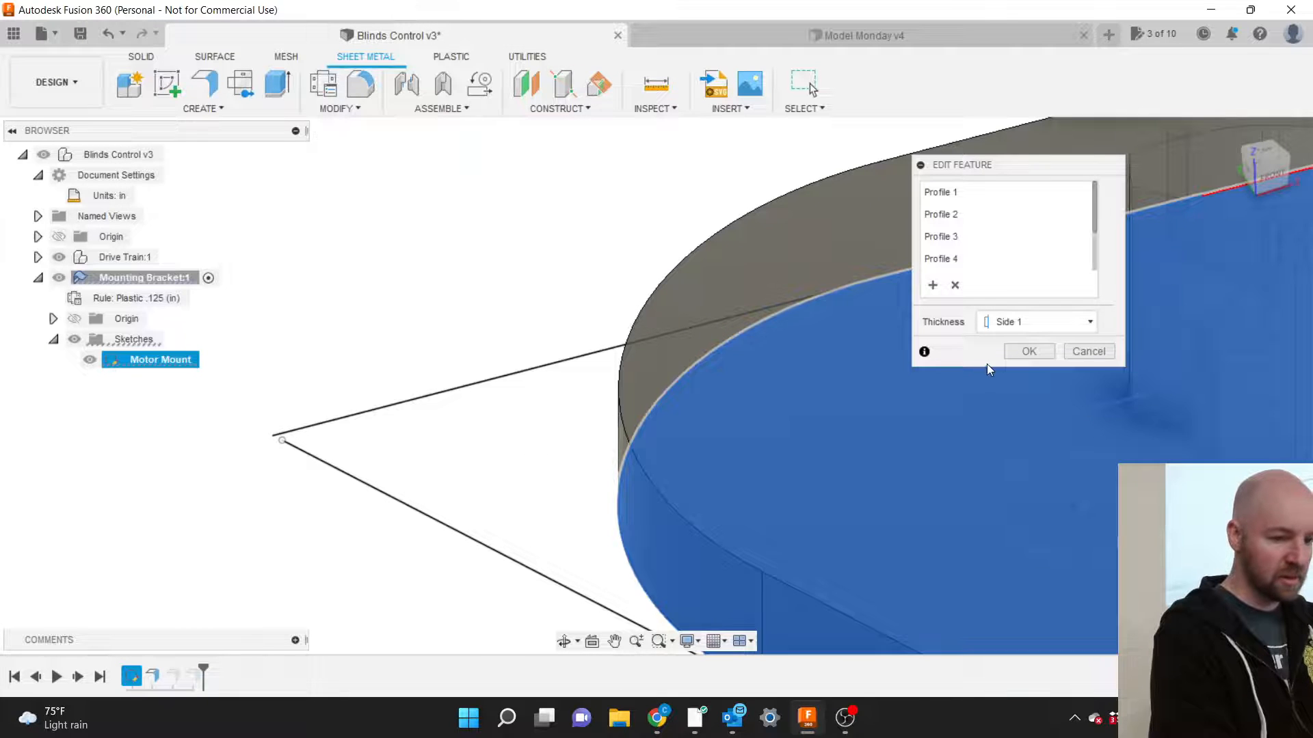
left_click(1091, 352)
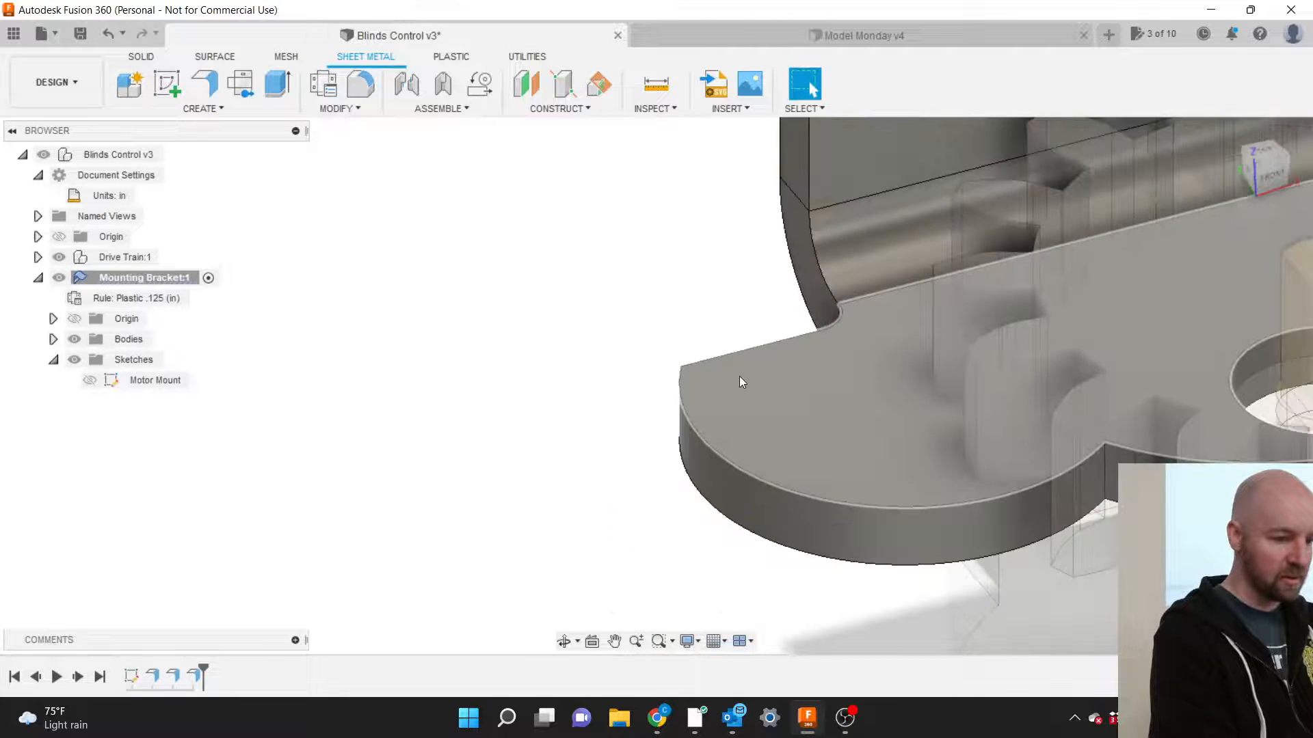
scroll(739, 381, "down", 5)
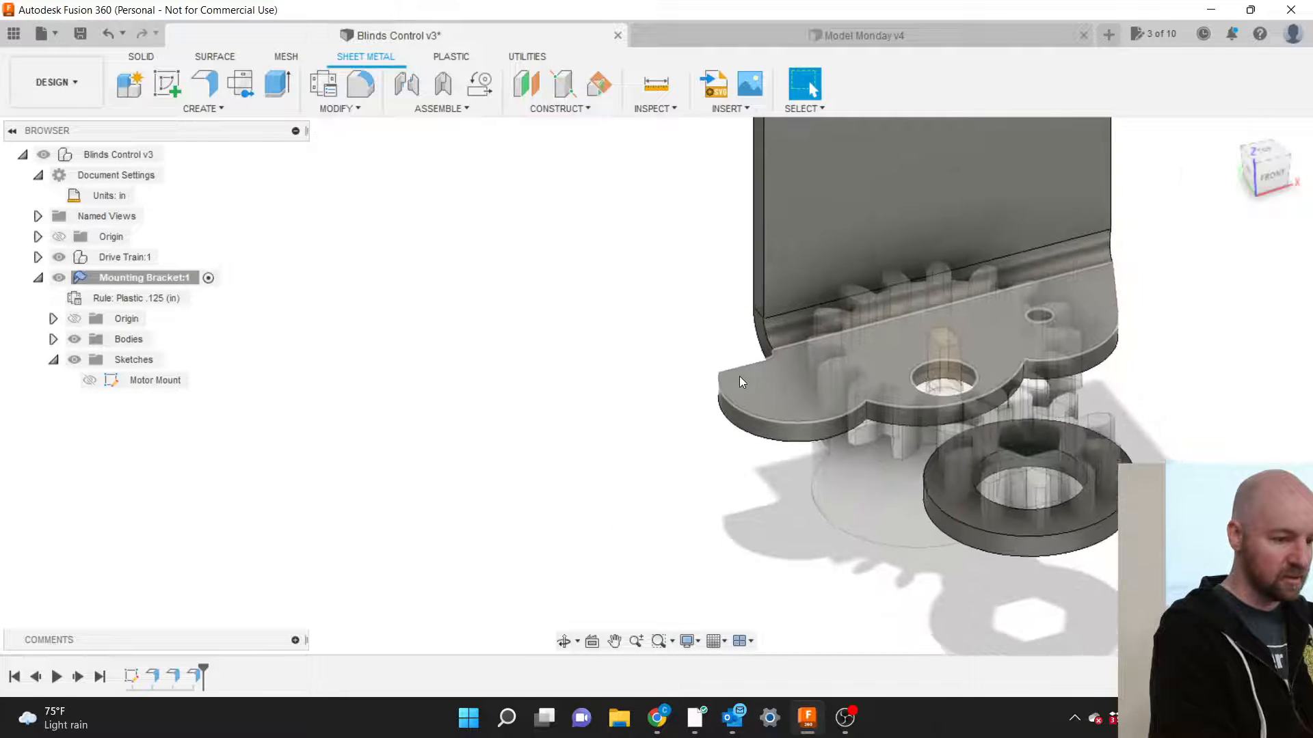
Reopen the Motor Mount sketch for editing from the timeline.
right_click(127, 682)
left_click(145, 507)
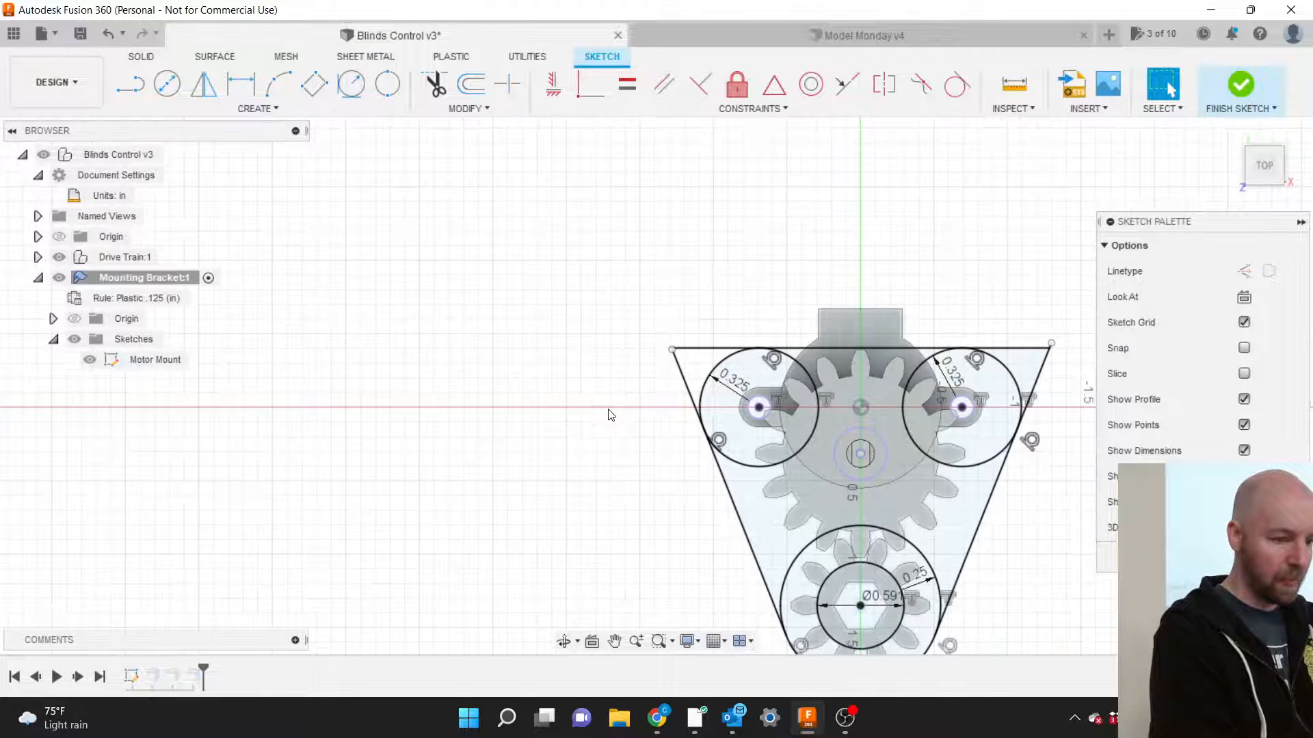
scroll(1007, 403, "up", 8)
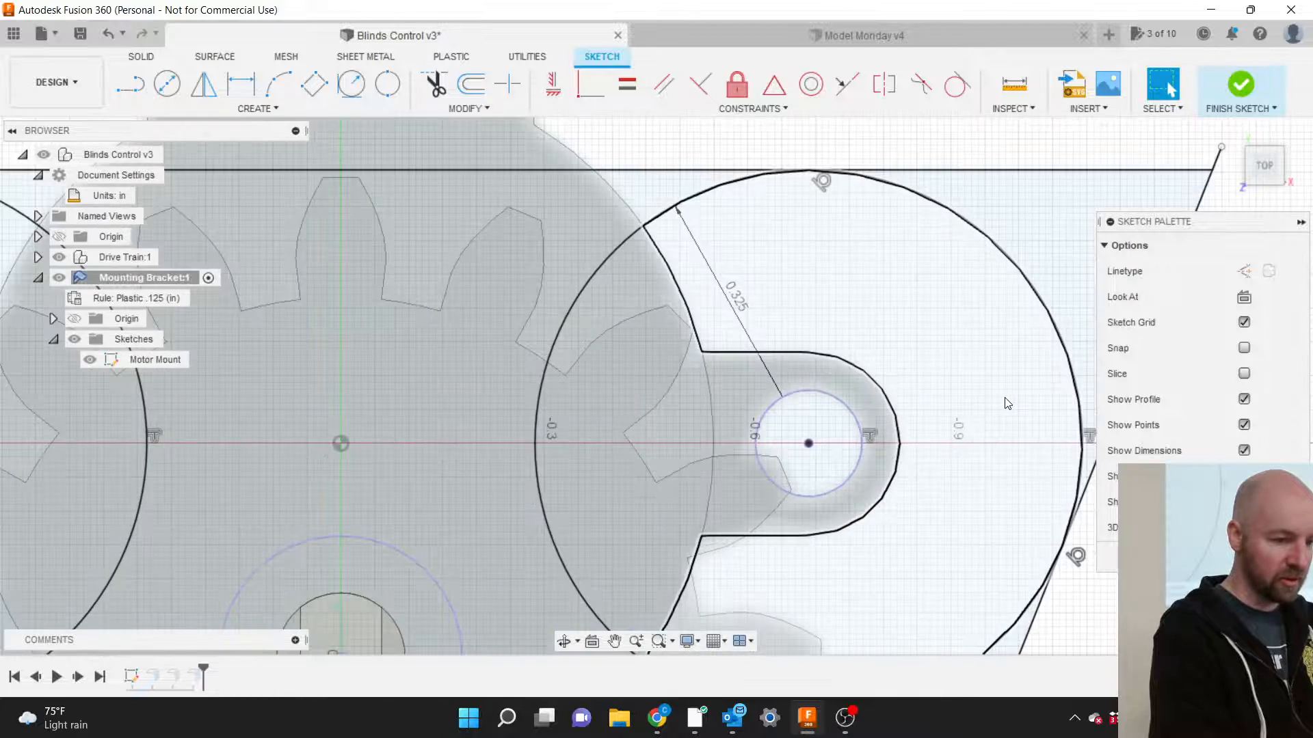
scroll(1007, 403, "down", 5)
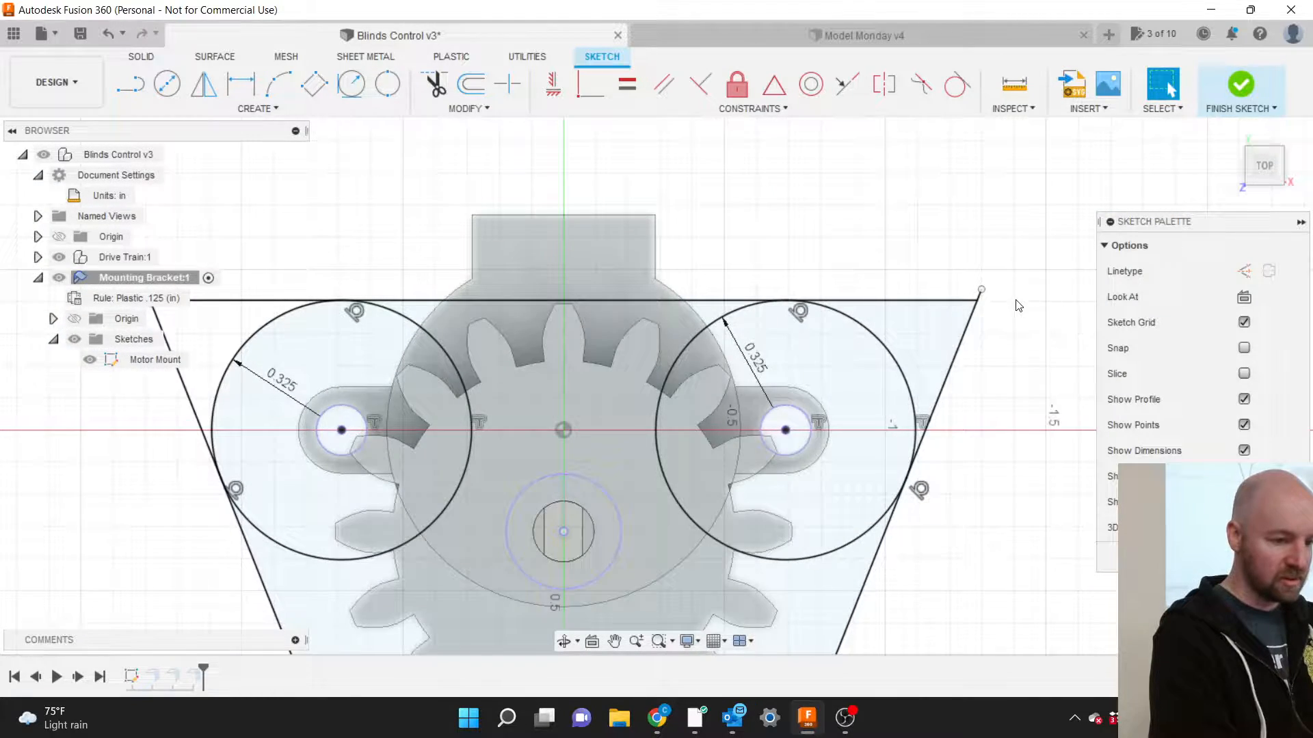
scroll(961, 294, "up", 5)
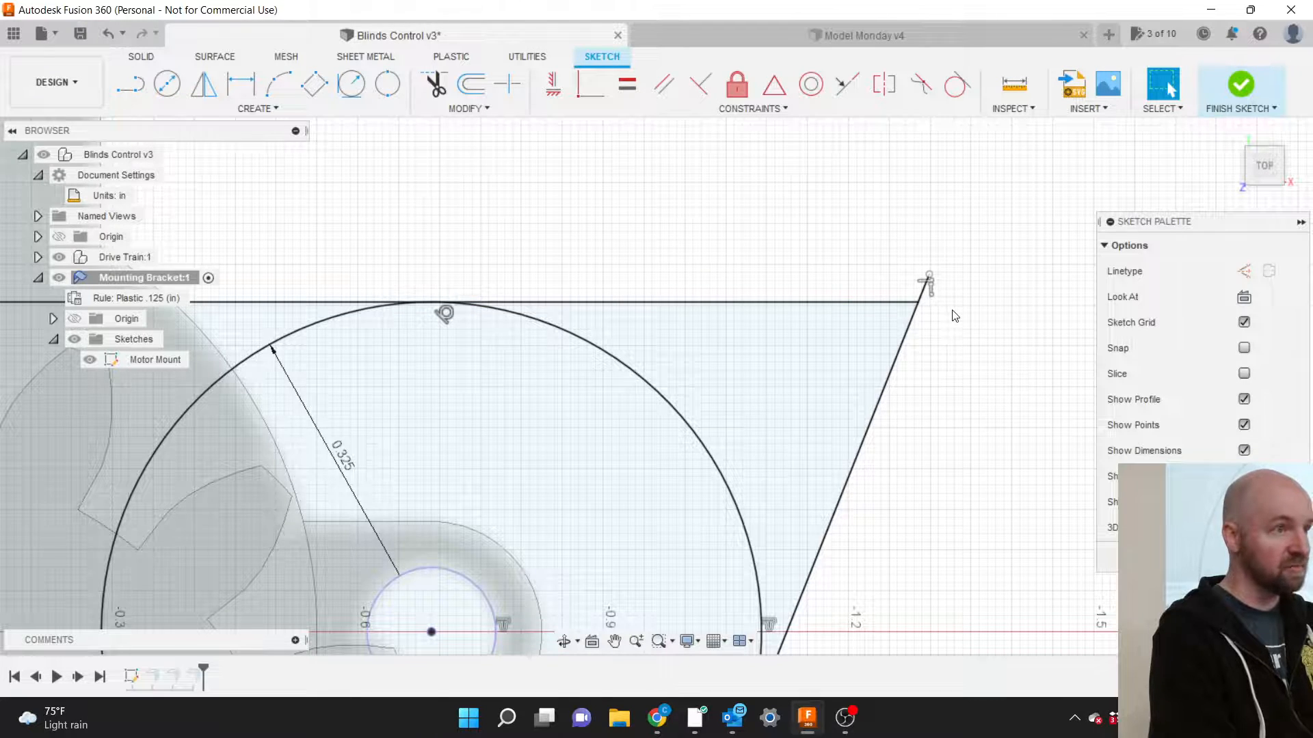
scroll(954, 316, "down", 5)
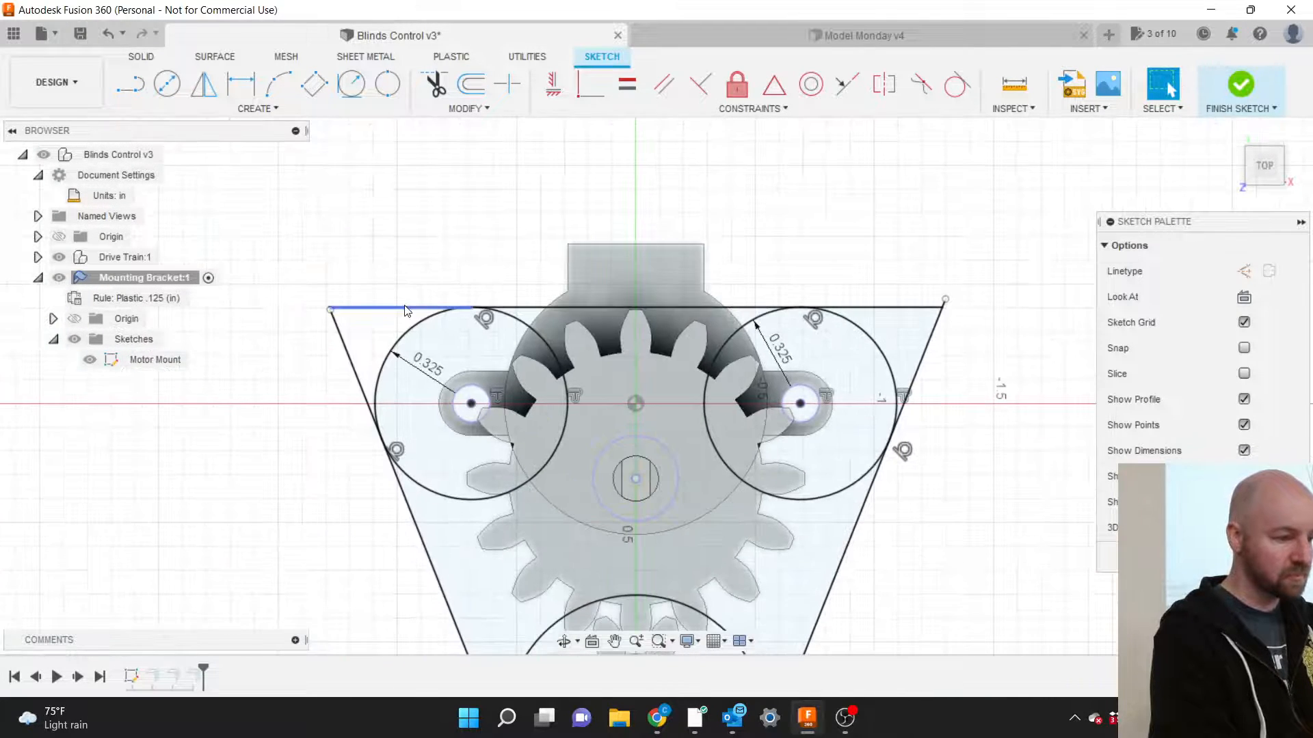
scroll(329, 308, "up", 5)
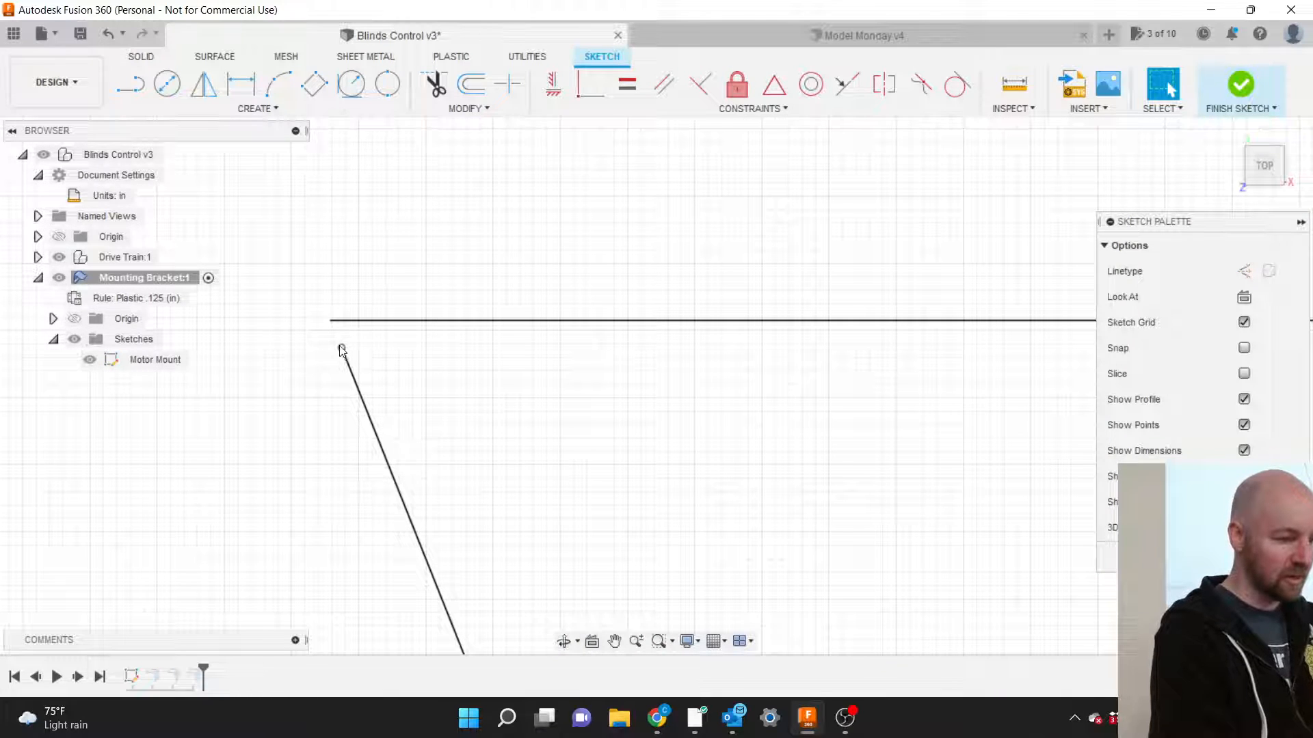
Extend the left slanted line past the top edge, select the corner triangle, and finish the sketch.
mouse_move(342, 350)
left_mouse_down()
mouse_move(302, 257)
mouse_move(340, 312)
left_mouse_up()
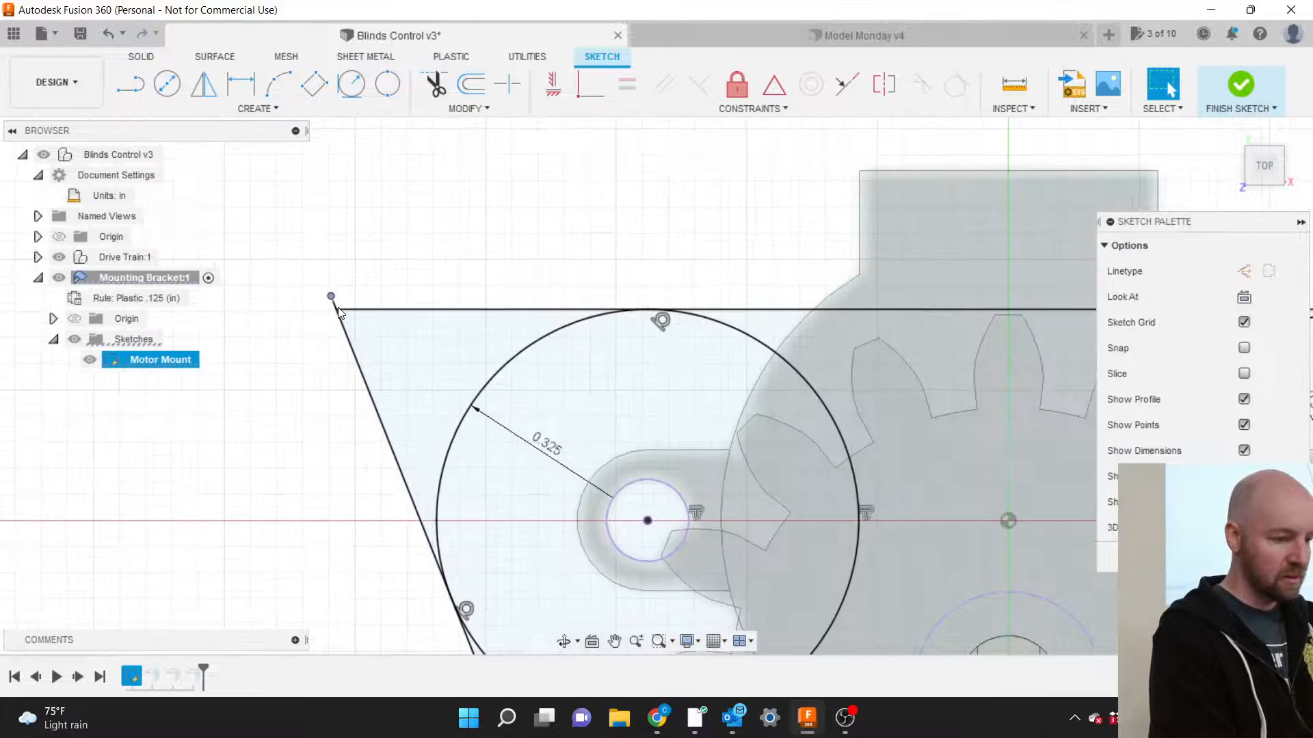
scroll(340, 313, "down", 5)
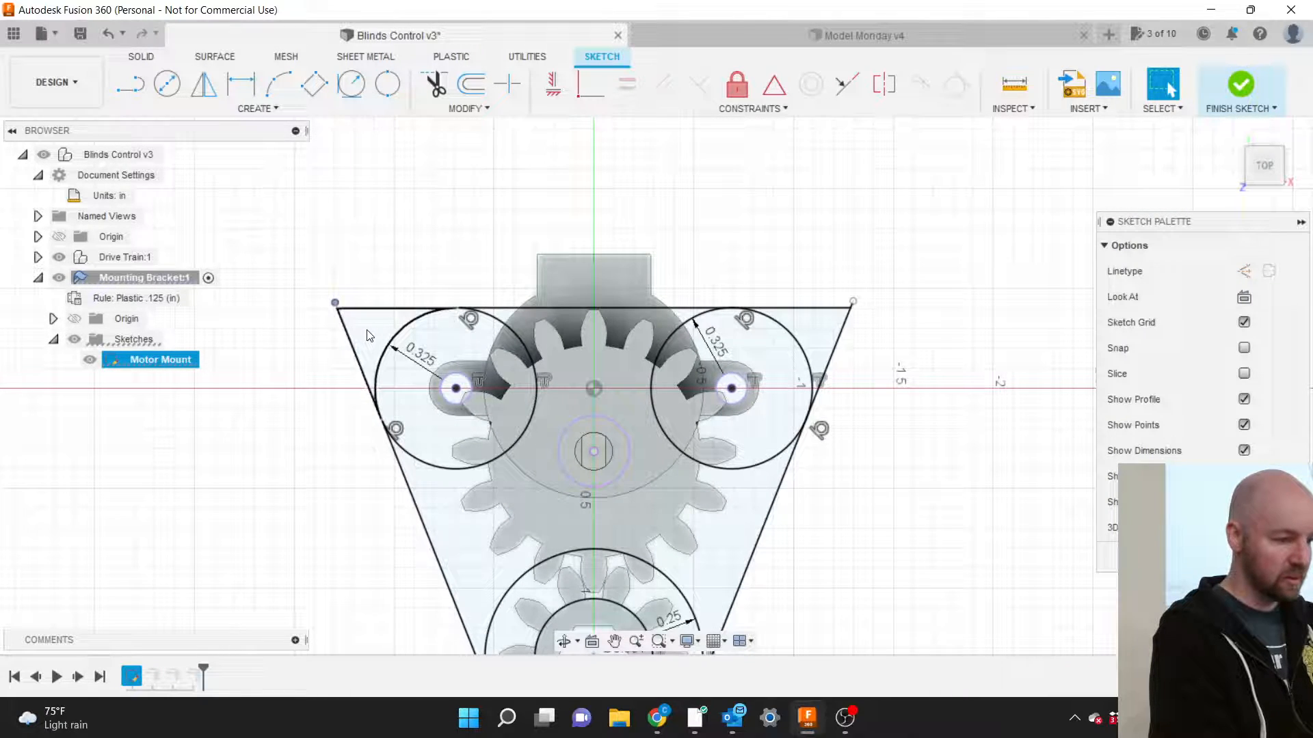
left_click(369, 332)
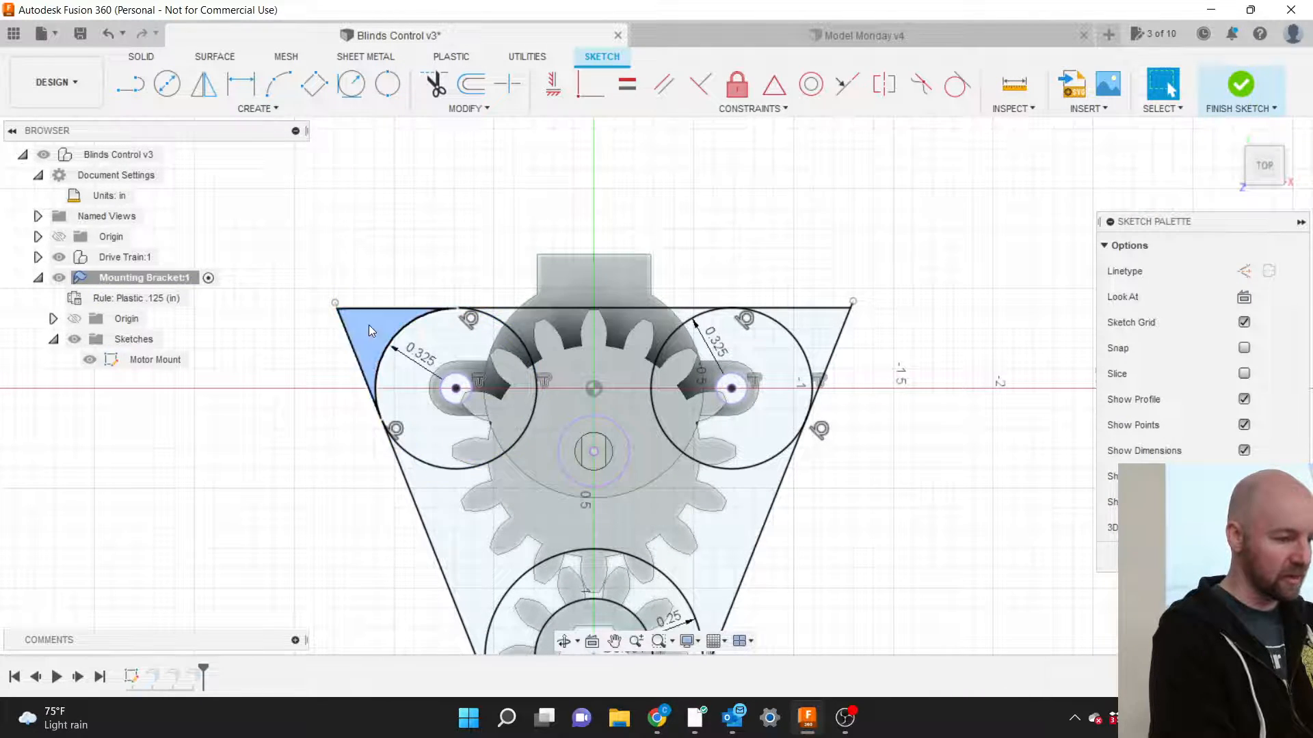
left_click(1238, 87)
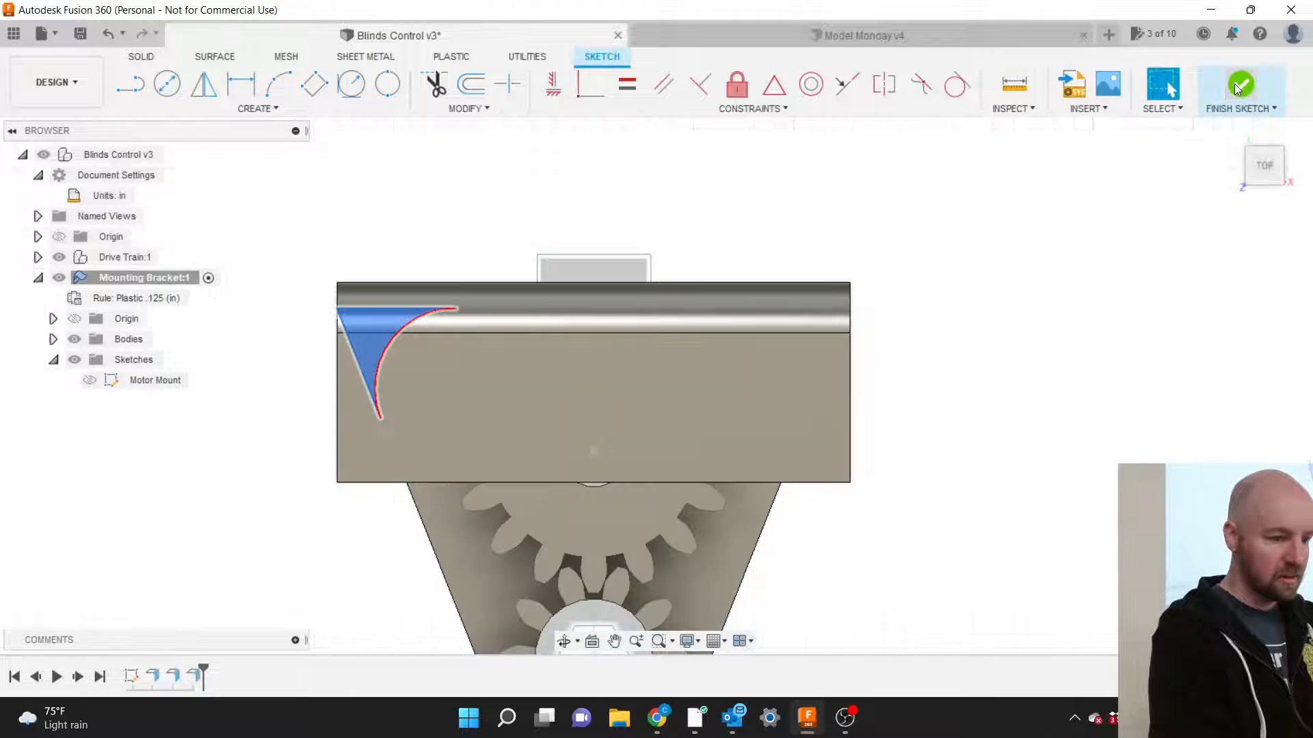
left_click_drag(1266, 162, 1273, 171)
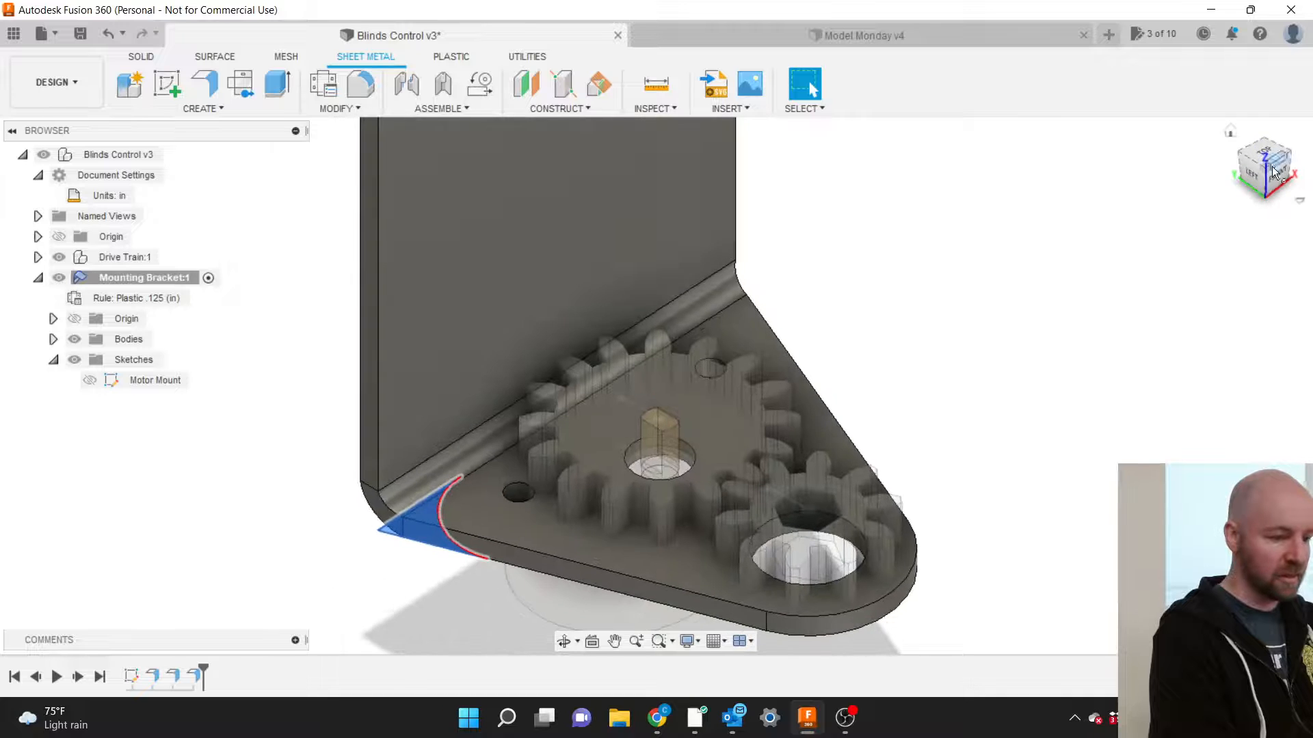
Orbit and snap to a left view to inspect the inner edge of the bend.
left_click(1051, 329)
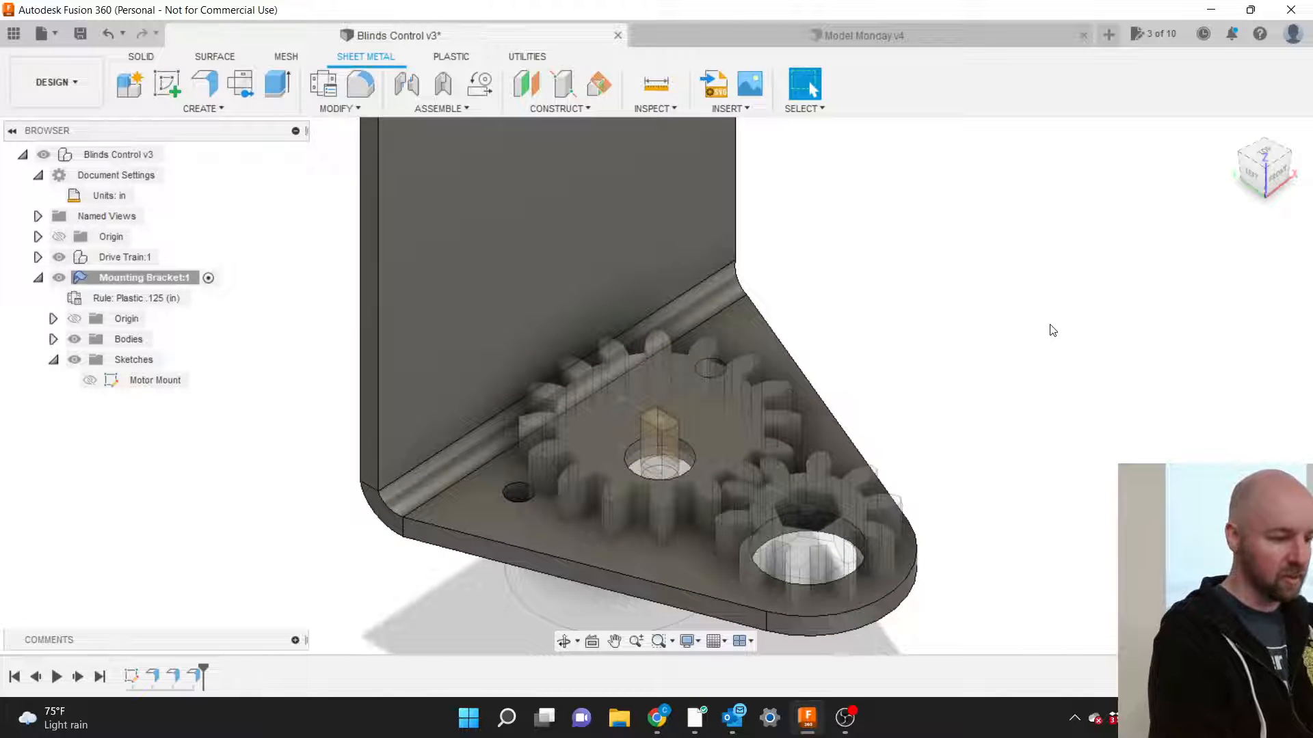
mouse_move(1258, 178)
left_mouse_down()
mouse_move(1287, 164)
mouse_move(1263, 174)
left_mouse_up()
left_click(1264, 175)
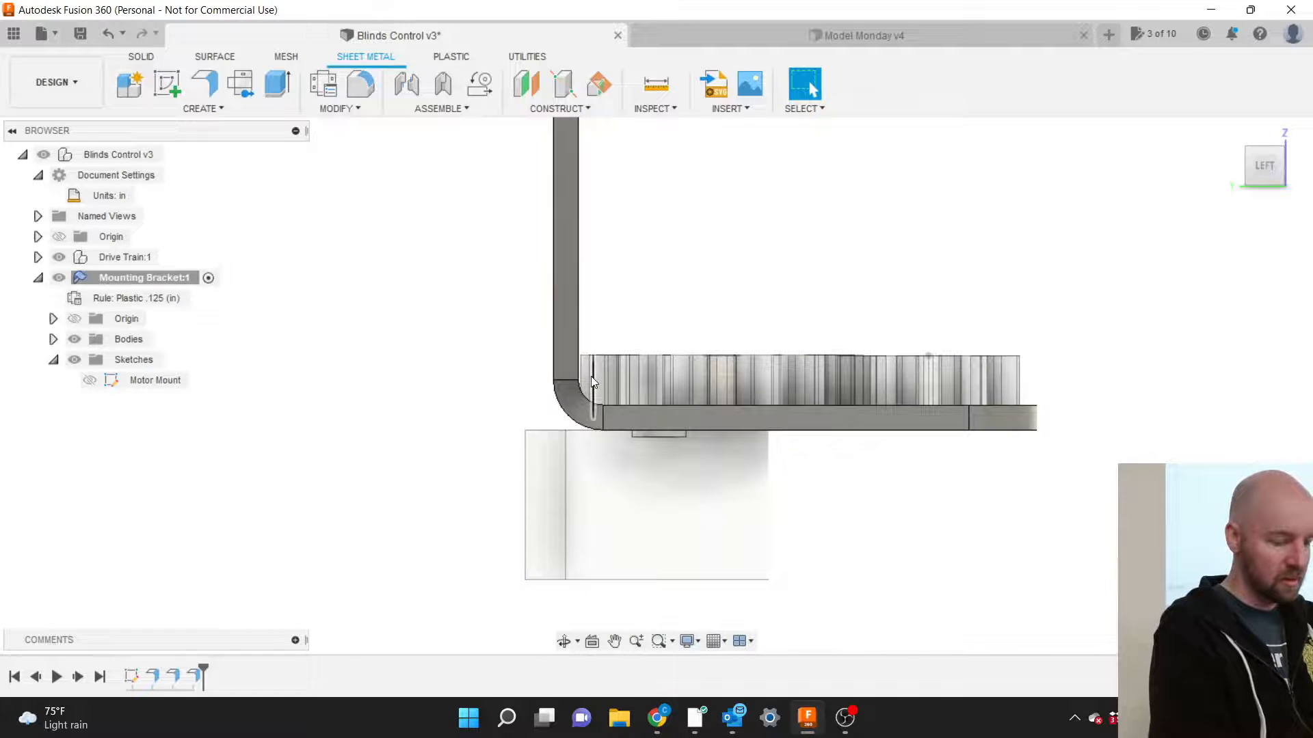
scroll(591, 376, "up", 5)
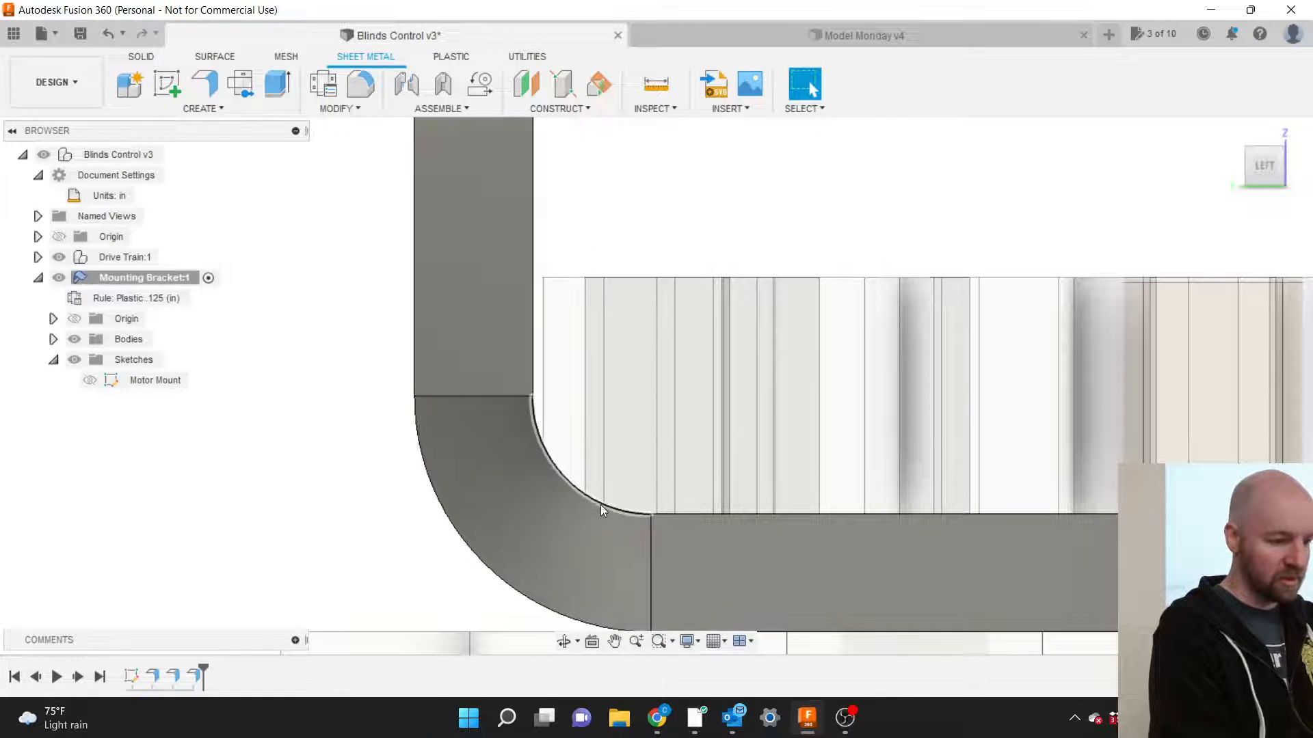
left_click(575, 502)
scroll(511, 513, "down", 5)
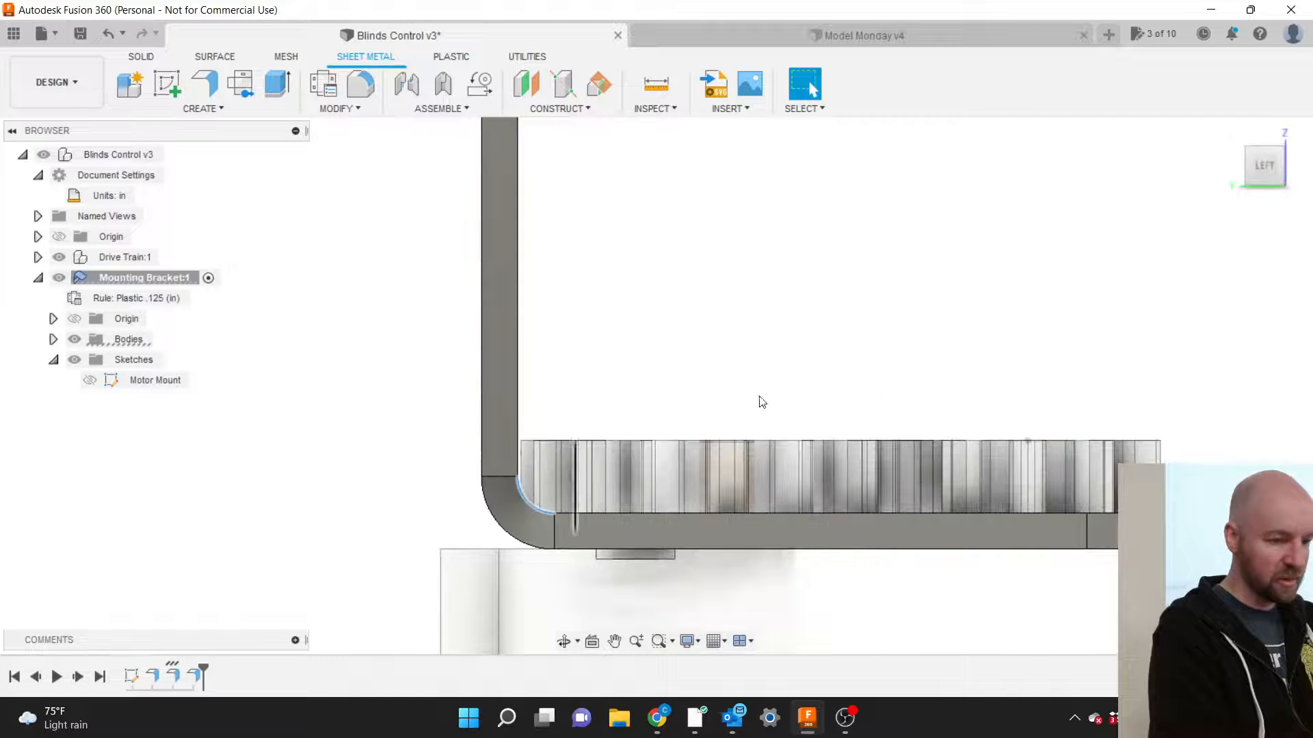
left_click_drag(1279, 170, 1260, 186)
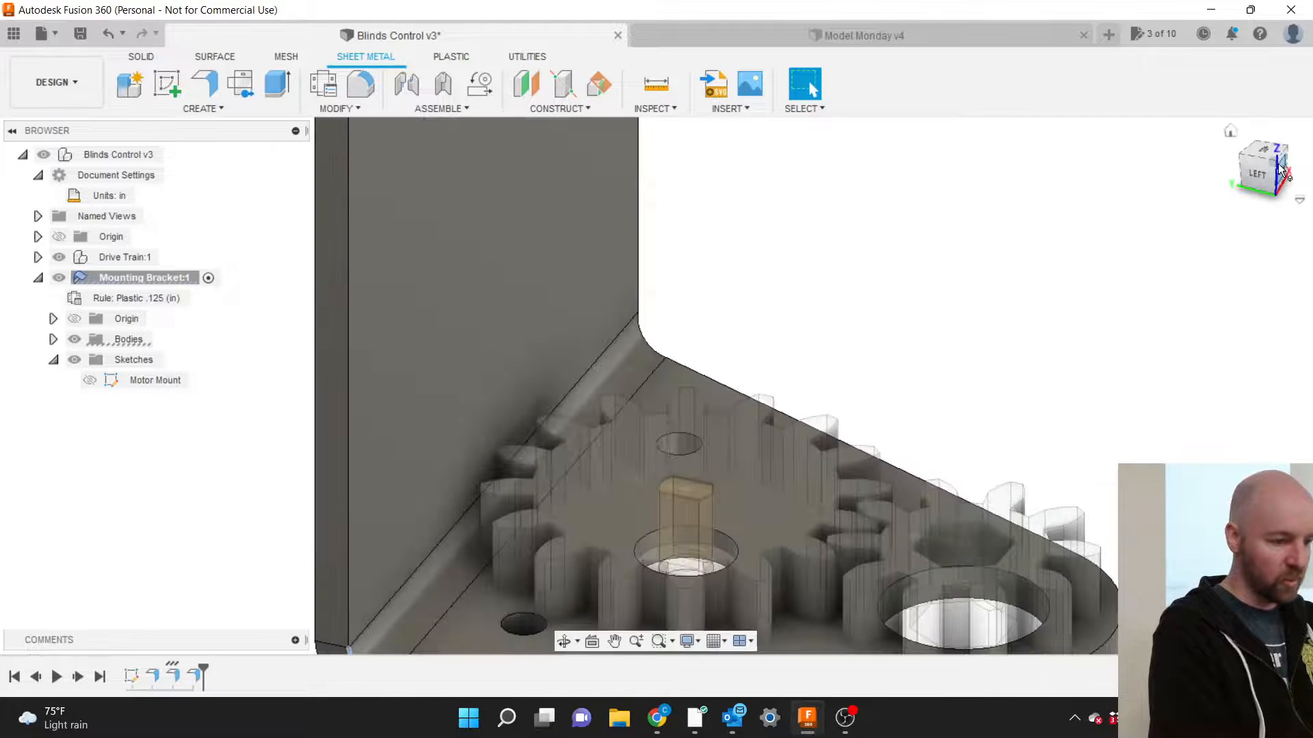
scroll(948, 272, "down", 2)
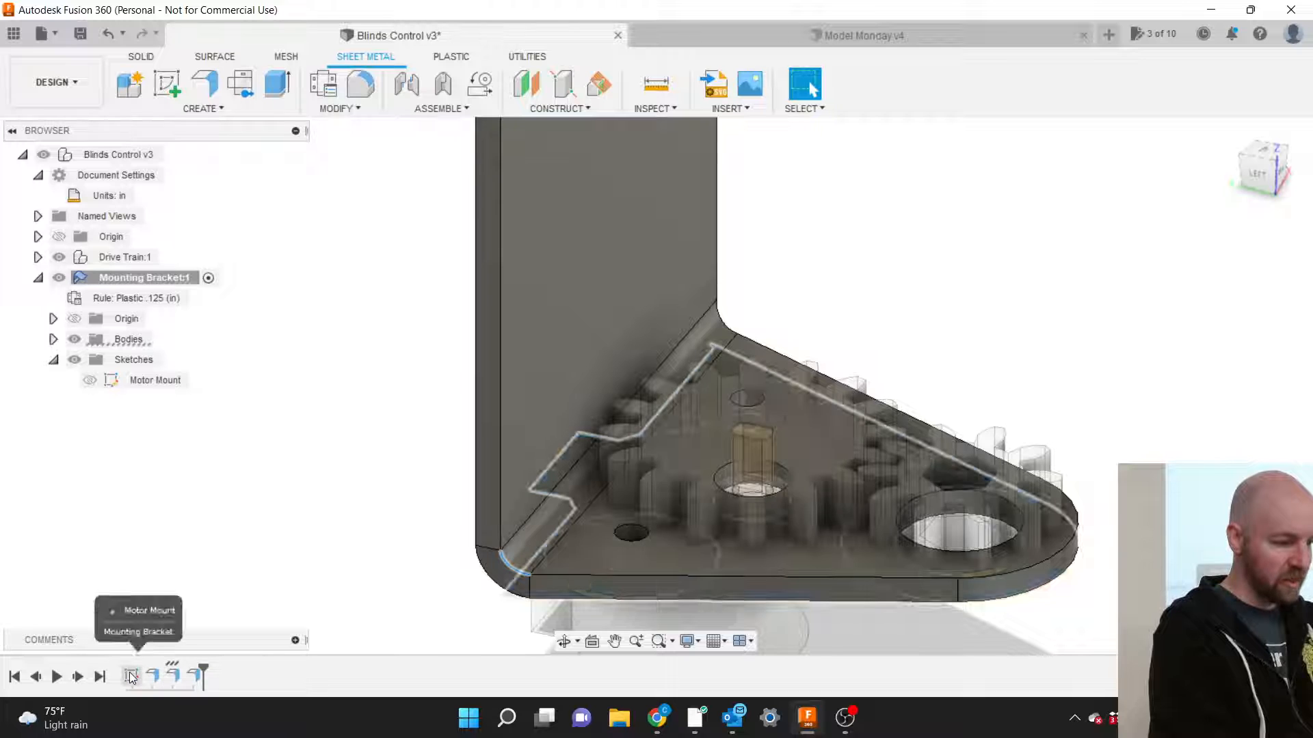
Reopen the Motor Mount sketch and resize both circles from 0.325 back to 0.25.
right_click(130, 672)
left_click(165, 500)
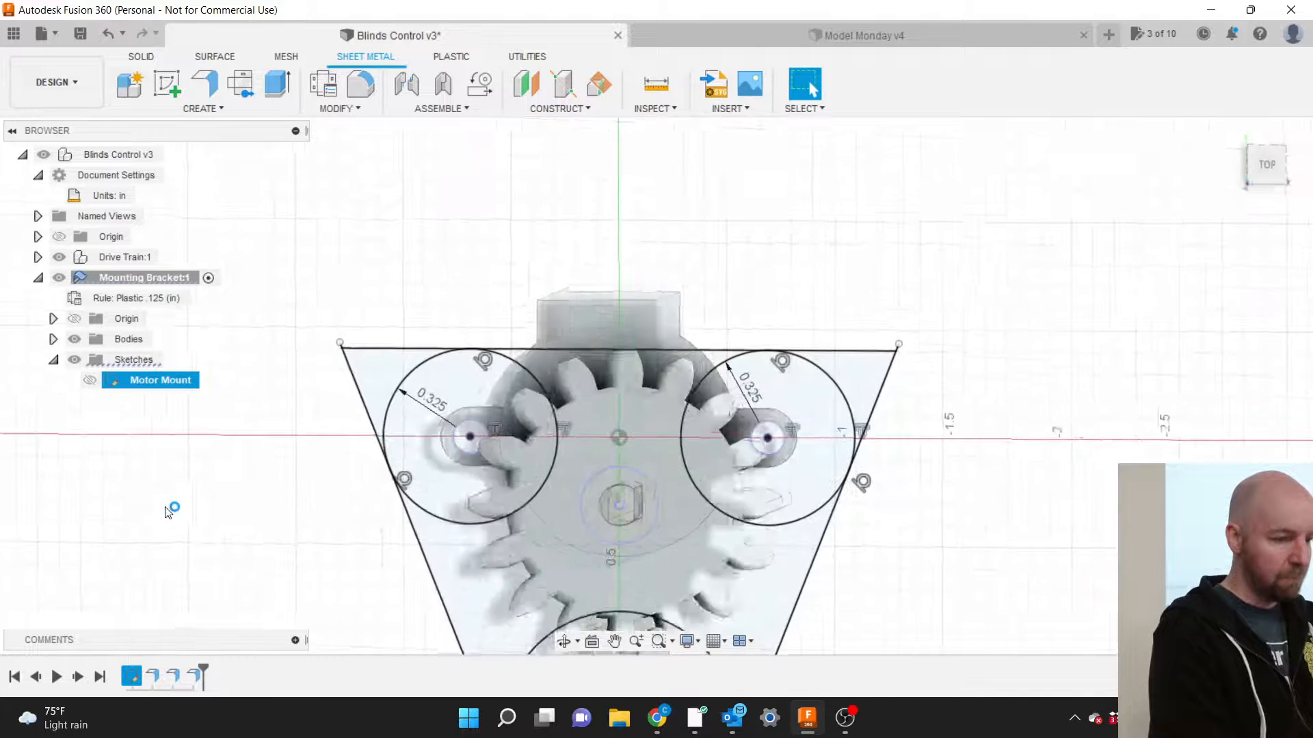
double_click(445, 399)
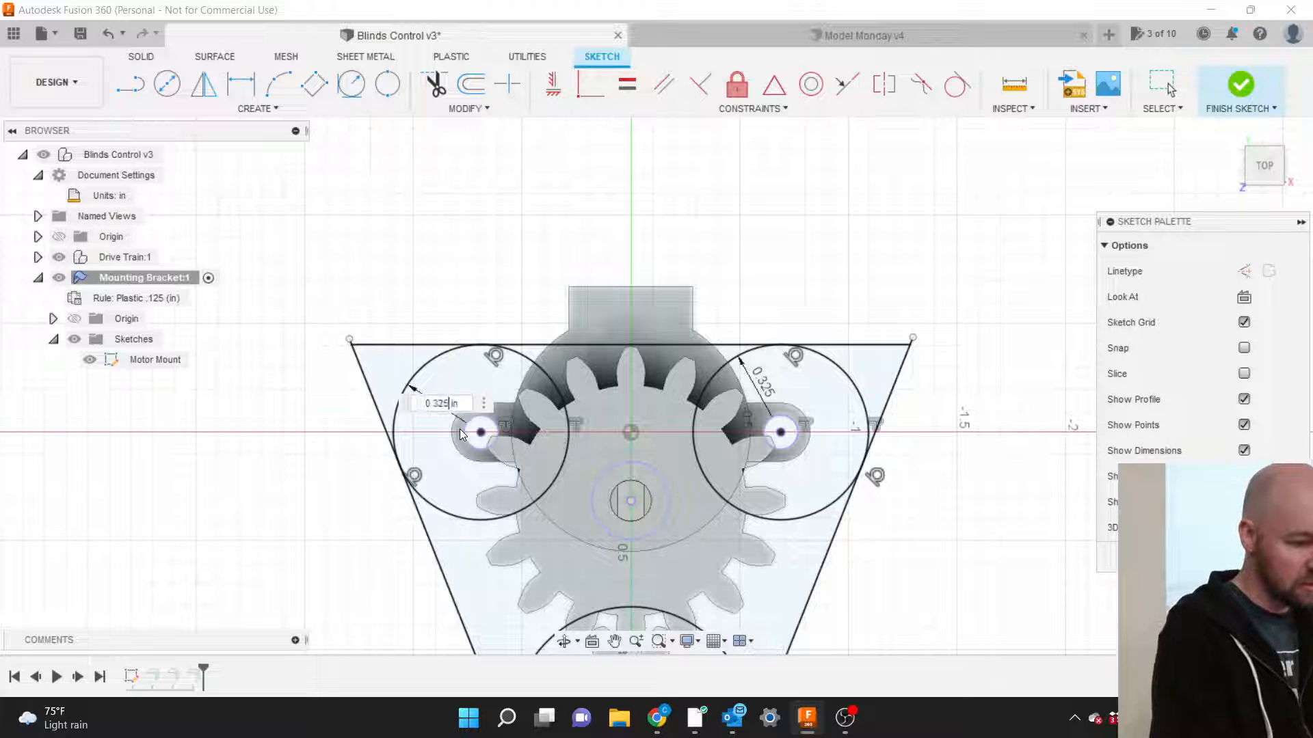
key("BackSpace")
key("Return")
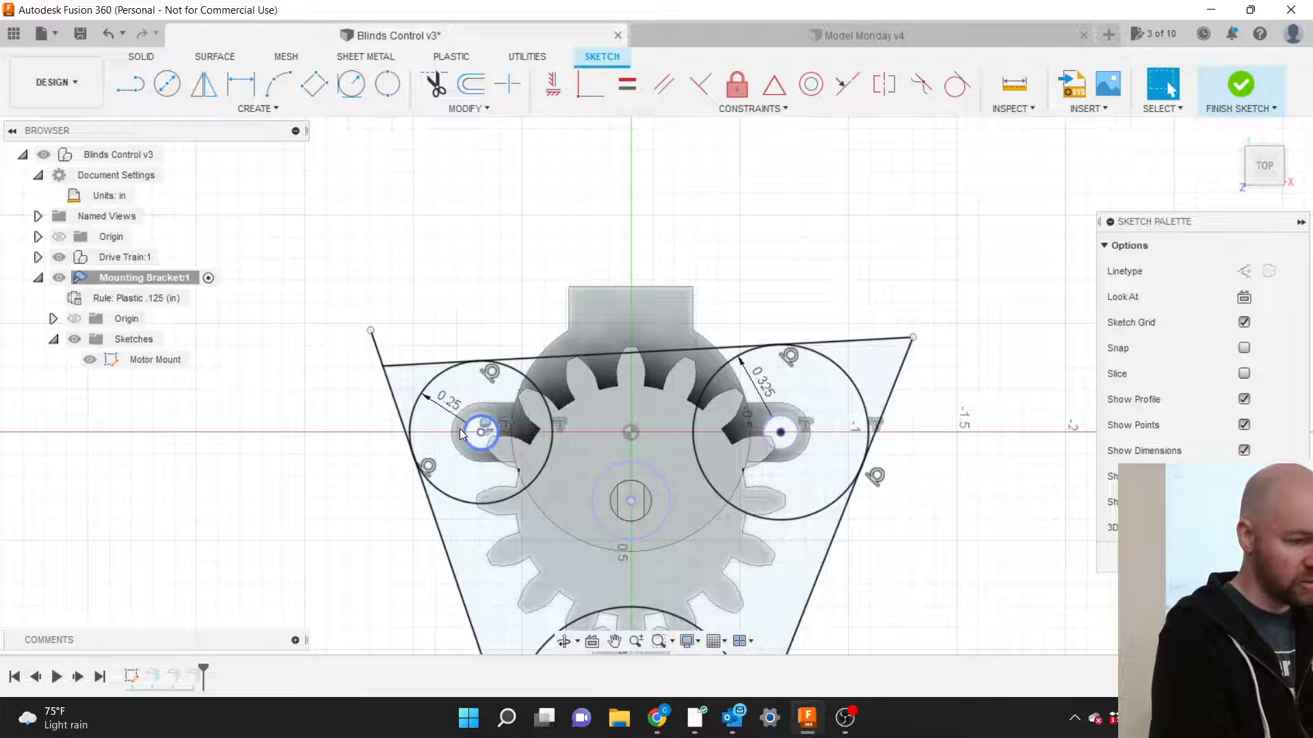
double_click(769, 396)
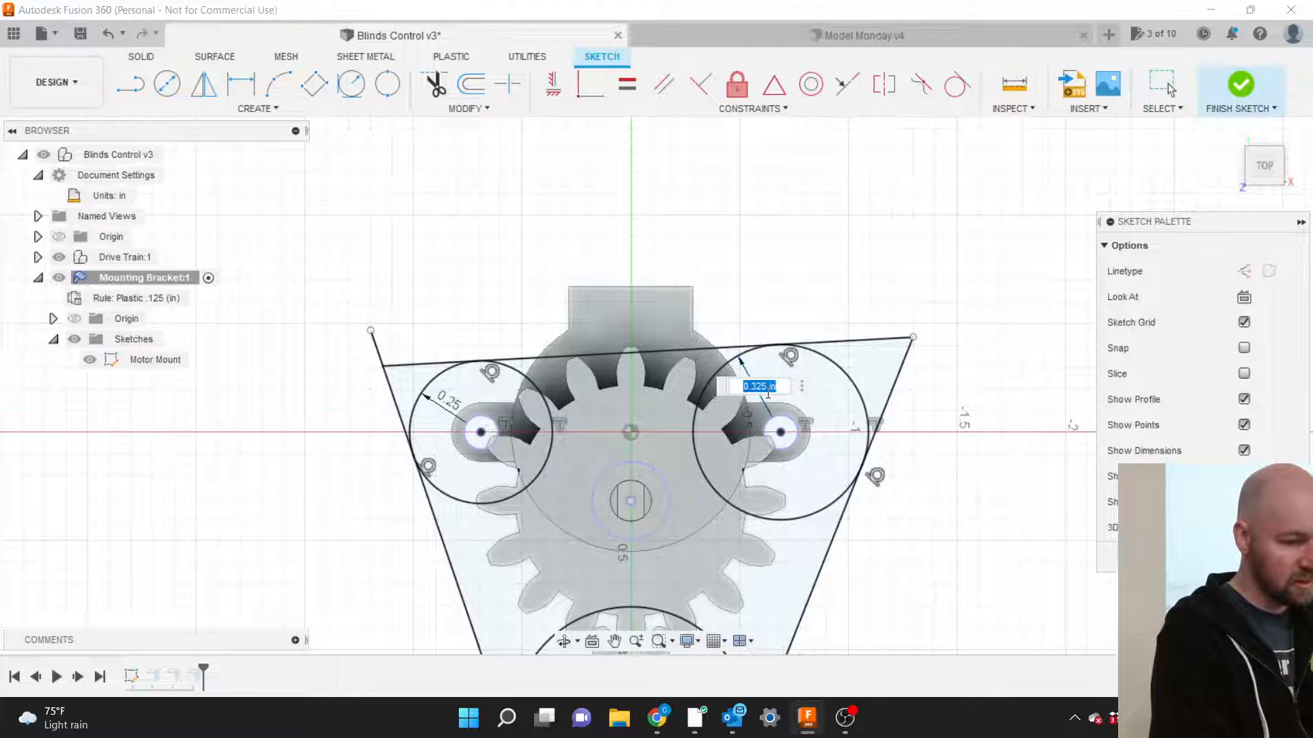
left_click(769, 394)
key("BackSpace")
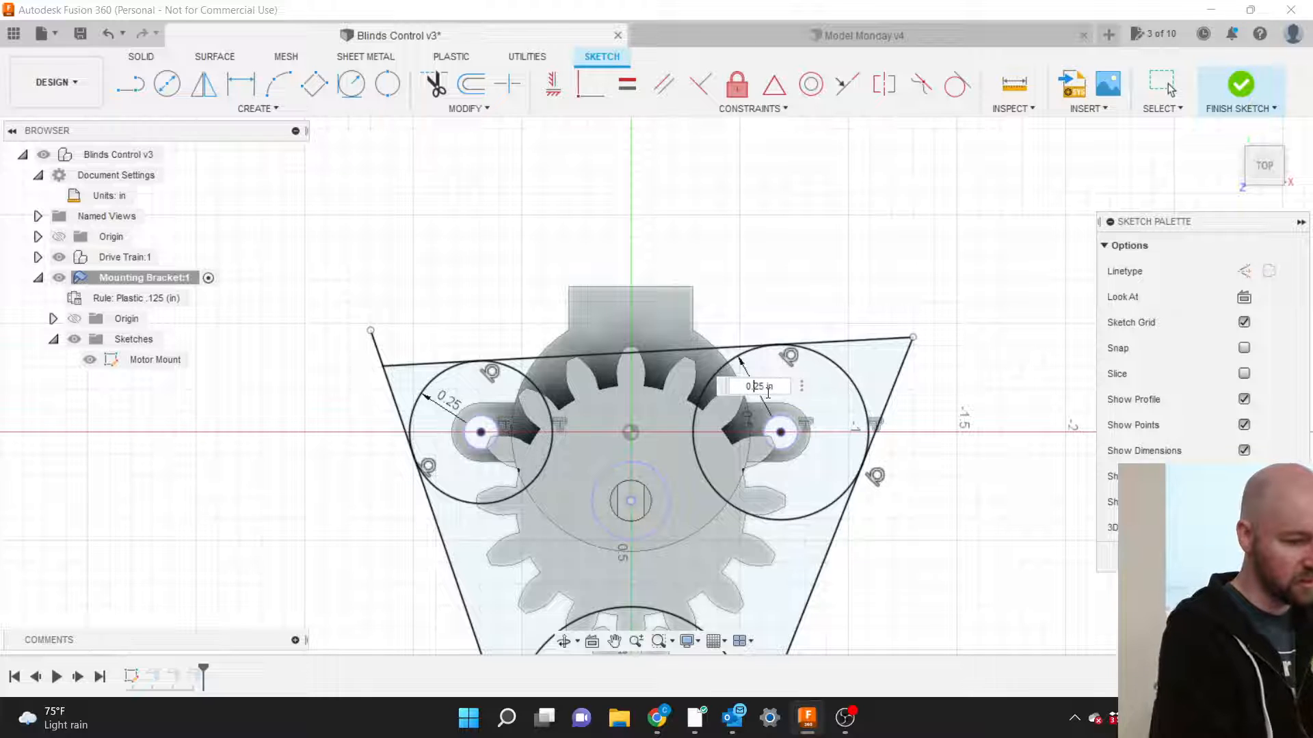
key("Return")
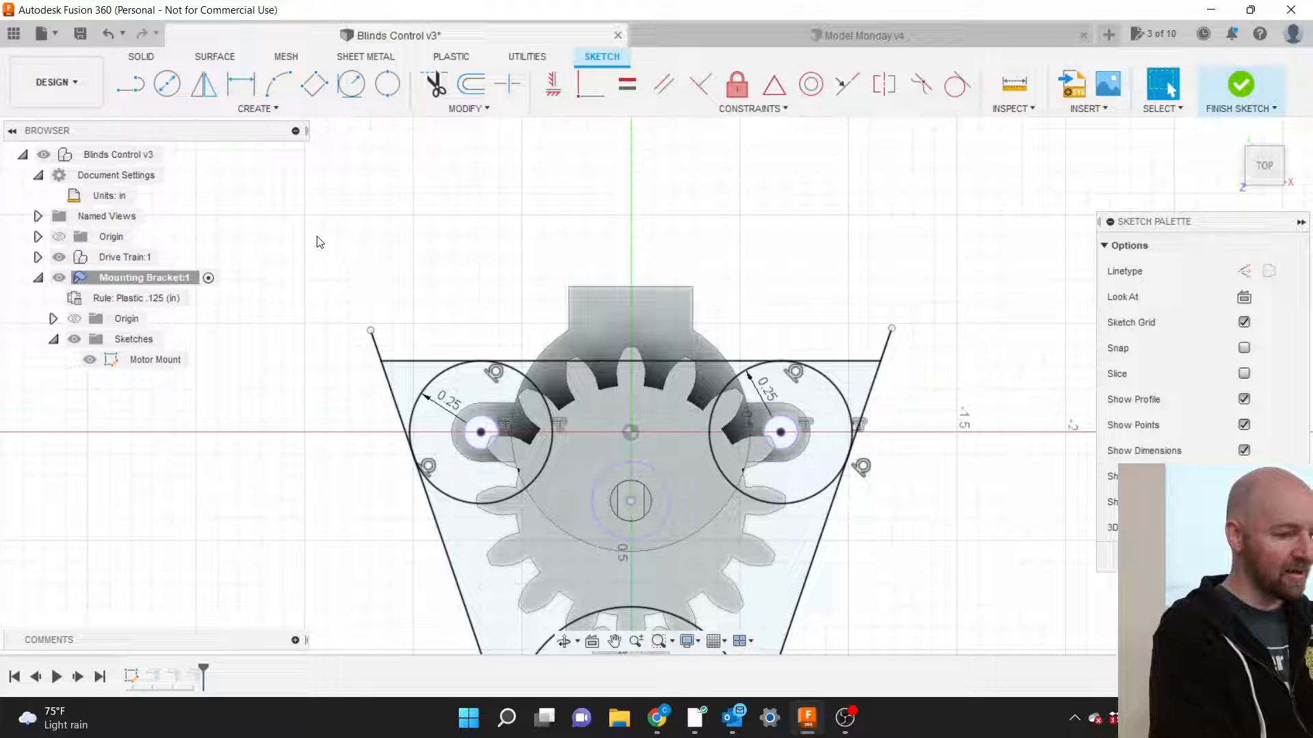
left_click(260, 111)
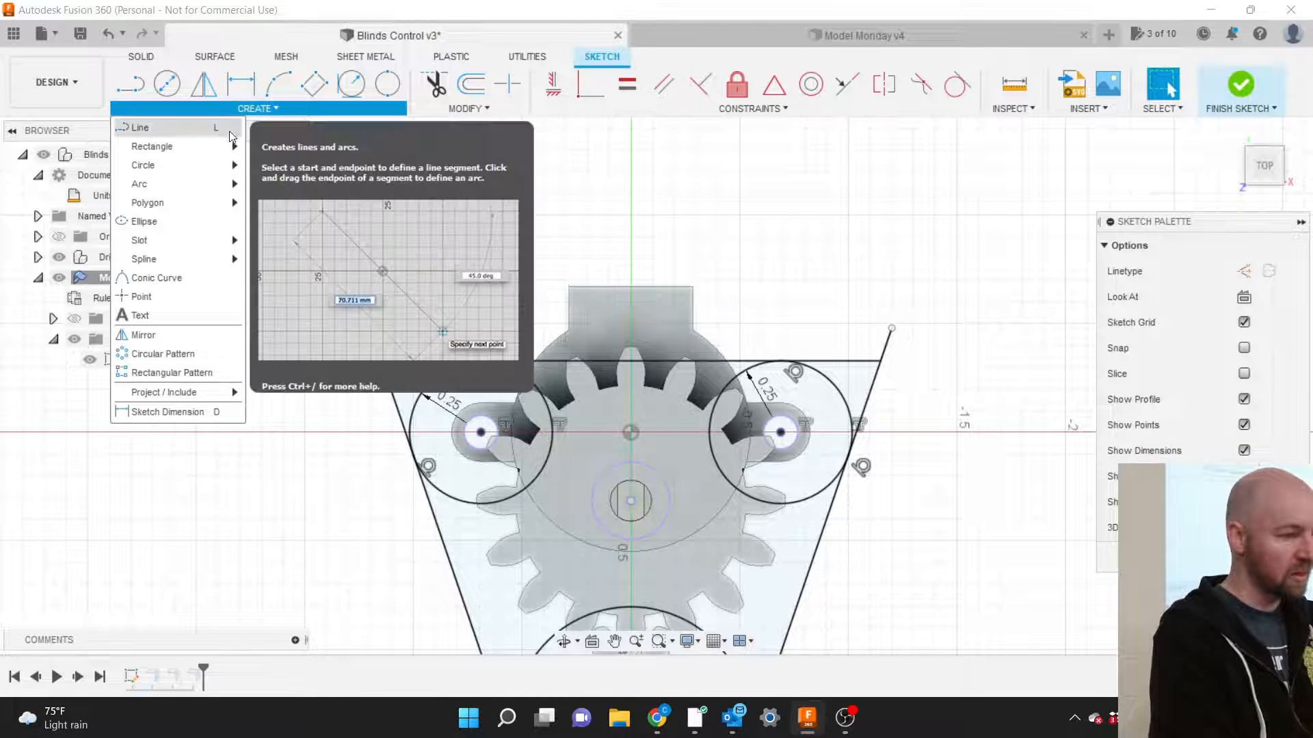
Draw a two-point rectangle from the bracket's top-left corner with height 0.25.
mouse_move(194, 142)
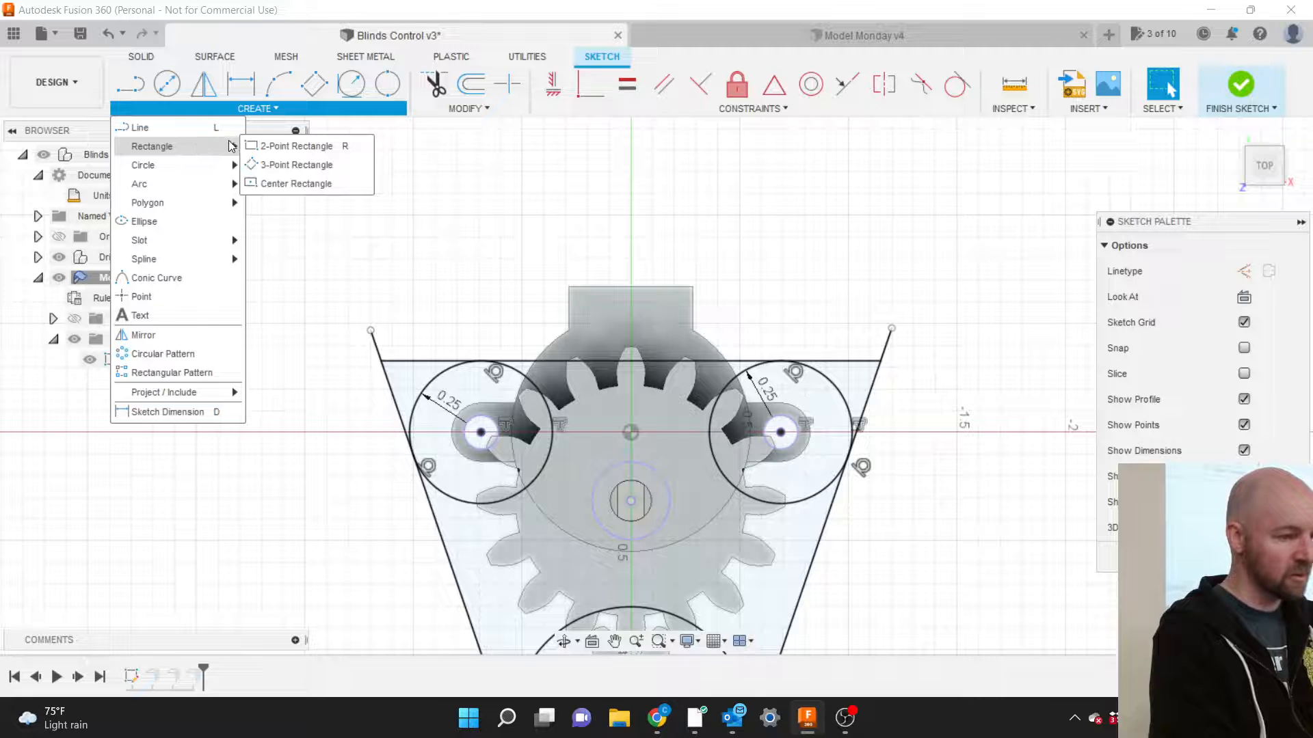
left_click(255, 148)
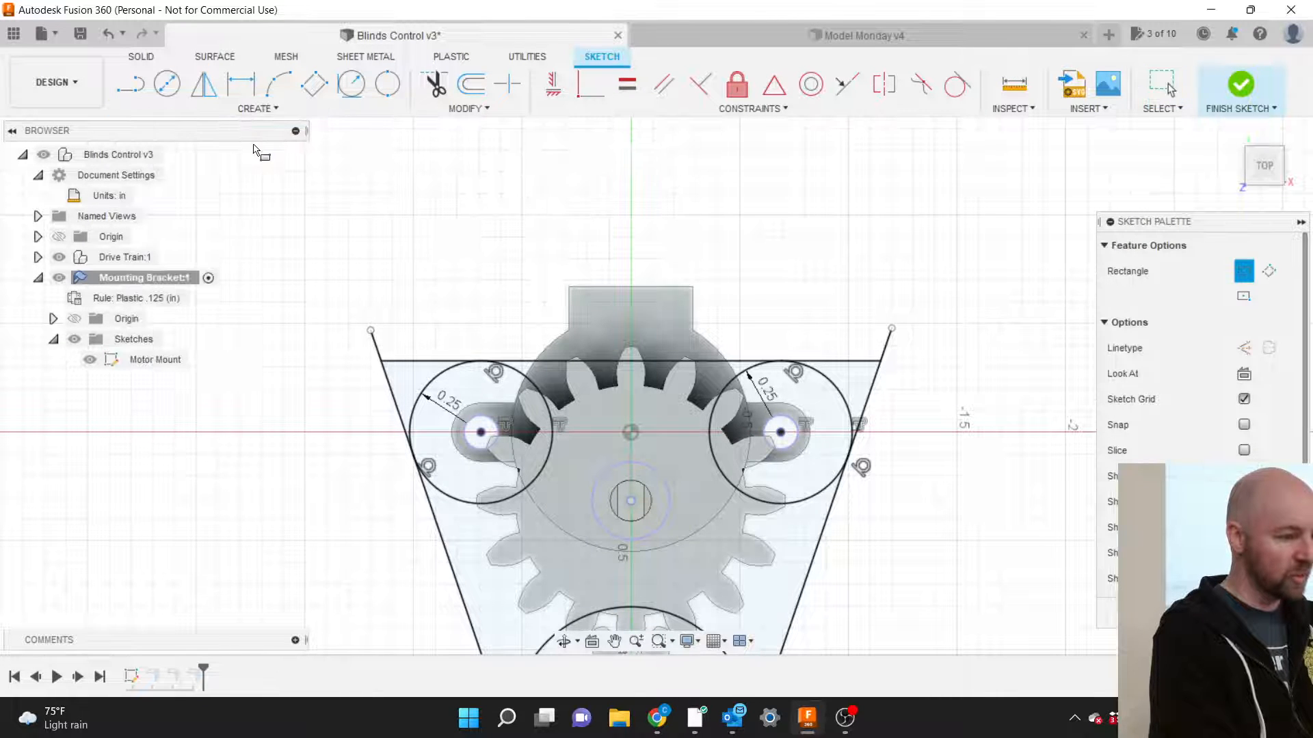
left_click(381, 362)
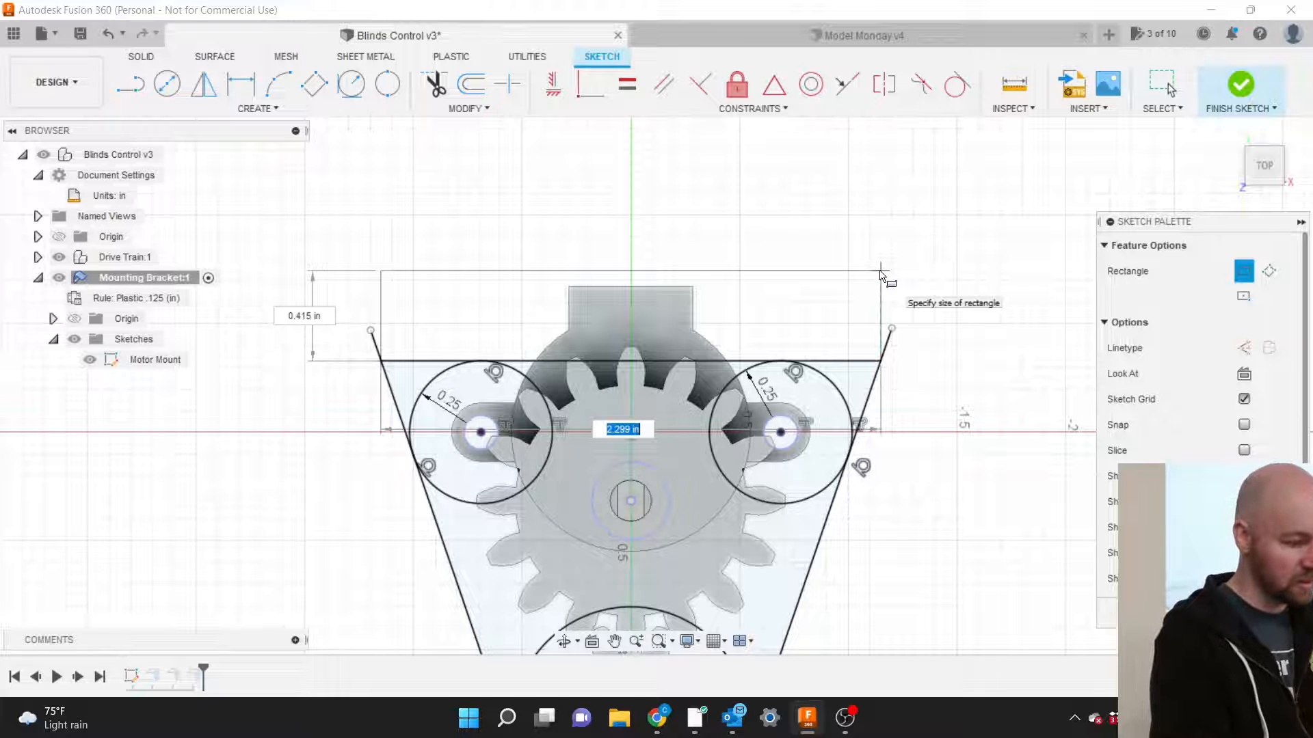
key("Tab")
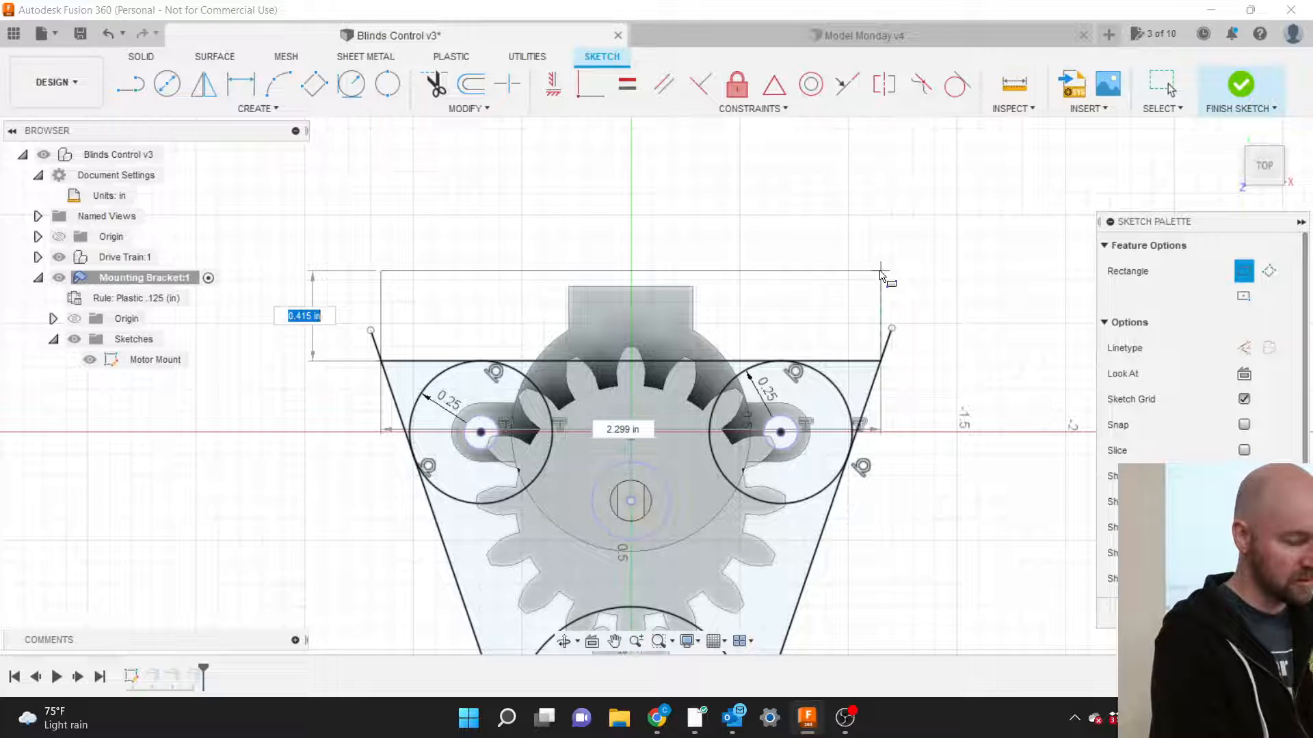
key("Tab")
key("Tab")
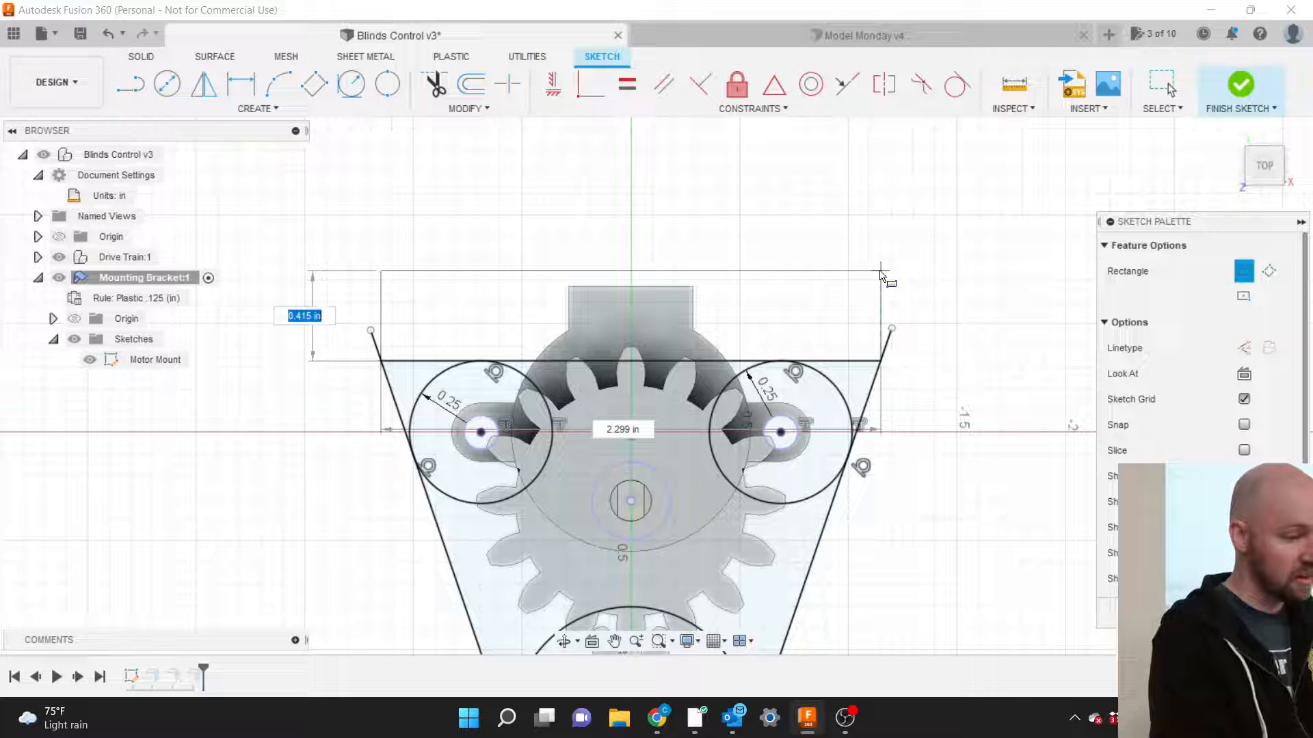
key("BackSpace")
type(".5")
key("Tab")
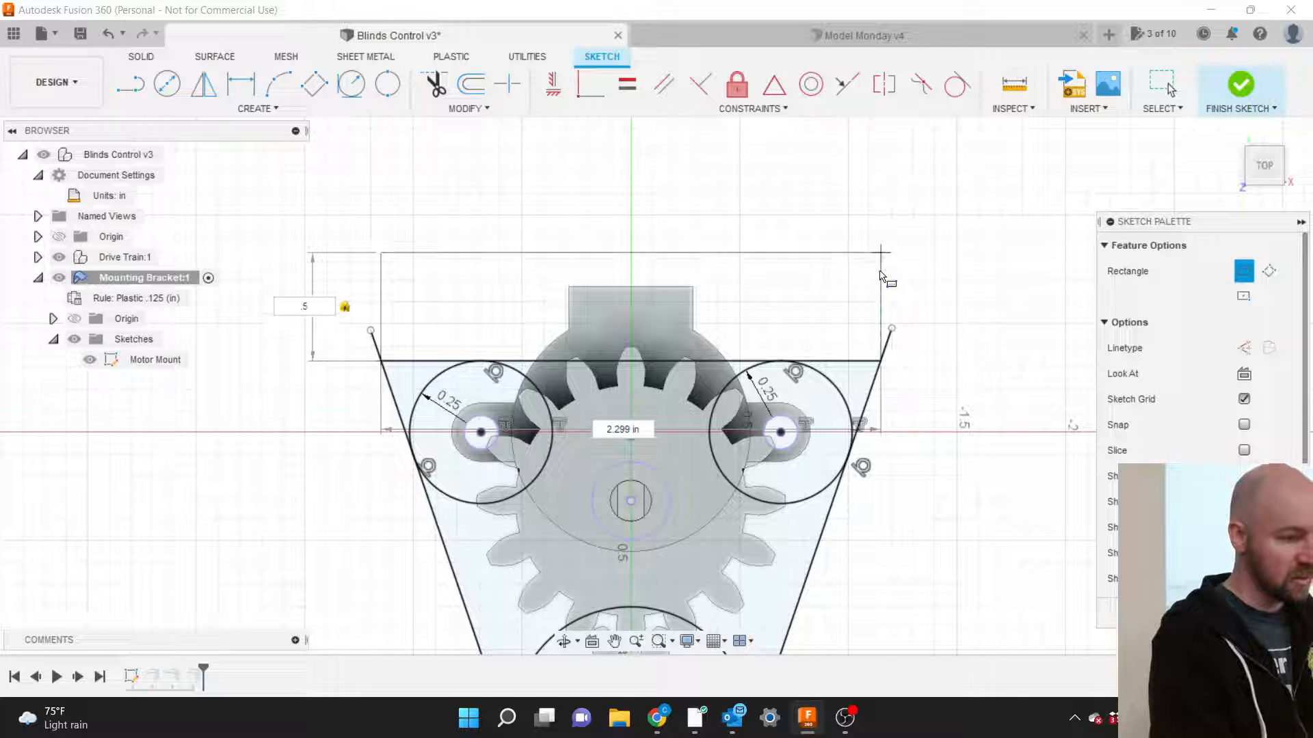
type(".25")
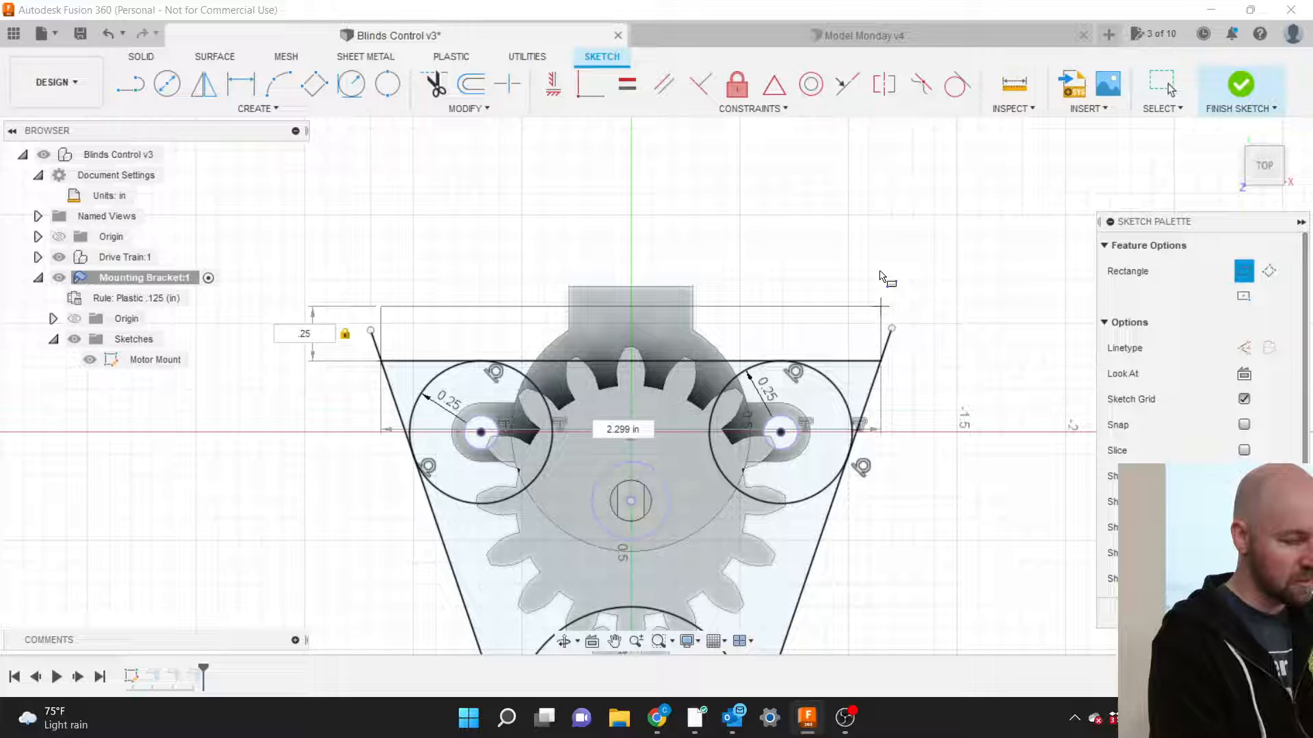
key("Return")
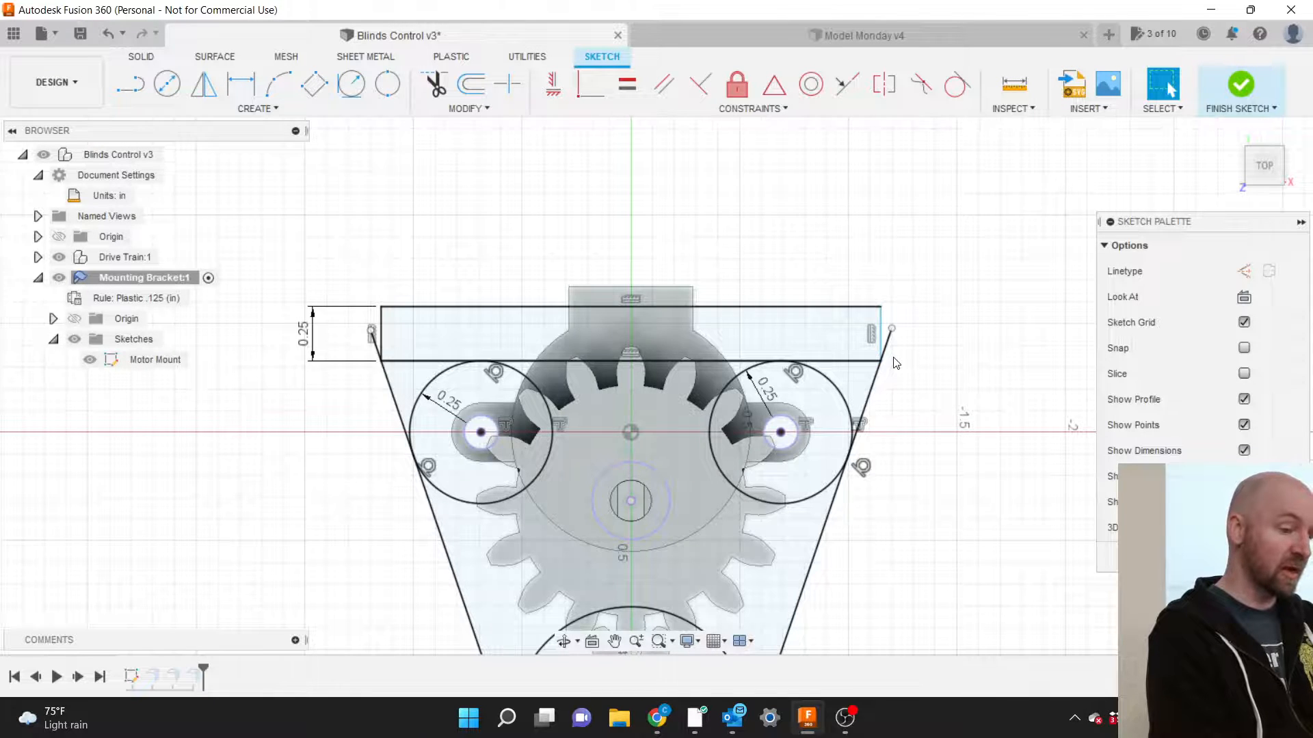
Make the rectangle's right edge coincident with the angled side's endpoint.
scroll(896, 362, "up", 5)
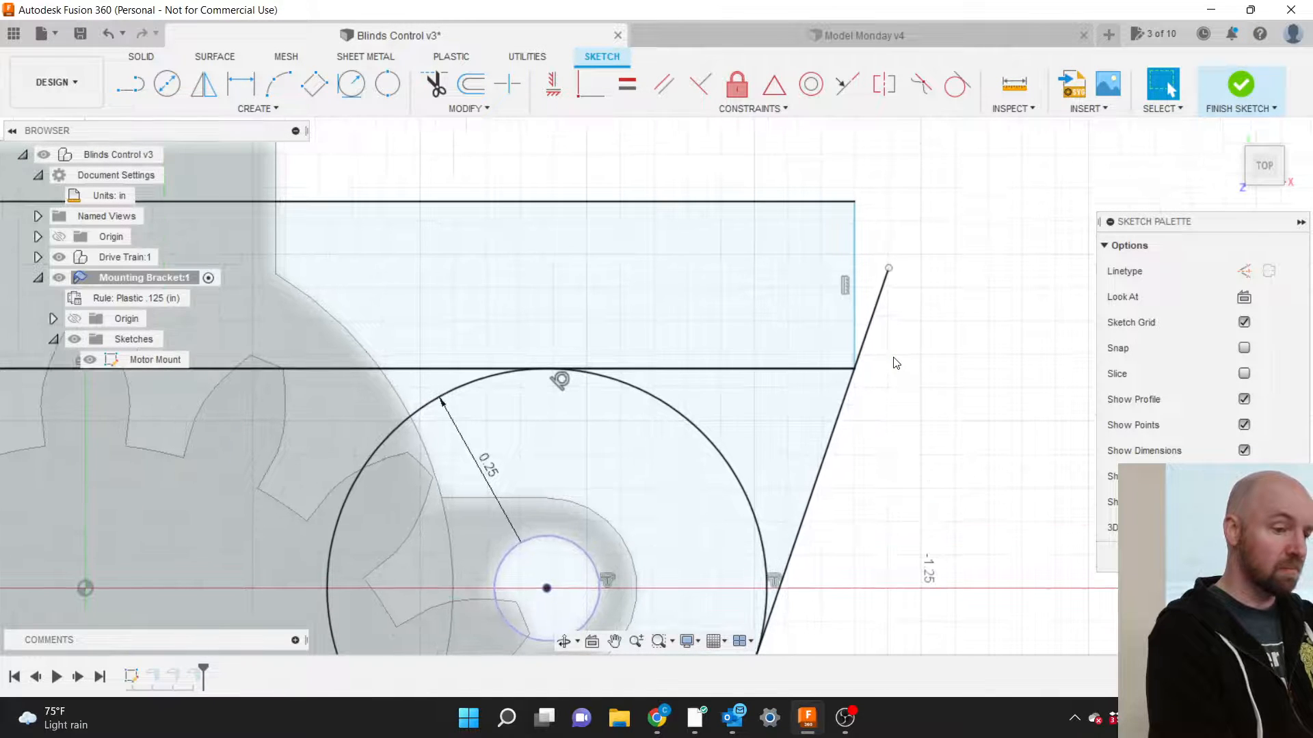
left_click(738, 109)
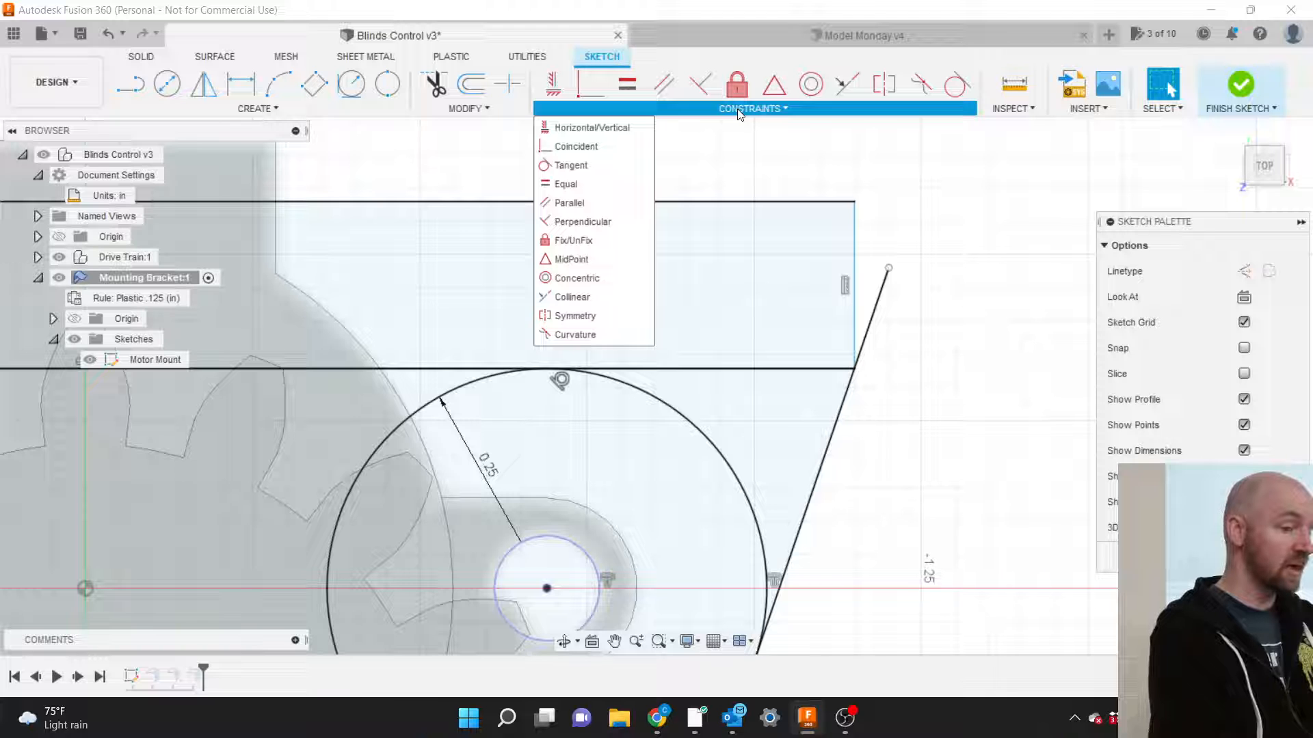
left_click(582, 146)
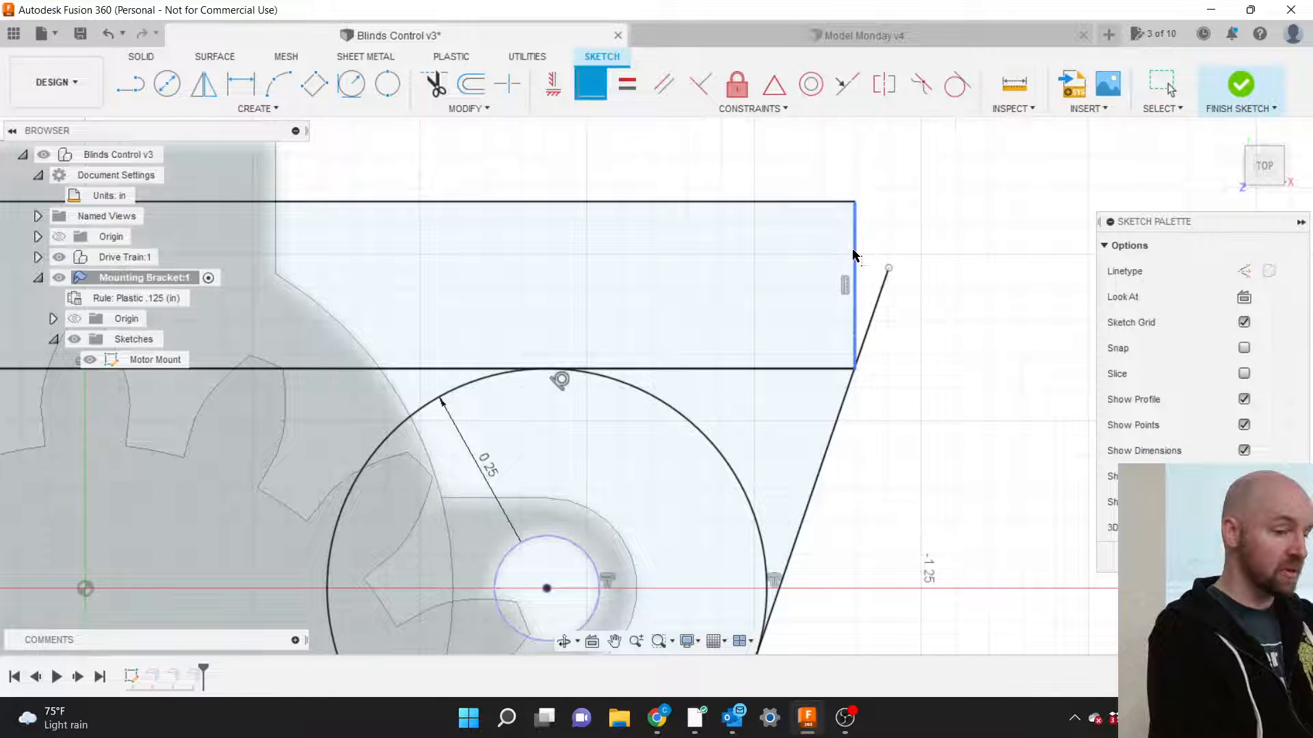
left_click(853, 281)
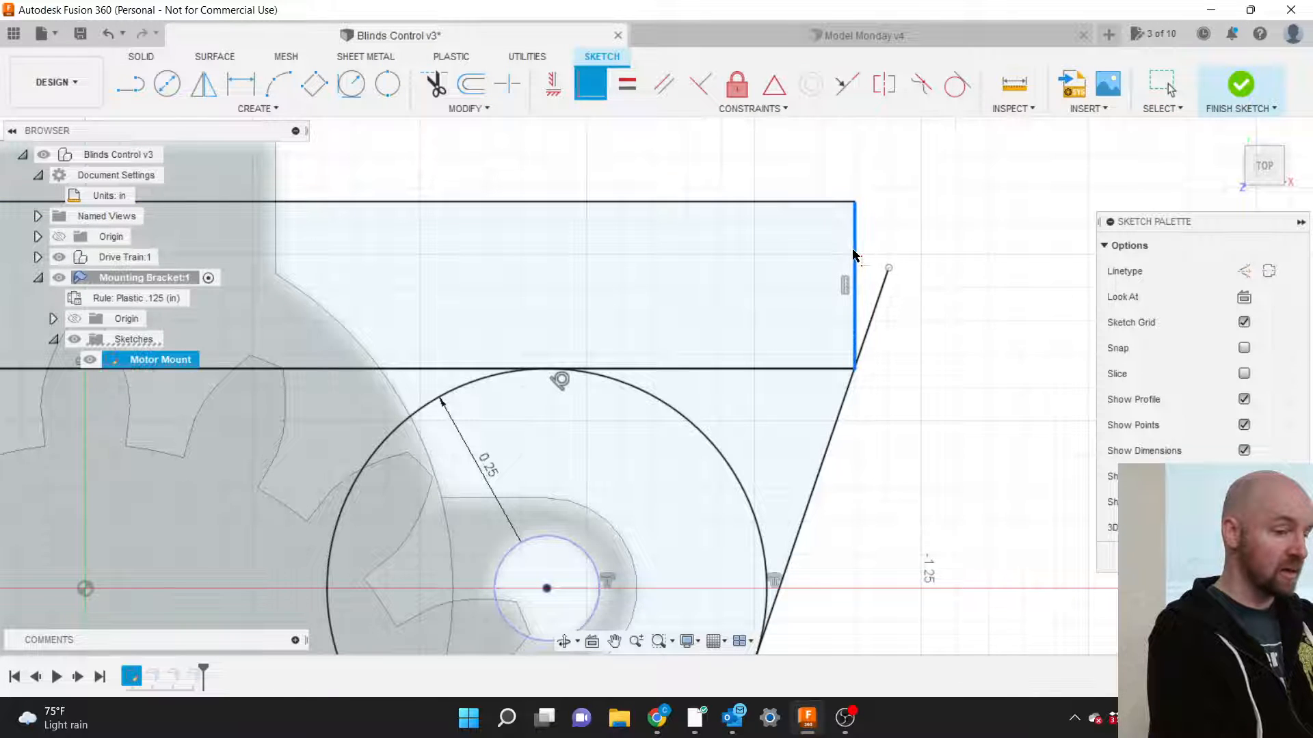
left_click(855, 369)
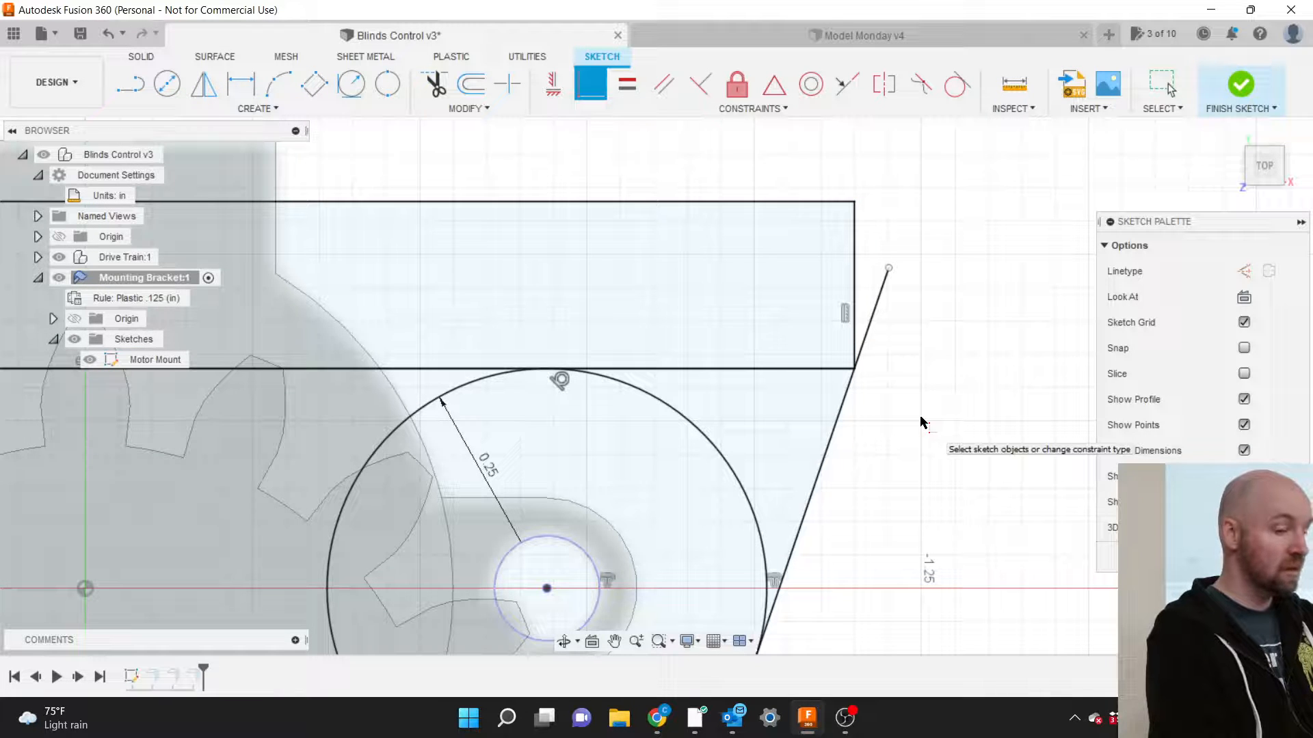
scroll(920, 422, "down", 5)
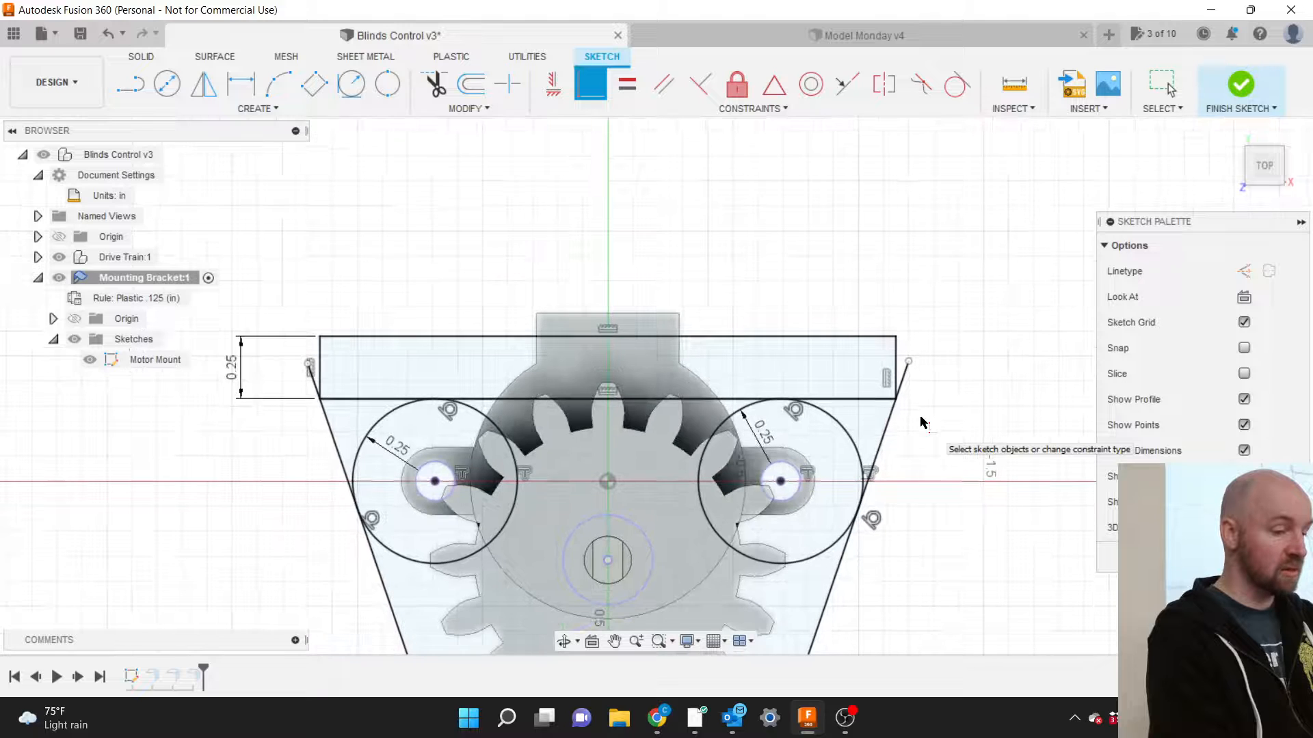
scroll(879, 304, "down", 3)
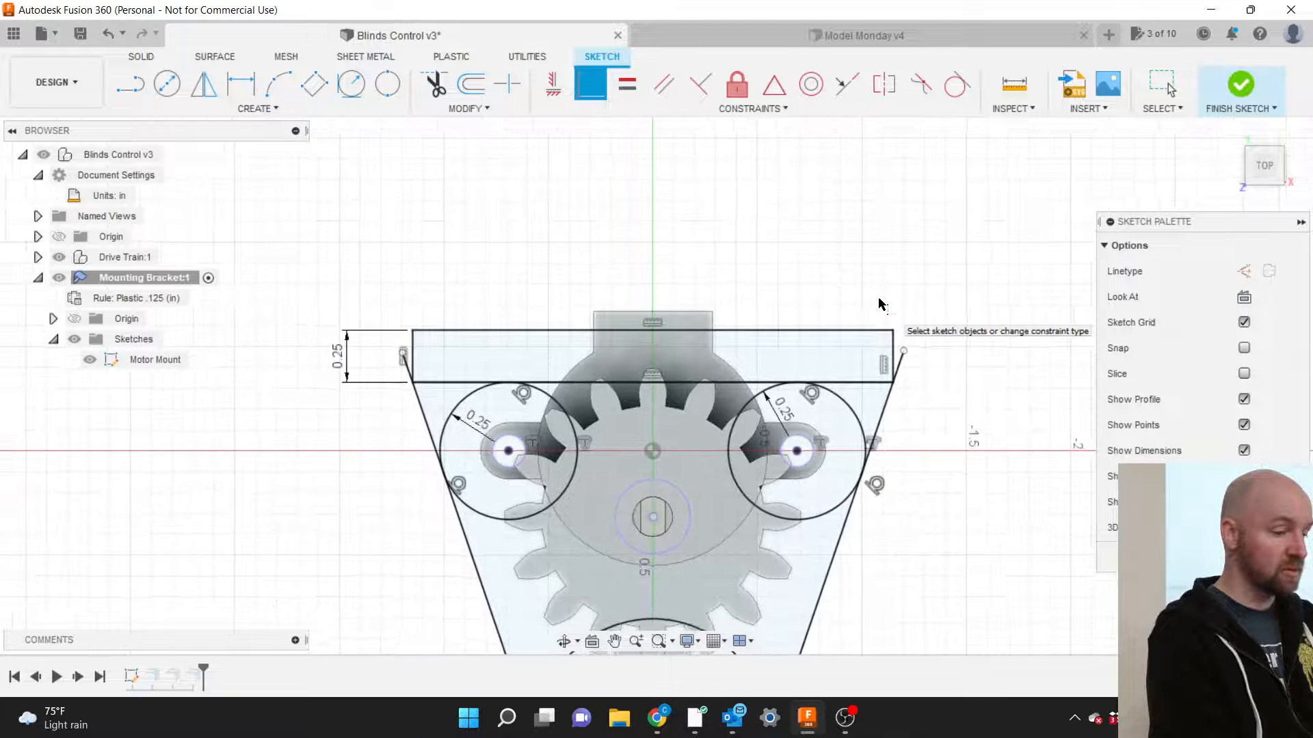
scroll(793, 438, "up", 4)
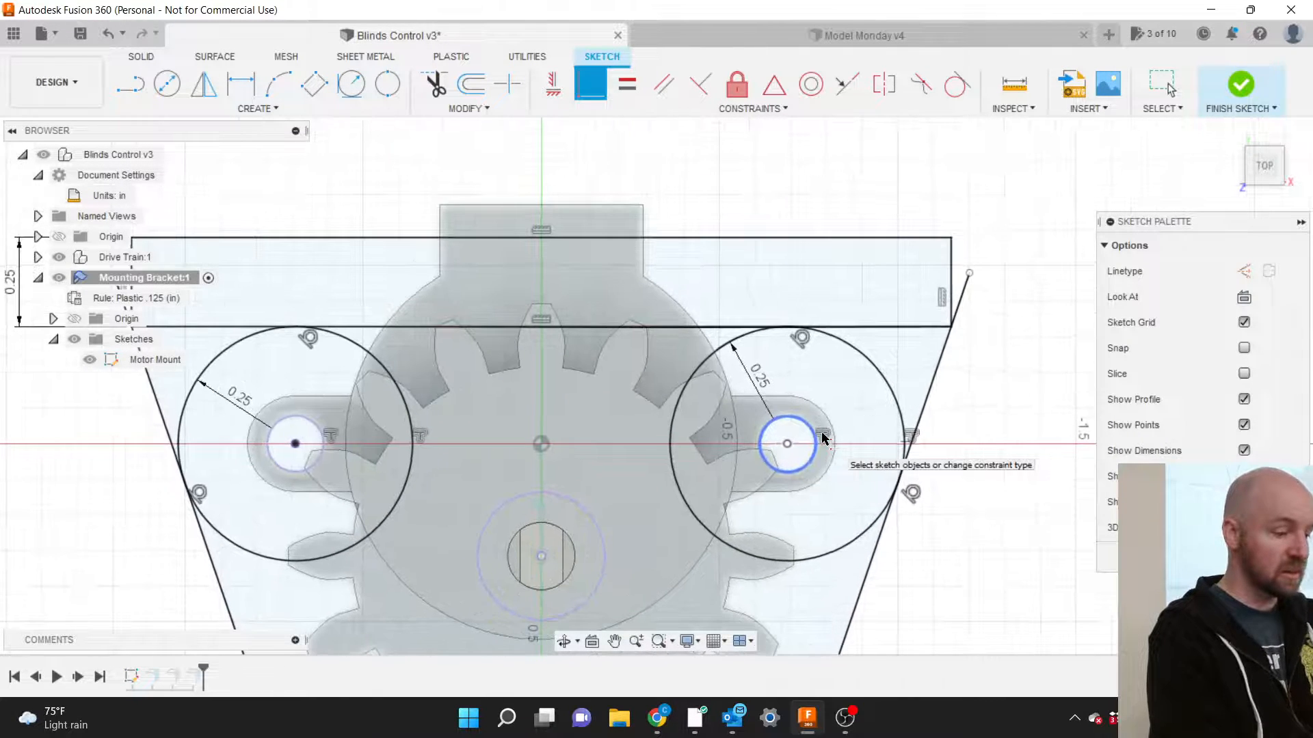
key("Escape")
double_click(758, 380)
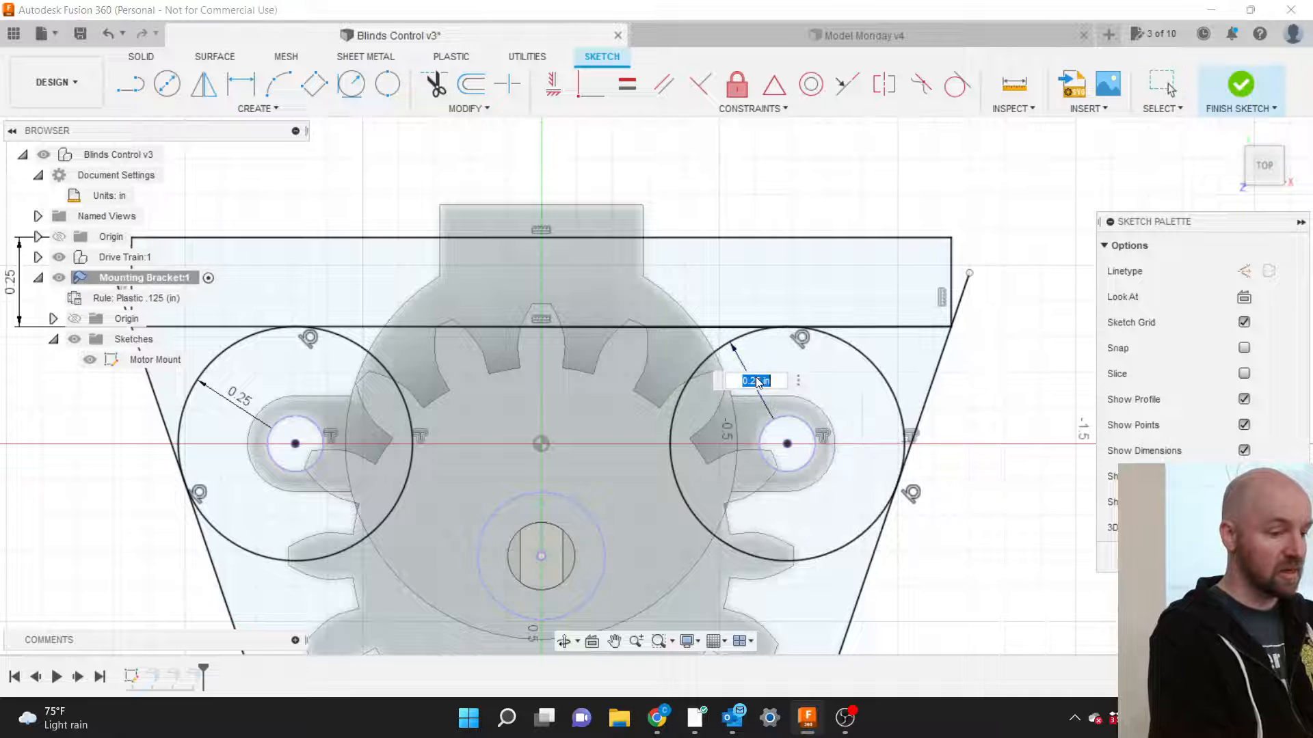
left_click(757, 379)
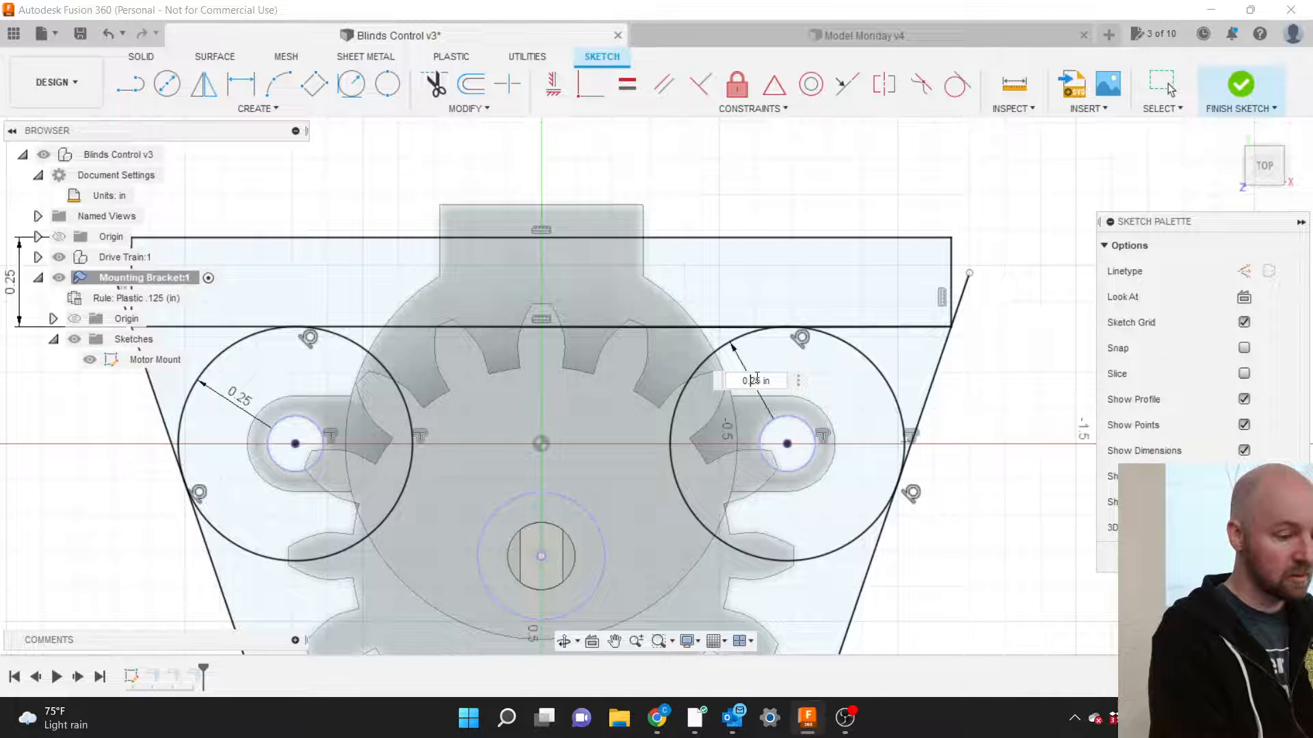
type("3")
key("Return")
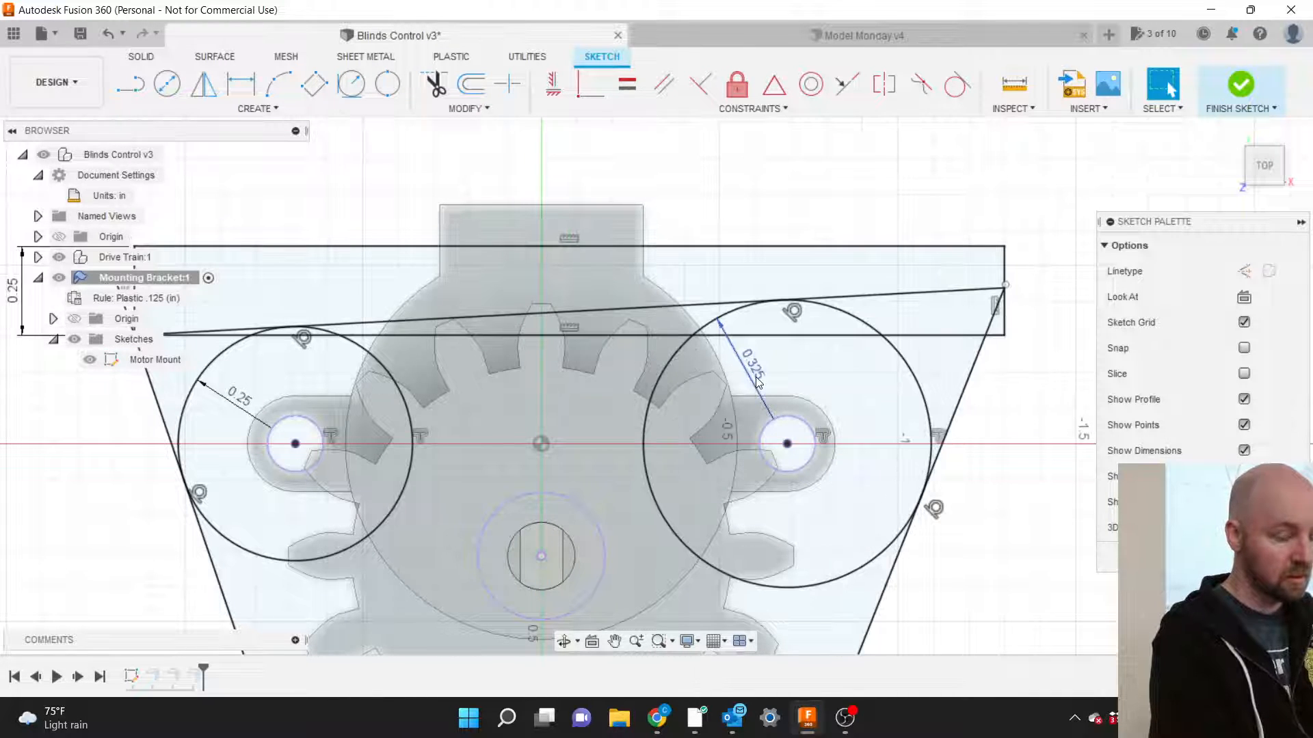
double_click(248, 399)
type("0.325")
key("Return")
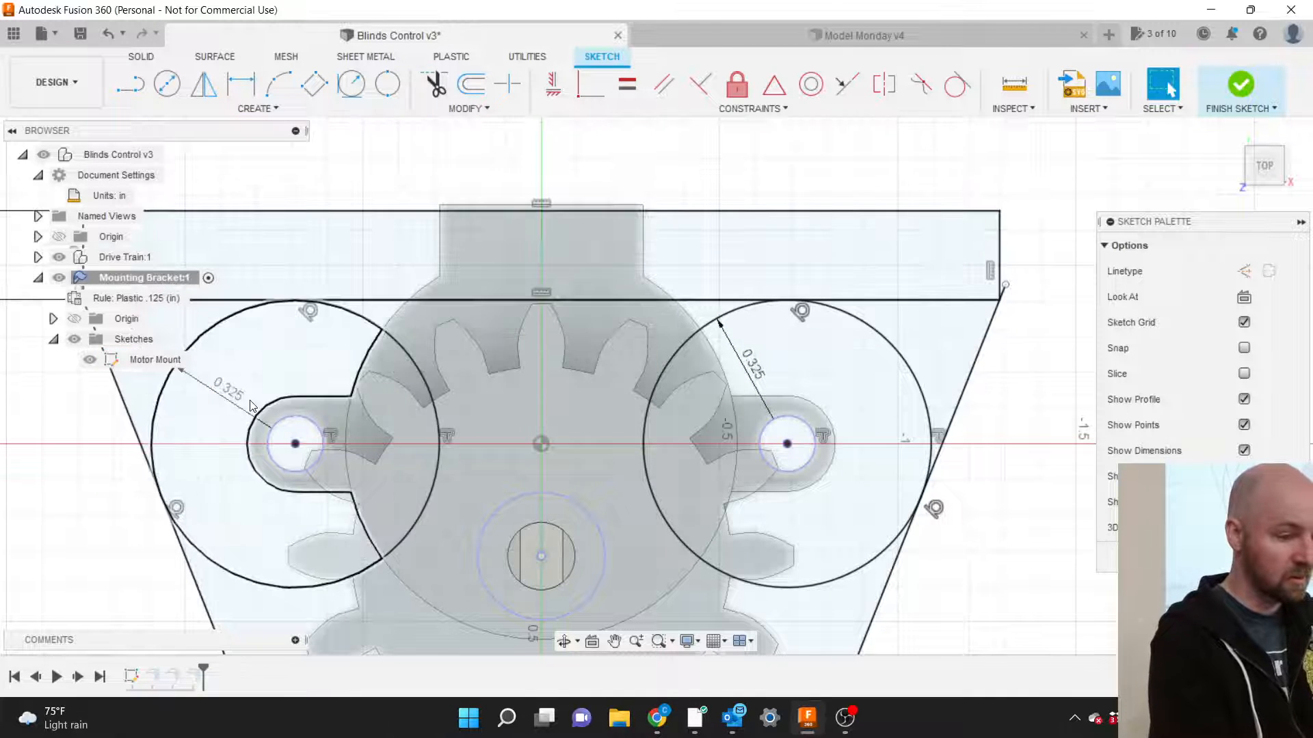
scroll(838, 441, "down", 3)
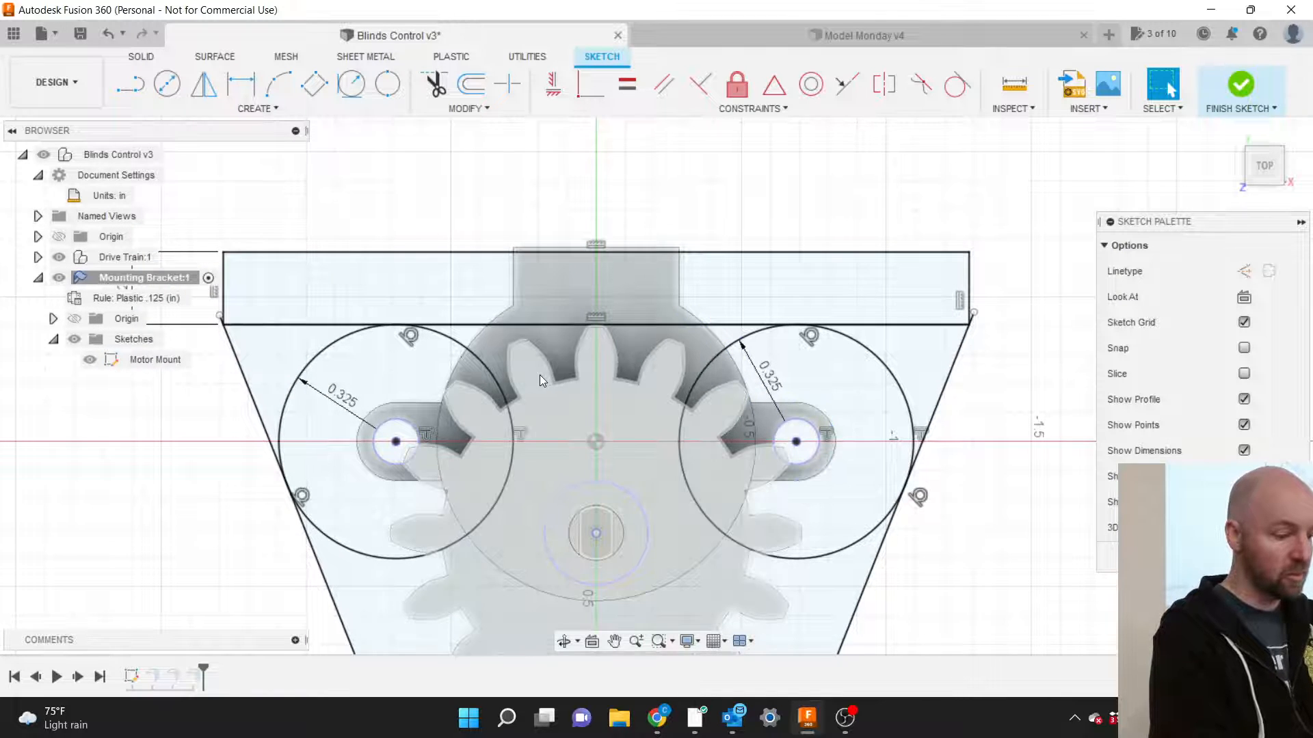
key("ctrl+z")
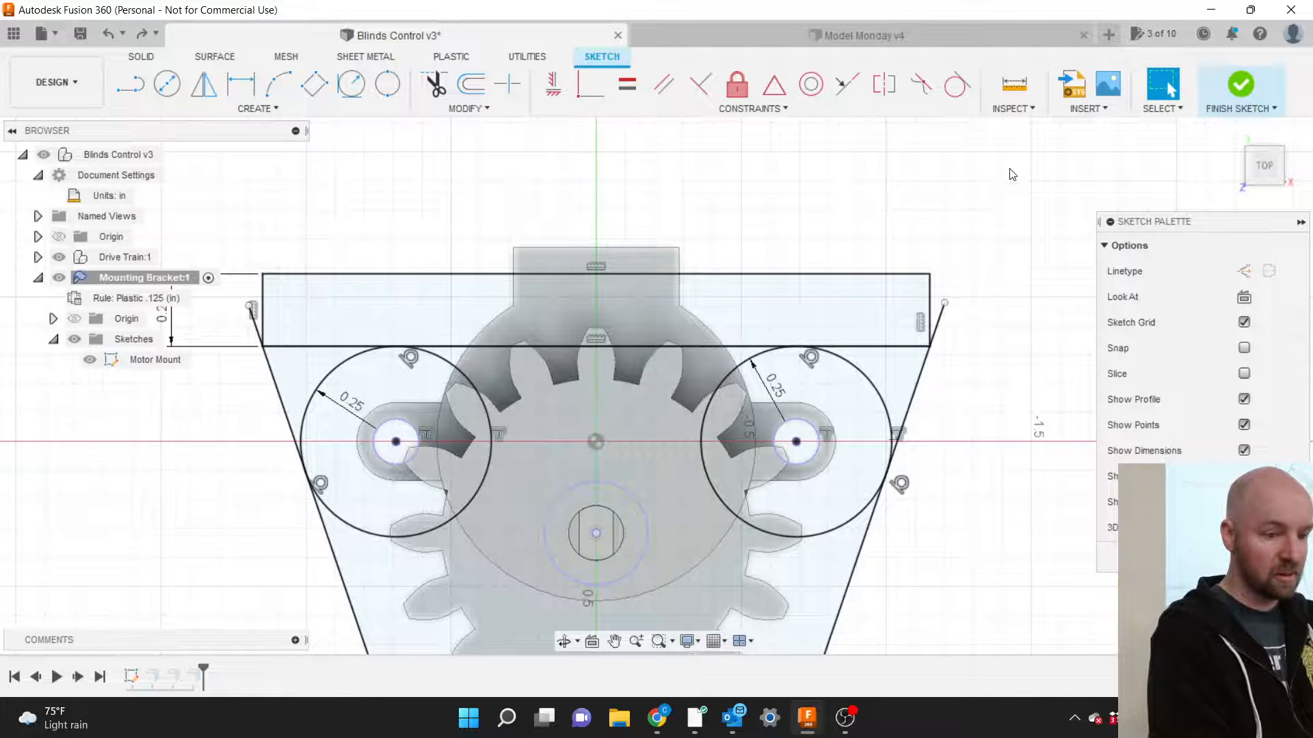
left_click(1253, 170)
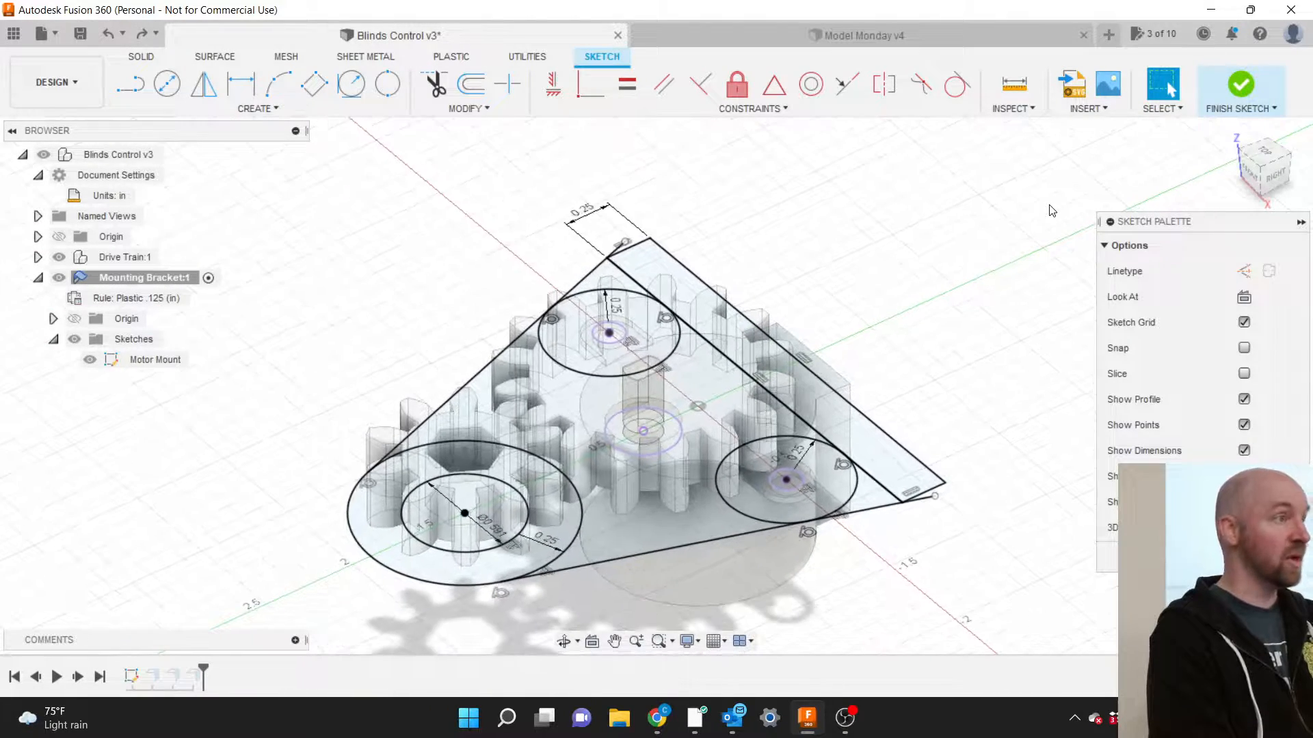
scroll(788, 506, "up", 1)
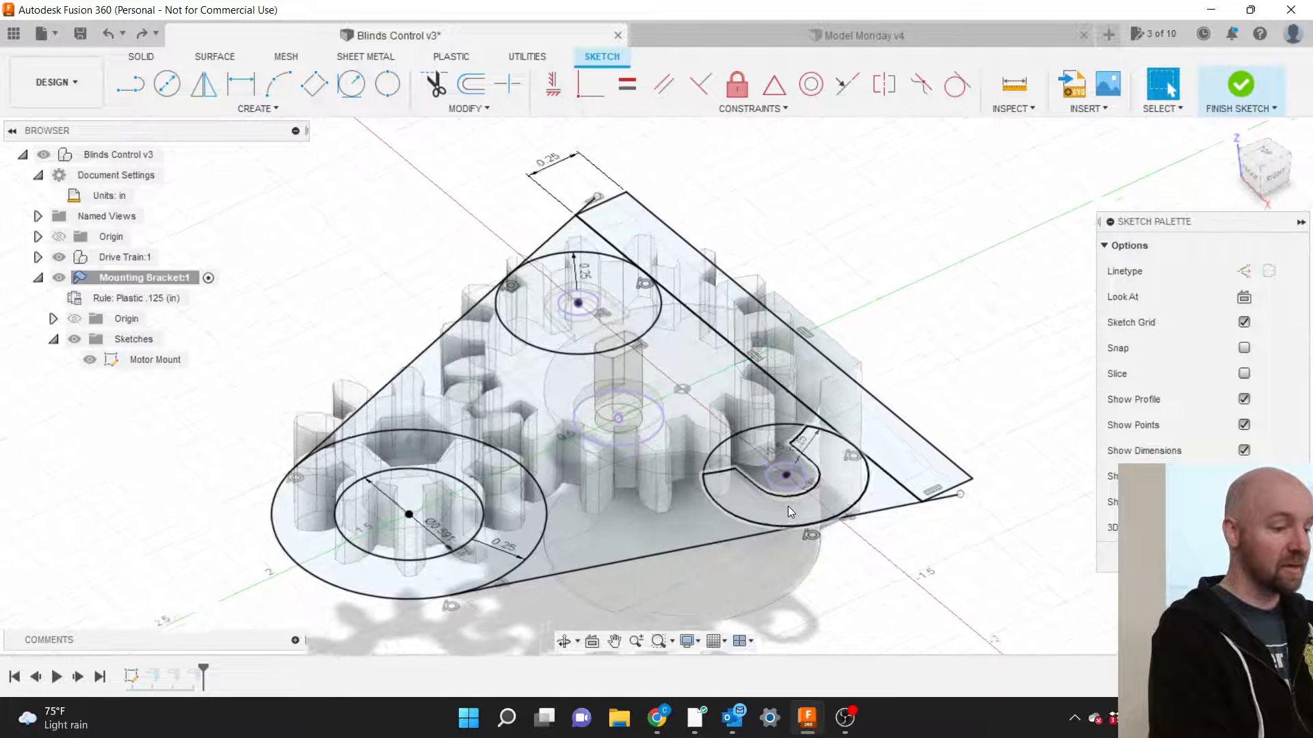
Finish the sketch and edit Face1 to include the new top strip profile.
left_click(1233, 94)
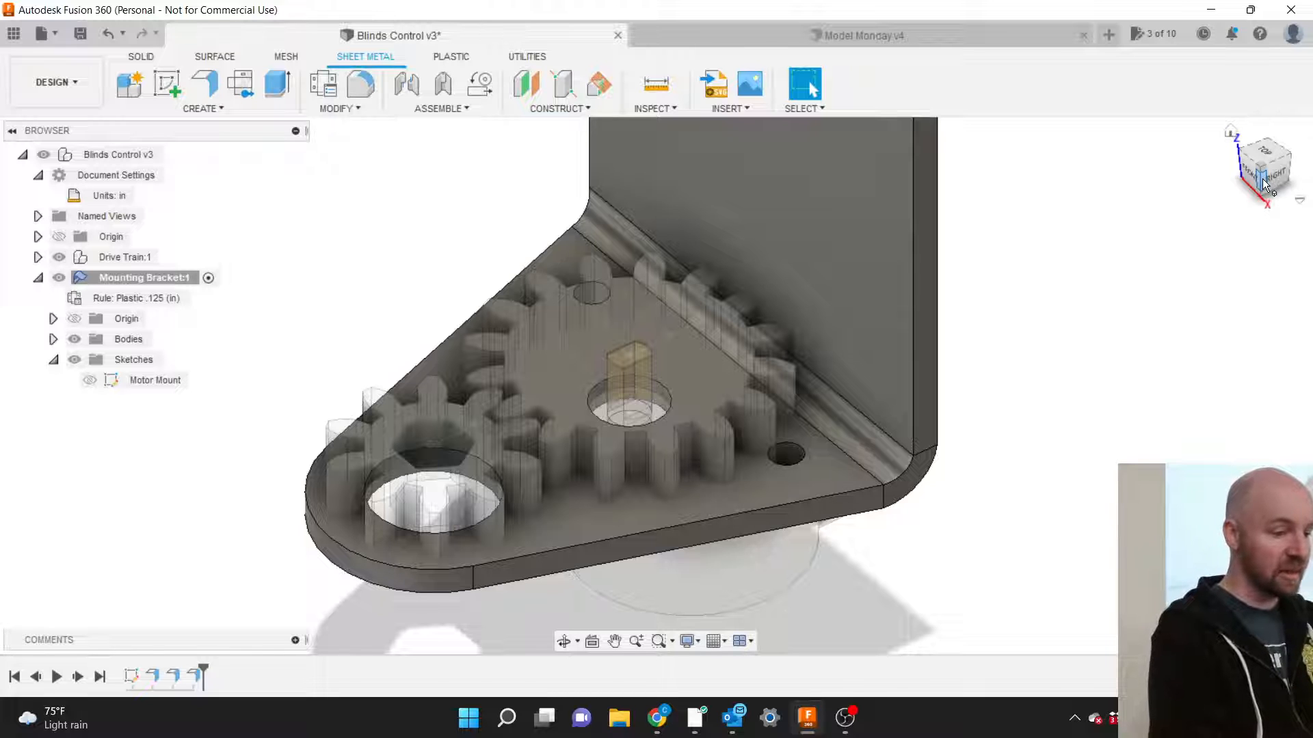
mouse_move(1266, 183)
left_mouse_down()
mouse_move(1222, 159)
mouse_move(1254, 187)
left_mouse_up()
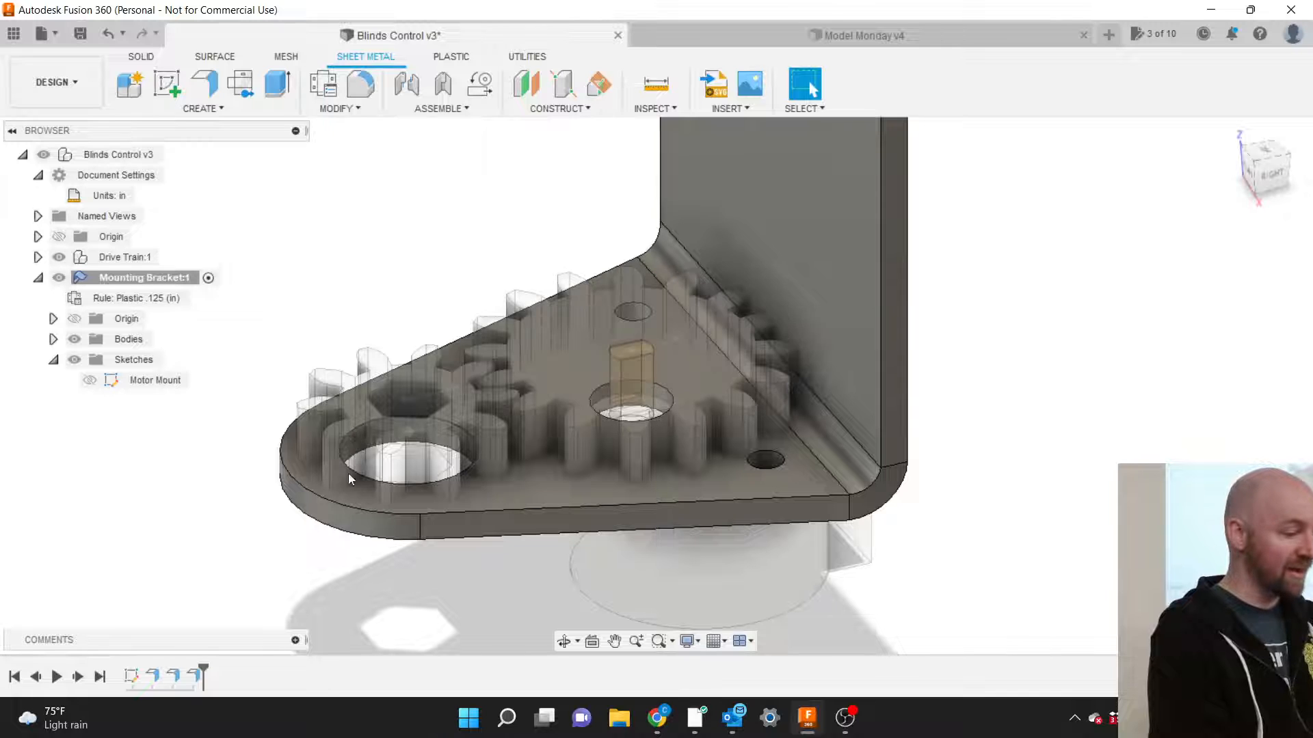
right_click(156, 677)
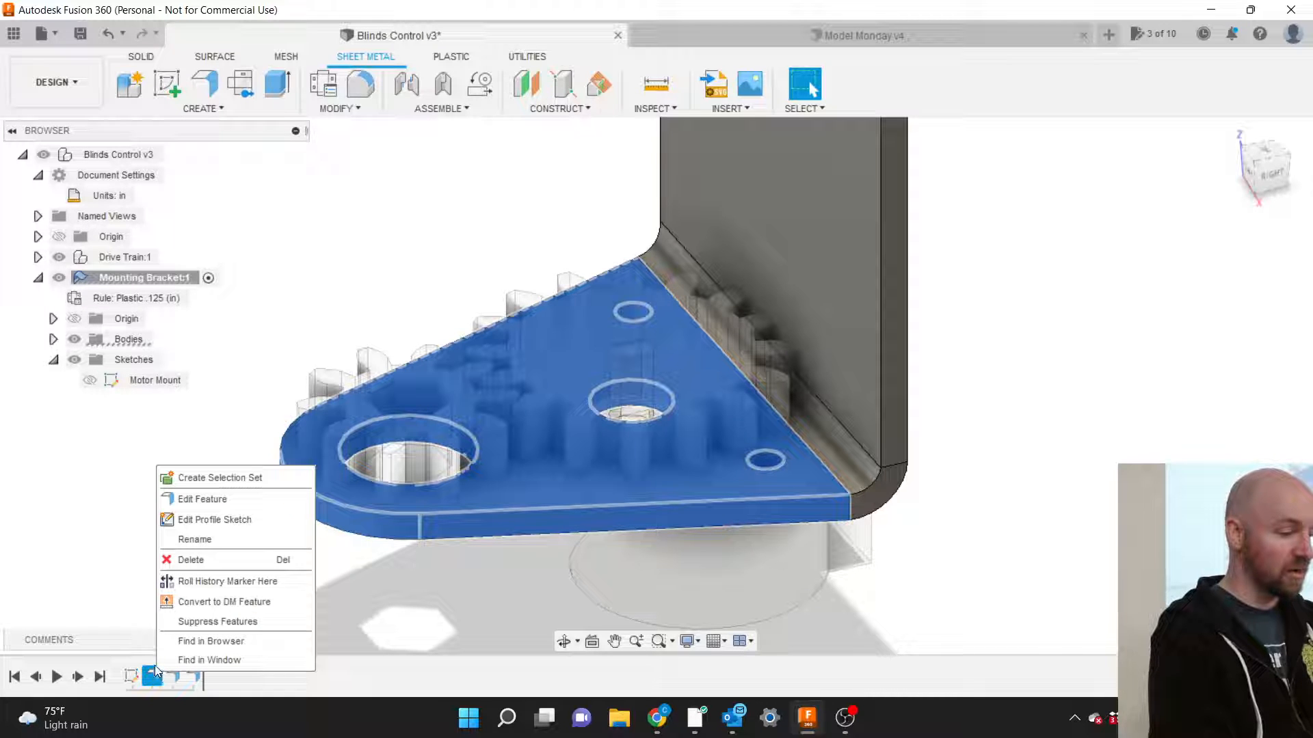
left_click(198, 499)
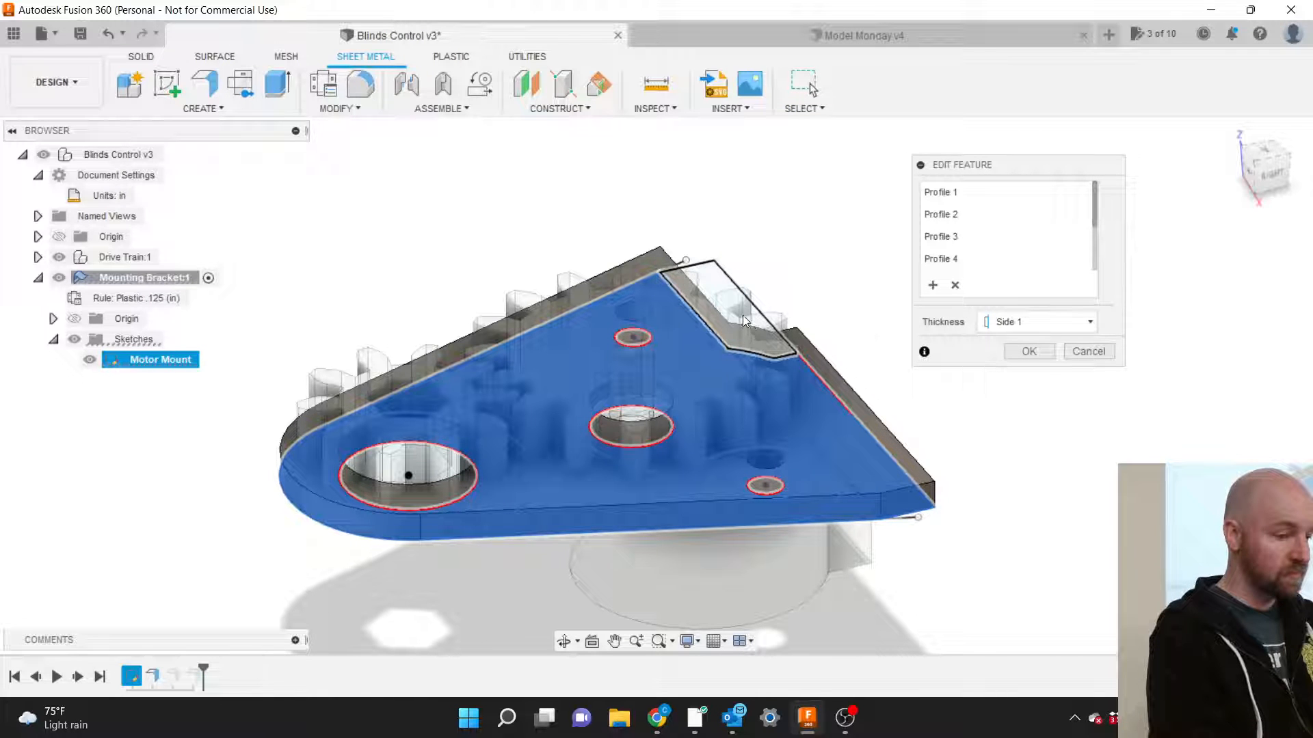
left_click(742, 314)
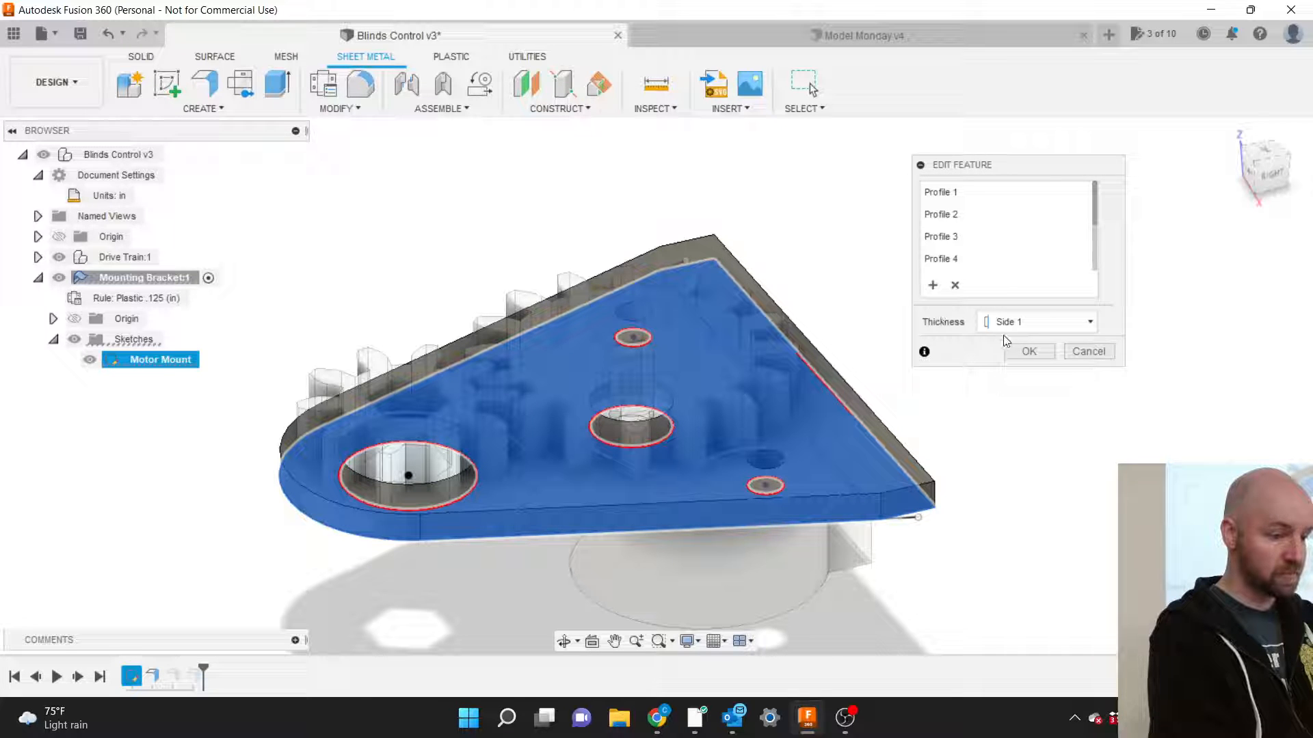
left_click(1021, 350)
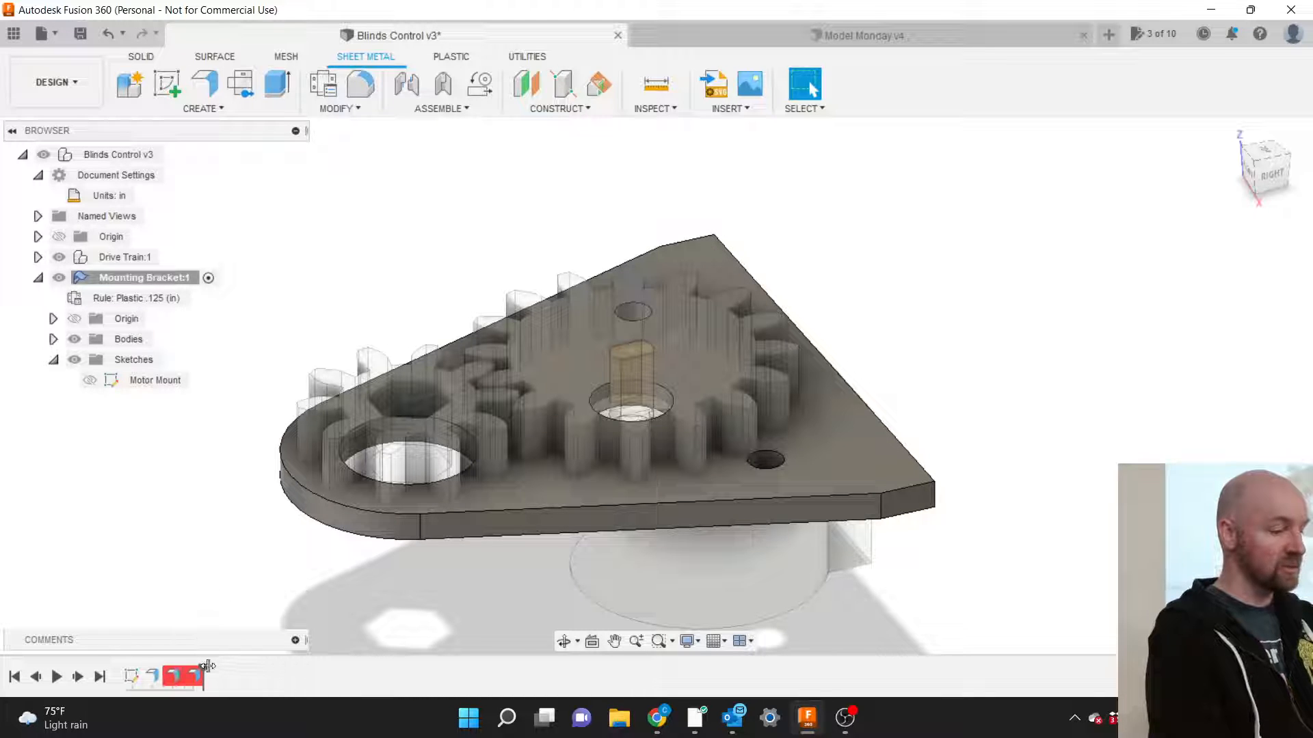
Scrub the timeline, show the Motor Mount sketch, and stop just after the failing EdgeFlange2.
left_click_drag(205, 666, 163, 666)
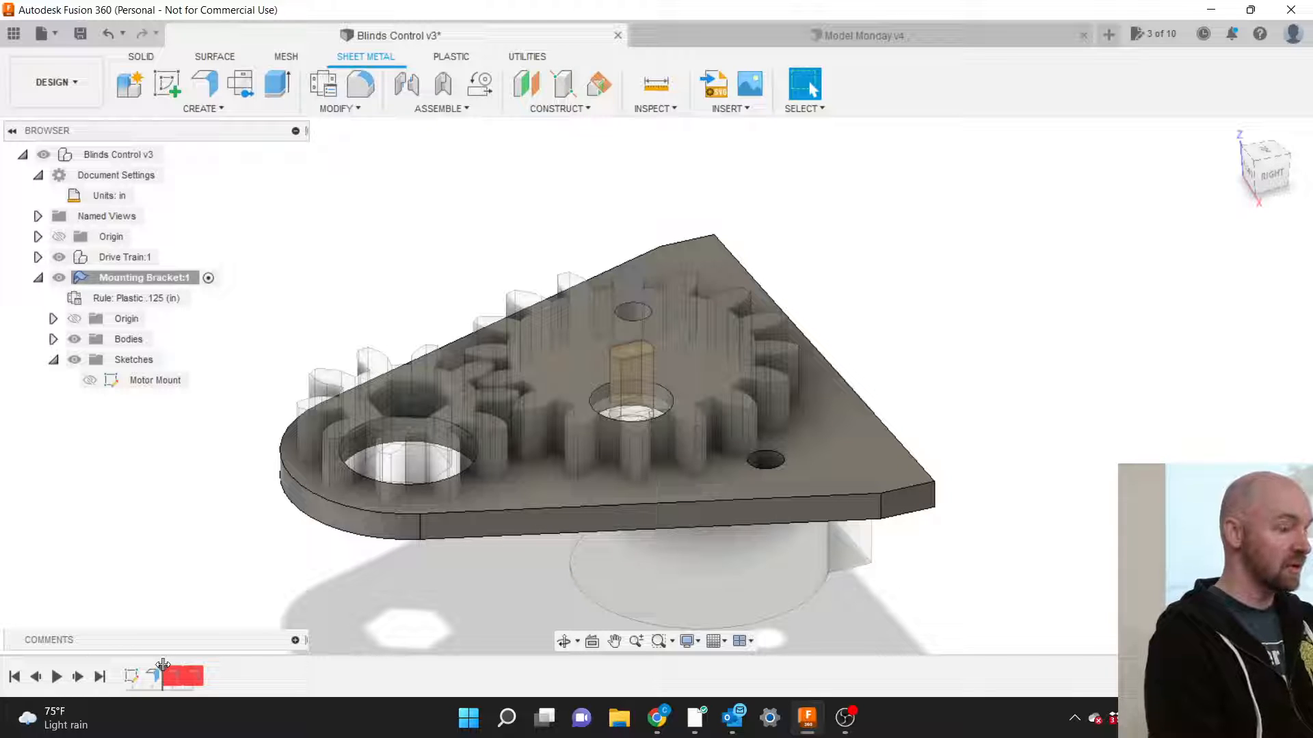
mouse_move(163, 666)
left_mouse_down()
mouse_move(206, 665)
mouse_move(134, 666)
left_mouse_up()
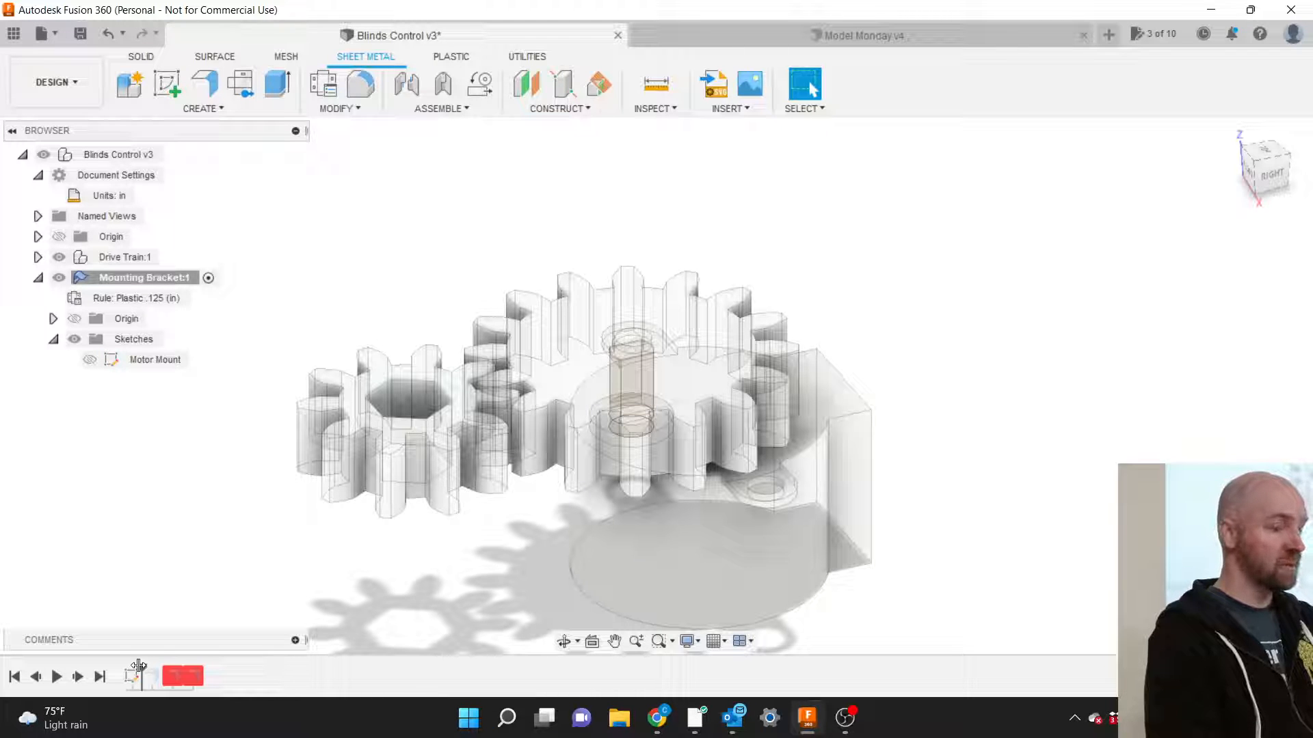
left_click(89, 359)
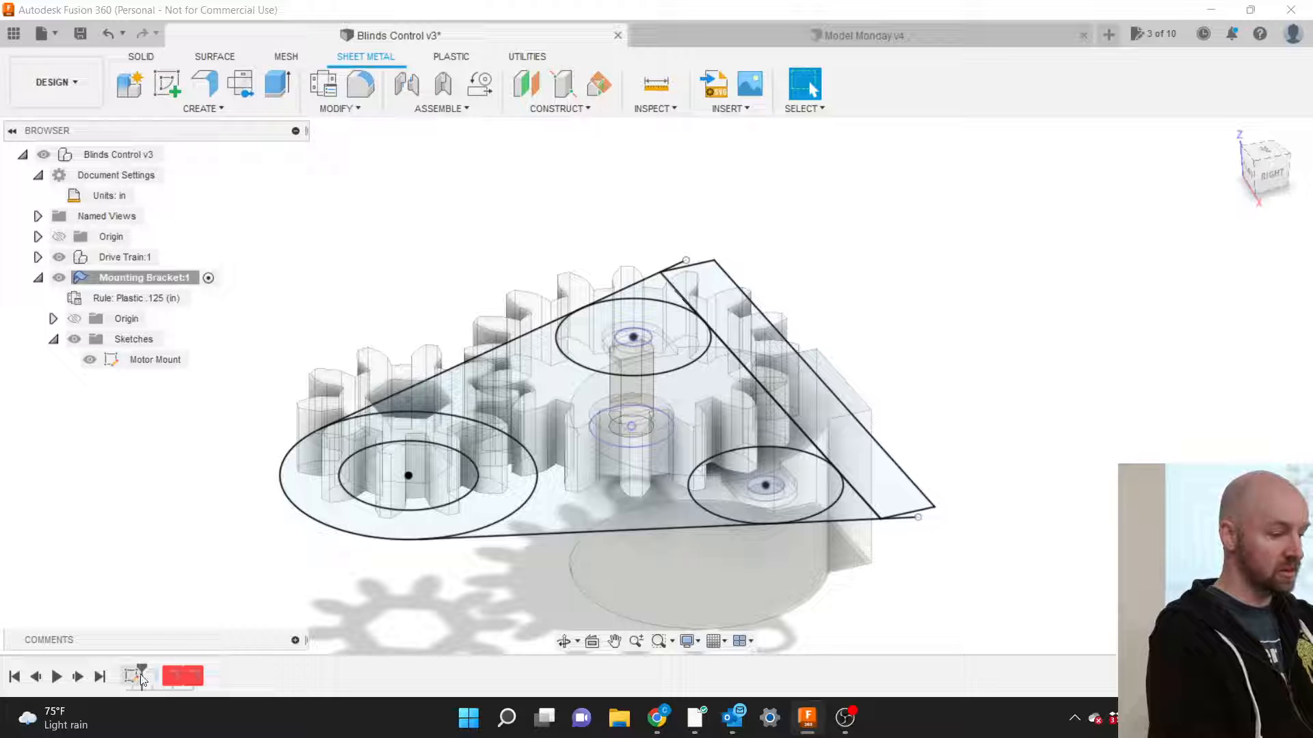
left_click_drag(139, 665, 149, 665)
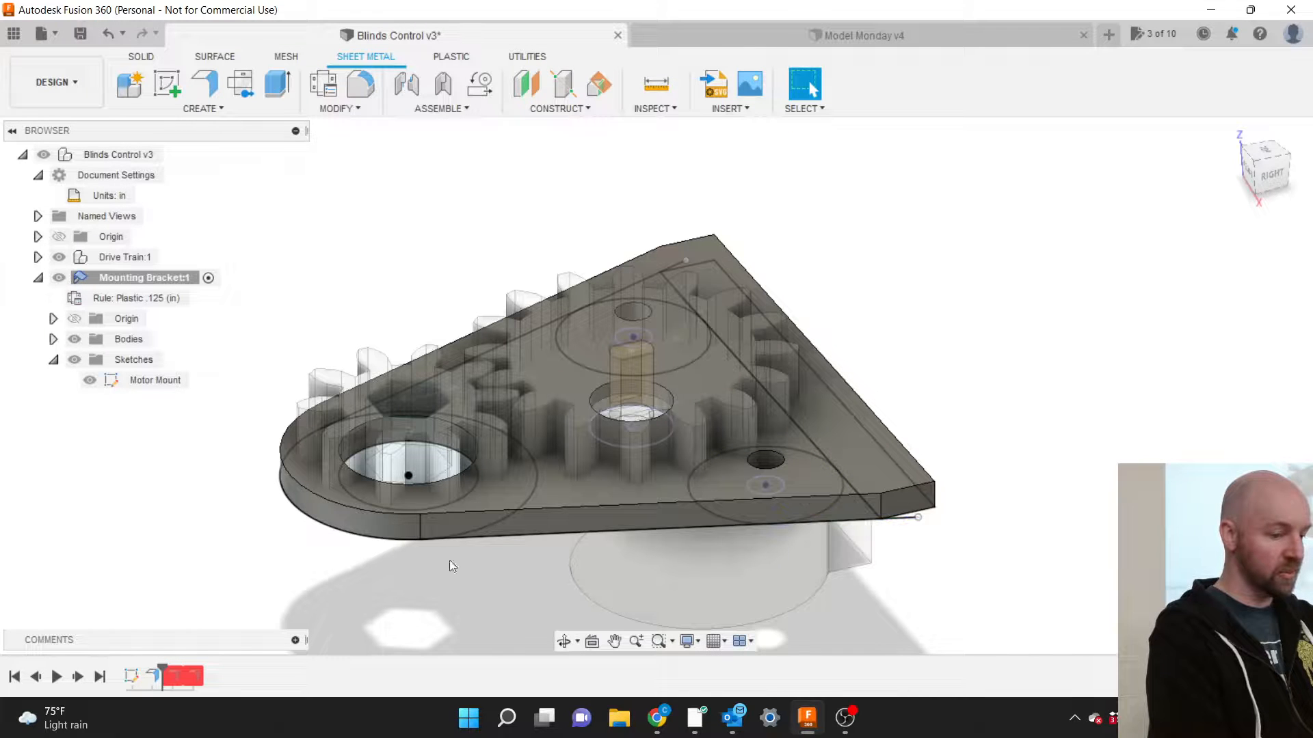
left_click_drag(164, 667, 179, 670)
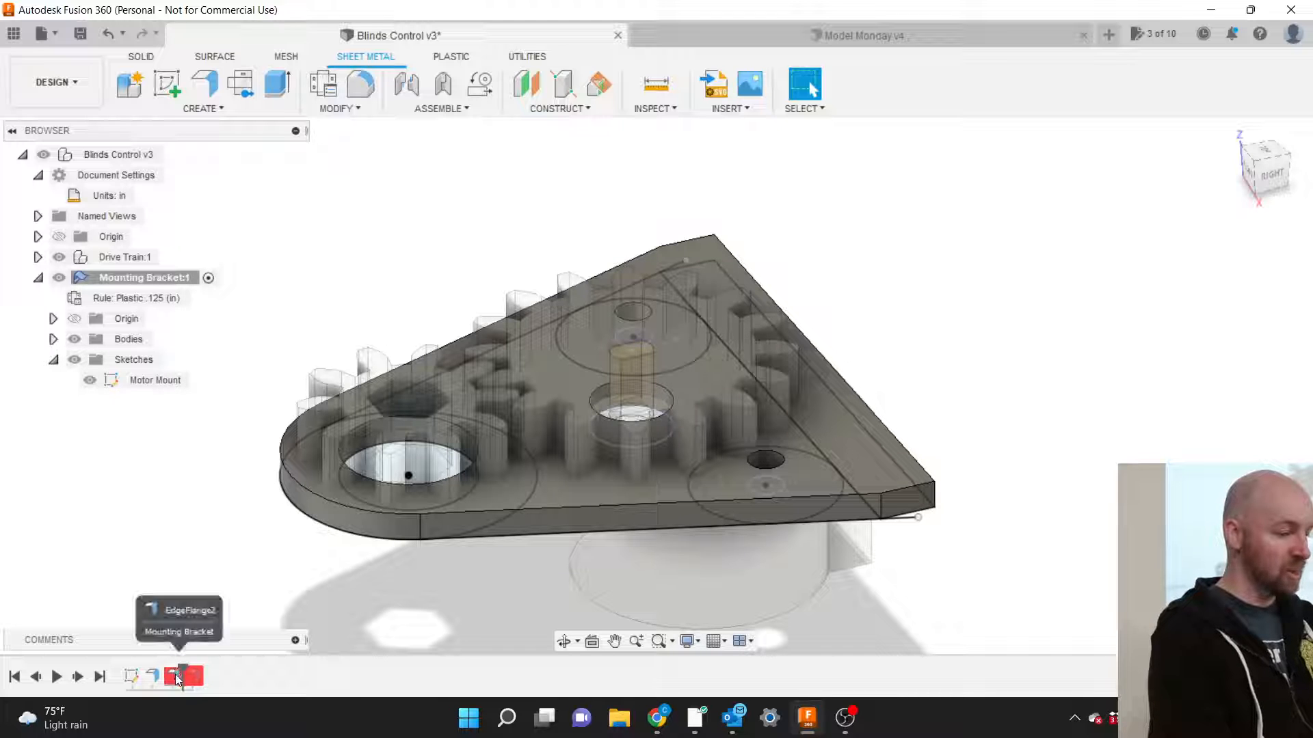
Edit EdgeFlange2, reselect the plate edge, and rebuild it as a 6 in upright flange.
right_click(175, 674)
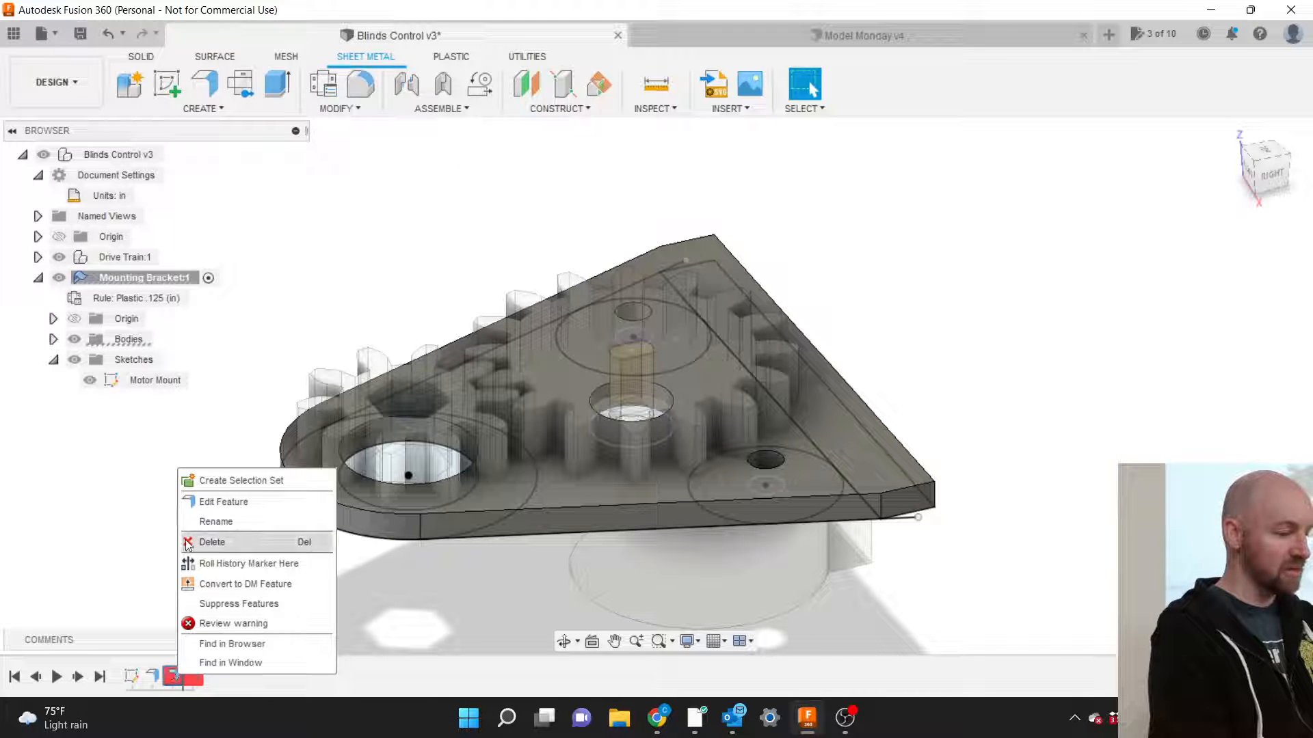
left_click(196, 503)
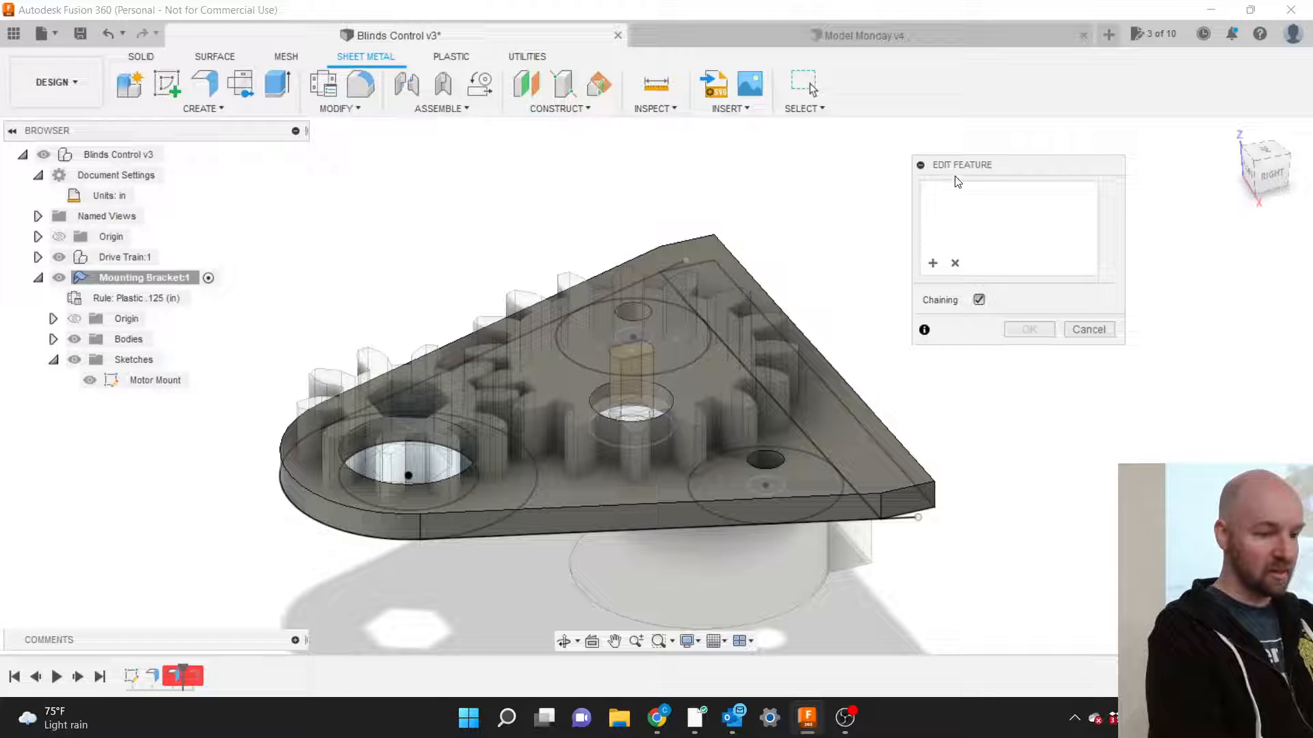
left_click_drag(957, 166, 922, 169)
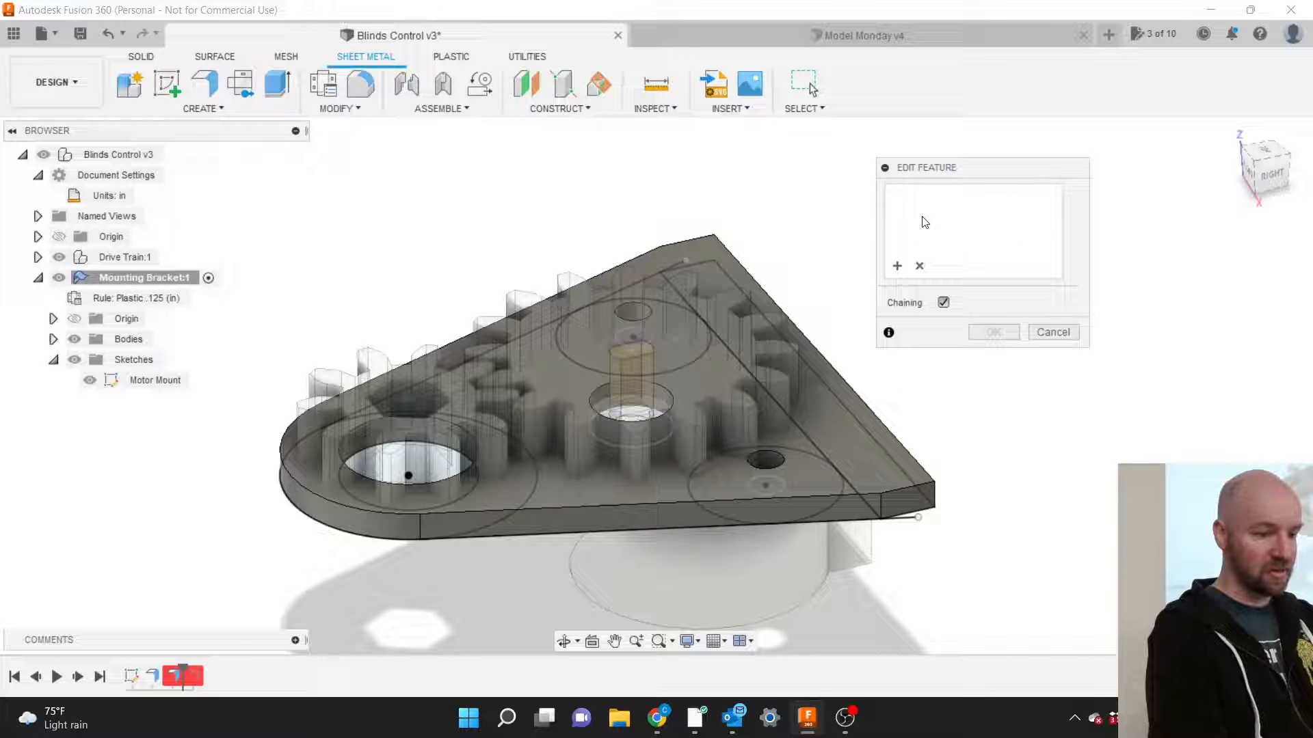
left_click(786, 314)
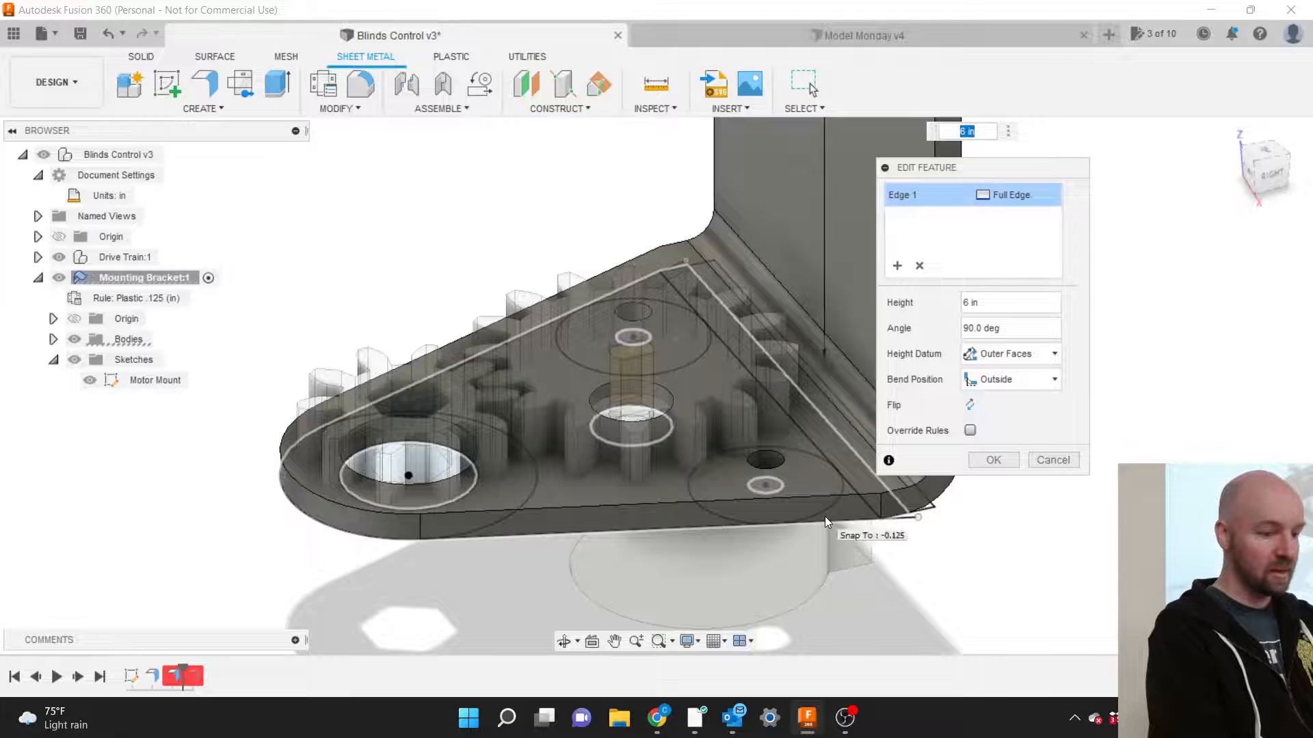
scroll(825, 516, "down", 5)
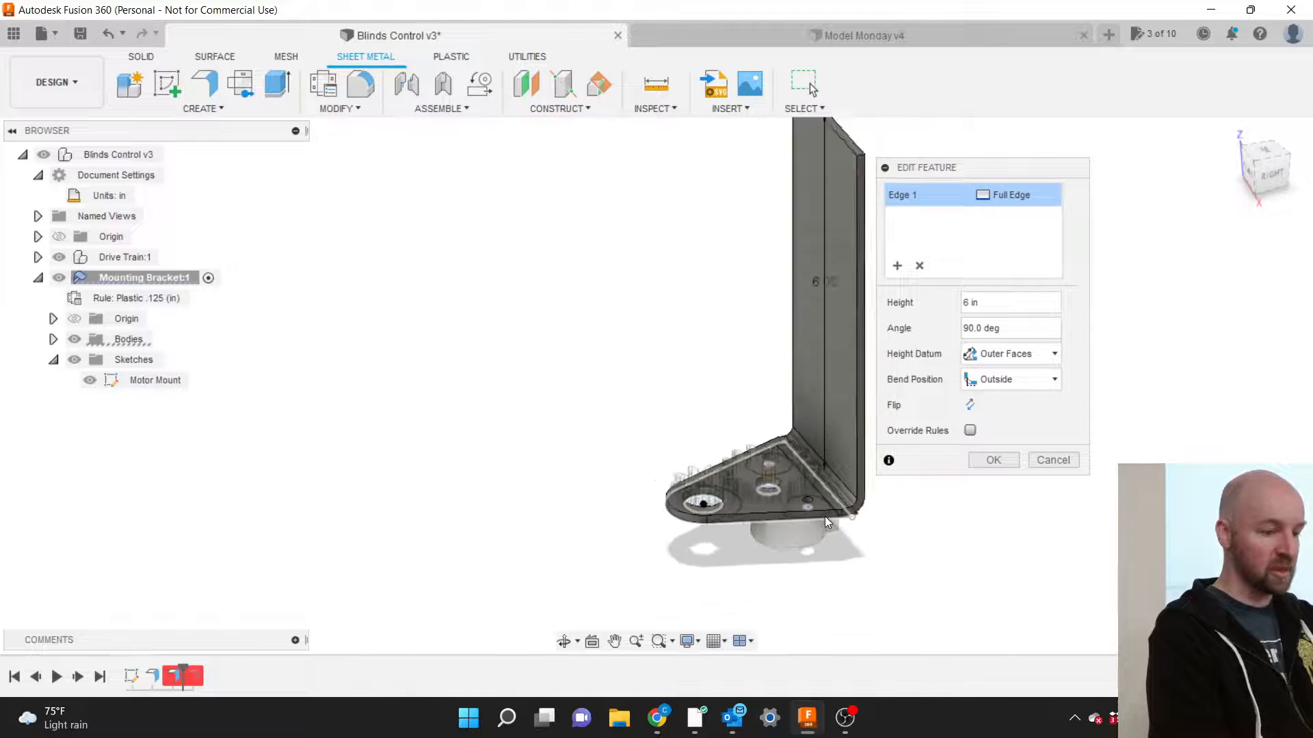
scroll(825, 516, "down", 2)
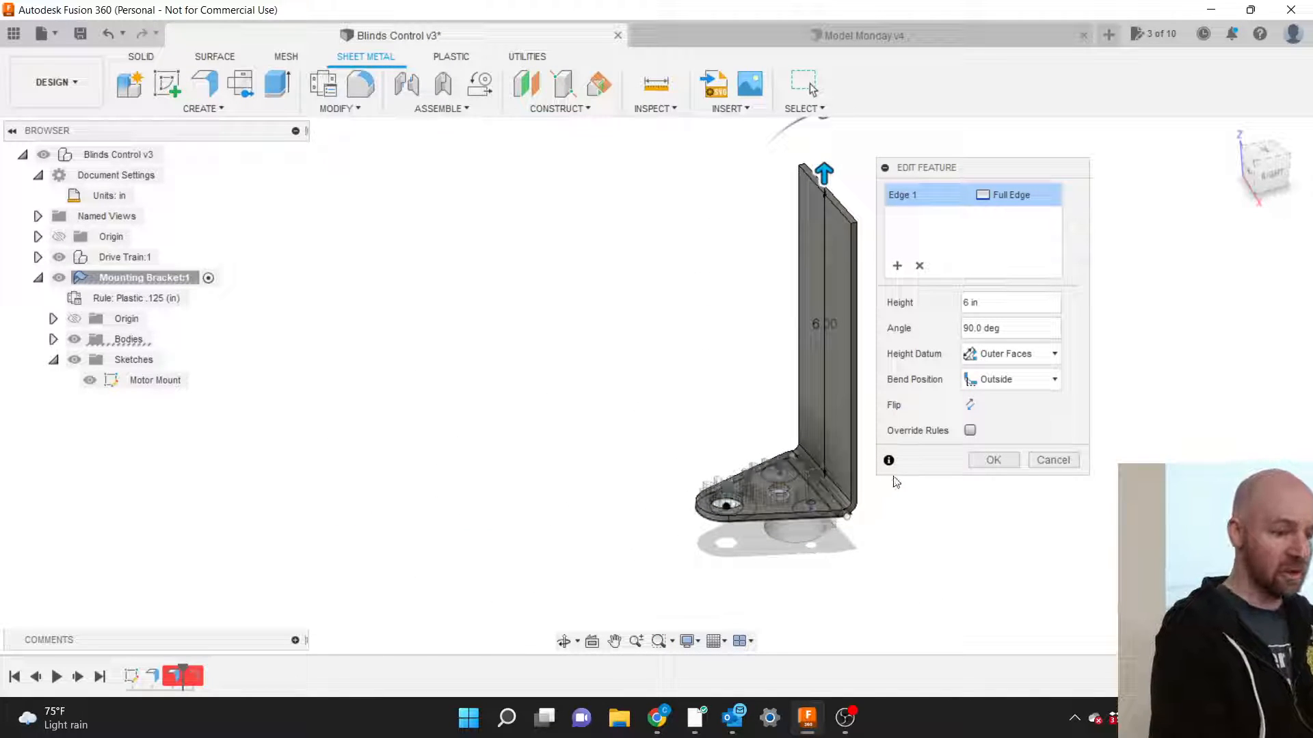
left_click(982, 463)
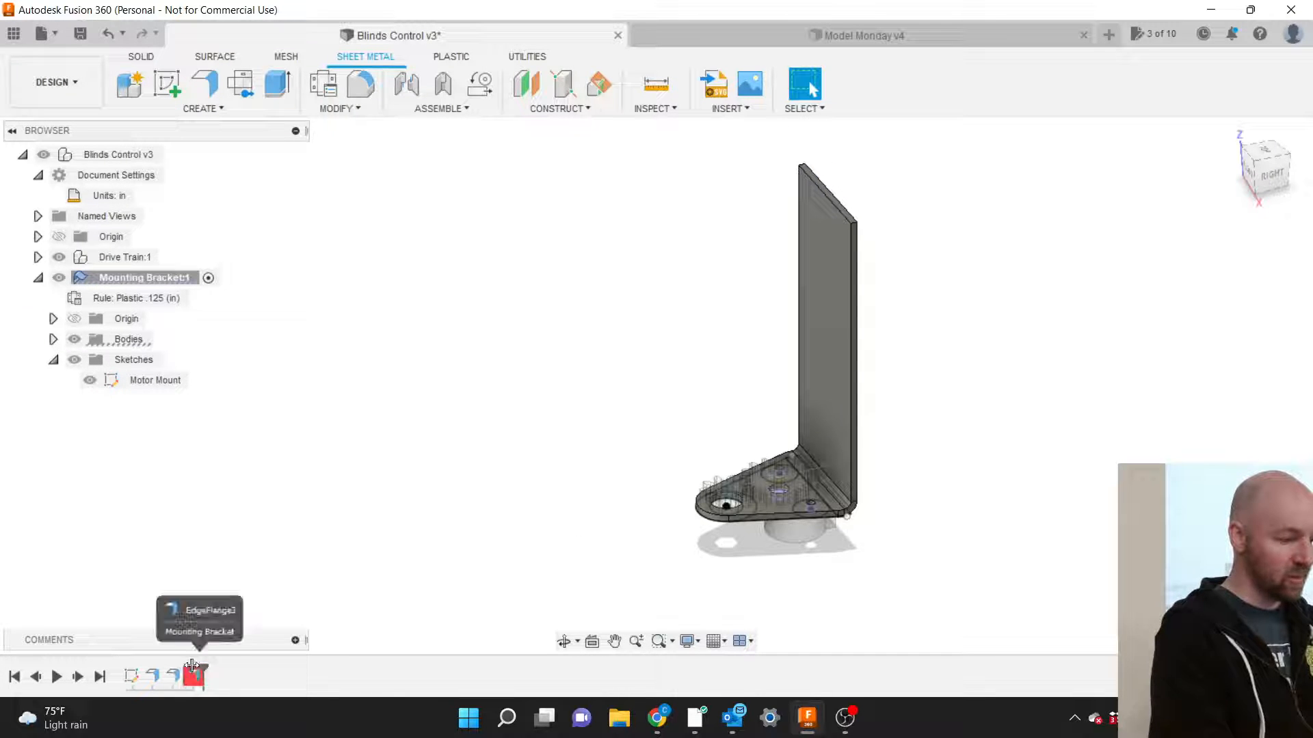
Roll forward and repair the next failing flange as the 1 in top flange.
left_click_drag(186, 665, 195, 666)
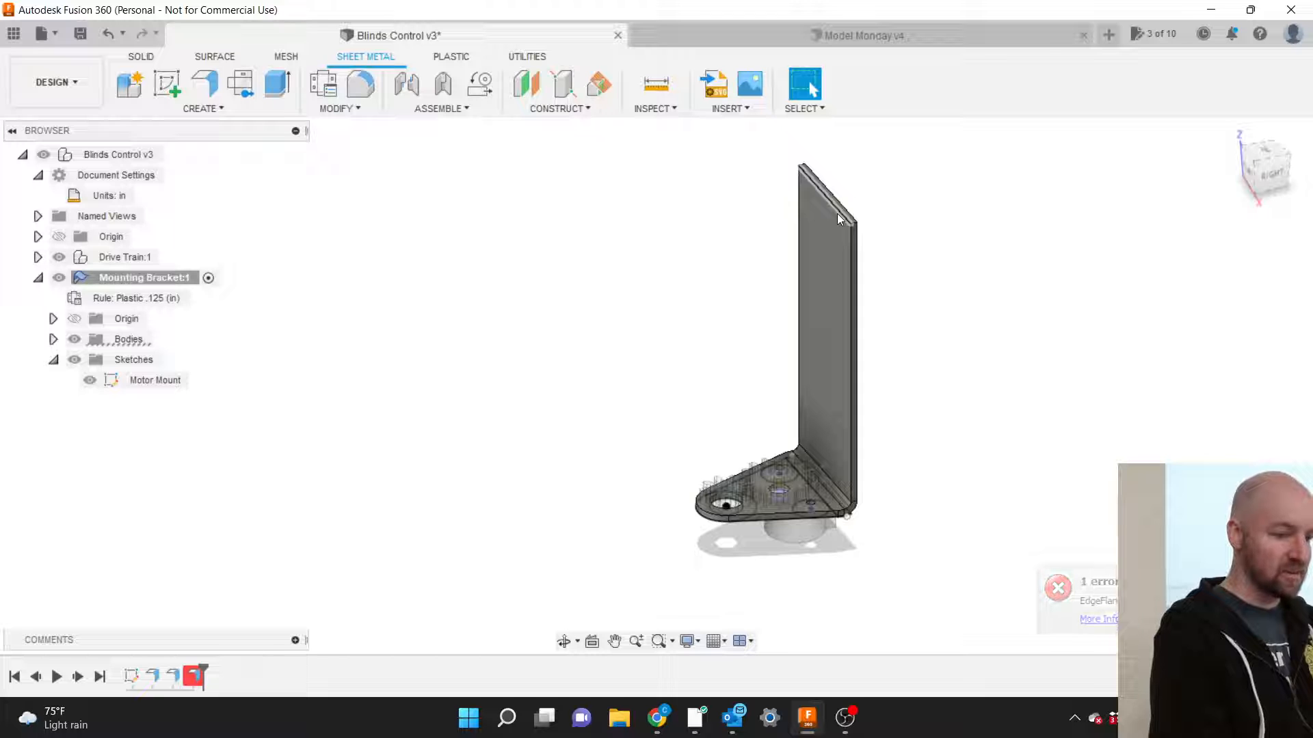
right_click(197, 675)
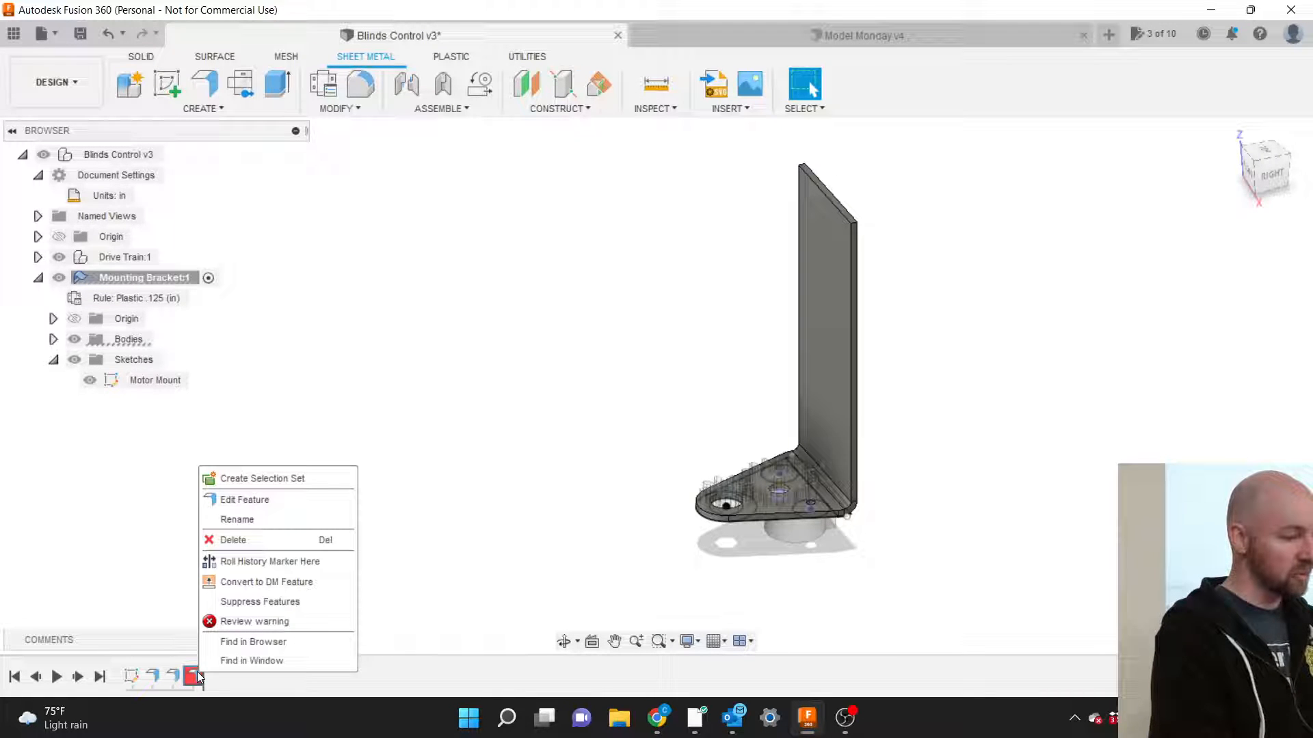
left_click(236, 503)
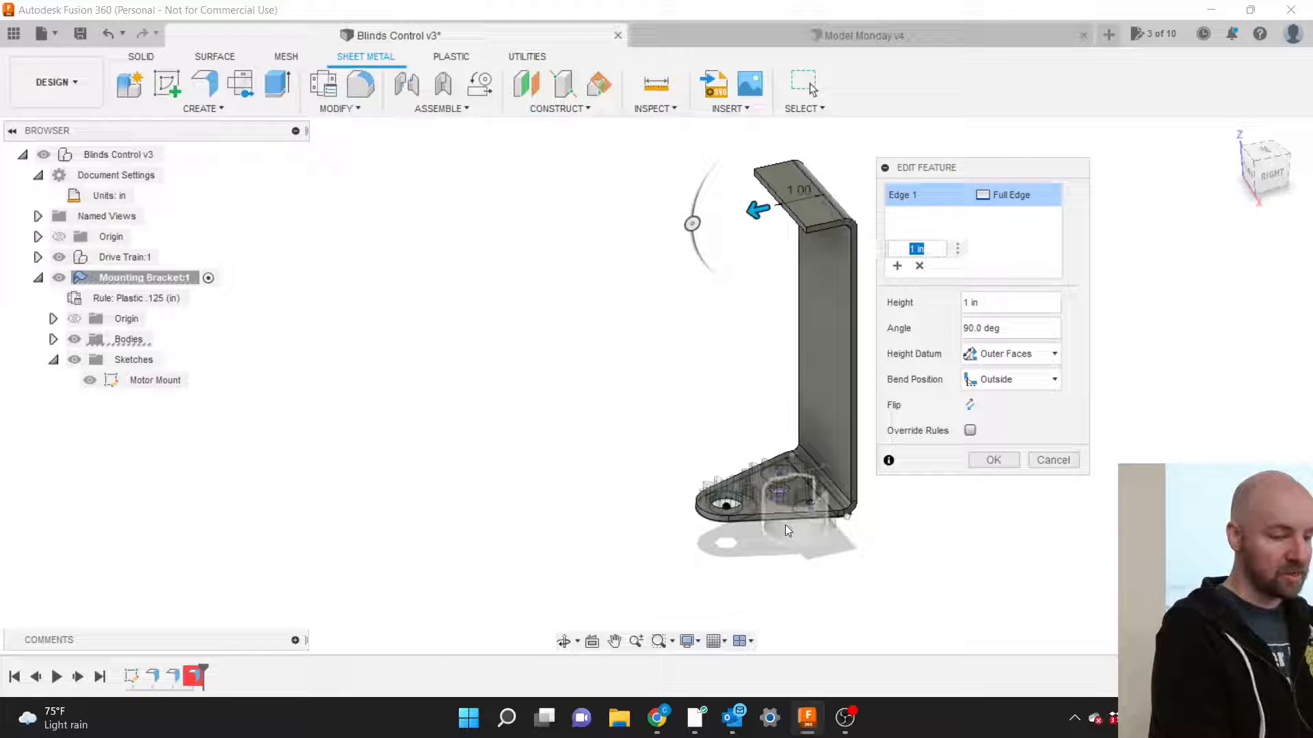
left_click(995, 468)
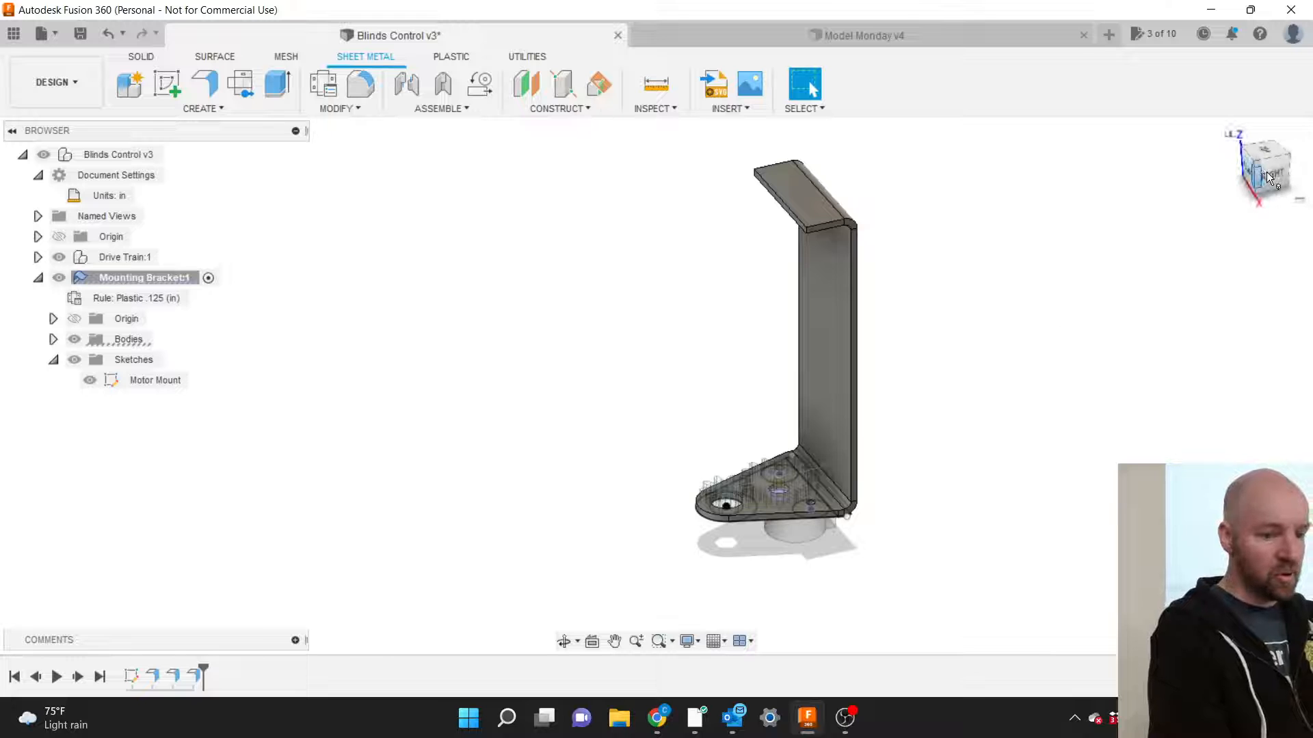
Turn the view with the ViewCube, collapse and re-expand Mounting Bracket:1, then open the sheet-metal CREATE menu.
mouse_move(1272, 178)
left_mouse_down()
mouse_move(1223, 173)
mouse_move(1229, 186)
mouse_move(1273, 178)
left_mouse_up()
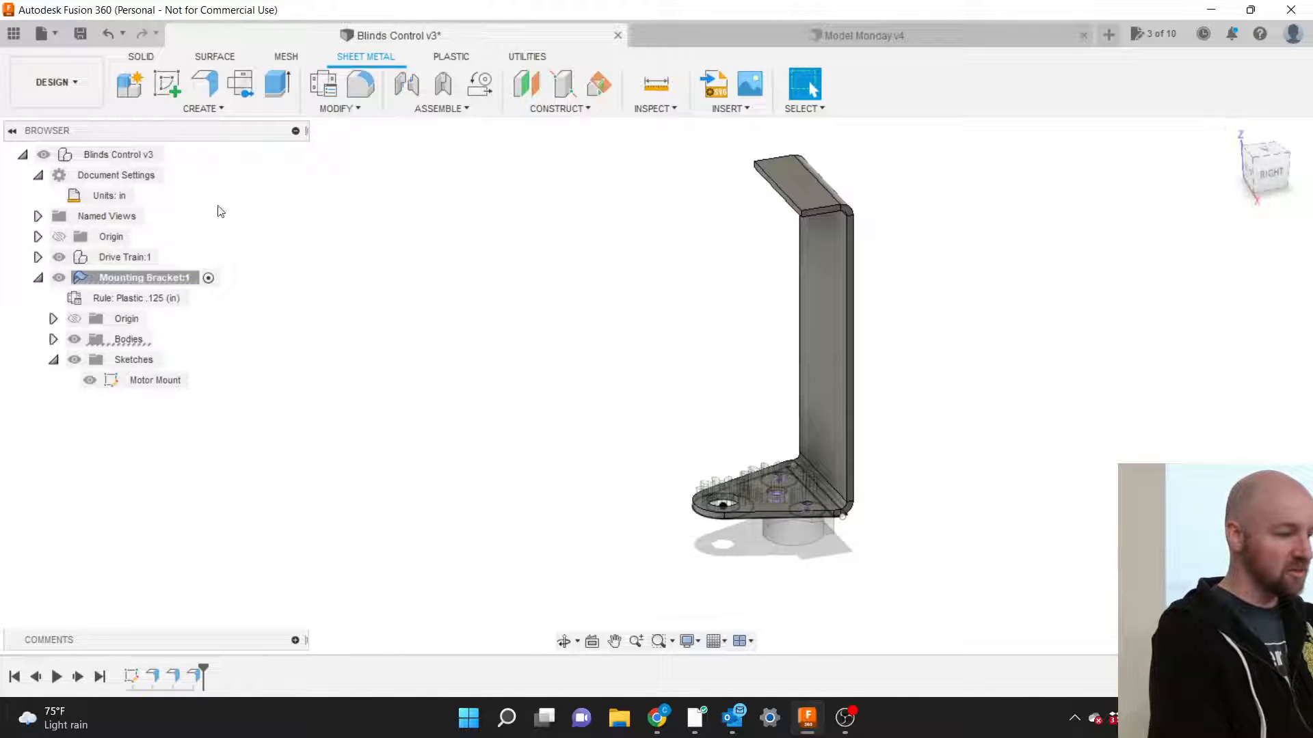
left_click(38, 279)
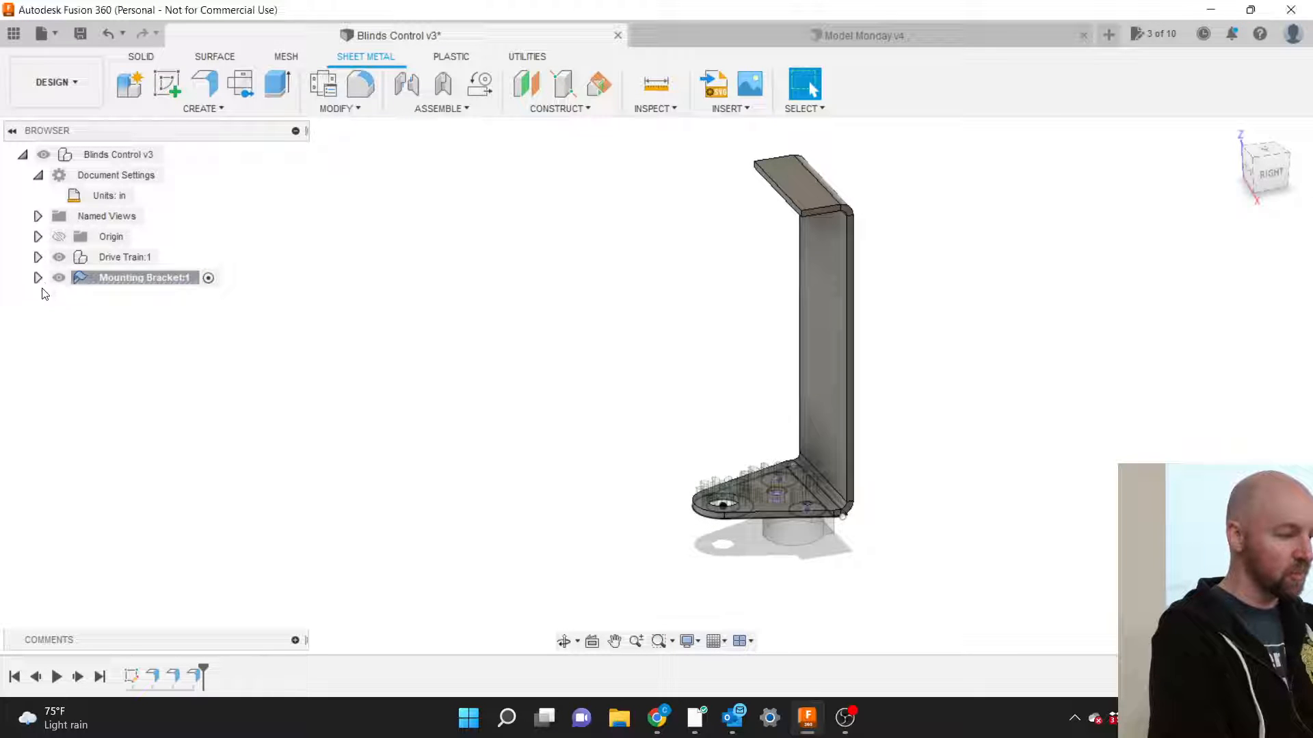
left_click(38, 278)
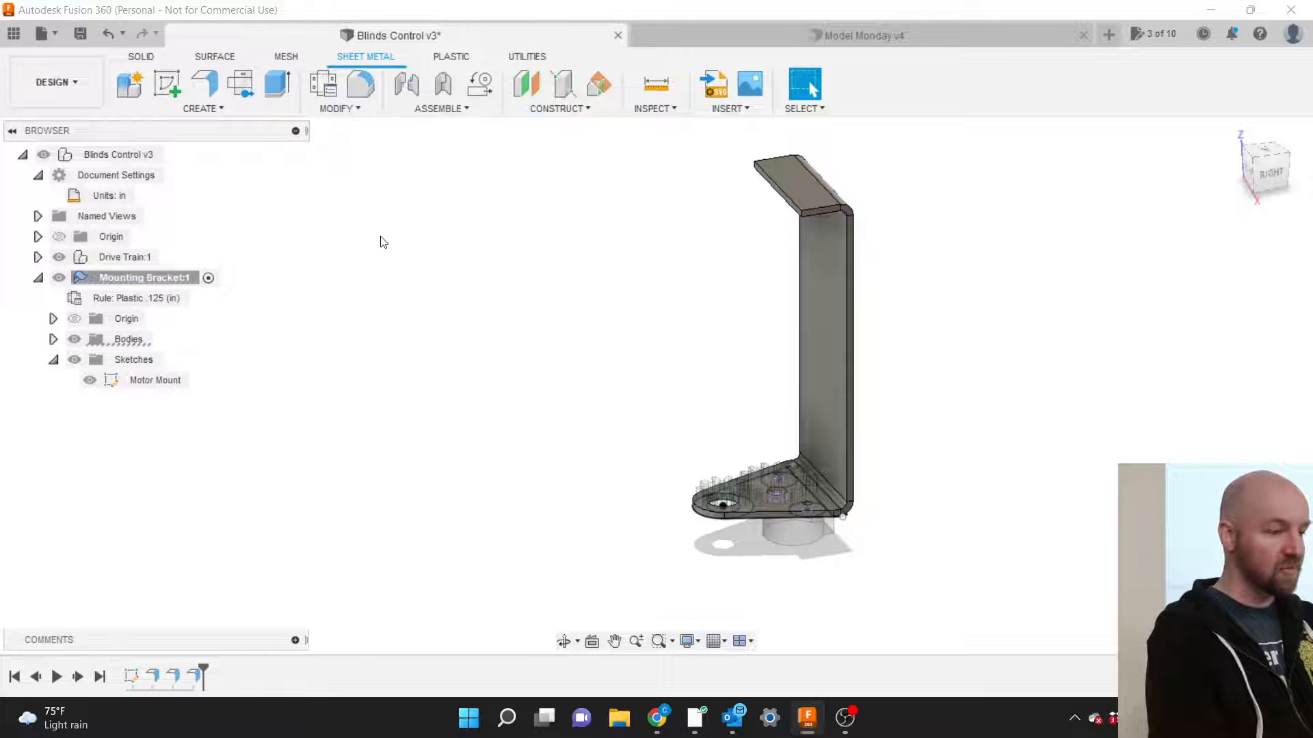
left_click(221, 110)
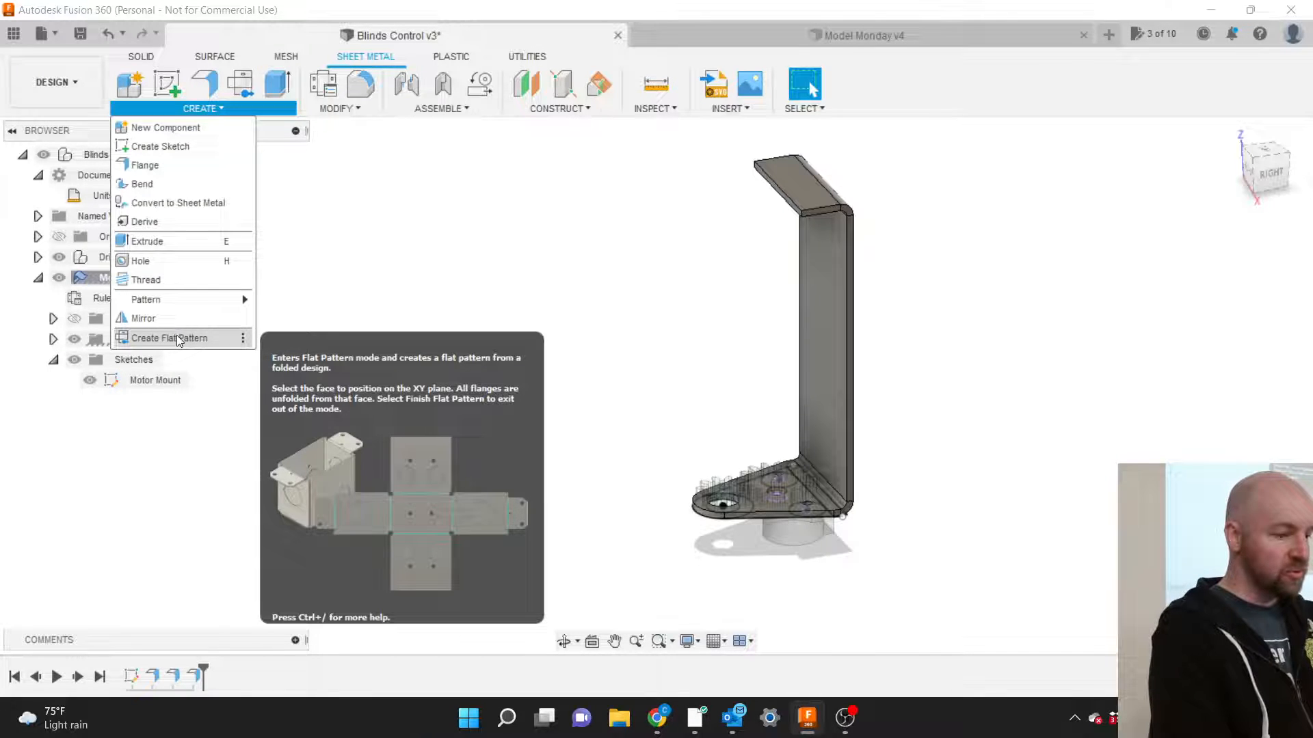
Create a flat pattern of the bracket with the tall upright face as the stationary face.
left_click(179, 338)
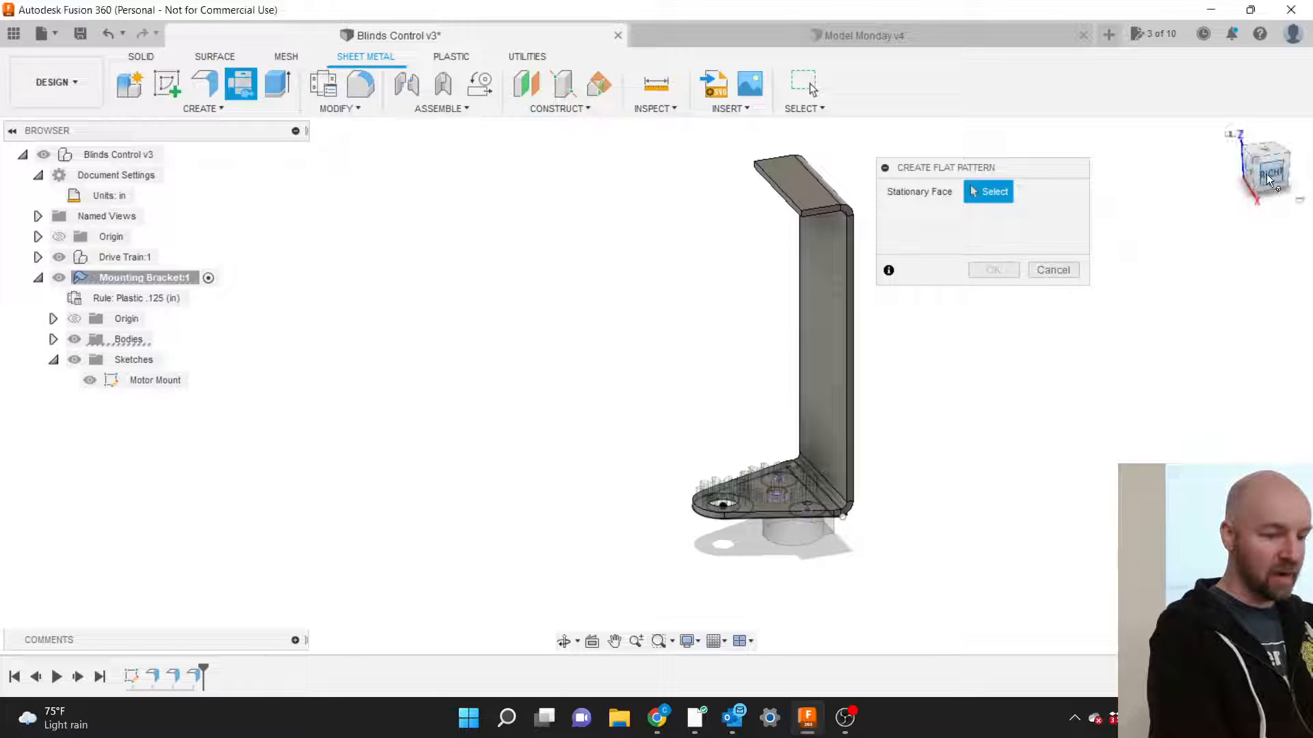
left_click_drag(1266, 173, 1158, 193)
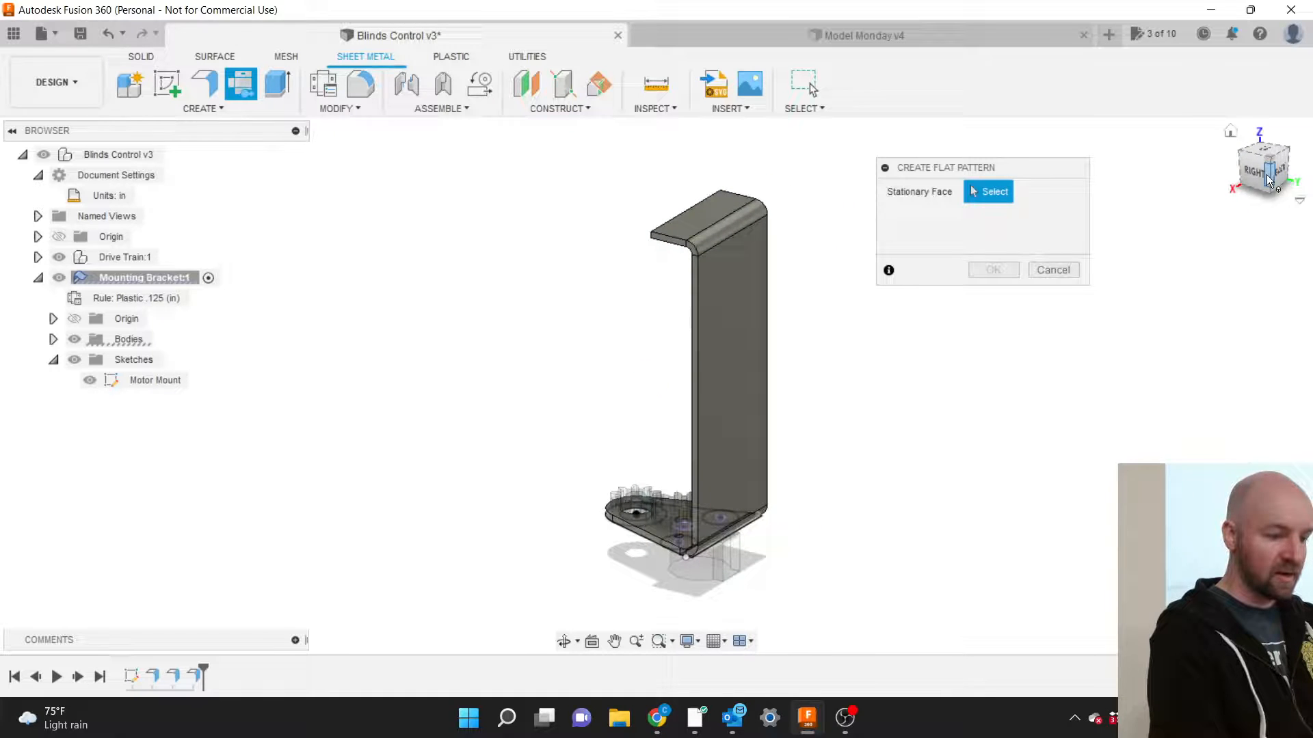
left_click(733, 350)
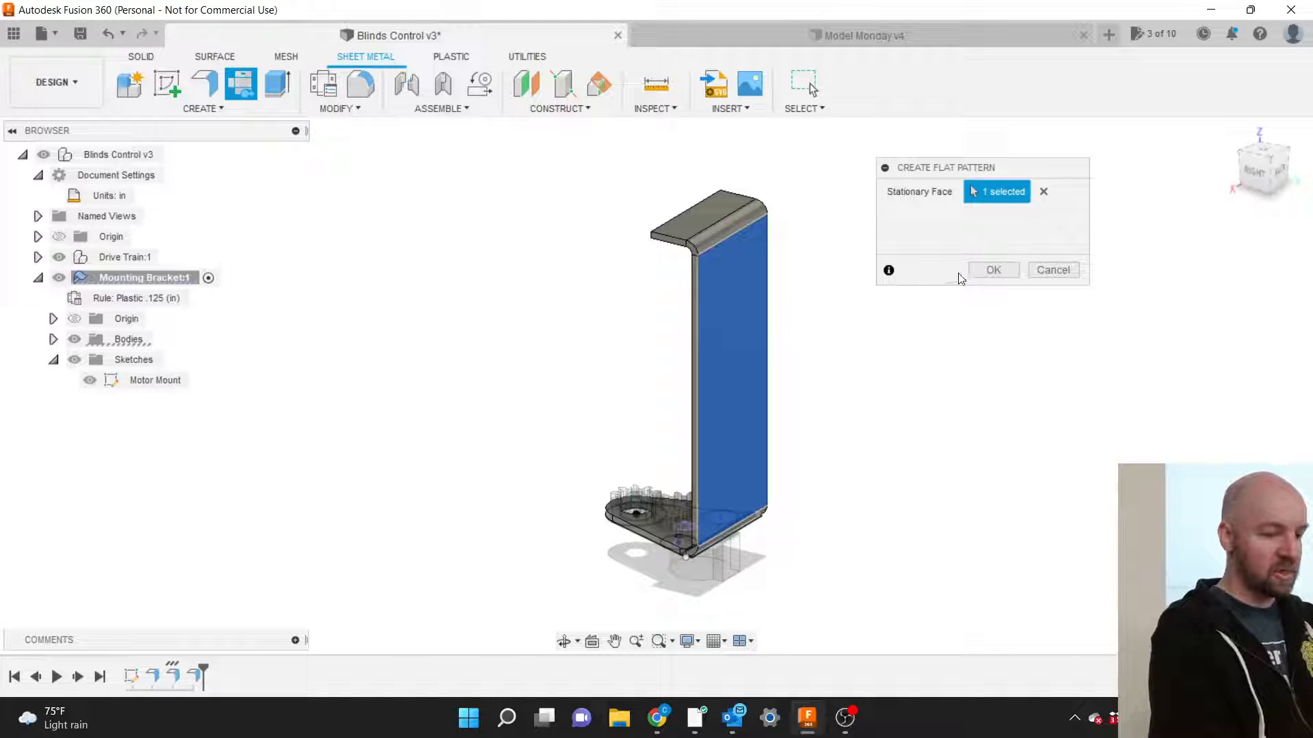
left_click(992, 271)
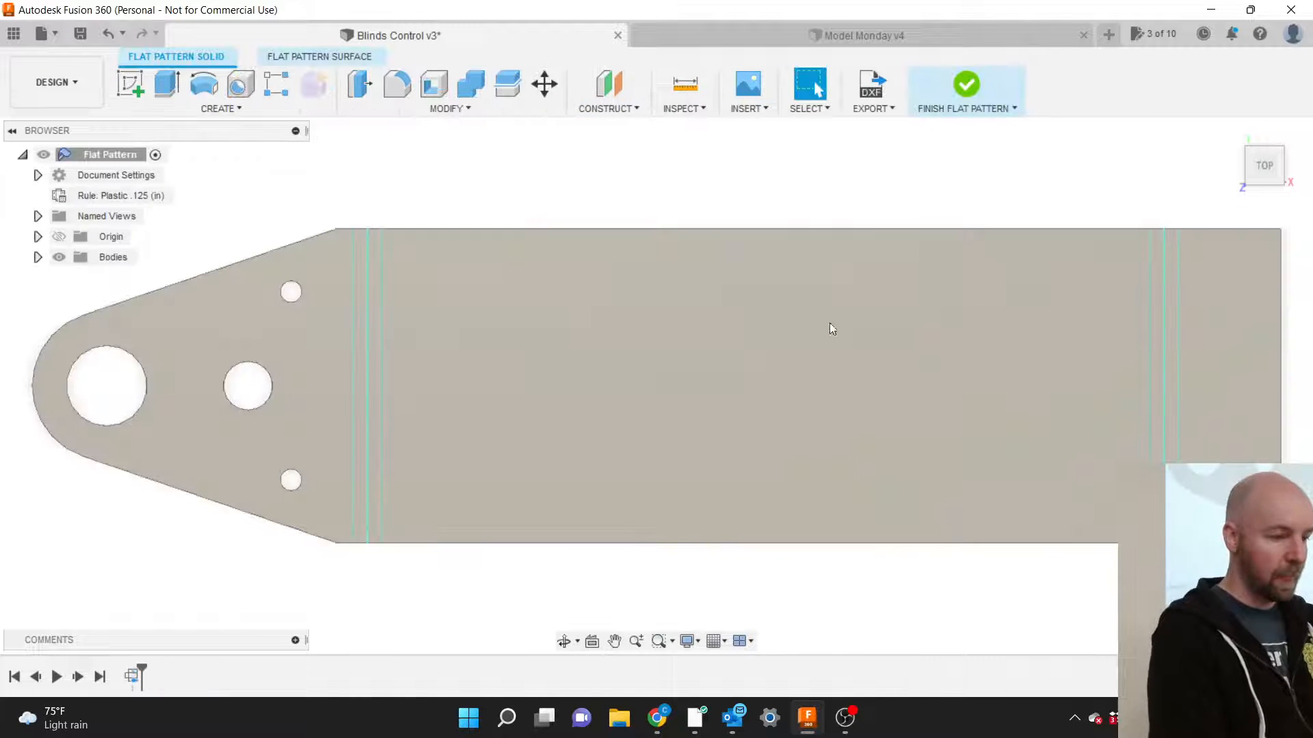
Zoom out and choose EXPORT > Export Flat Pattern as DXF.
scroll(476, 479, "down", 3)
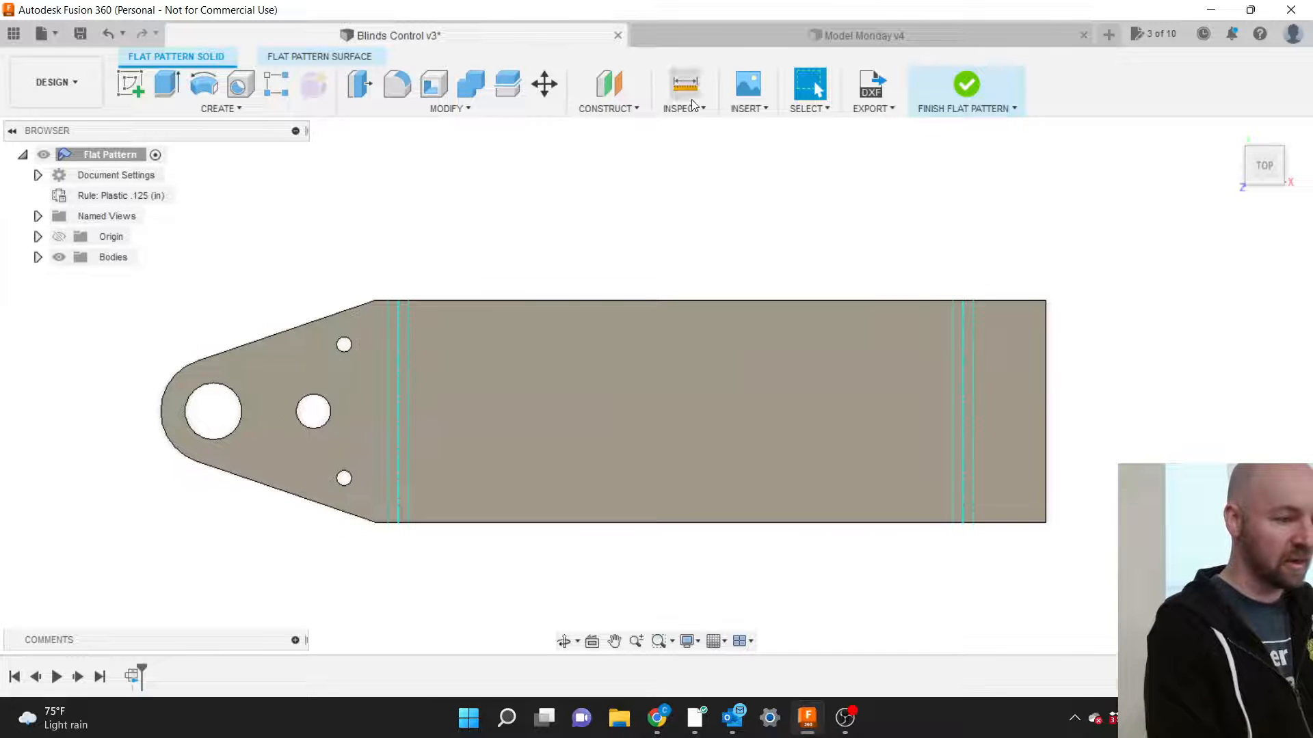
left_click(879, 108)
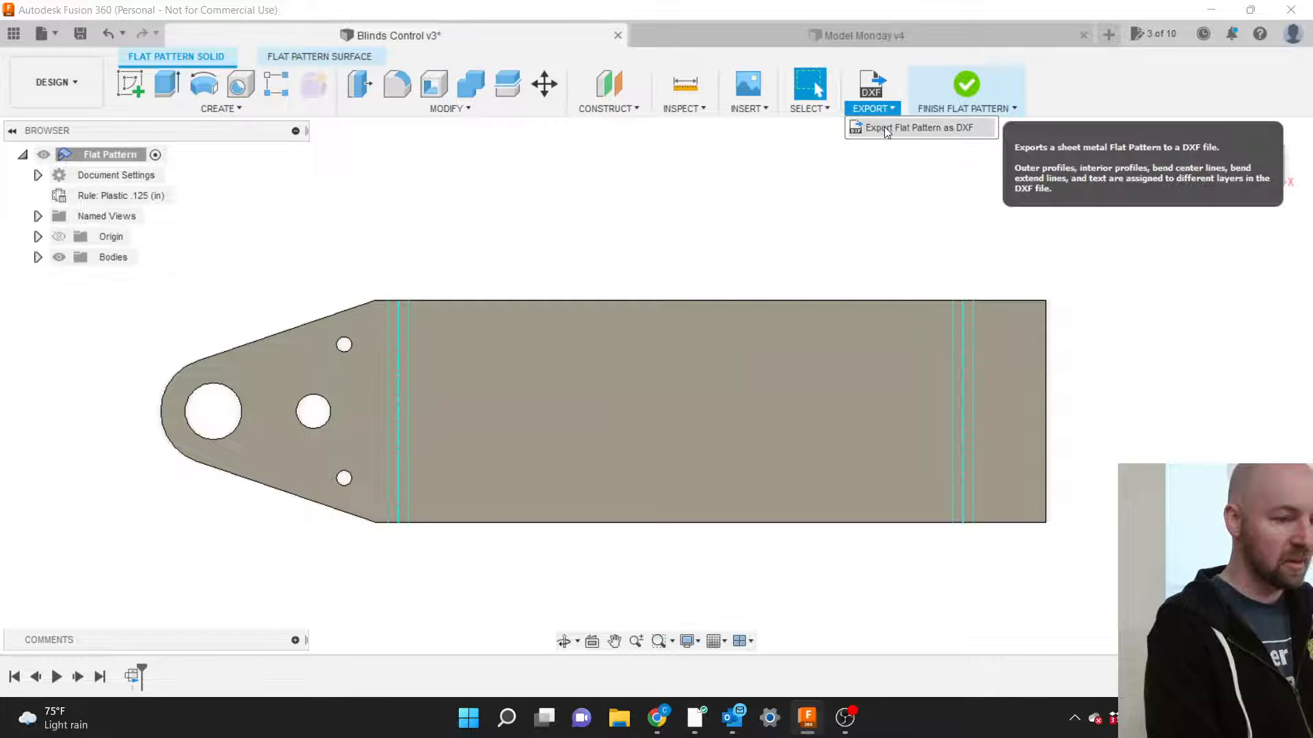
left_click(885, 128)
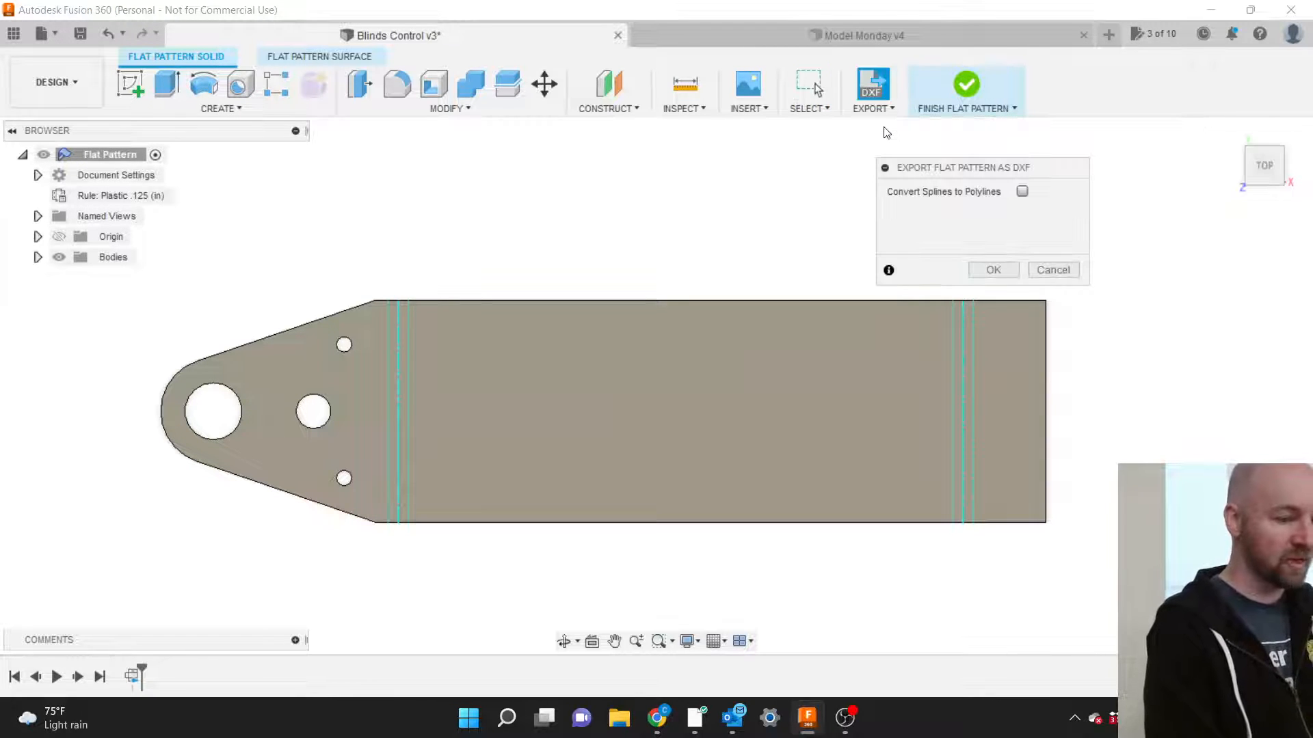
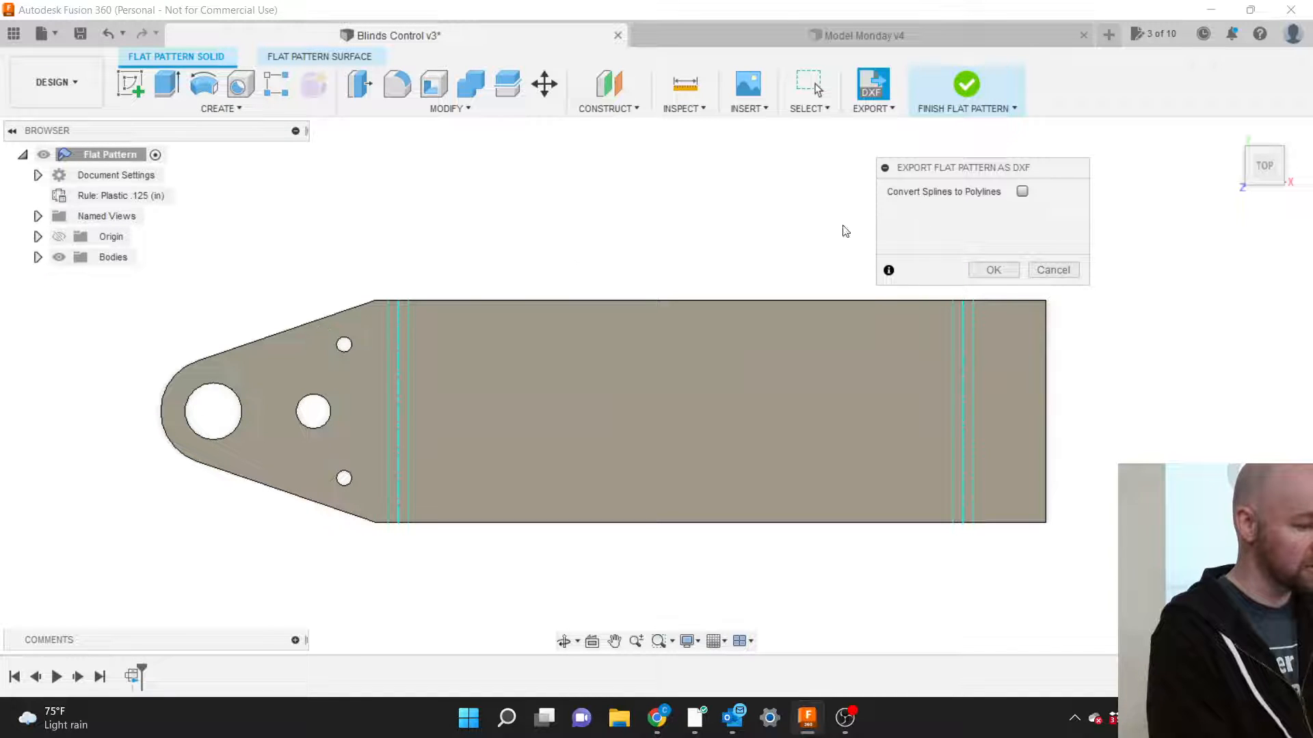
Save the flat pattern DXF to the Desktop as 'Mounting Bracket Flat Pattern'.
left_click(994, 270)
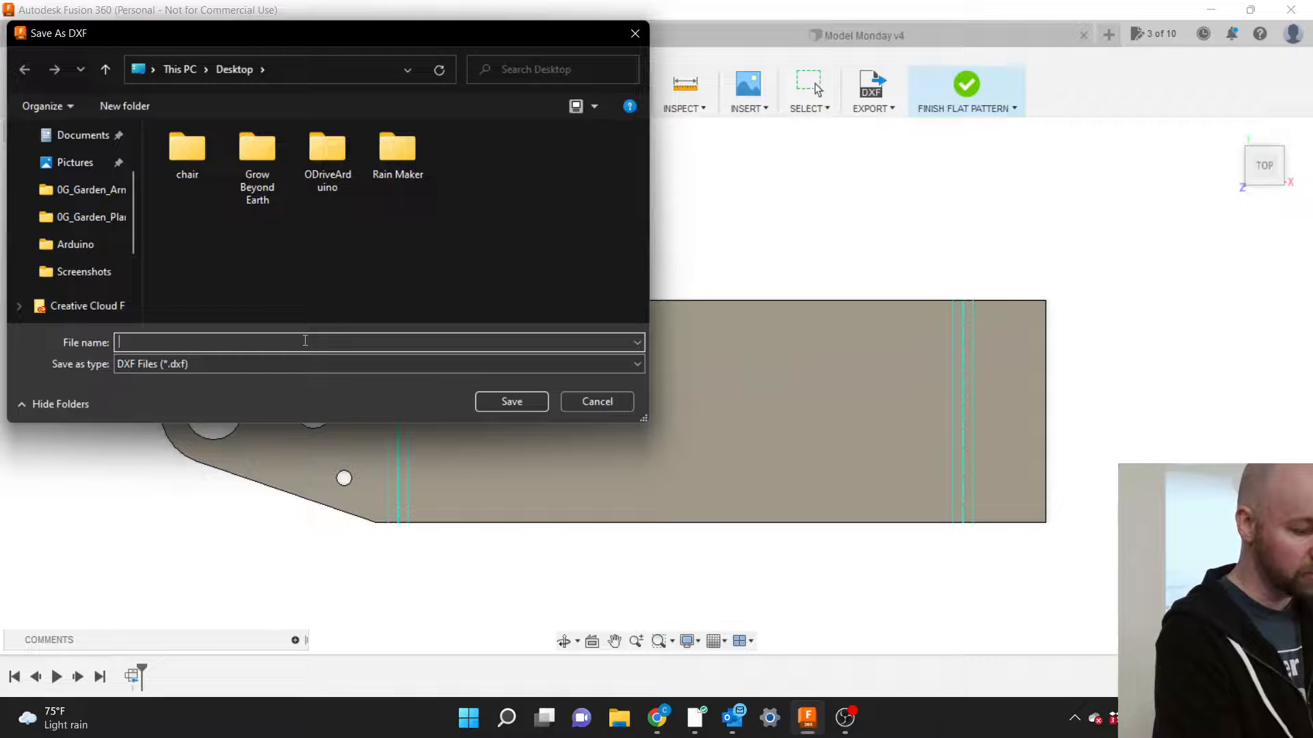
type("M")
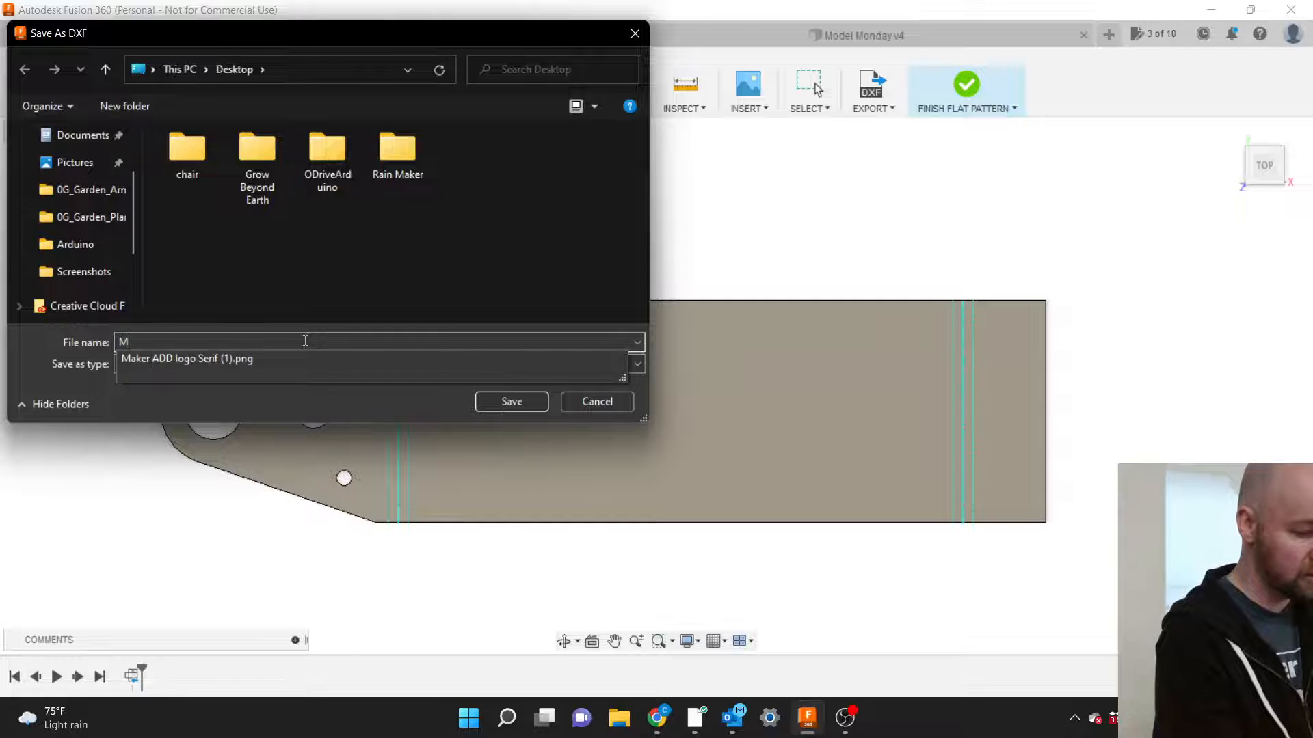
type("ount ")
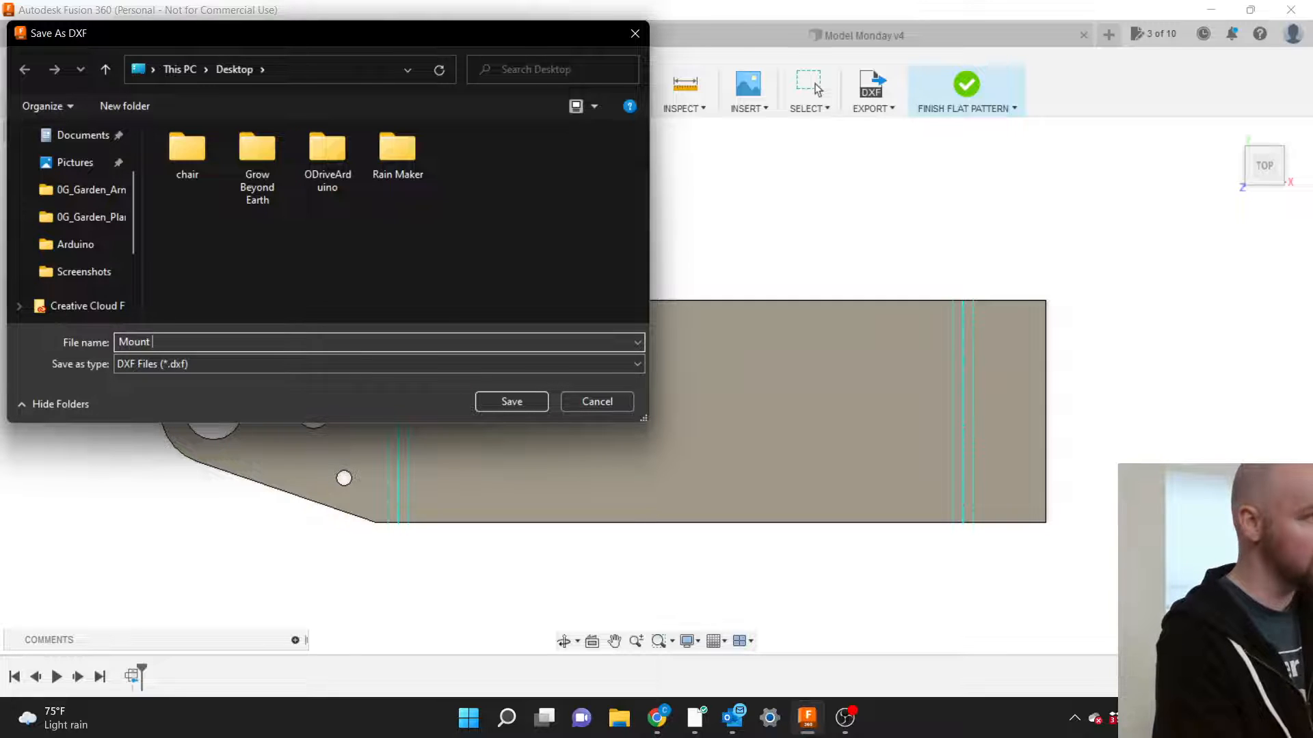
type("Bracke")
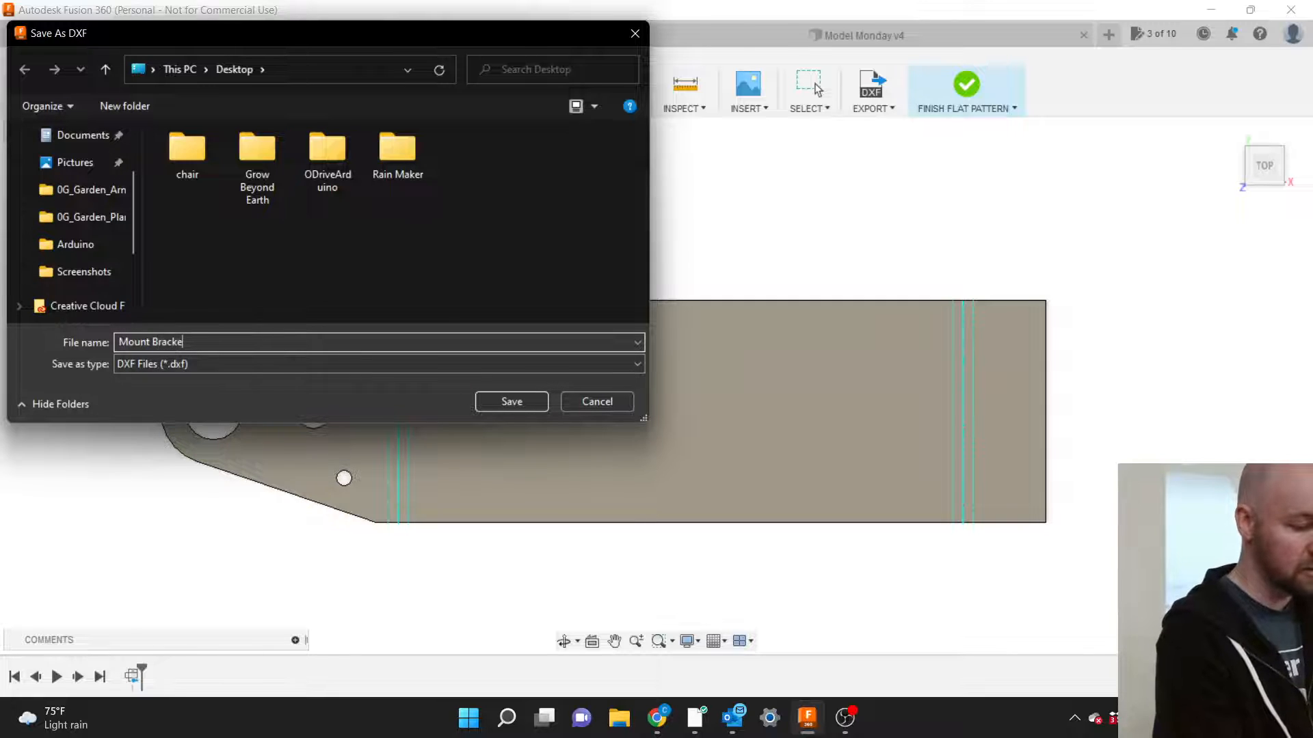
type("t Flat")
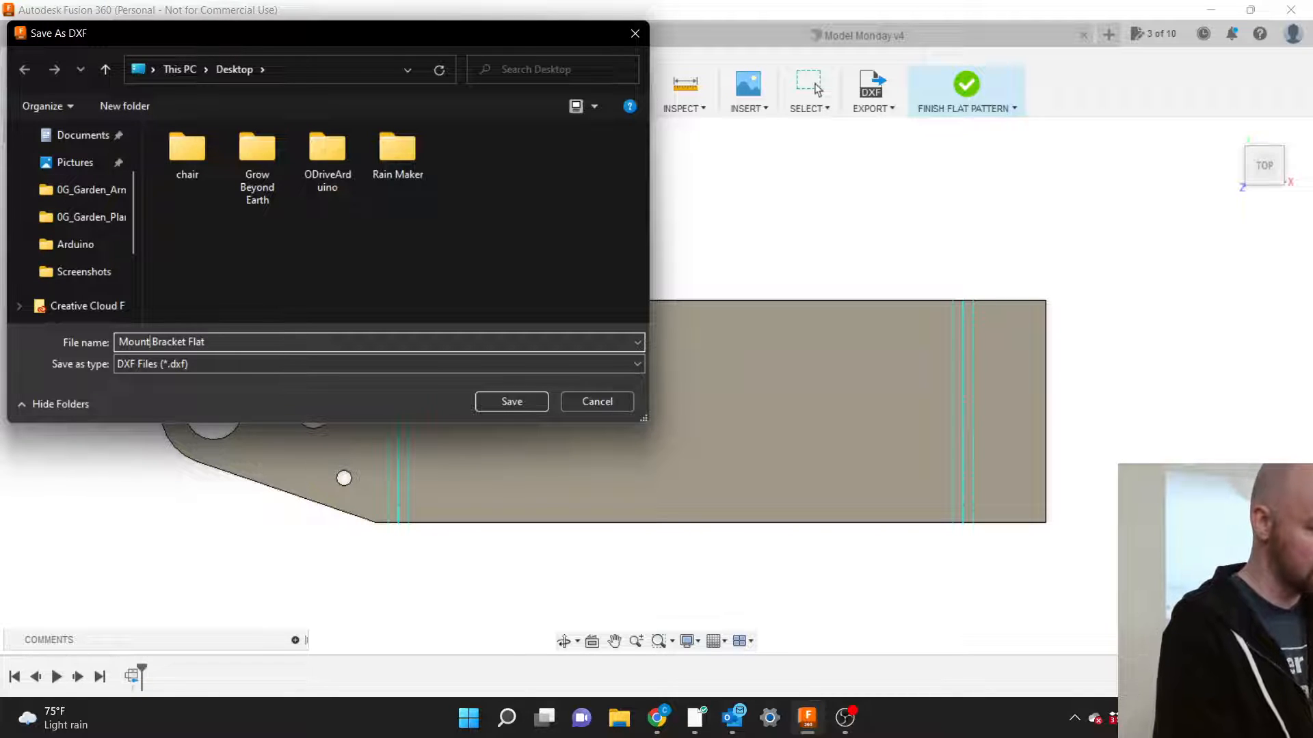
type("ing")
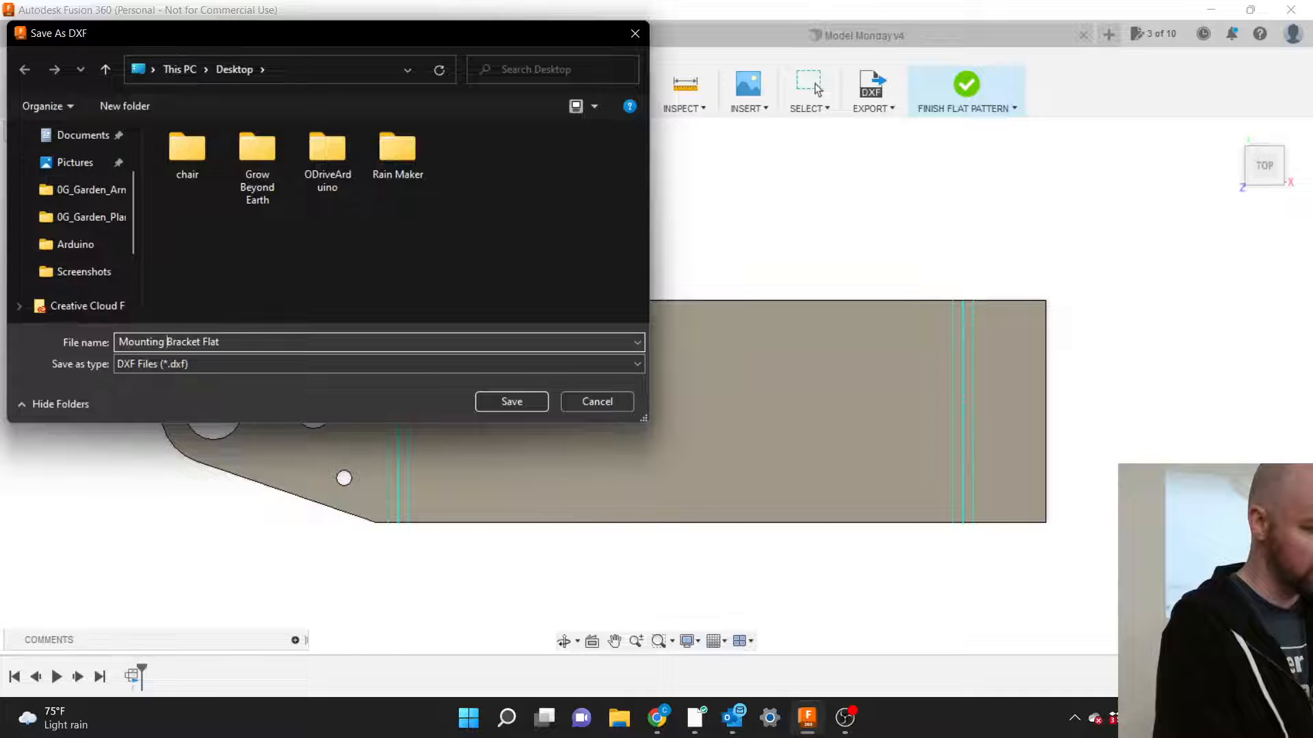
left_click(220, 341)
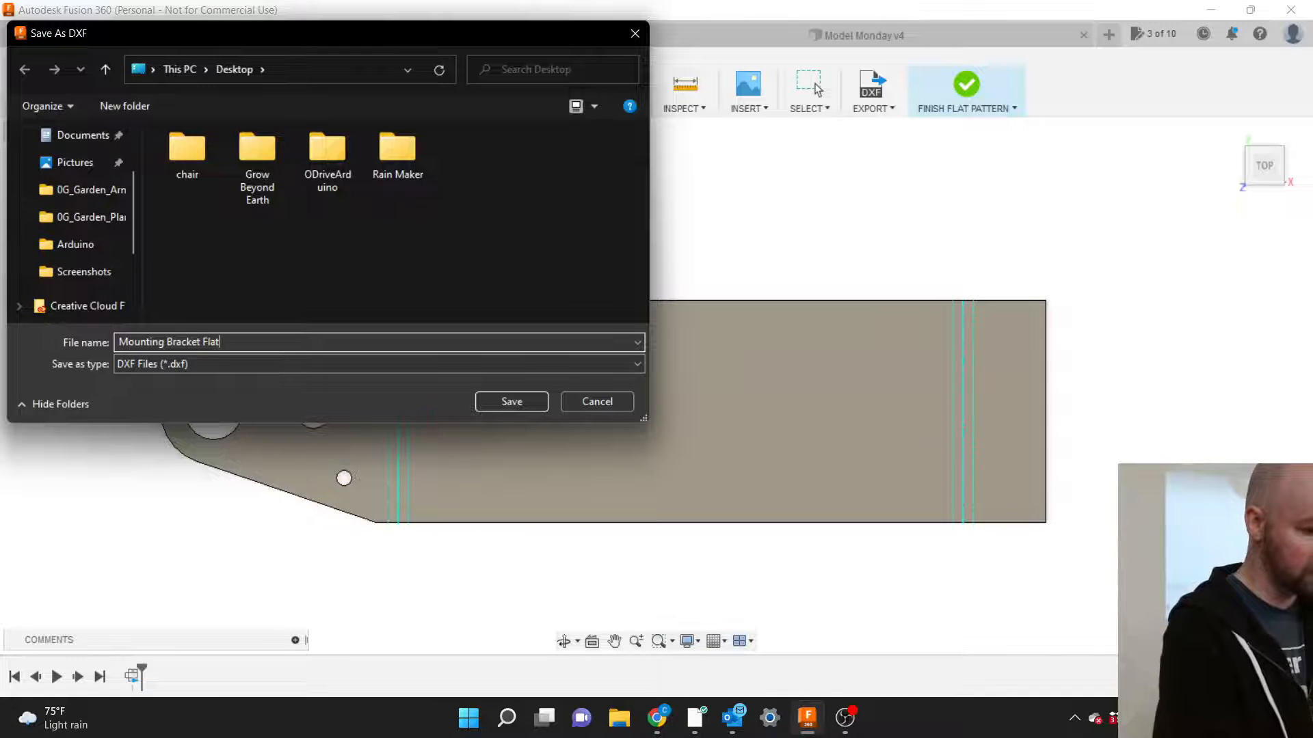
type("Pattern")
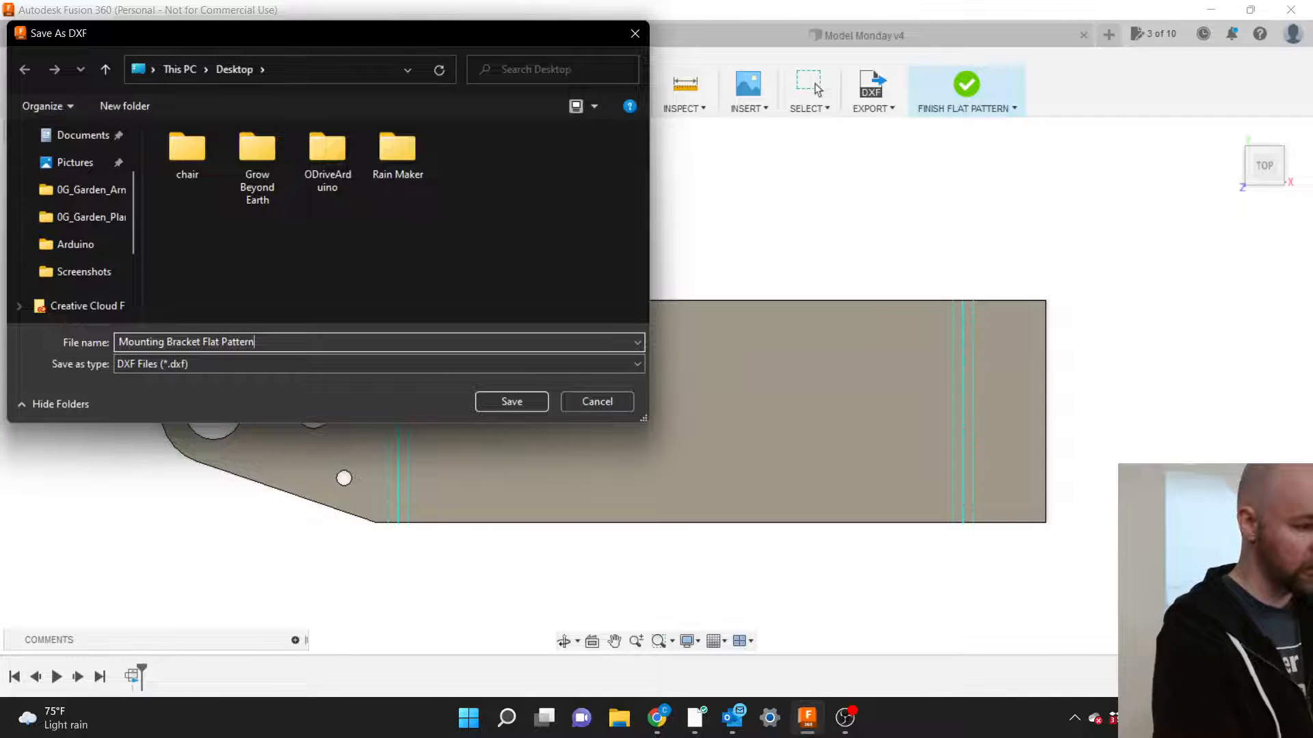
scroll(102, 175, "up", 1)
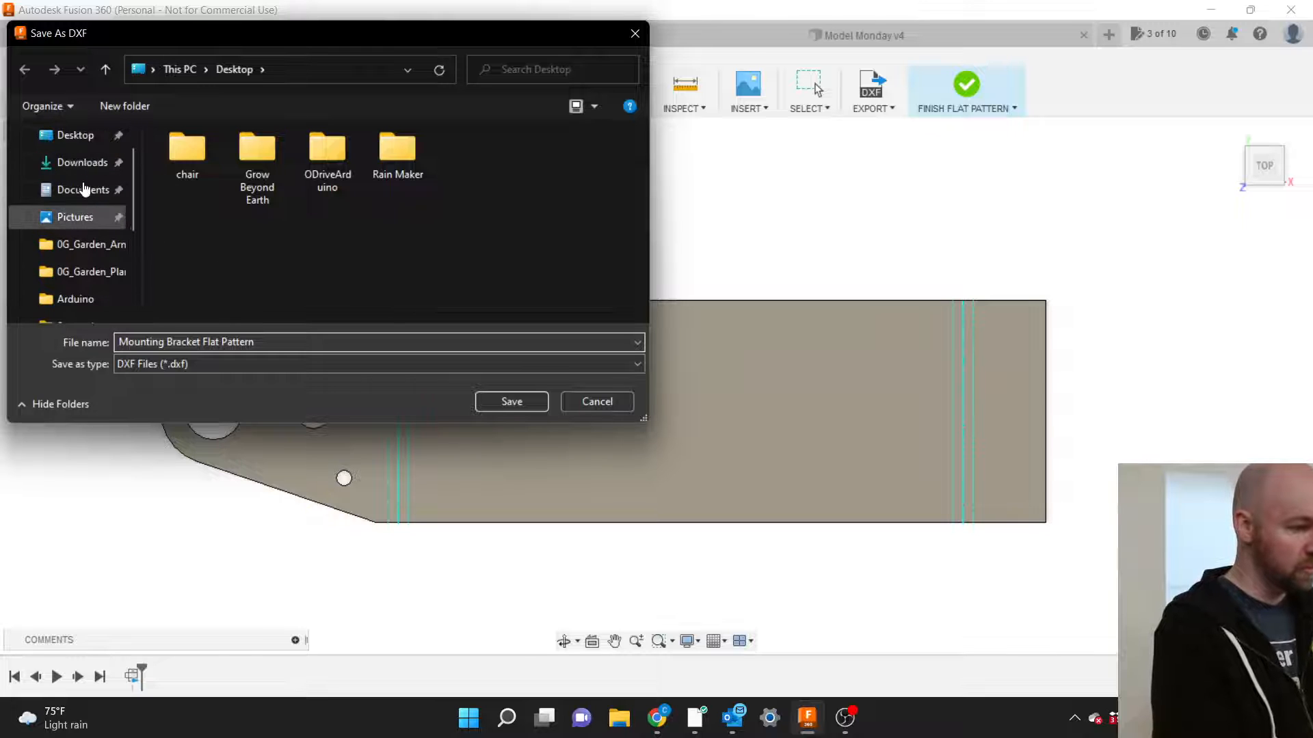
left_click(71, 135)
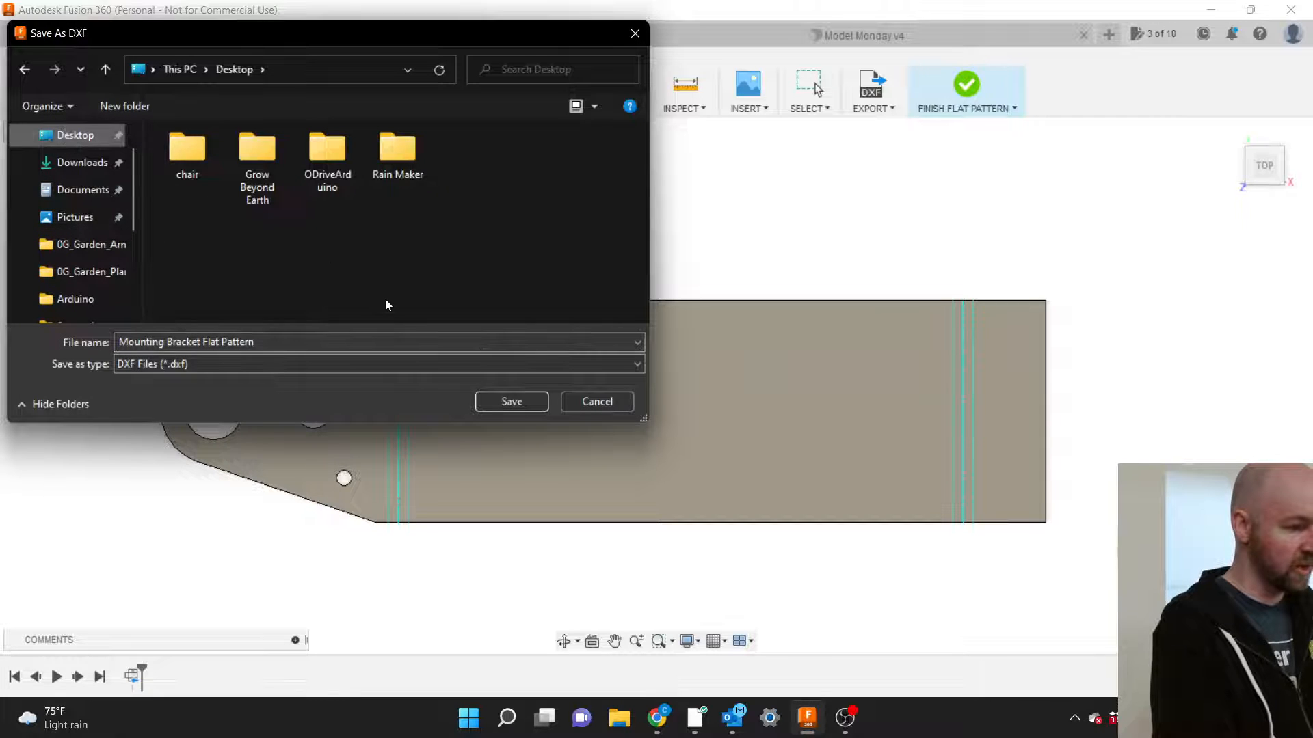
left_click(510, 401)
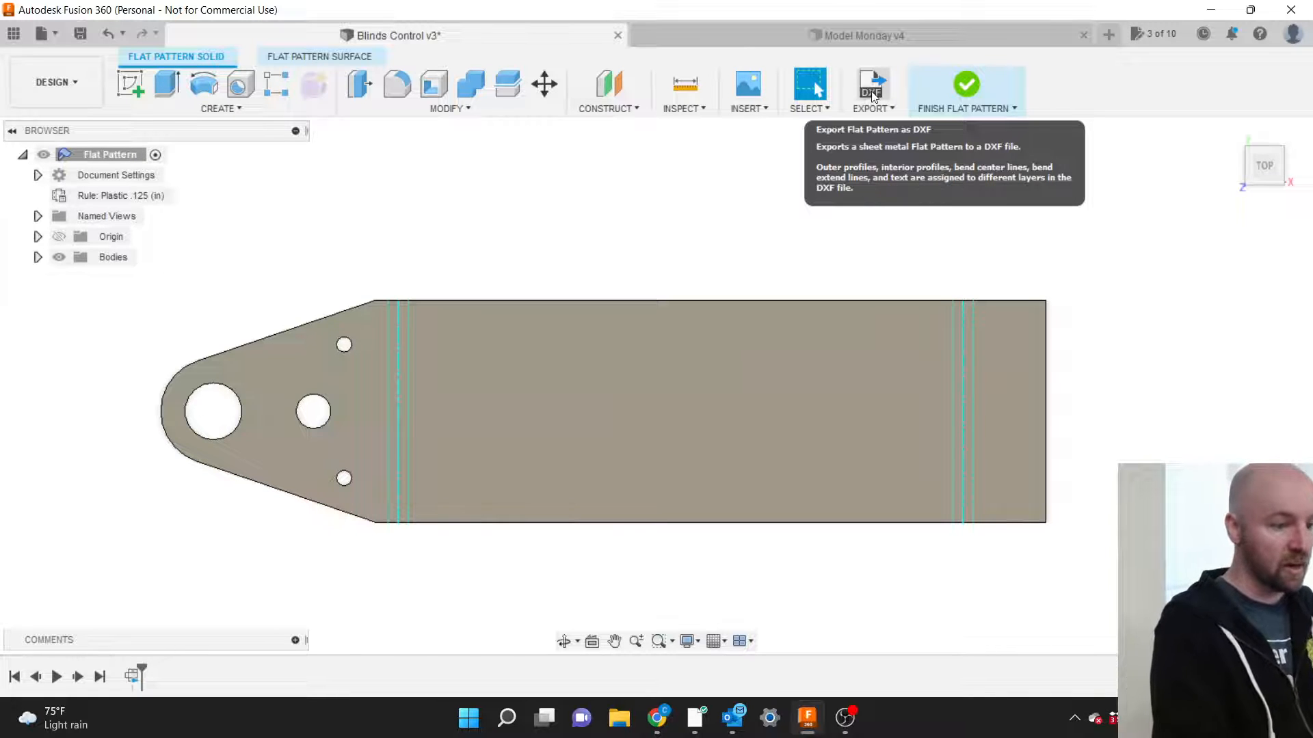
Finish the flat pattern to return to the folded Mounting Bracket model.
left_click(966, 86)
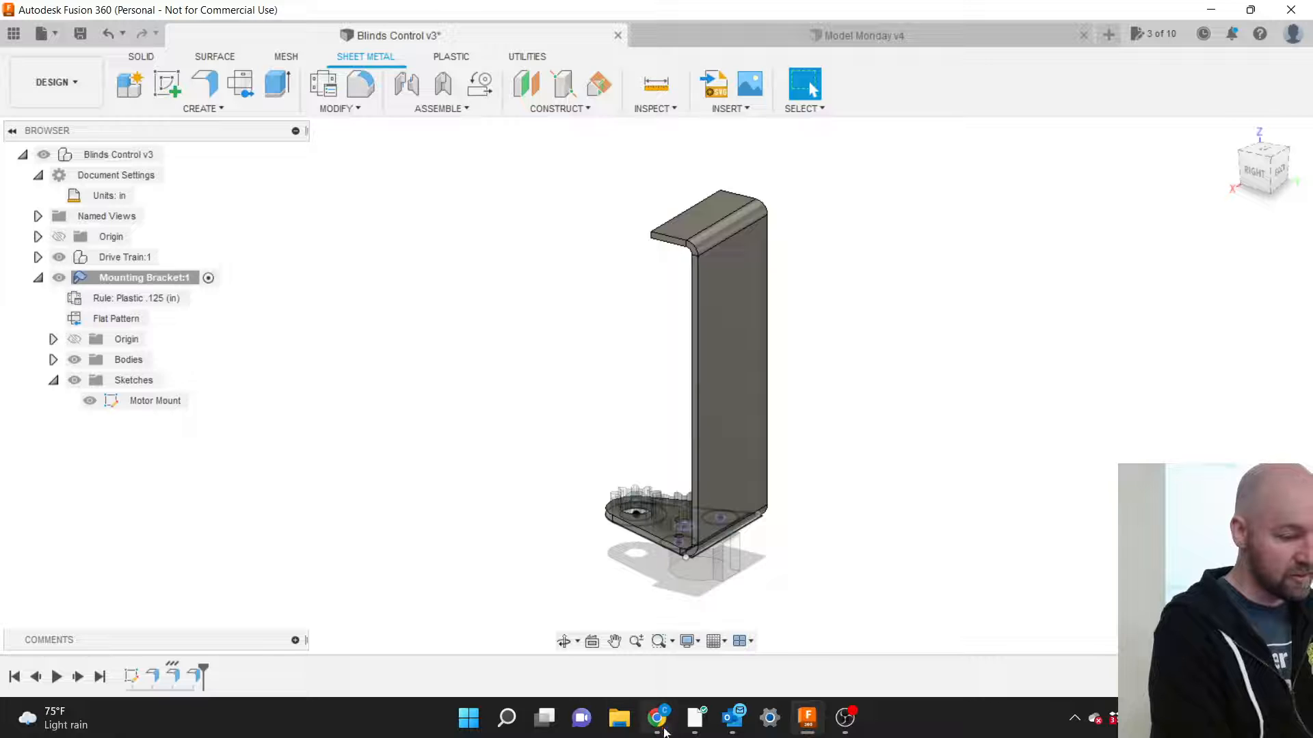
mouse_move(664, 720)
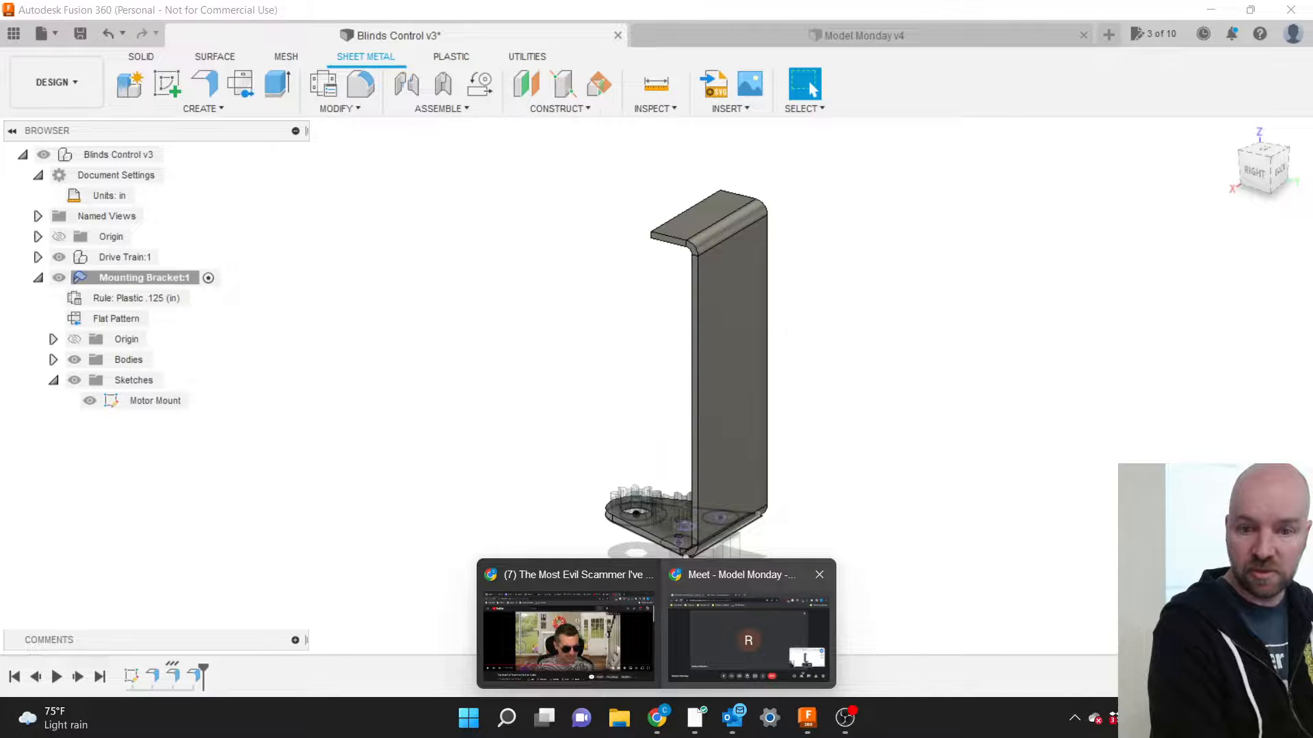
In Chrome, search 'send cut send' in a new tab and open the SendCutSend site.
left_click(748, 636)
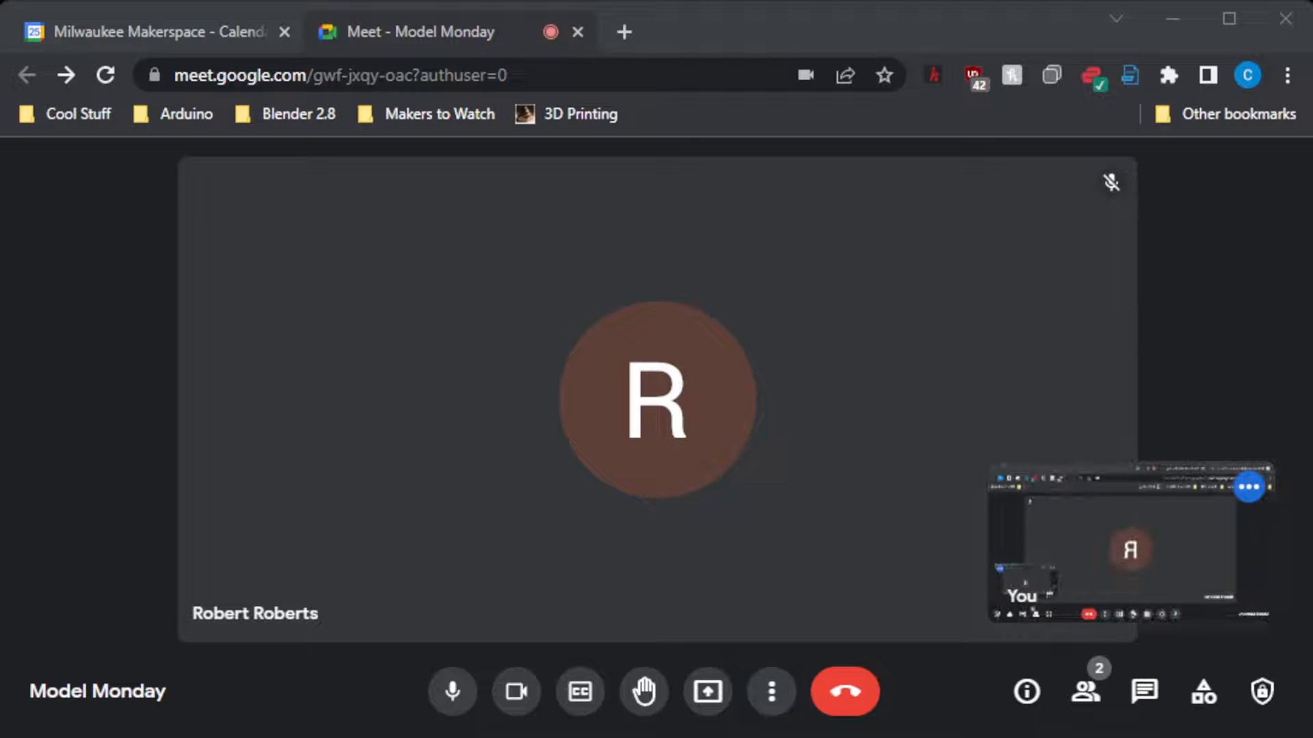
left_click(622, 32)
type("sen")
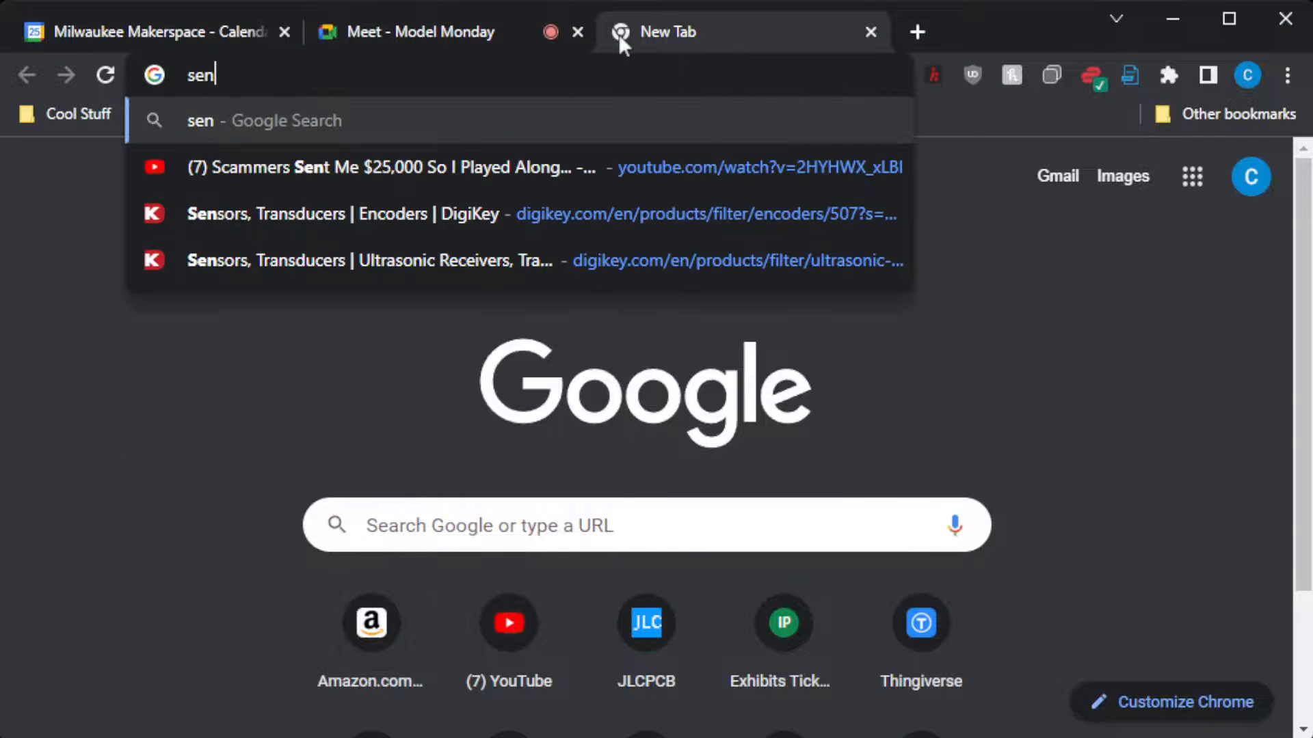
type("d cut s")
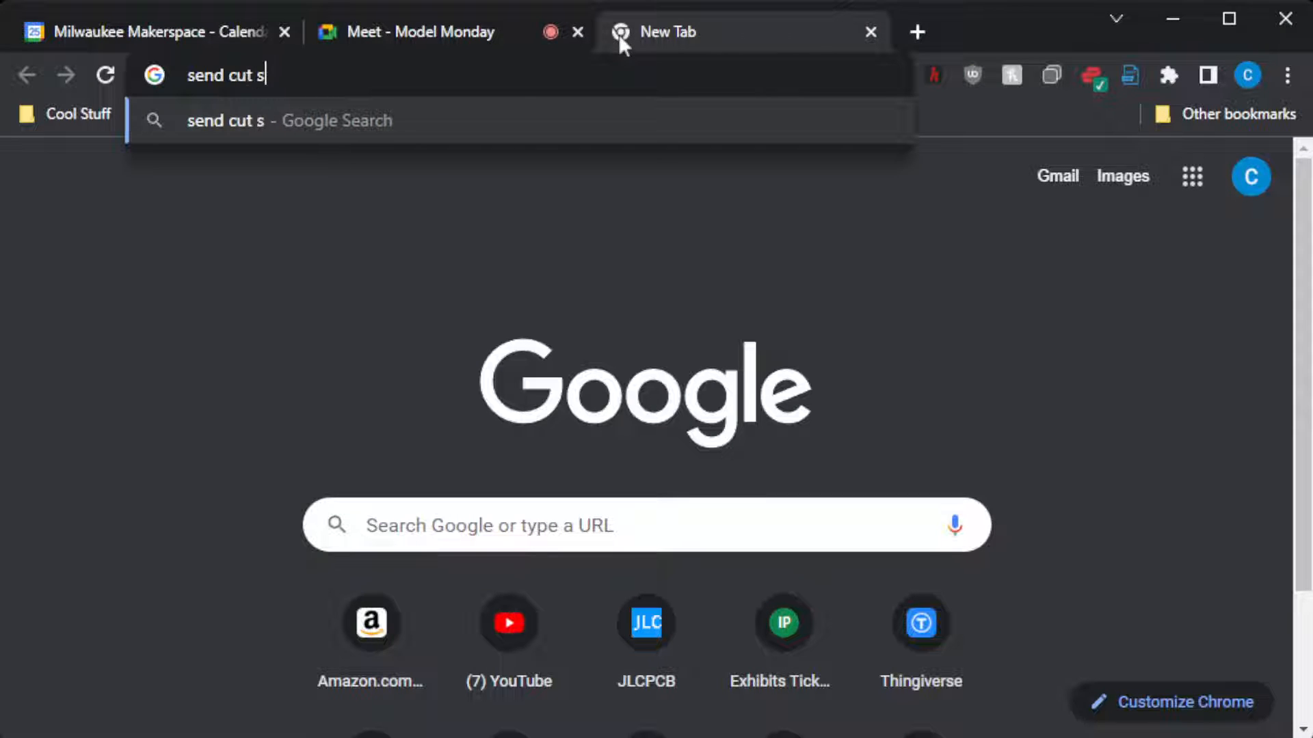
type("end")
key("Return")
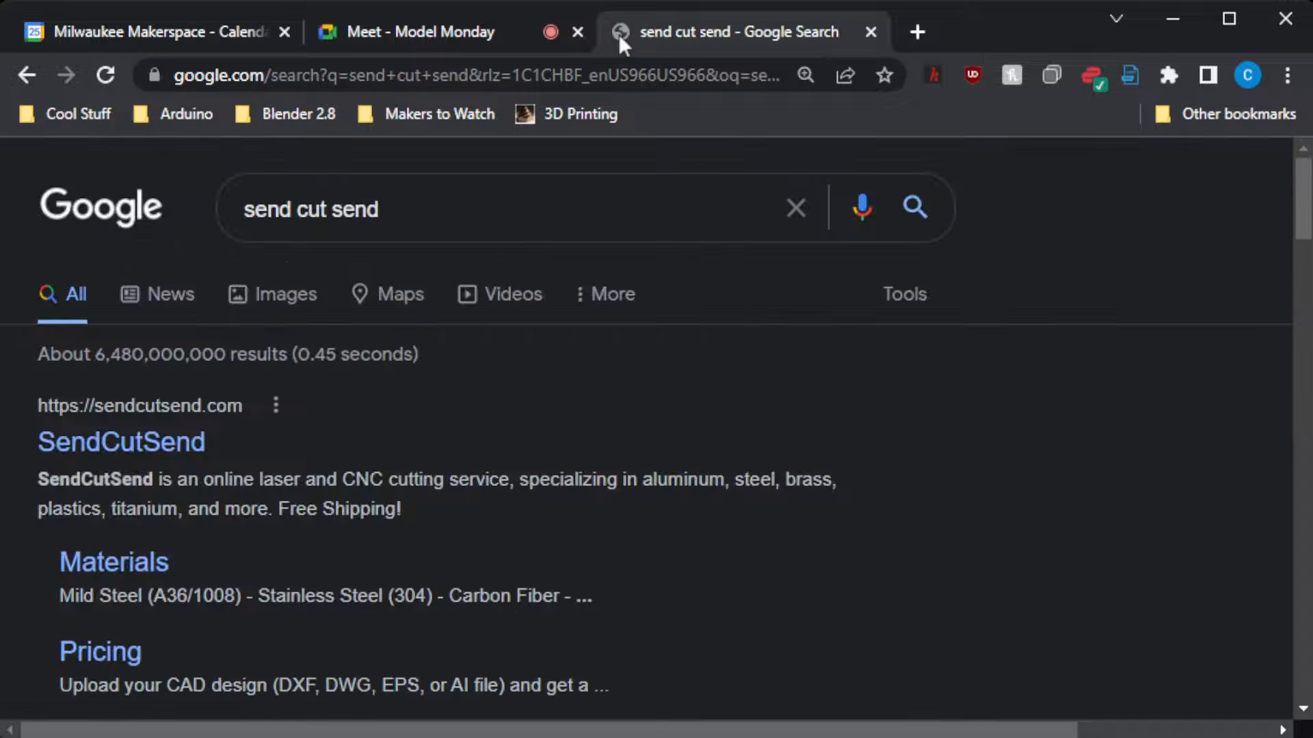
left_click(198, 444)
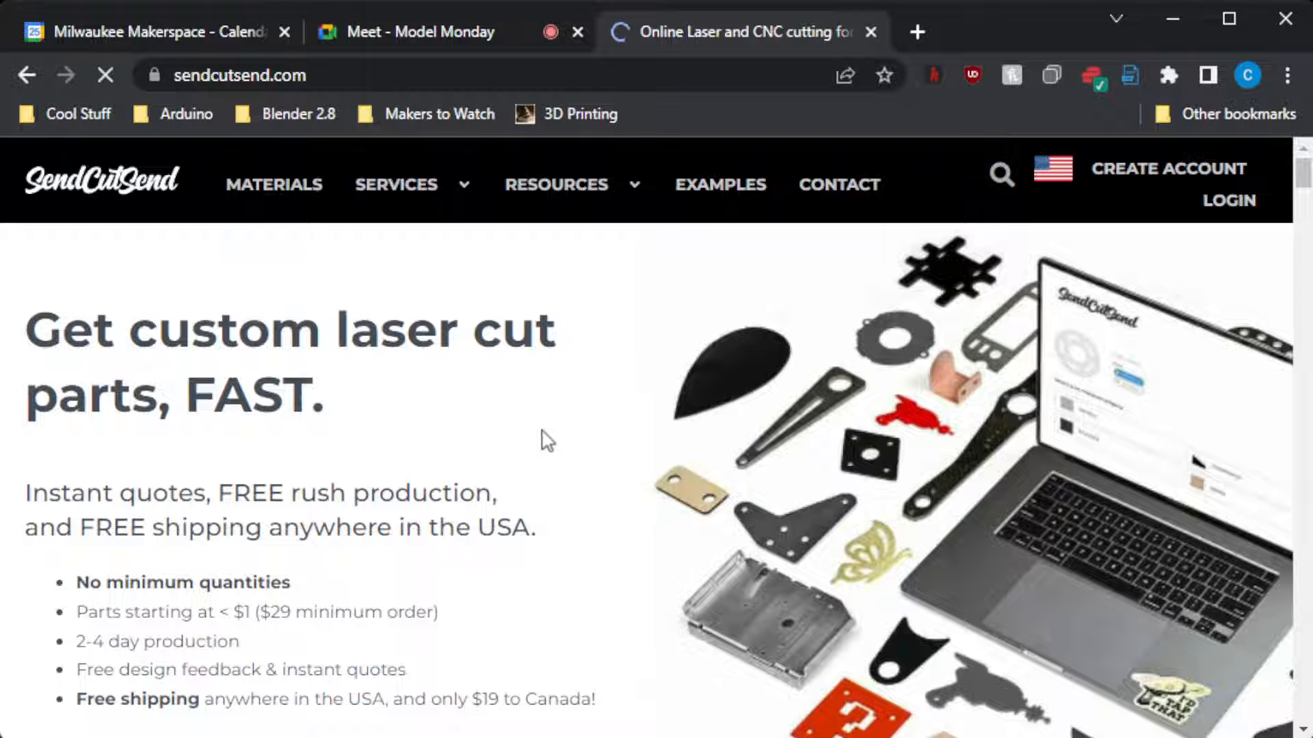
Scroll the SendCutSend homepage and open its guidelines on accepted file types.
scroll(547, 441, "down", 5)
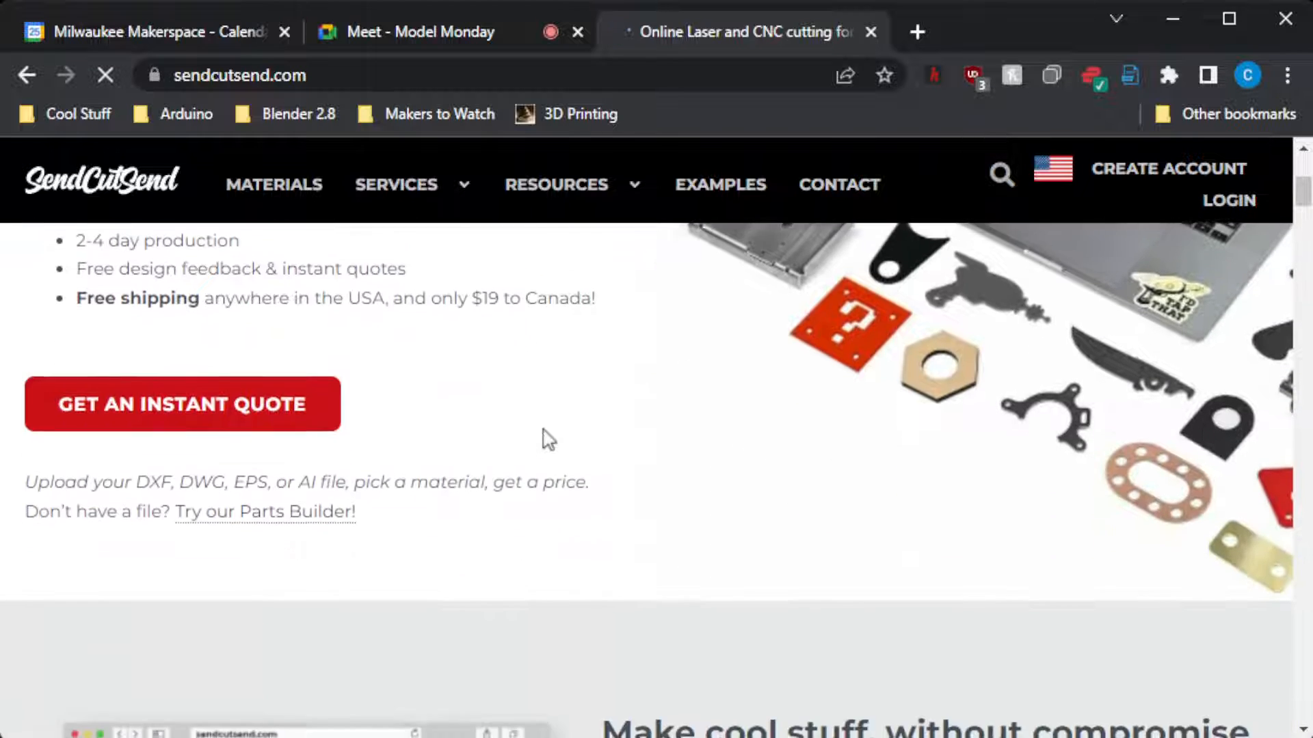
scroll(544, 431, "down", 8)
scroll(543, 430, "up", 2)
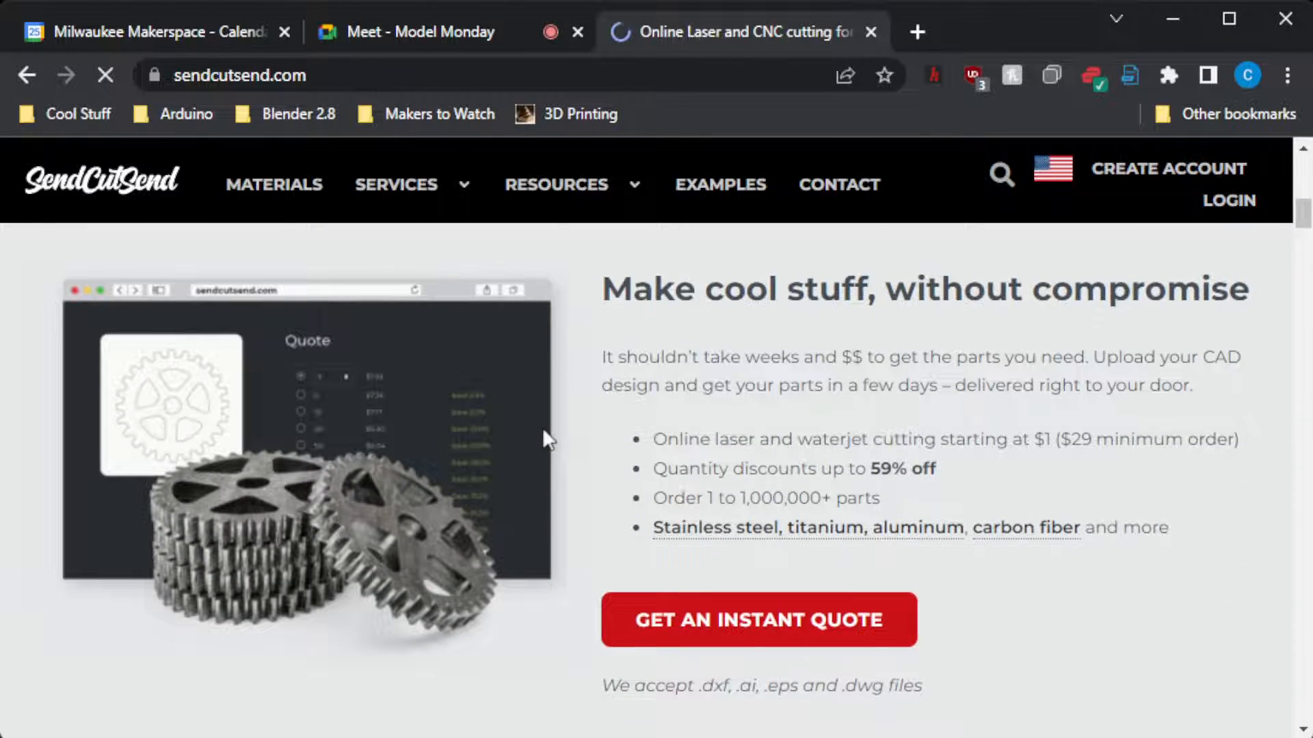
scroll(547, 437, "down", 3)
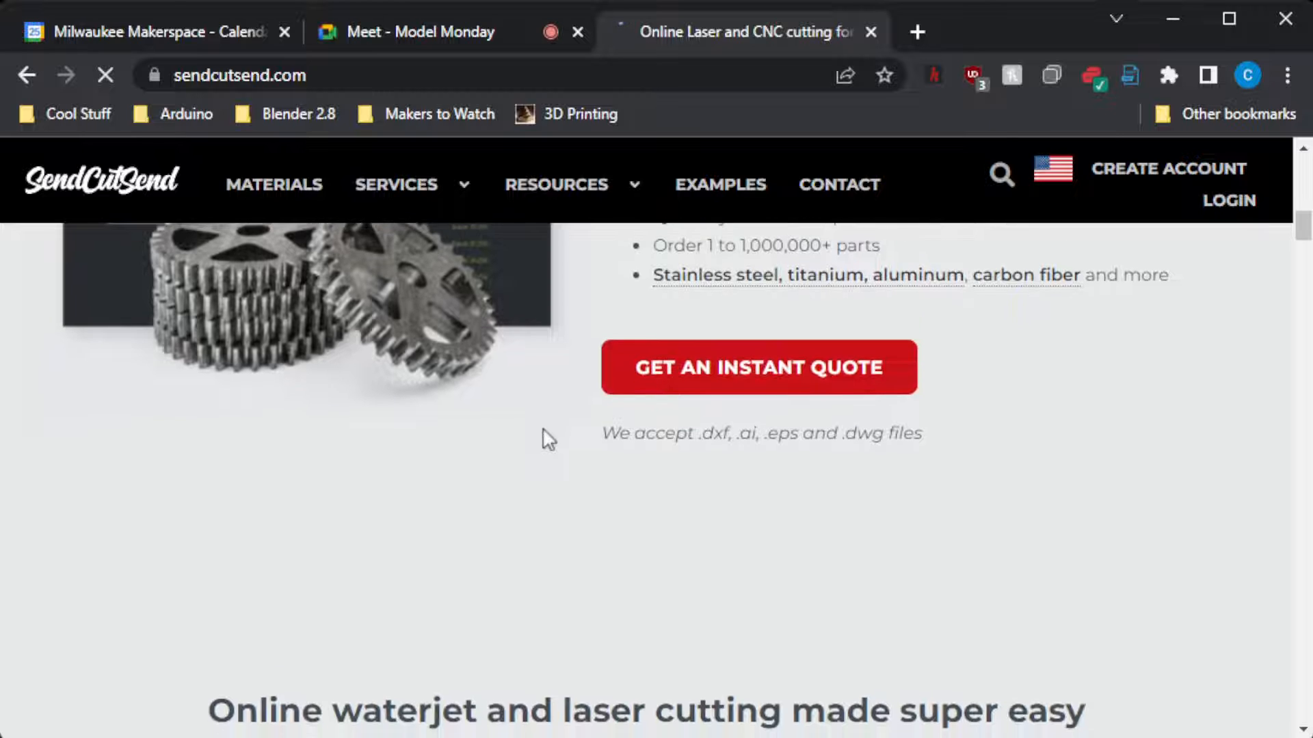
scroll(545, 438, "down", 4)
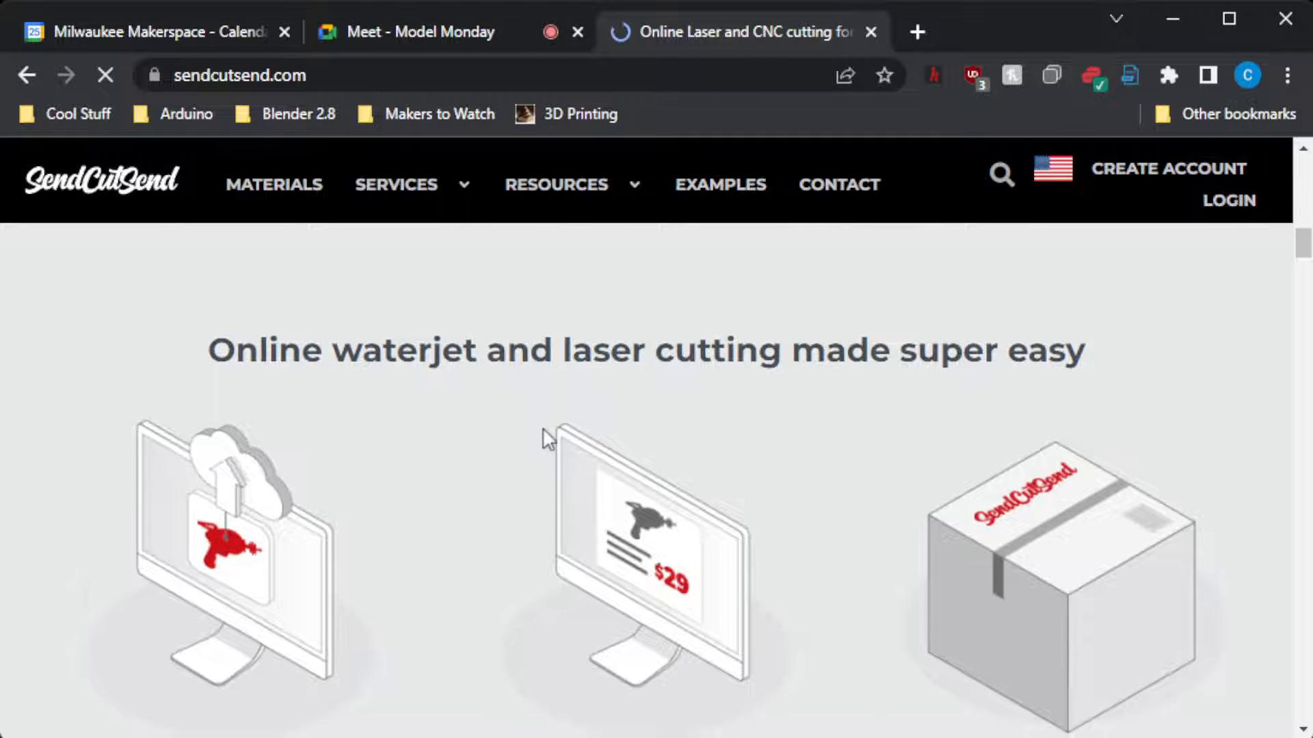
scroll(543, 428, "down", 5)
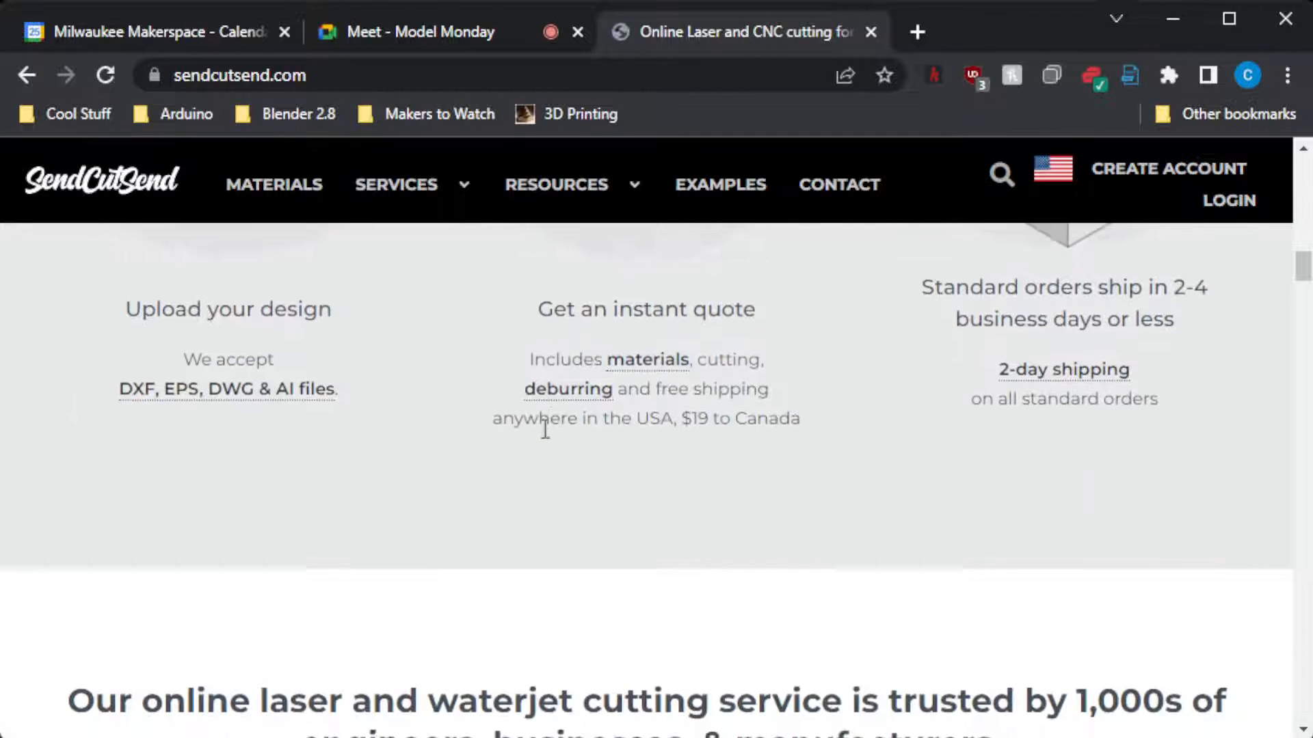
scroll(542, 438, "up", 2)
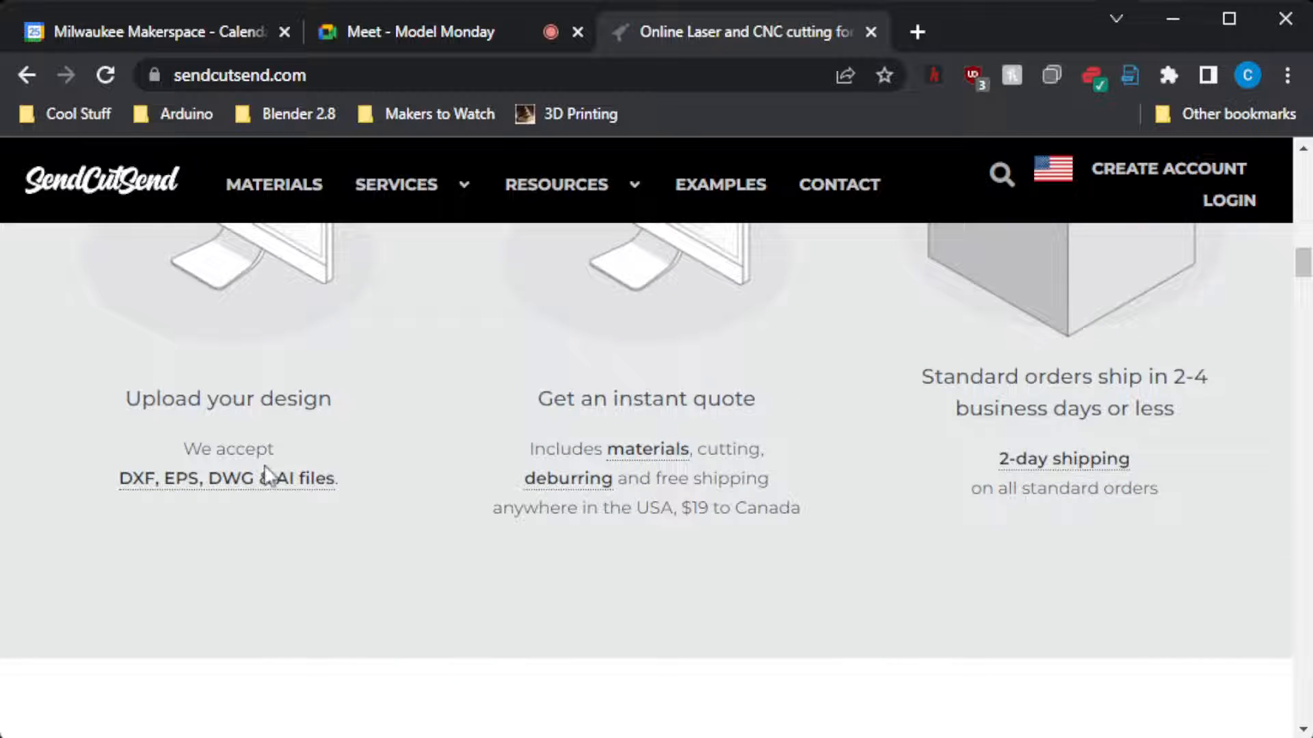
left_click(233, 480)
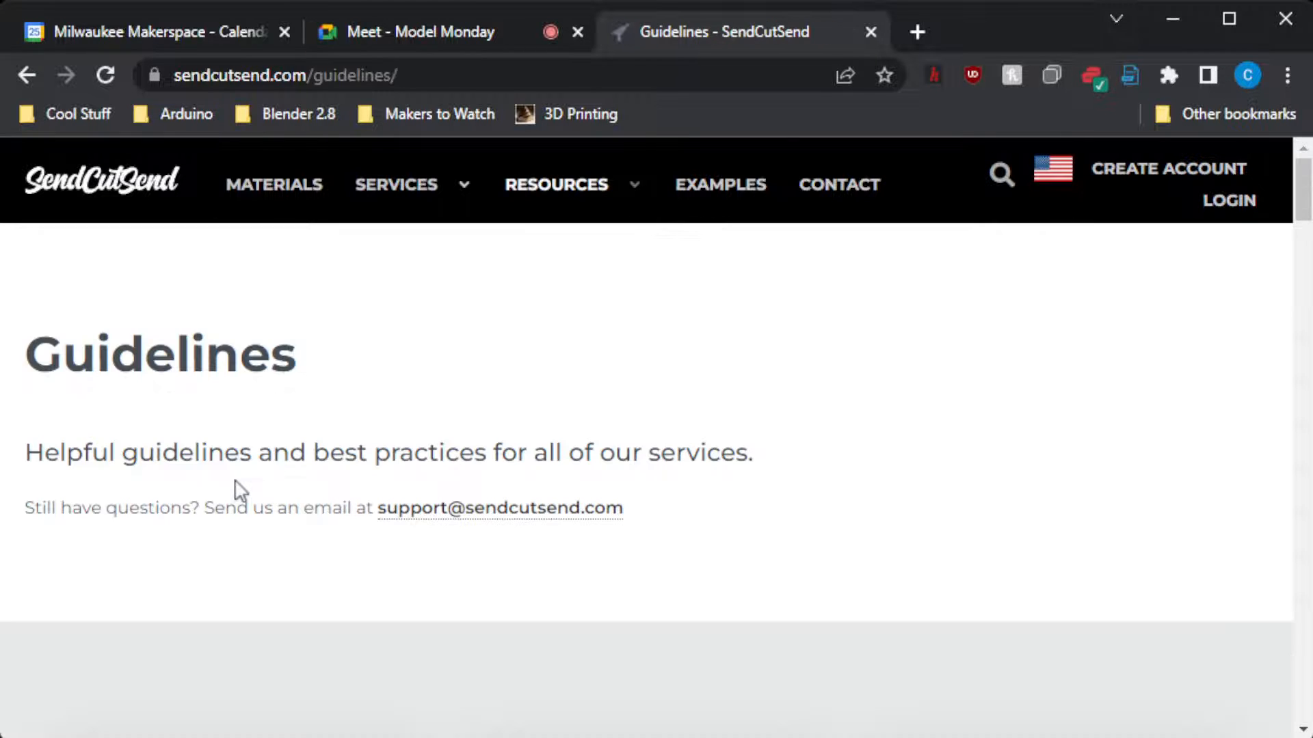
Scroll down the Guidelines page and drag the browser over the Fusion 360 workspace.
scroll(534, 513, "down", 4)
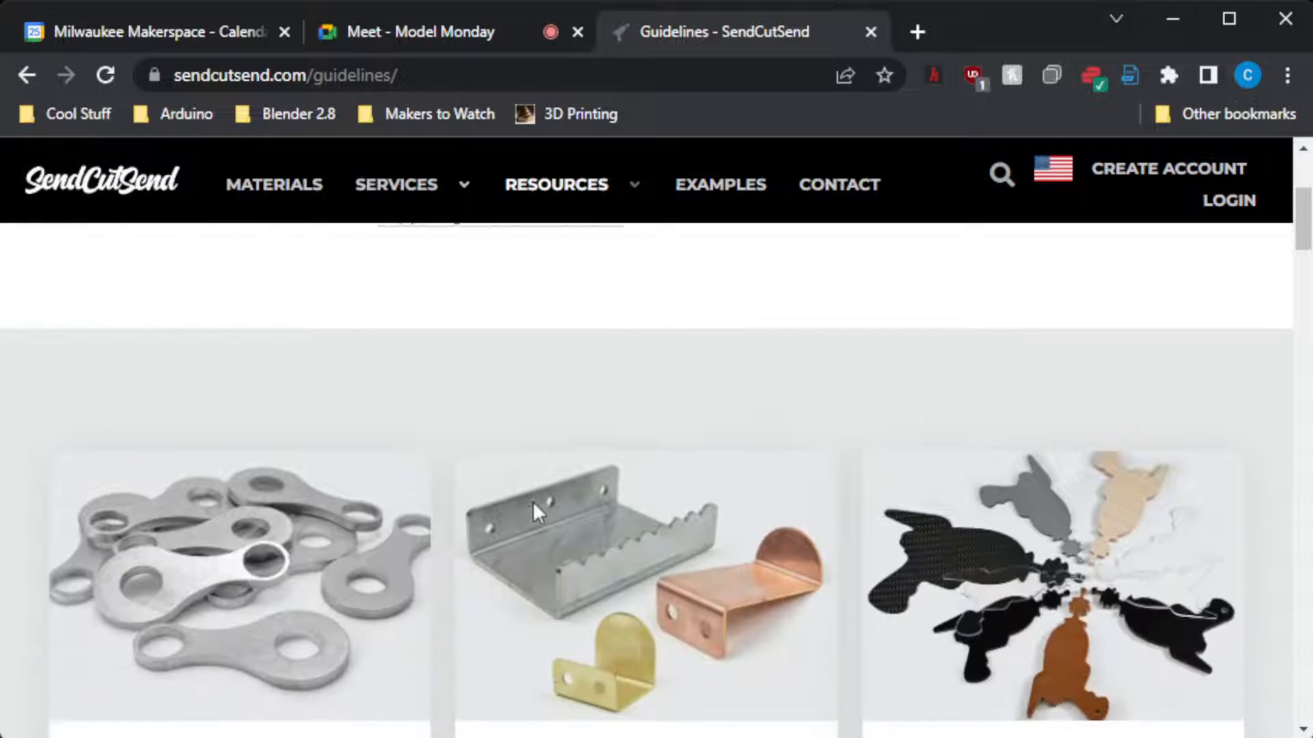
scroll(534, 507, "down", 1)
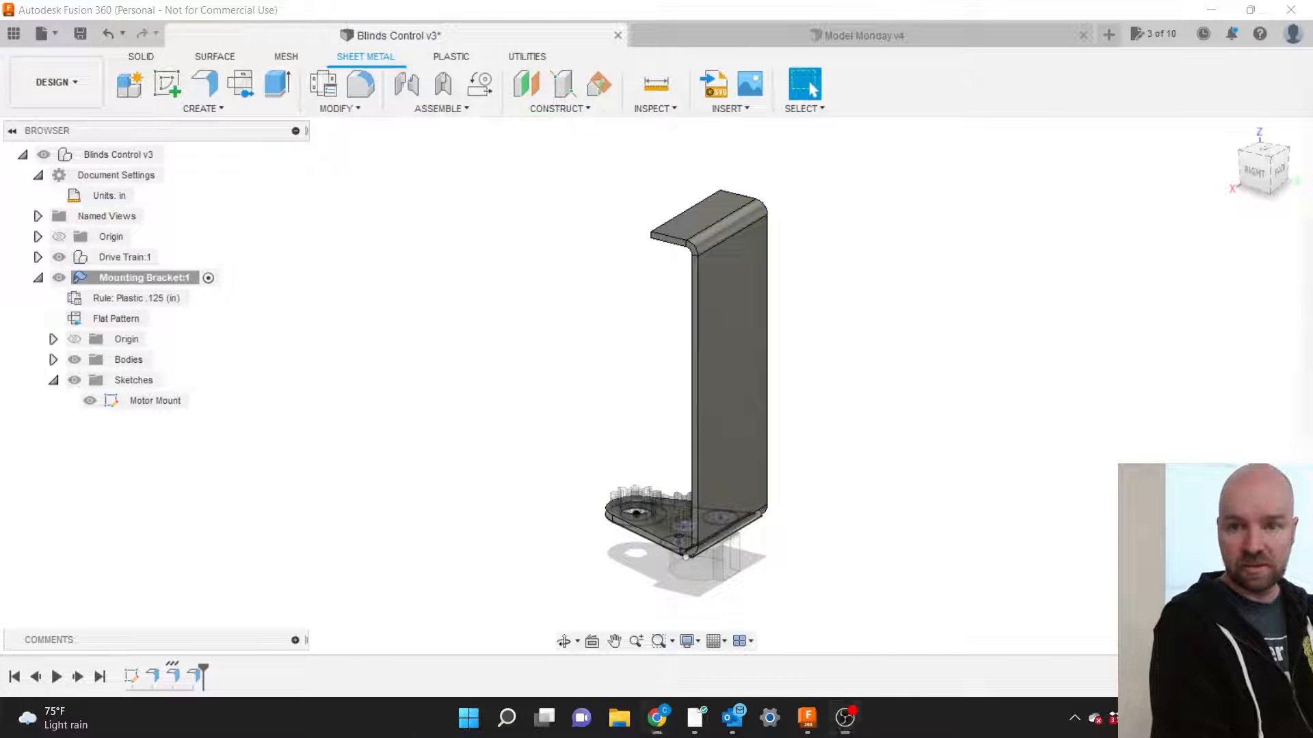
left_click_drag(1312, 104, 807, 83)
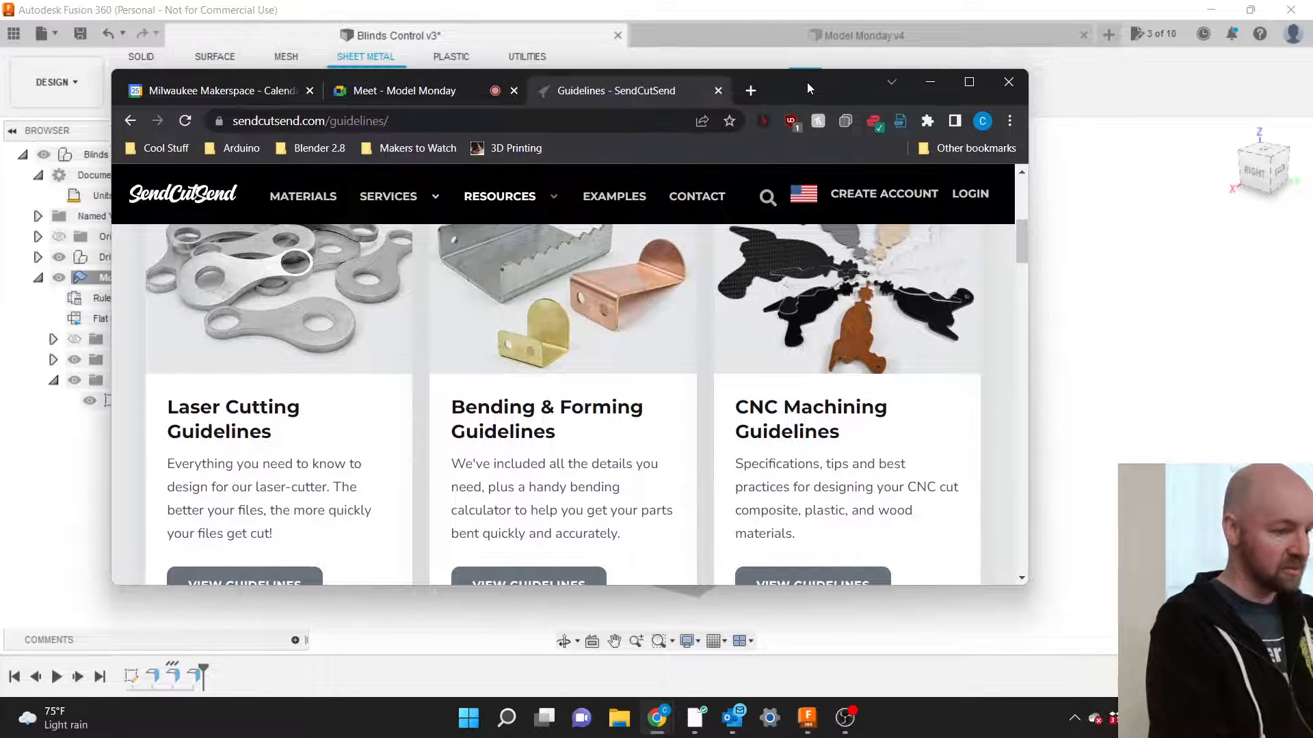
Browse the Guidelines to the Tapping and Powder Coating cards, then drag Chrome off right.
scroll(642, 325, "up", 1)
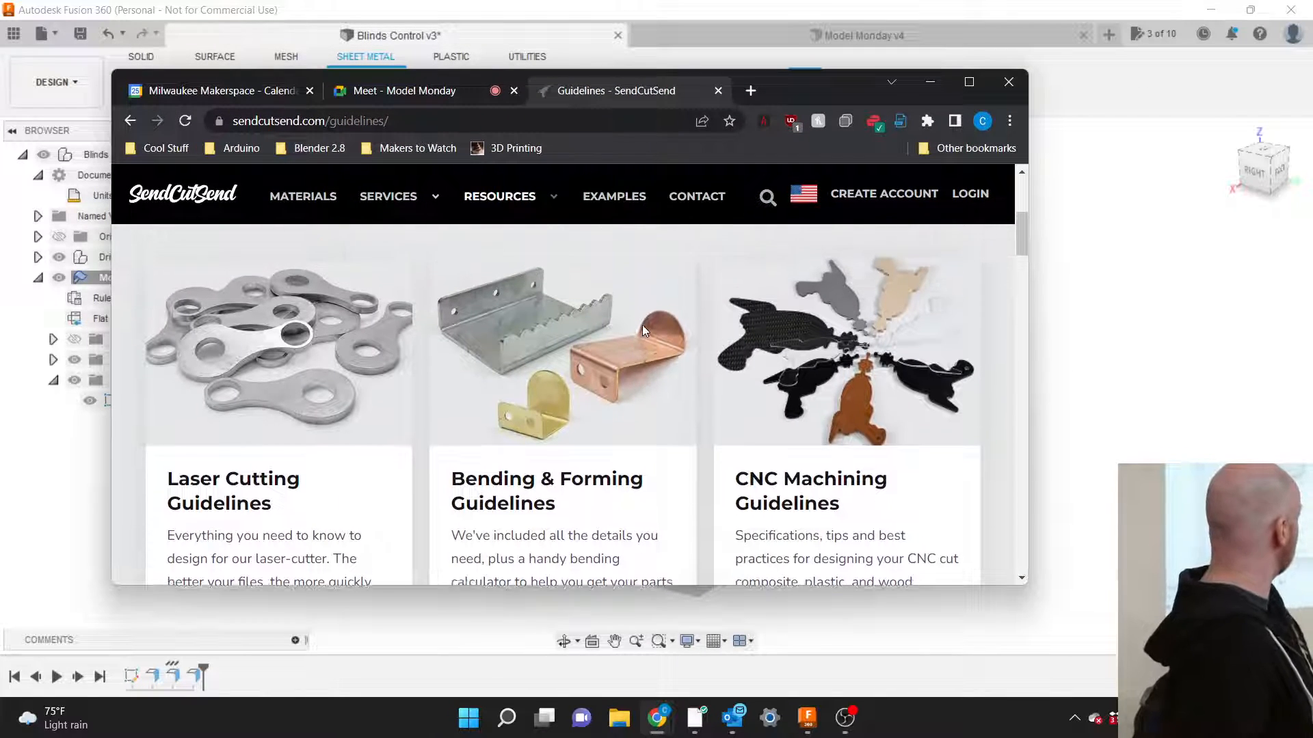
scroll(642, 326, "up", 1)
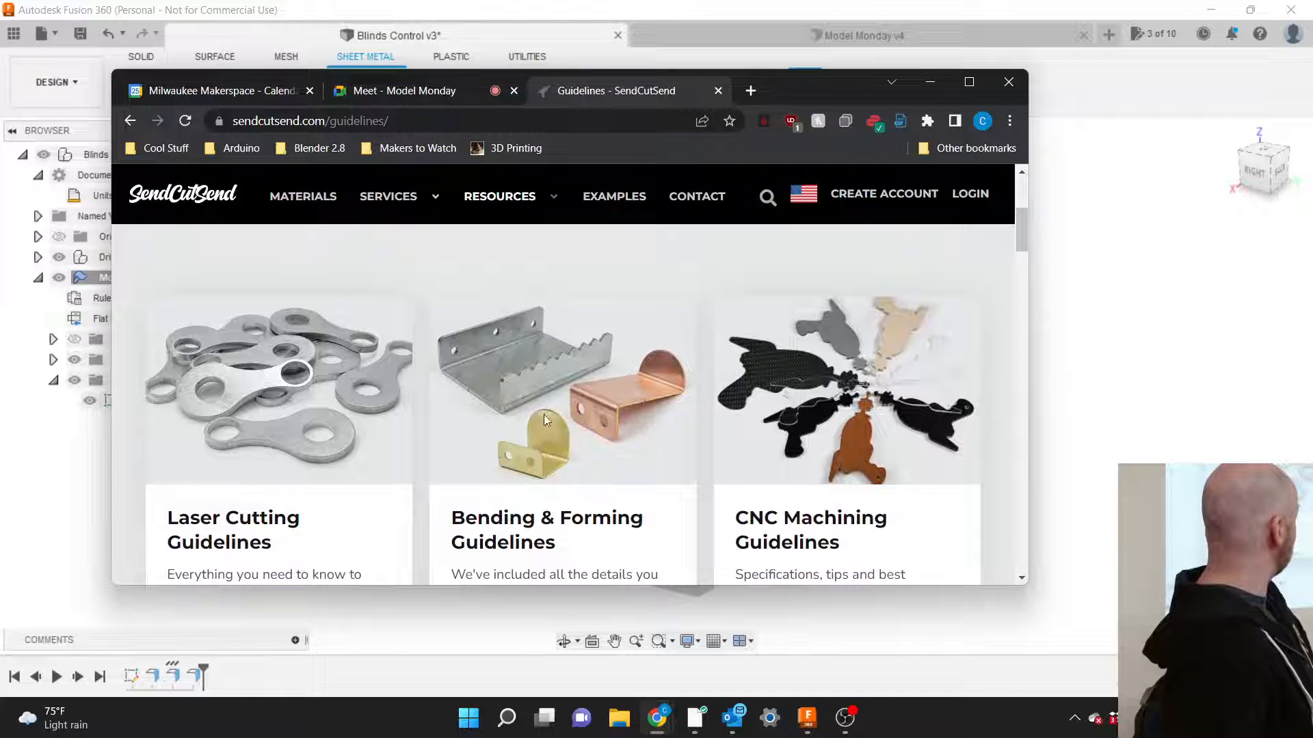
scroll(608, 406, "up", 1)
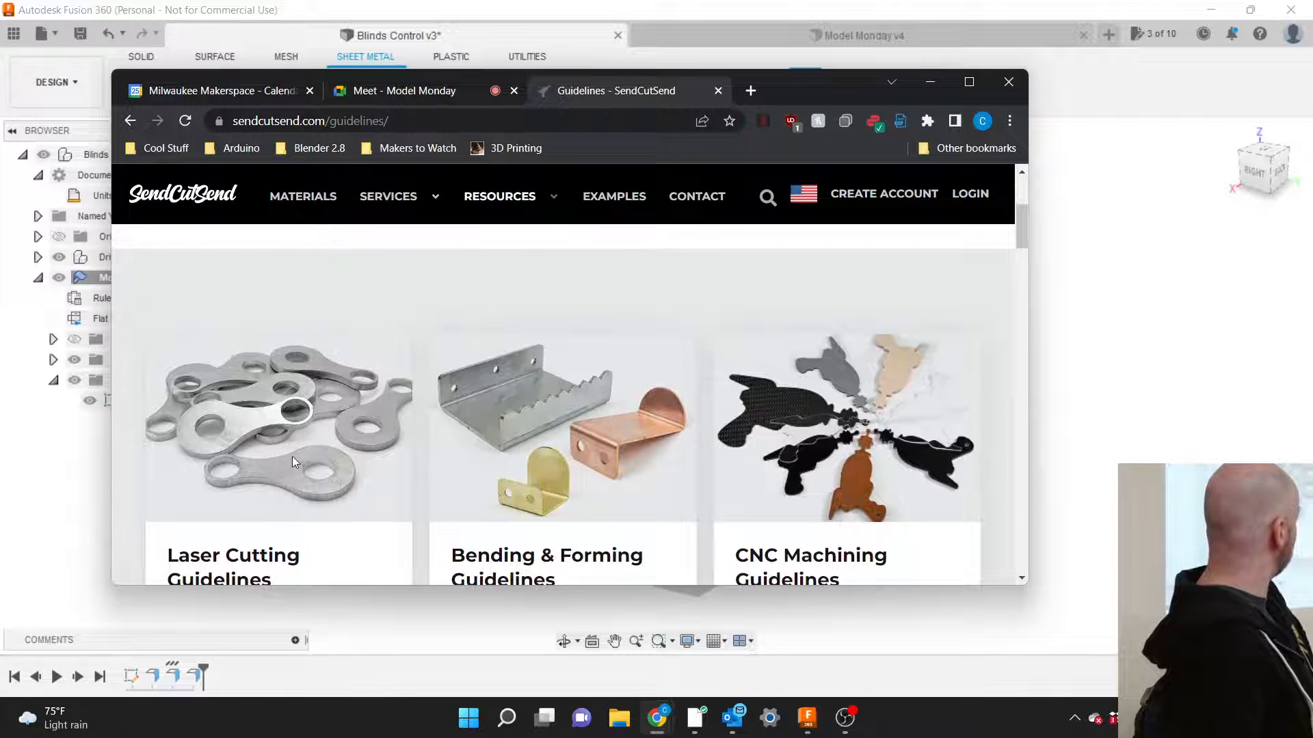
scroll(355, 441, "up", 3)
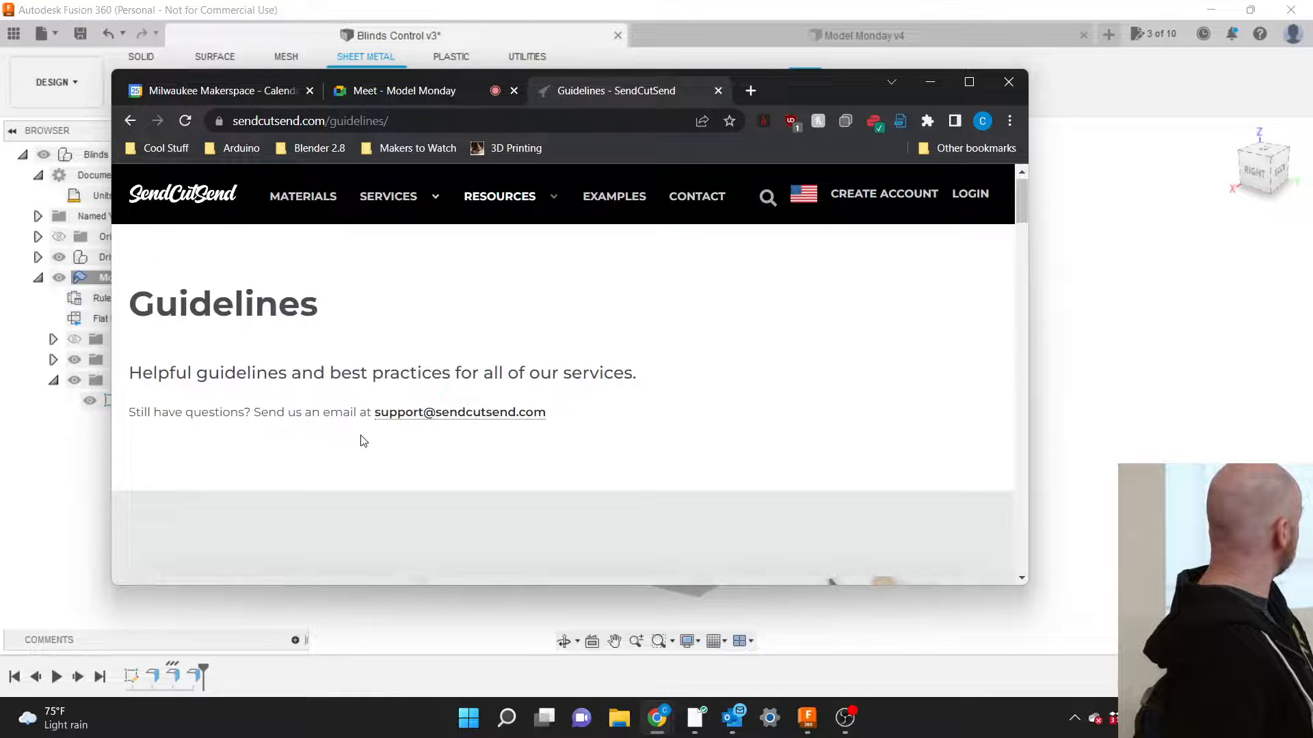
scroll(363, 441, "down", 3)
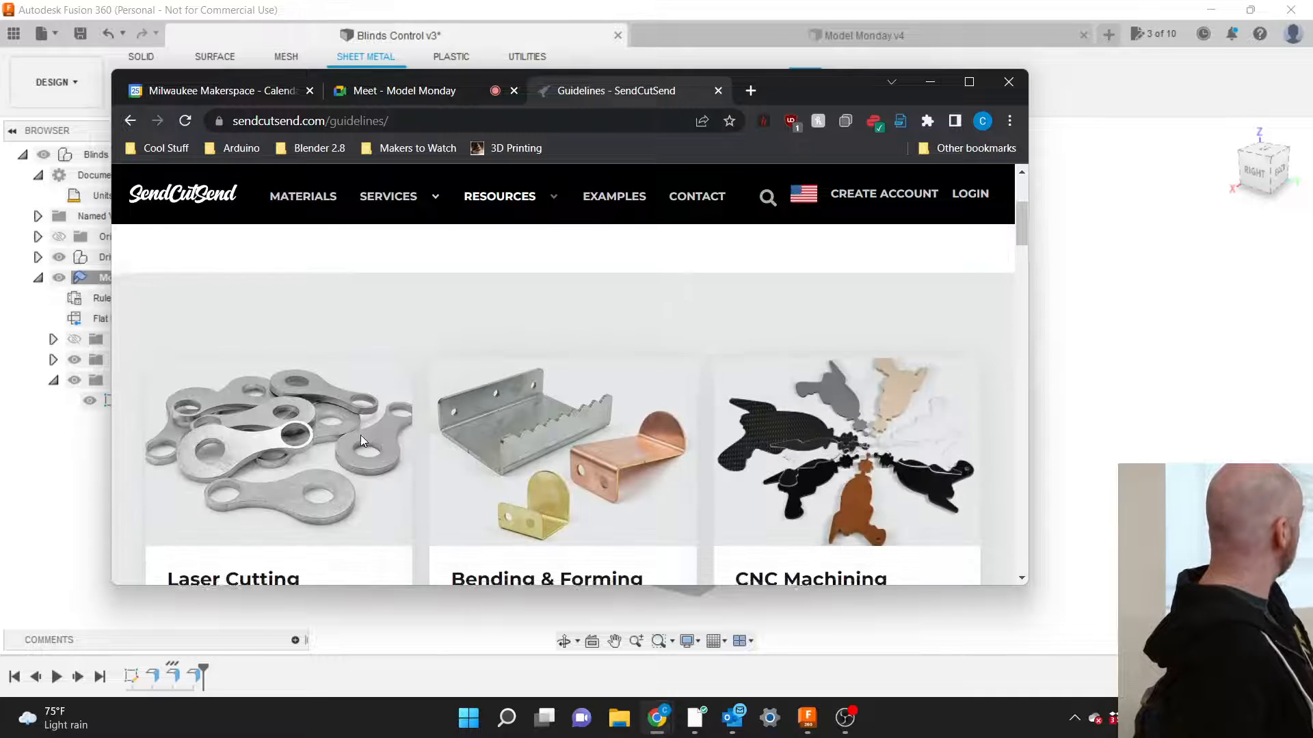
scroll(362, 441, "down", 3)
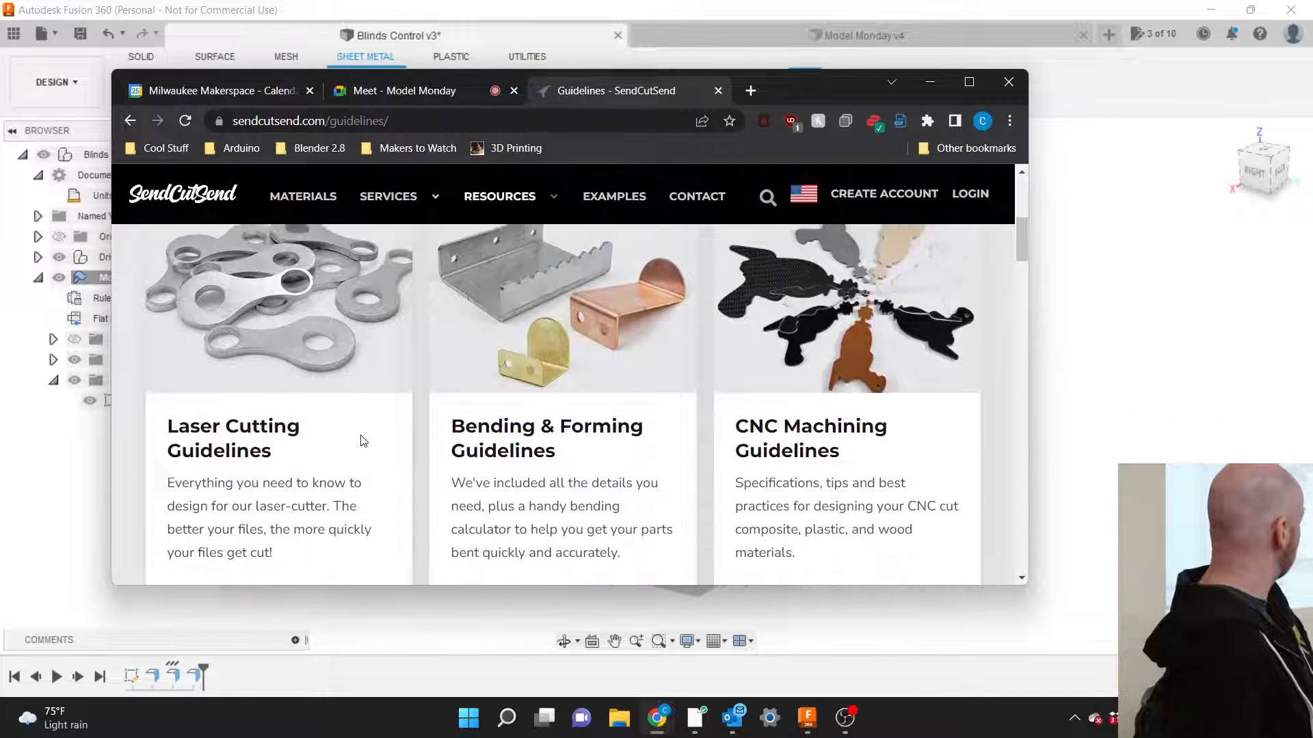
scroll(362, 441, "down", 3)
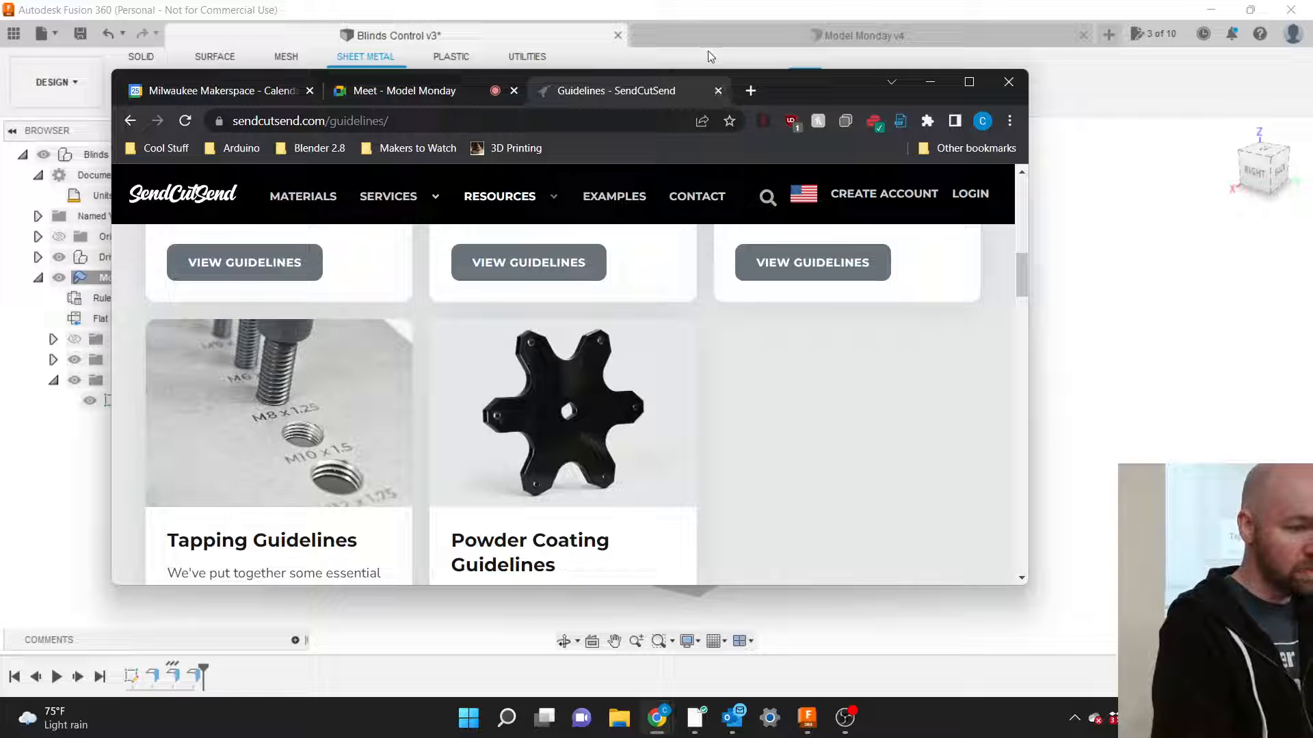
left_click_drag(804, 91, 1312, 51)
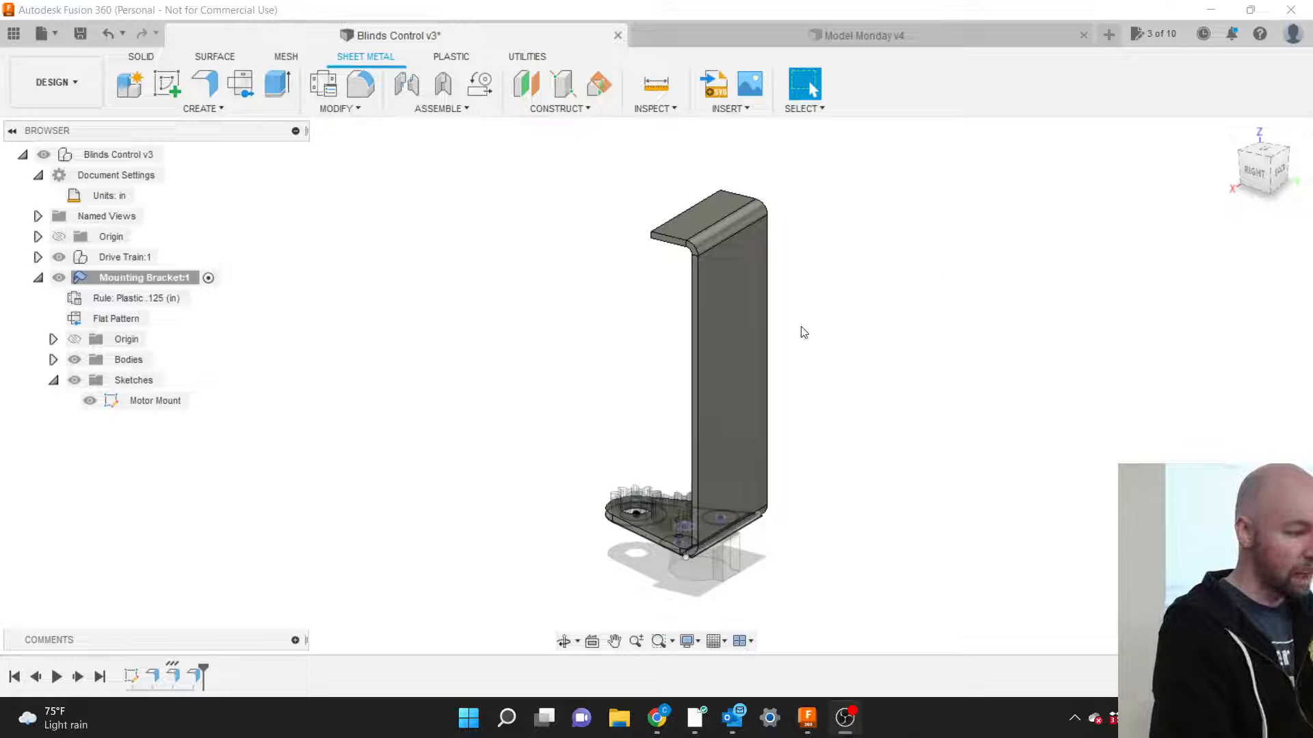
Collapse and re-expand Mounting Bracket:1, select it, and open the CREATE menu.
left_click(40, 280)
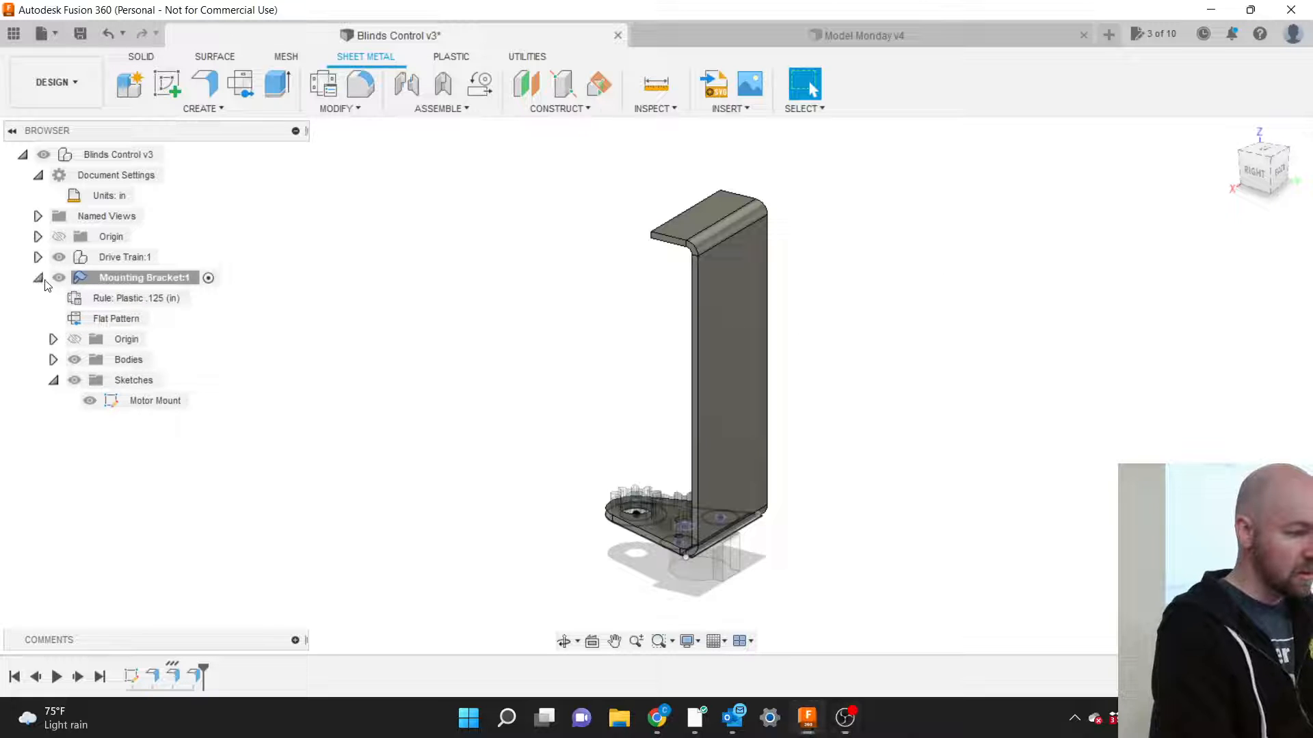
left_click(38, 277)
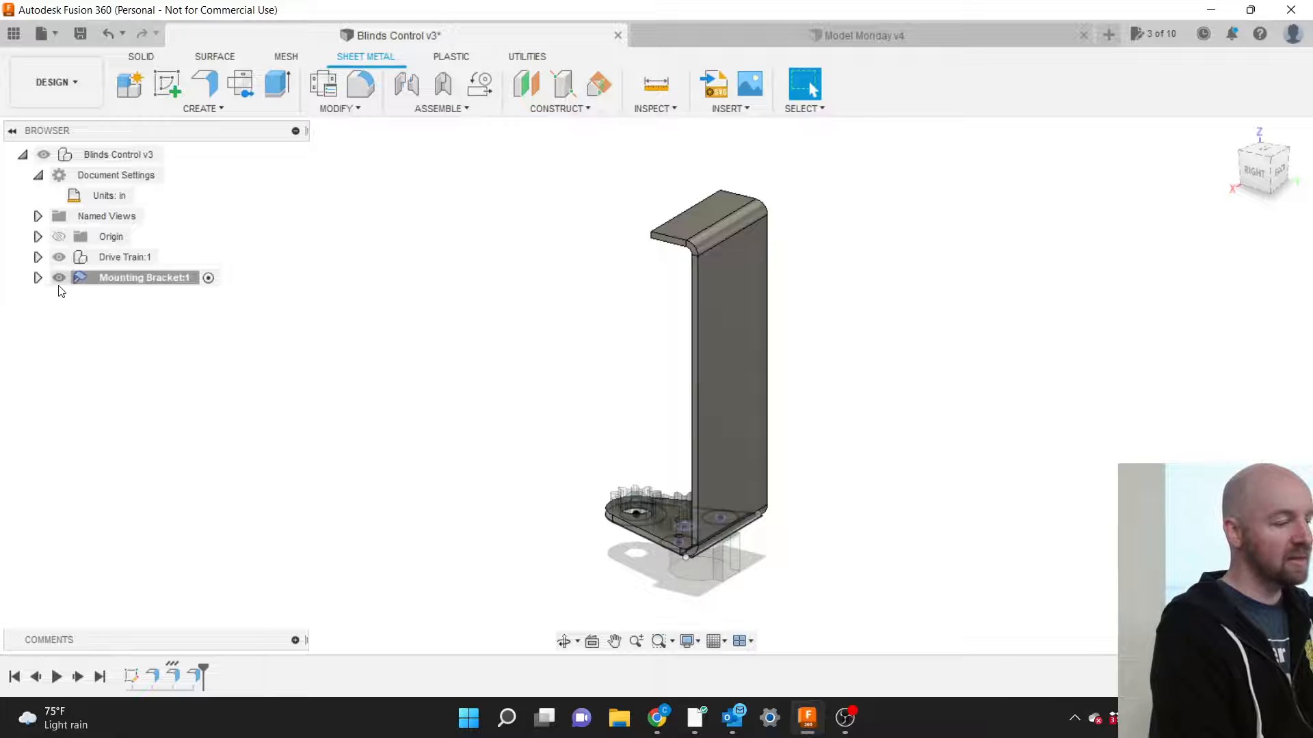
left_click(37, 279)
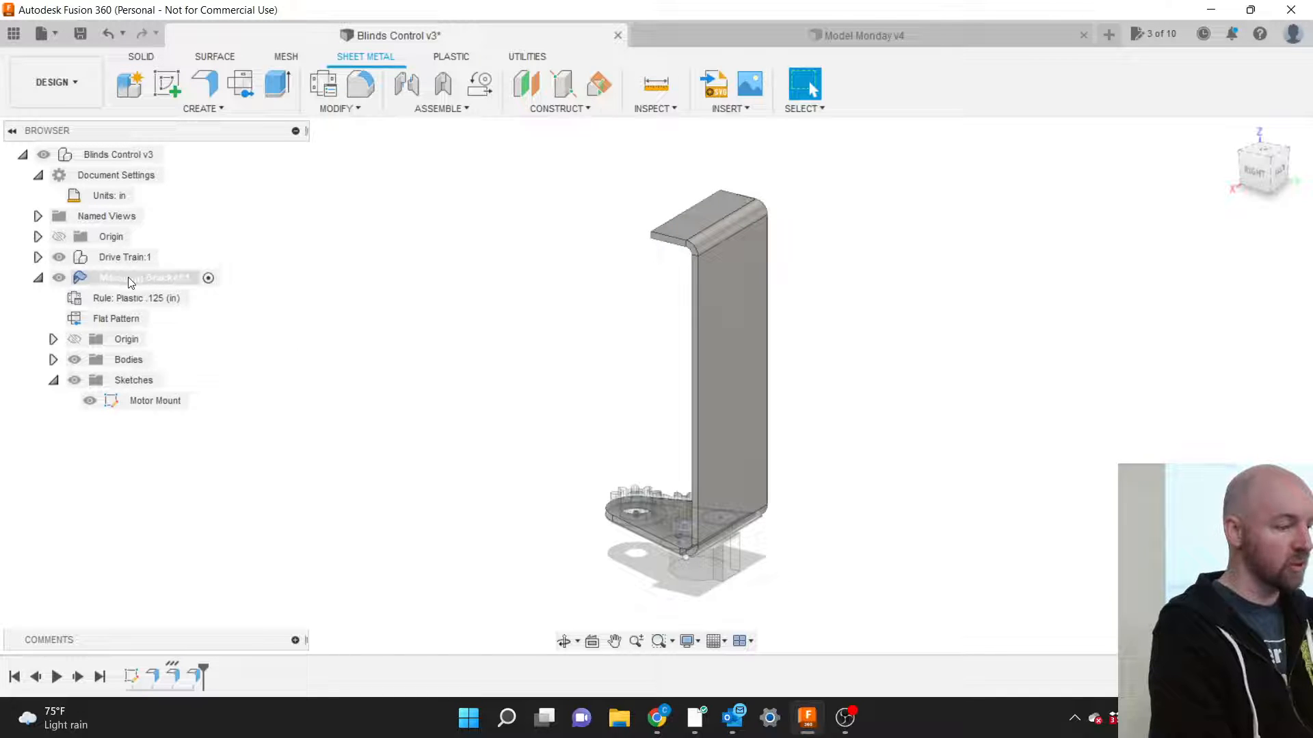
left_click(167, 277)
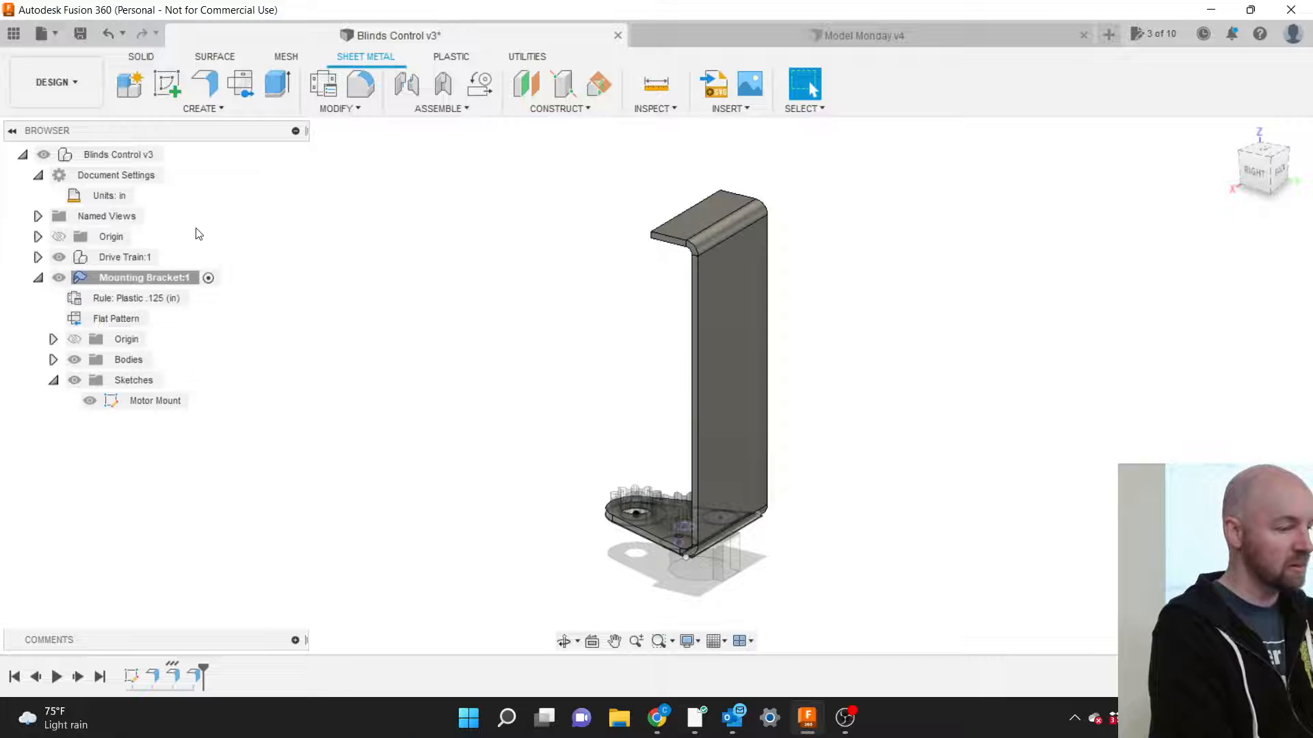
left_click(207, 109)
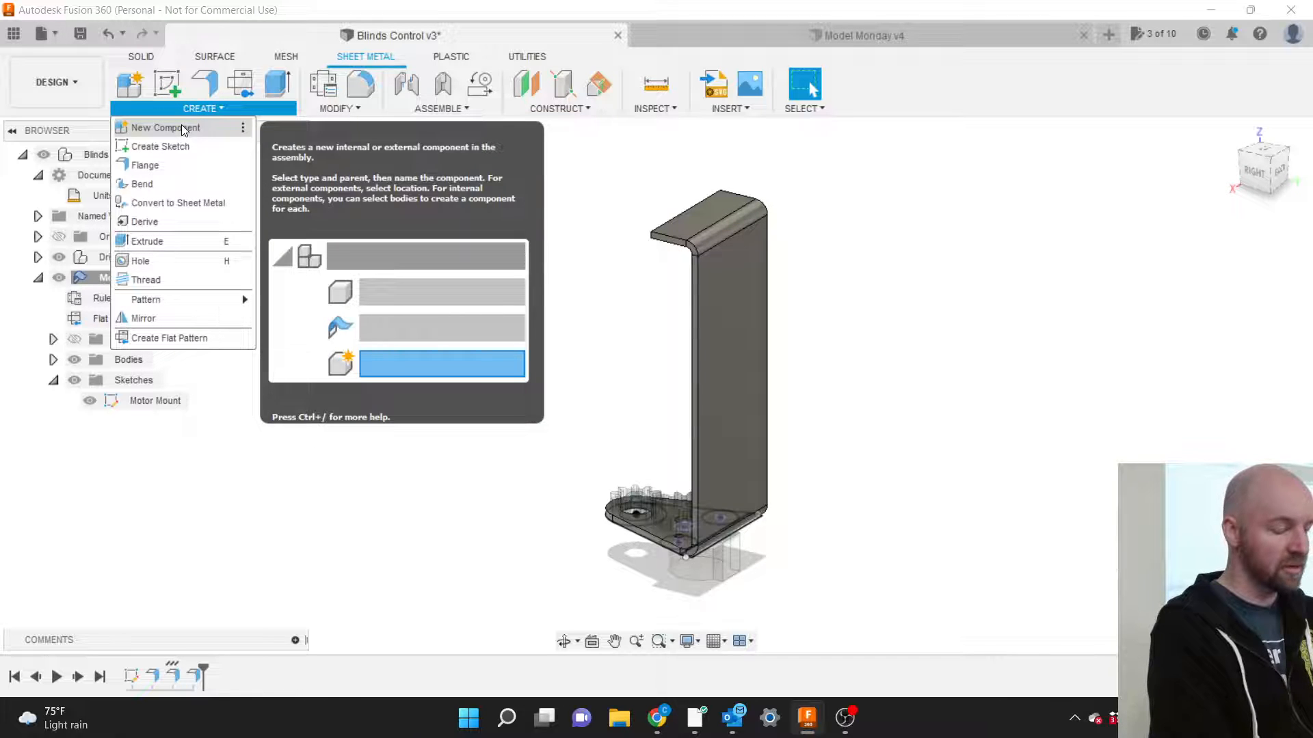
Create a sheet-metal component named Bend Buck, then view the model from the right.
left_click(183, 129)
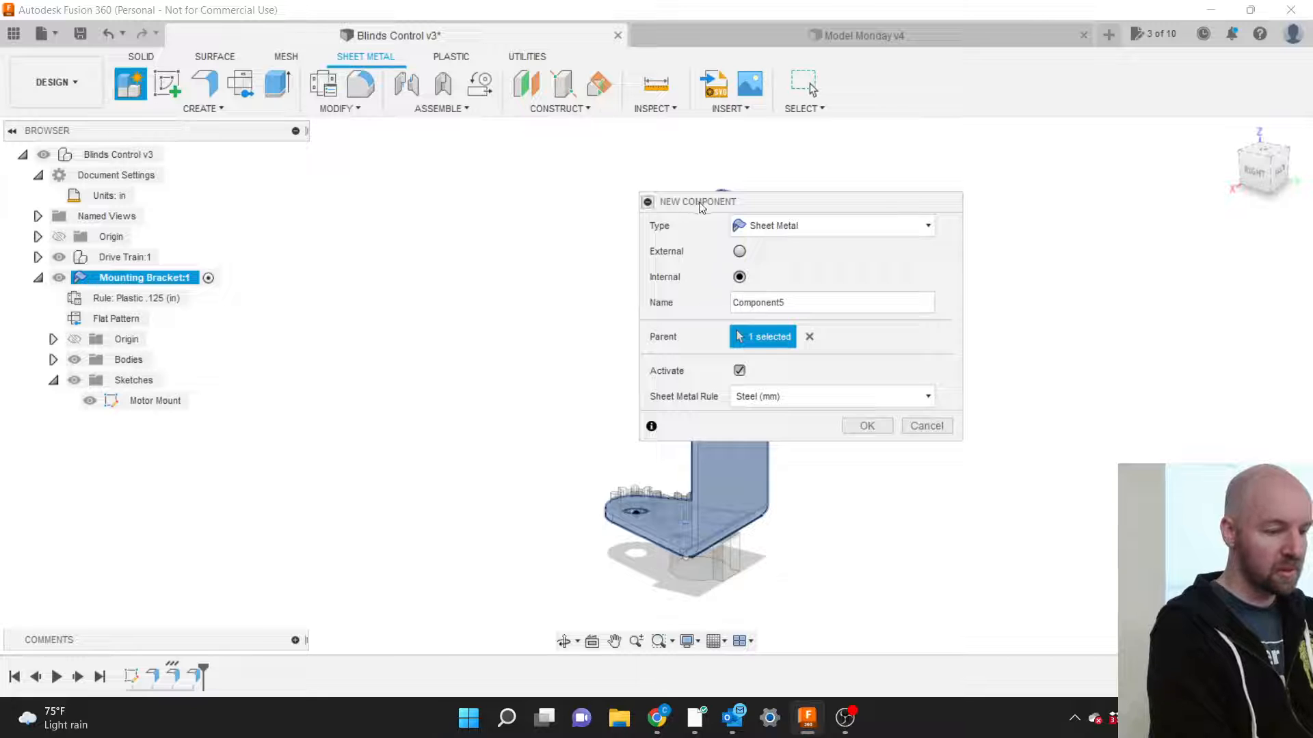
left_click_drag(699, 201, 899, 200)
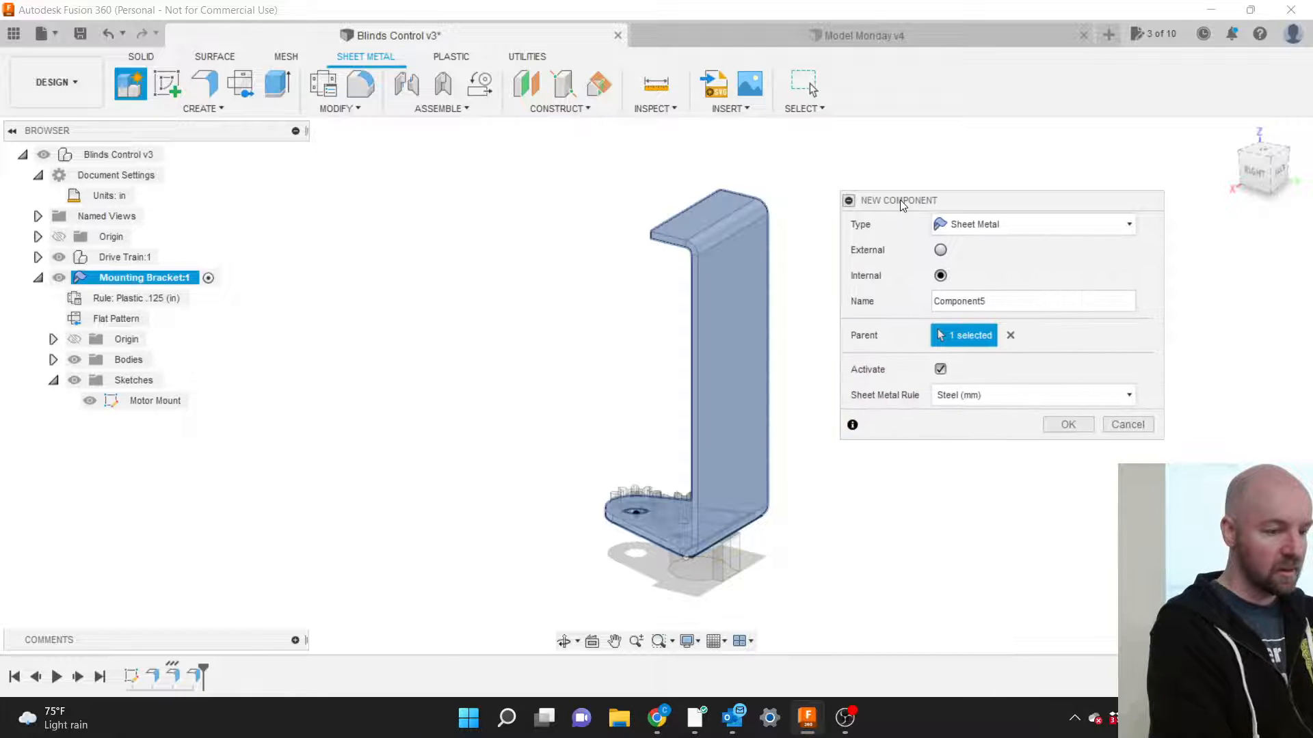
double_click(991, 301)
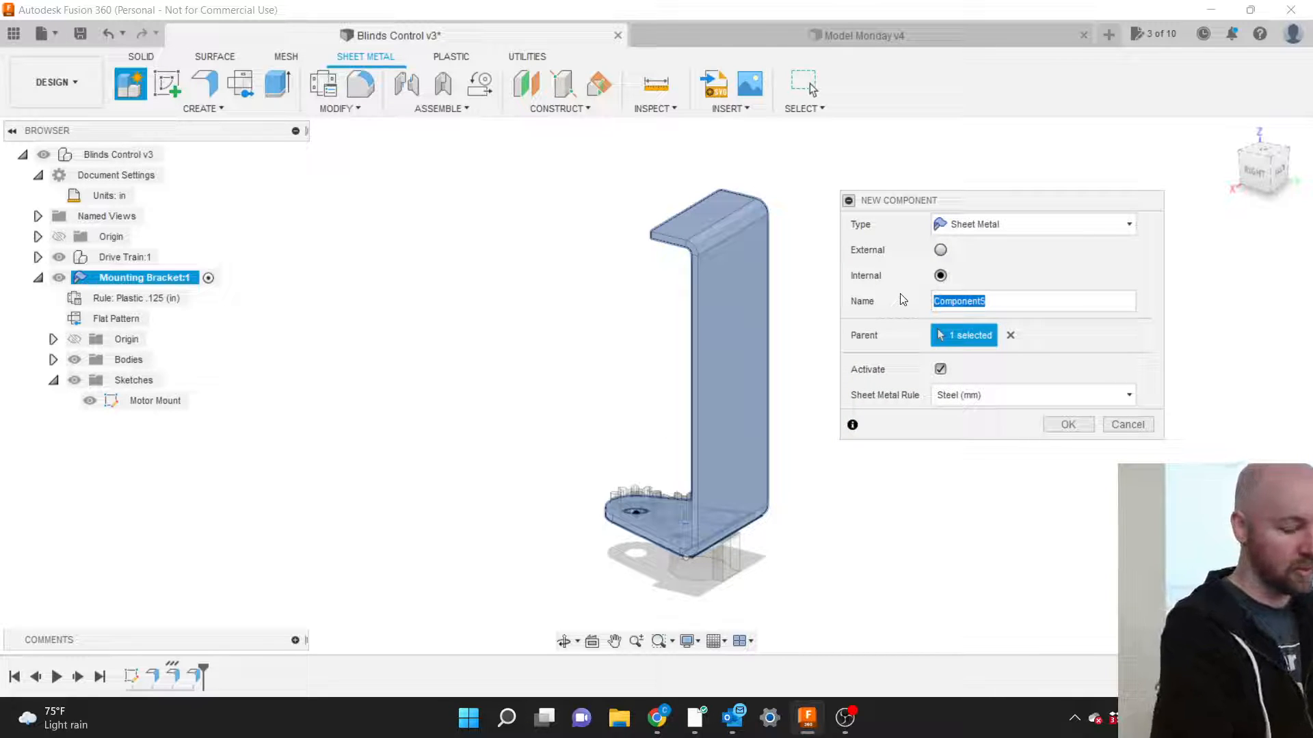
type("Bend Bu")
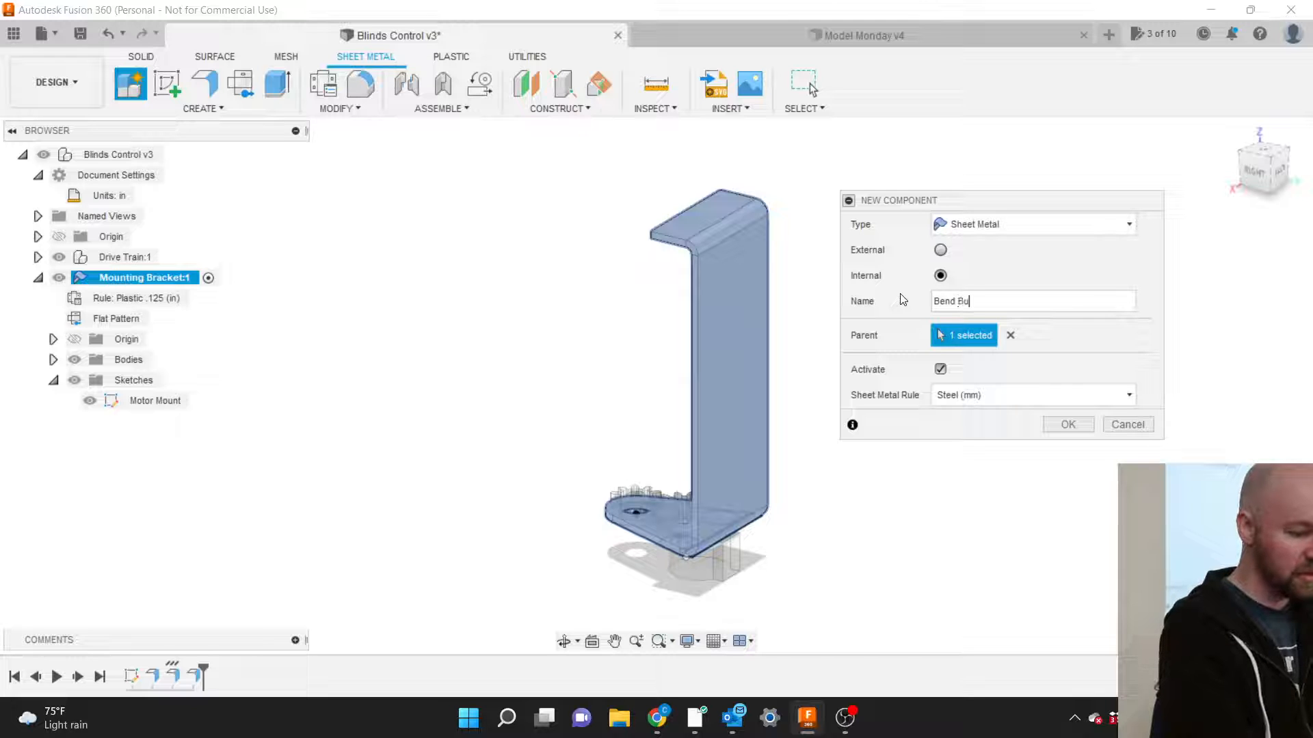
type("ck")
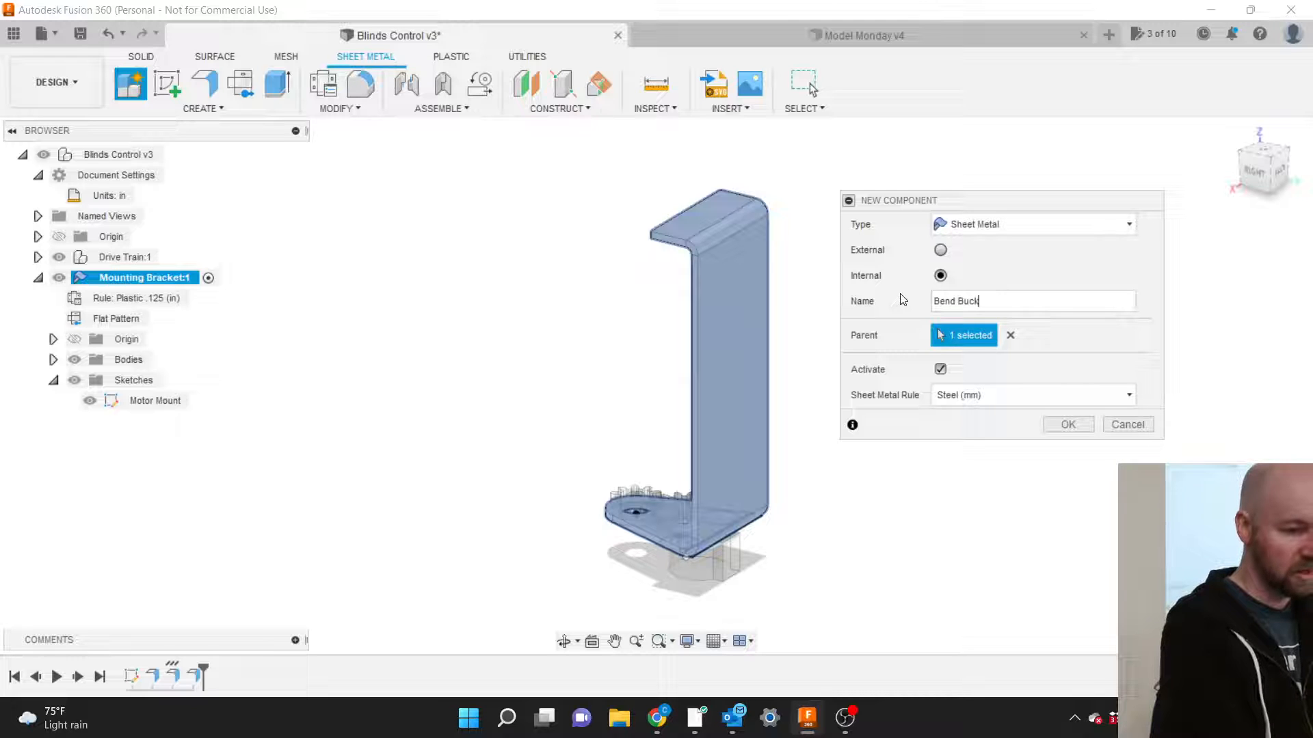
left_click(1072, 424)
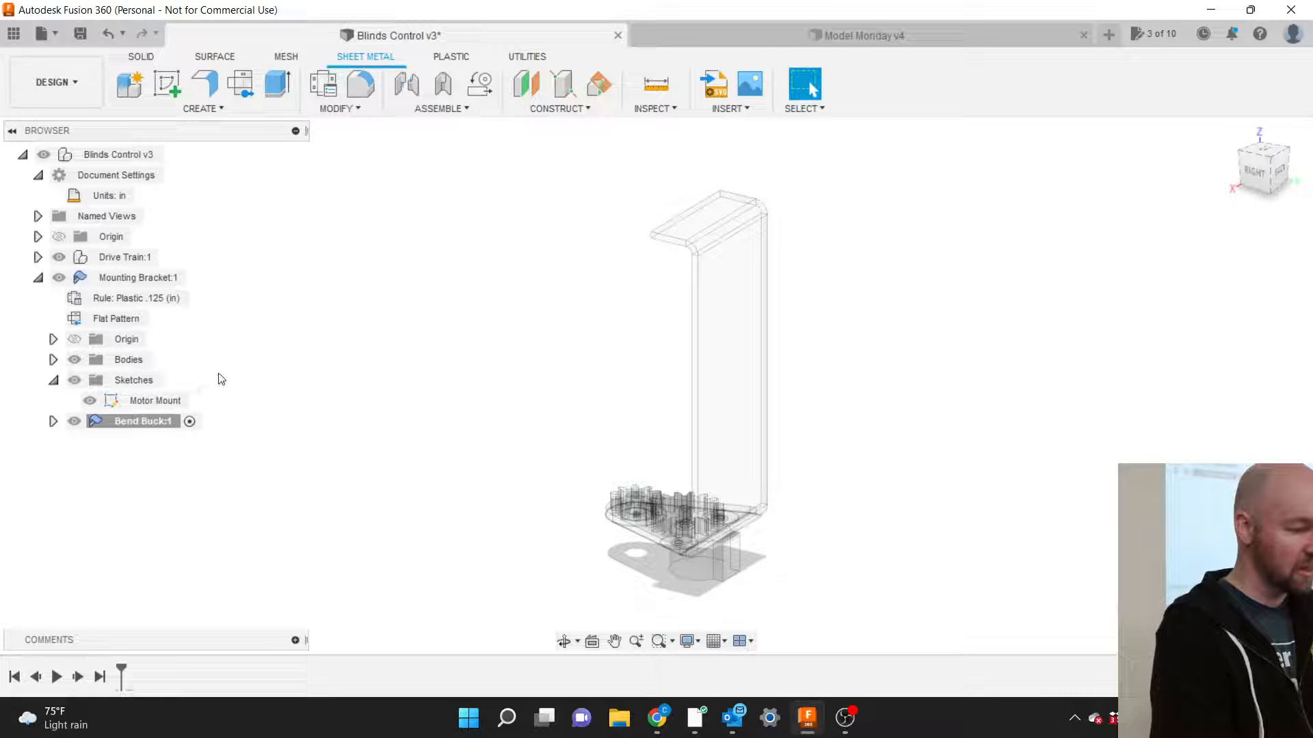
left_click(1250, 177)
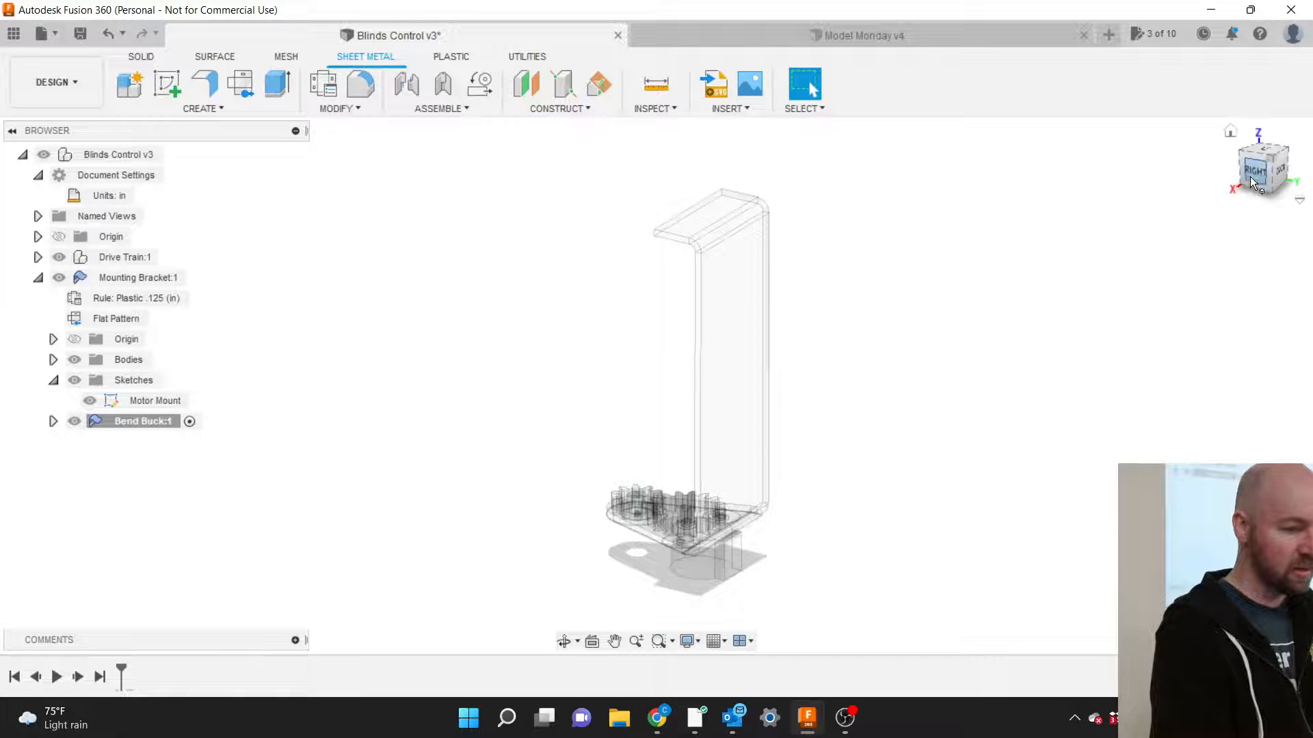
Delete the sheet-metal Bend Buck:1 component.
right_click(125, 429)
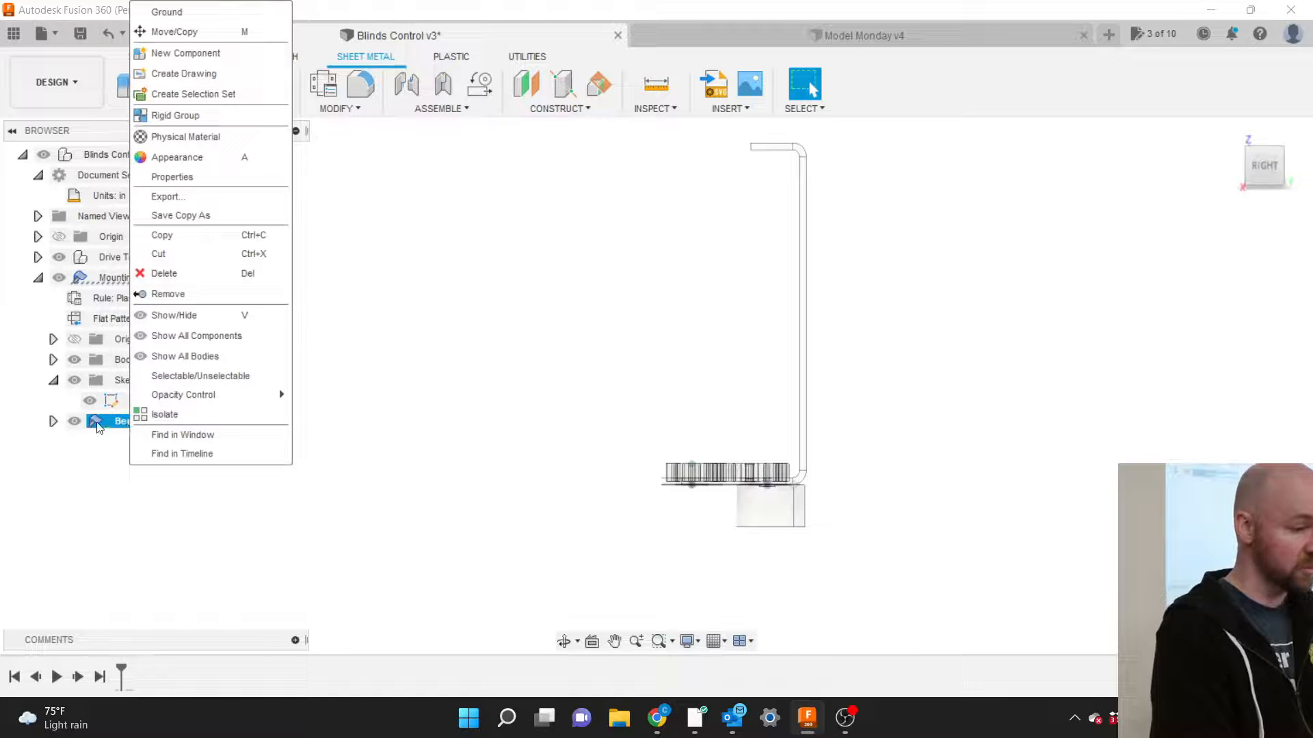
left_click(107, 424)
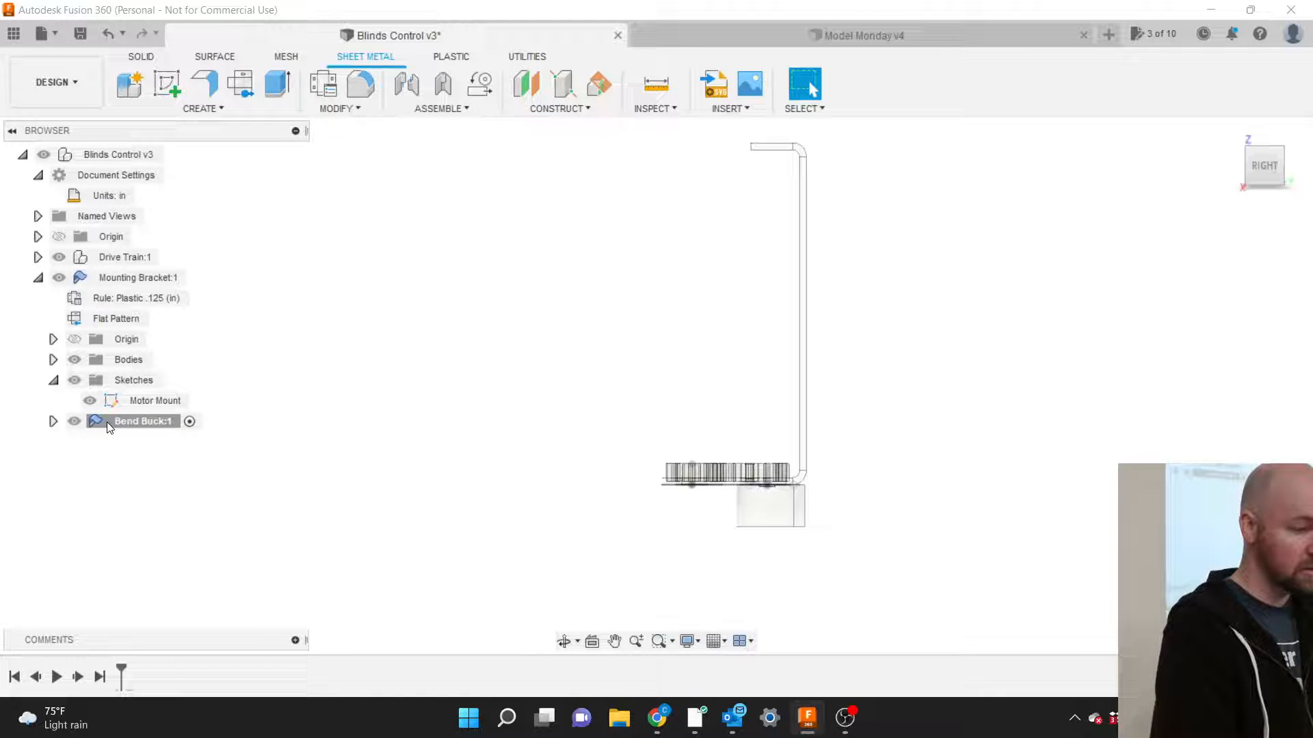
left_click(108, 423)
key("Delete")
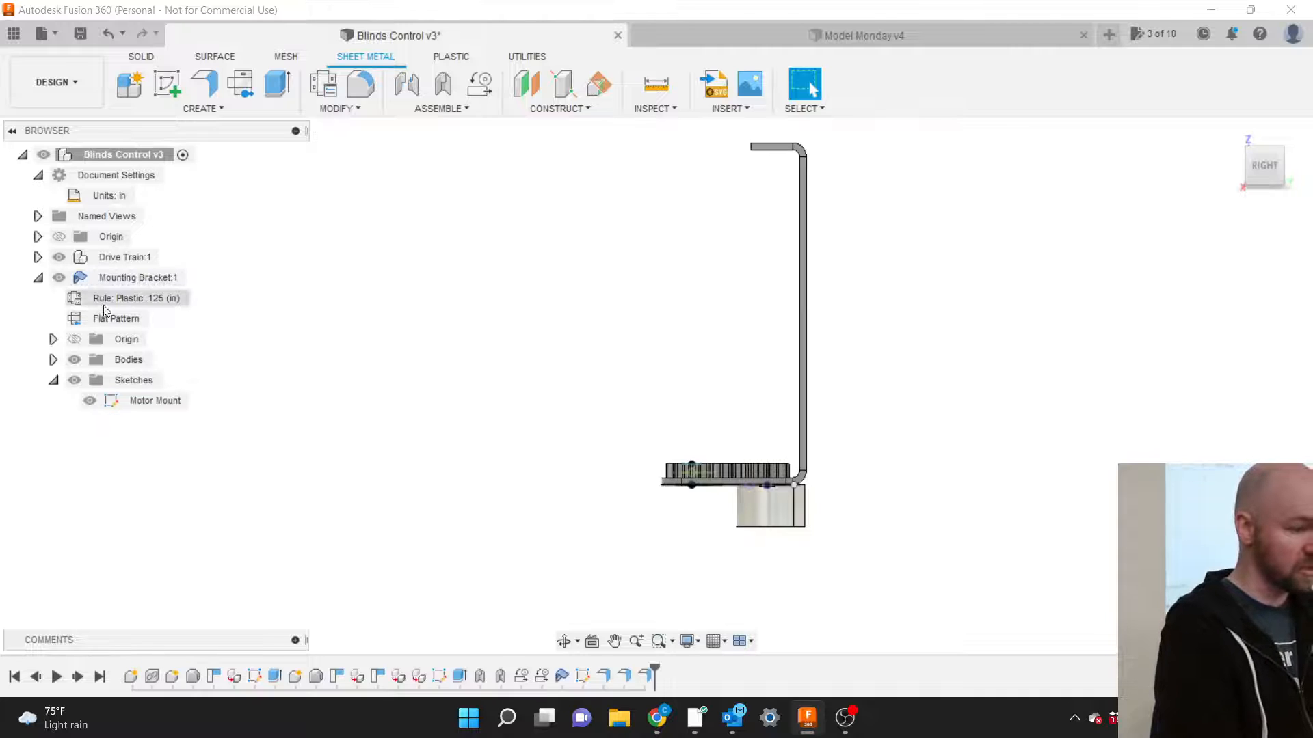
Create a Standard-type component named Bend Buck under Mounting Bracket:1.
left_click(133, 278)
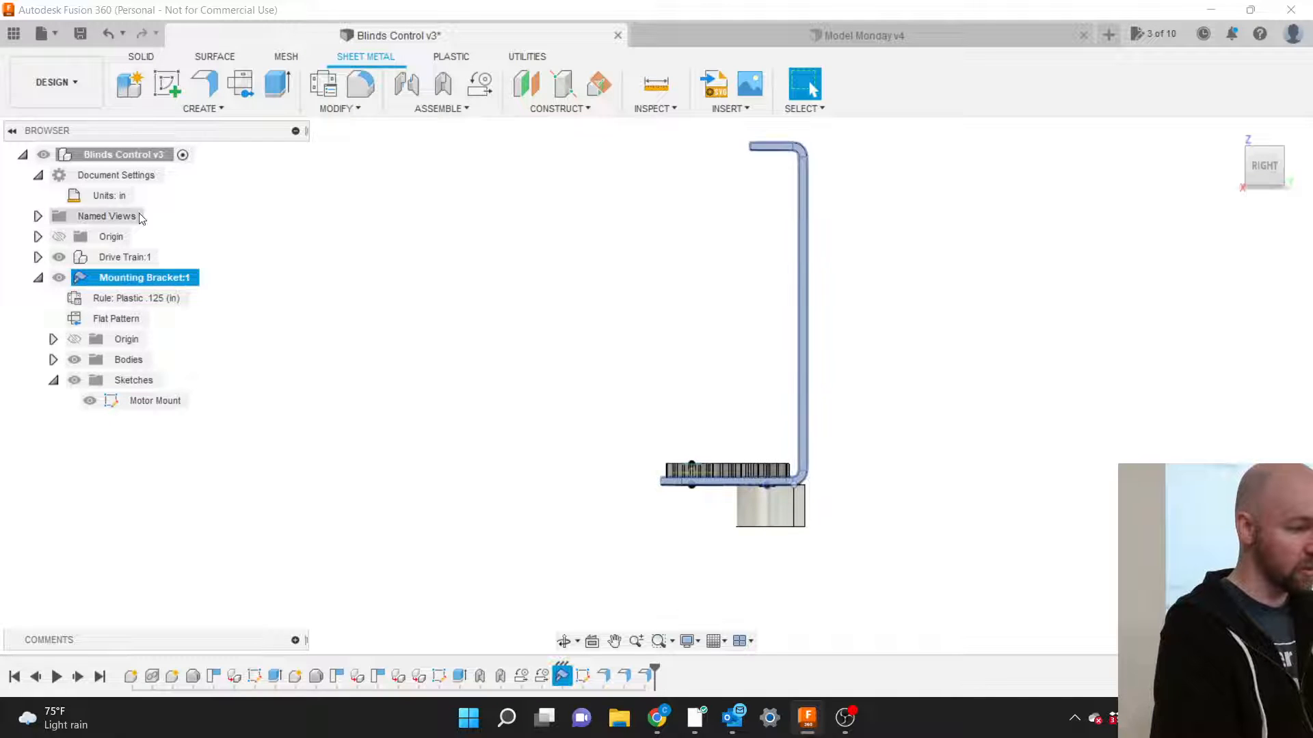
left_click(198, 110)
left_click(189, 124)
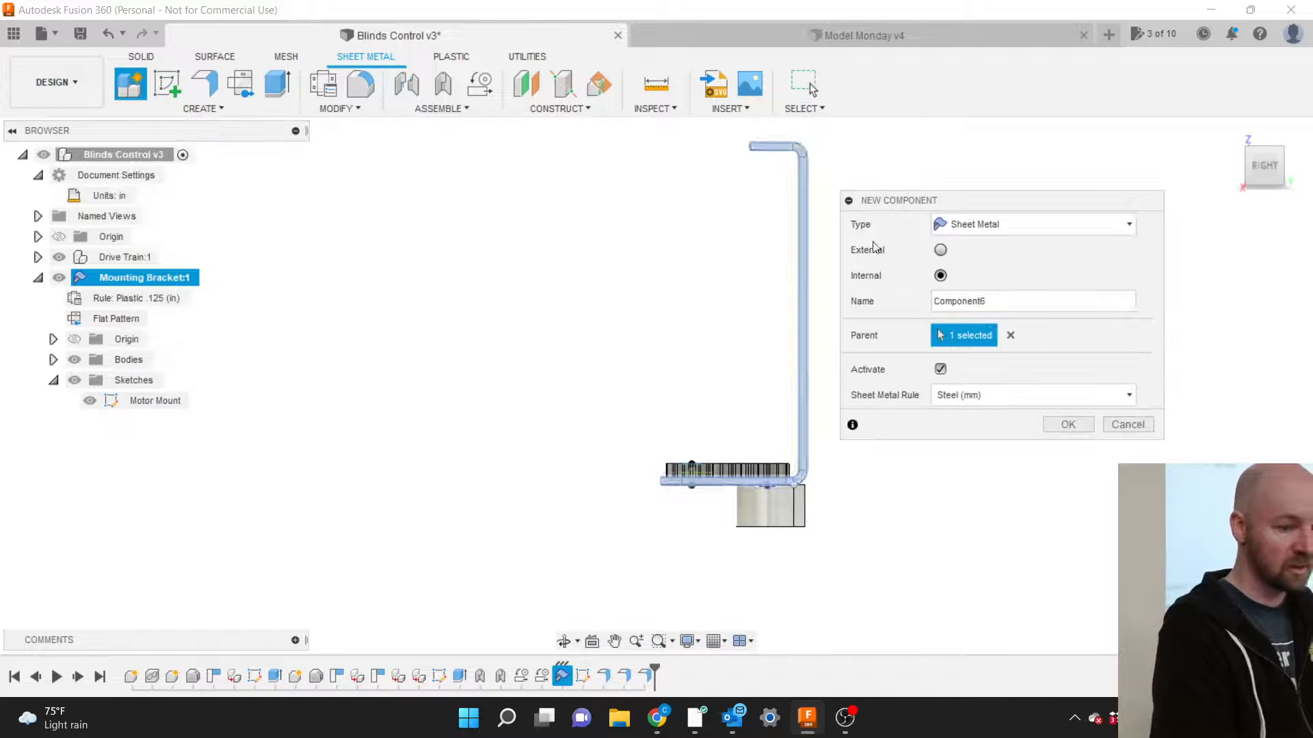
left_click(988, 227)
left_click(988, 246)
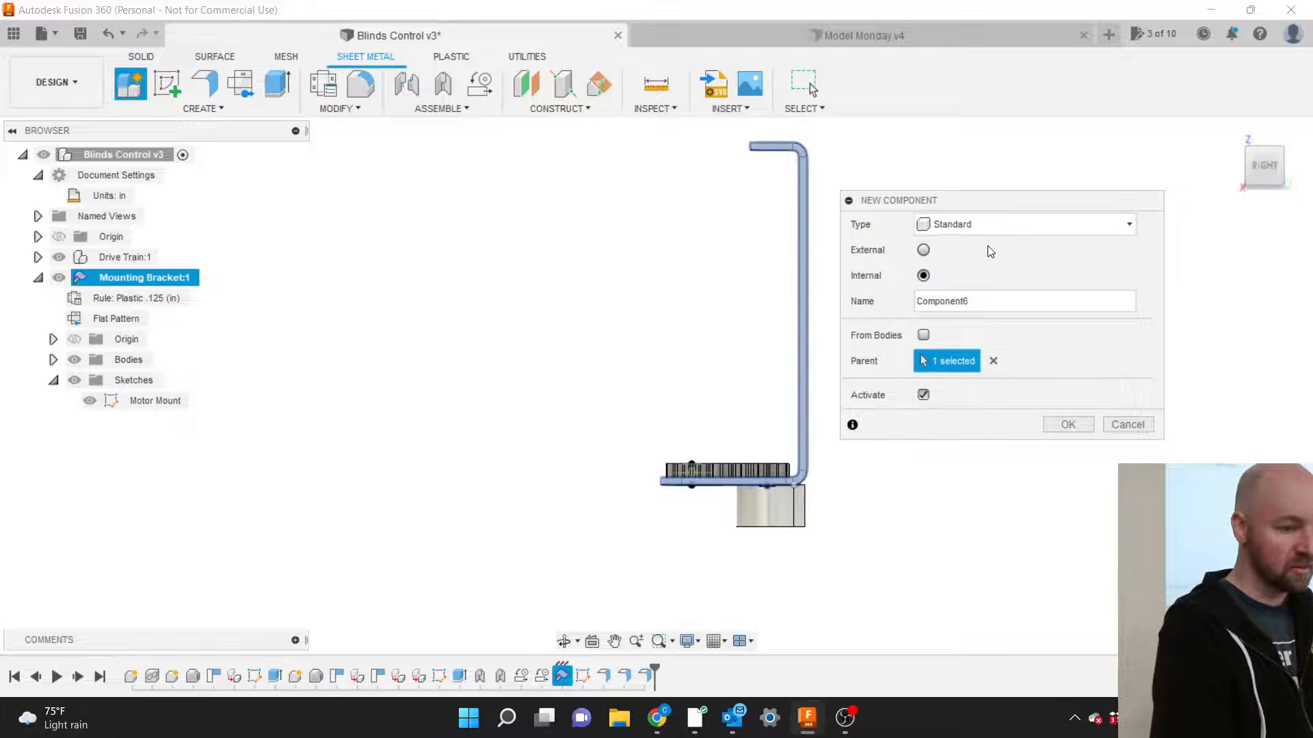
left_click_drag(976, 301, 896, 313)
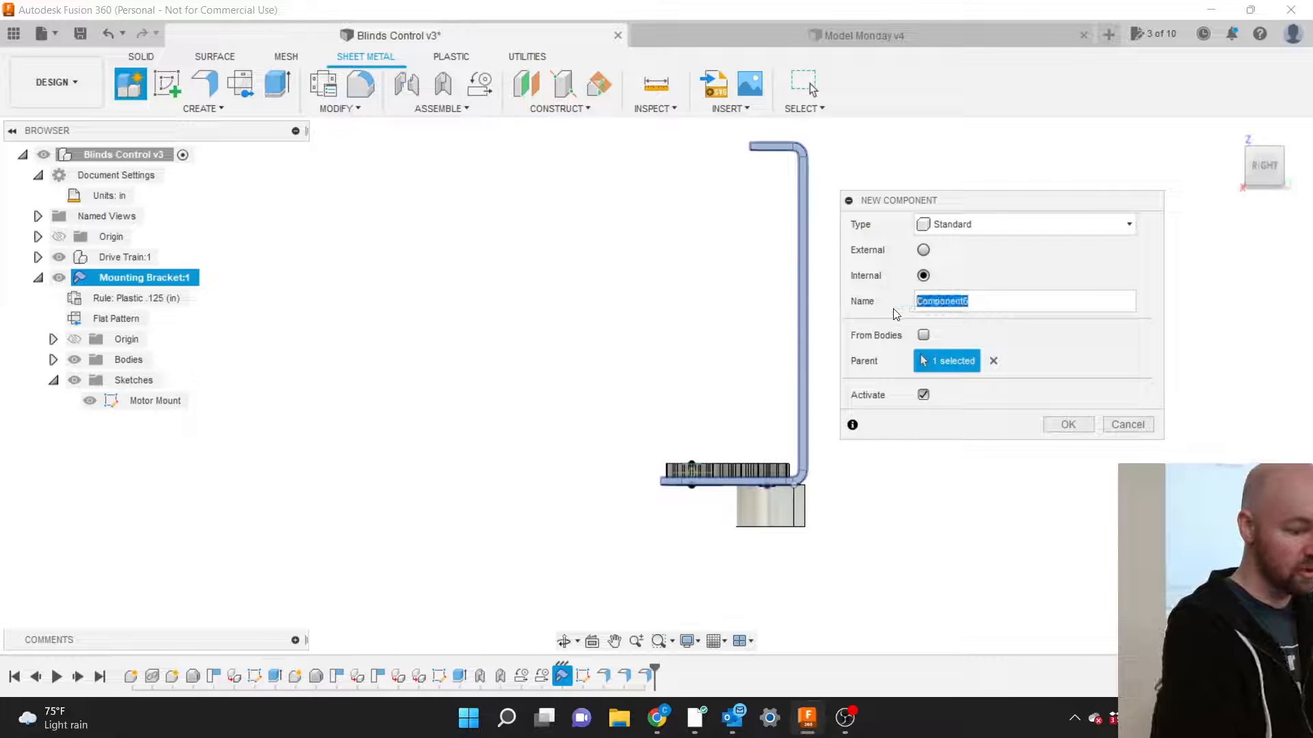
type("Bend")
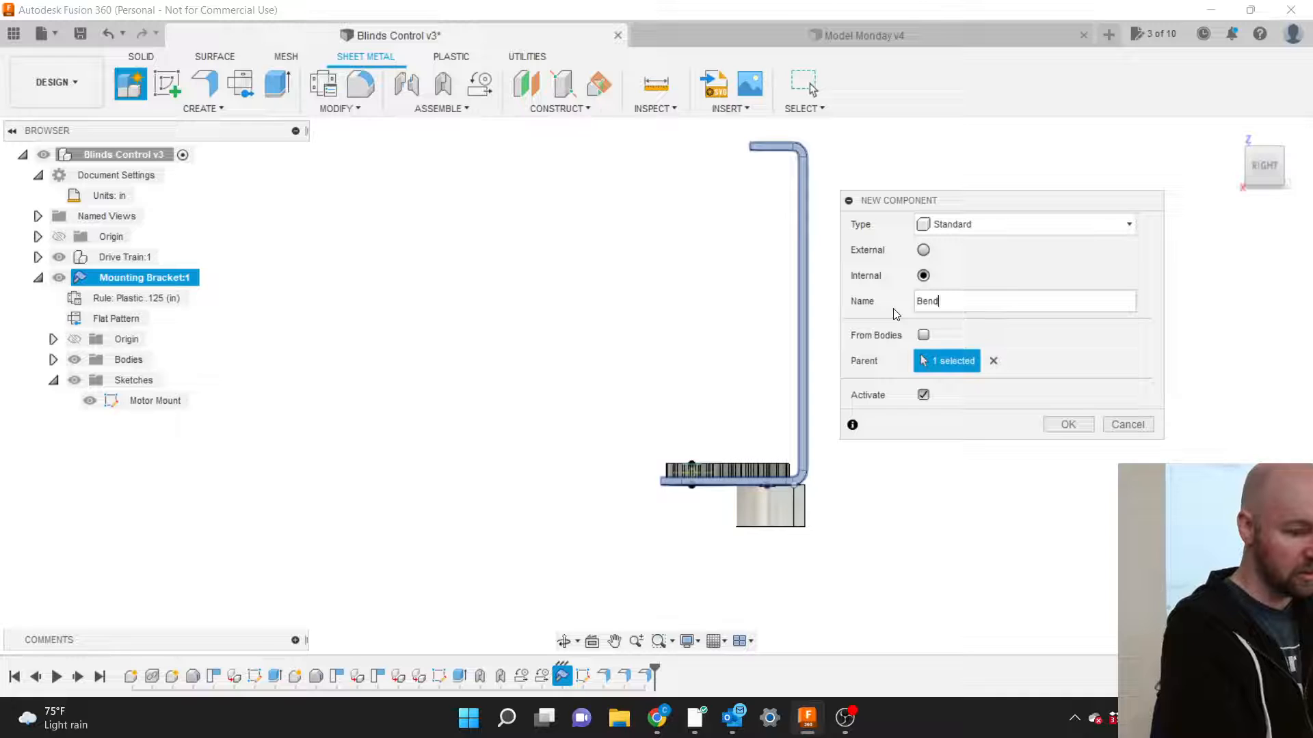
type(" Buck")
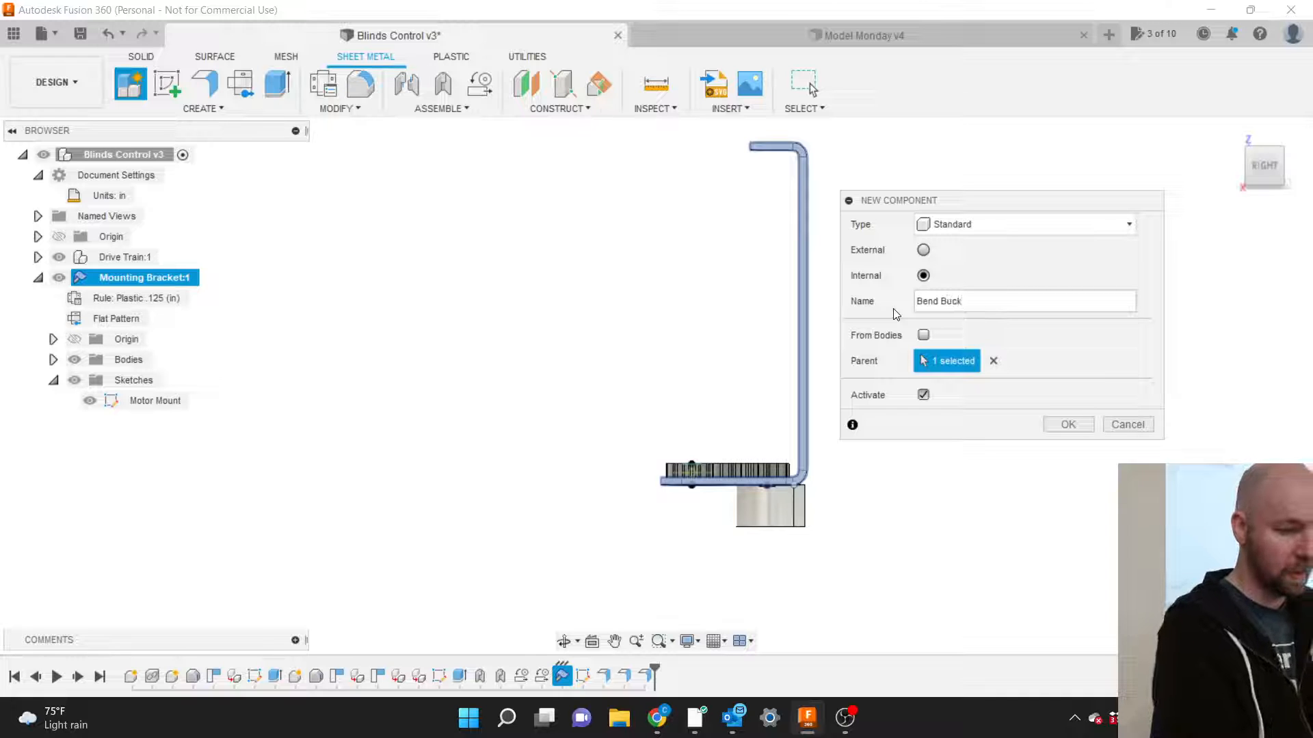
left_click(1071, 427)
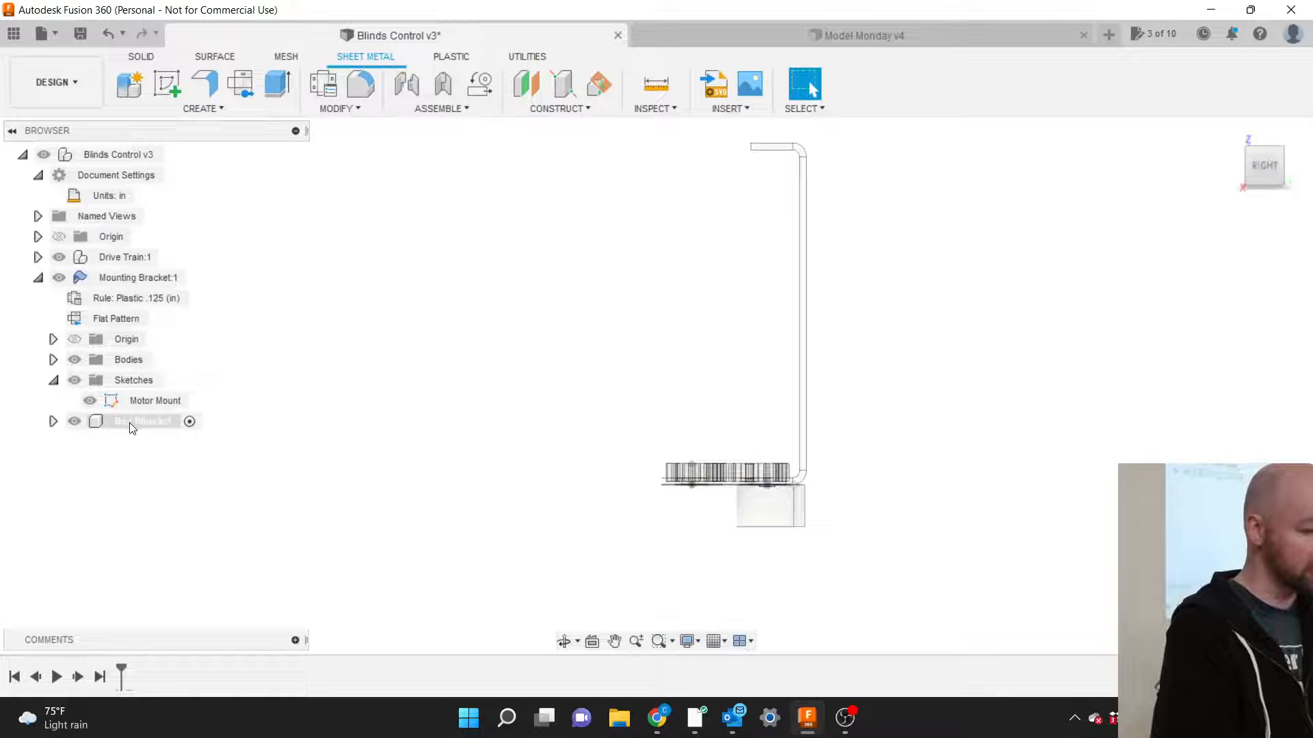
Select and expand Bend Buck:1, orbit to a tilted back view, and open CREATE.
left_click(96, 422)
left_click(54, 422)
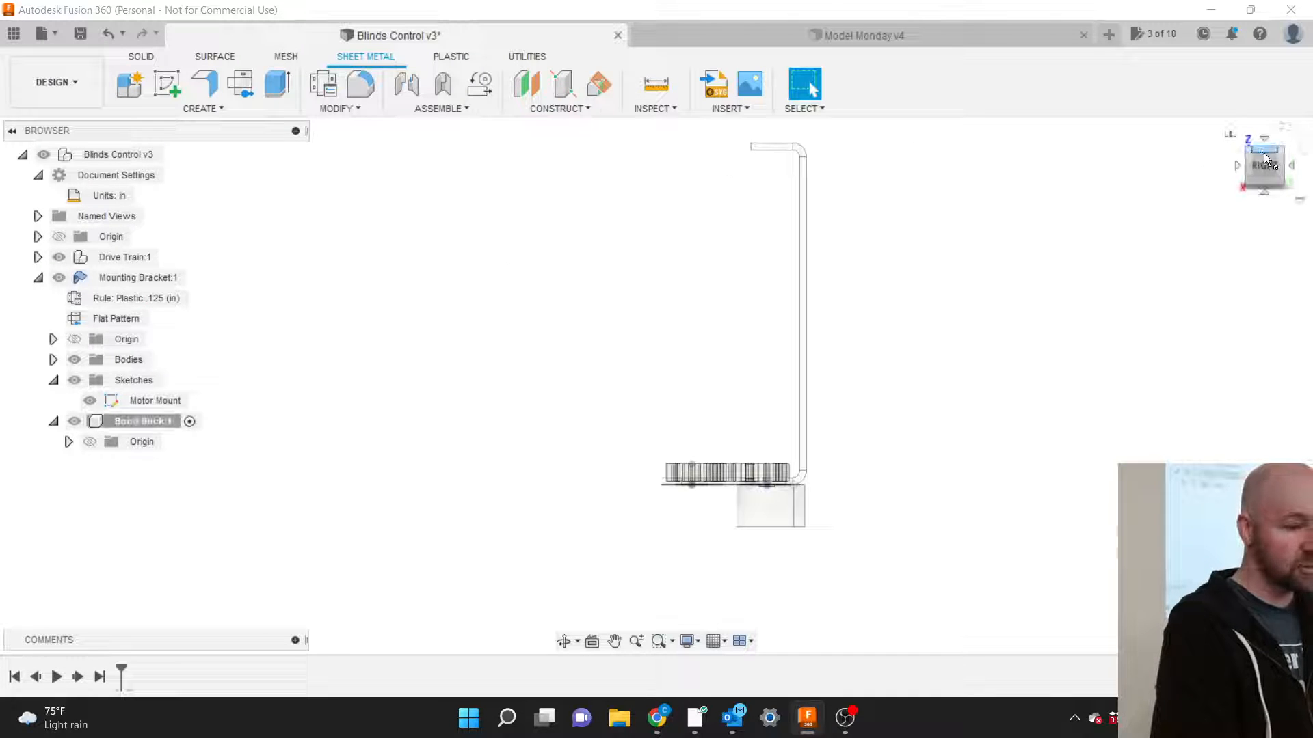
left_click_drag(1267, 161, 1175, 199)
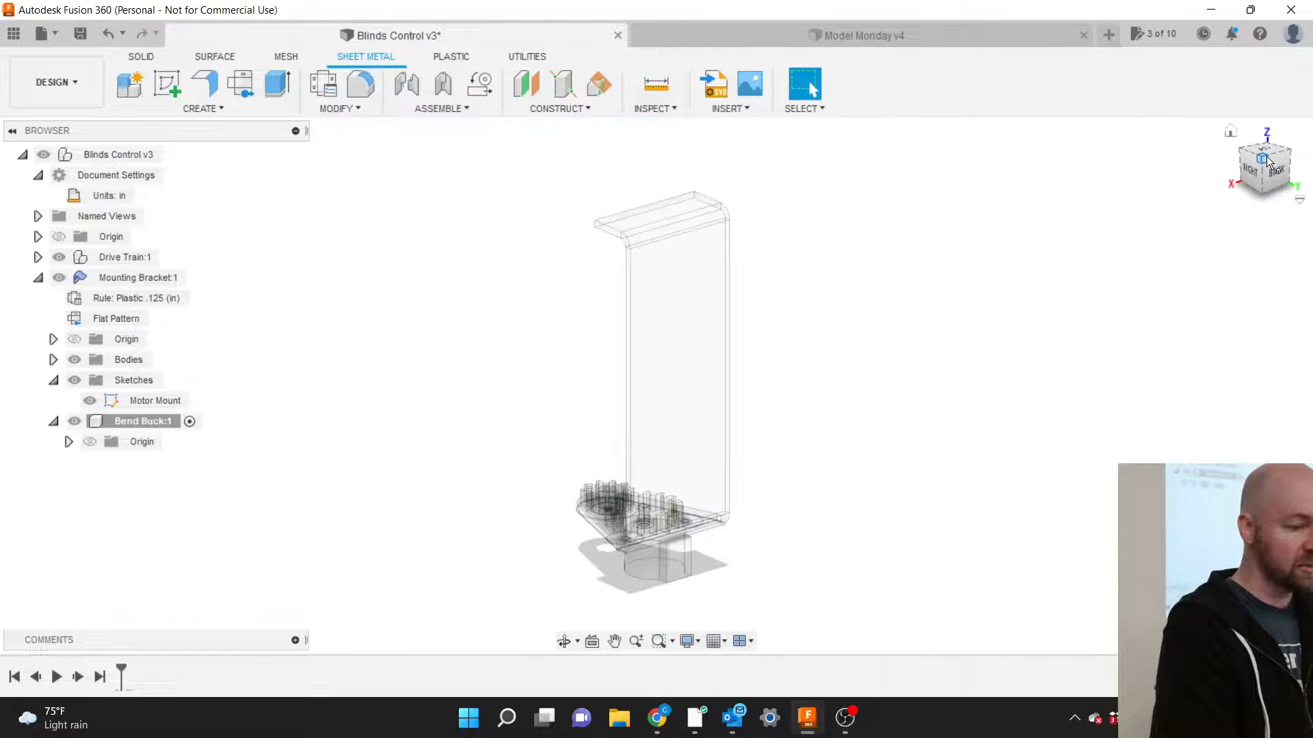
scroll(606, 565, "up", 8)
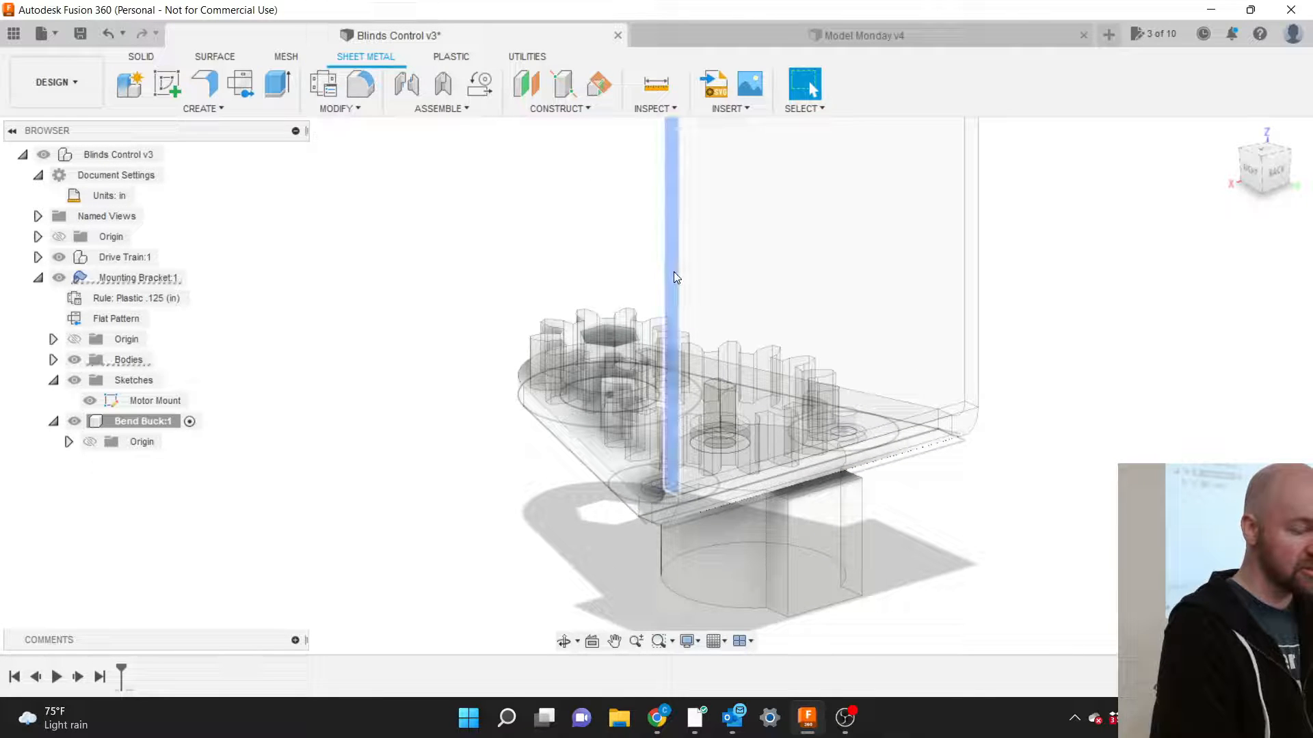
scroll(700, 526, "down", 10)
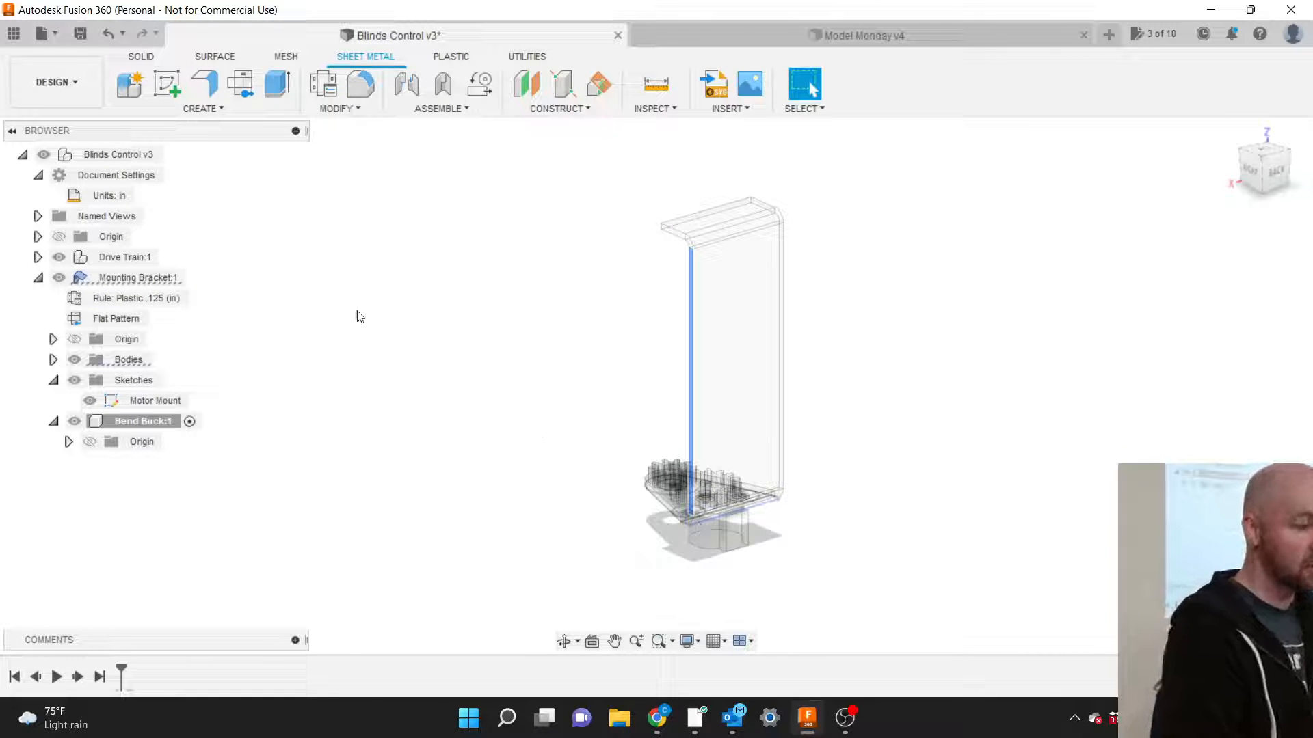
left_click(204, 108)
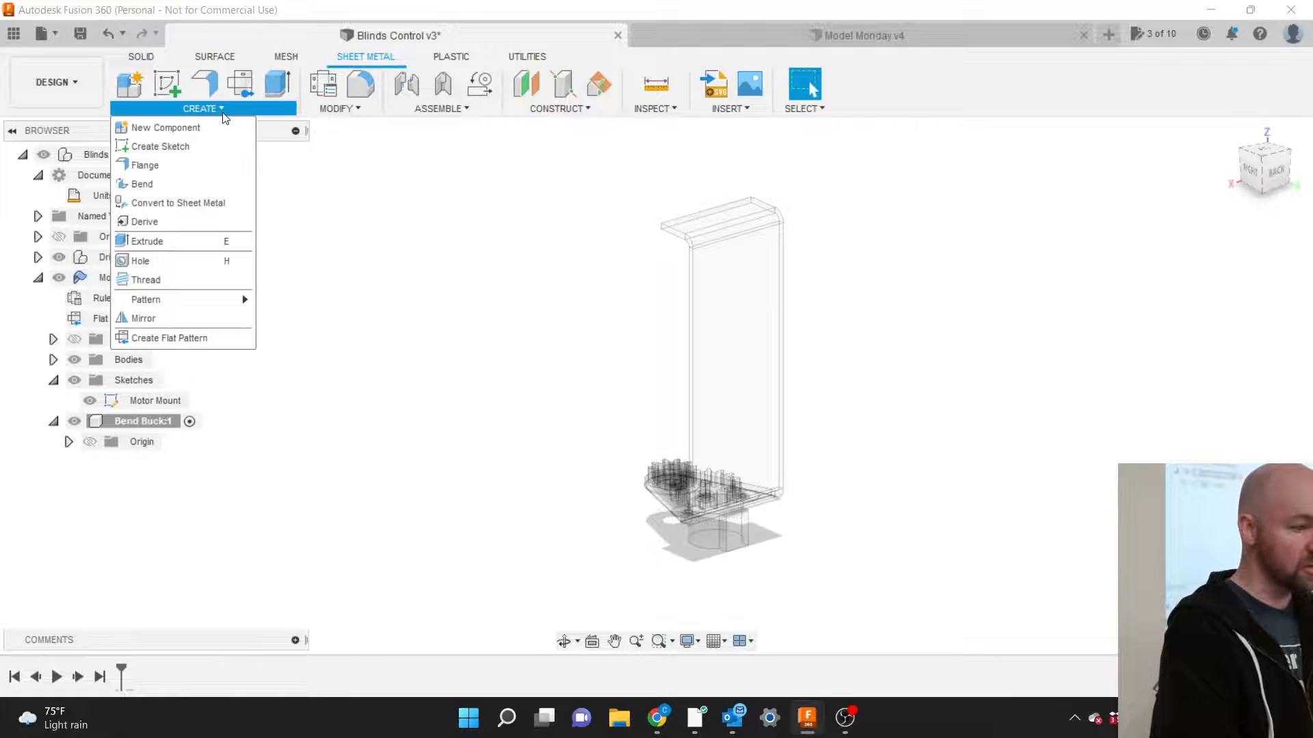
Start a new sketch in Bend Buck on the right-side origin plane.
left_click(178, 142)
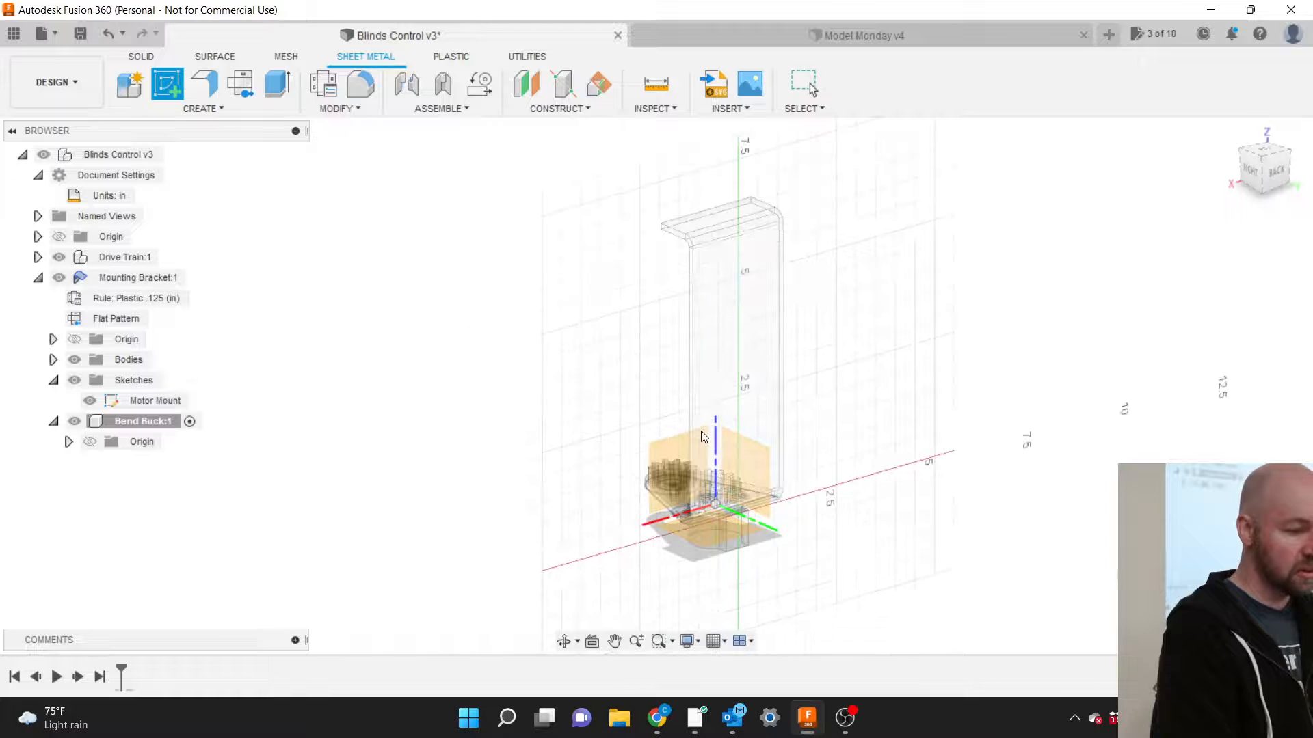
scroll(696, 426, "up", 5)
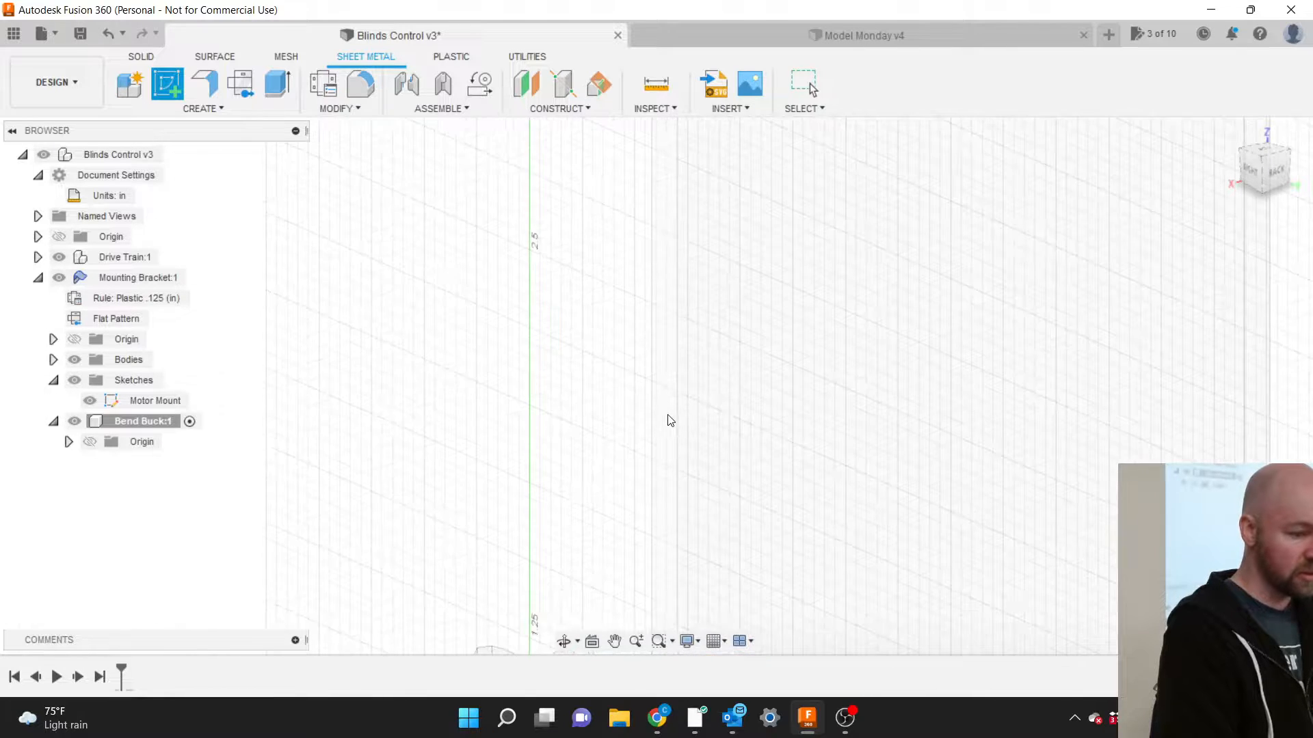
left_click(664, 418)
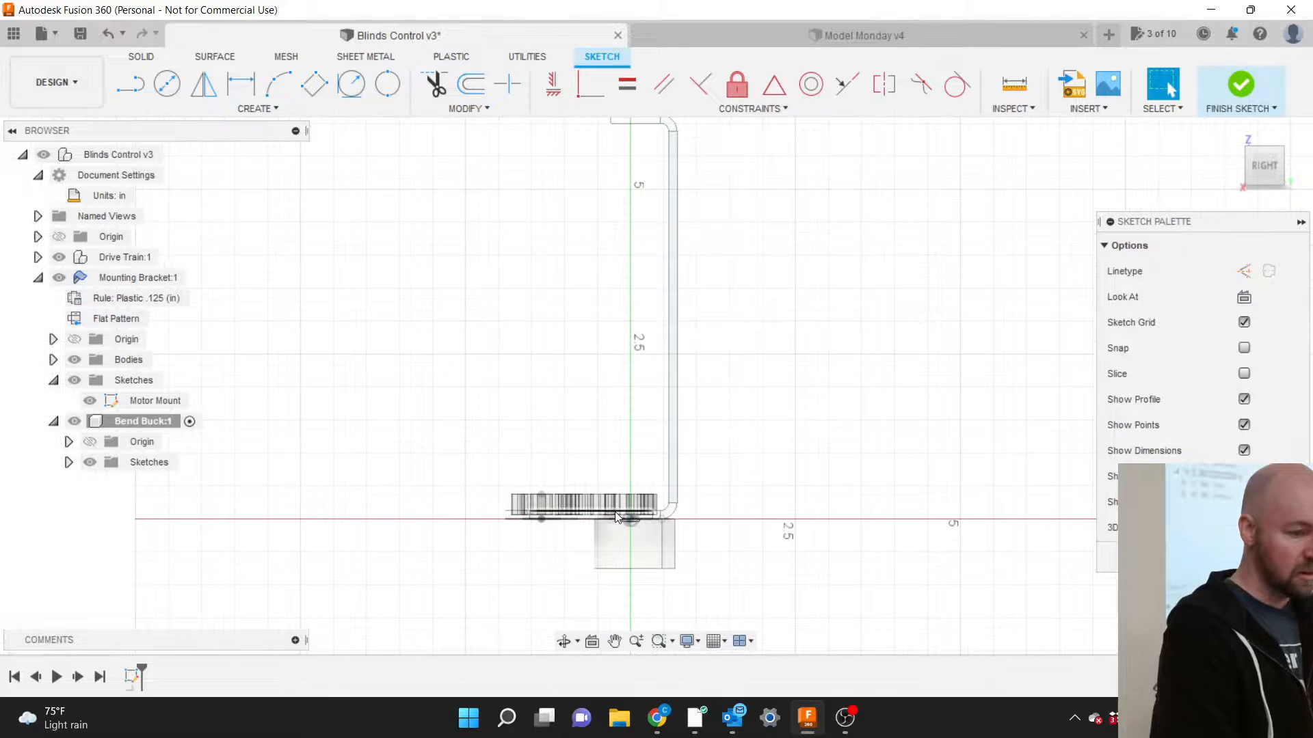
scroll(618, 507, "up", 1)
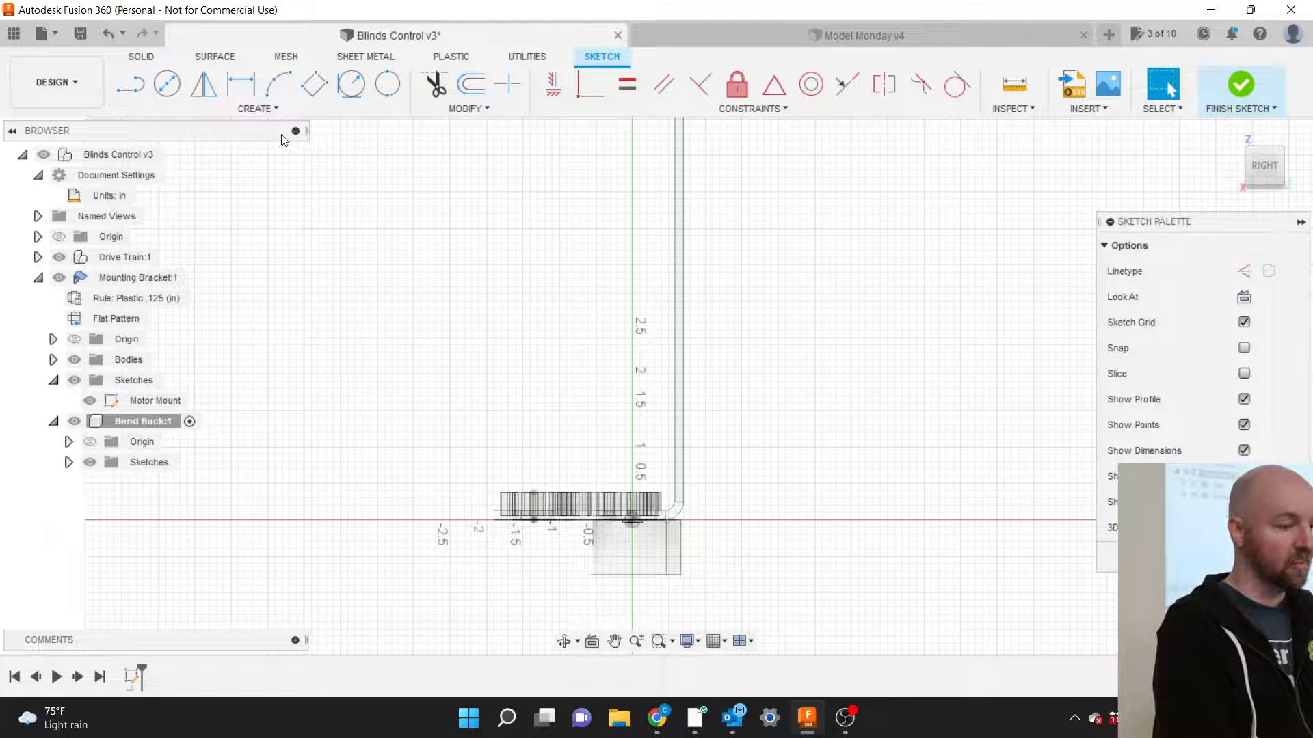
Start the Project command from the sketch Create > Project / Include menu.
left_click(264, 110)
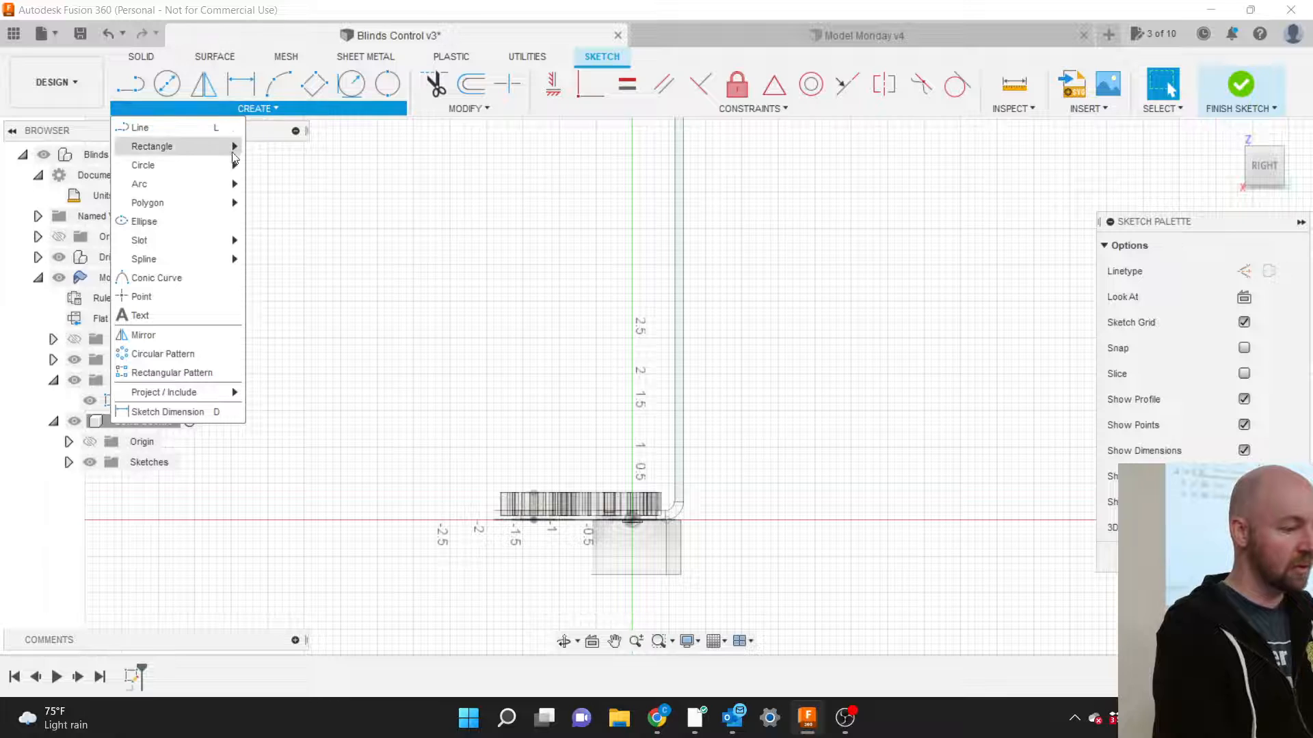
mouse_move(195, 393)
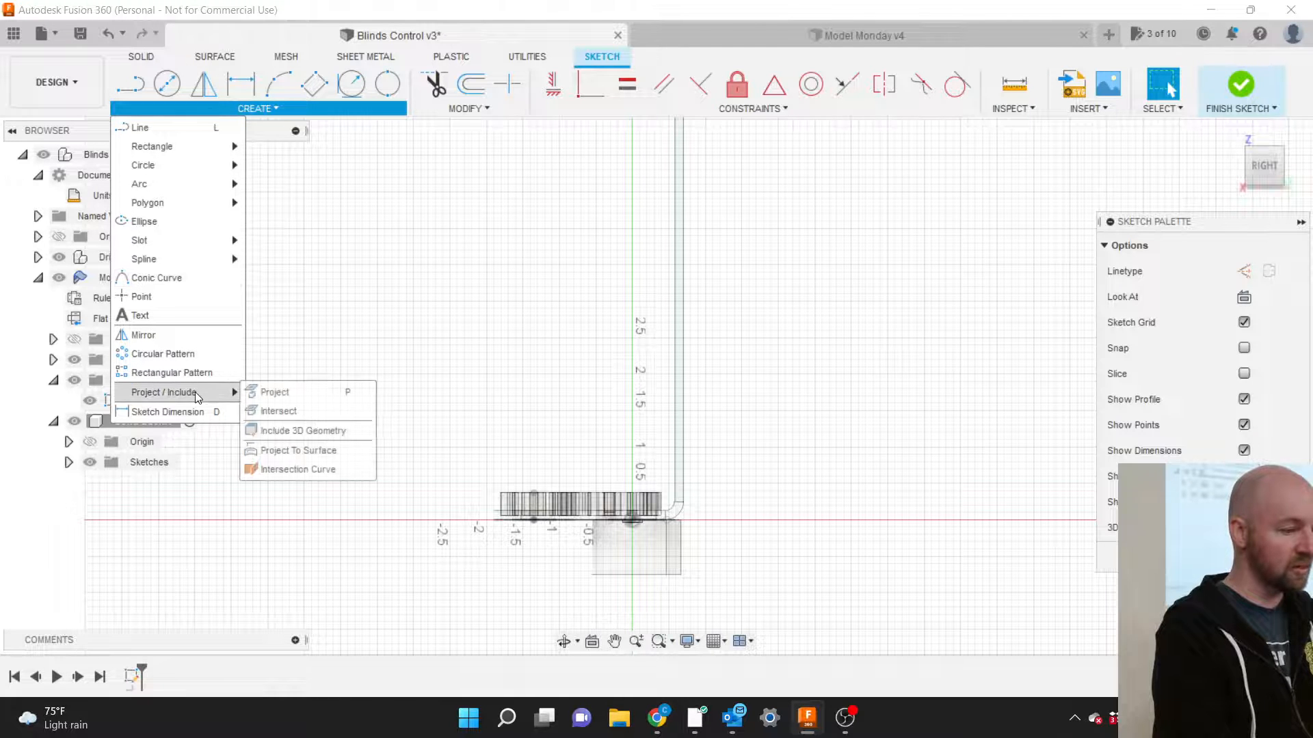
left_click(275, 393)
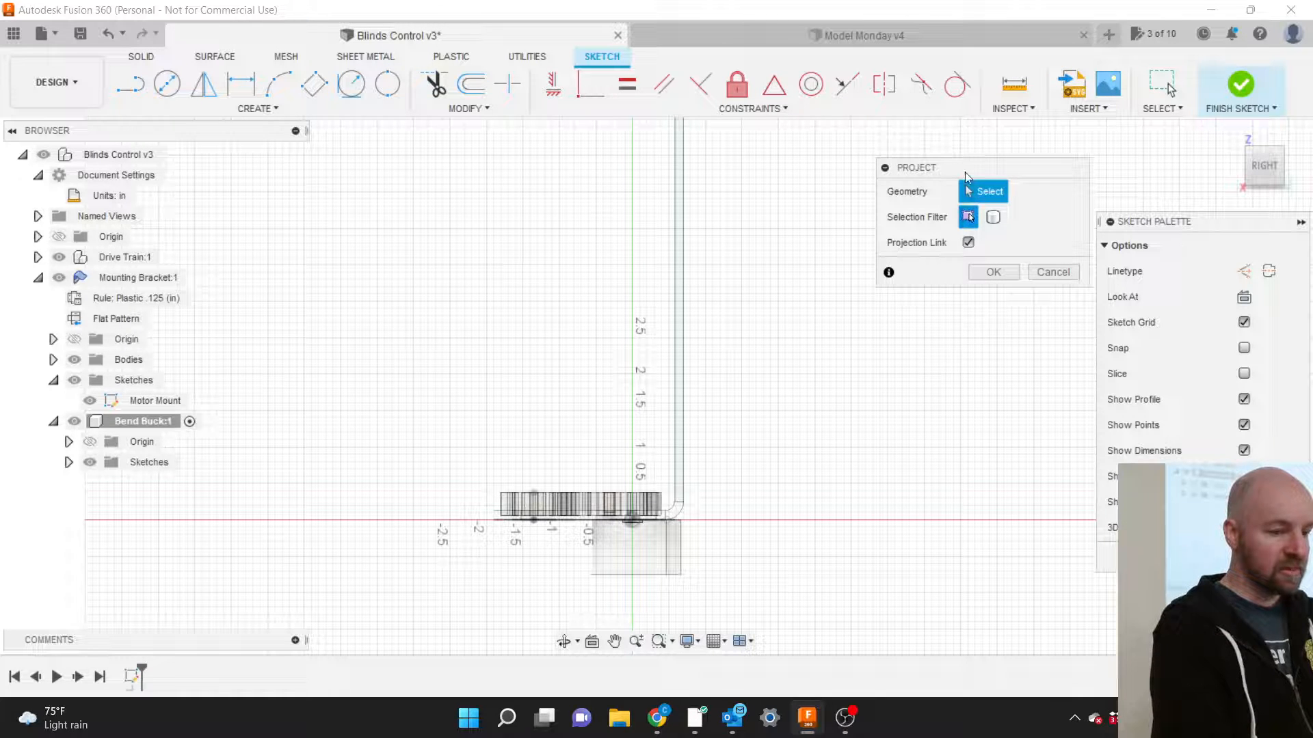
Project the Mounting Bracket's Body1 into the sketch using the Bodies selection filter.
left_click_drag(966, 175, 832, 396)
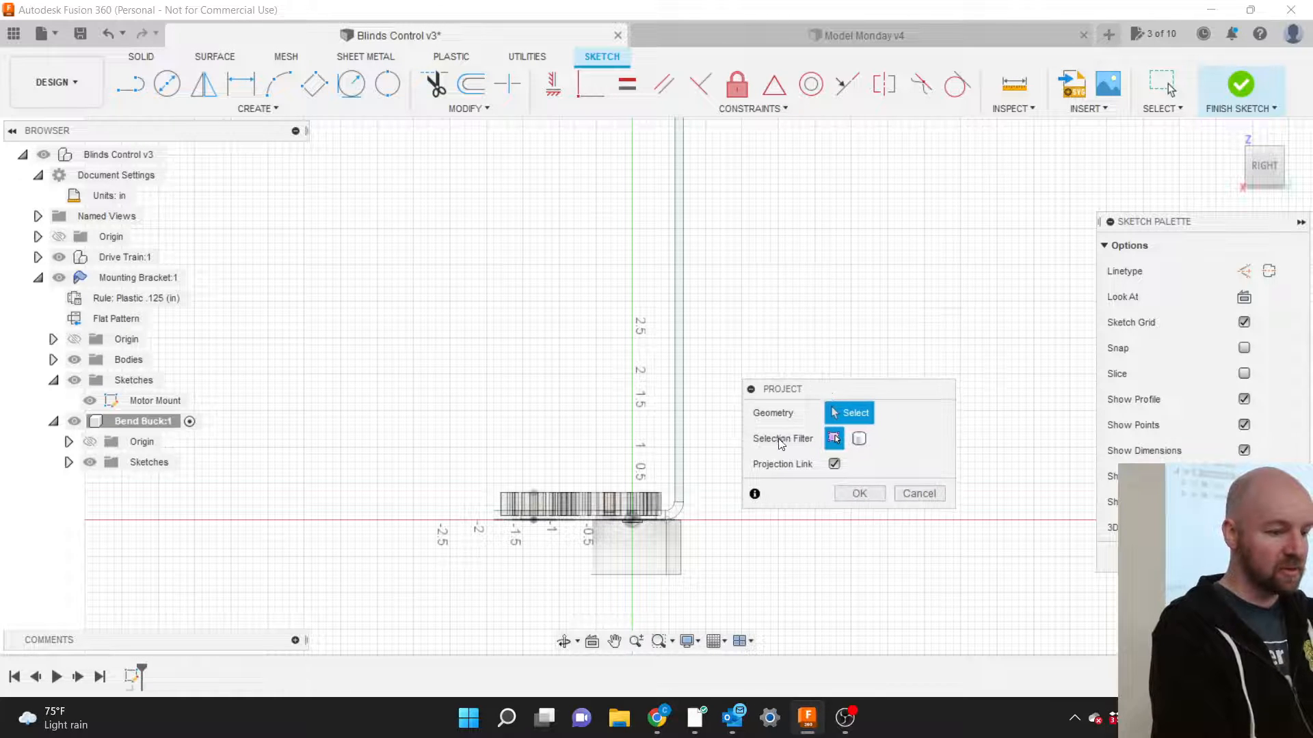
left_click(858, 440)
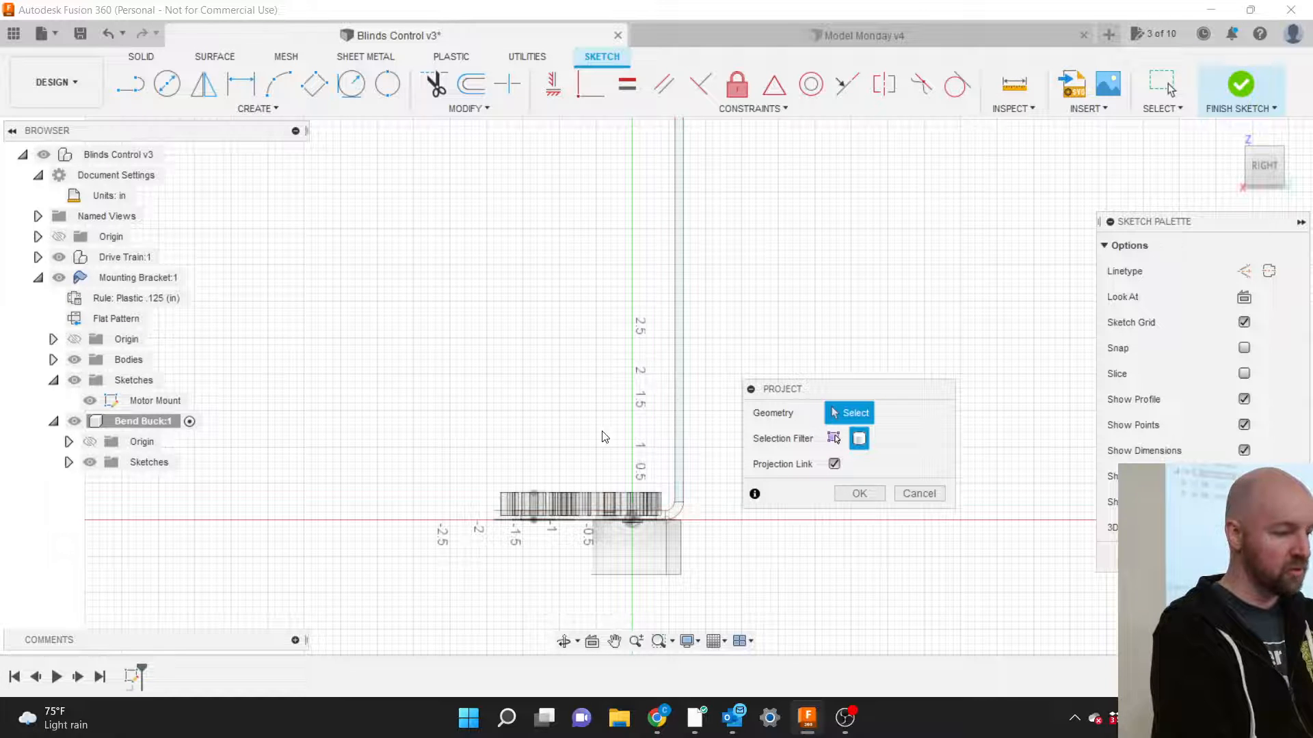
left_click(53, 360)
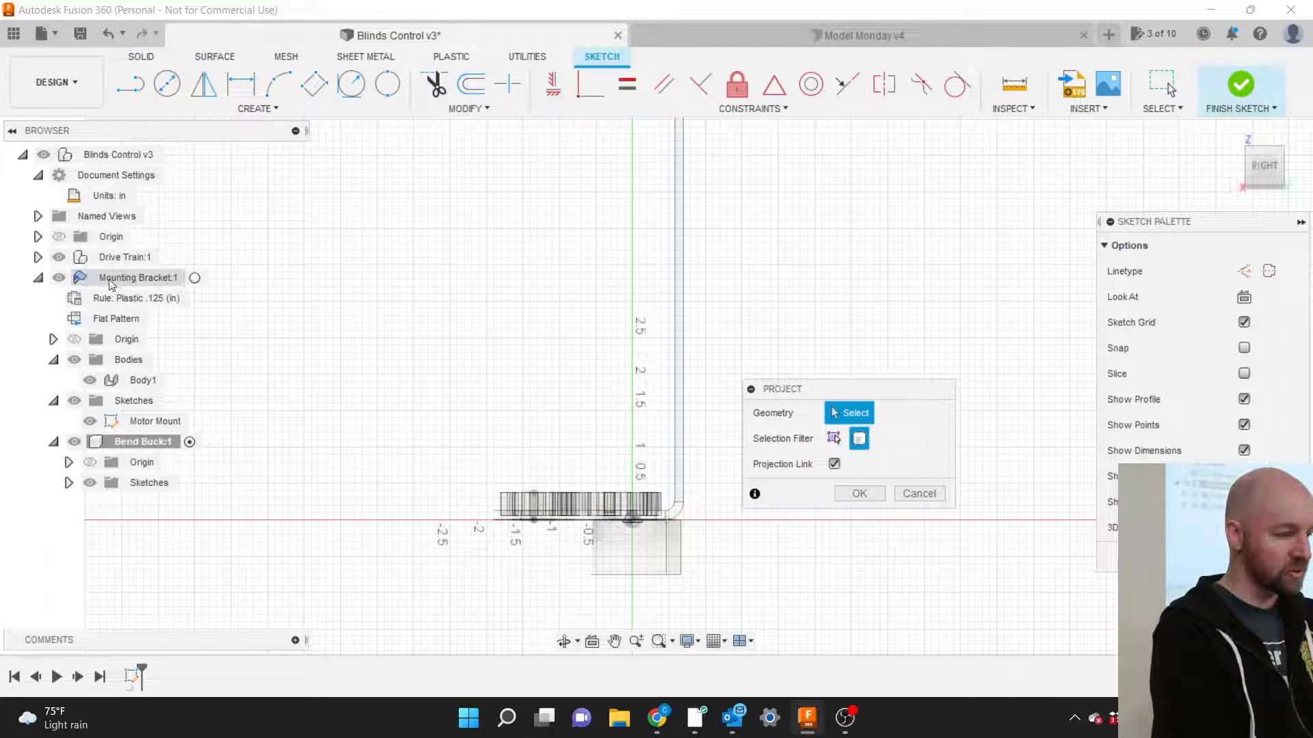
left_click(139, 381)
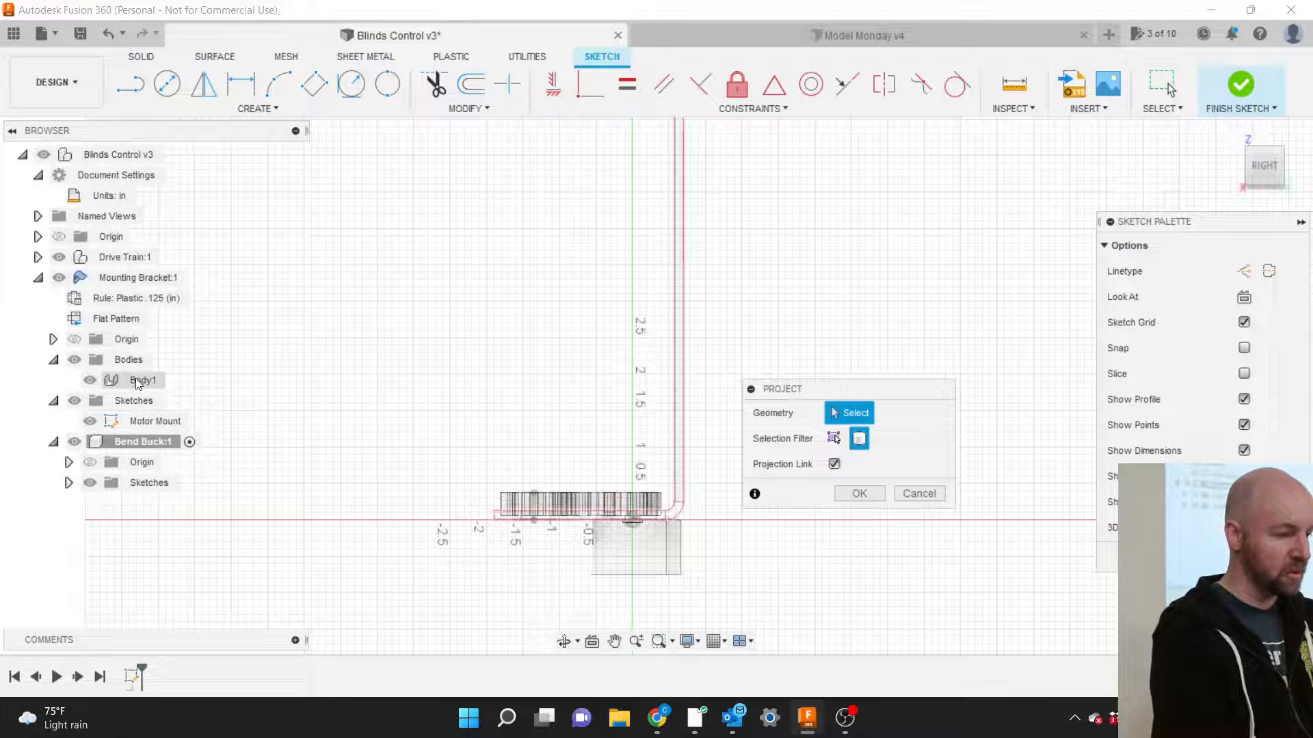
left_click(139, 380)
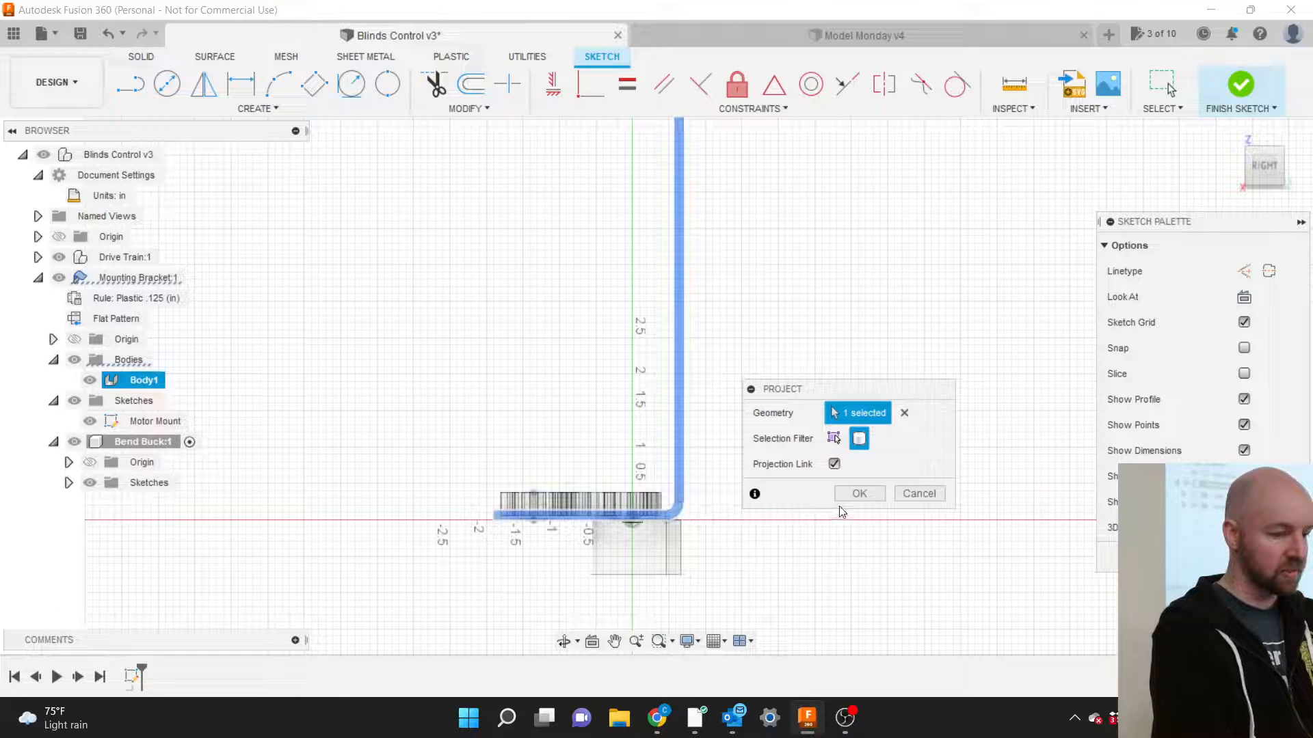
left_click(858, 495)
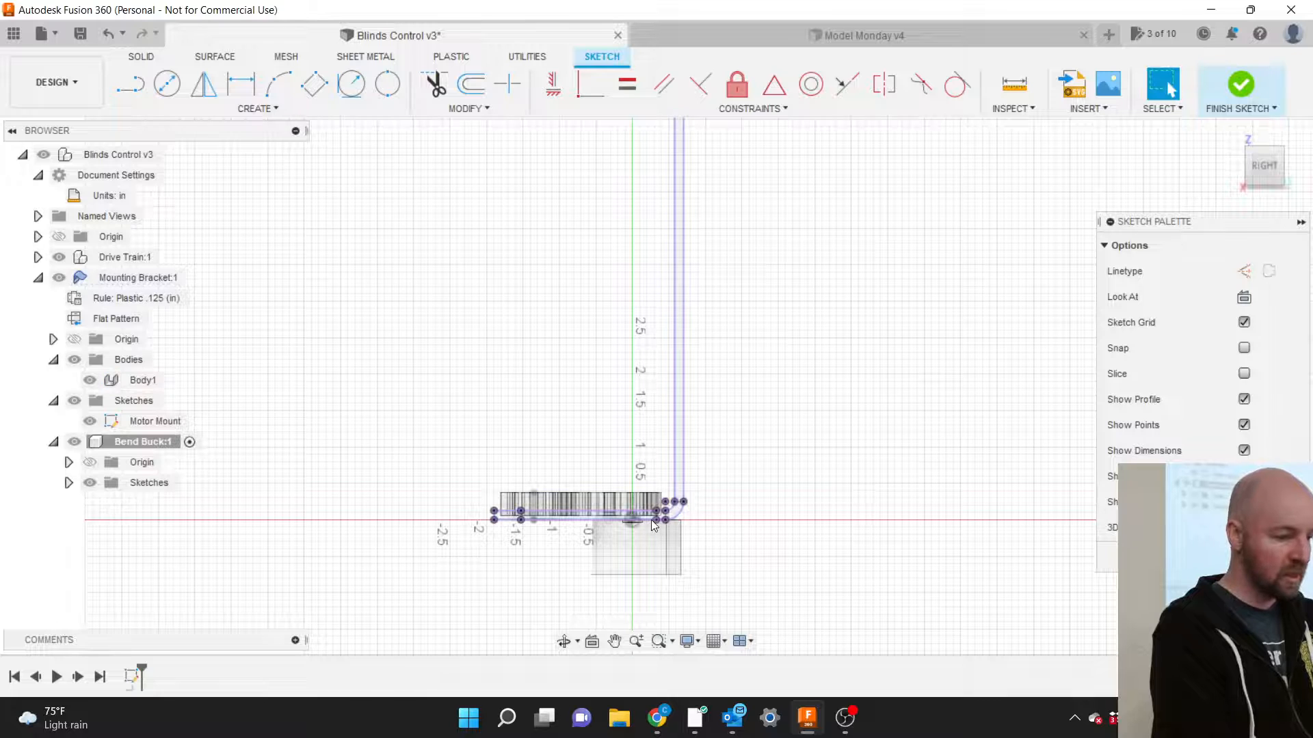
Draw a 2-point rectangle of about 3.327 by 2.465 in around the projected bracket bend, then finish the sketch.
scroll(650, 520, "up", 5)
scroll(865, 520, "down", 2)
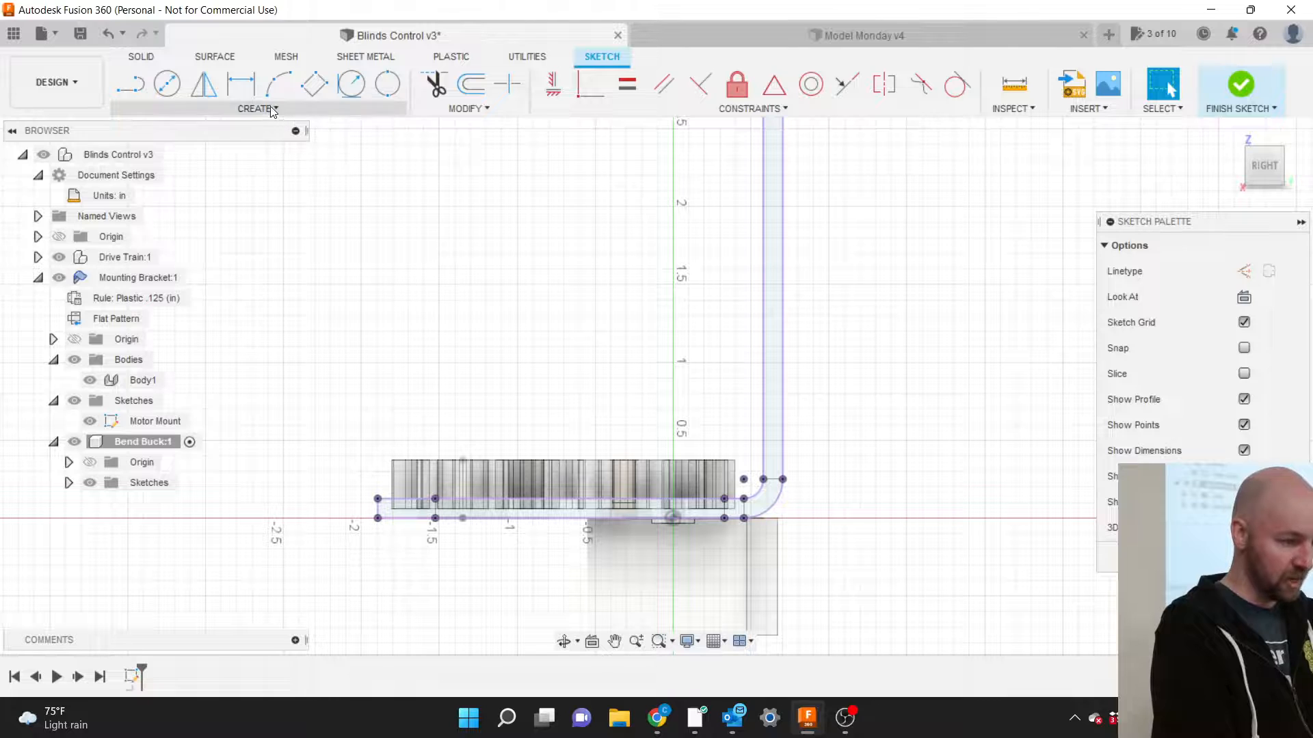
left_click(241, 110)
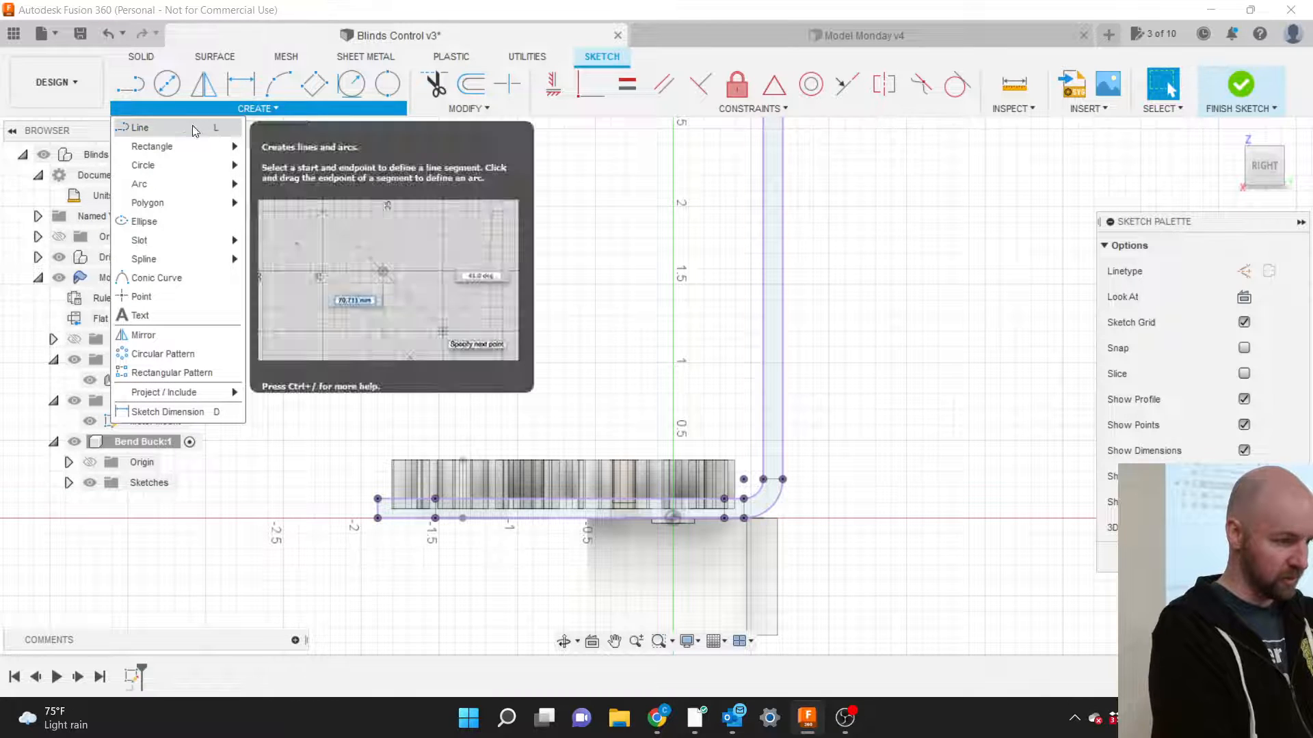
mouse_move(179, 145)
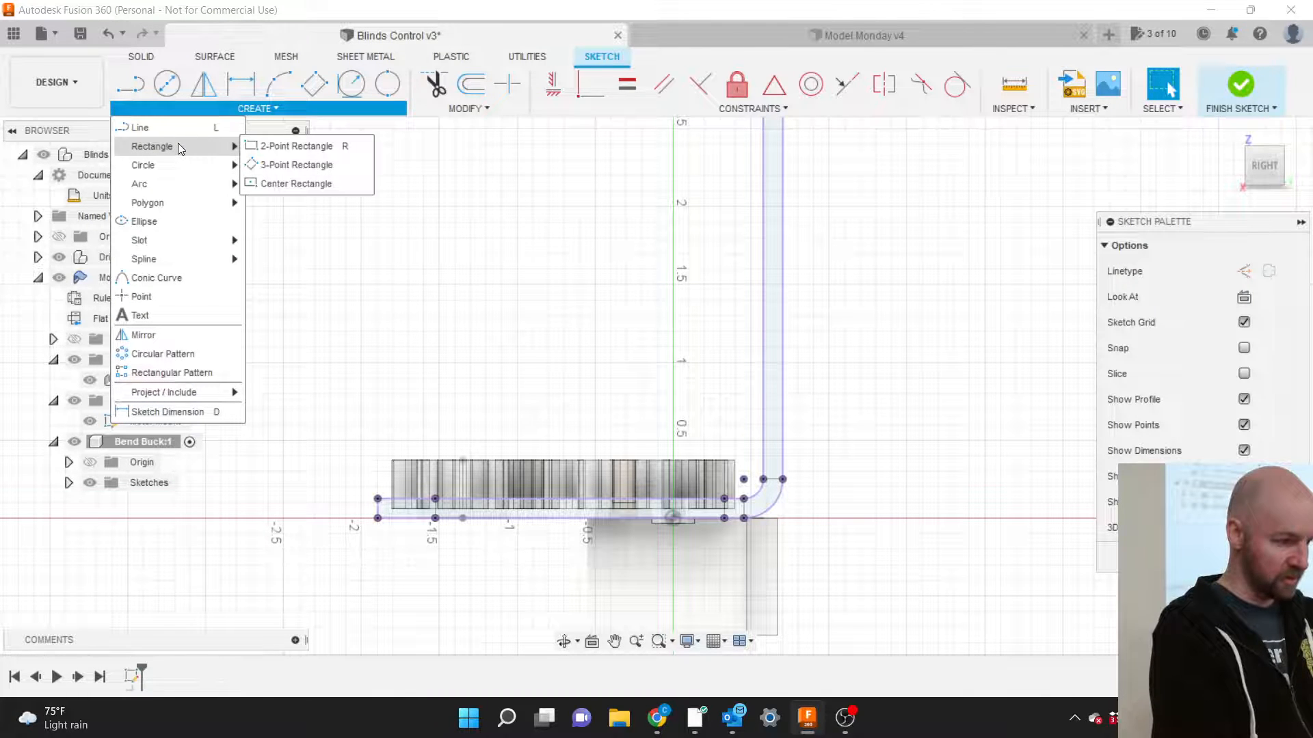
left_click(271, 152)
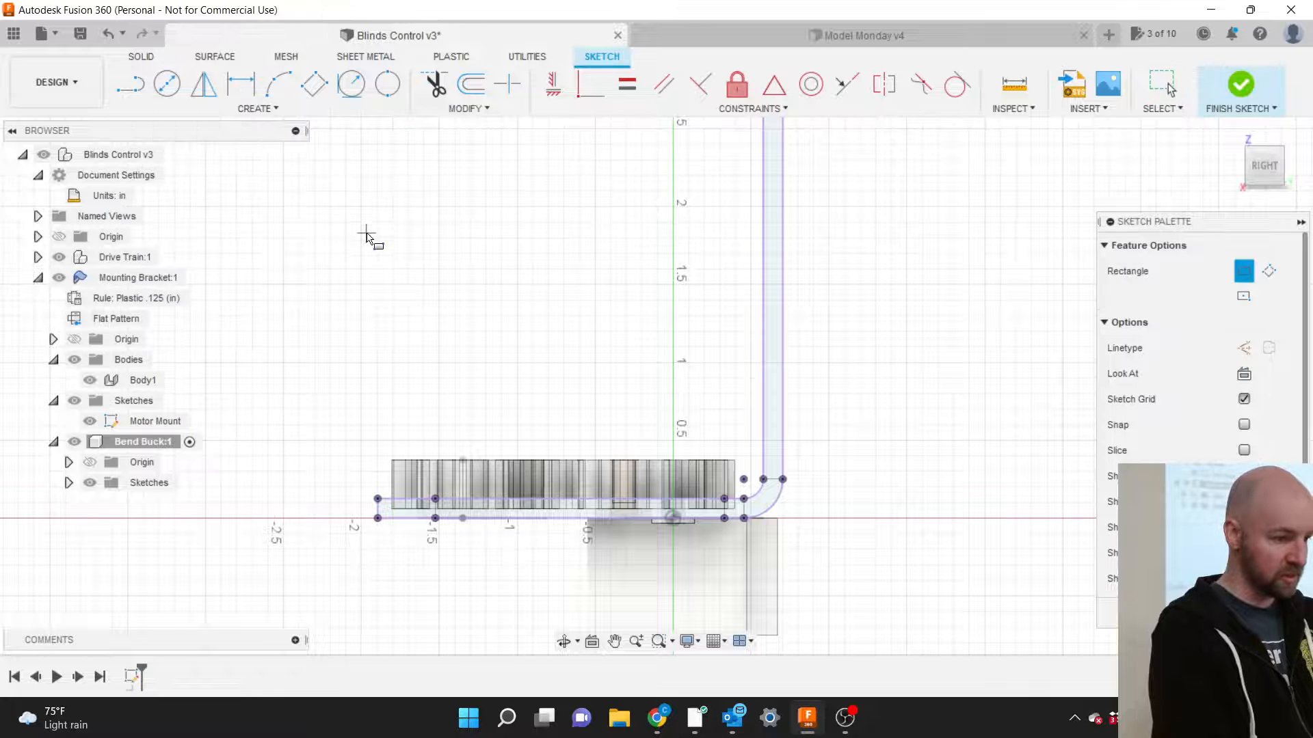
scroll(371, 231, "down", 1)
scroll(370, 231, "down", 1)
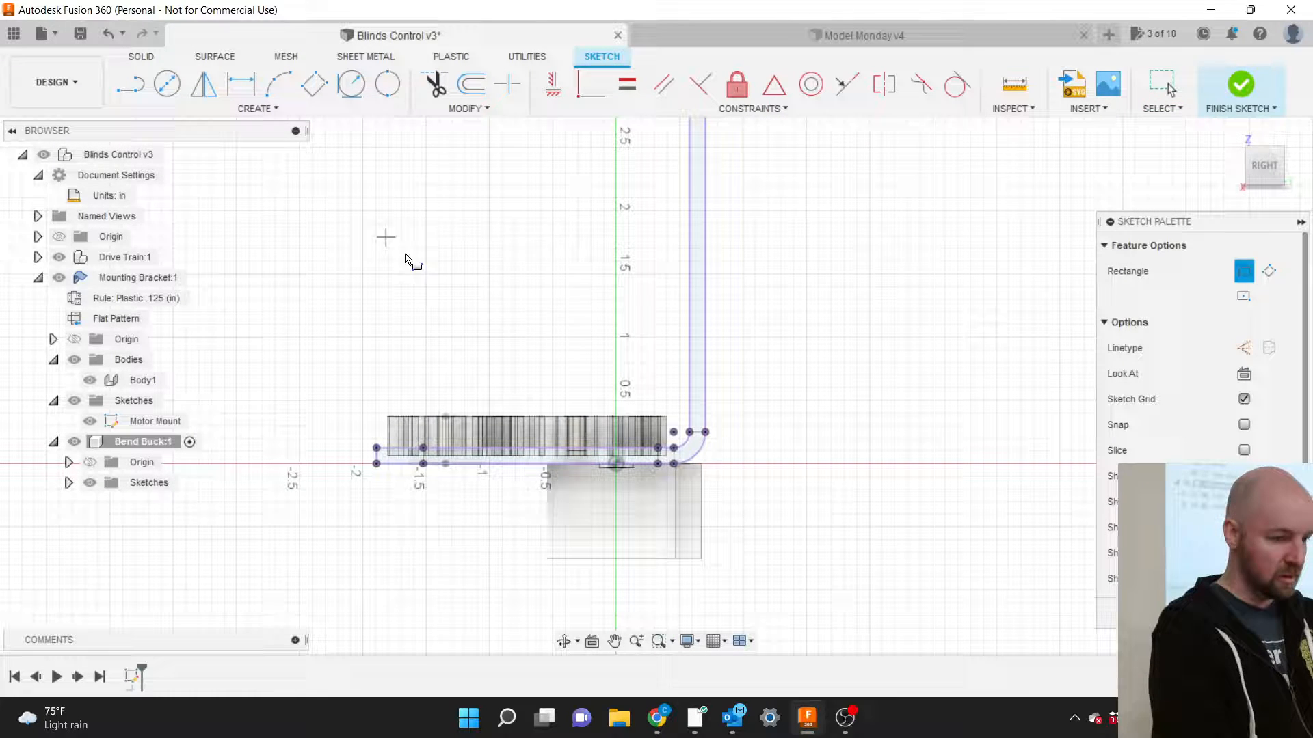
left_click(797, 586)
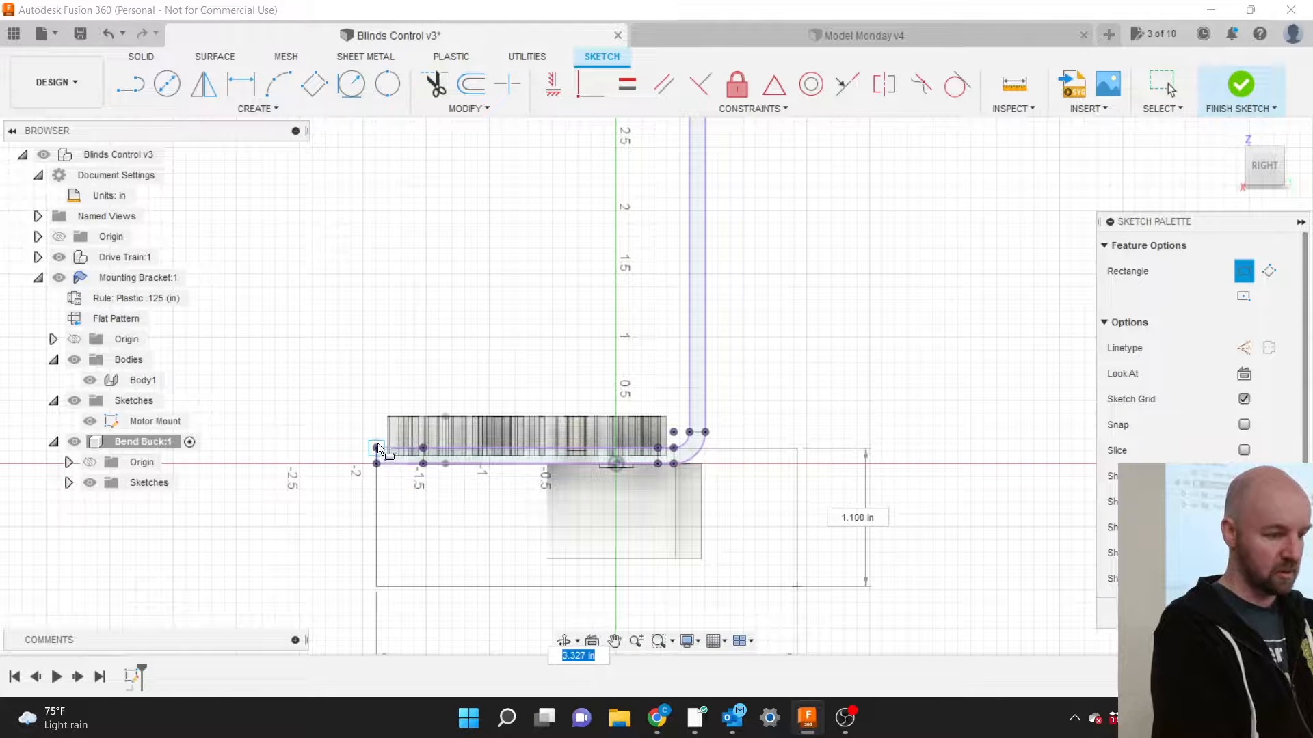
left_click(372, 279)
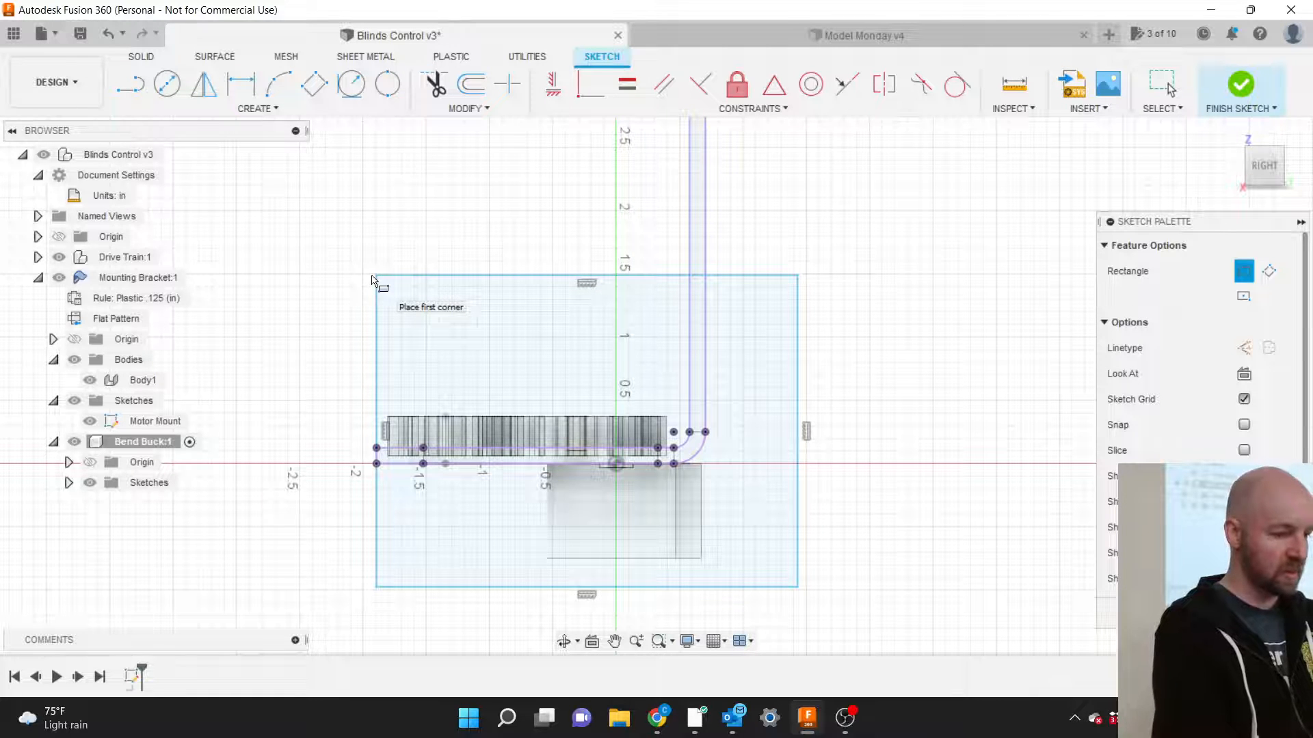
left_click(1238, 93)
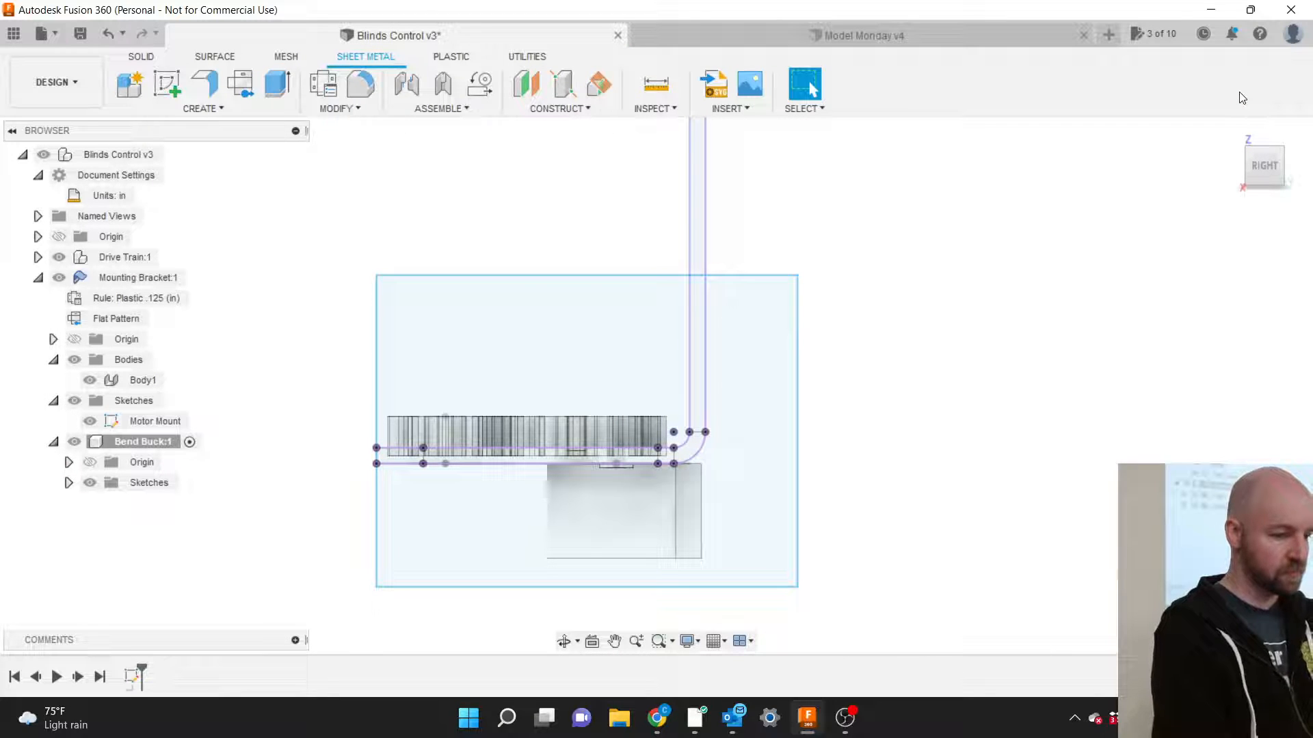
Rename Sketch1 under Bend Buck to 'Bending Form'.
left_click(757, 410)
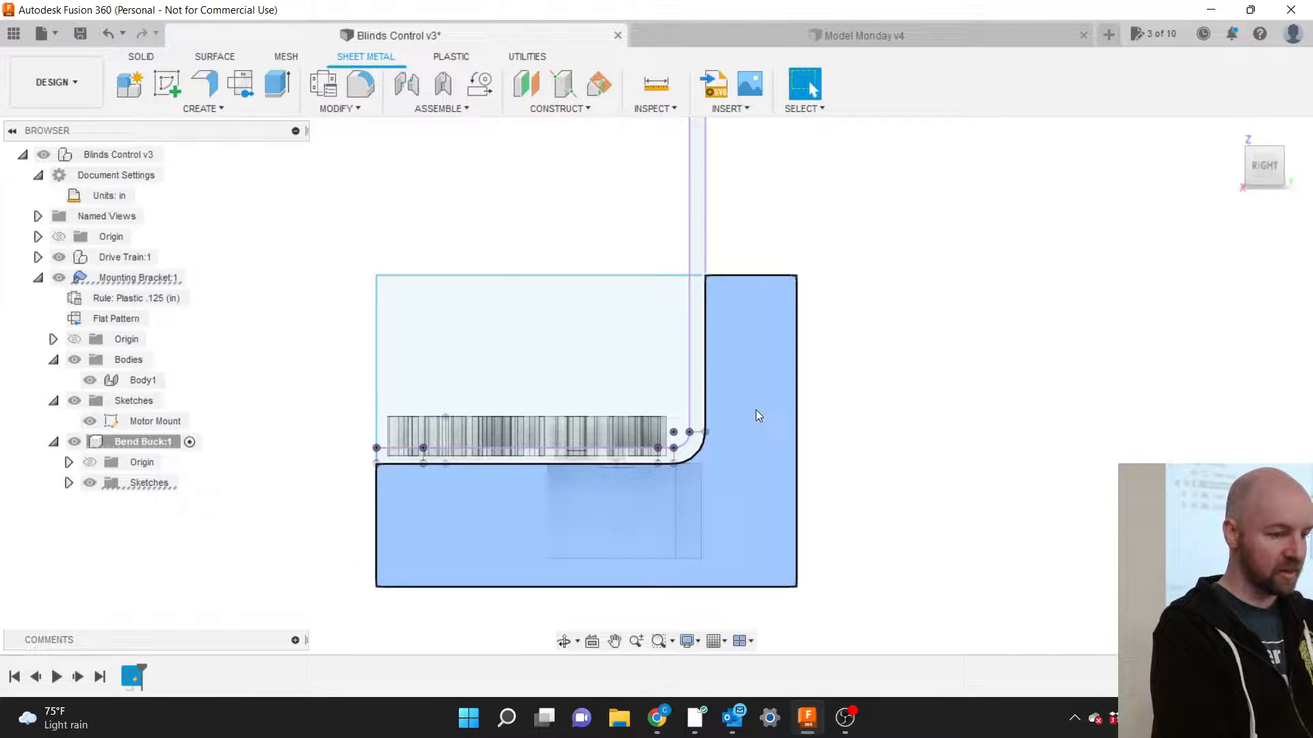
left_click(647, 364)
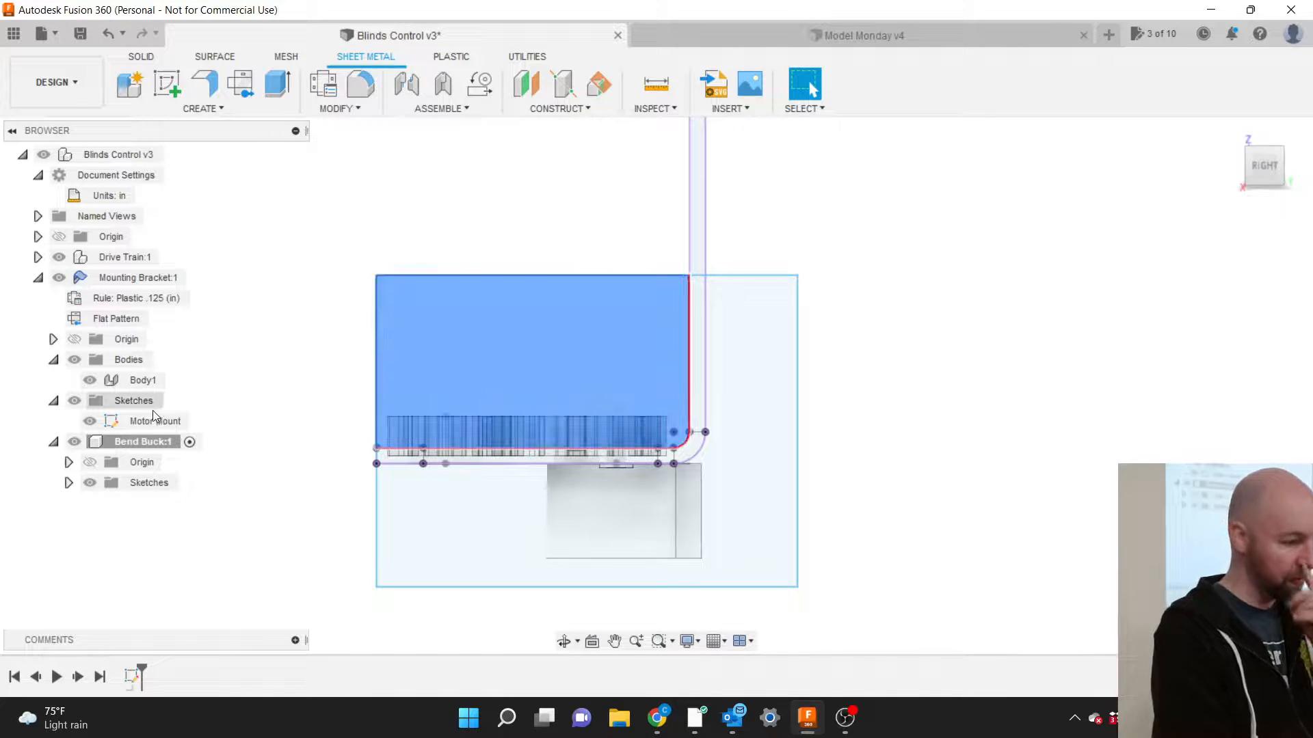
left_click(69, 483)
left_click(157, 506)
left_click(157, 510)
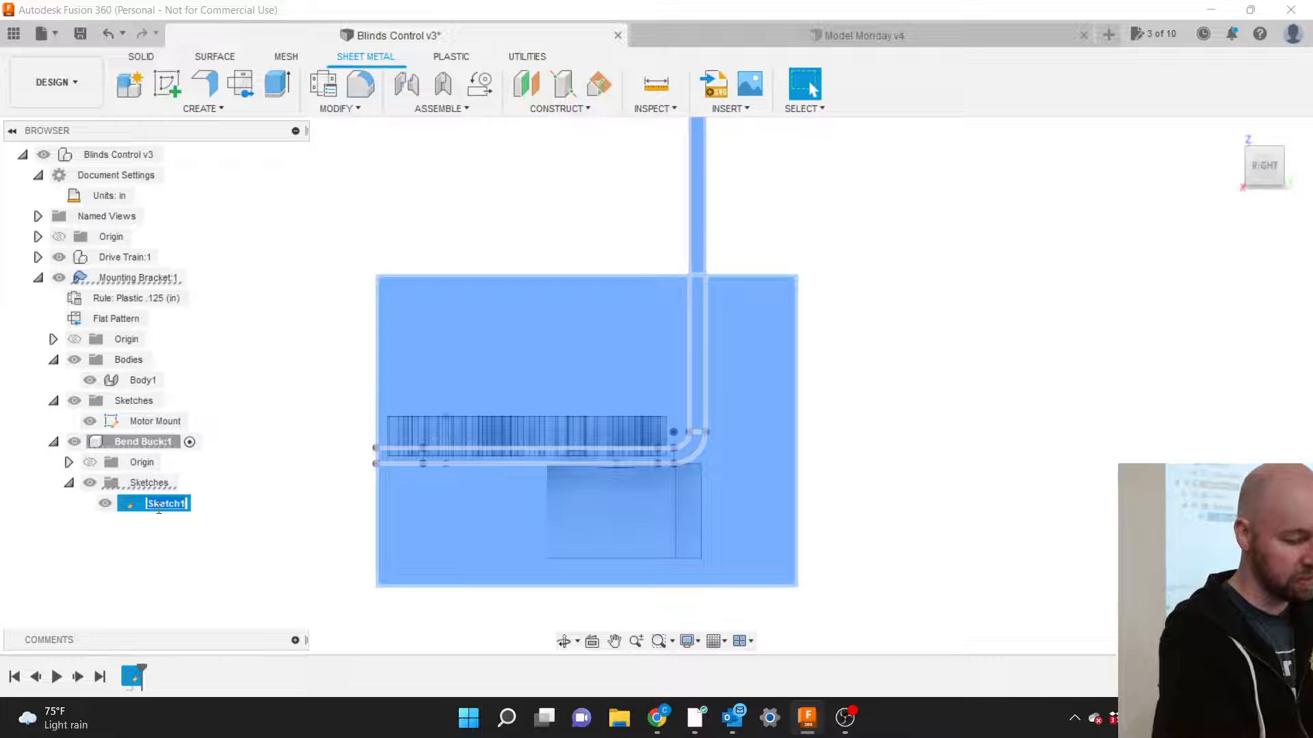
type("Bending Form")
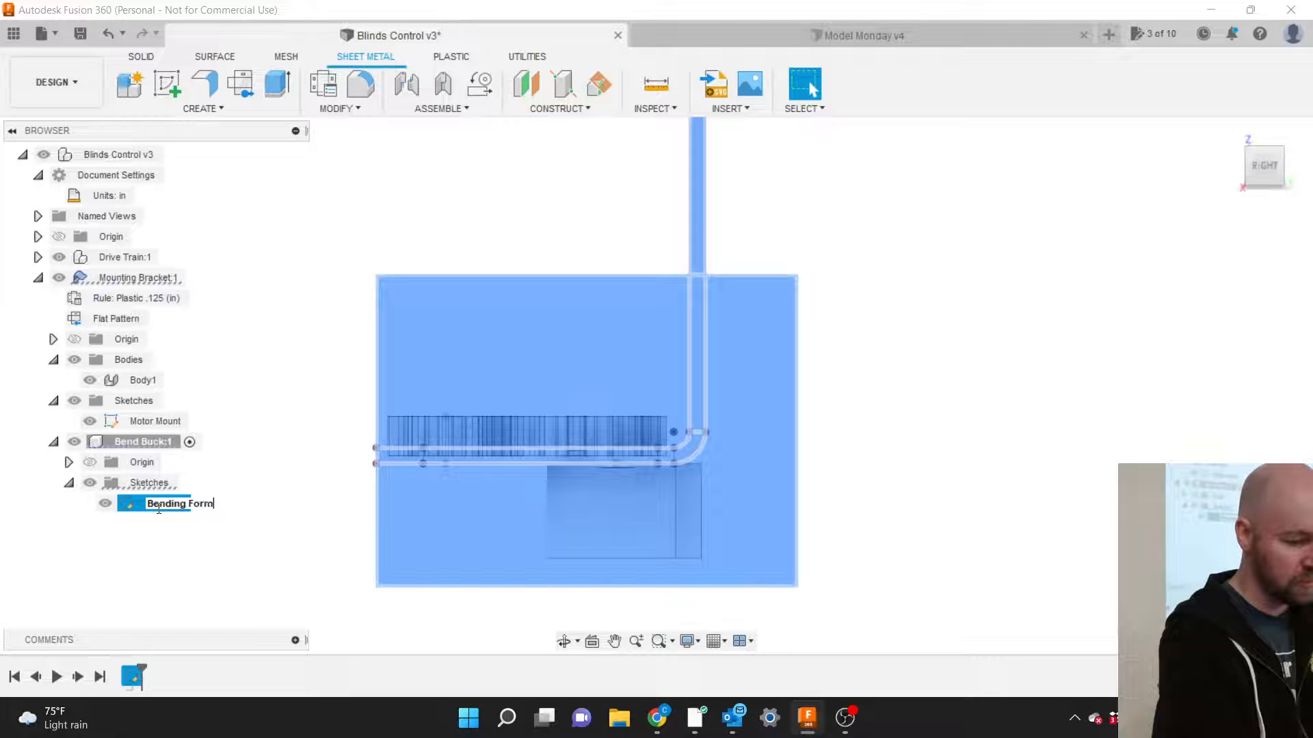
key("Return")
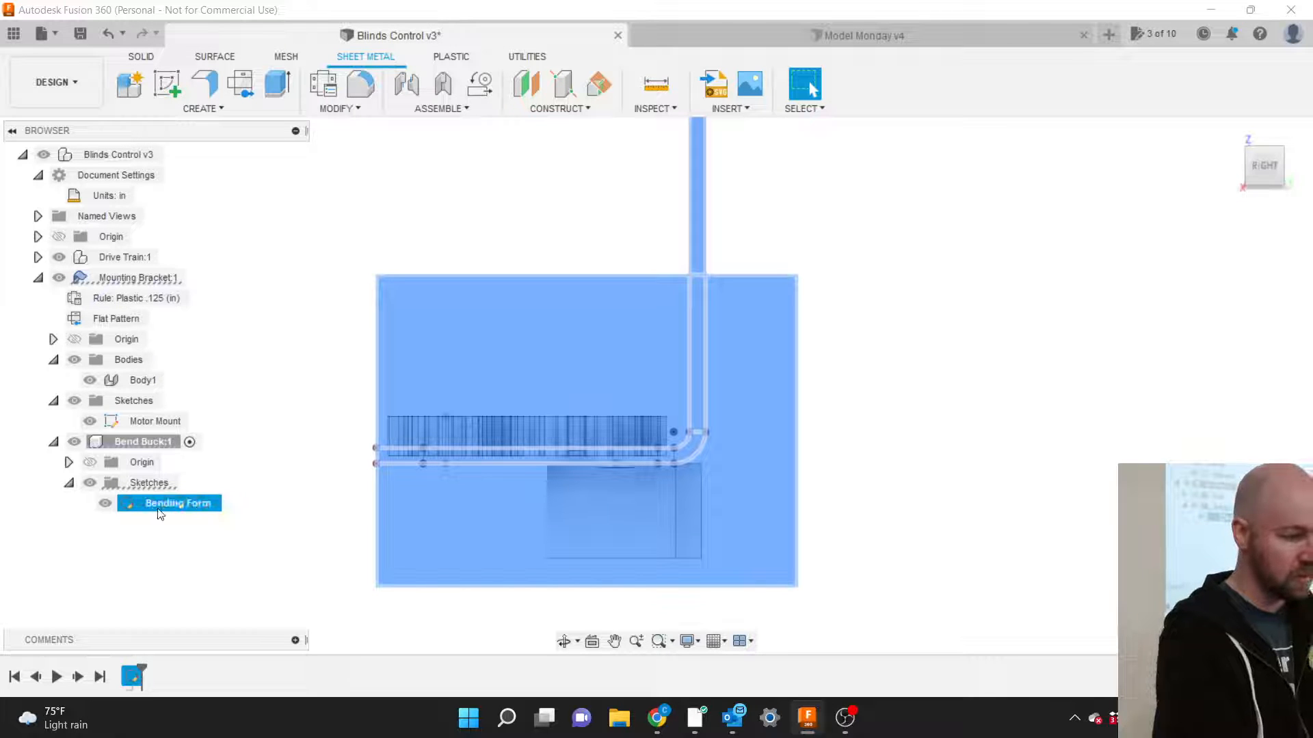
left_click(286, 492)
Start an extrude and select both the upper rectangle and lower surrounding Bending Form profiles.
key("e")
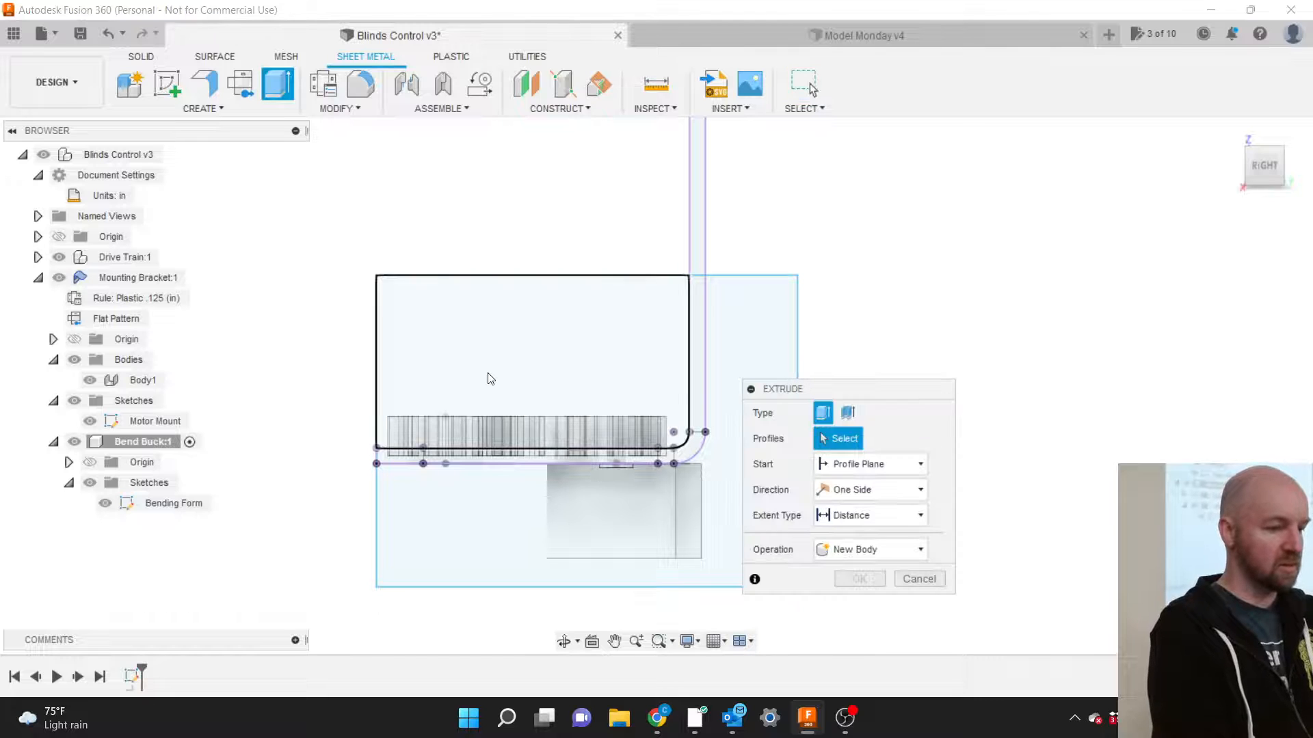
left_click_drag(830, 395, 962, 362)
left_click(631, 320)
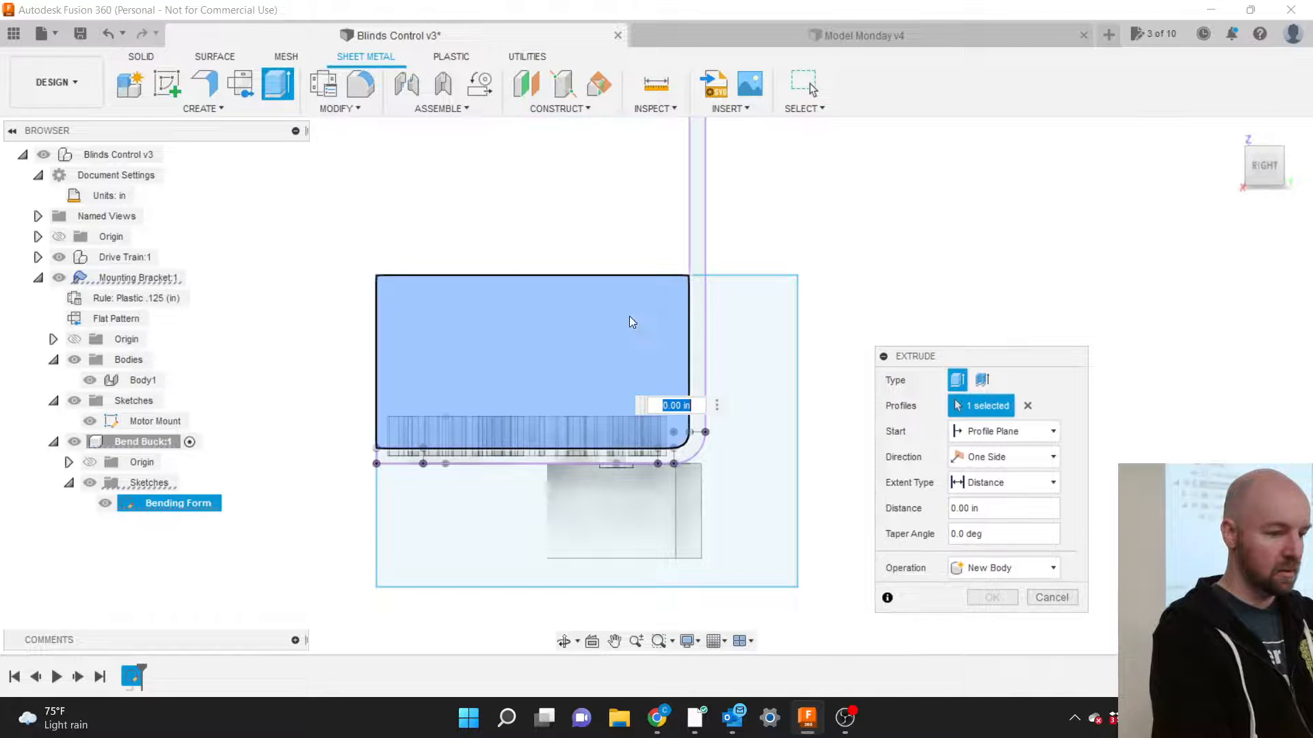
left_click(741, 358)
left_click_drag(1268, 168, 1182, 178)
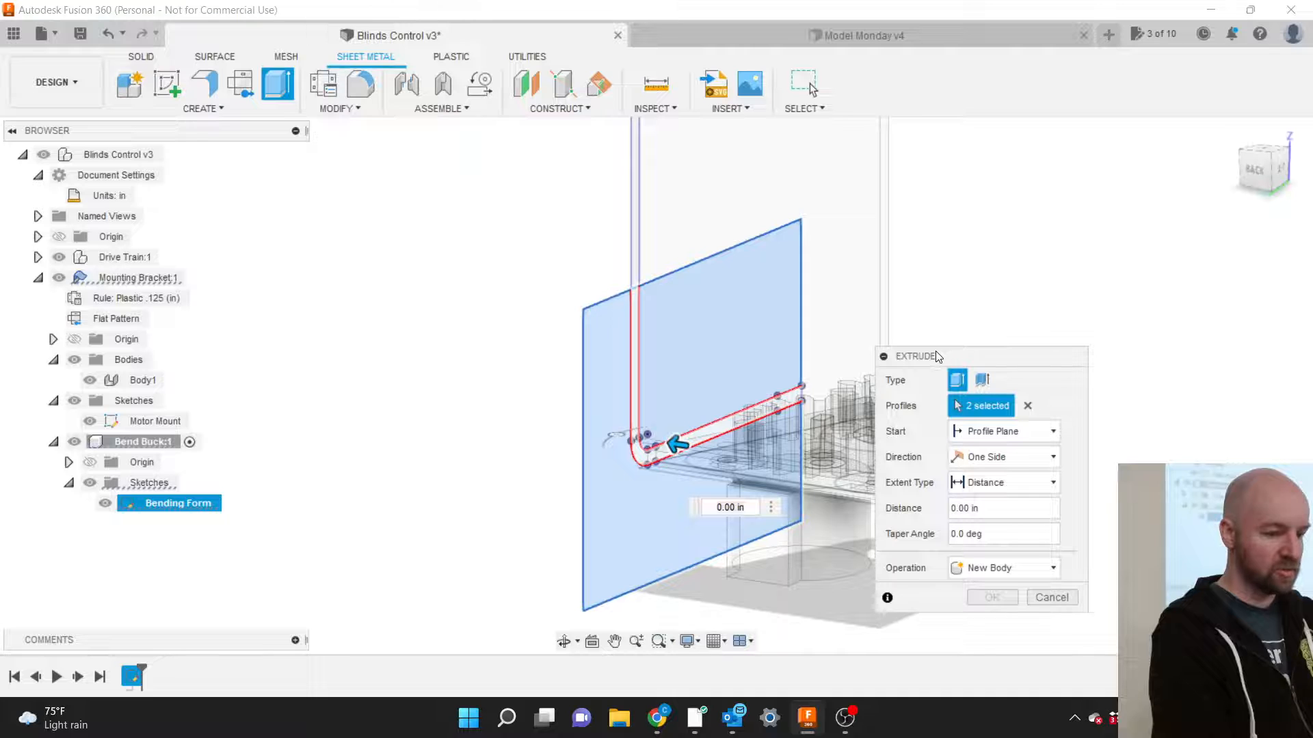
left_click_drag(950, 350, 1052, 328)
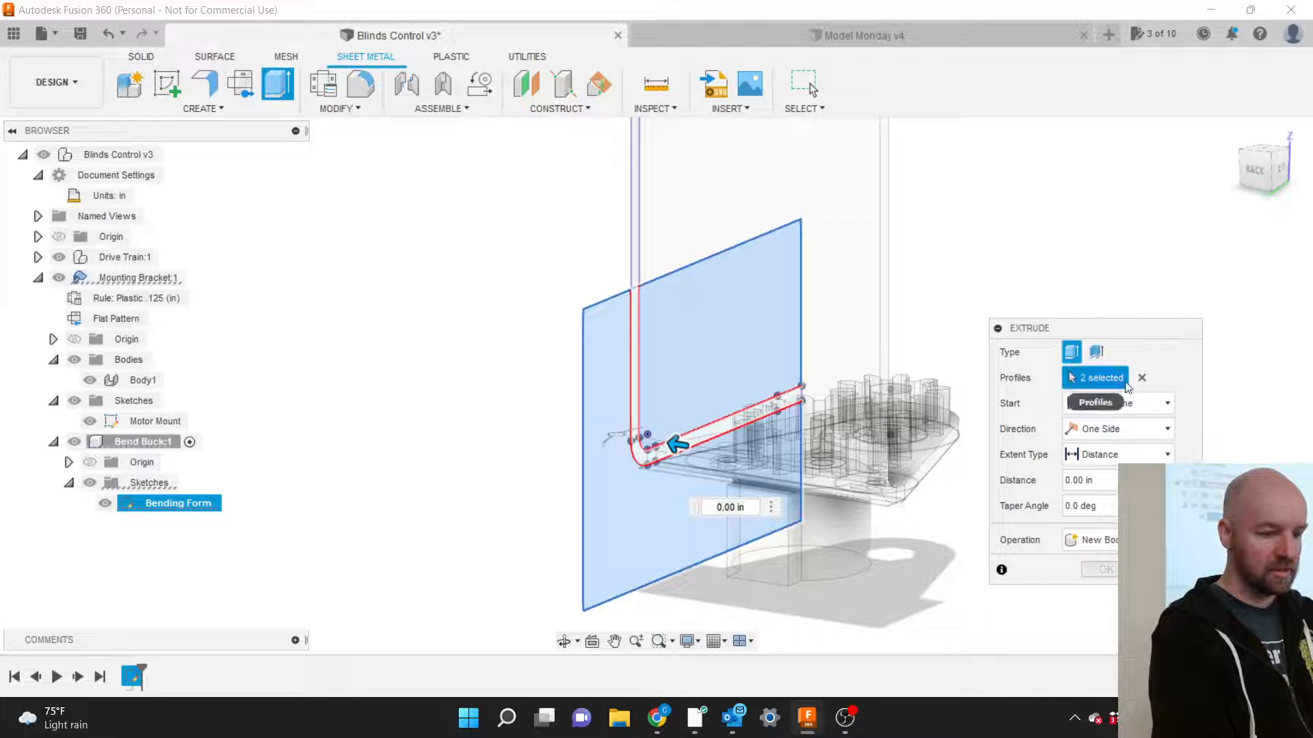
Set the extrude extent to To Object, with the bracket body as the limit.
left_click(1119, 431)
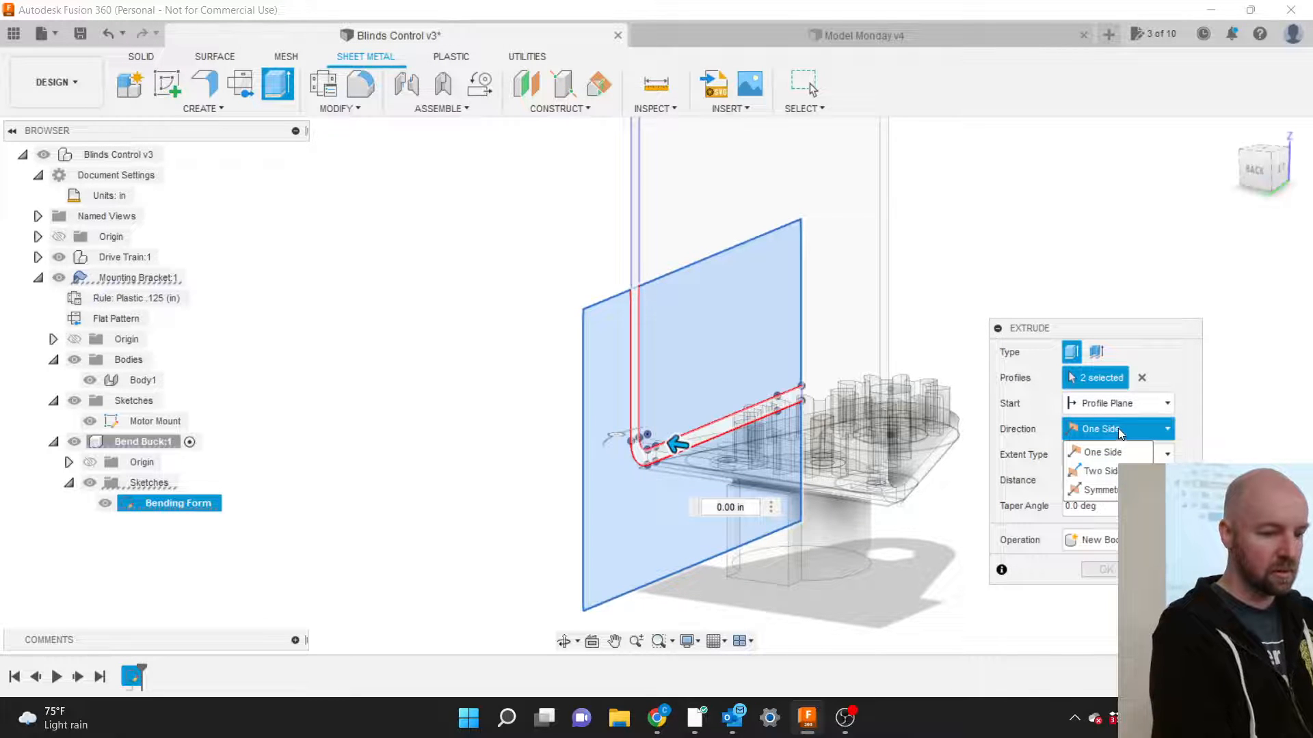
left_click(1115, 400)
left_click(1189, 377)
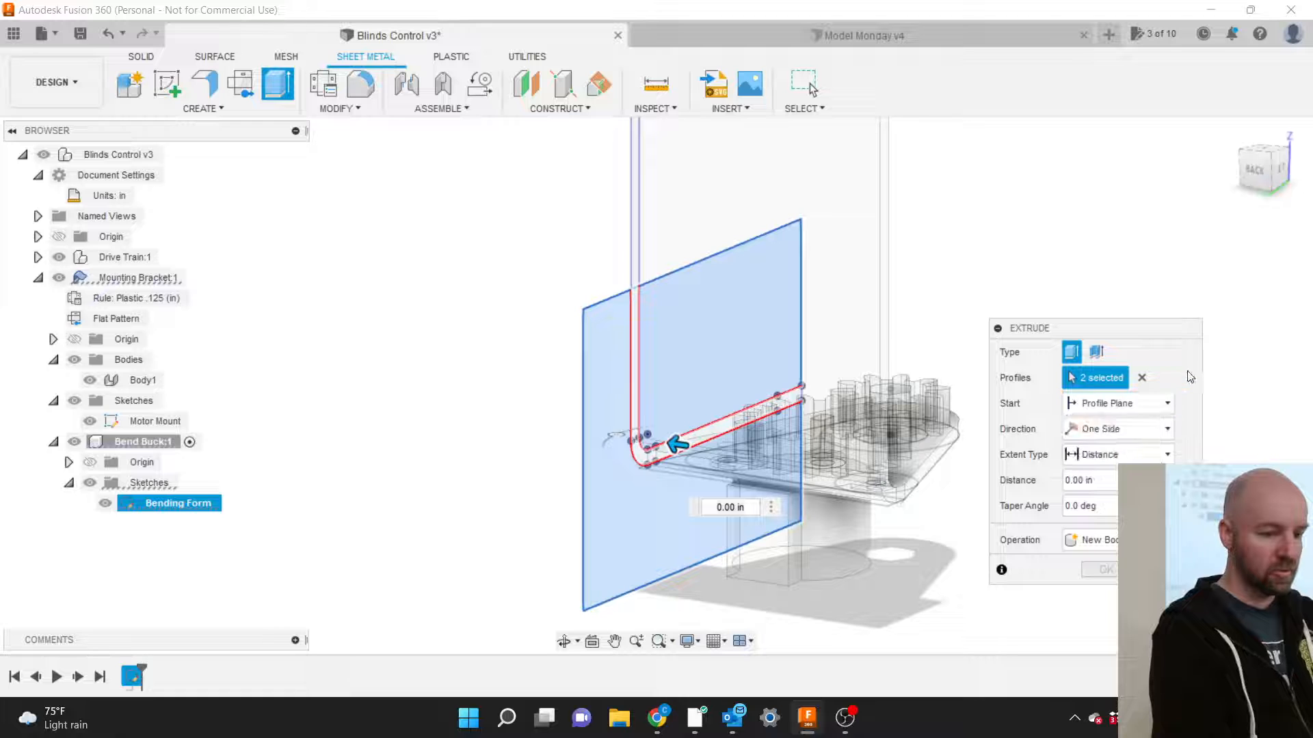
left_click(1121, 453)
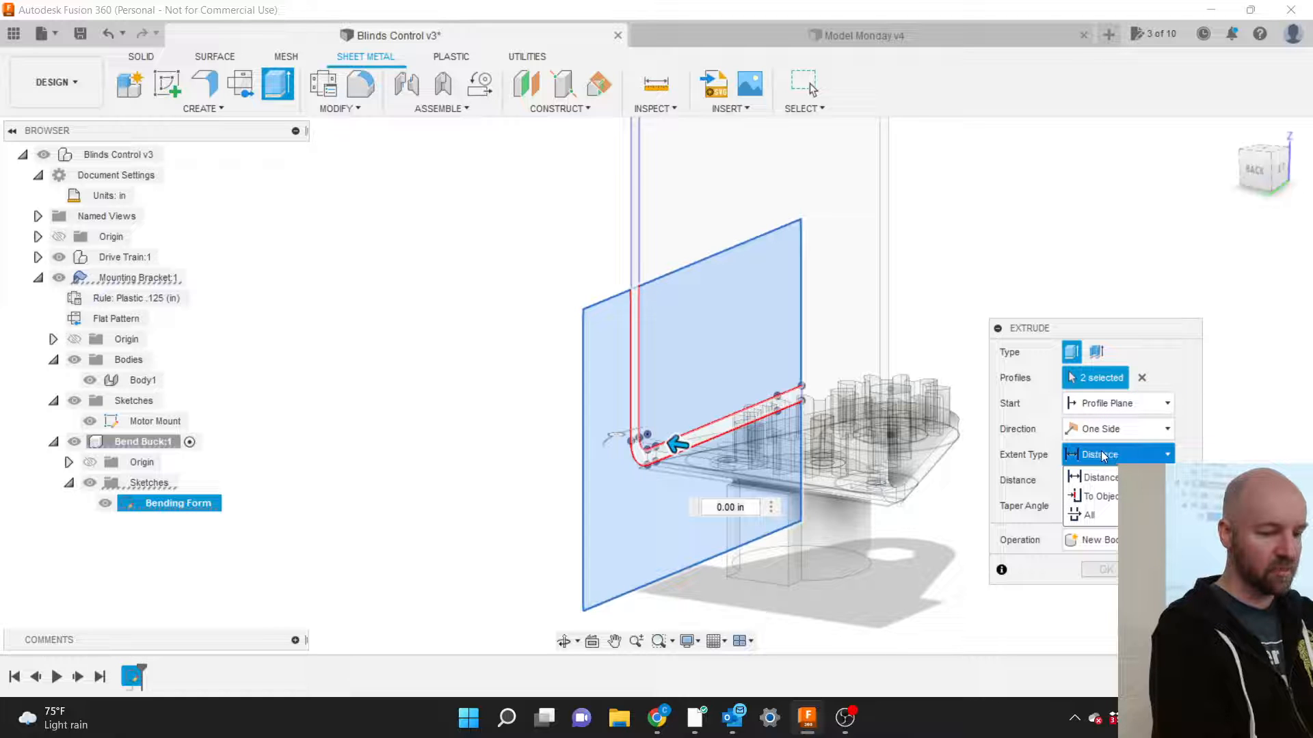
left_click(1107, 498)
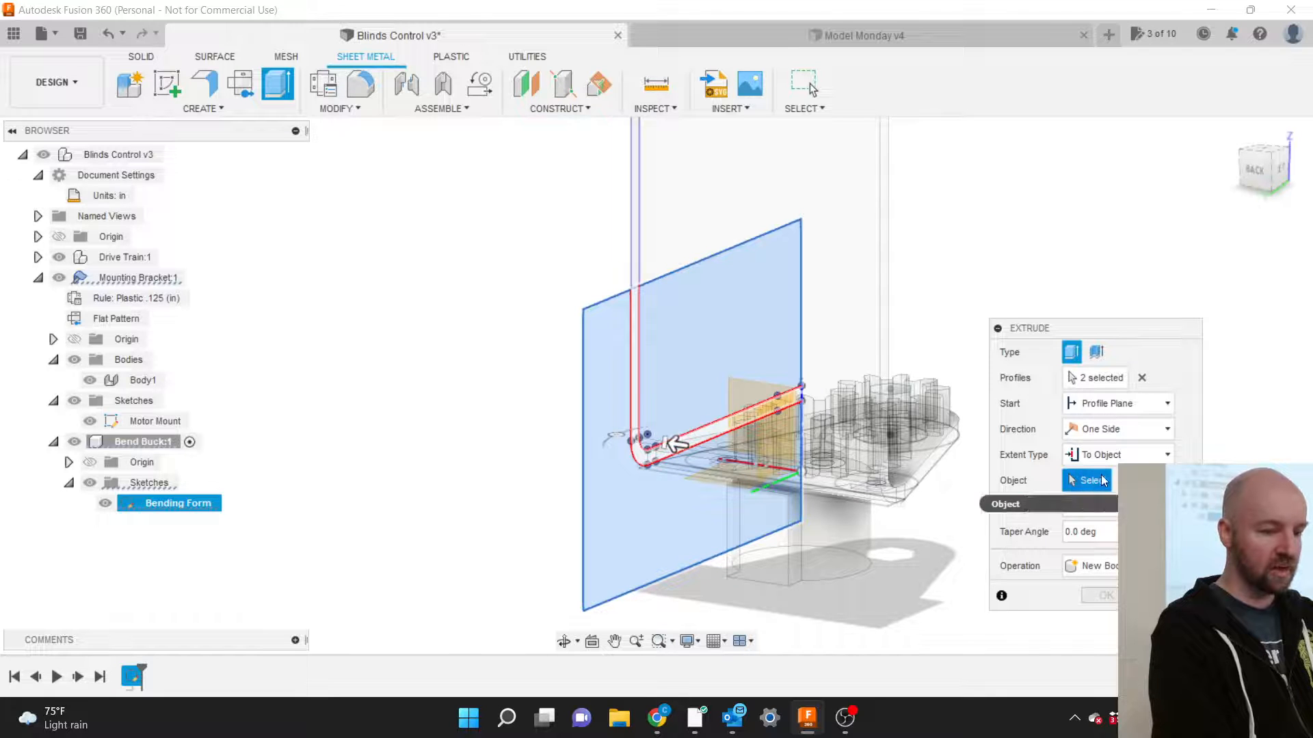
left_click(887, 362)
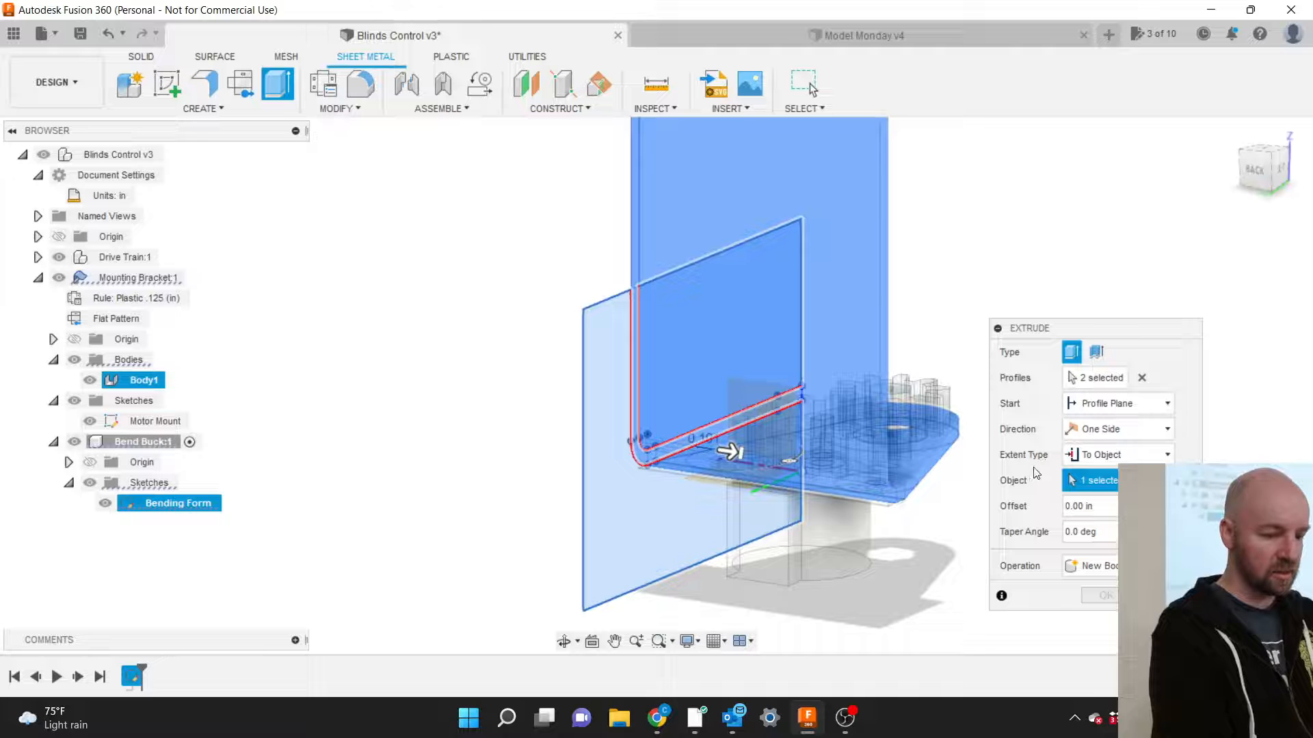
left_click(1142, 480)
scroll(914, 317, "up", 5)
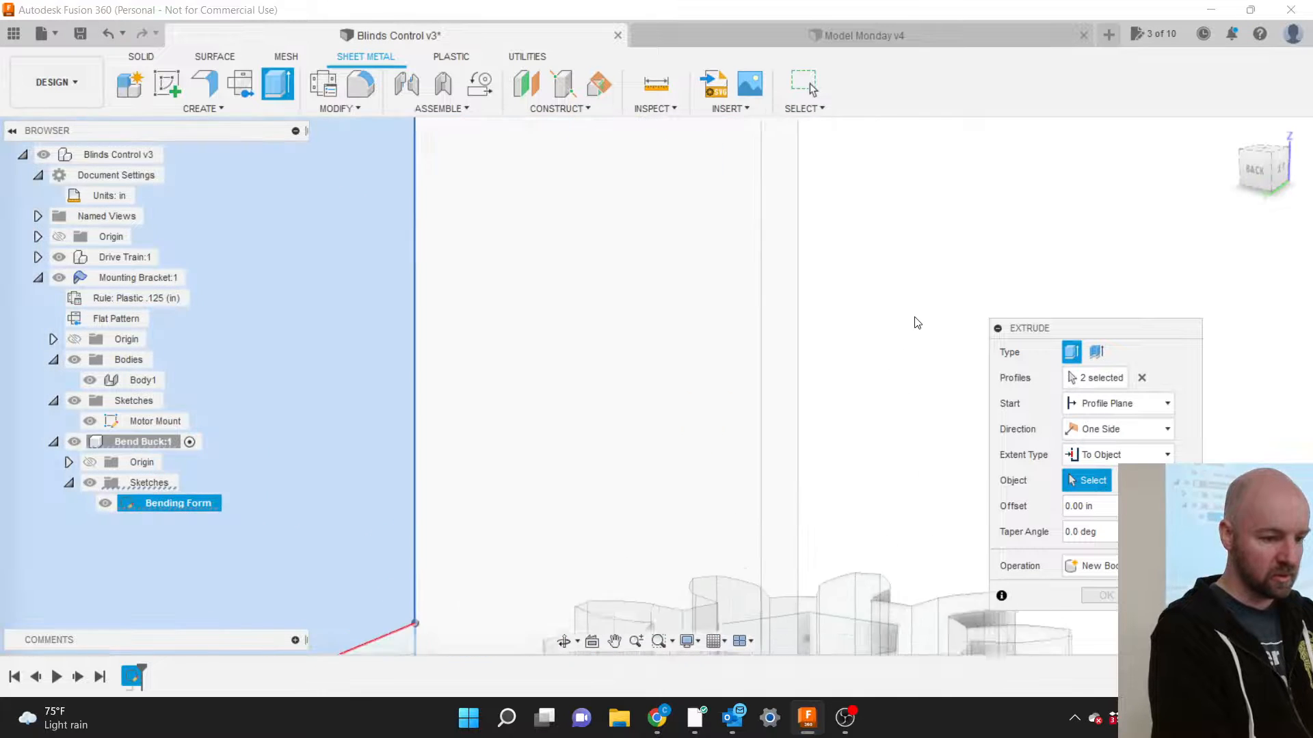
left_click(770, 353)
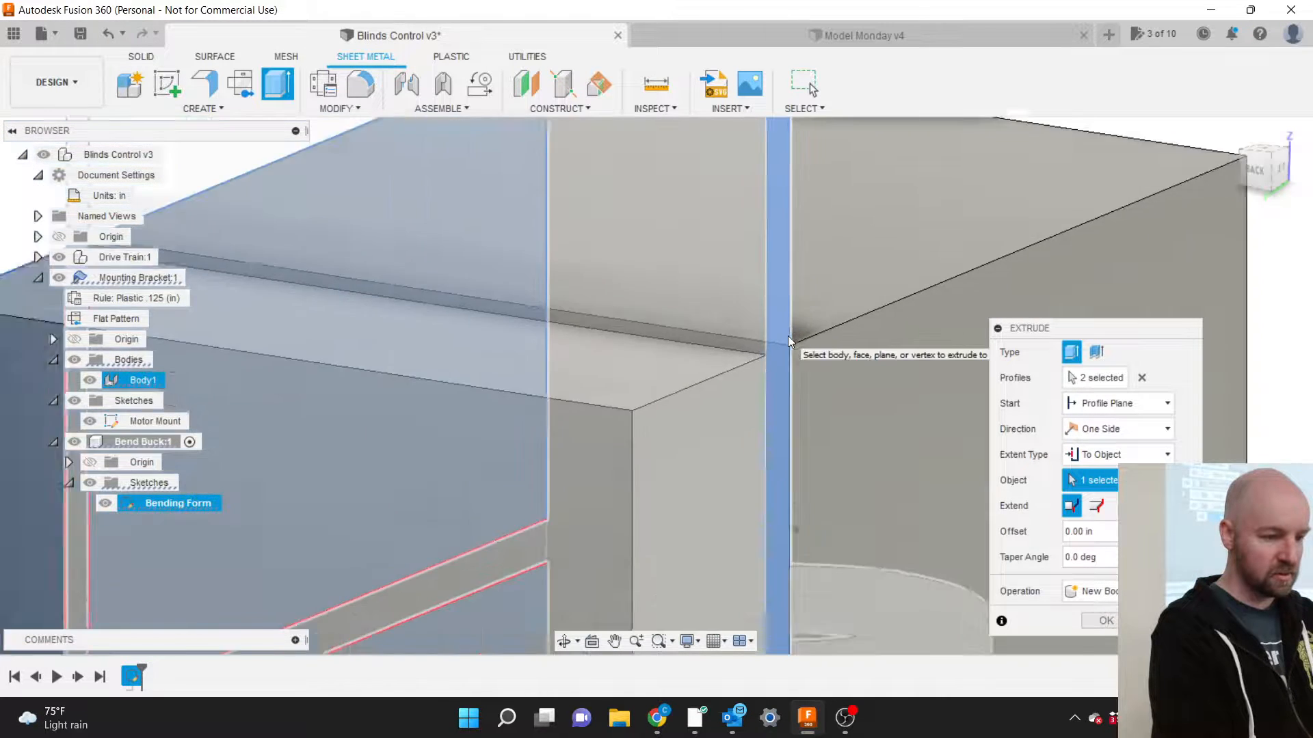
scroll(787, 335, "down", 5)
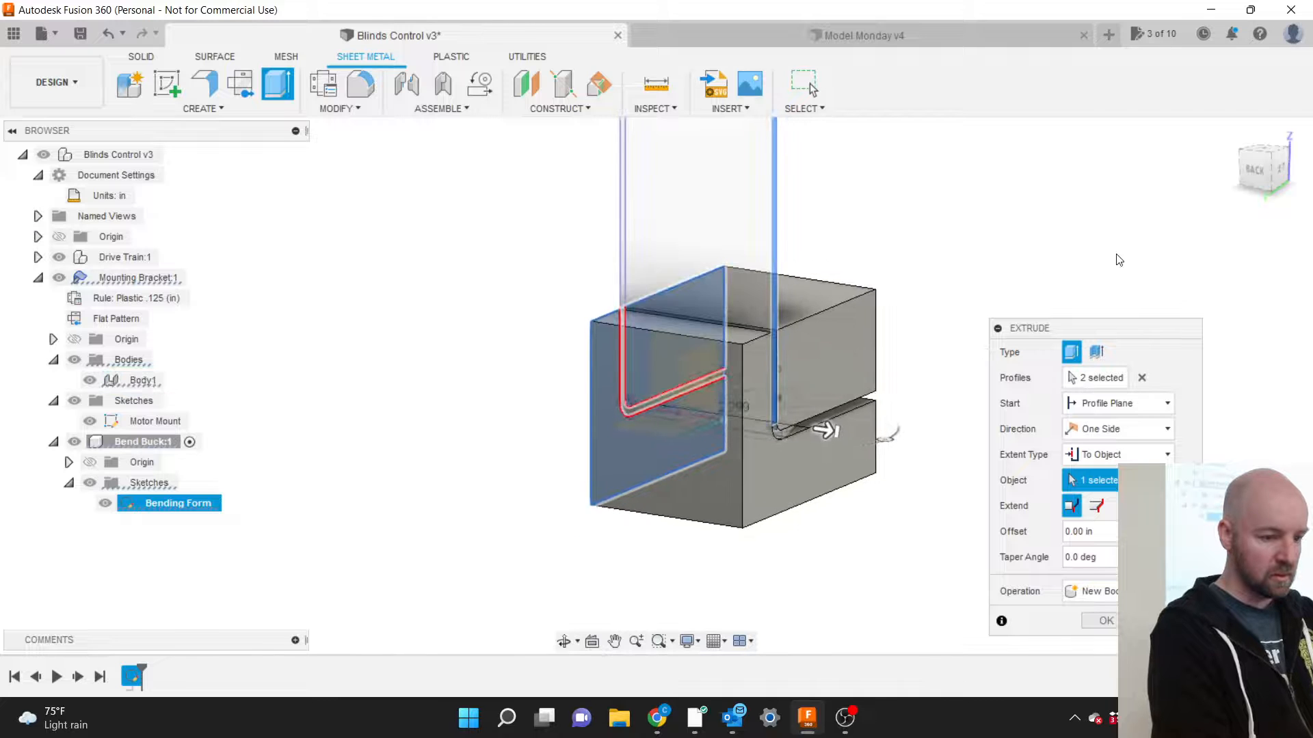
Orbit to check the preview and confirm the extrude, creating the bend buck block.
left_click_drag(1239, 187, 1136, 187)
mouse_move(991, 270)
left_mouse_down()
mouse_move(919, 288)
mouse_move(922, 303)
left_mouse_up()
scroll(883, 356, "down", 1)
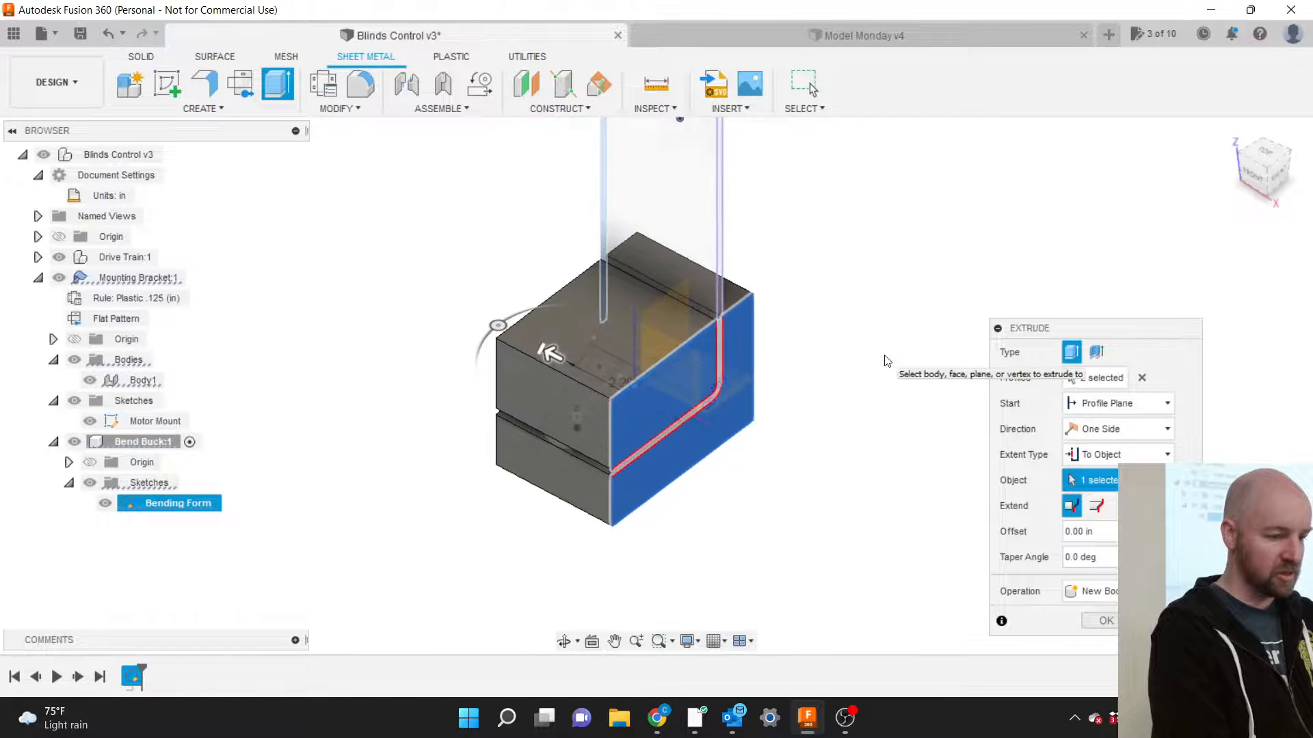
scroll(643, 333, "up", 2)
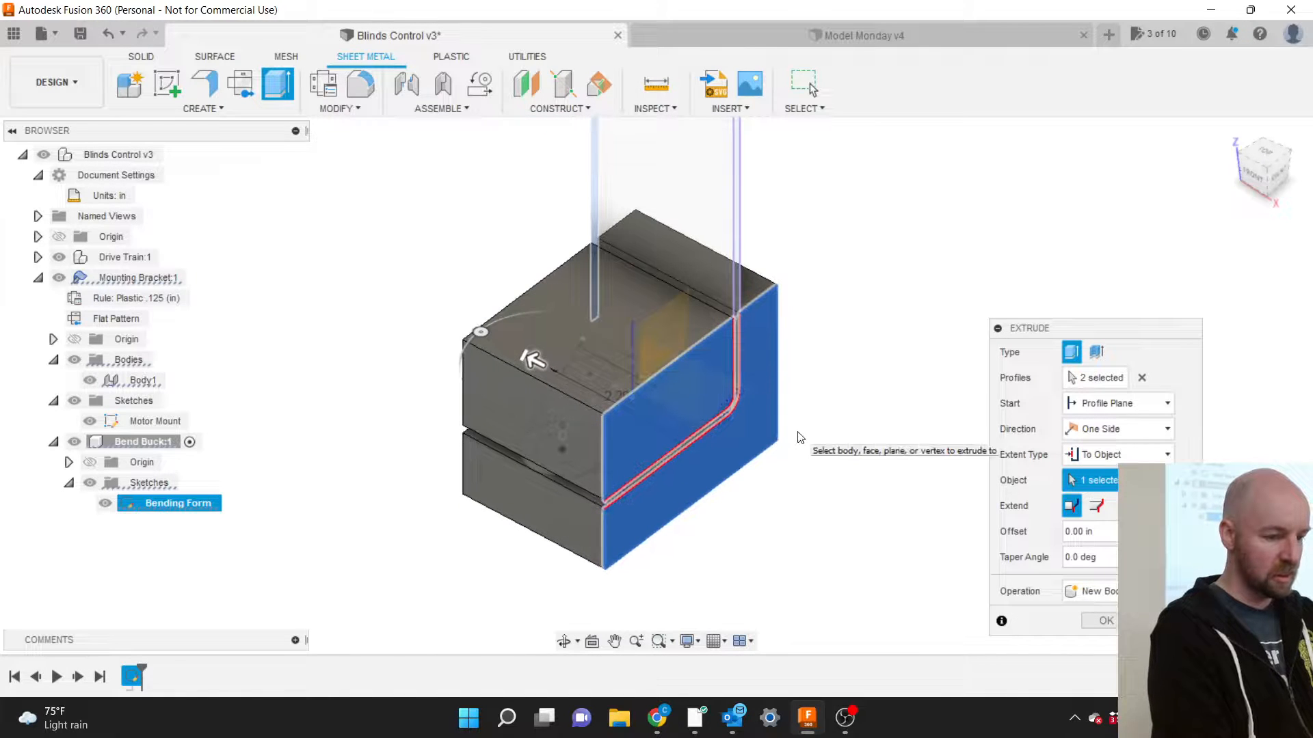
left_click(1106, 622)
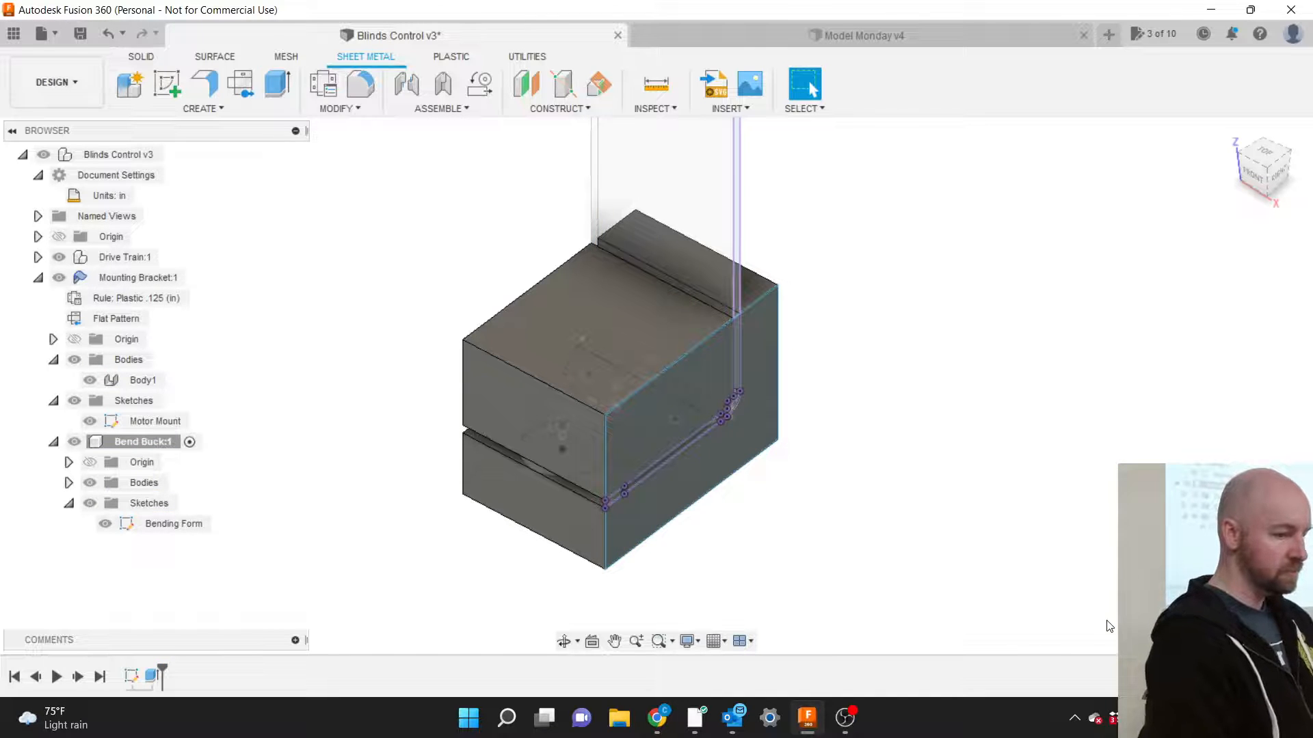
Hide the Bending Form sketch and rename Body1 to 'Inside'.
left_click(90, 503)
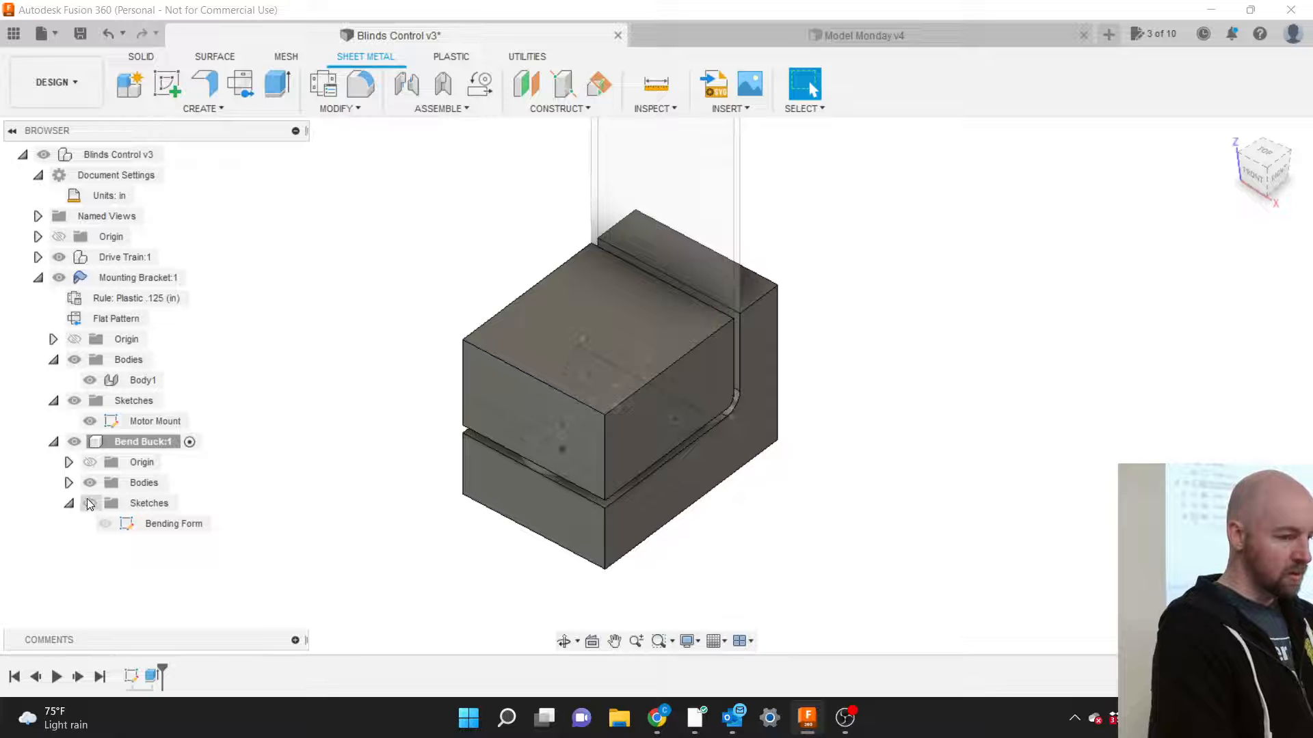
left_click(69, 483)
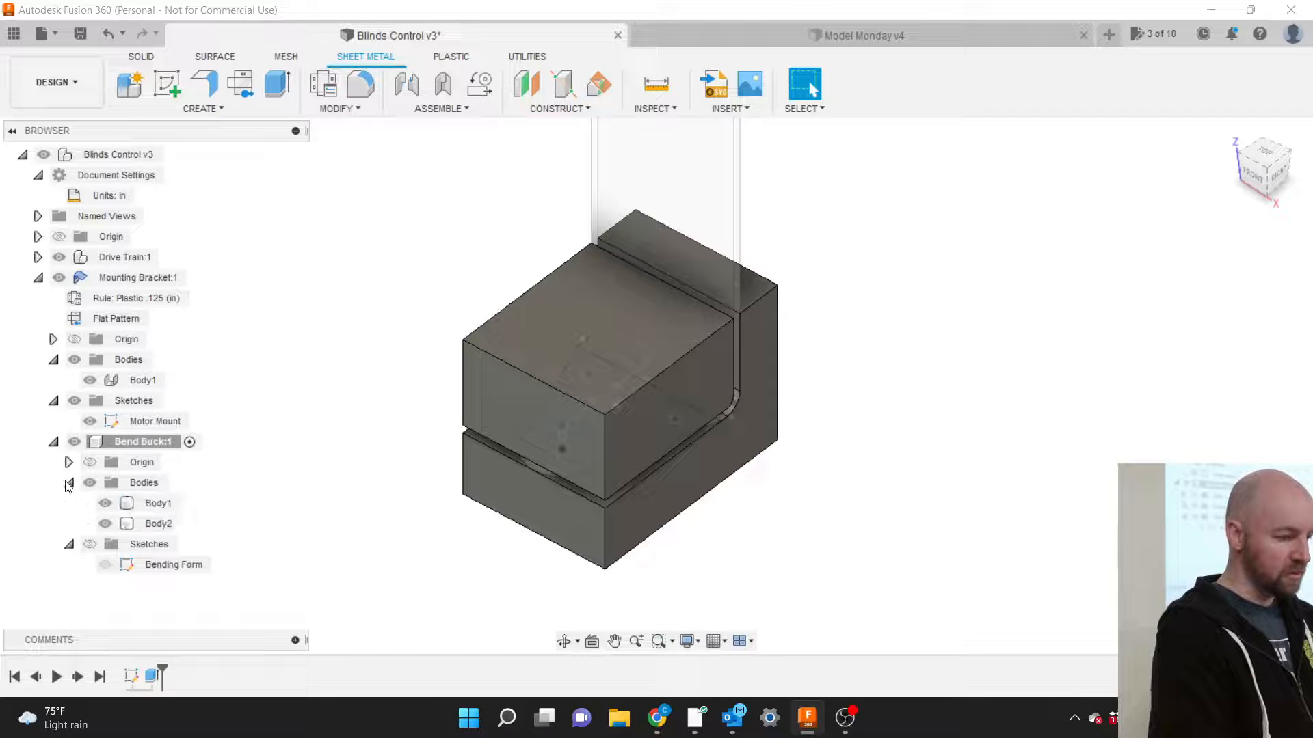
left_click(144, 509)
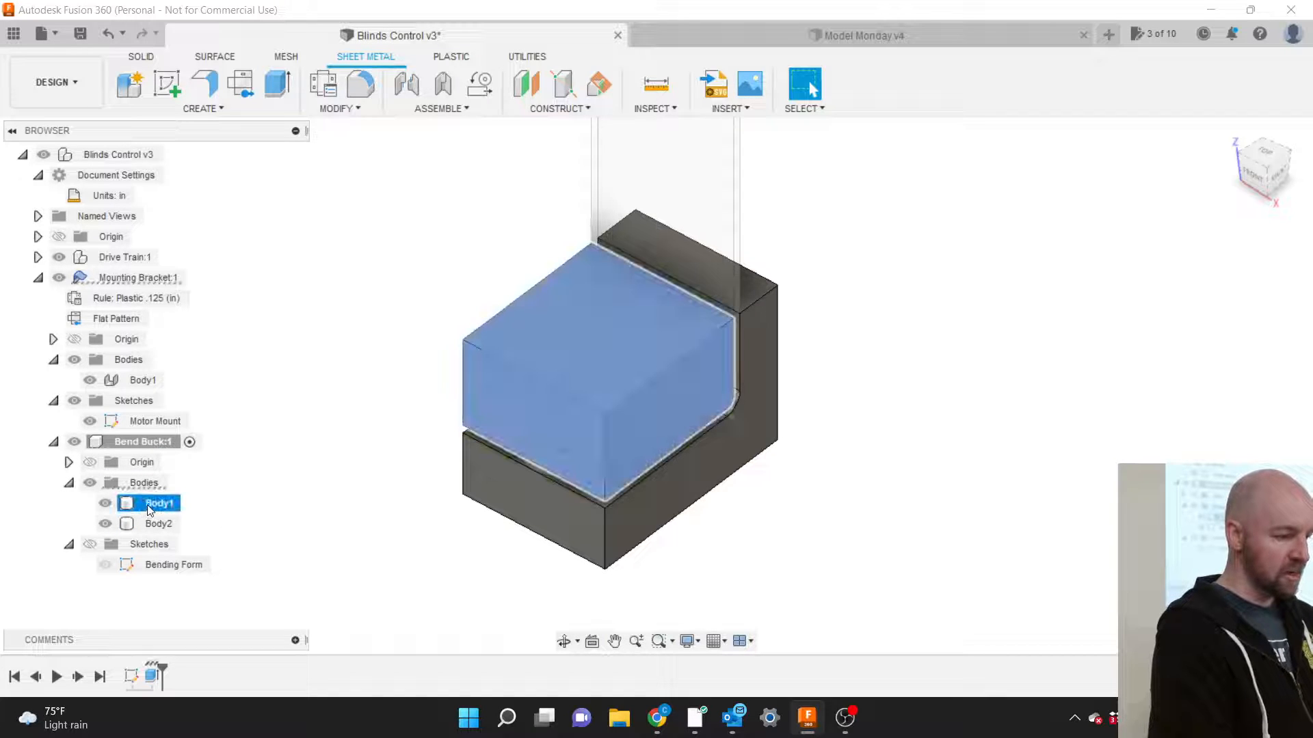
double_click(146, 504)
type("Inside")
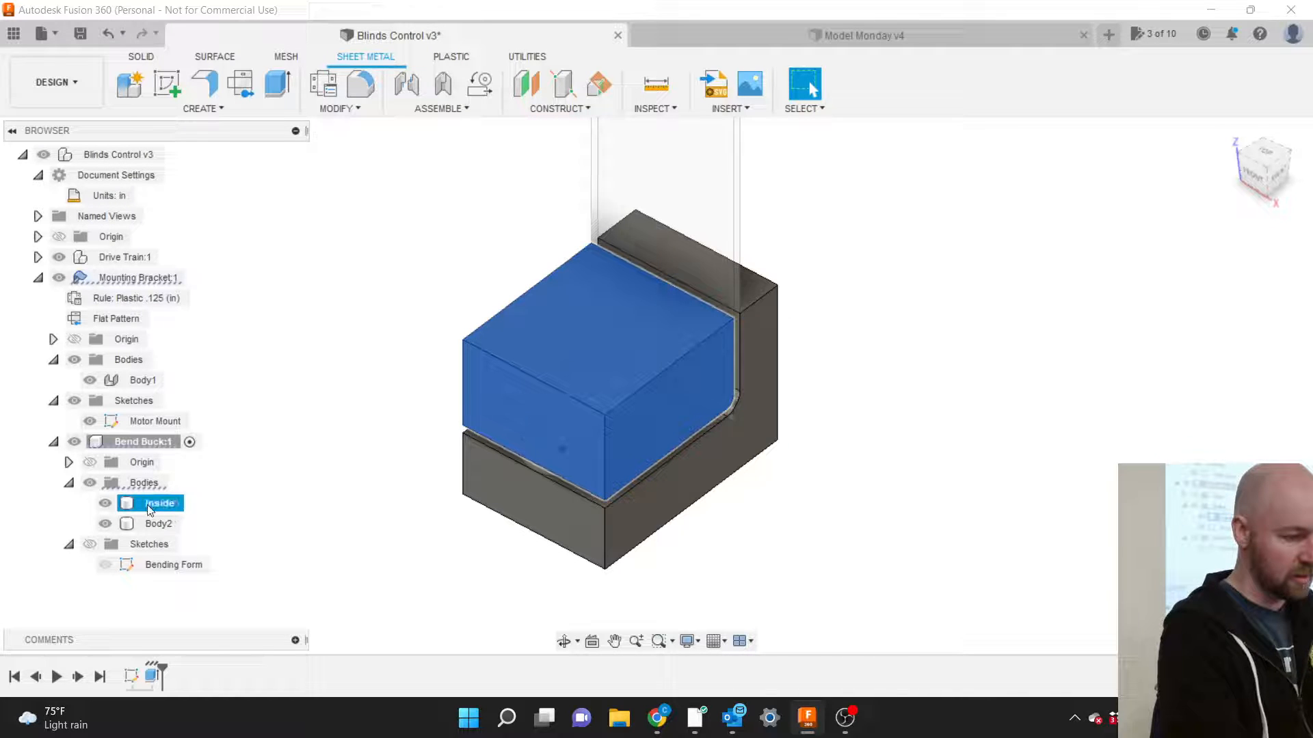
key("Return")
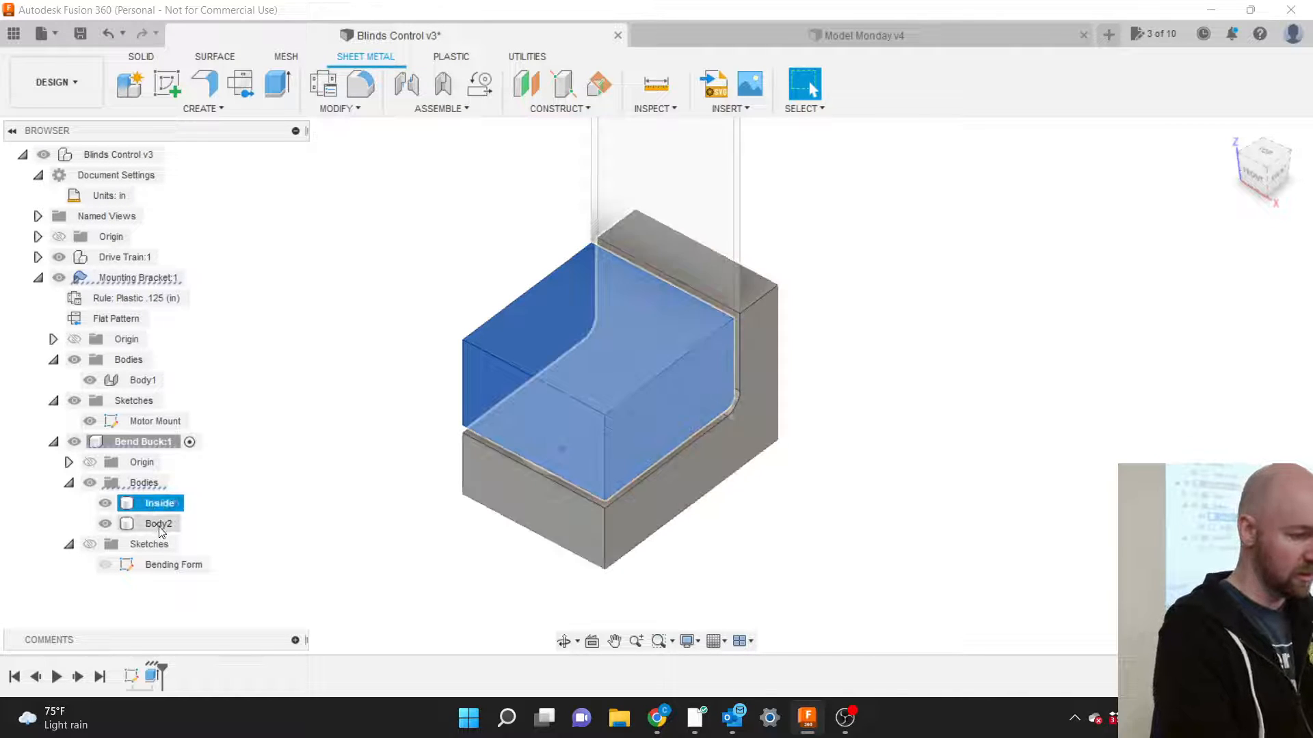
Rename Body2 to 'Outside' and clear the selection.
double_click(152, 524)
type("Out")
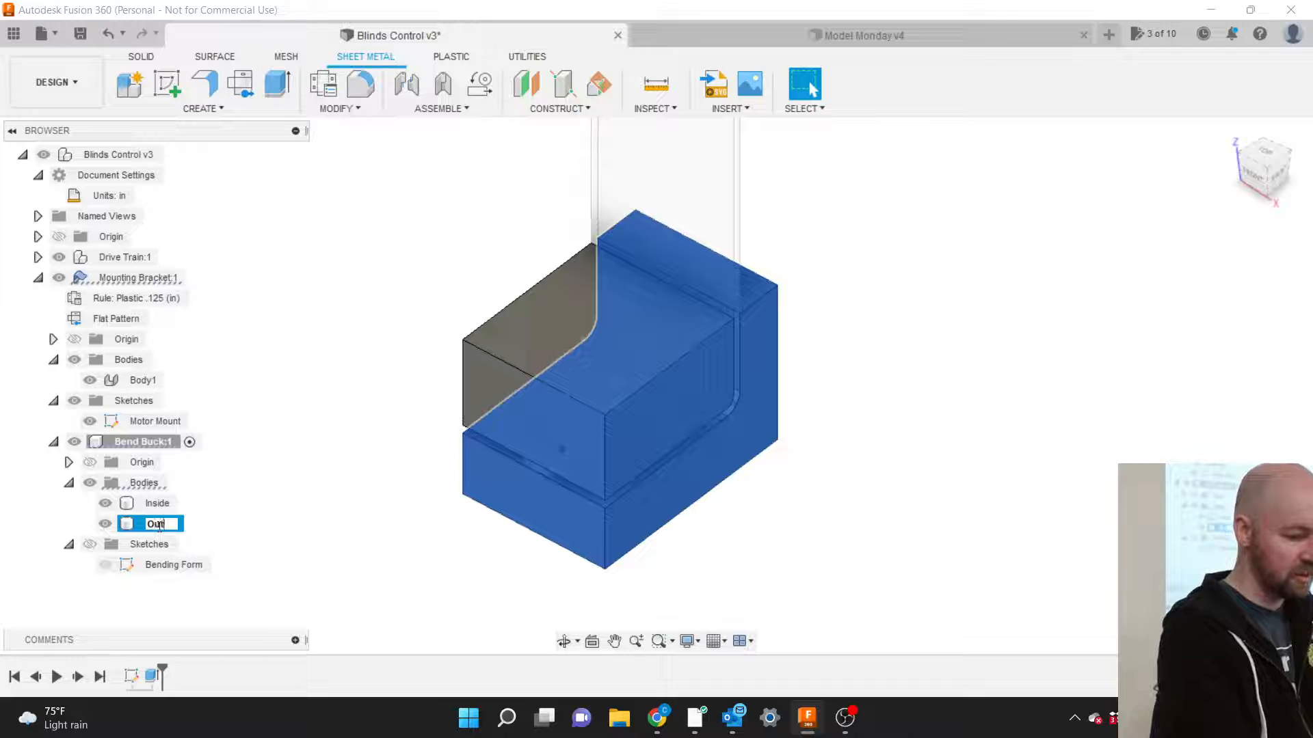
type("side")
key("Return")
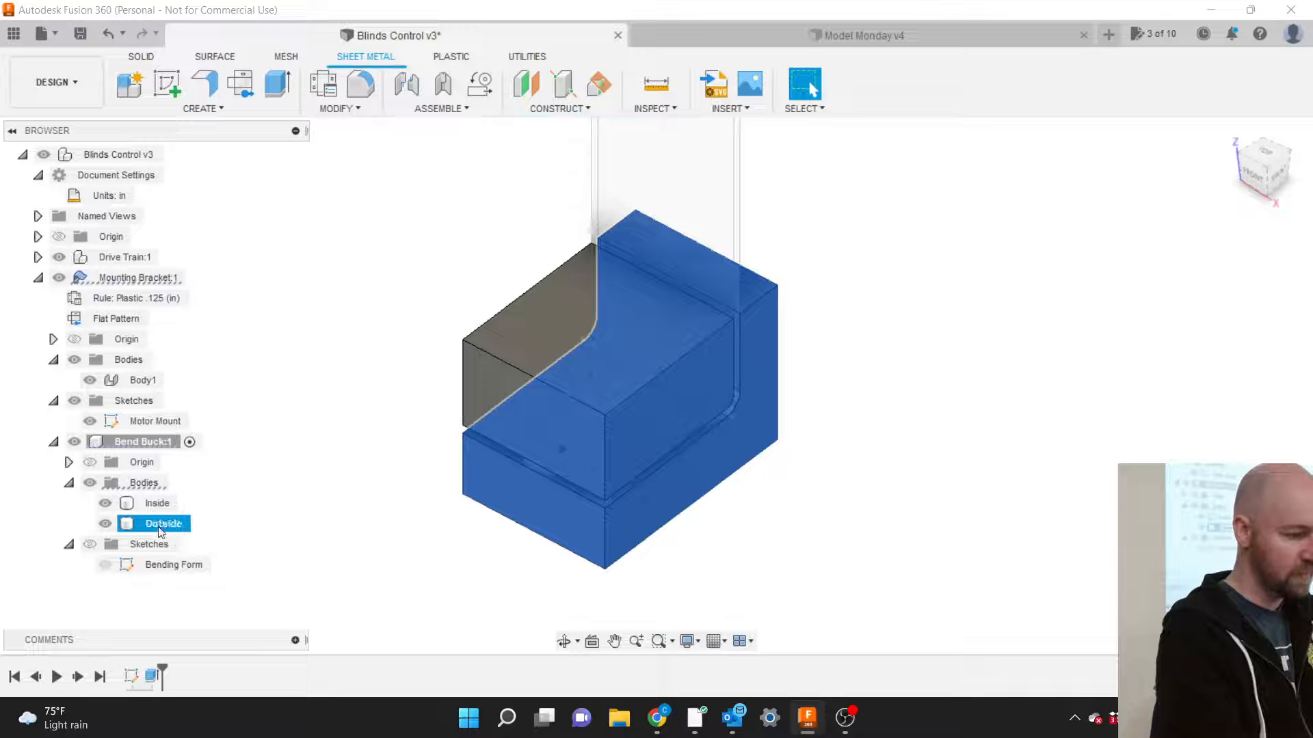
left_click(244, 511)
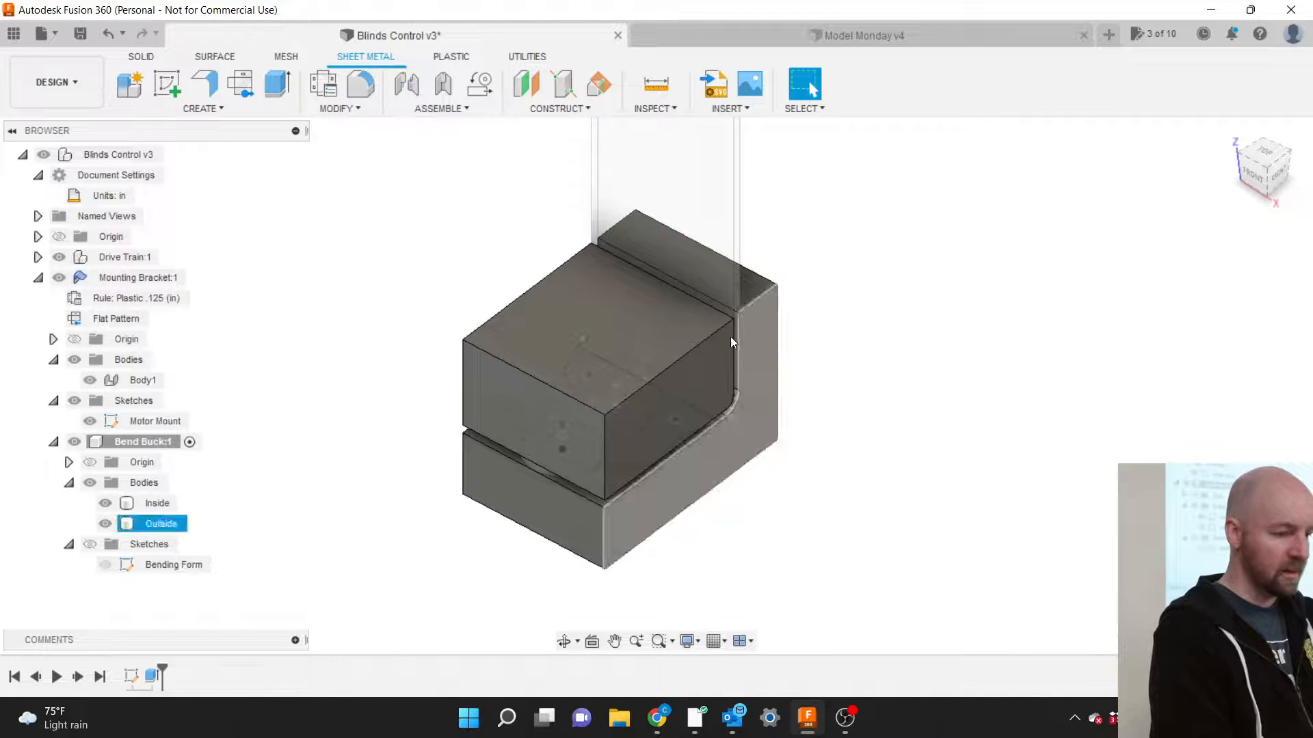
left_click(653, 368)
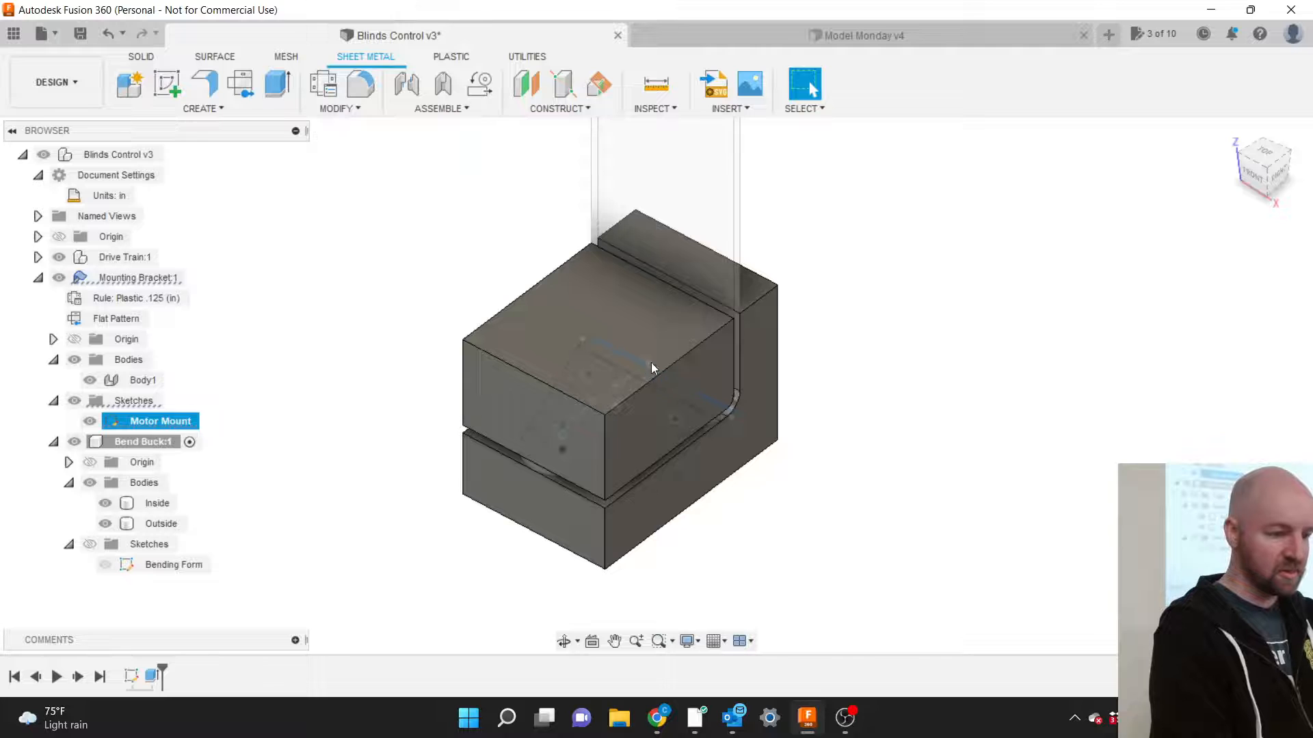
Inspect the buck from the right, collapse Bodies, Sketches and Bend Buck:1, then hide Bend Buck:1.
left_click(1276, 172)
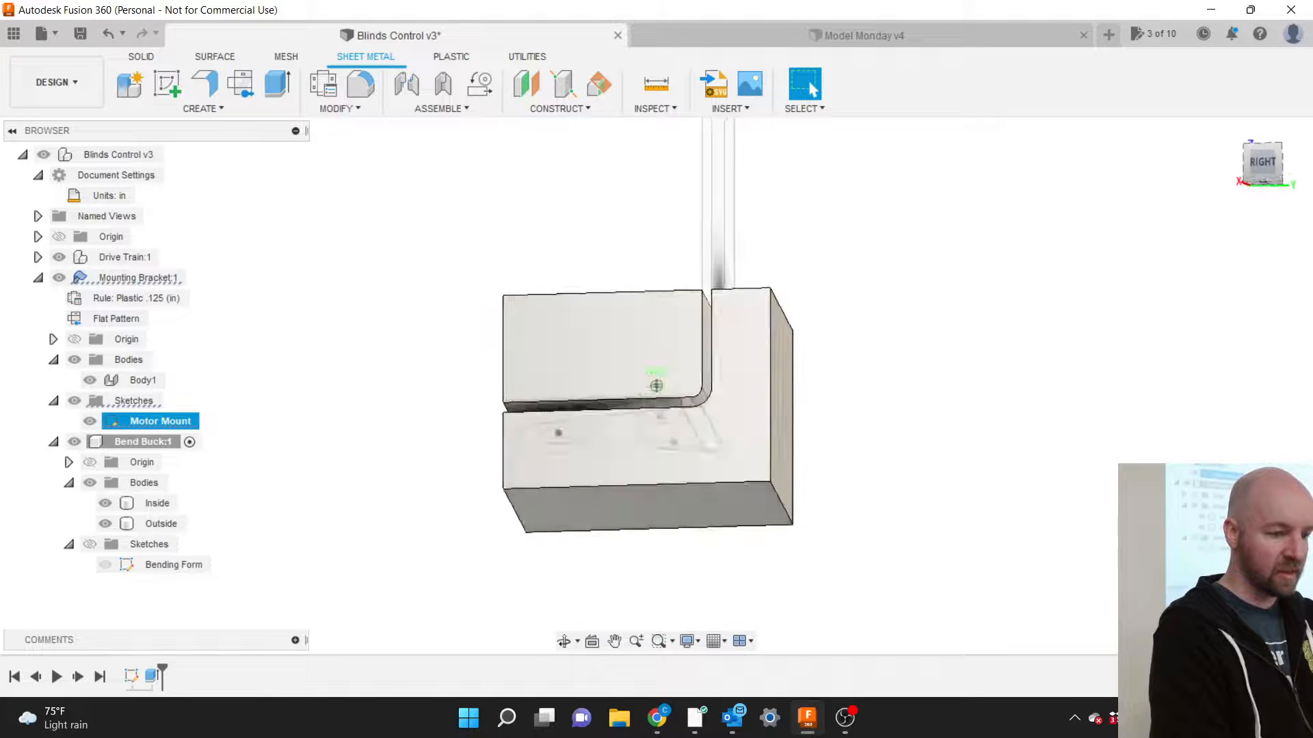
middle_click_drag(656, 385, 689, 414, "shift")
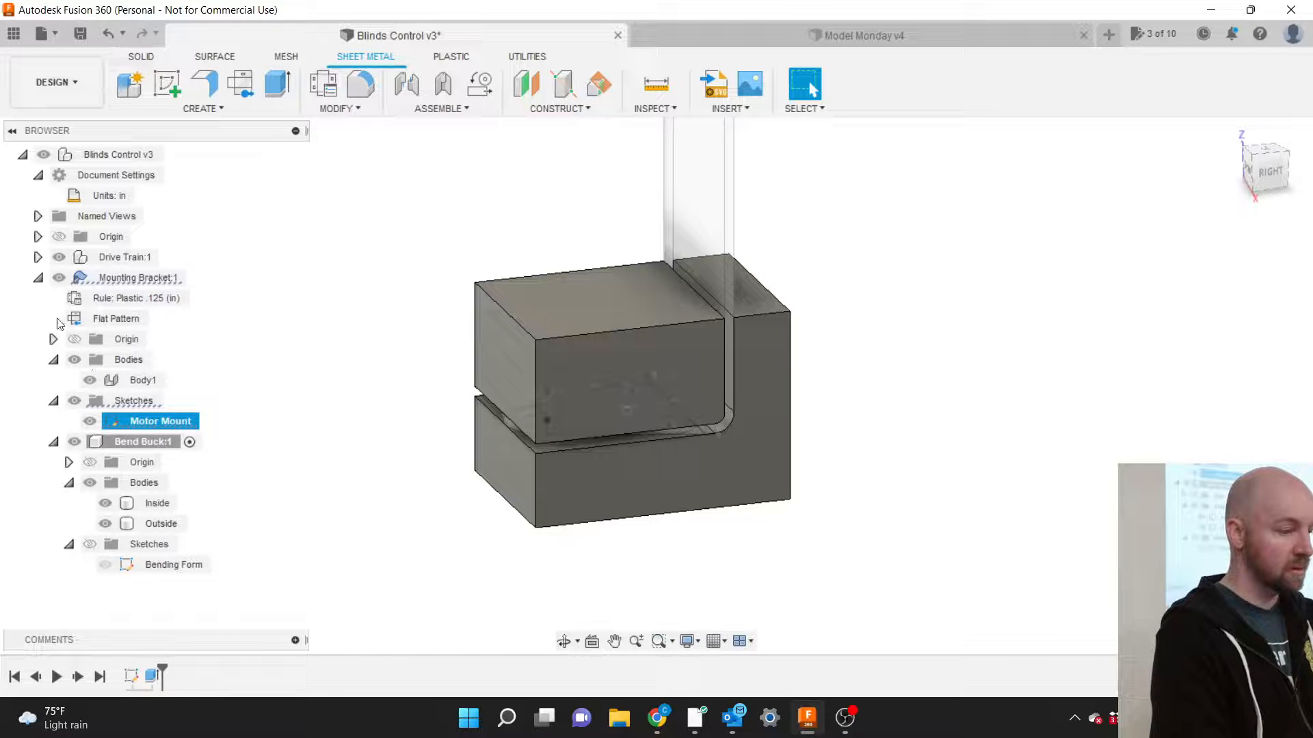
left_click(53, 360)
left_click(53, 381)
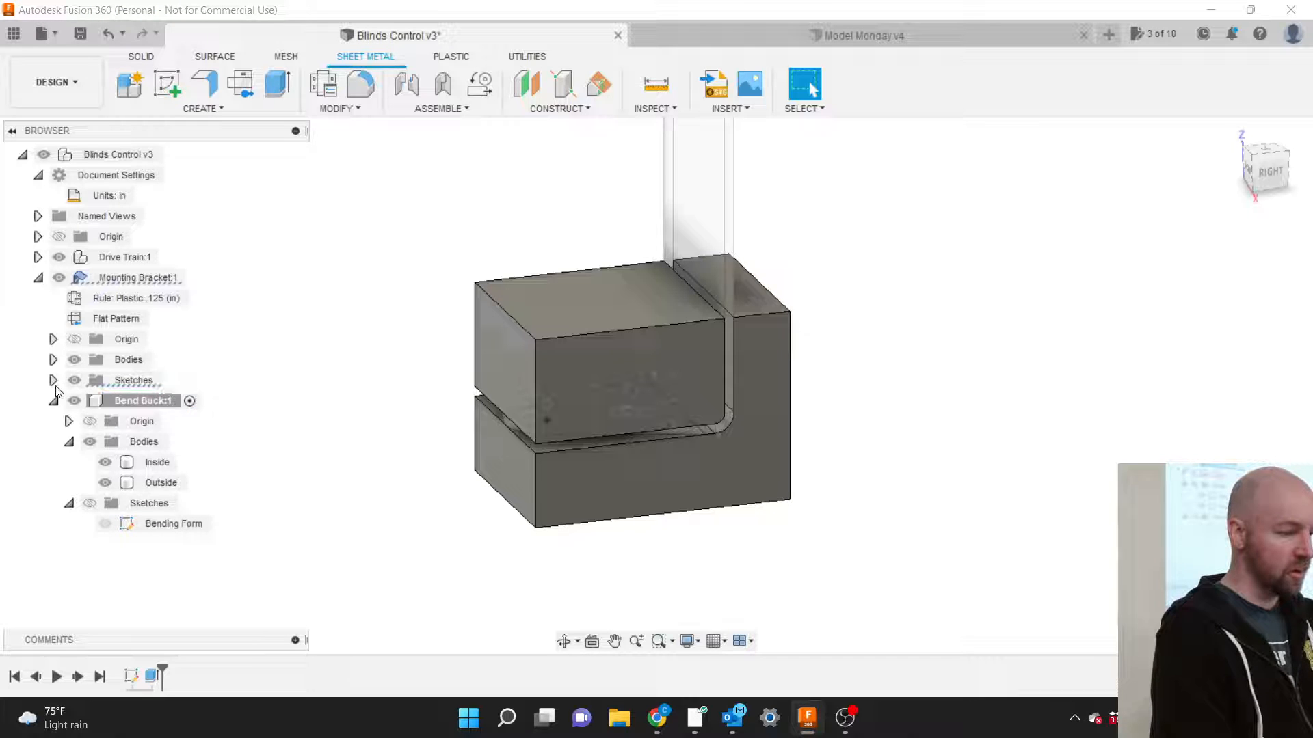
left_click(53, 402)
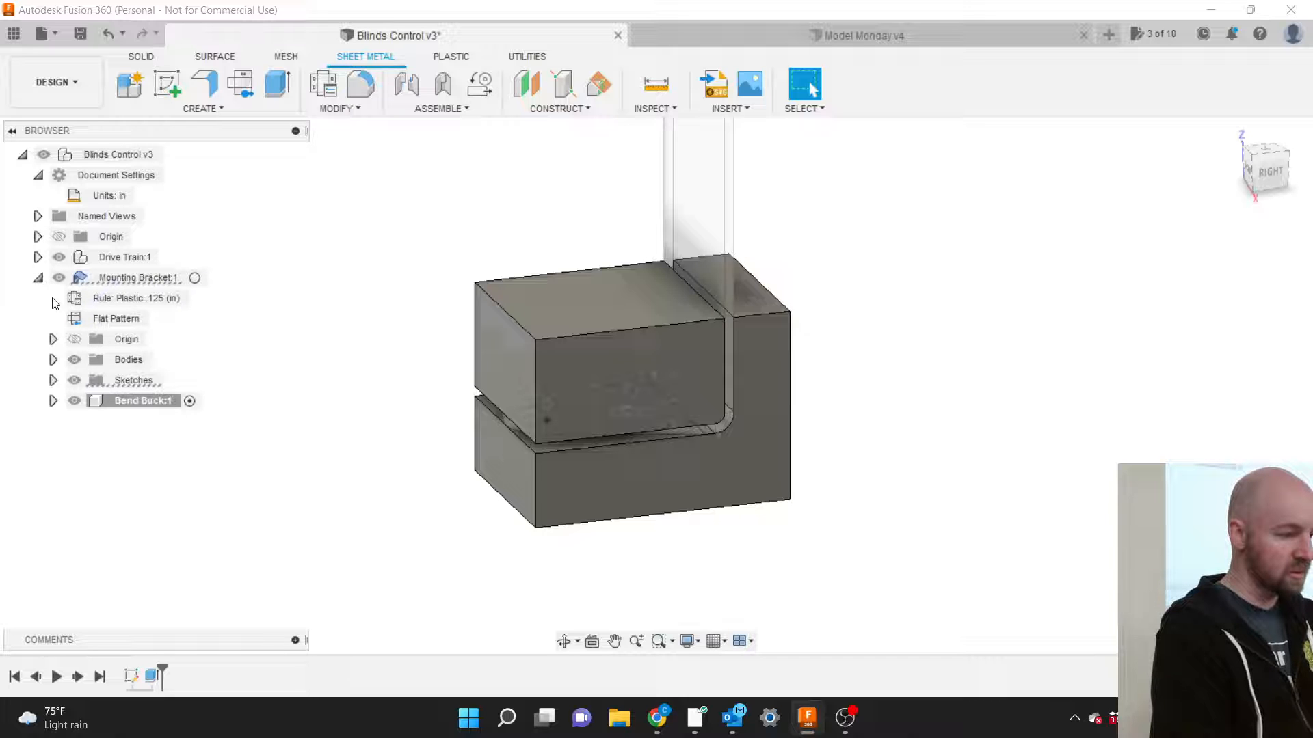
left_click(74, 400)
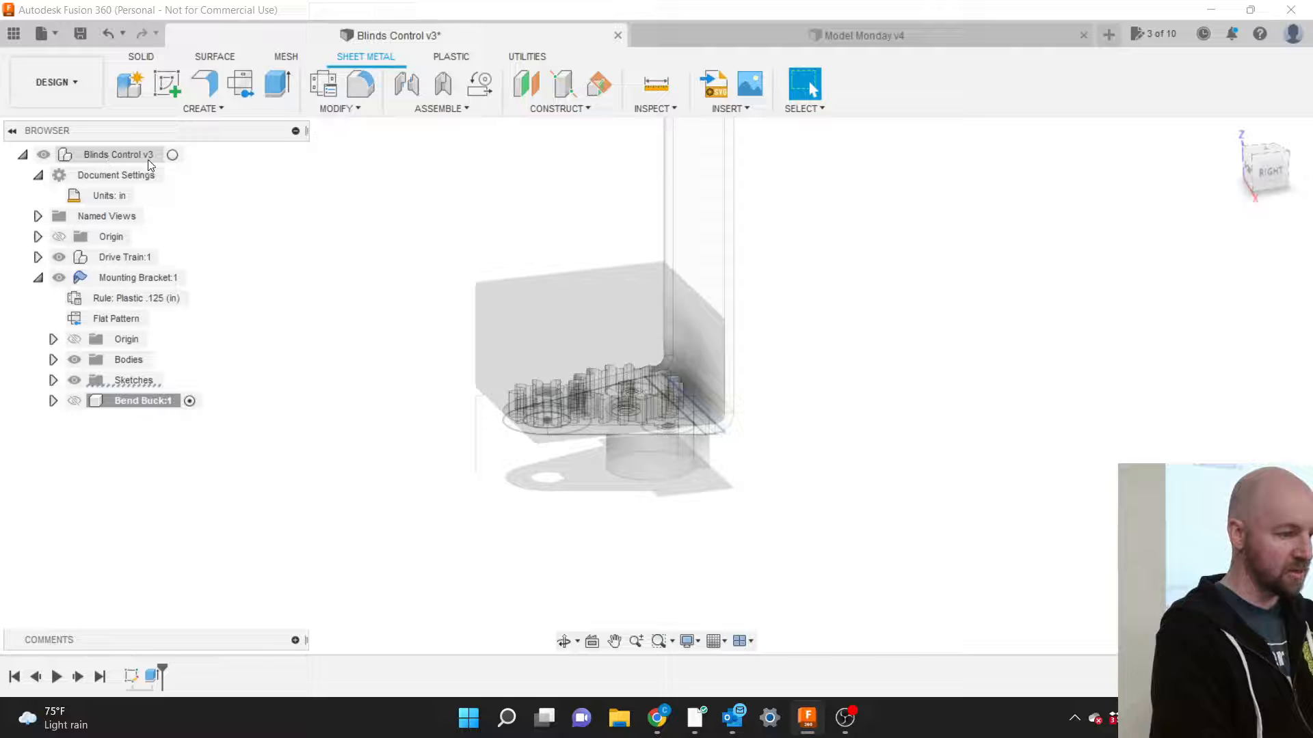
Activate the top-level Blinds Control v3 assembly and zoom in on the gear bracket.
left_click(171, 154)
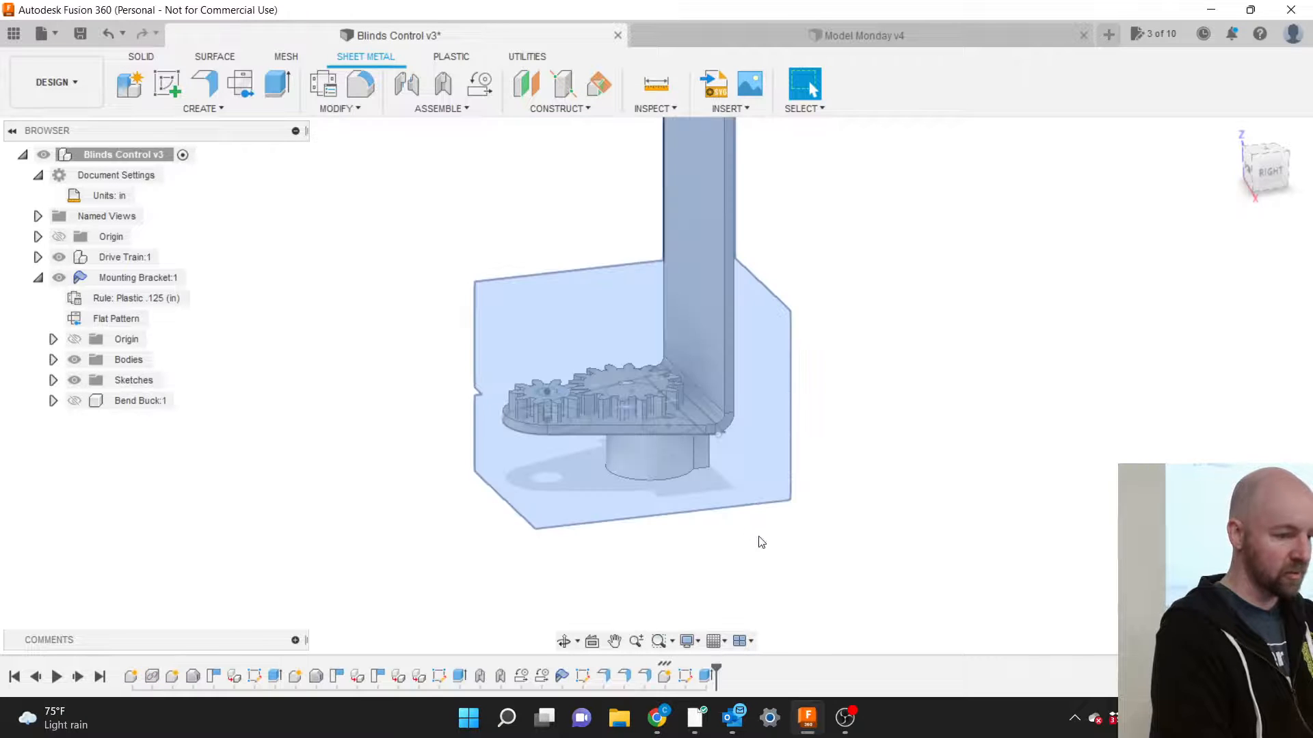
scroll(788, 557, "down", 1)
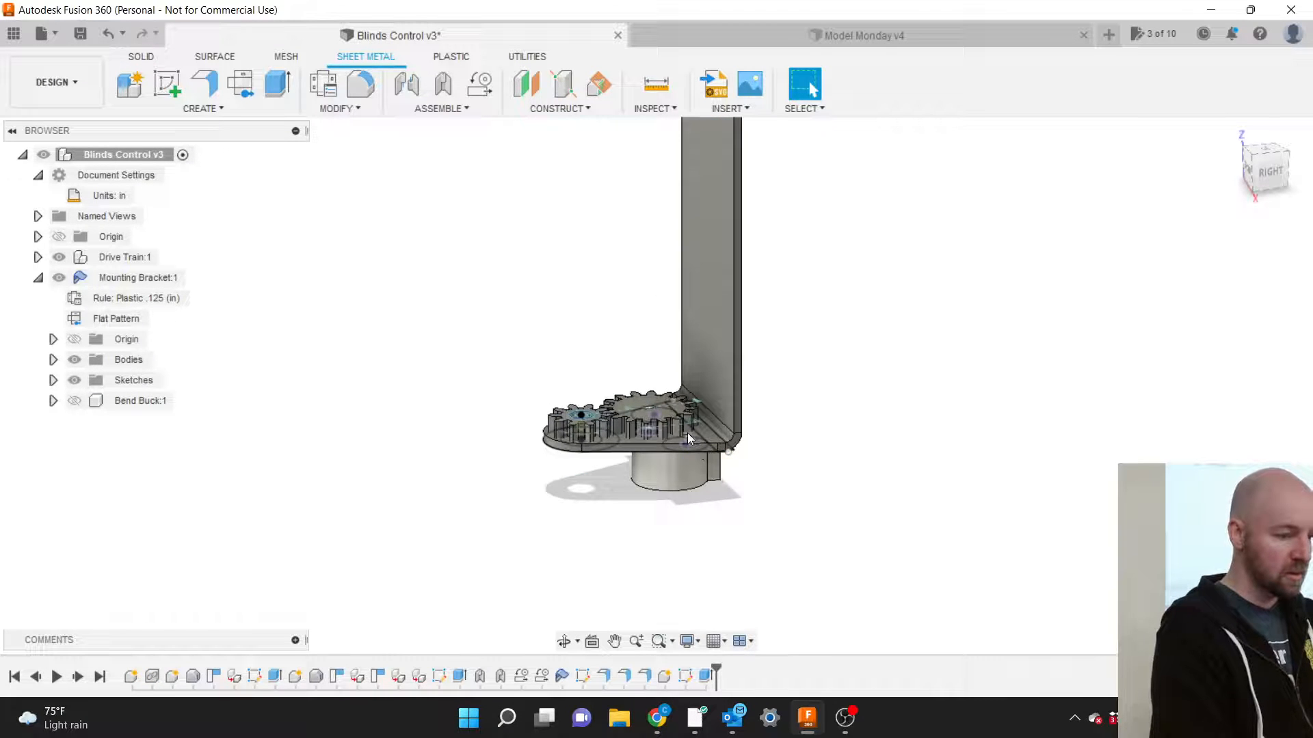
scroll(668, 391, "up", 3)
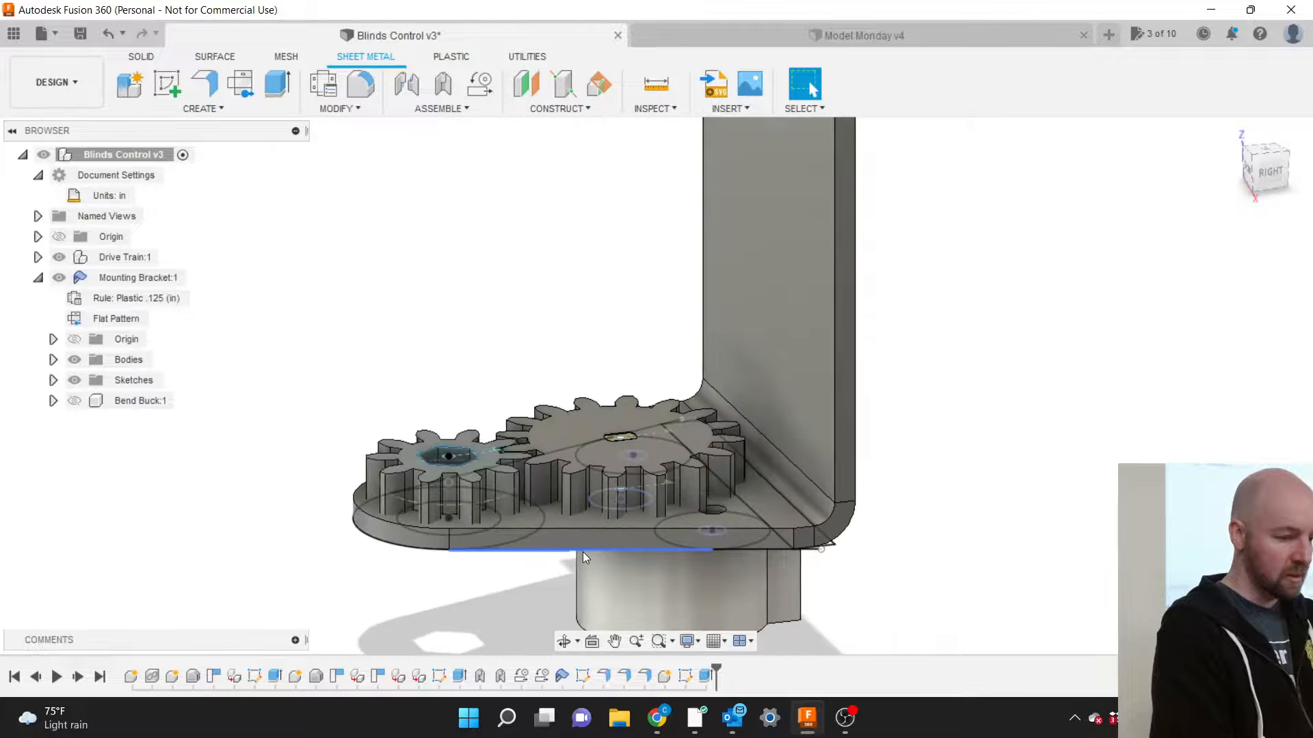
scroll(582, 552, "up", 2)
scroll(582, 551, "up", 1)
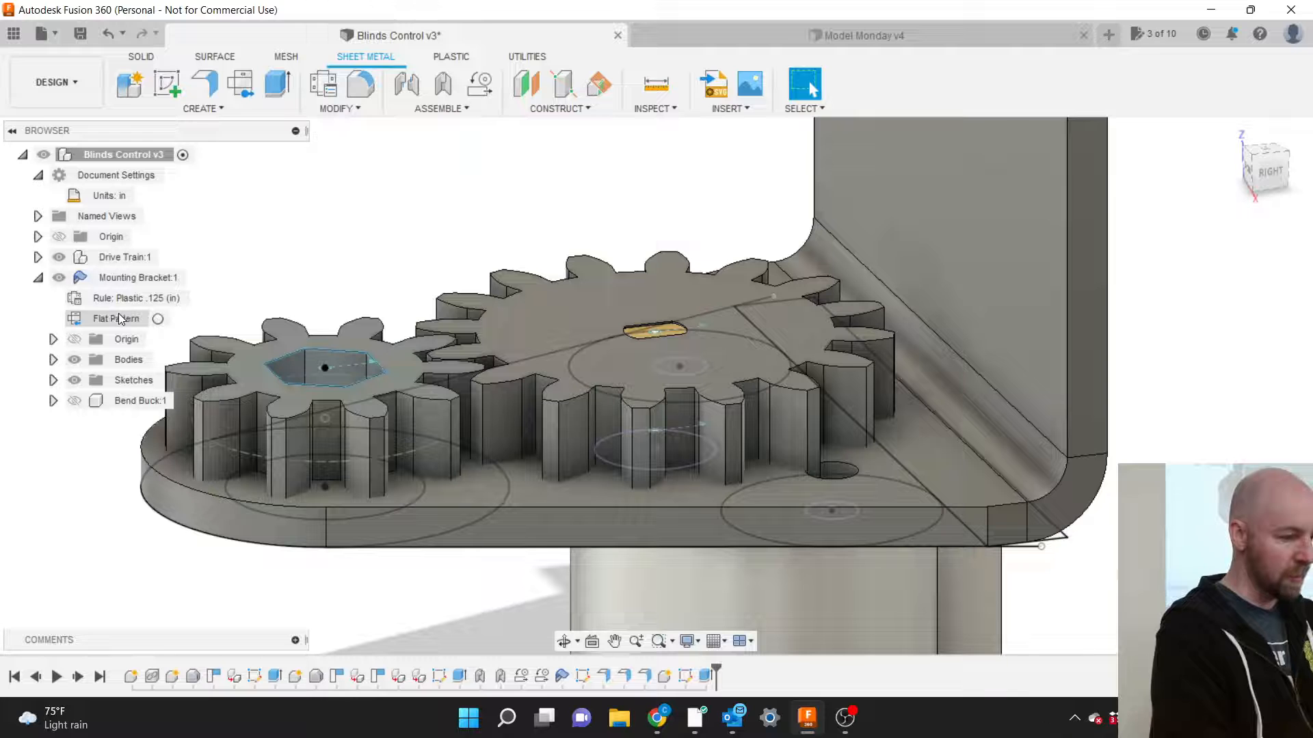
Start Move/Copy set to Components and try picking the large and small gears.
key("m")
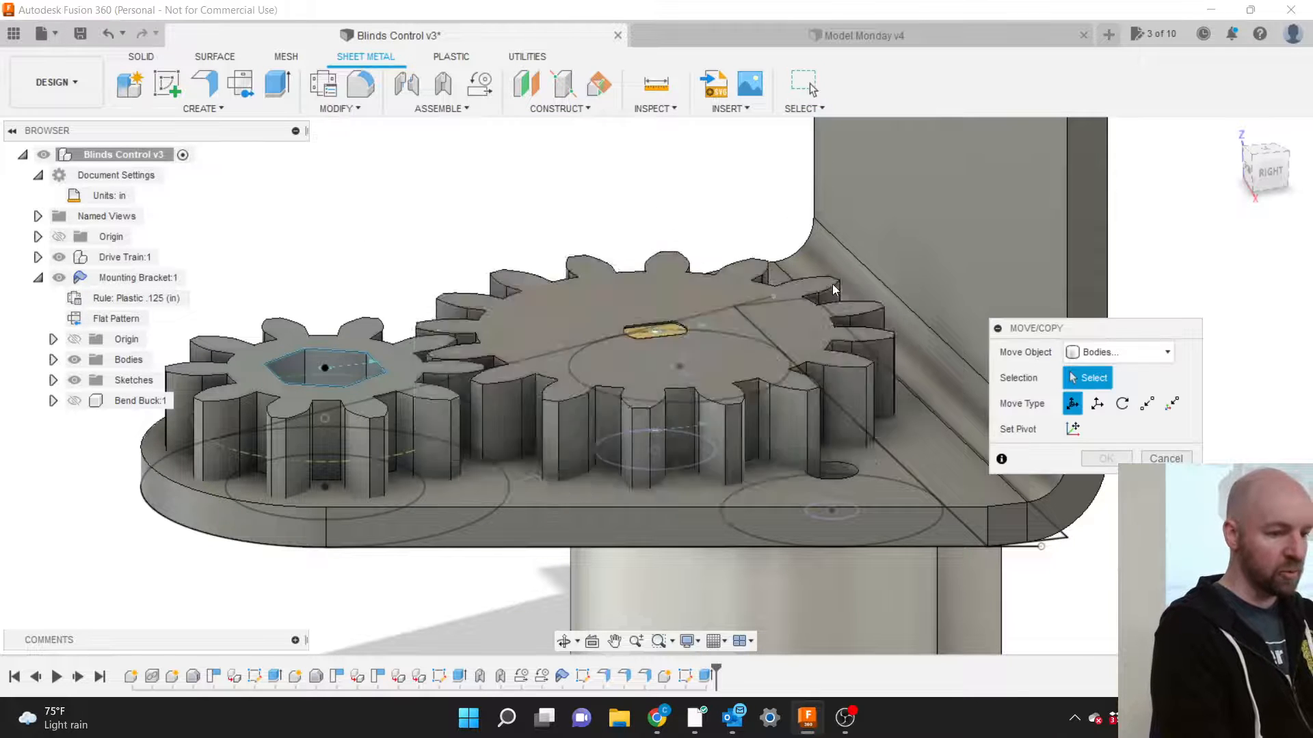
left_click(1109, 352)
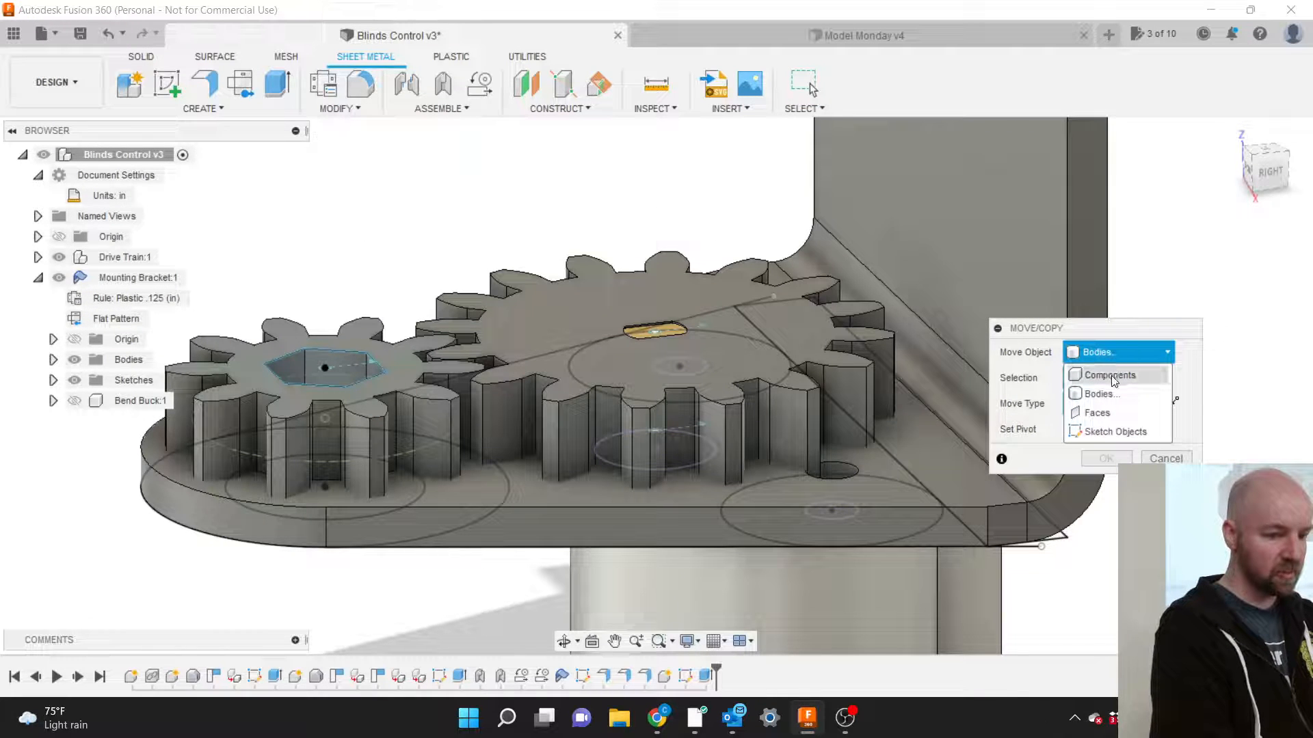
left_click(1111, 376)
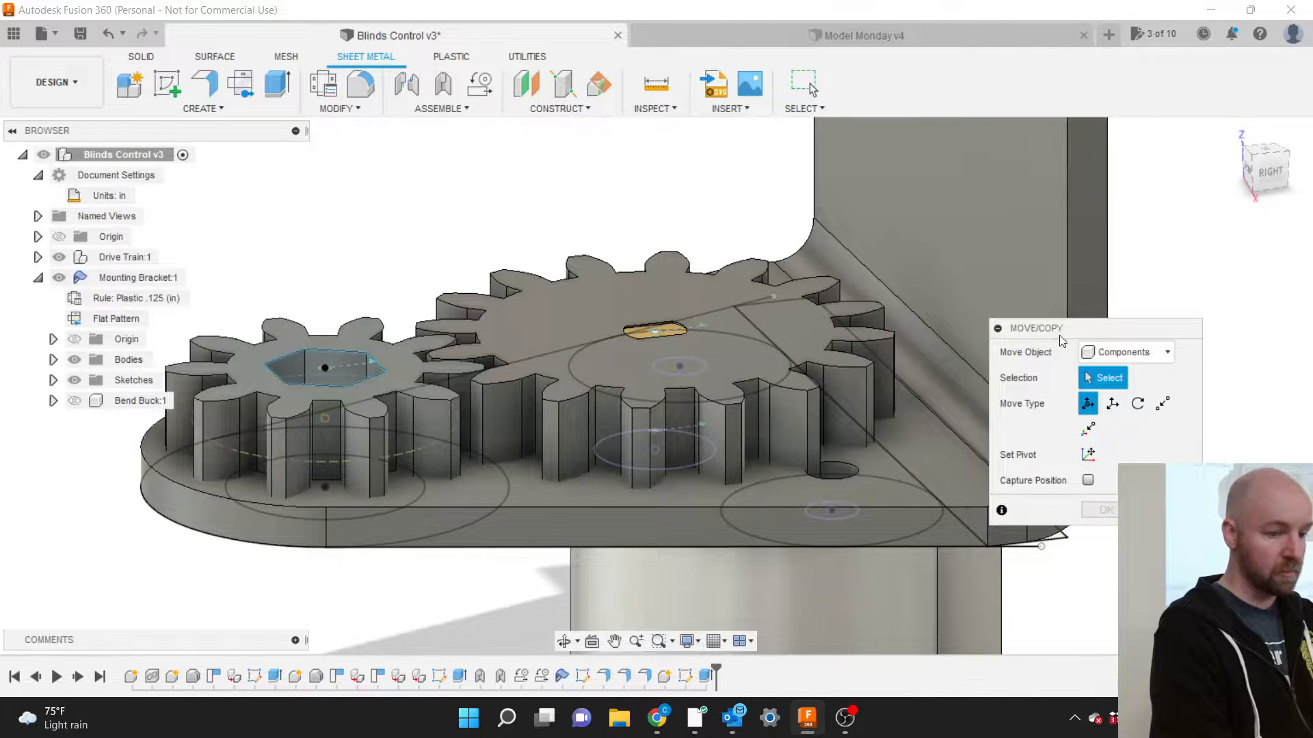
left_click_drag(1062, 340, 890, 199)
left_click(620, 281)
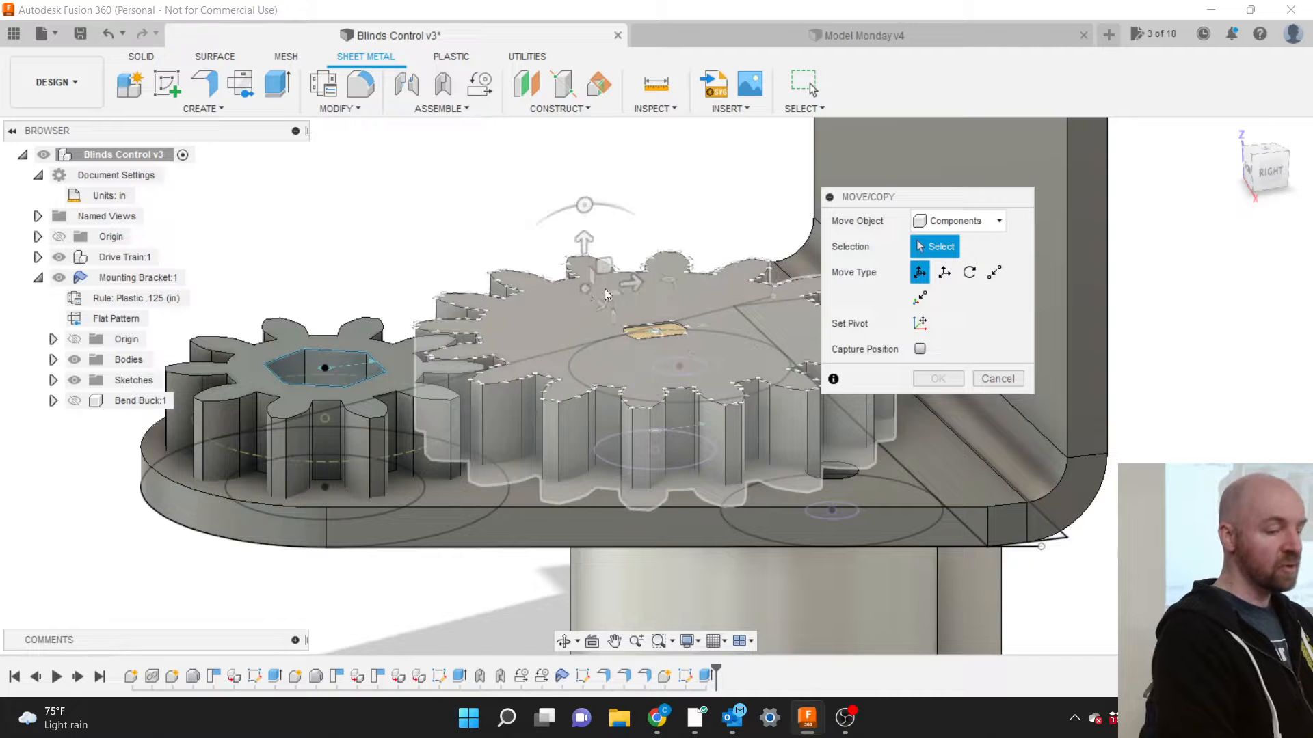
left_click(377, 344)
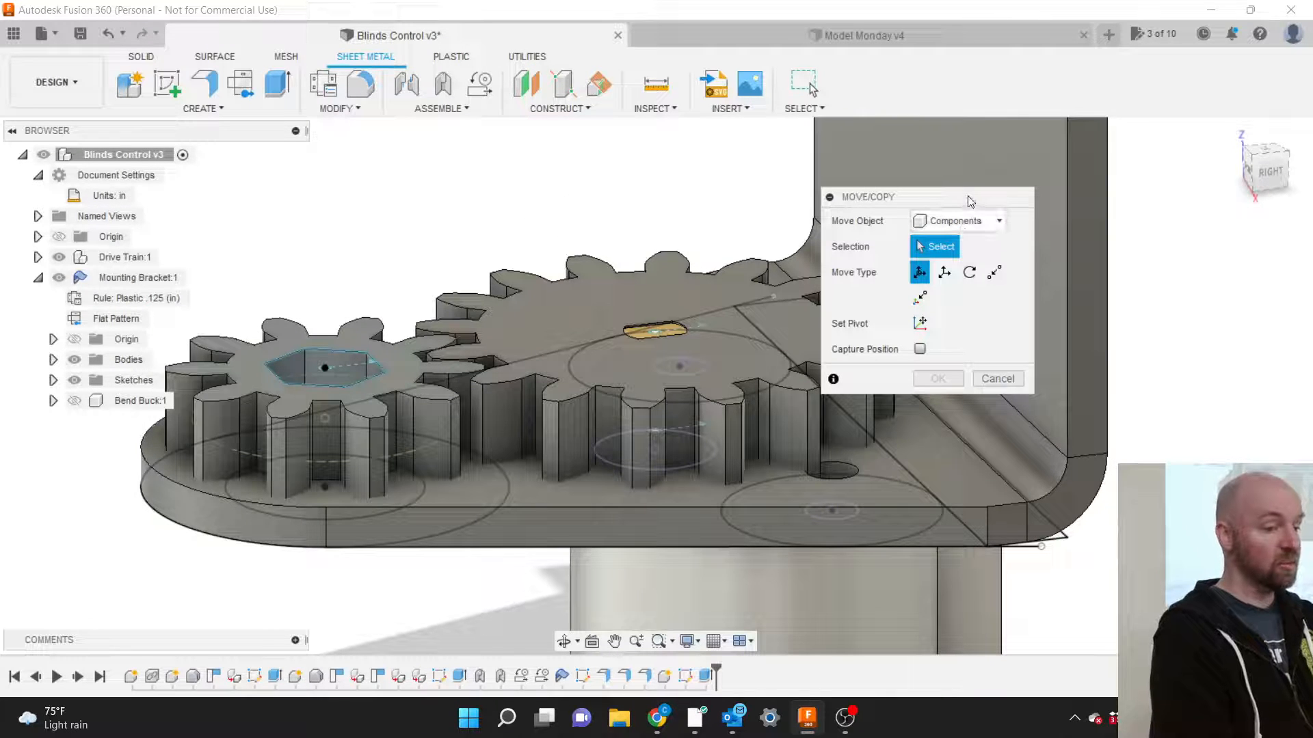
left_click_drag(968, 200, 1136, 218)
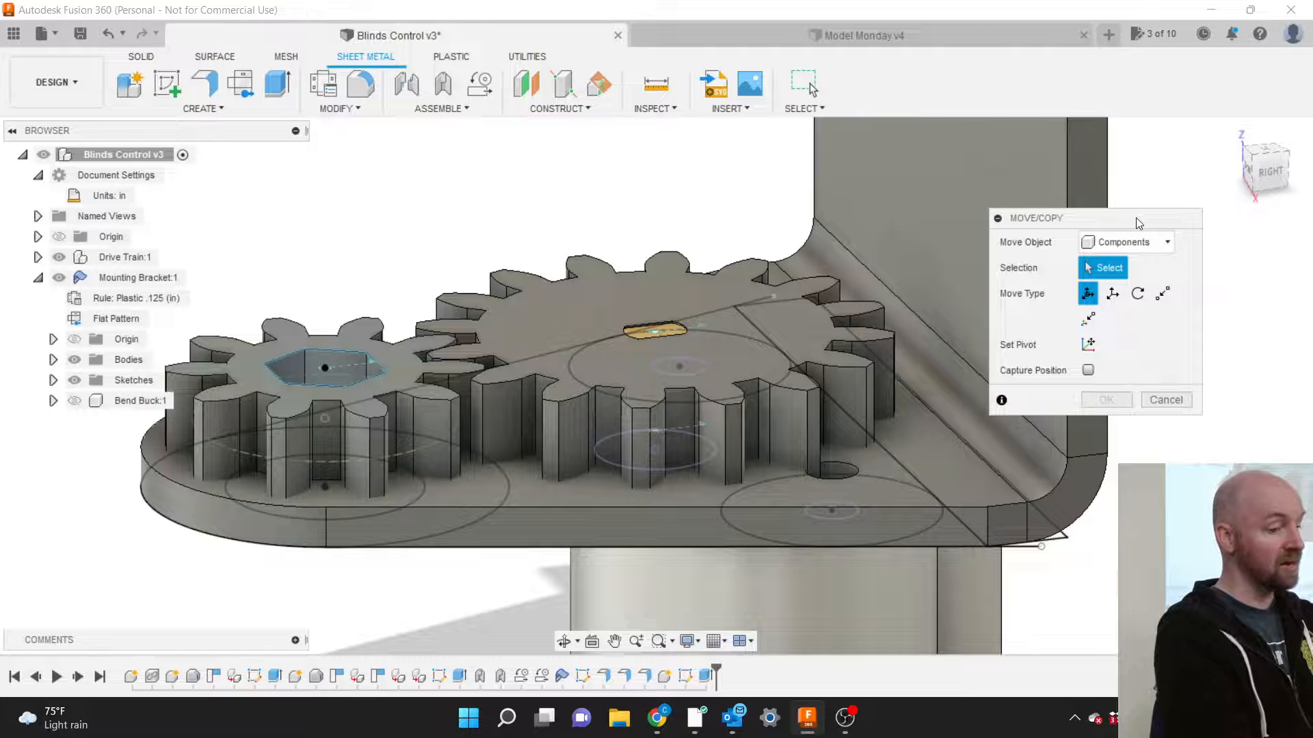
Test-lift the large gear body 0.10 in, then clear it and switch back to Components.
left_click(1114, 247)
left_click(1115, 283)
left_click(724, 311)
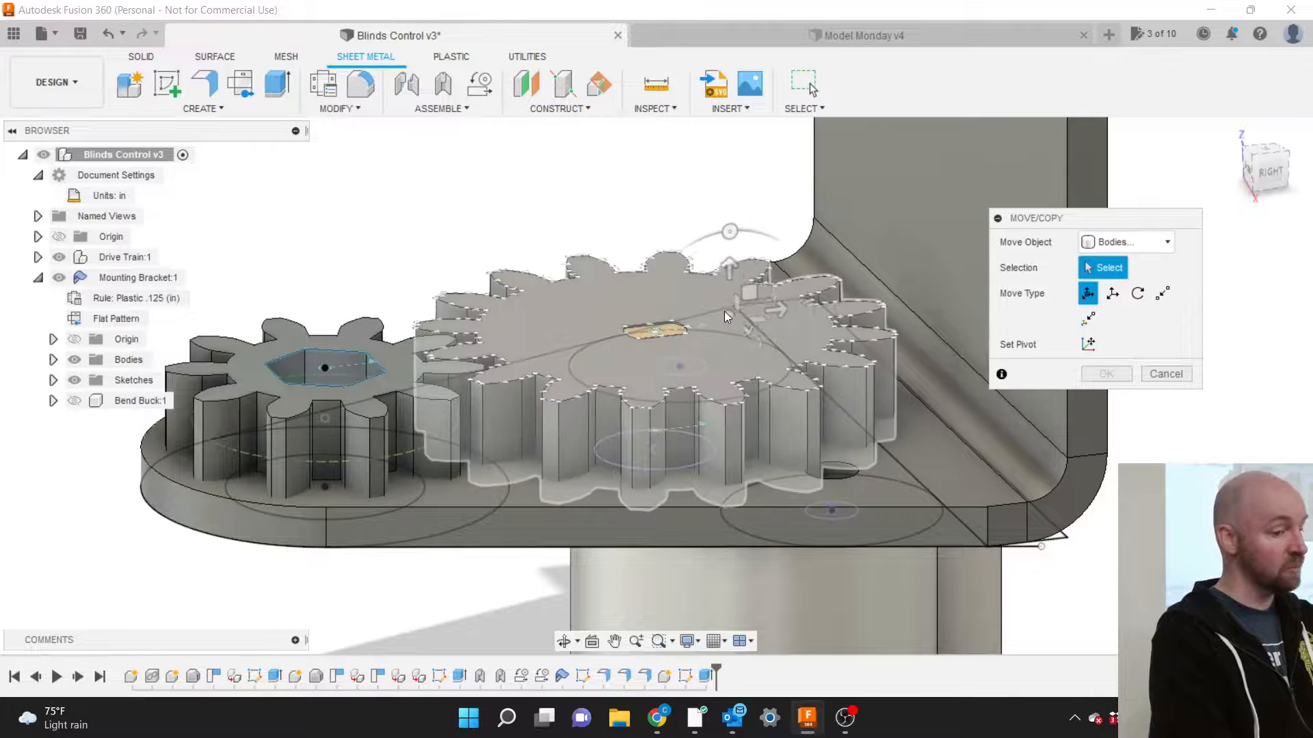
left_click_drag(715, 270, 713, 238)
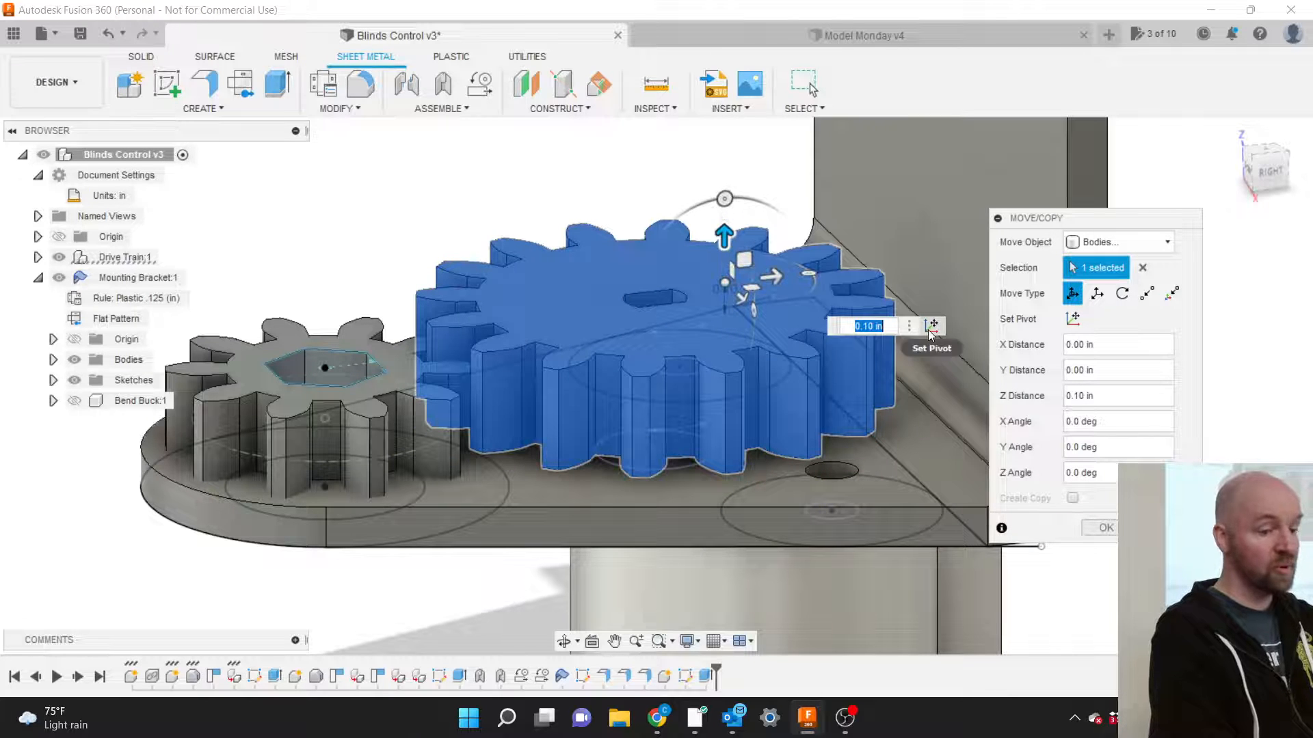
left_click(1142, 267)
left_click(1141, 243)
left_click(1130, 265)
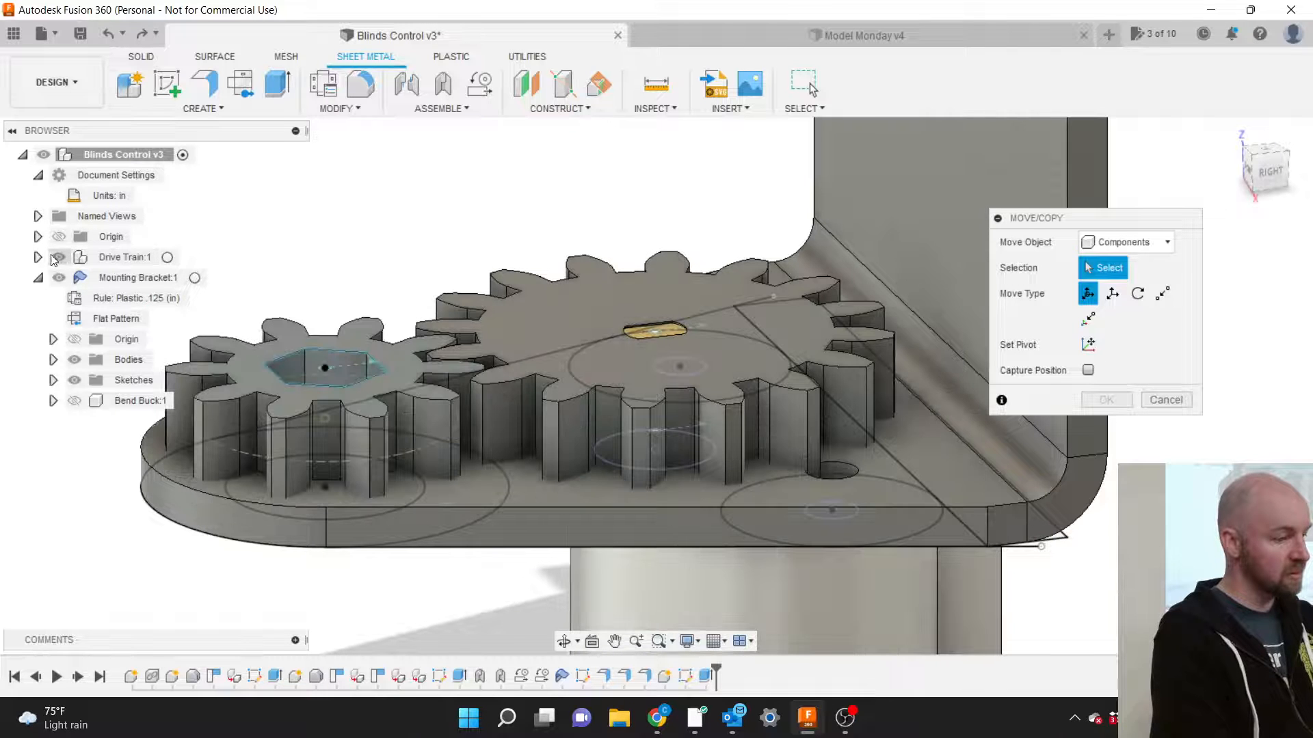
Select both Healical Gear components under Drive Train:1 and raise them 0.10 in along Z.
left_click(38, 258)
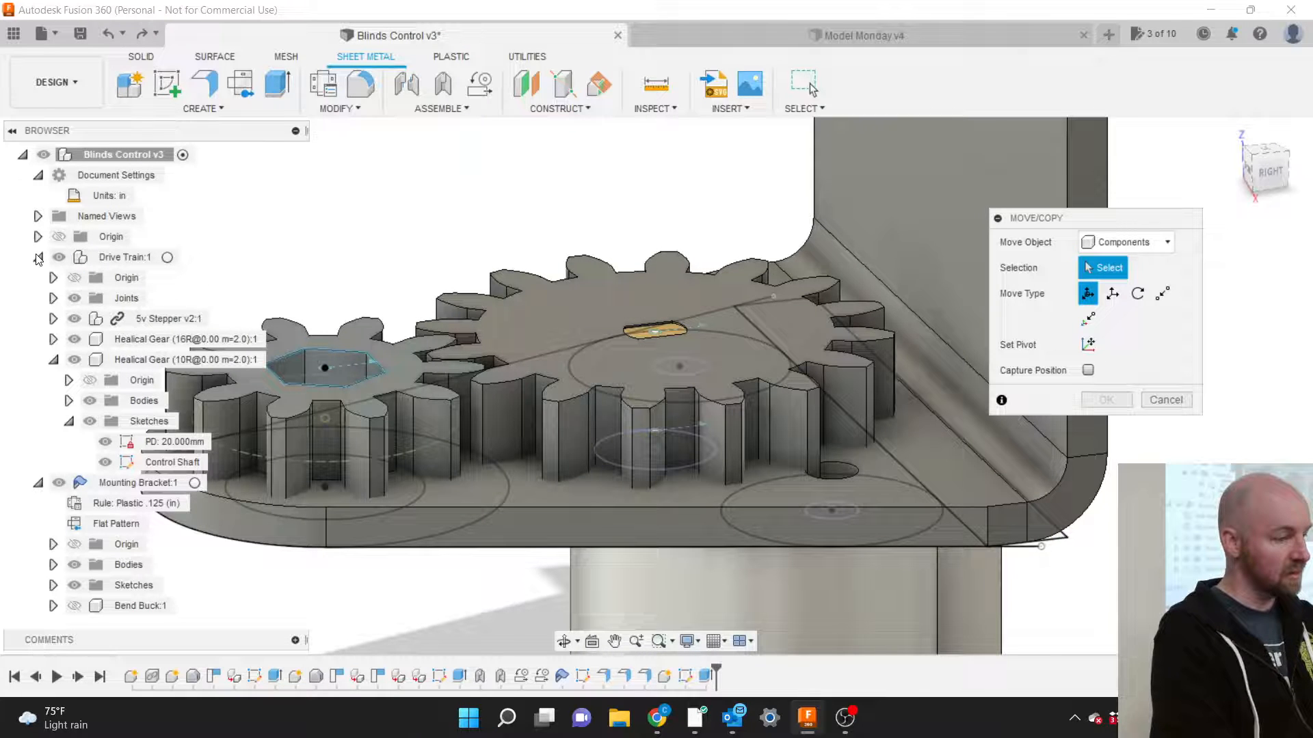
left_click(138, 339)
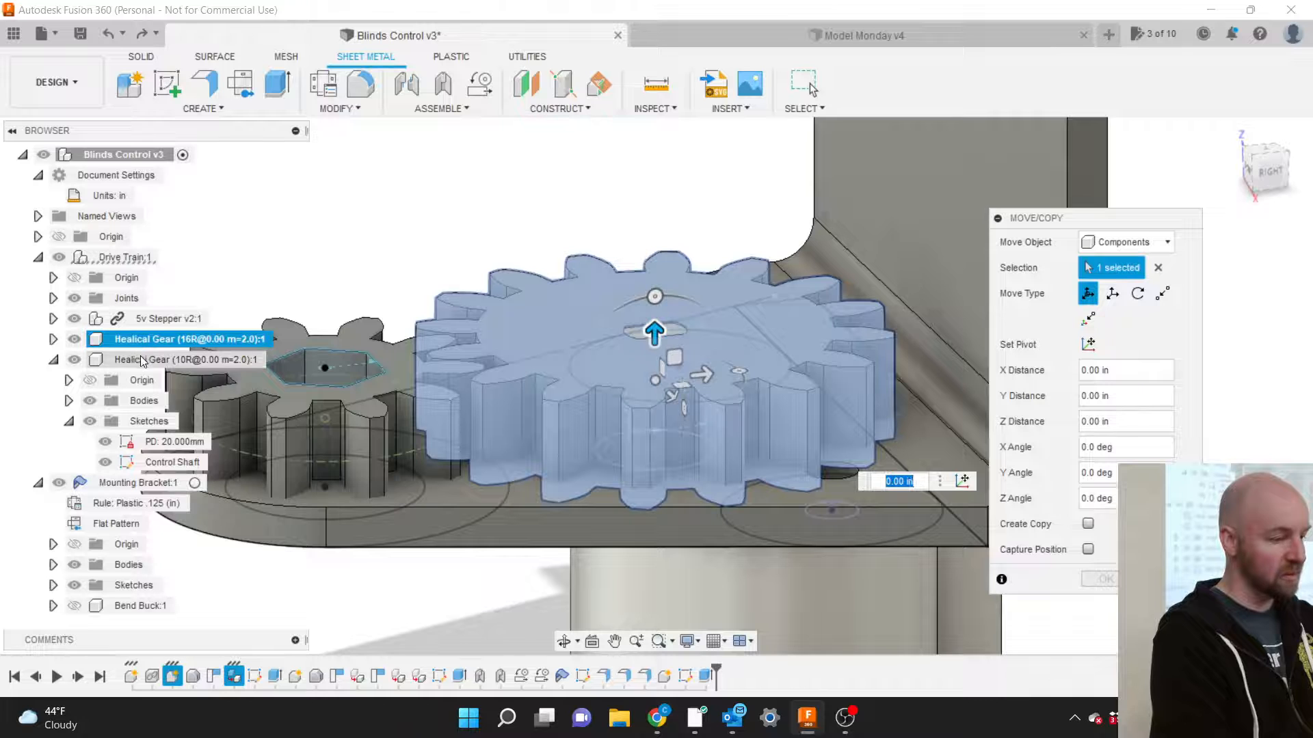
left_click(142, 360)
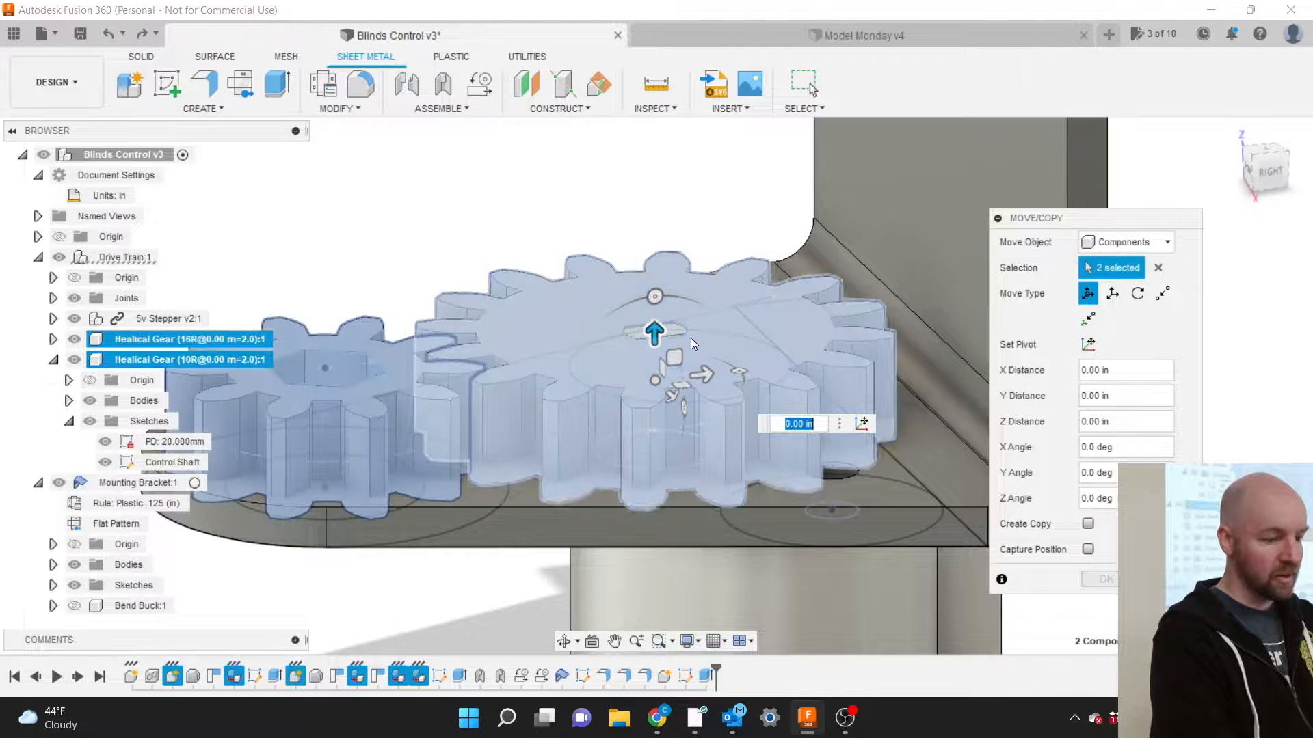
left_click_drag(653, 333, 646, 299)
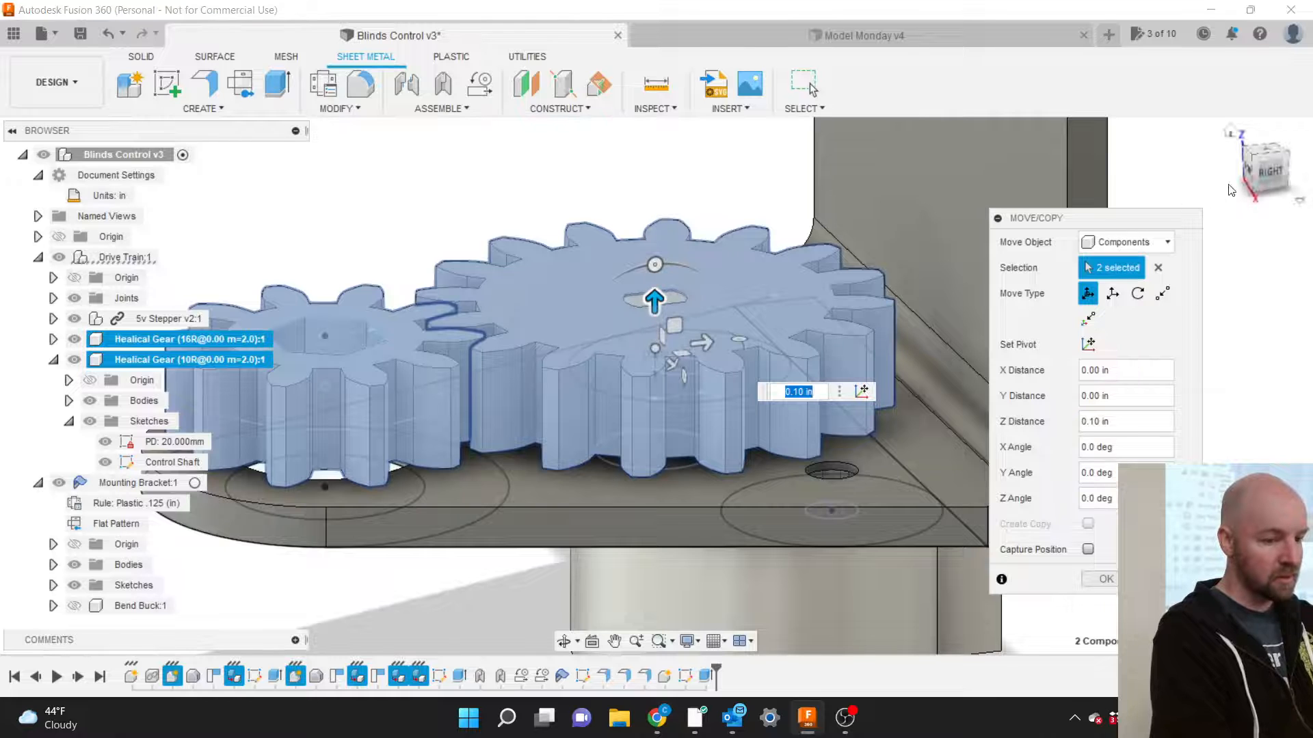
left_click(1276, 174)
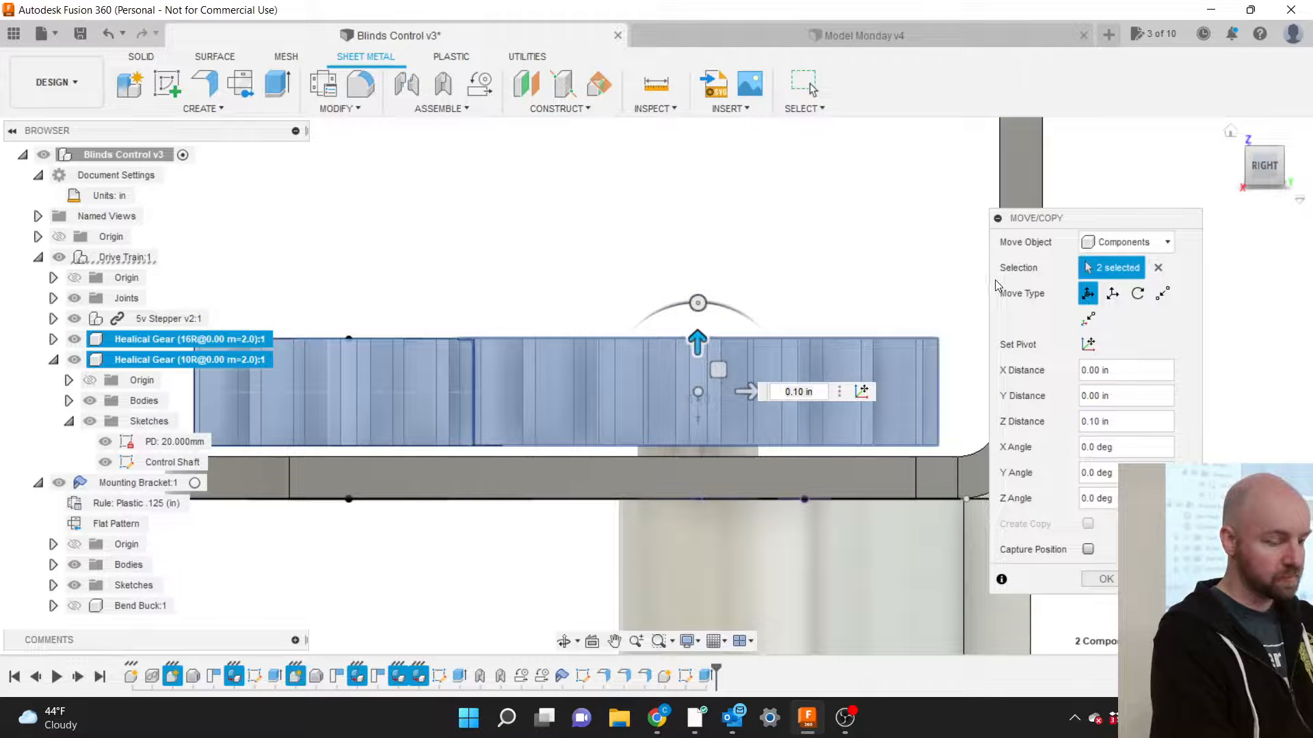
left_click(1105, 580)
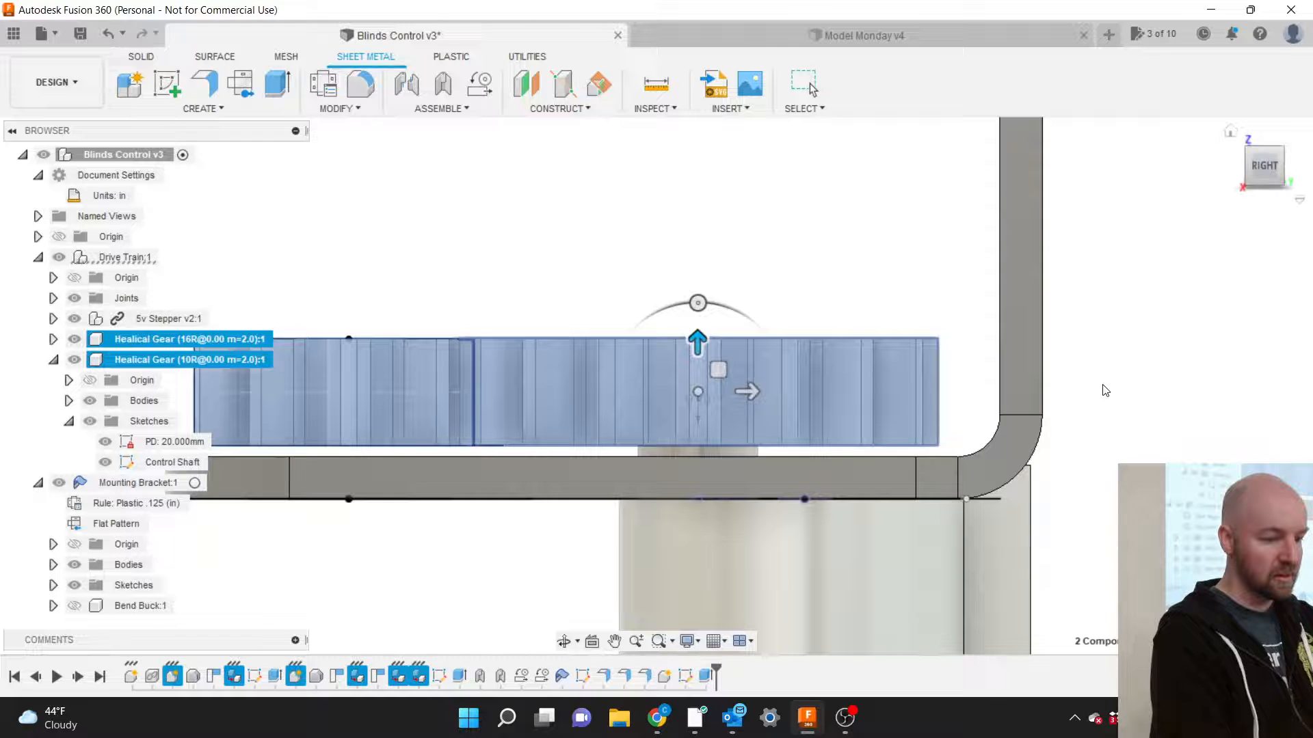
left_click(1114, 332)
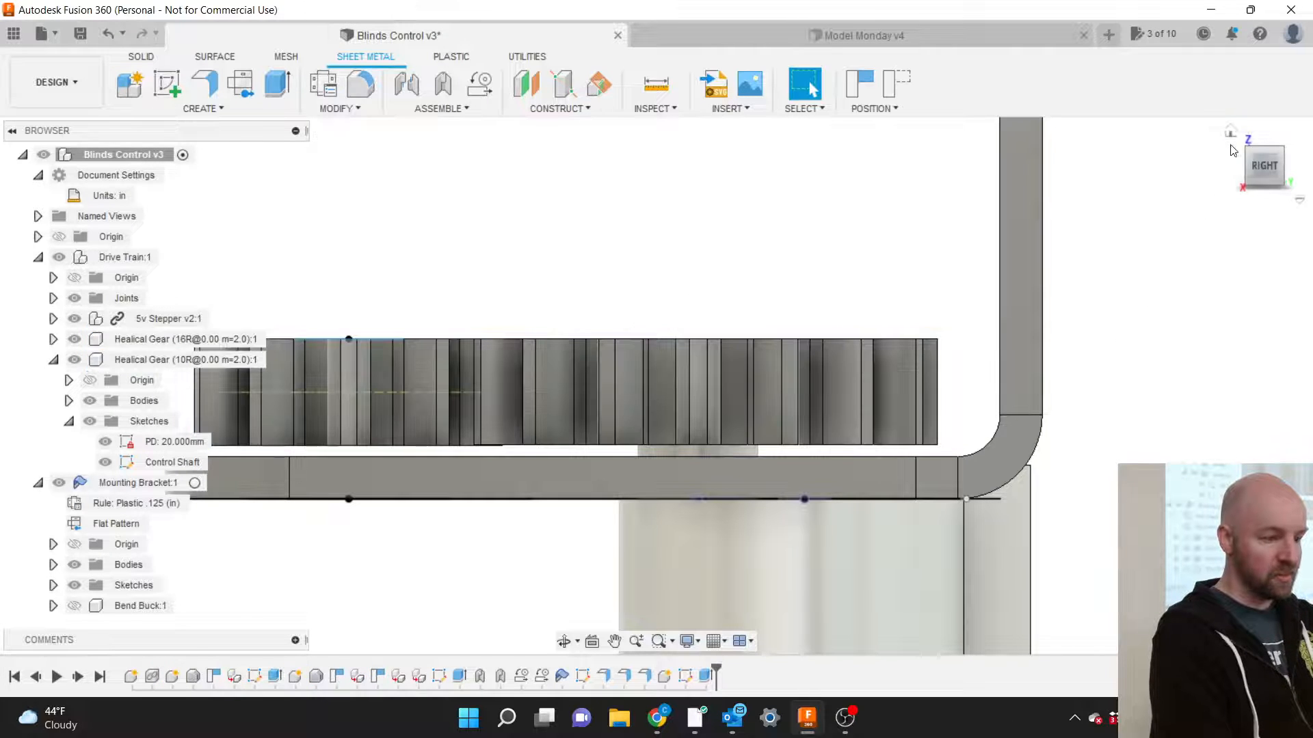
left_click_drag(1261, 166, 1294, 226)
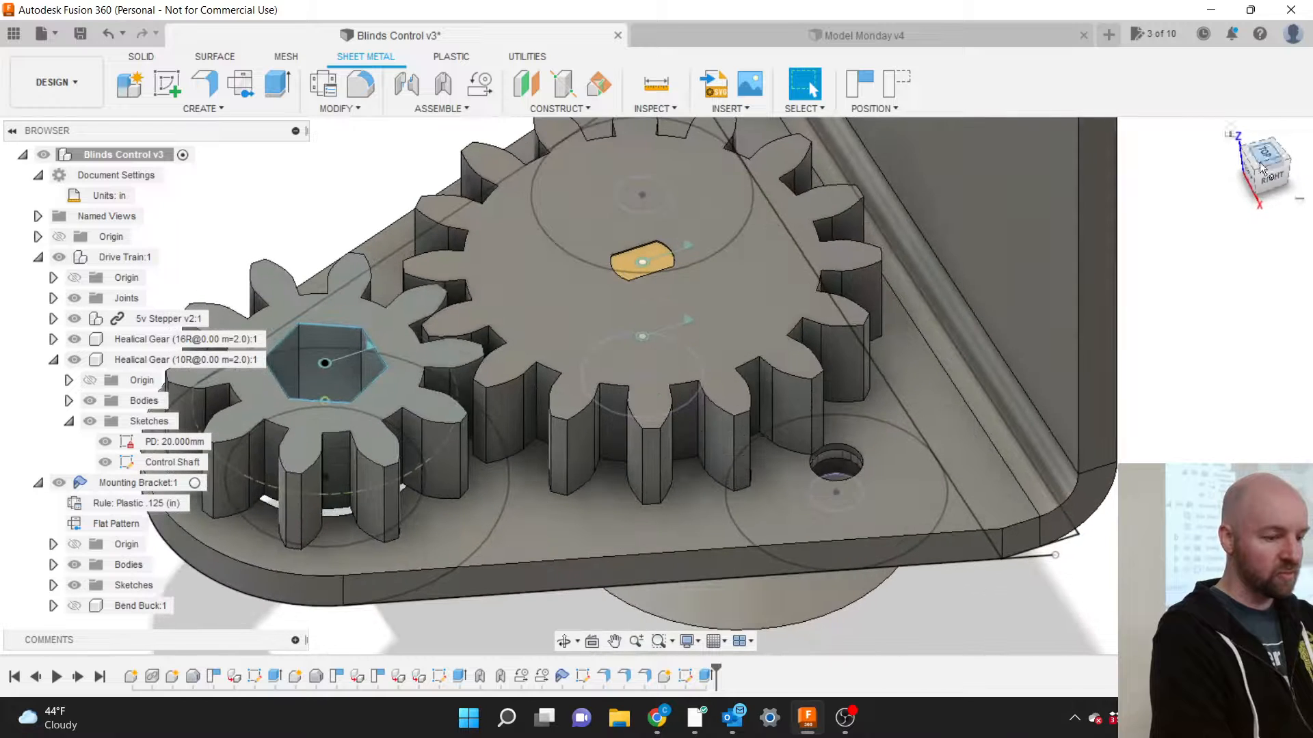
double_click(687, 245)
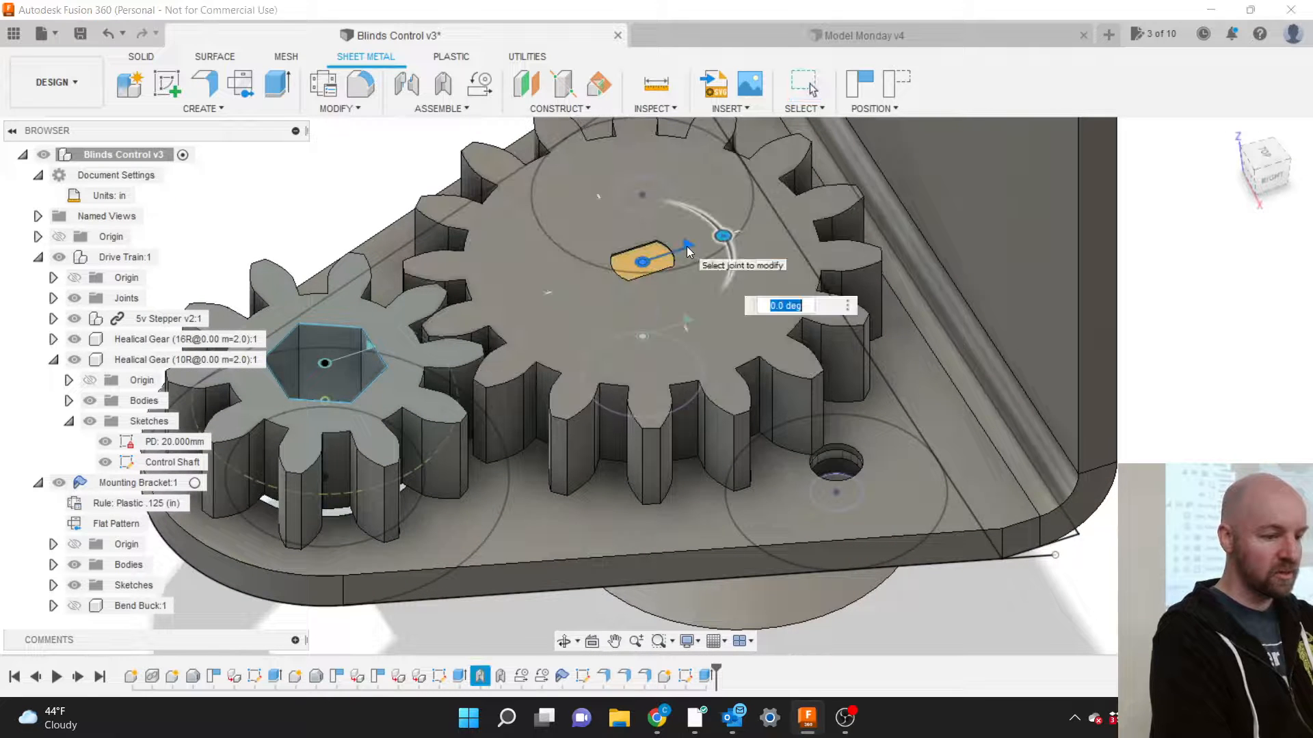
key("Escape")
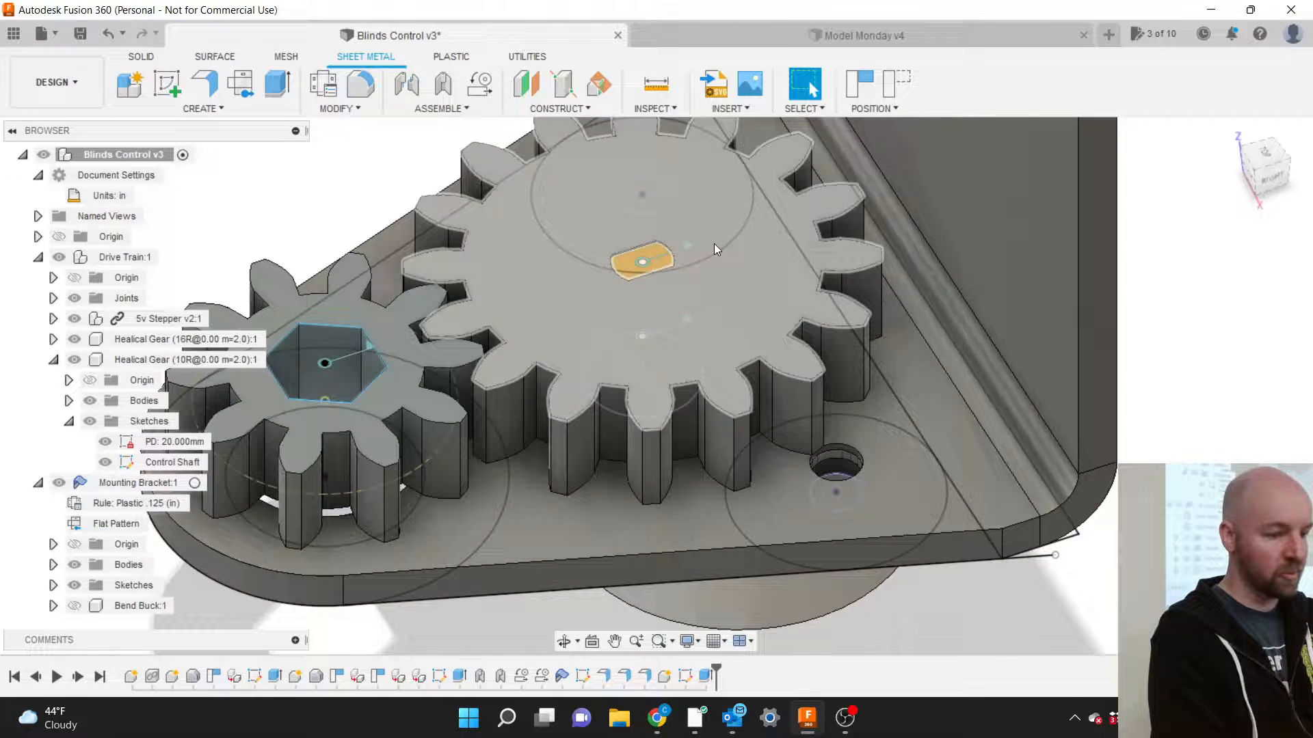
double_click(688, 319)
left_click_drag(723, 309, 715, 256)
scroll(720, 251, "down", 5)
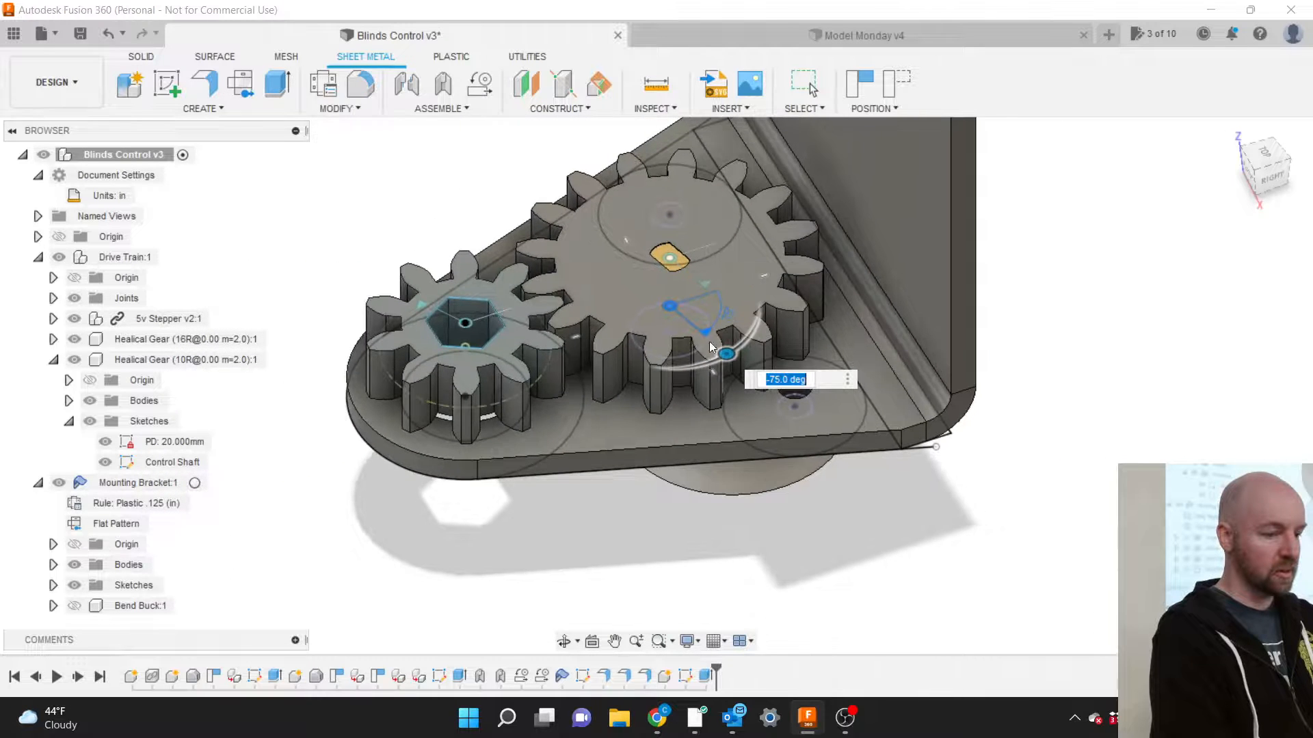
scroll(695, 462, "down", 1)
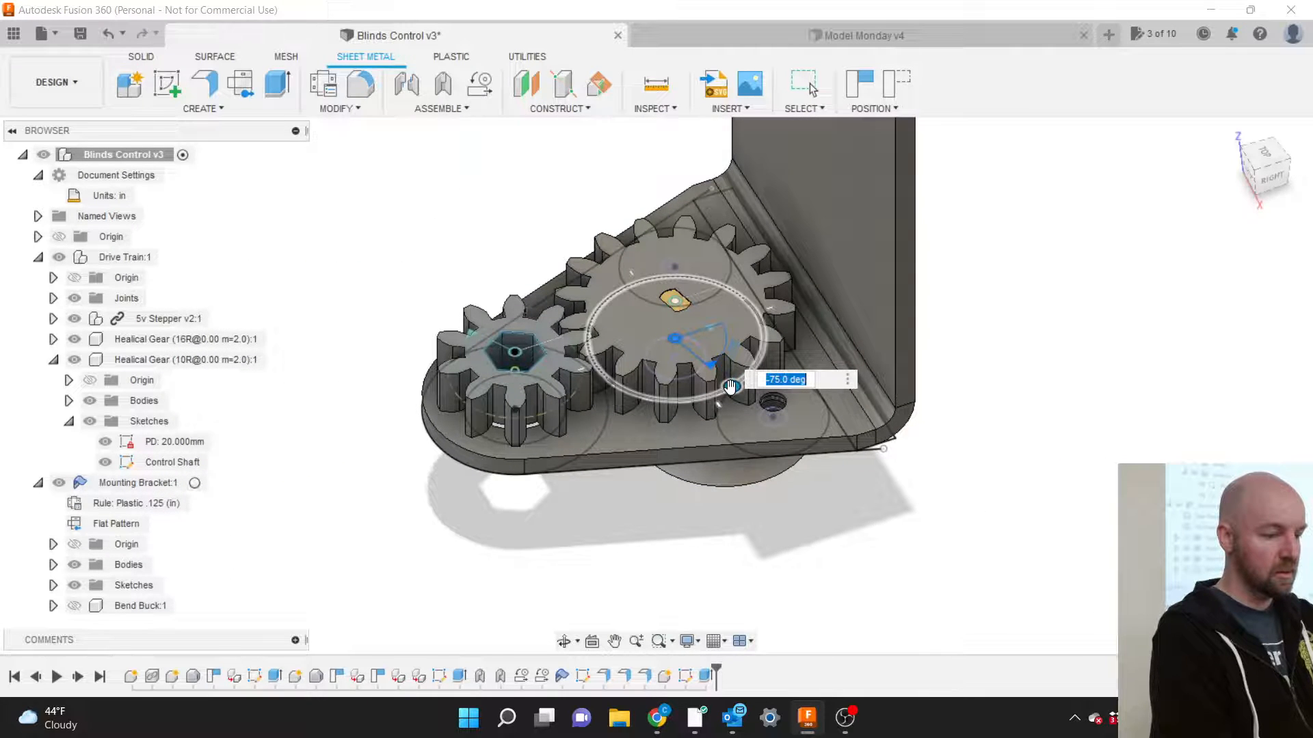
left_click_drag(729, 380, 741, 353)
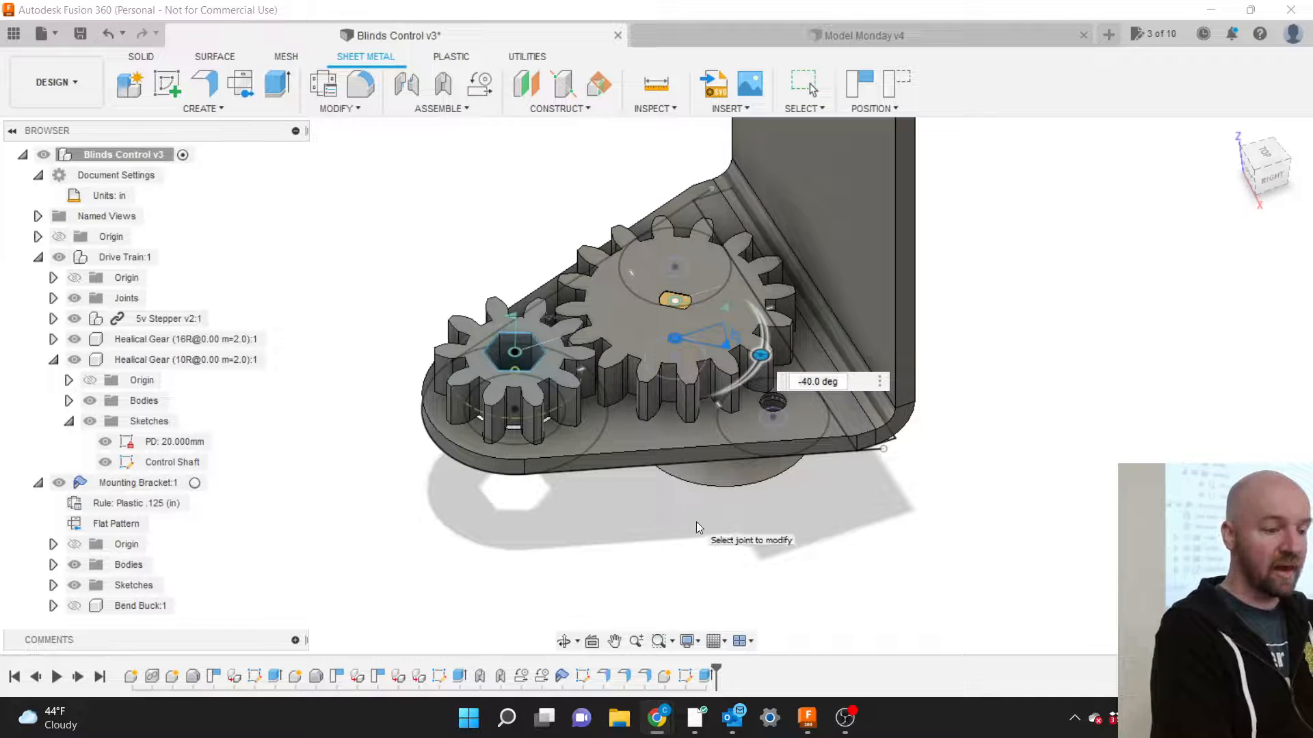
scroll(696, 523, "down", 2)
scroll(696, 523, "down", 1)
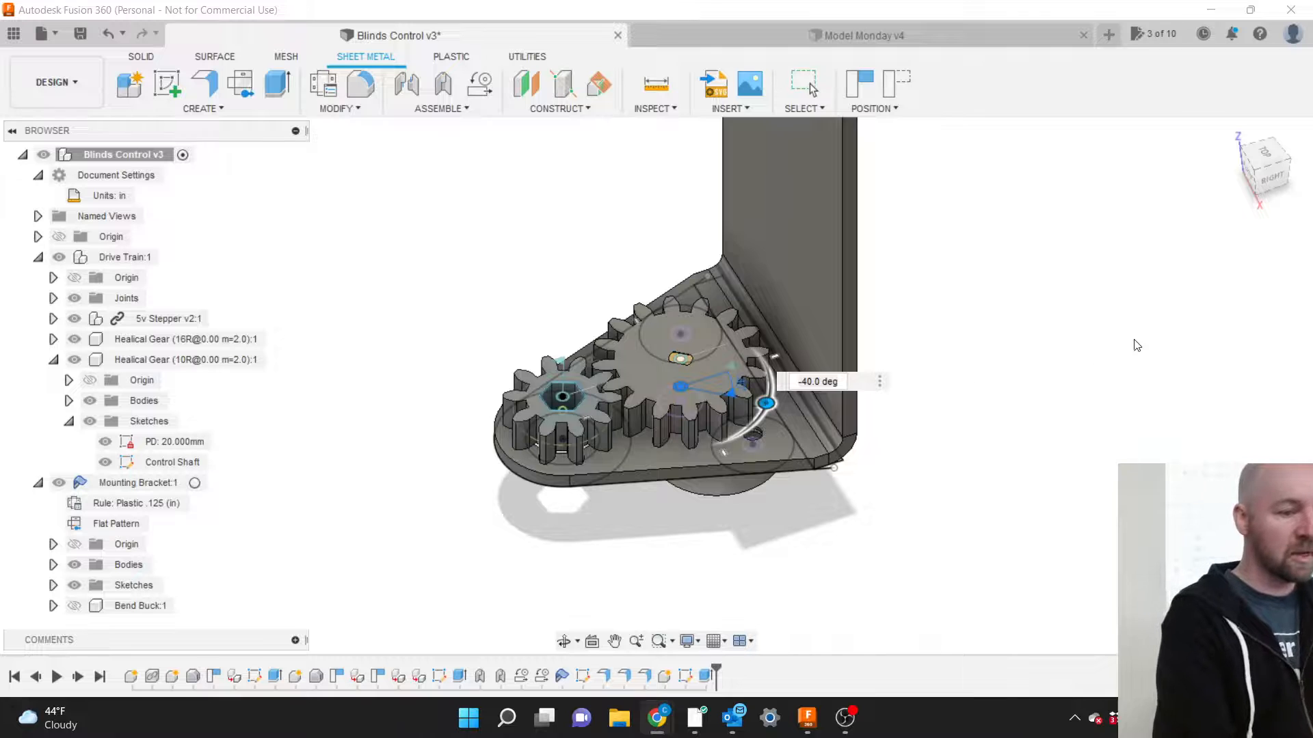
left_click_drag(1258, 201, 1257, 164)
scroll(638, 382, "up", 3)
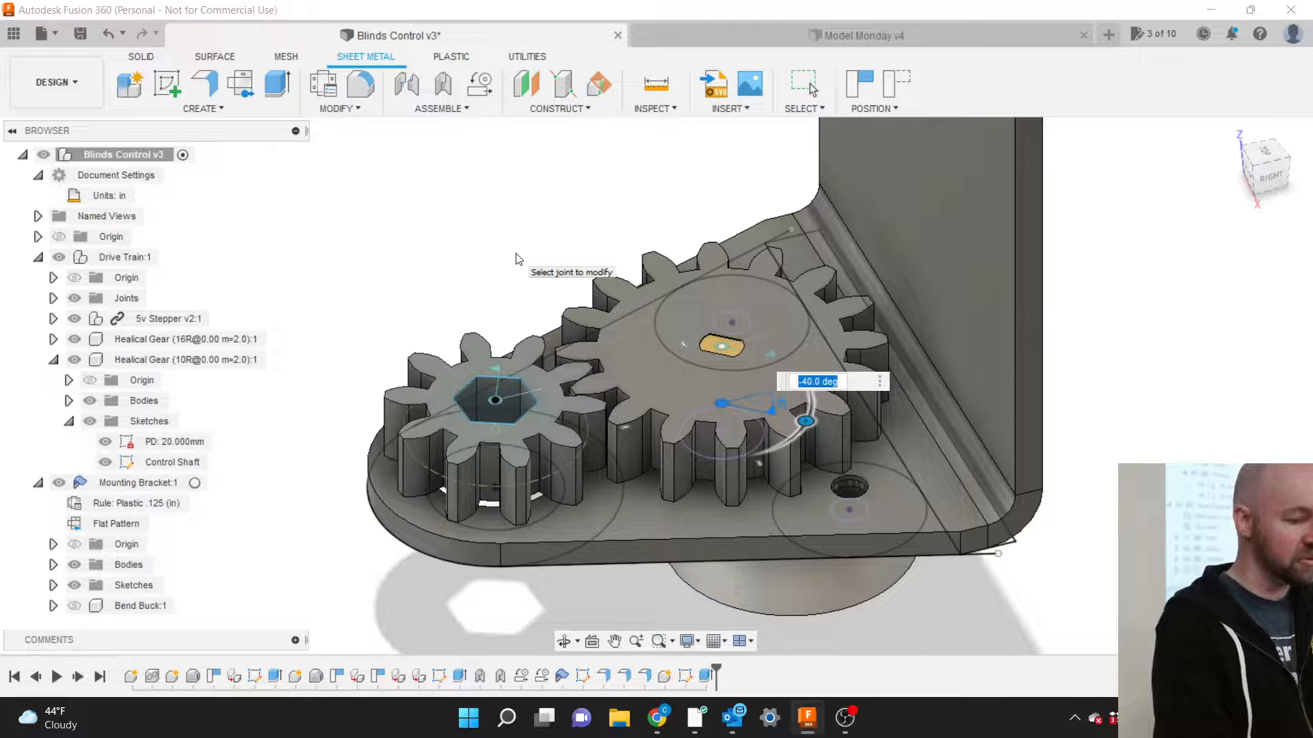
key("Escape")
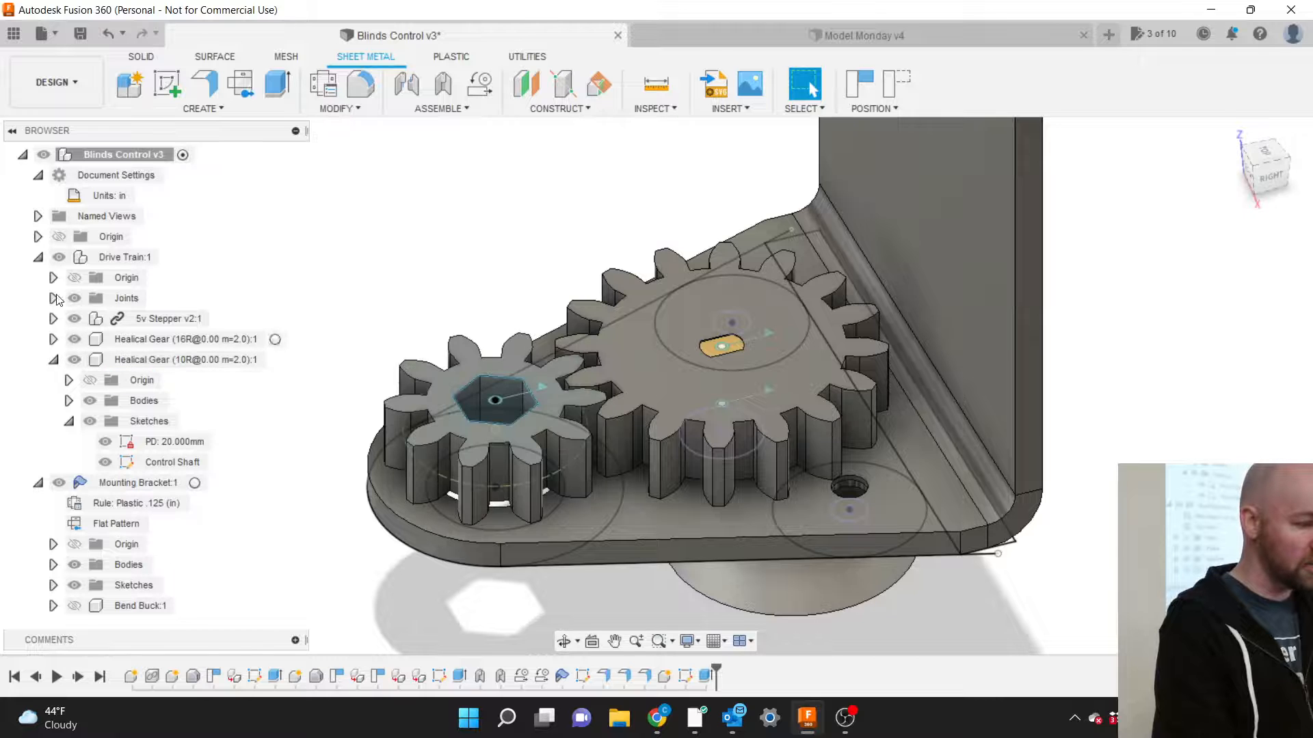
Activate Drive Train:1, show the Bend Buck, then reactivate Blinds Control v3.
left_click(166, 258)
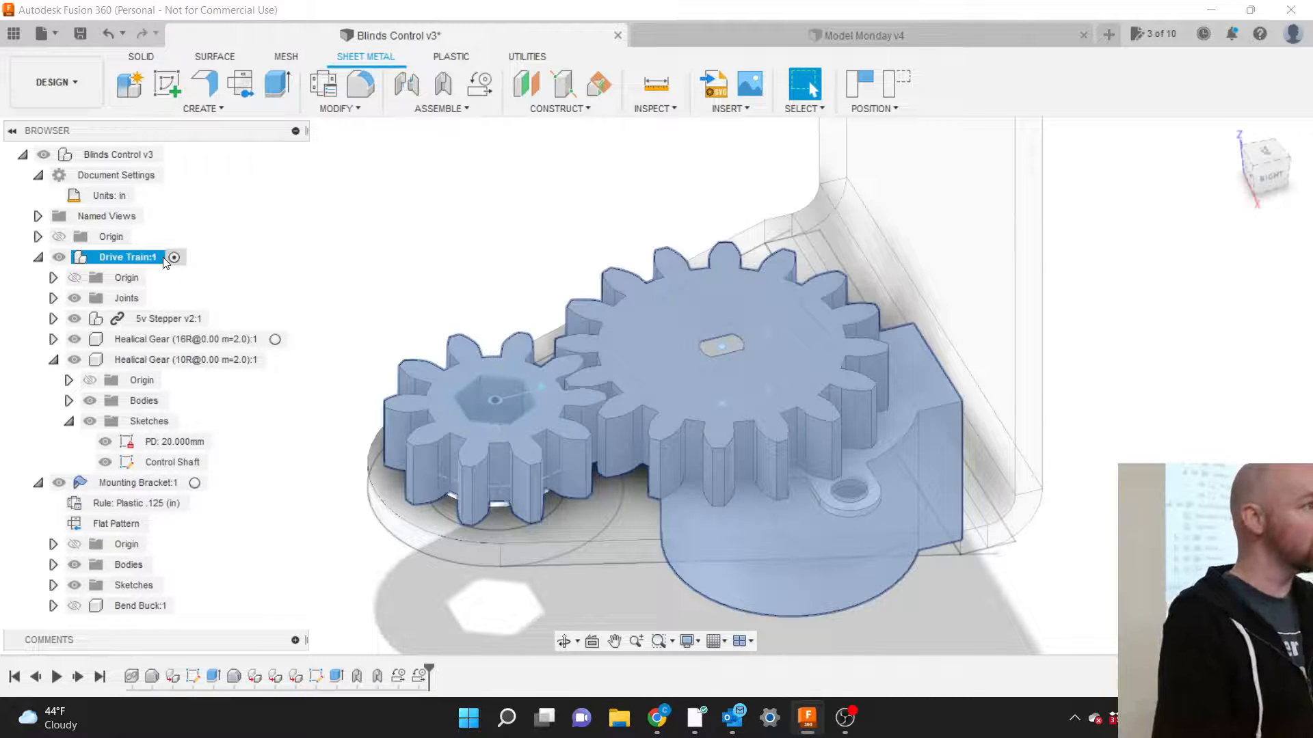
left_click(355, 252)
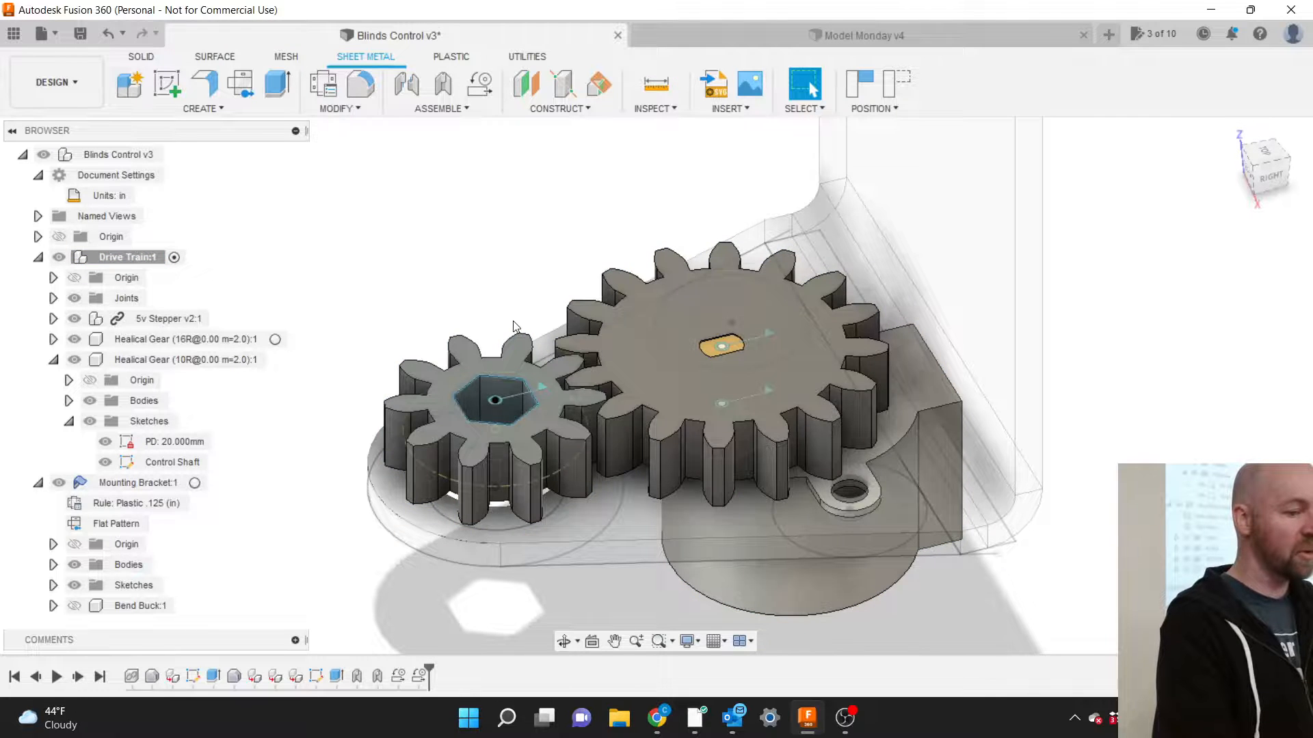
scroll(512, 321, "down", 2)
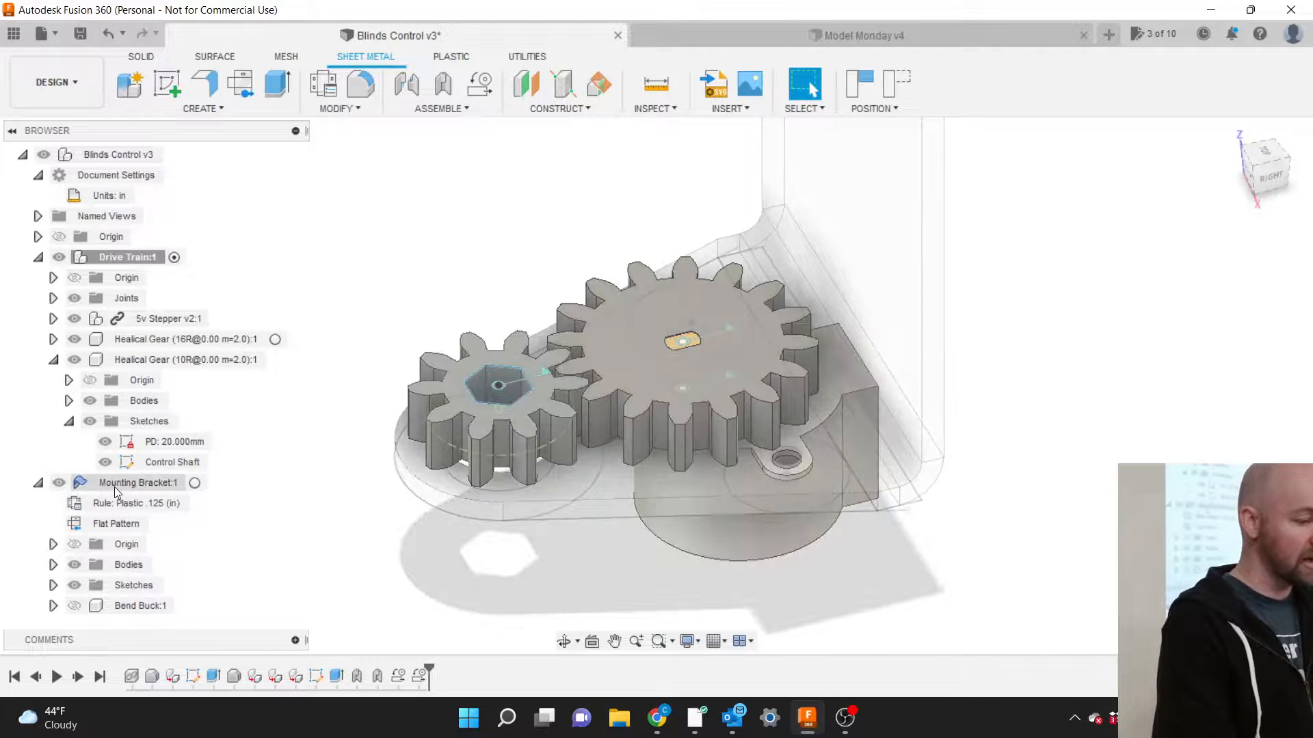
left_click(74, 605)
scroll(384, 450, "down", 1)
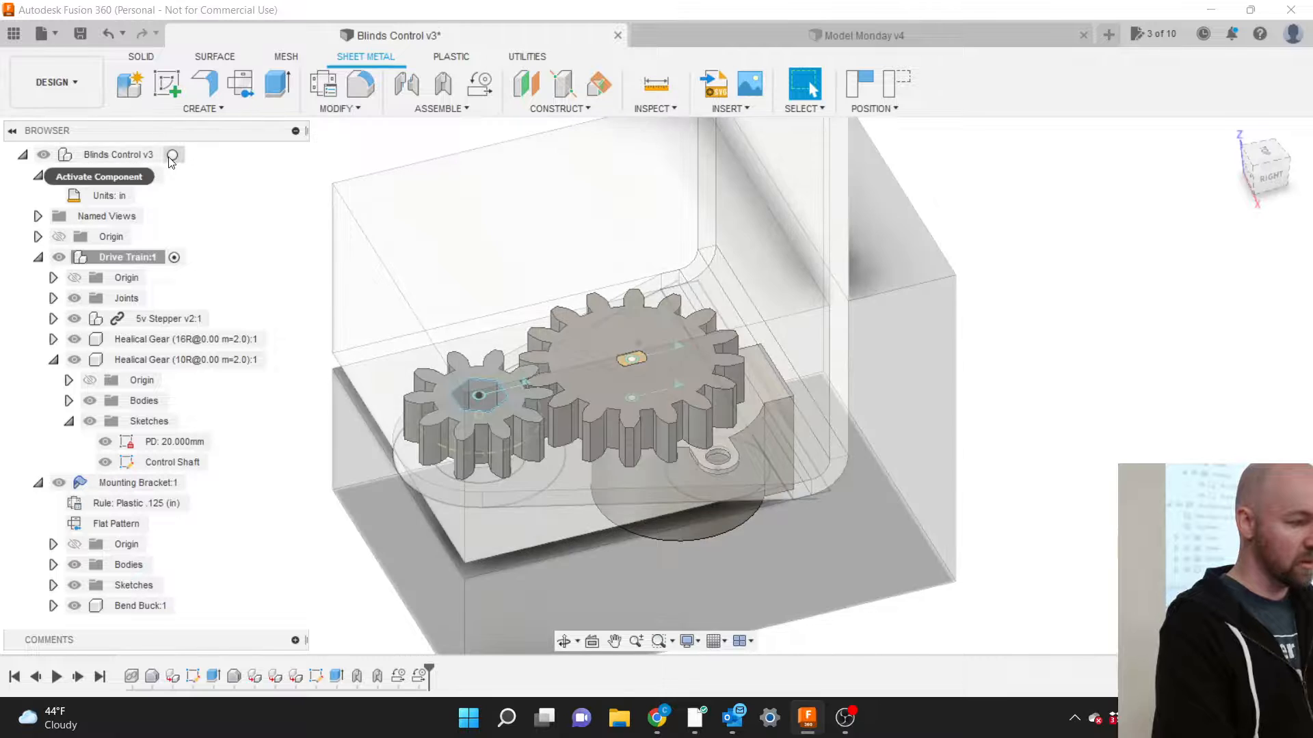
left_click(172, 155)
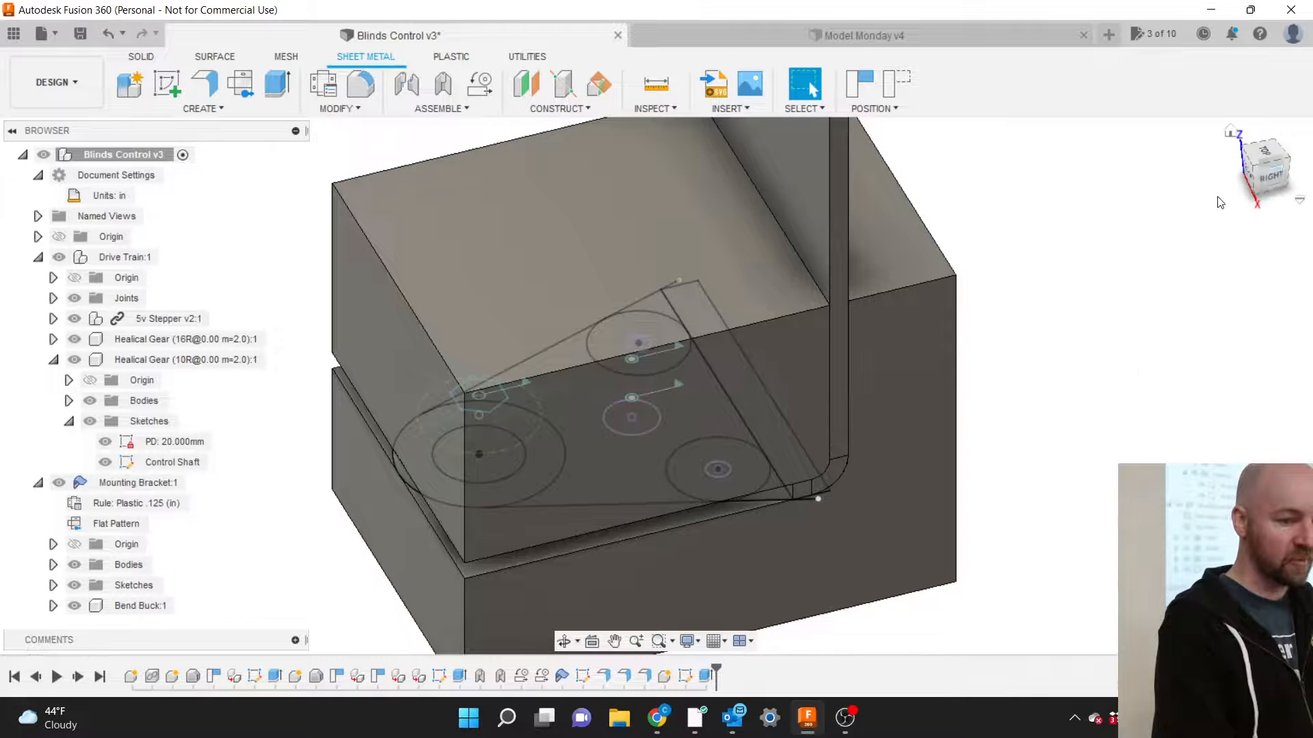
Check the buck from the Right view, then hide Bend Buck:1 and inspect the big gear.
left_click(1270, 177)
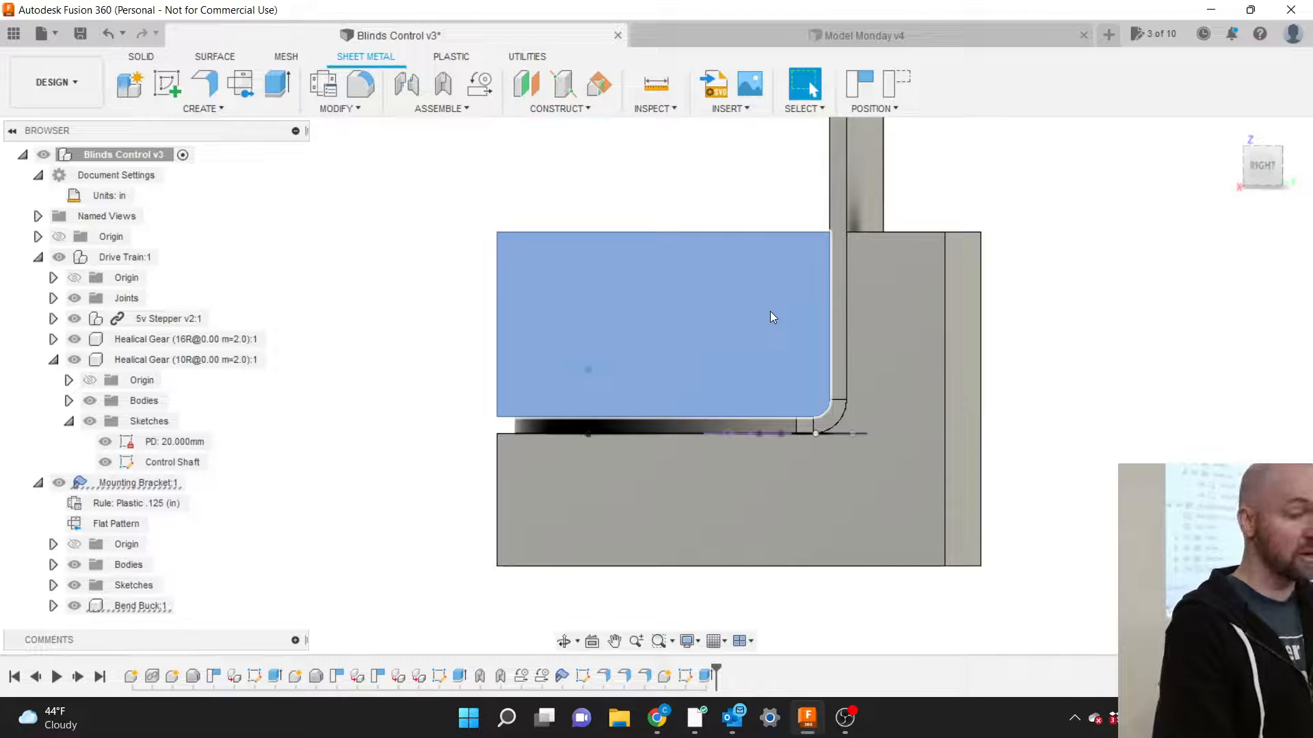
left_click(770, 316)
left_click(1246, 147)
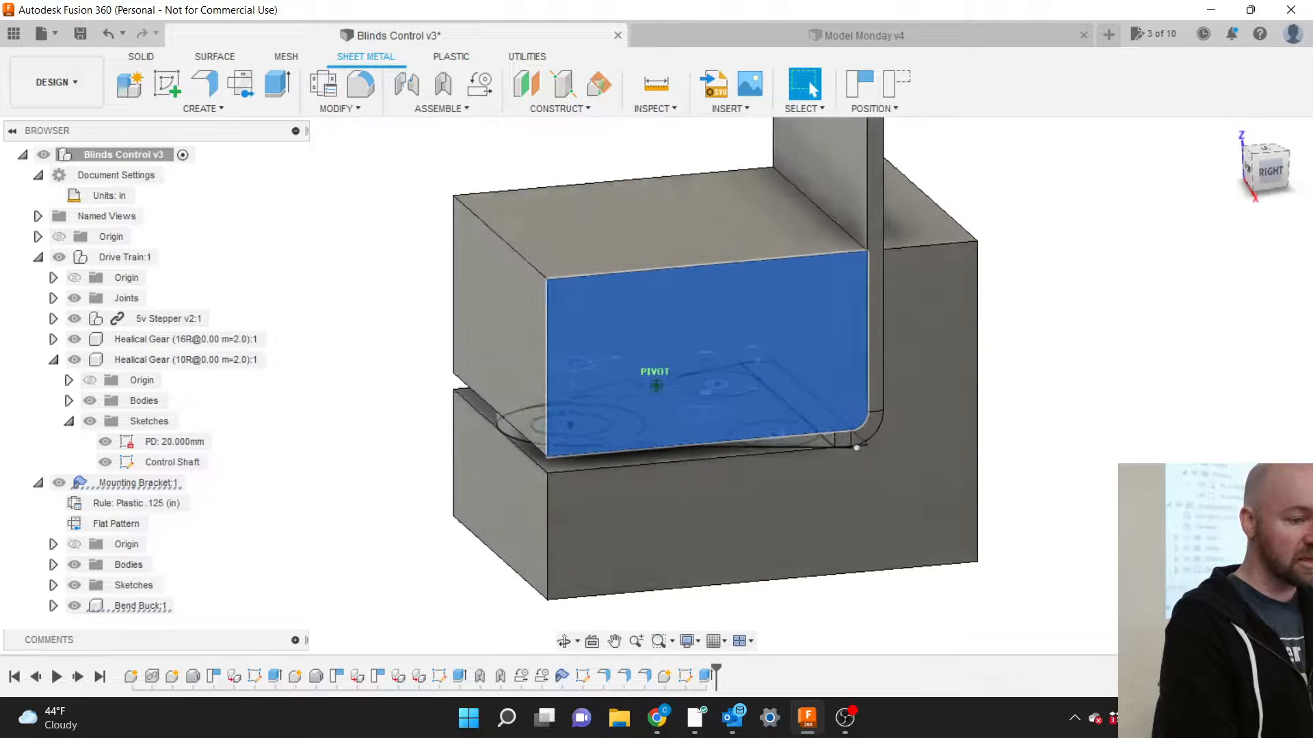
left_click(74, 606)
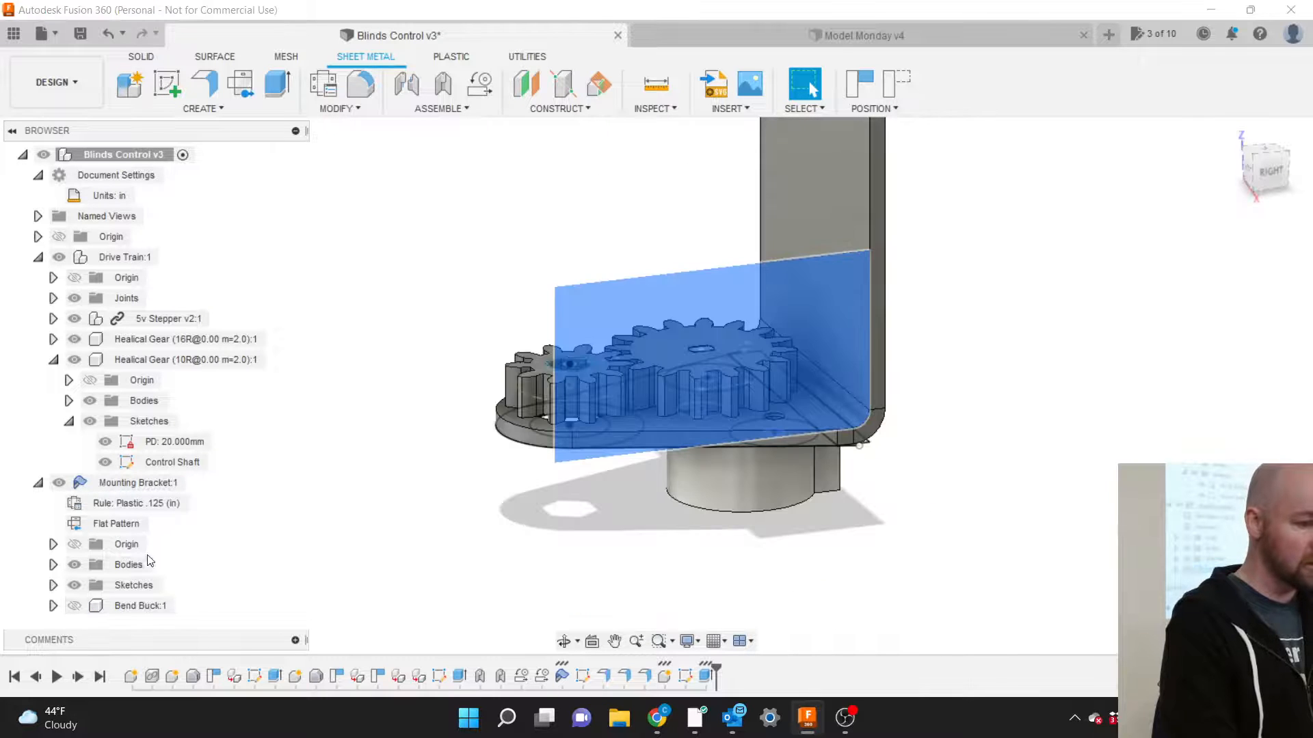
left_click(495, 269)
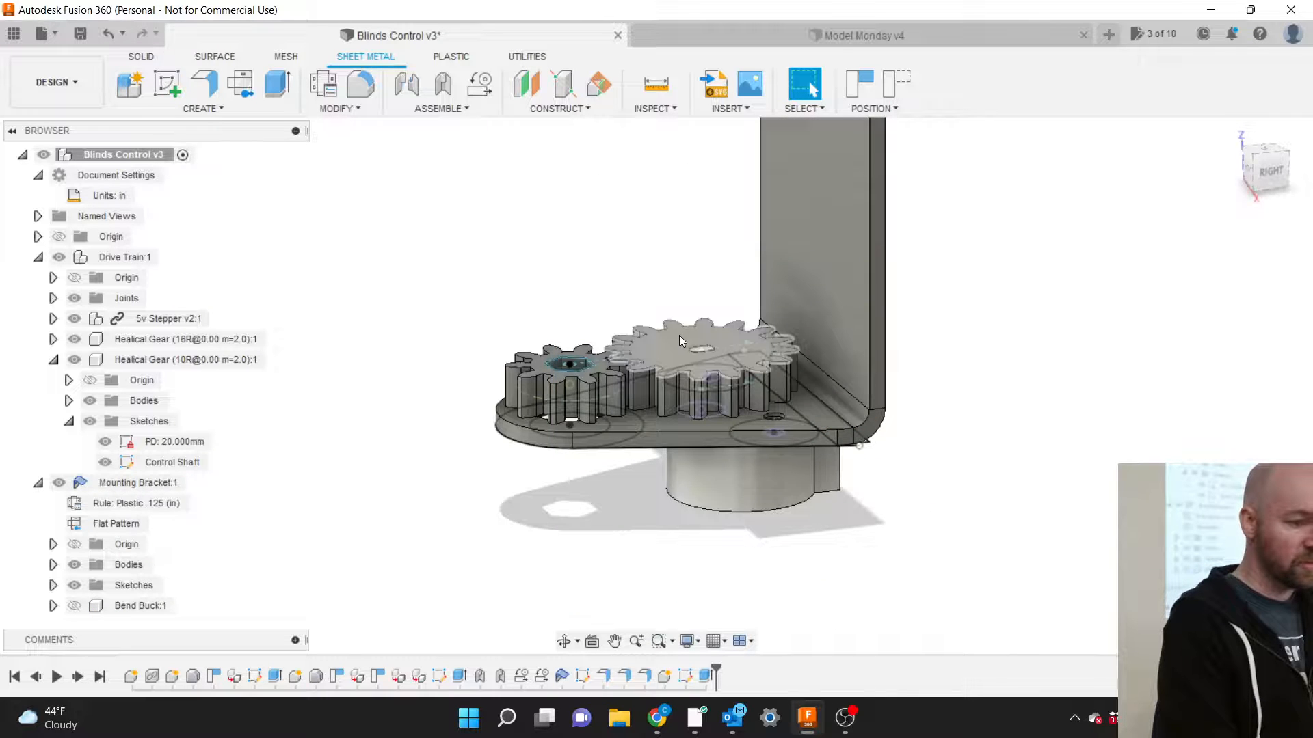
left_click(679, 335)
scroll(679, 335, "up", 5)
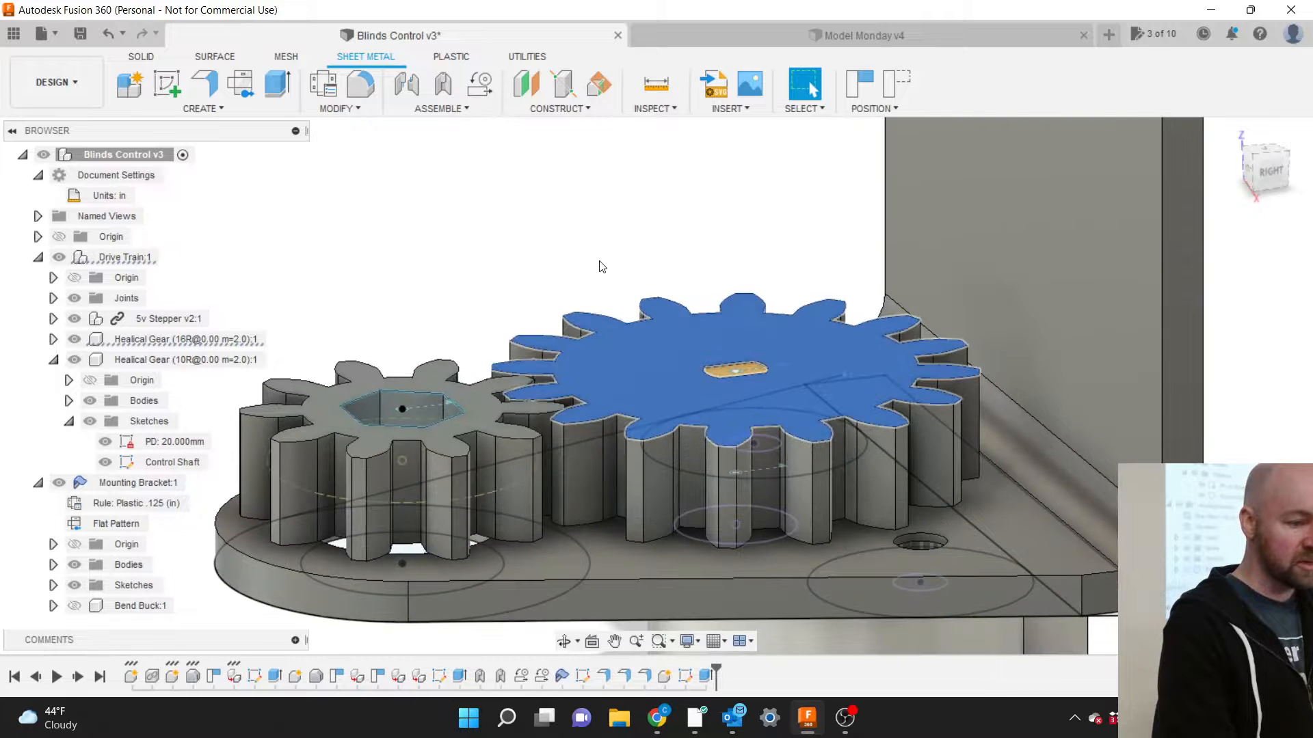
scroll(756, 467, "down", 5)
left_click(673, 327)
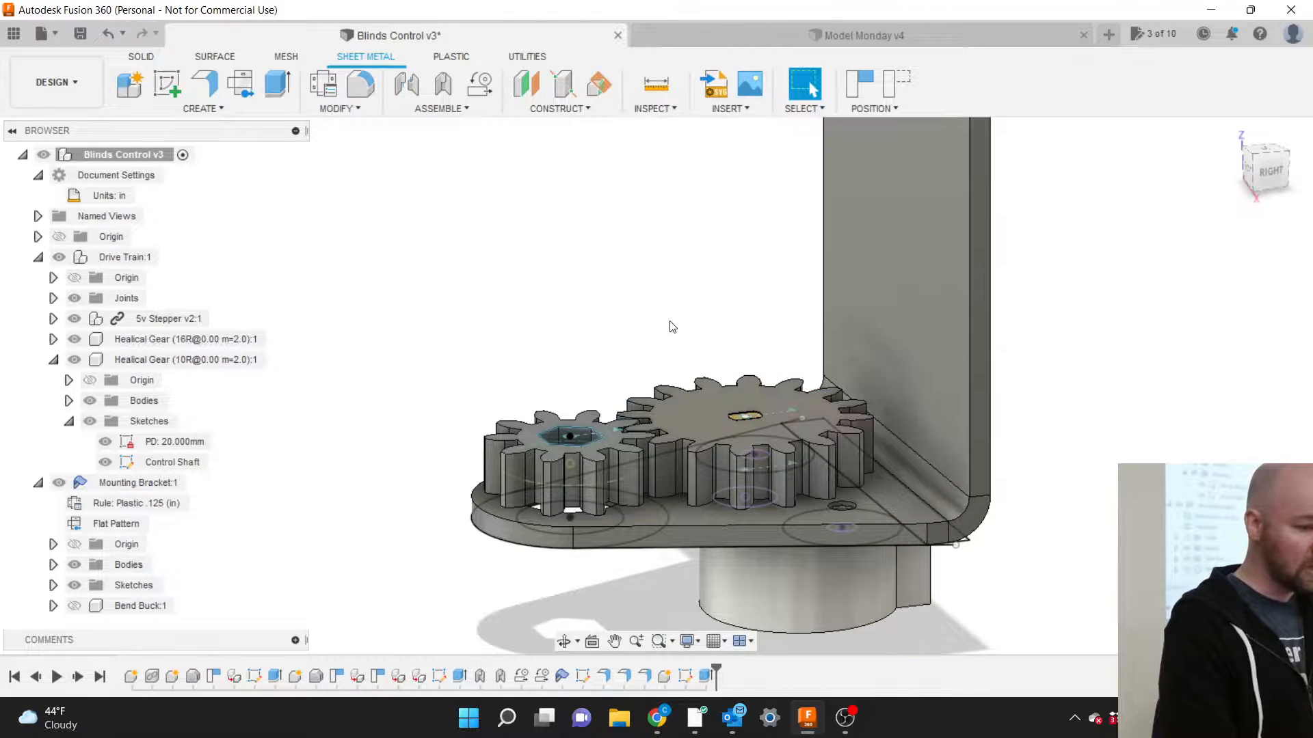
Isolate Healical Gear (16R) and make it the active component.
right_click(164, 345)
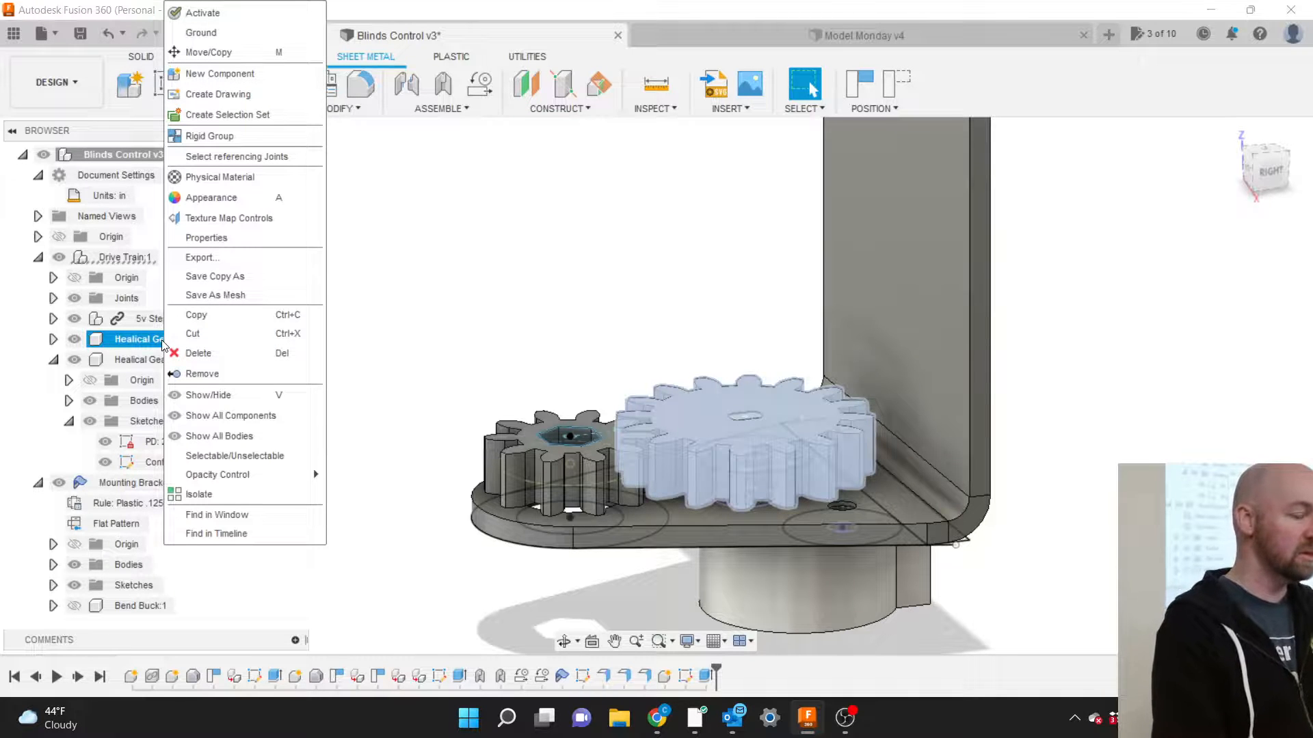
left_click(216, 490)
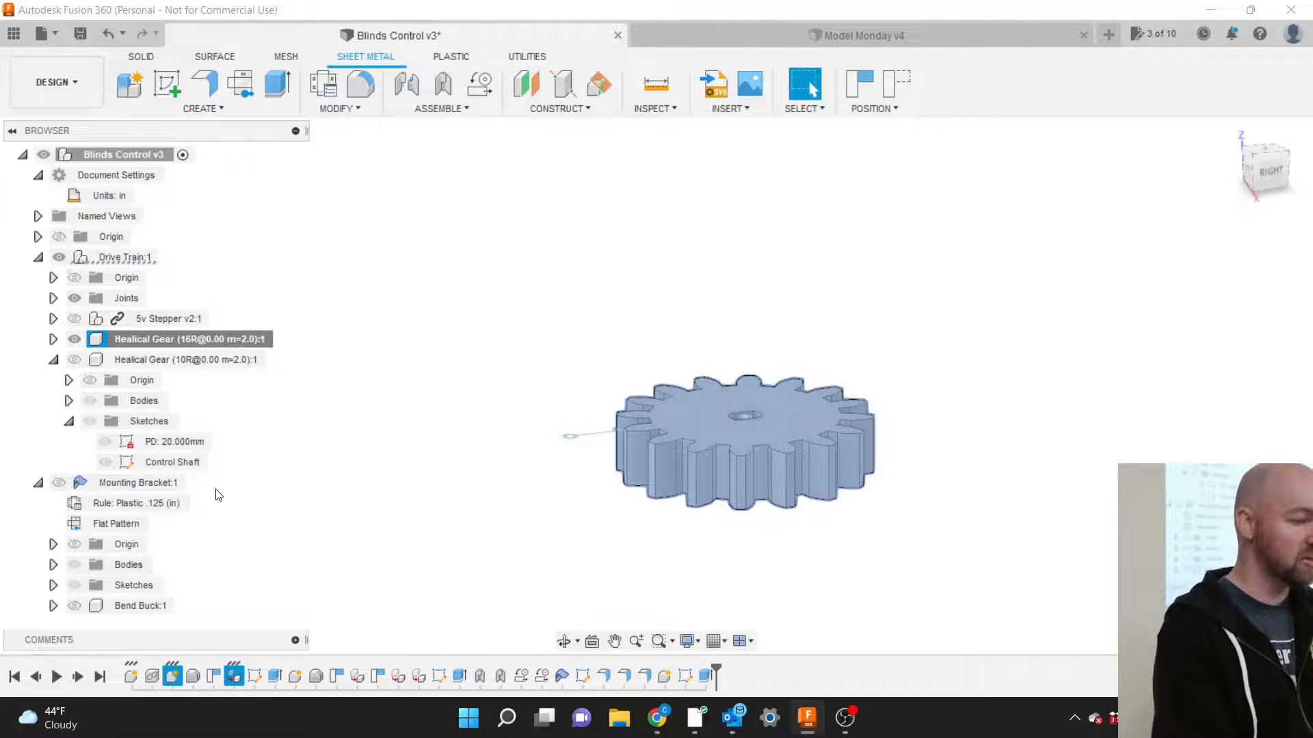
left_click(295, 423)
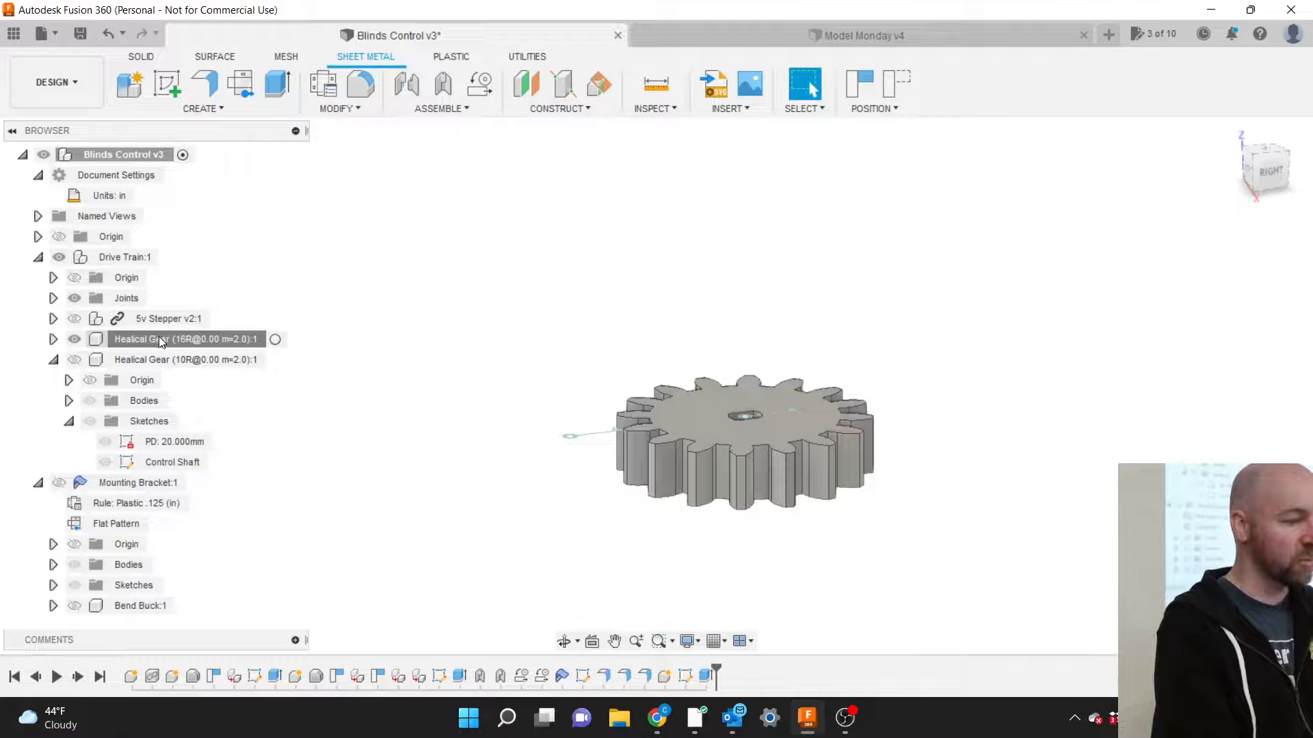
left_click(275, 340)
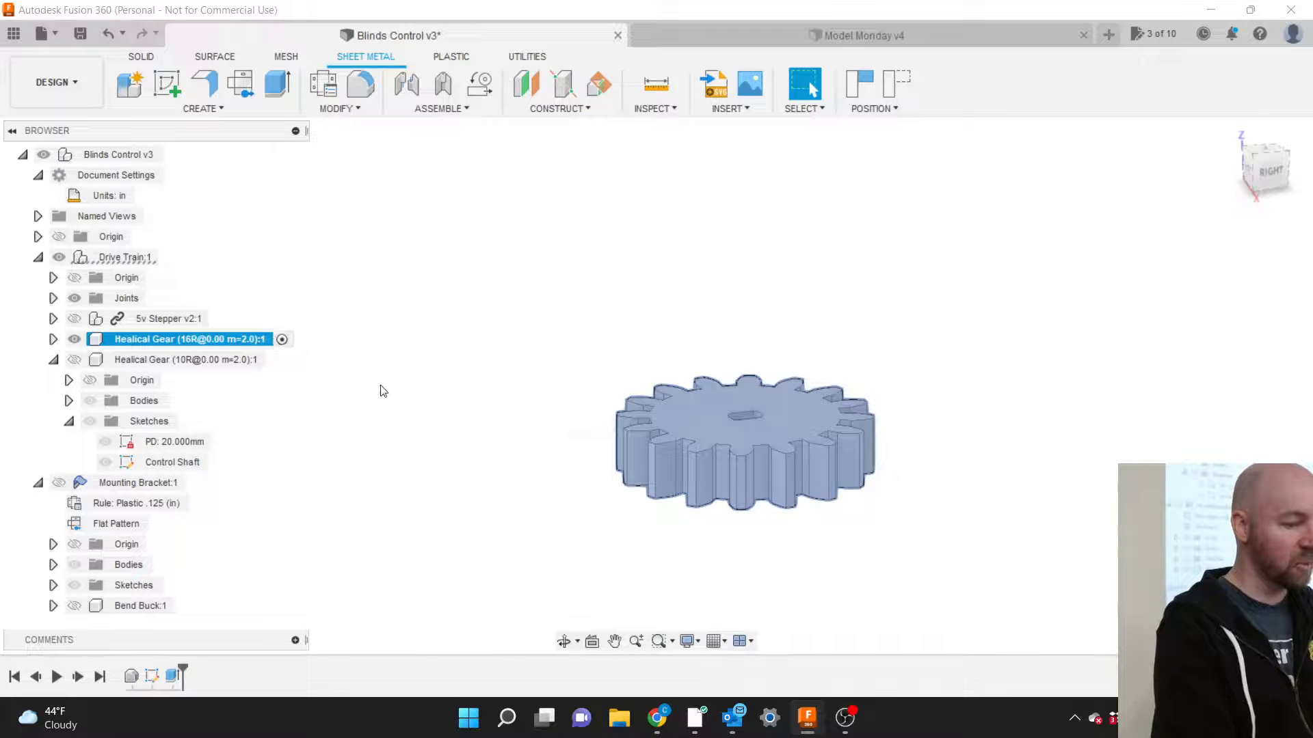
left_click(403, 394)
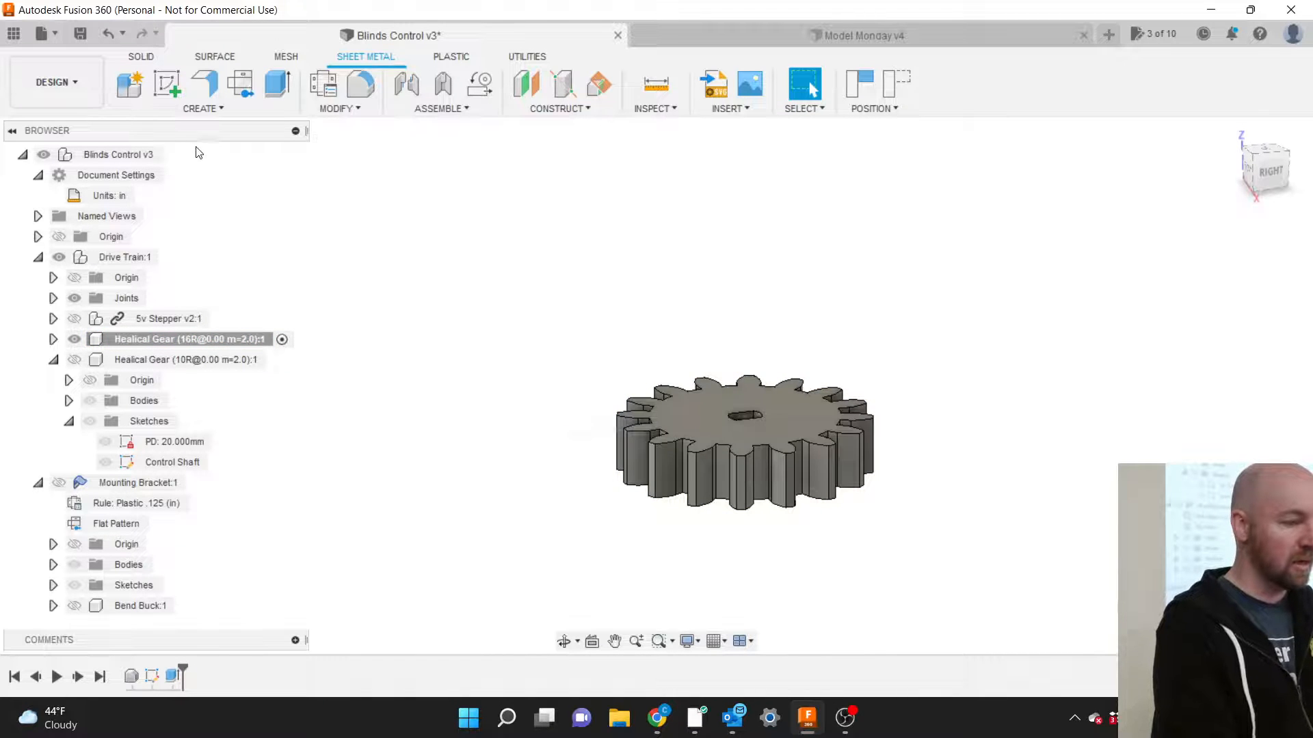
Sketch a roughly 1.8 in circle on the 16-tooth gear's top face, centred on the gear and enclosing its teeth.
left_click(206, 108)
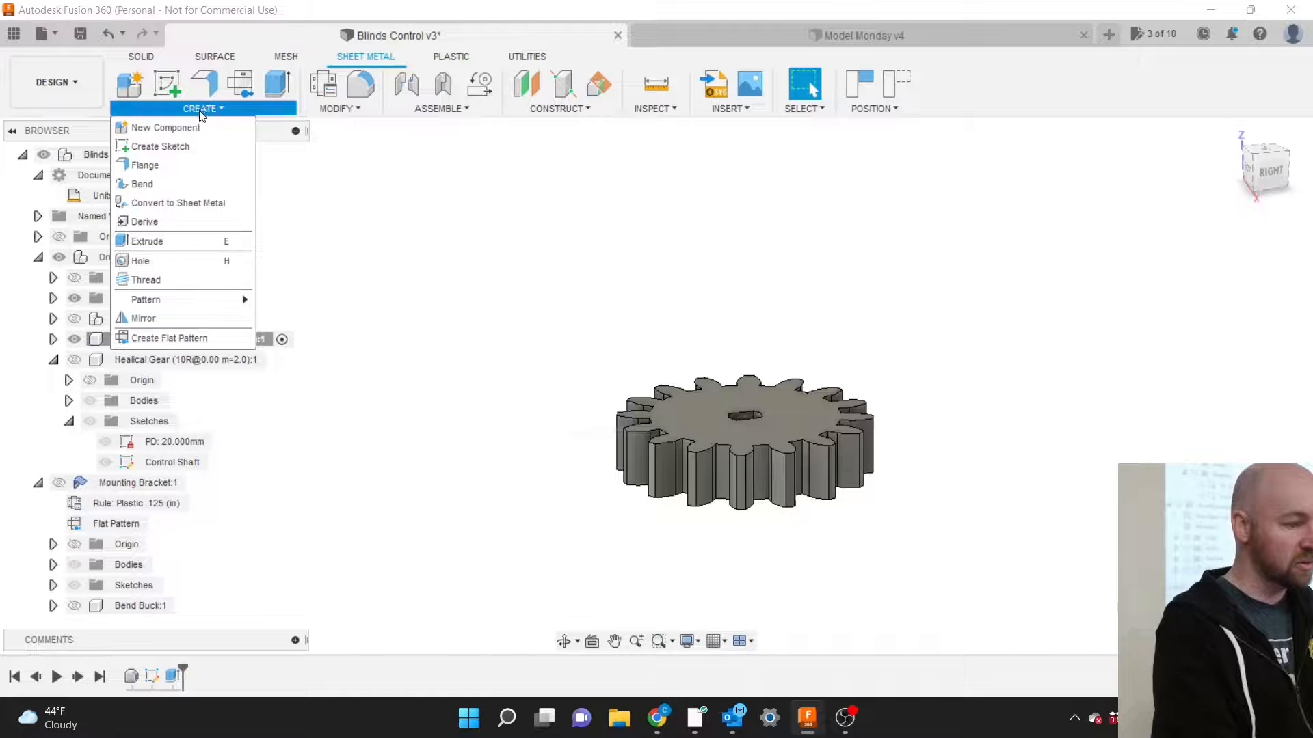
left_click(176, 146)
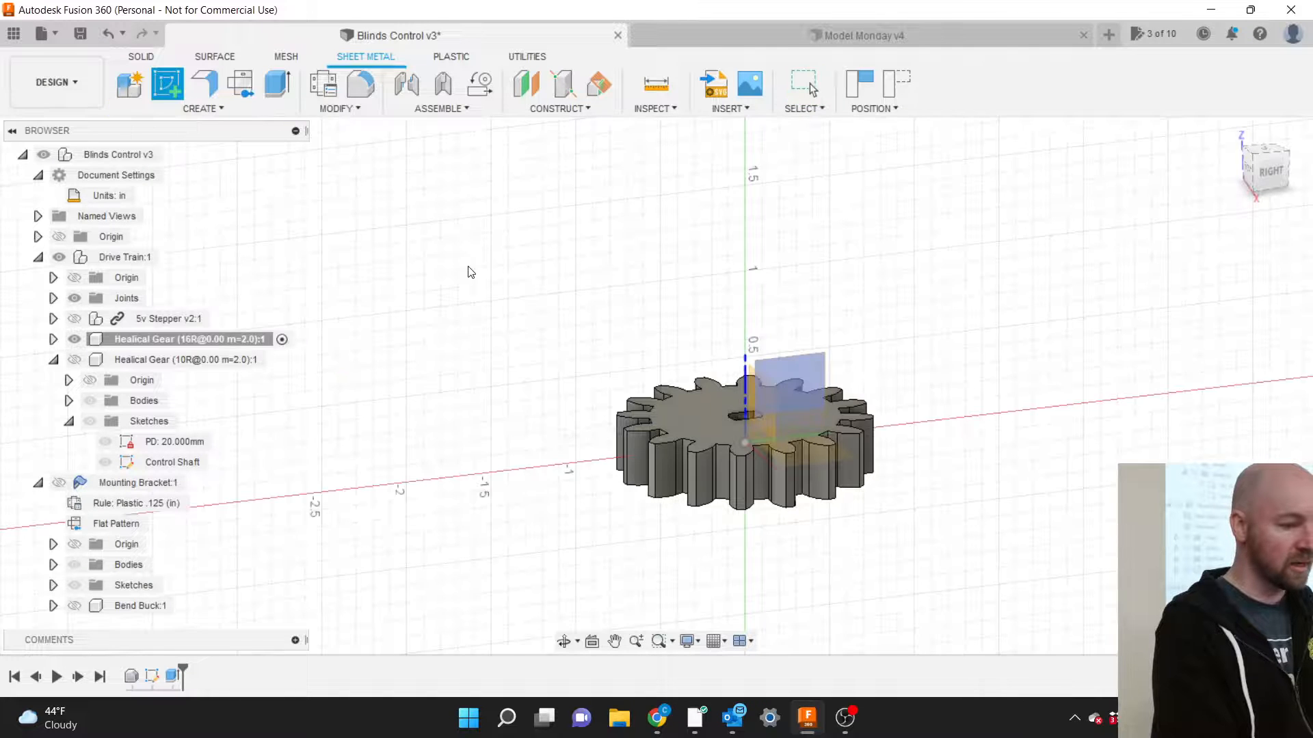
left_click(694, 405)
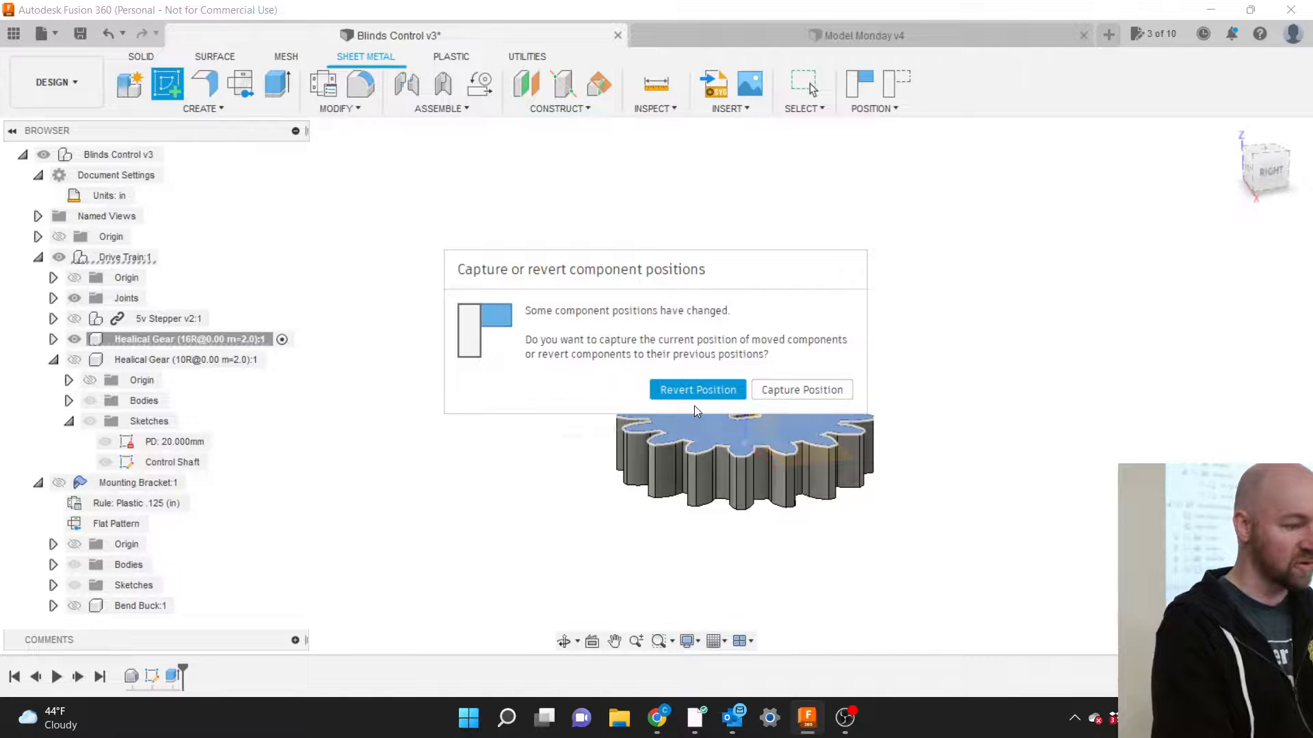
left_click(794, 389)
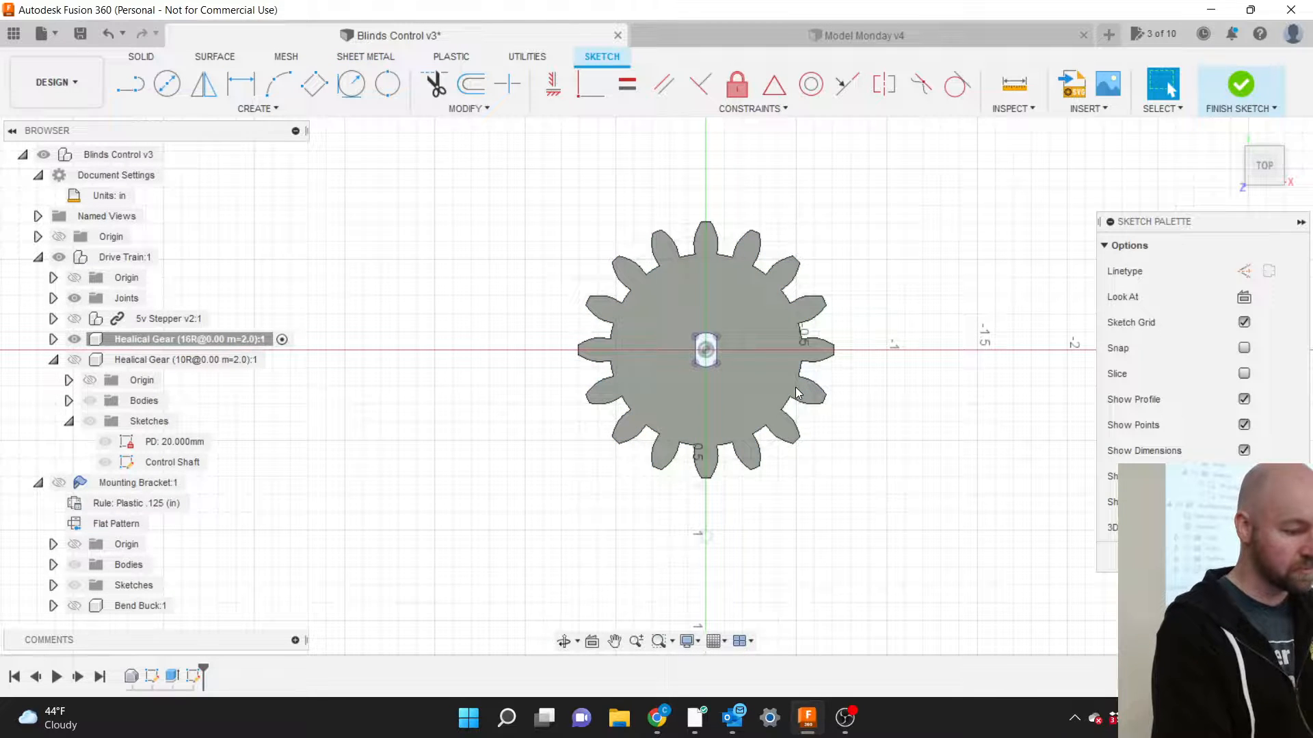
key("c")
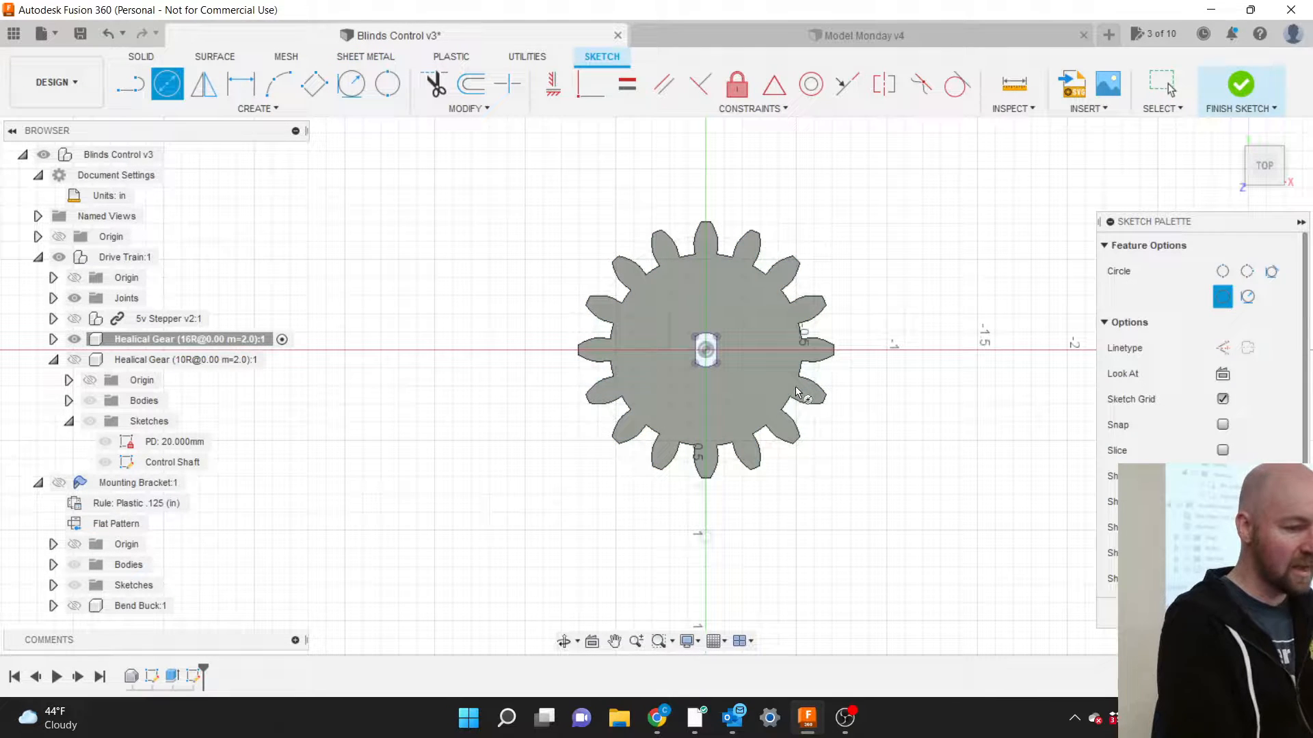
left_click(706, 351)
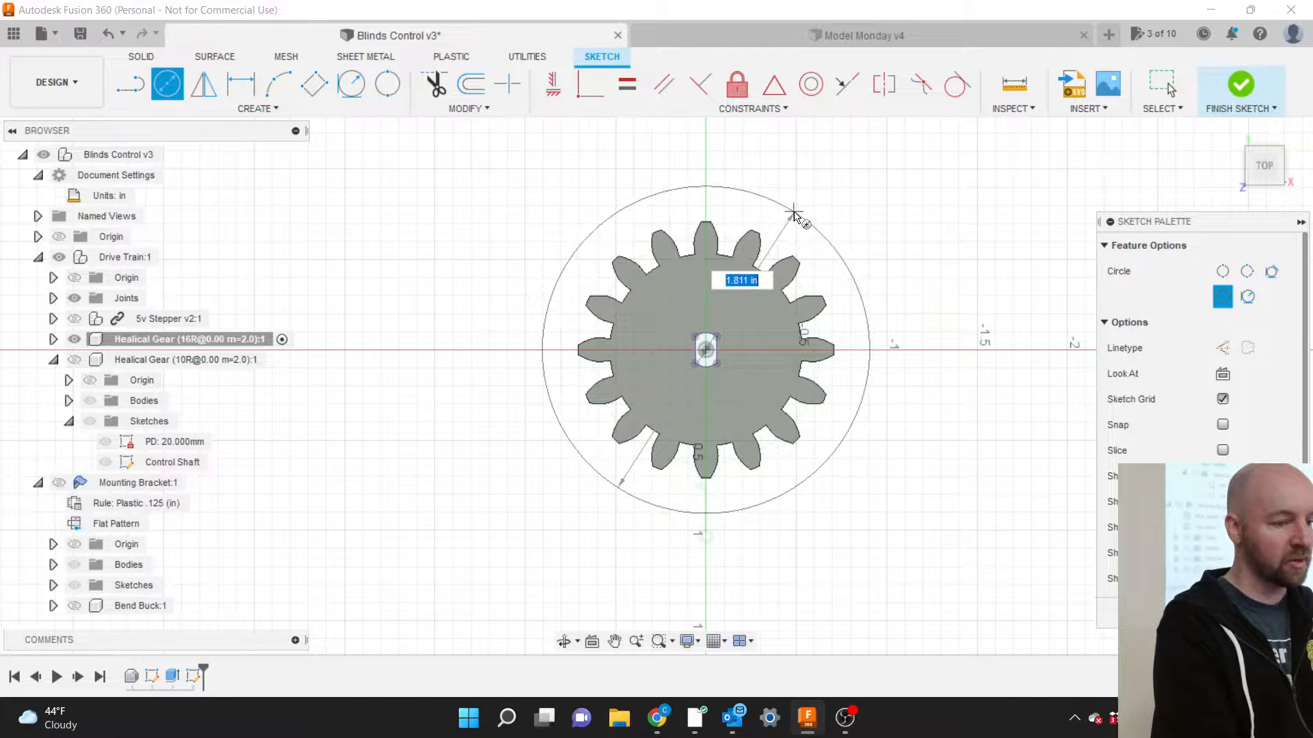
left_click(794, 213)
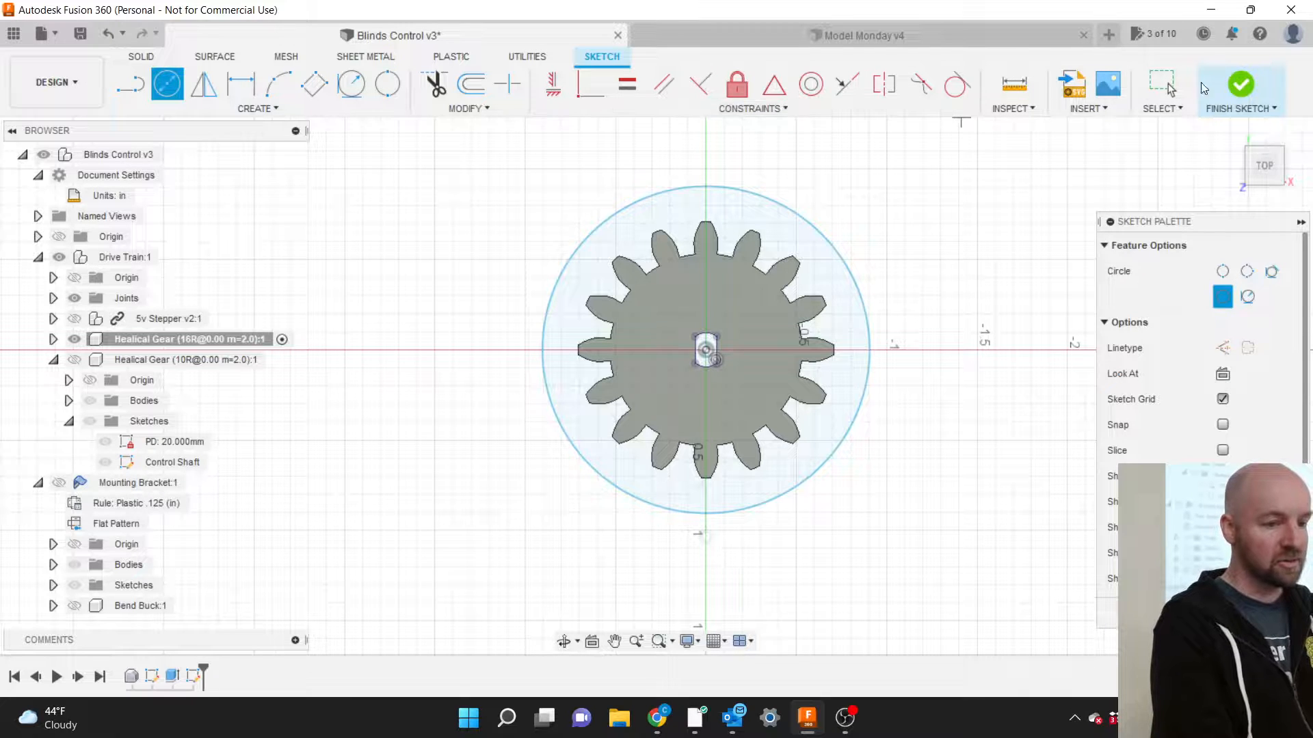
left_click(1244, 86)
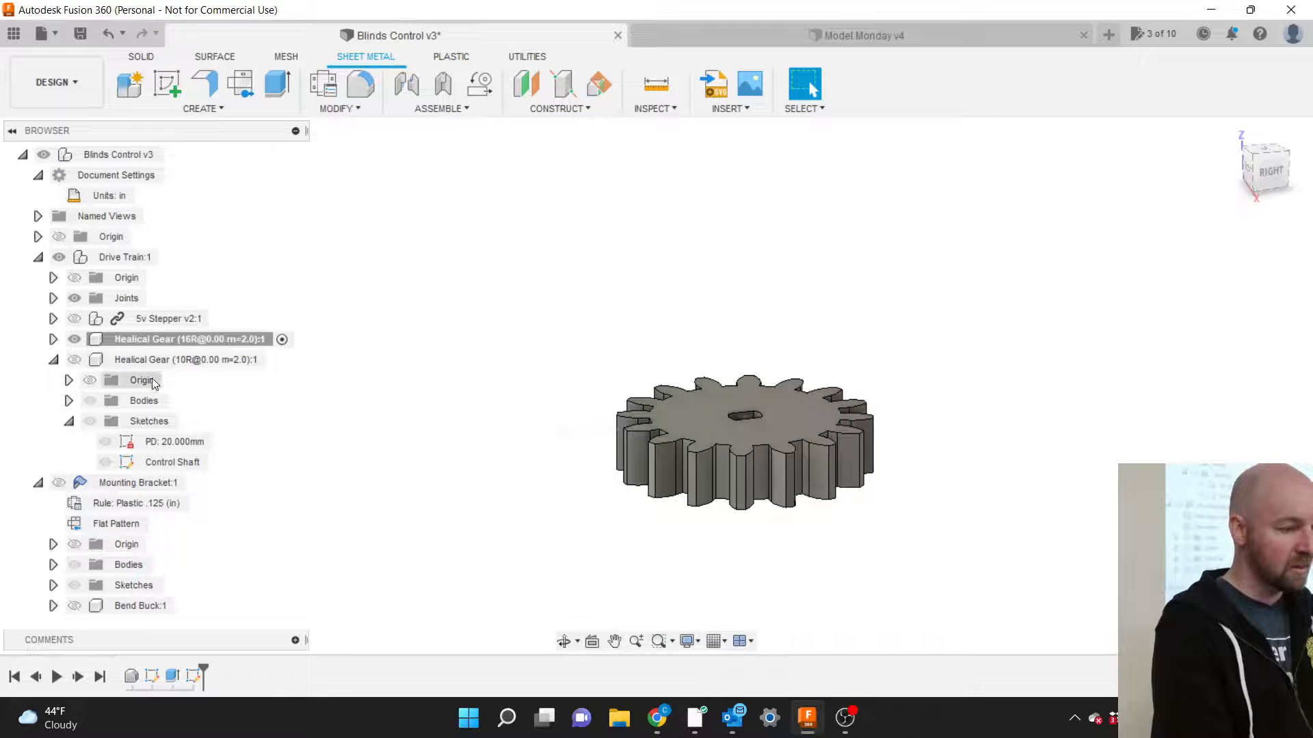
Collapse the 10-tooth gear, expand the 16-tooth gear and make its sketches visible.
left_click(54, 361)
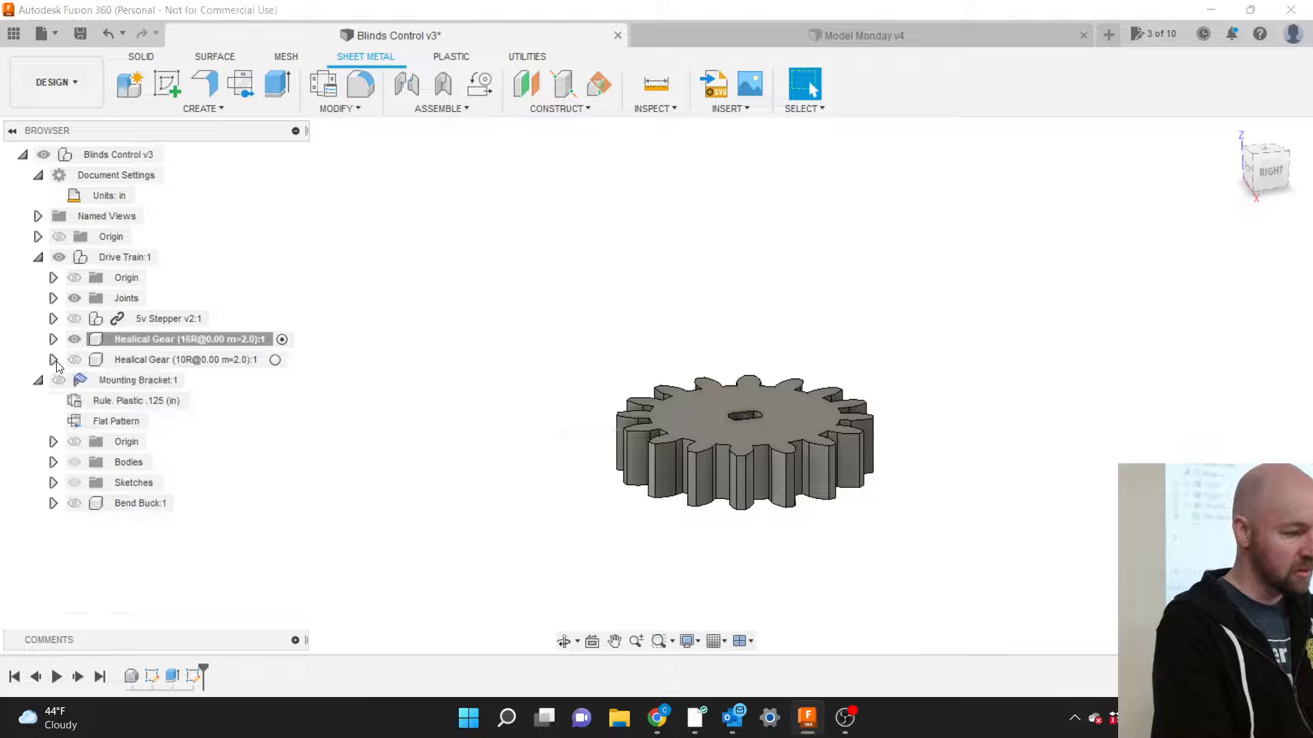
left_click(53, 340)
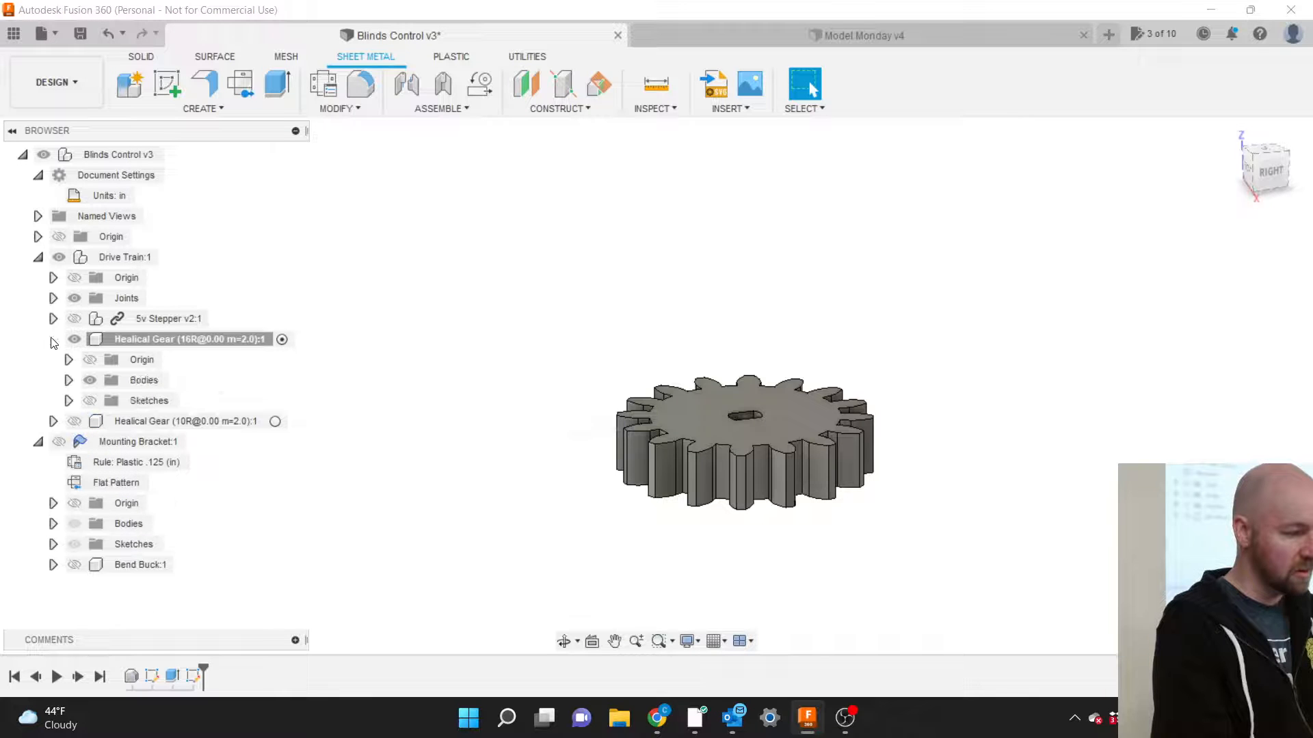
left_click(88, 401)
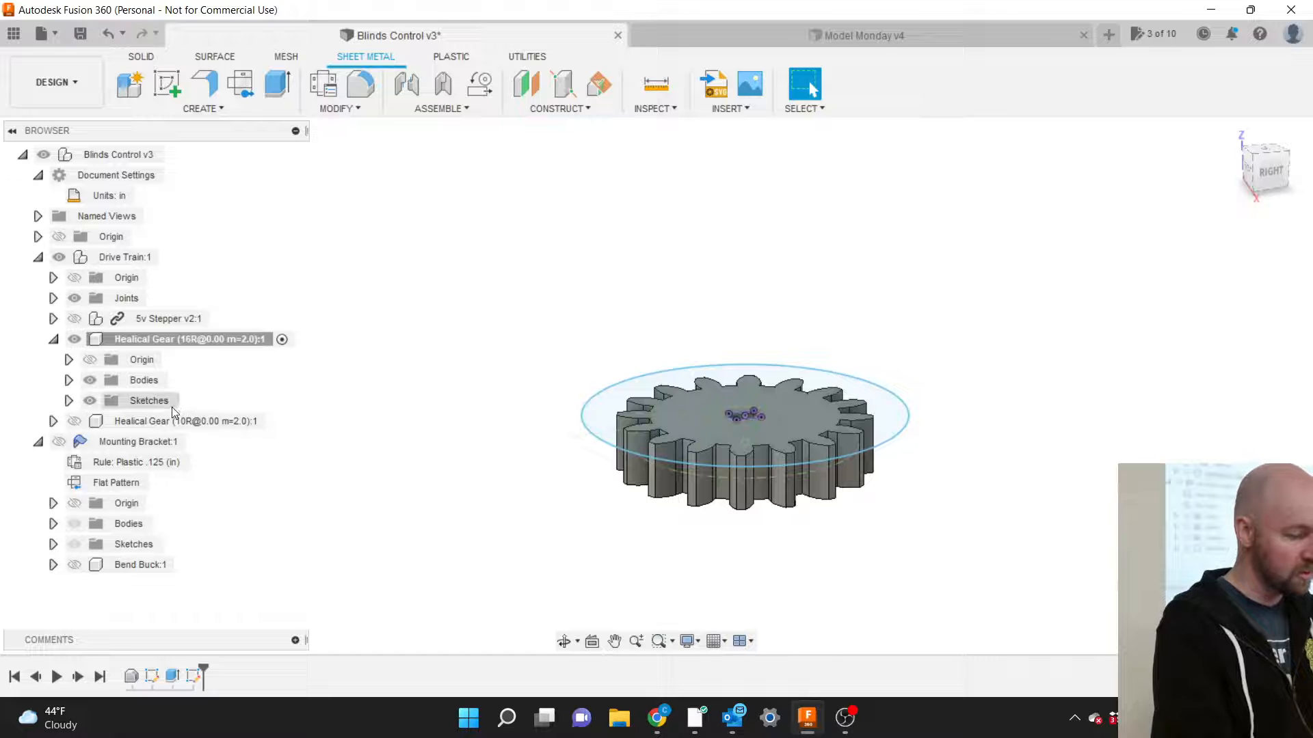
left_click(69, 402)
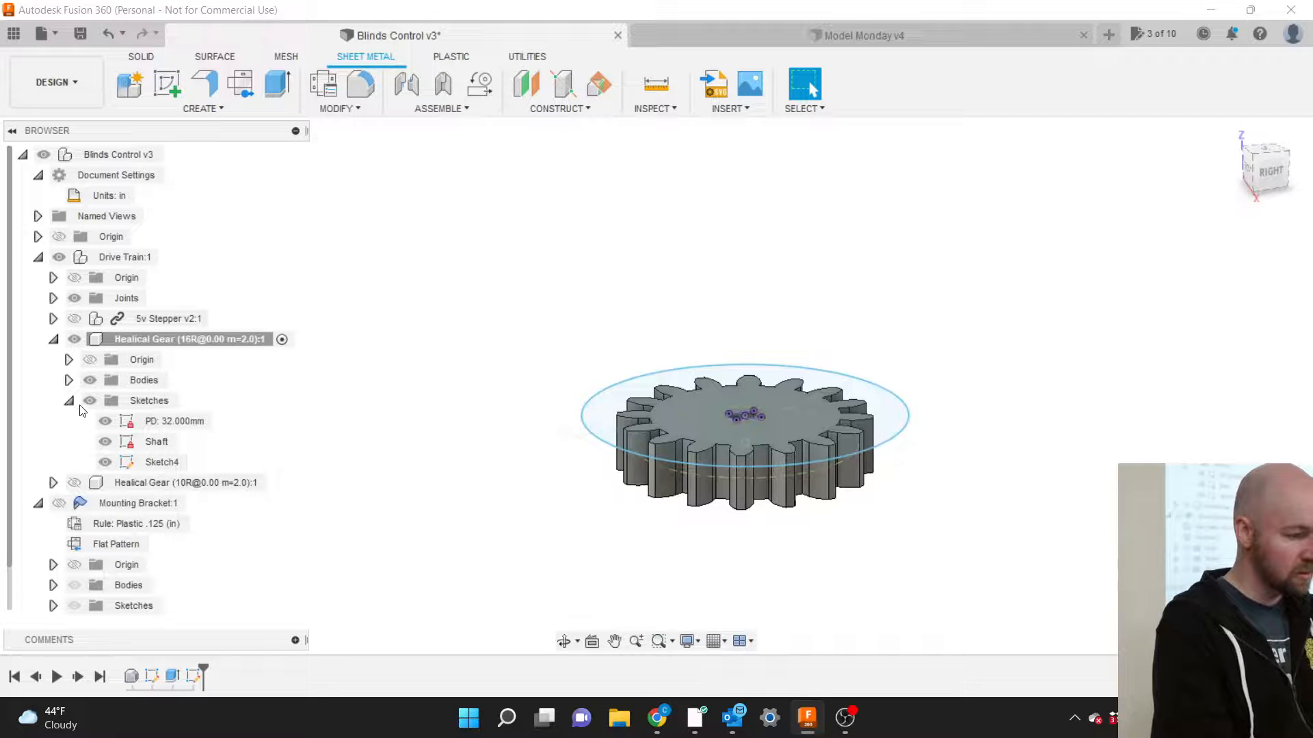
Rename the new Sketch4 to 'Mold'.
left_click(160, 463)
left_click(161, 463)
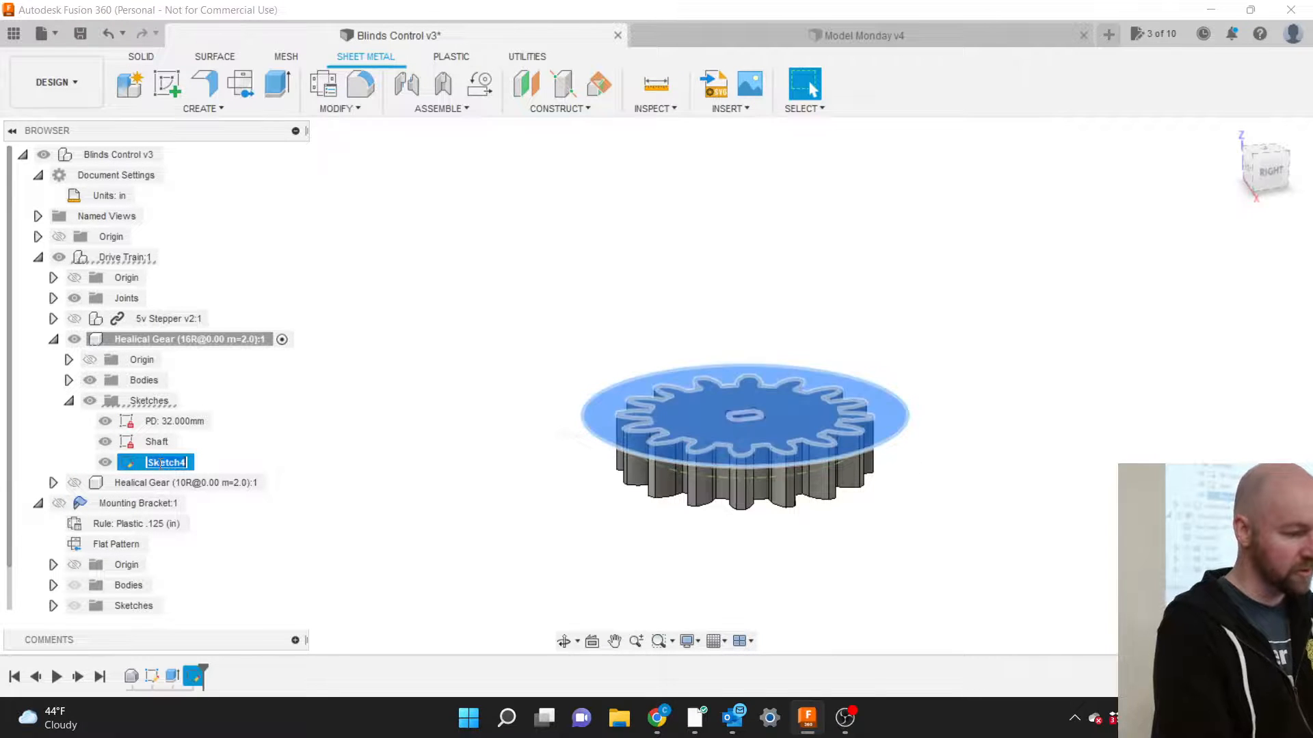
type("Mold")
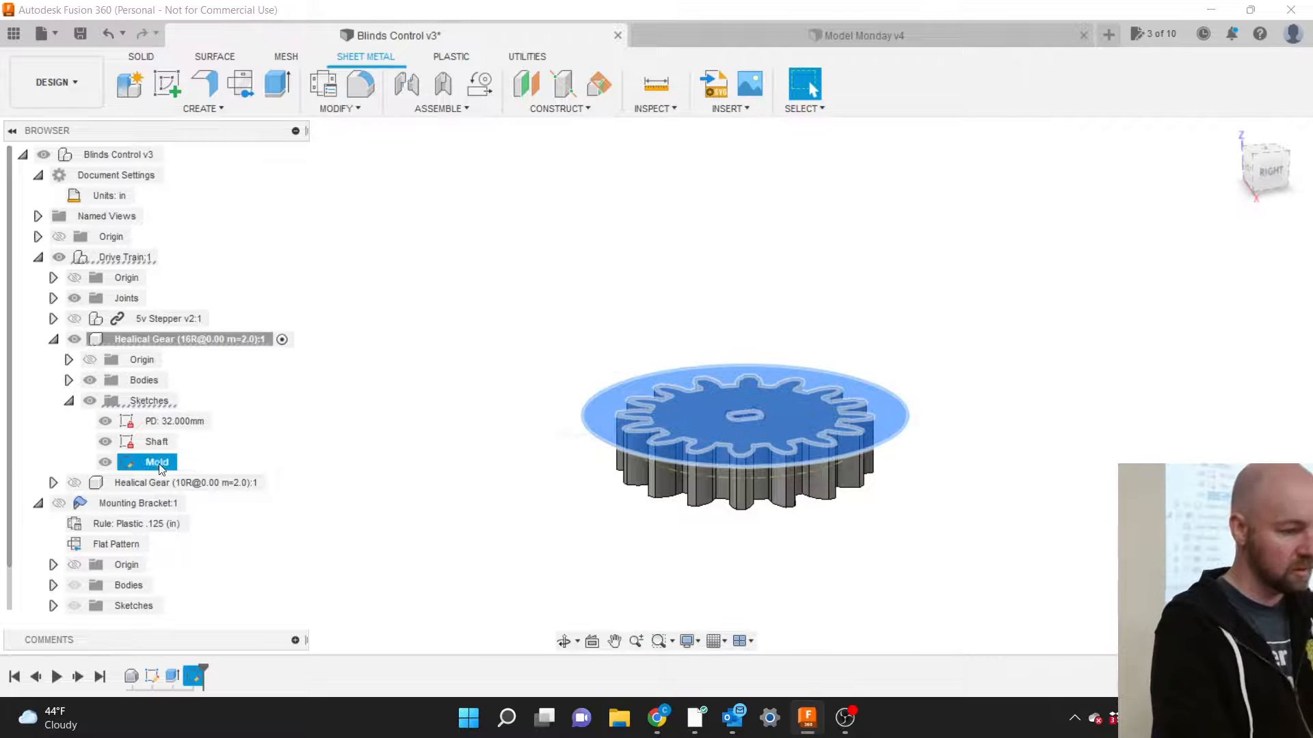
left_click(520, 395)
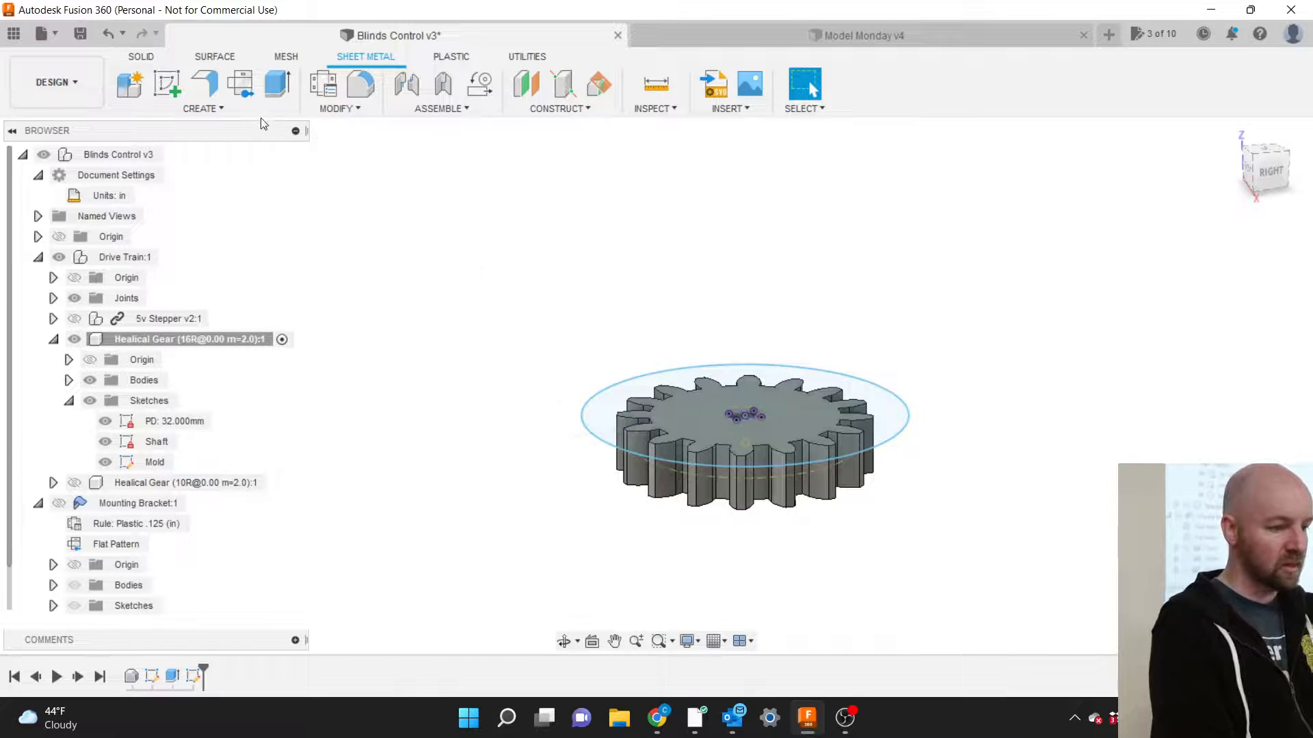
Extrude the Mold sketch's gear outline and outer disc regions.
left_click(277, 86)
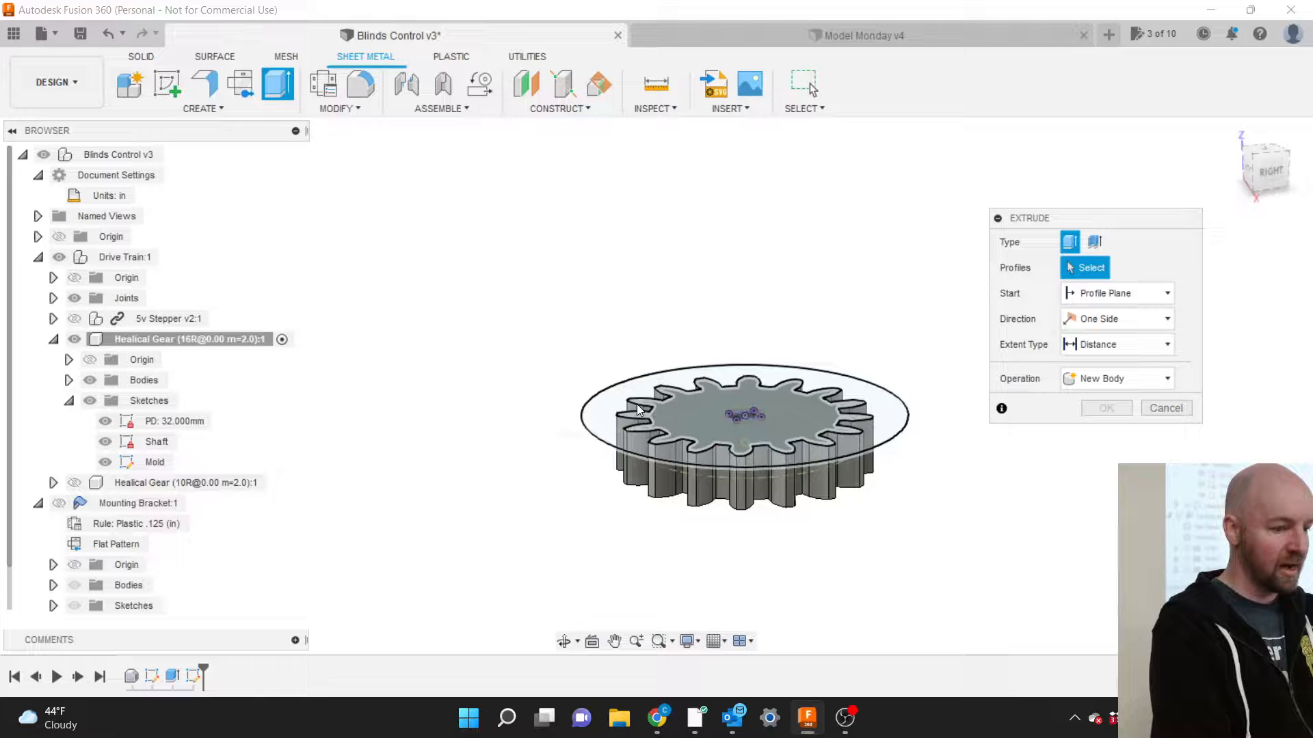
left_click(684, 425)
scroll(786, 436, "up", 5)
left_click(786, 434)
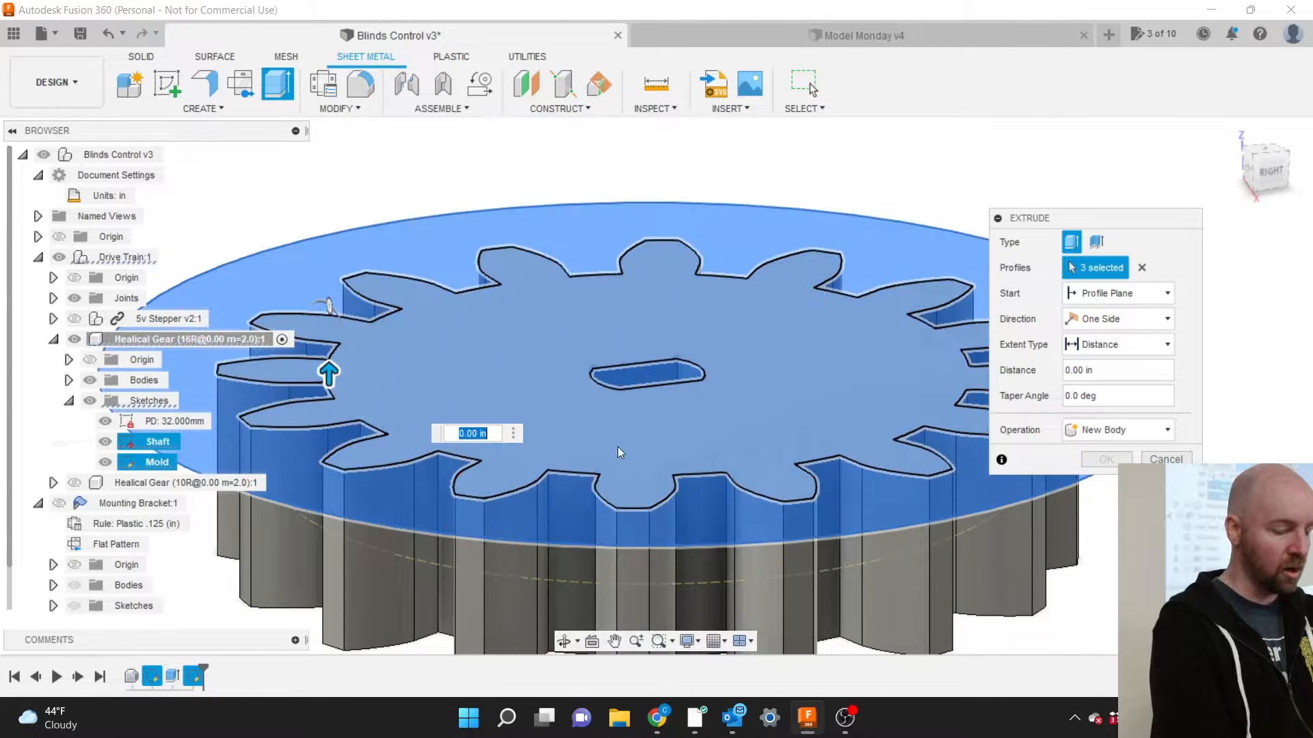
left_click(621, 517)
scroll(621, 517, "down", 5)
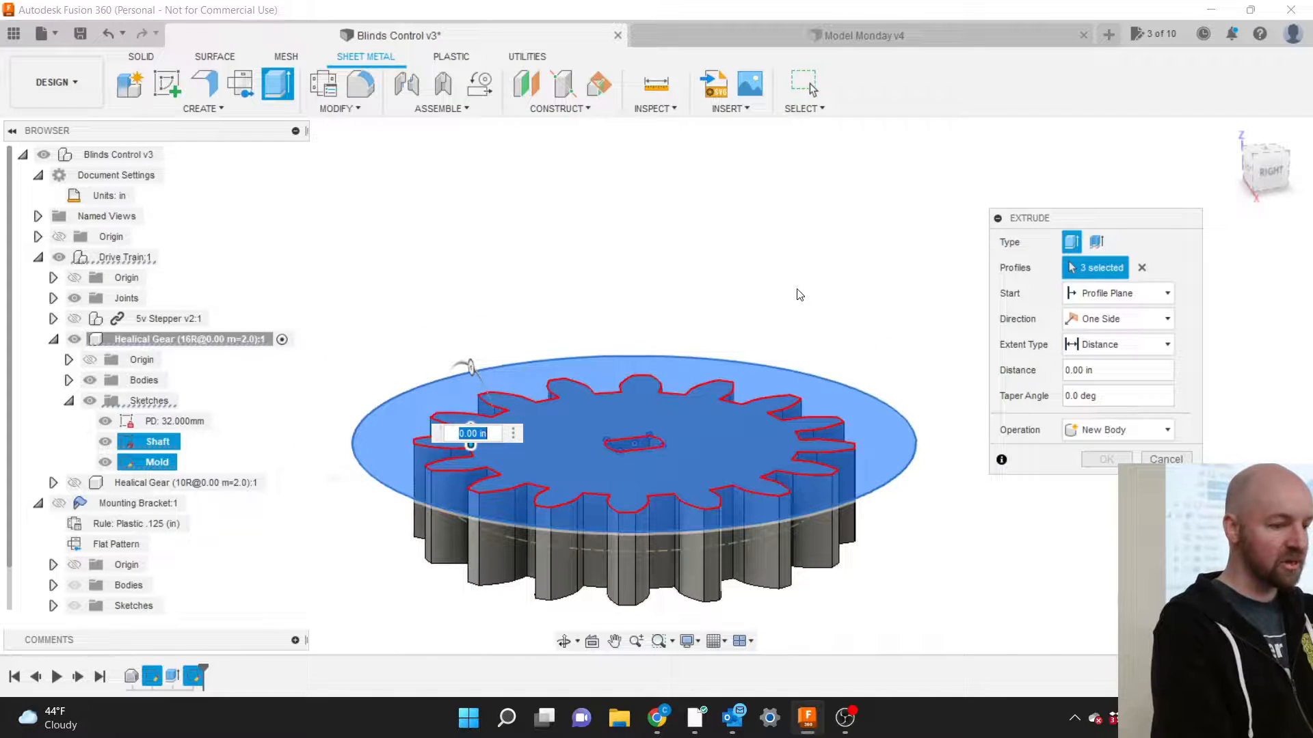
Make the extrusion two-sided, with 0.315 in on the downward side.
left_click(1117, 317)
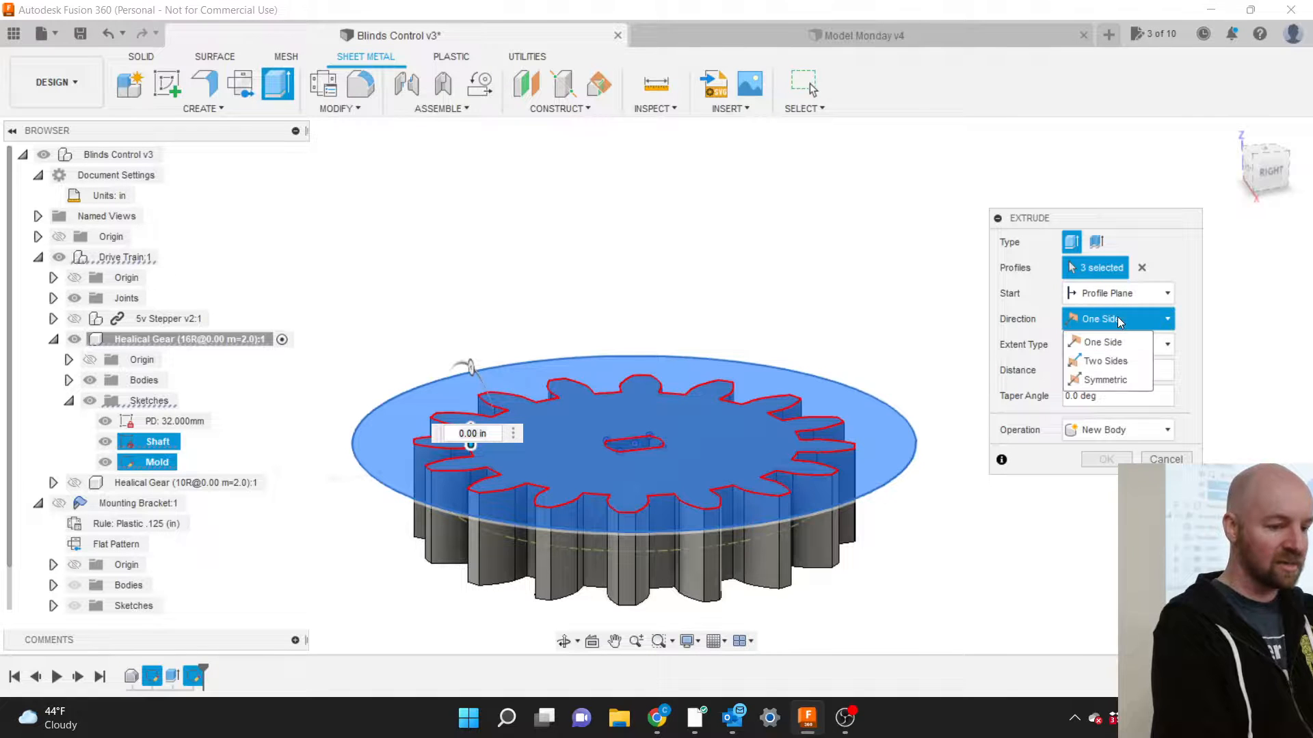
left_click(1106, 361)
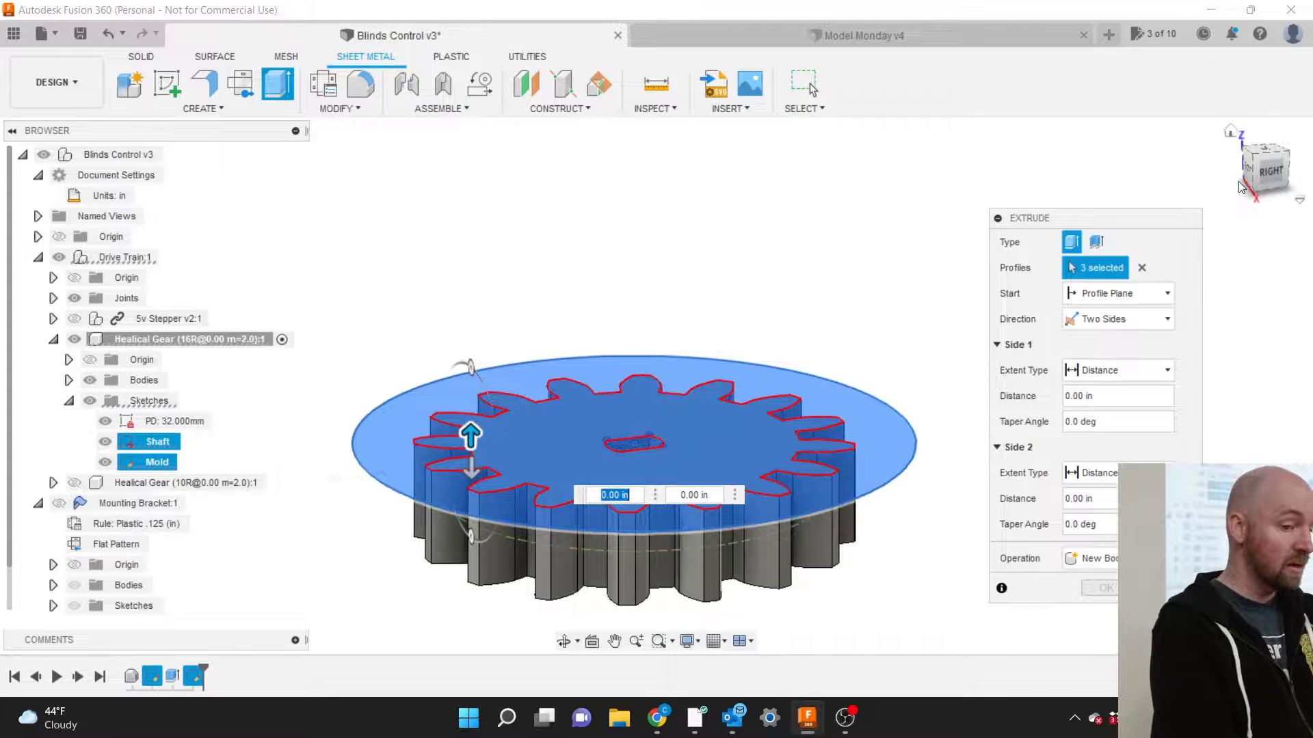
left_click_drag(1258, 174, 1265, 134)
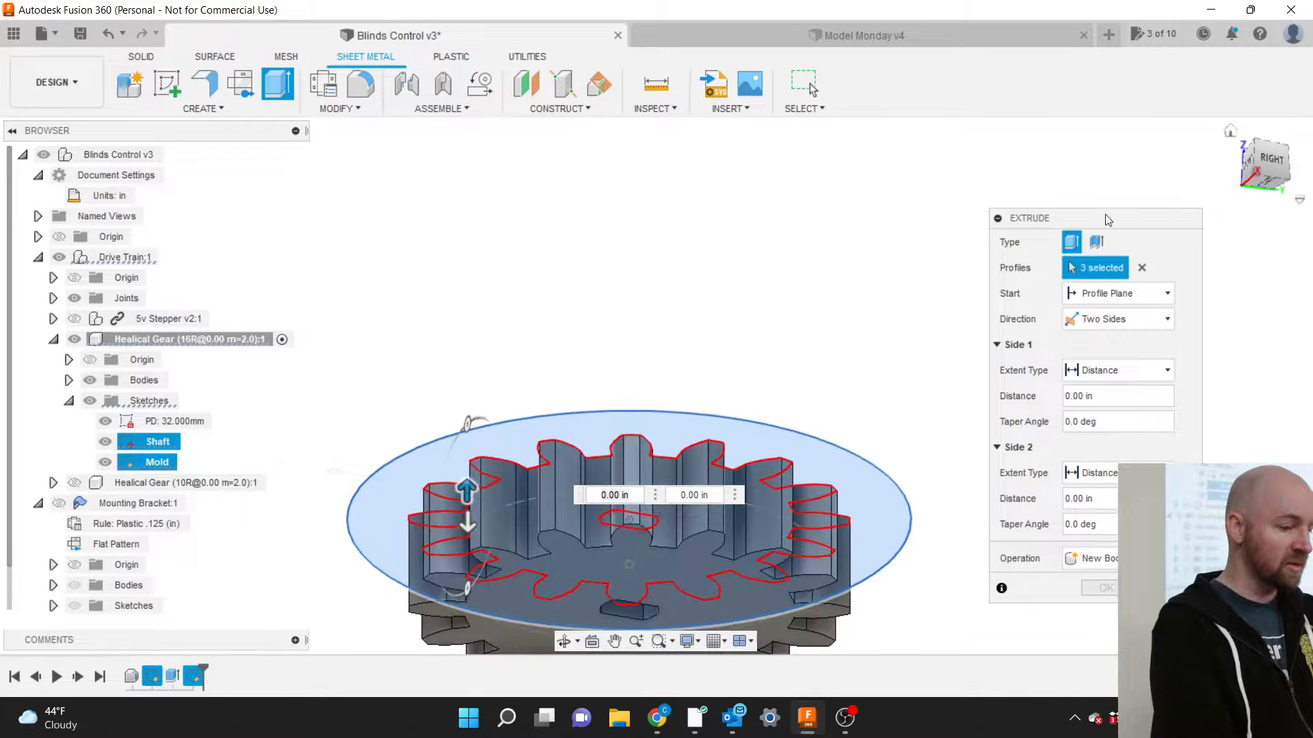
left_click(467, 522)
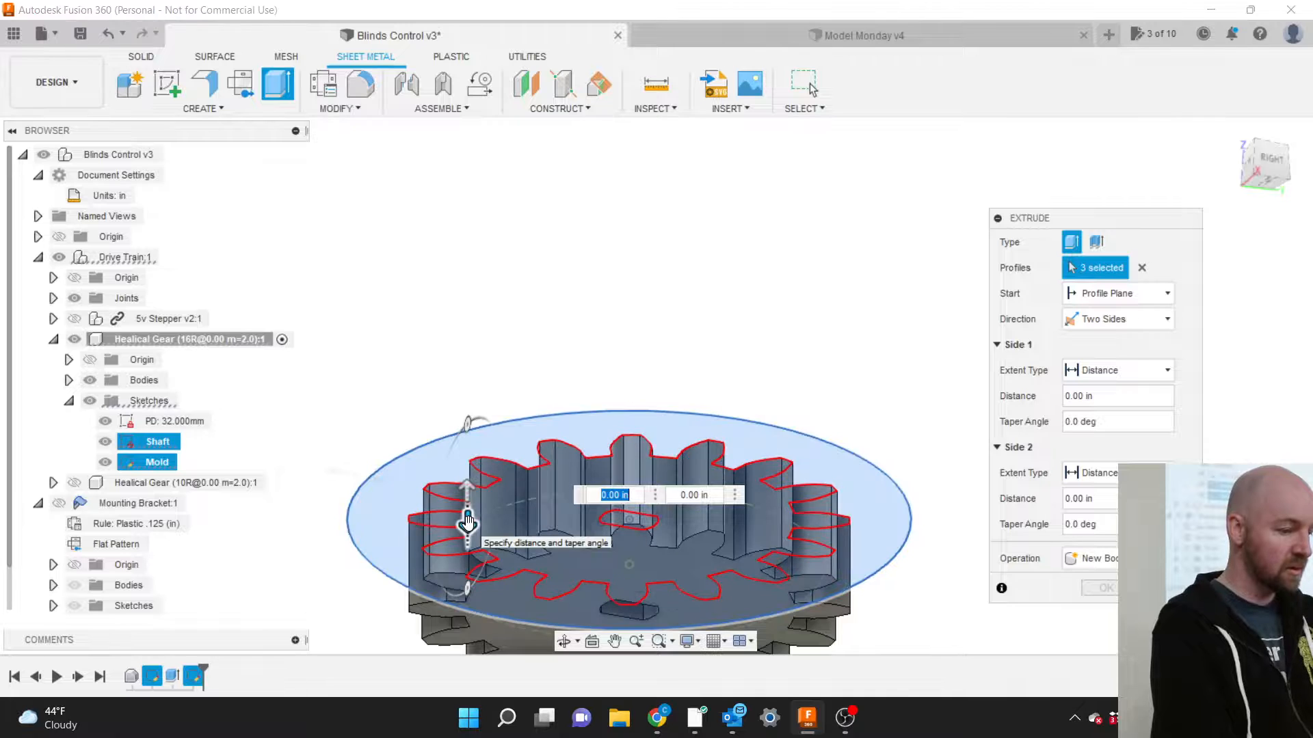
type("0.315")
key("Return")
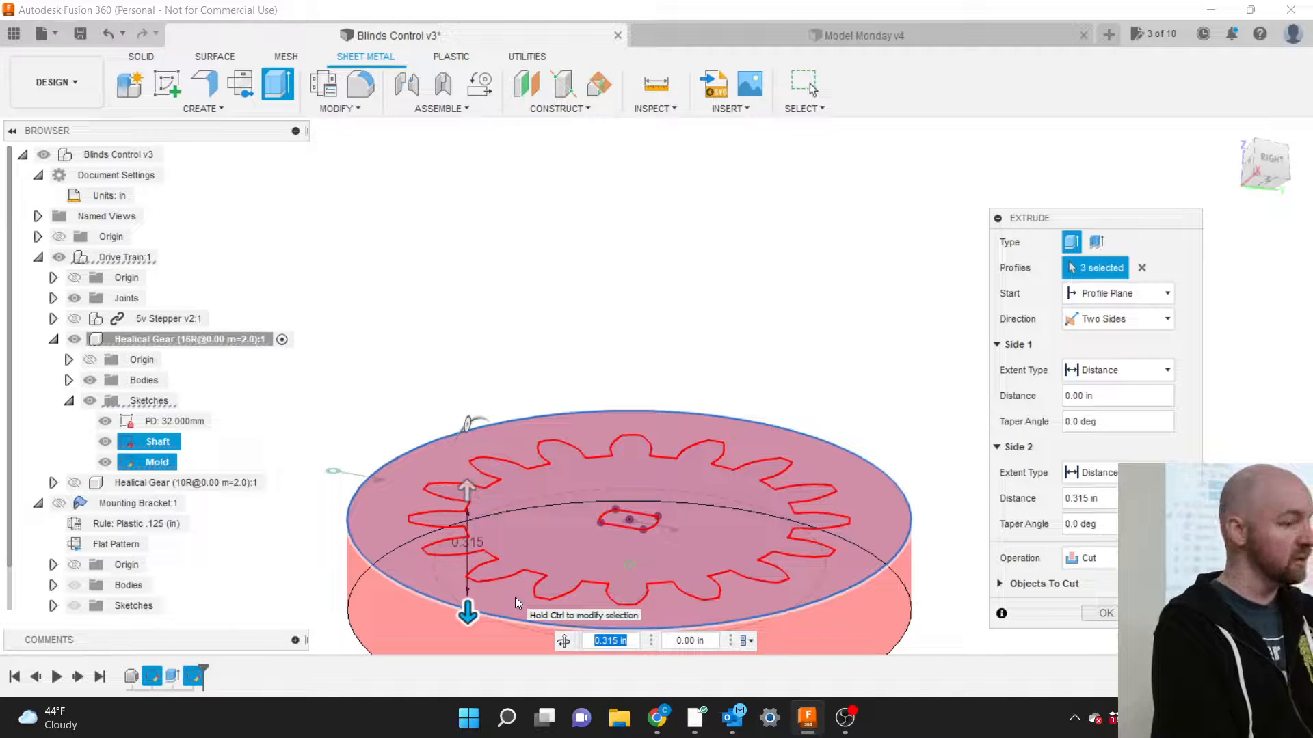
Extend the upward side to 0.30 in and create the extrusion as a new body.
left_click(463, 476)
left_click_drag(463, 474, 450, 414)
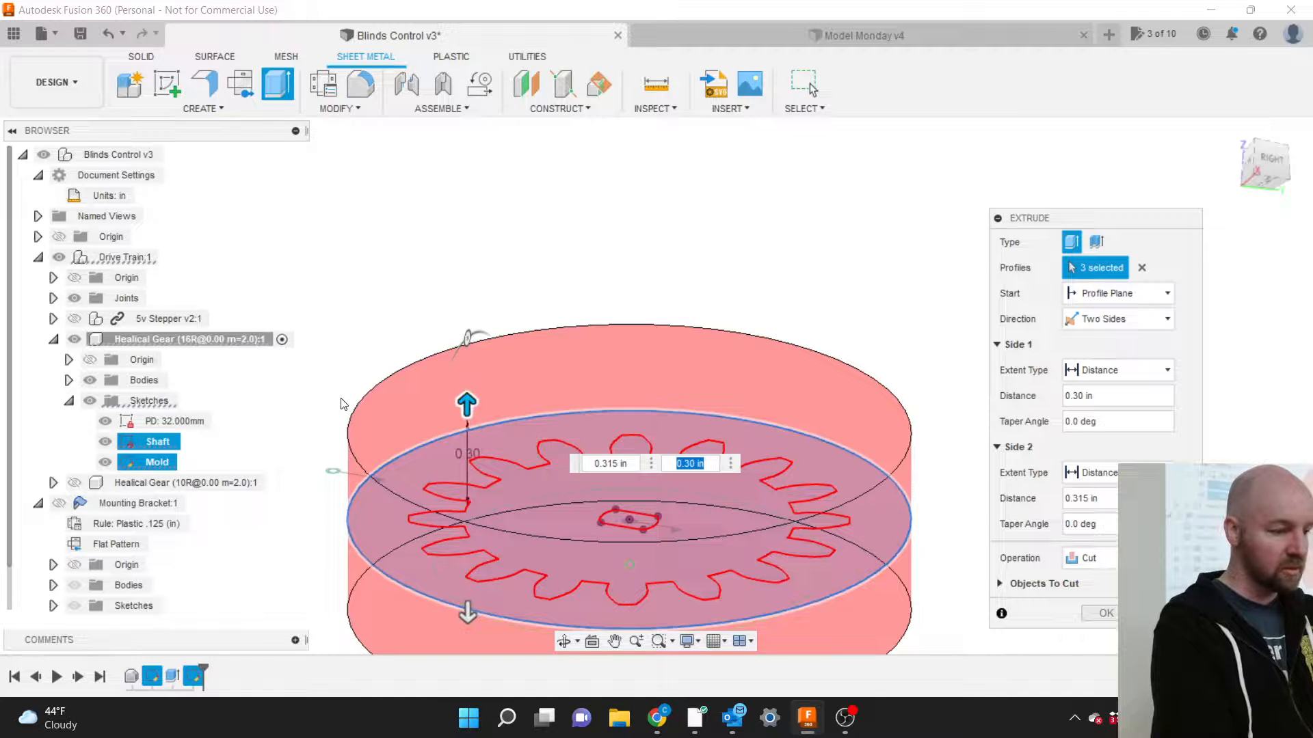
left_click(1114, 558)
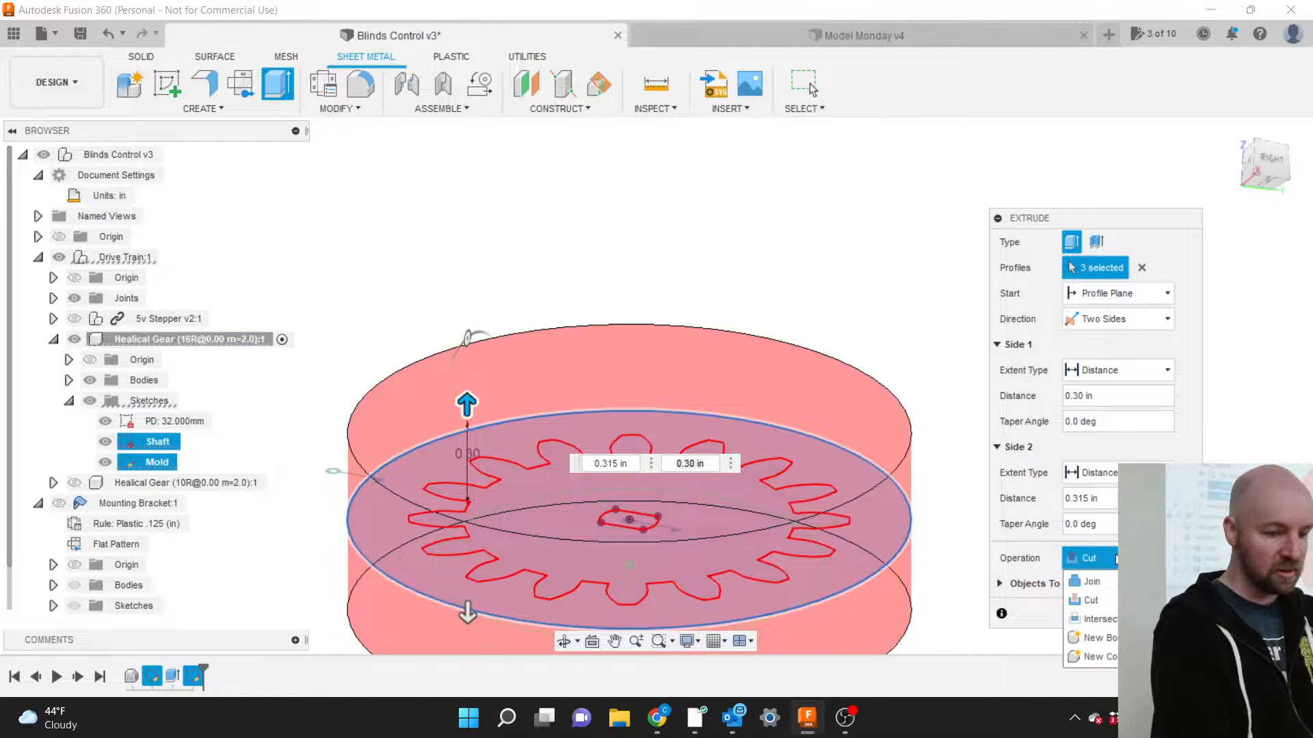
left_click(1100, 638)
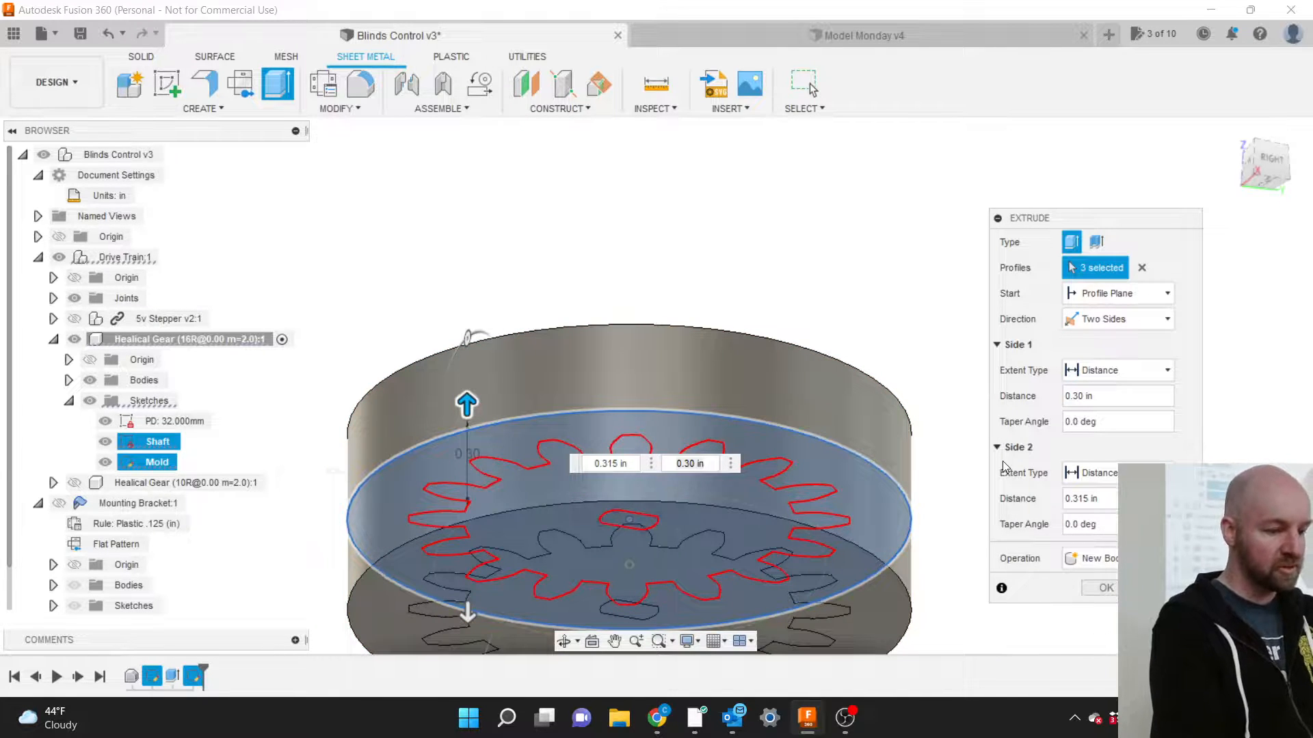
scroll(815, 299, "down", 2)
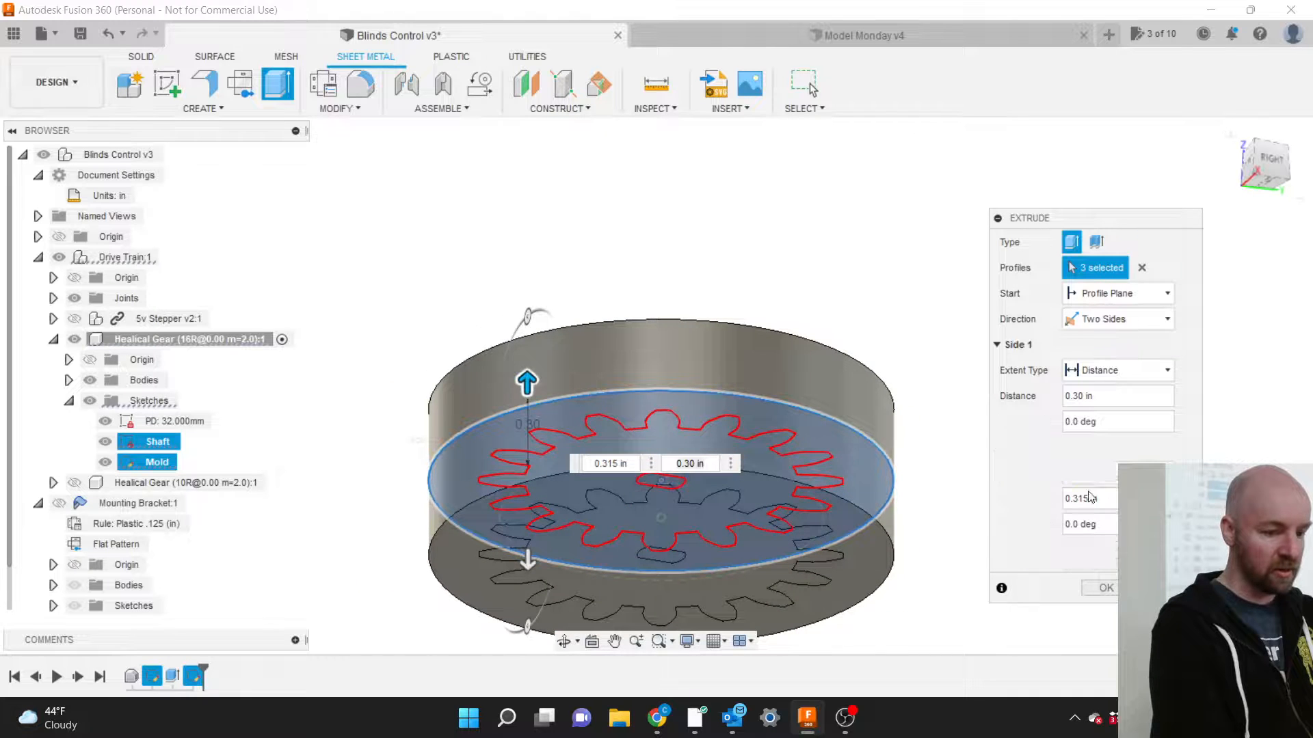
left_click(1106, 590)
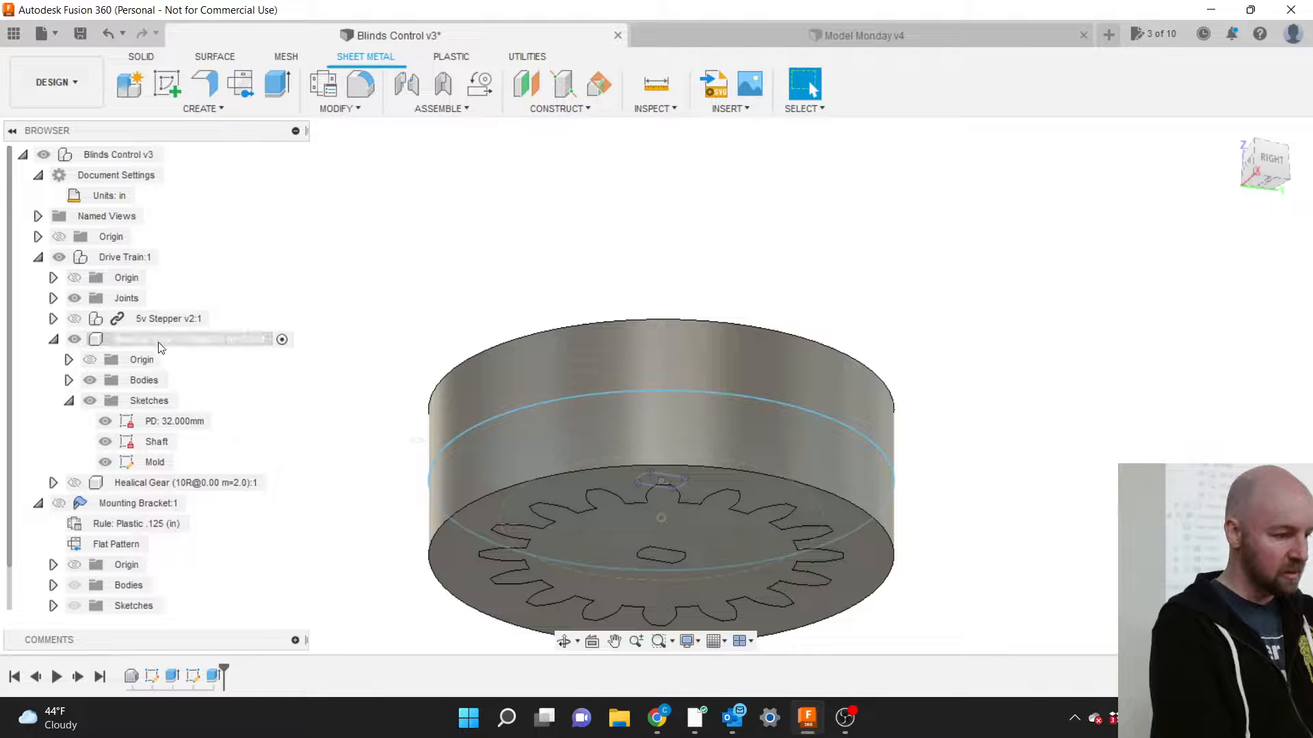
Expand the gear component's Bodies folder and toggle Body1's visibility to inspect the gear.
left_click(118, 379)
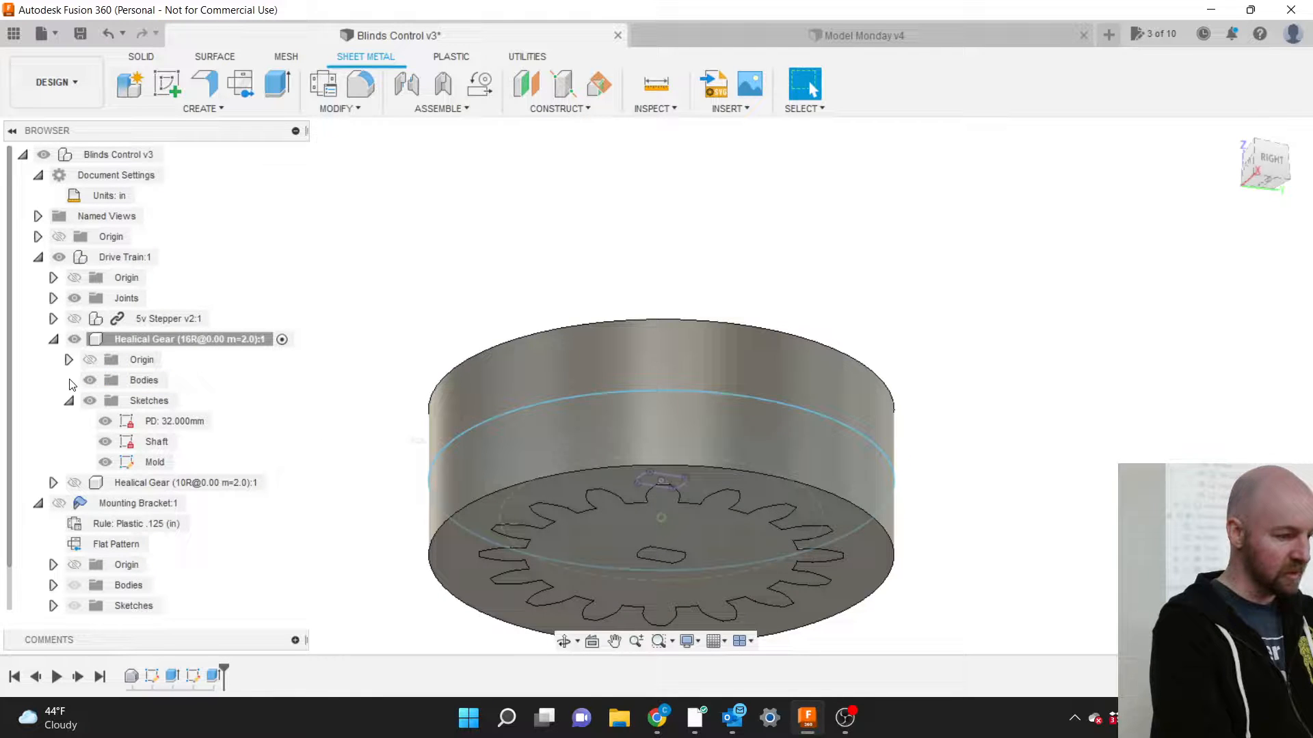
left_click(69, 380)
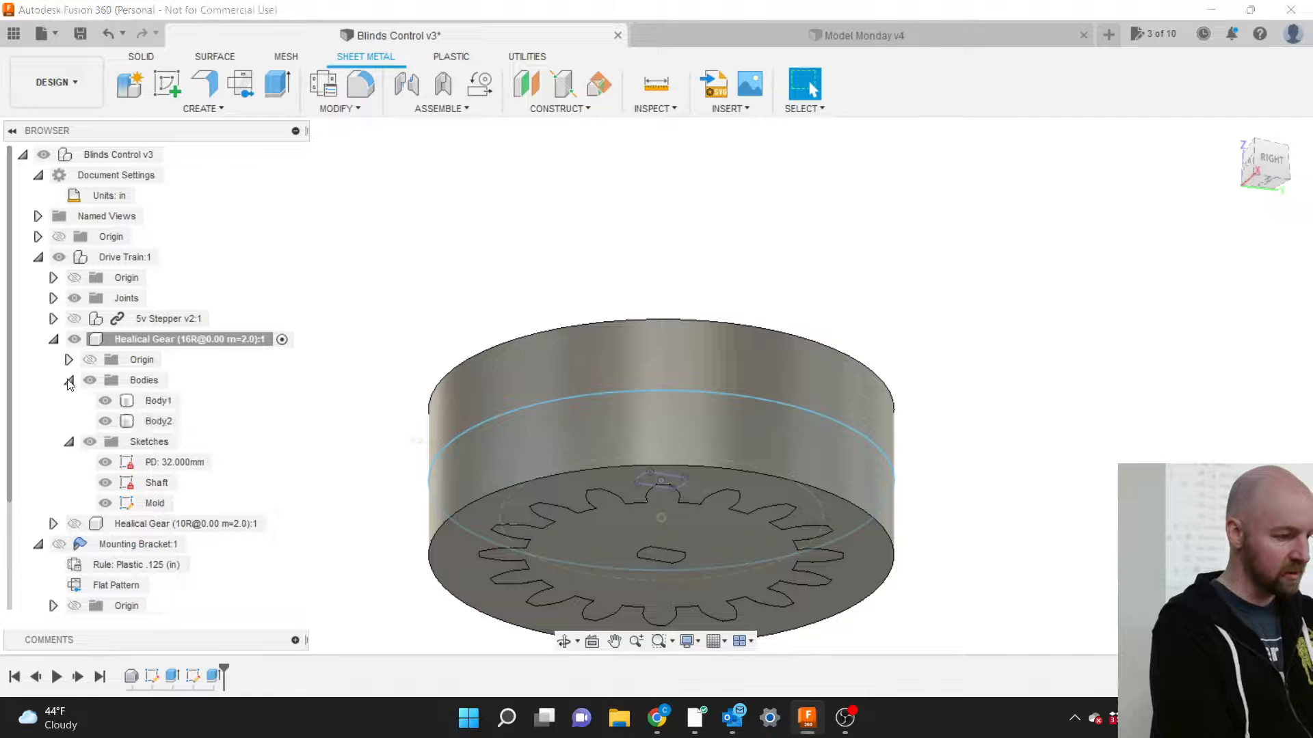
left_click(149, 401)
left_click(1267, 166)
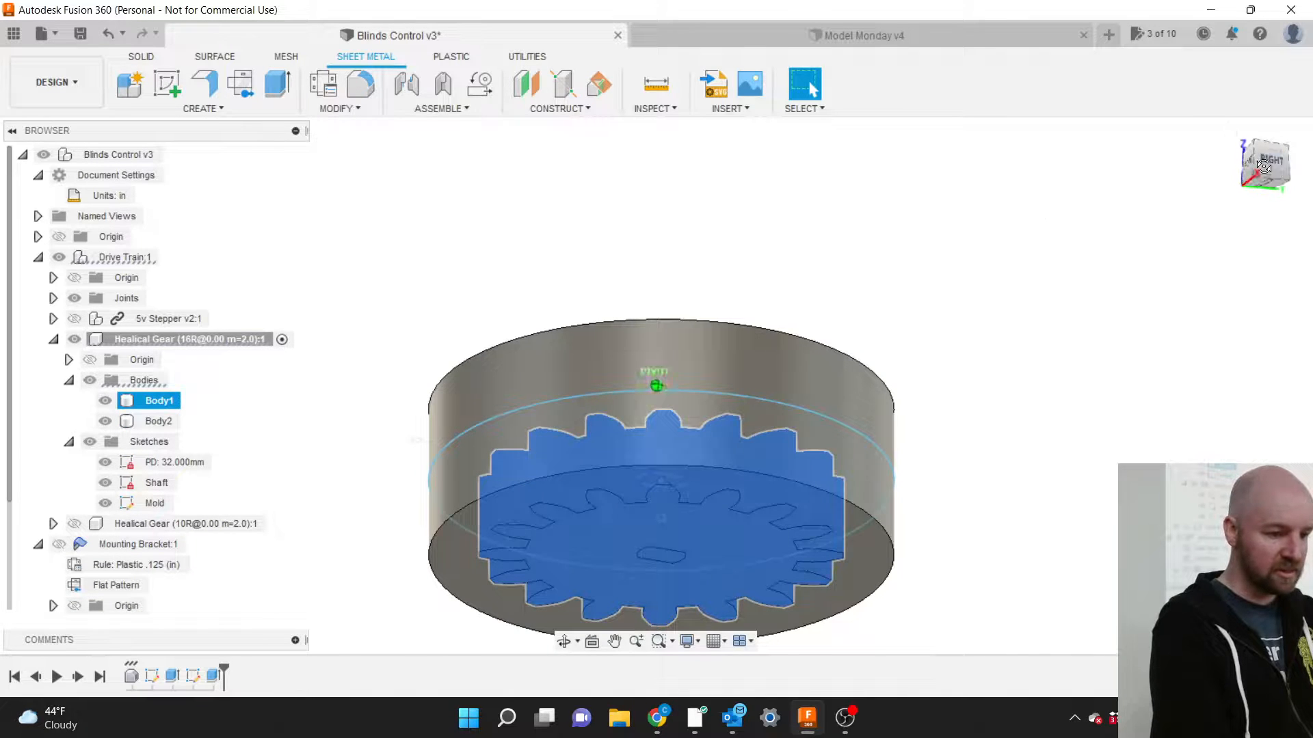
mouse_move(1224, 190)
left_mouse_down()
mouse_move(1203, 216)
mouse_move(1200, 149)
left_mouse_up()
middle_click_drag(493, 283, 484, 290, "shift")
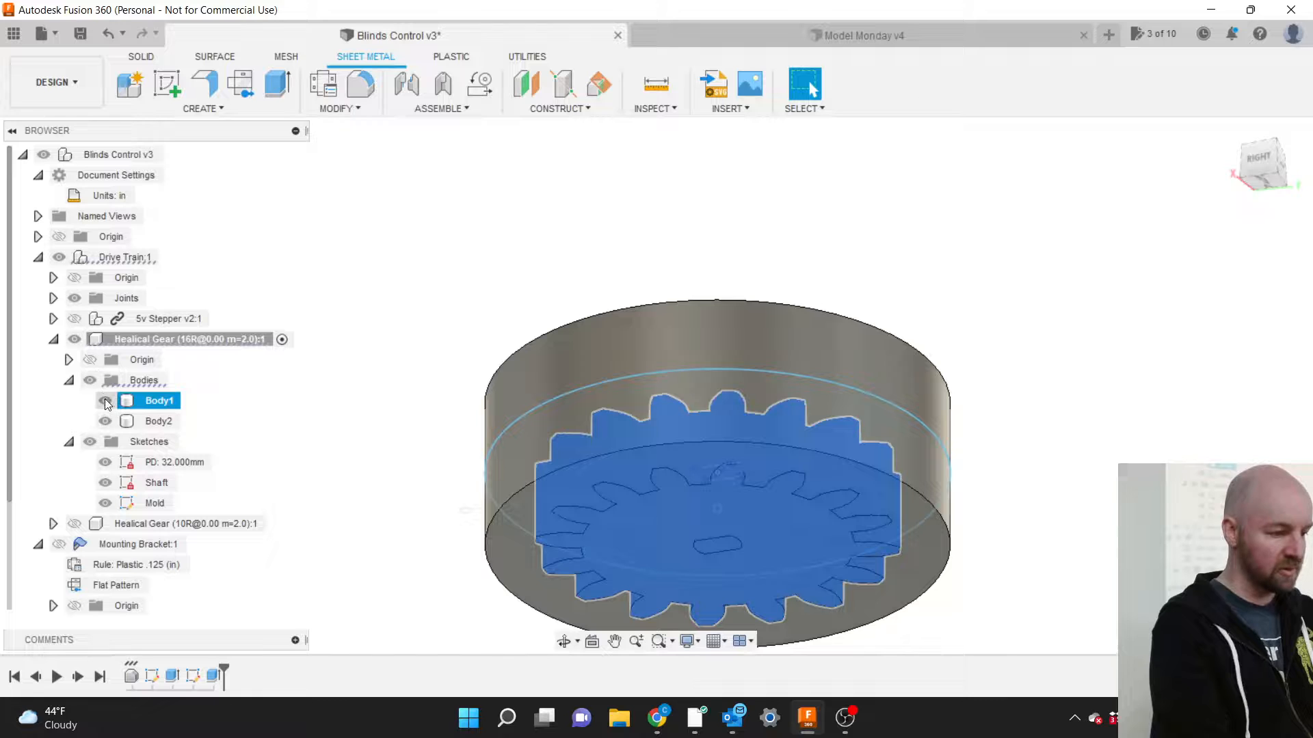
key("v")
left_click(753, 505)
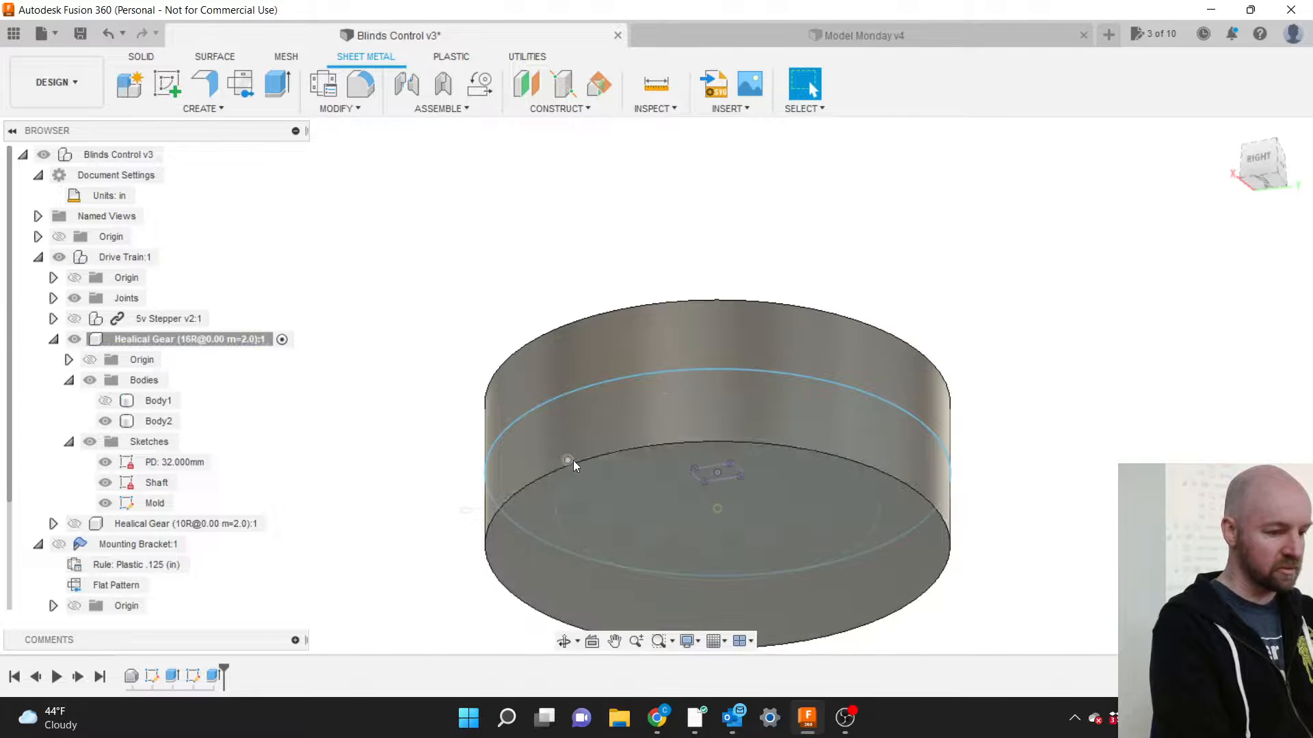
left_click(105, 400)
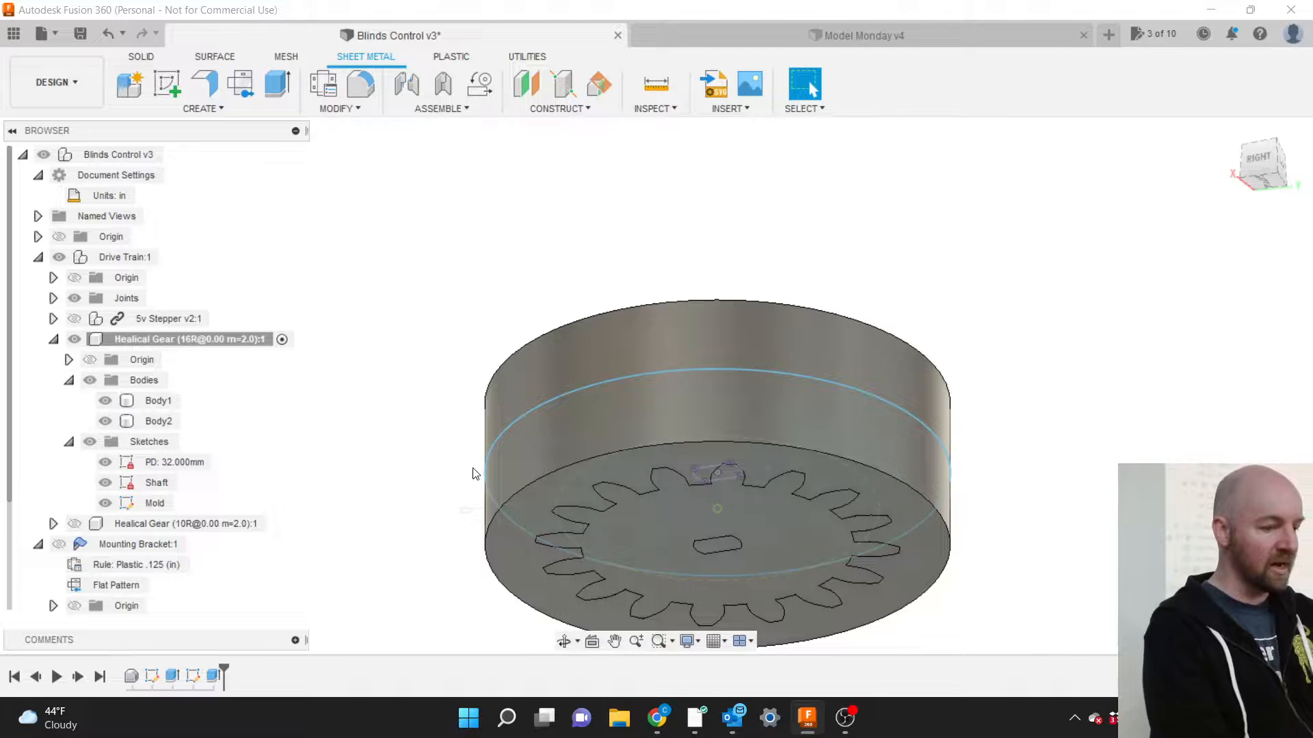
Select the gear Body1 and cylinder Body2 in turn, then bring up the SOLID tools.
left_click(556, 547)
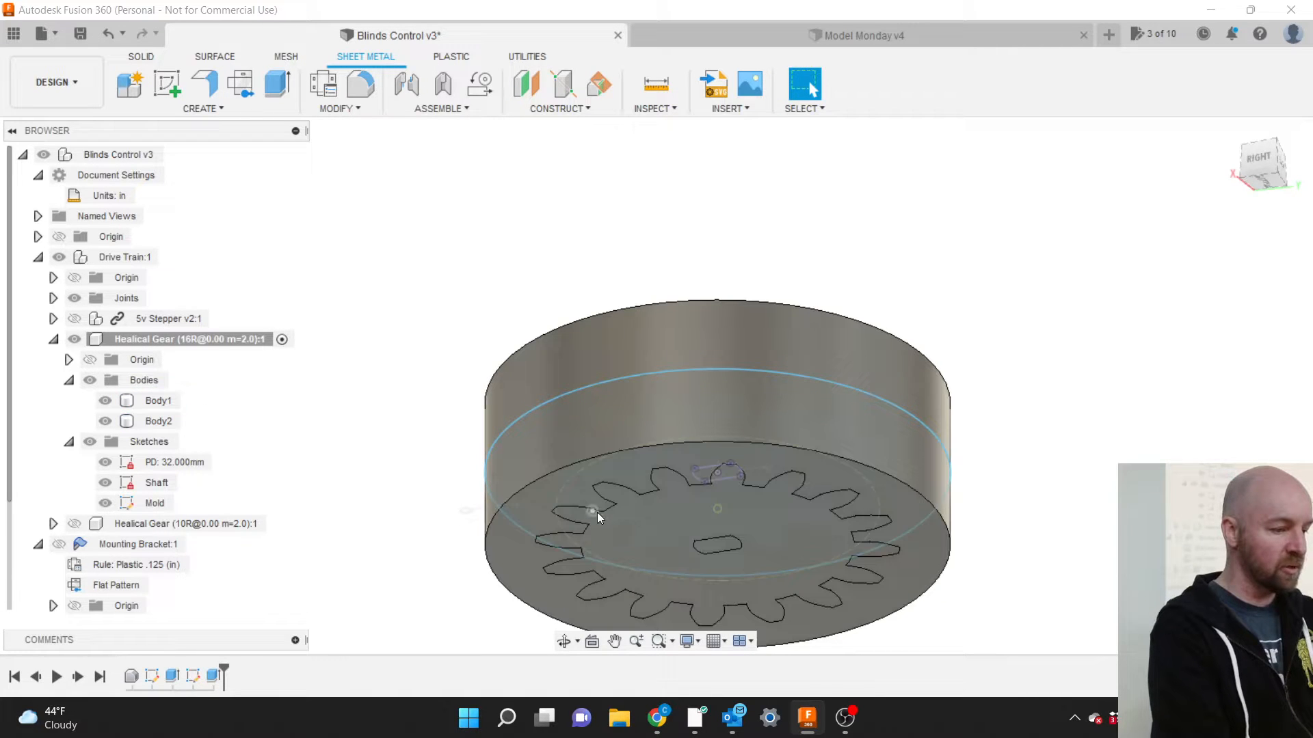
left_click(161, 403)
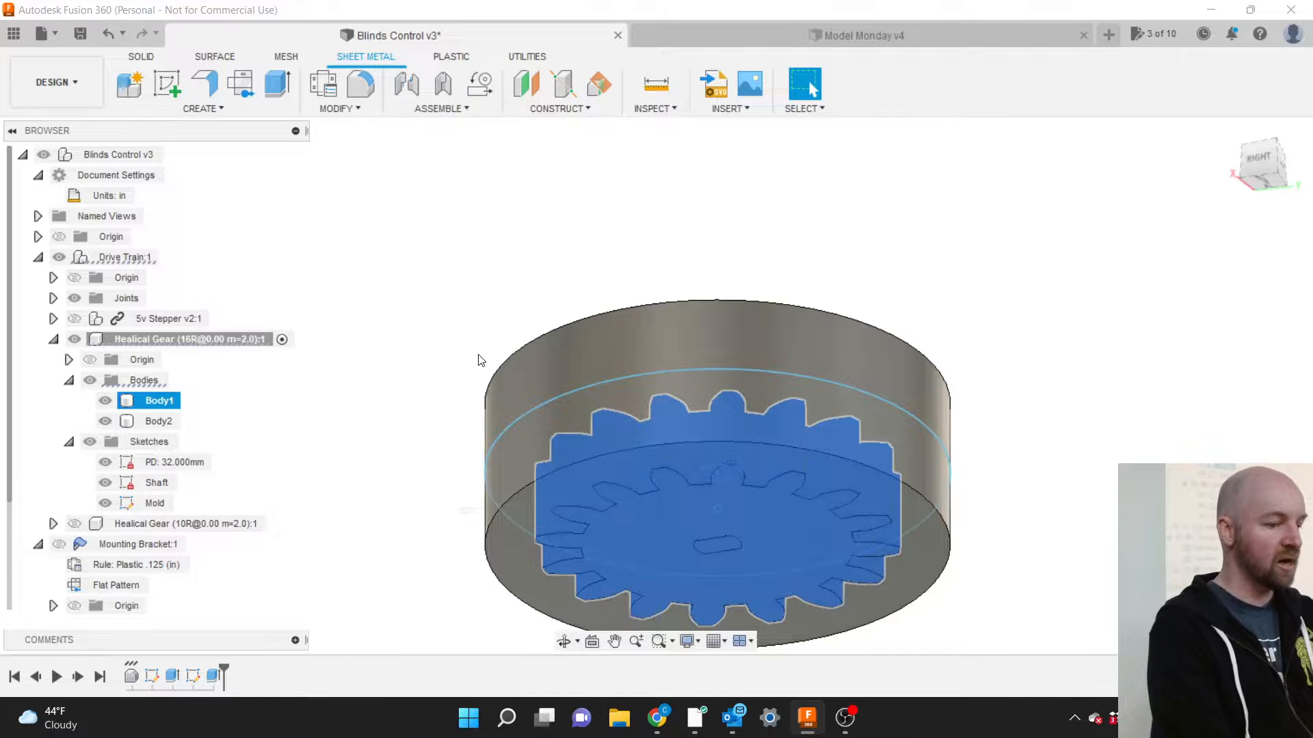
left_click(549, 352)
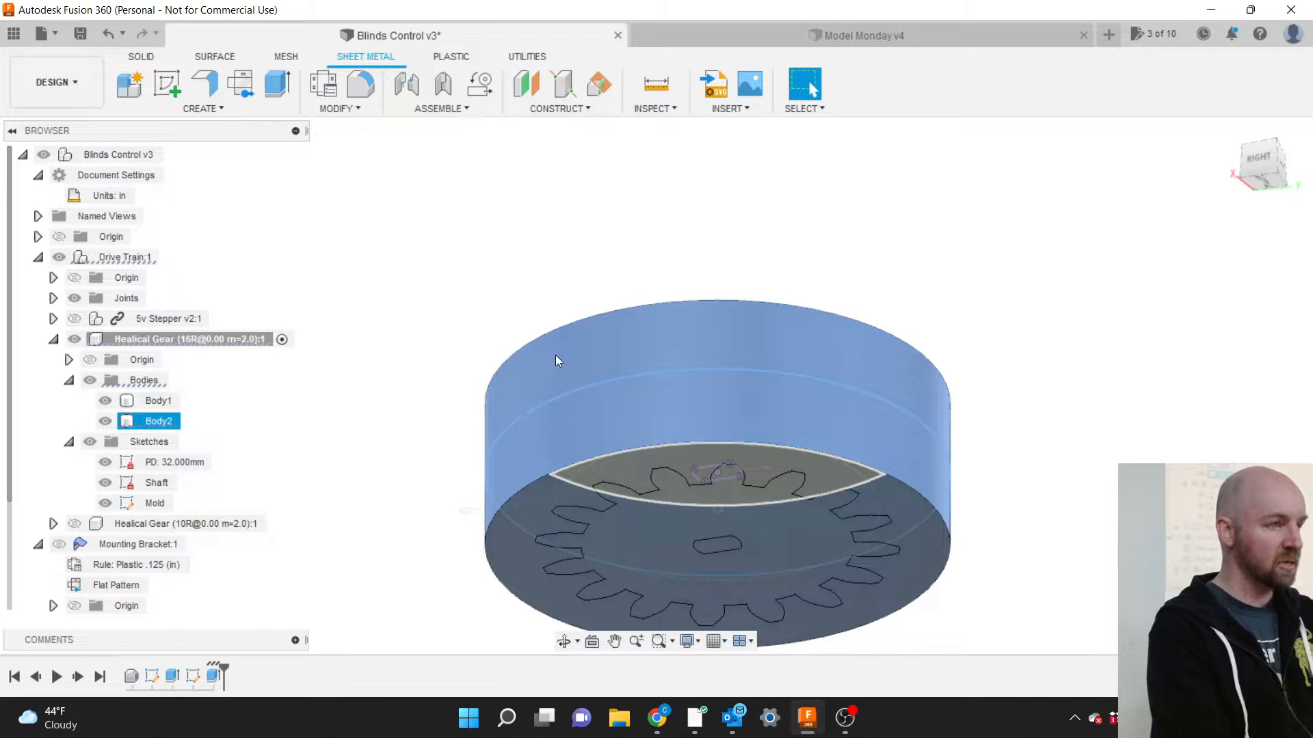
left_click(478, 340)
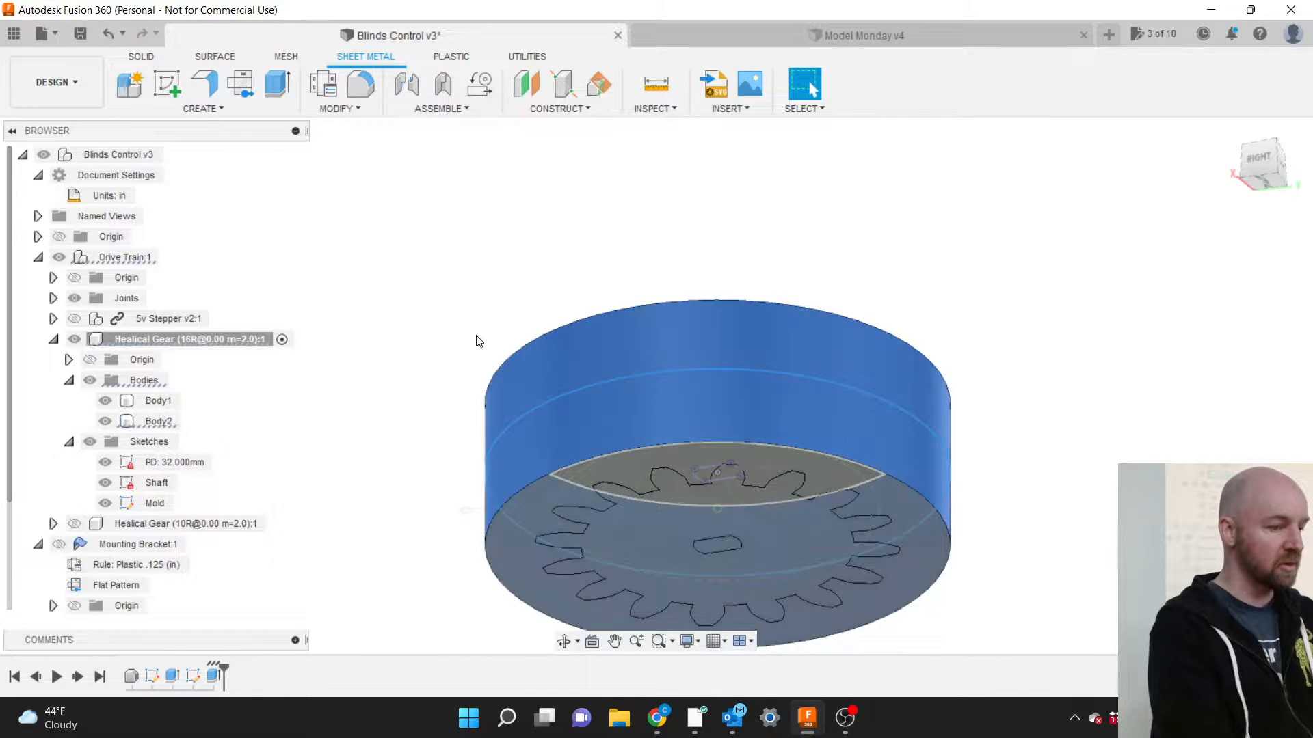
left_click(143, 58)
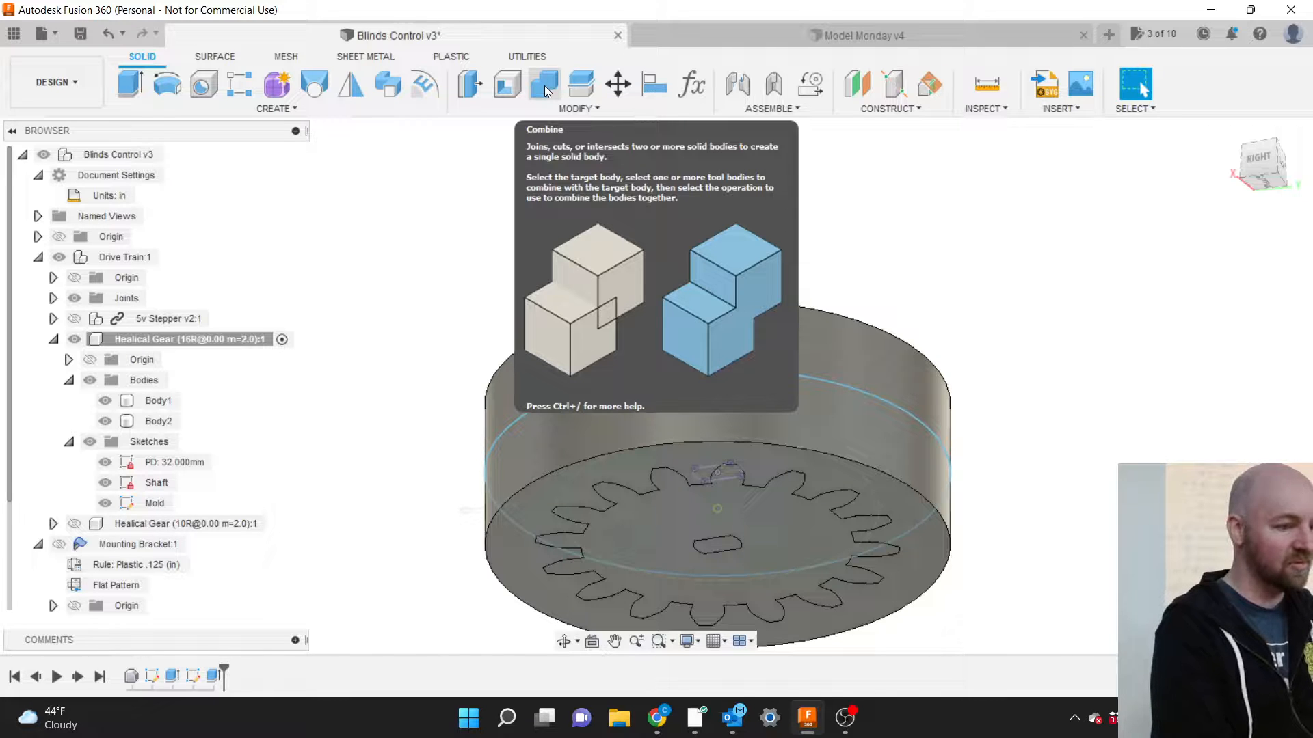
Combine with Cut, using cylinder Body2 as target and gear Body1 as tool, keeping tools.
left_click(559, 109)
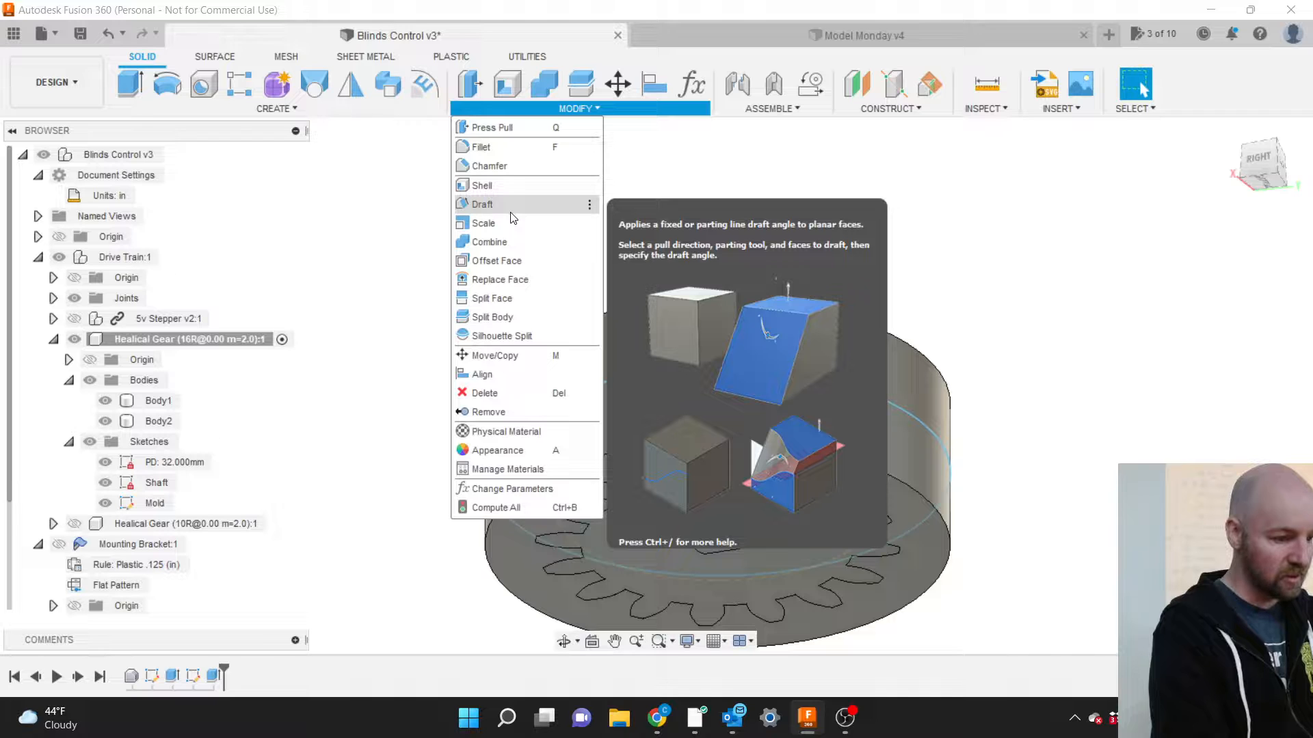
left_click(504, 239)
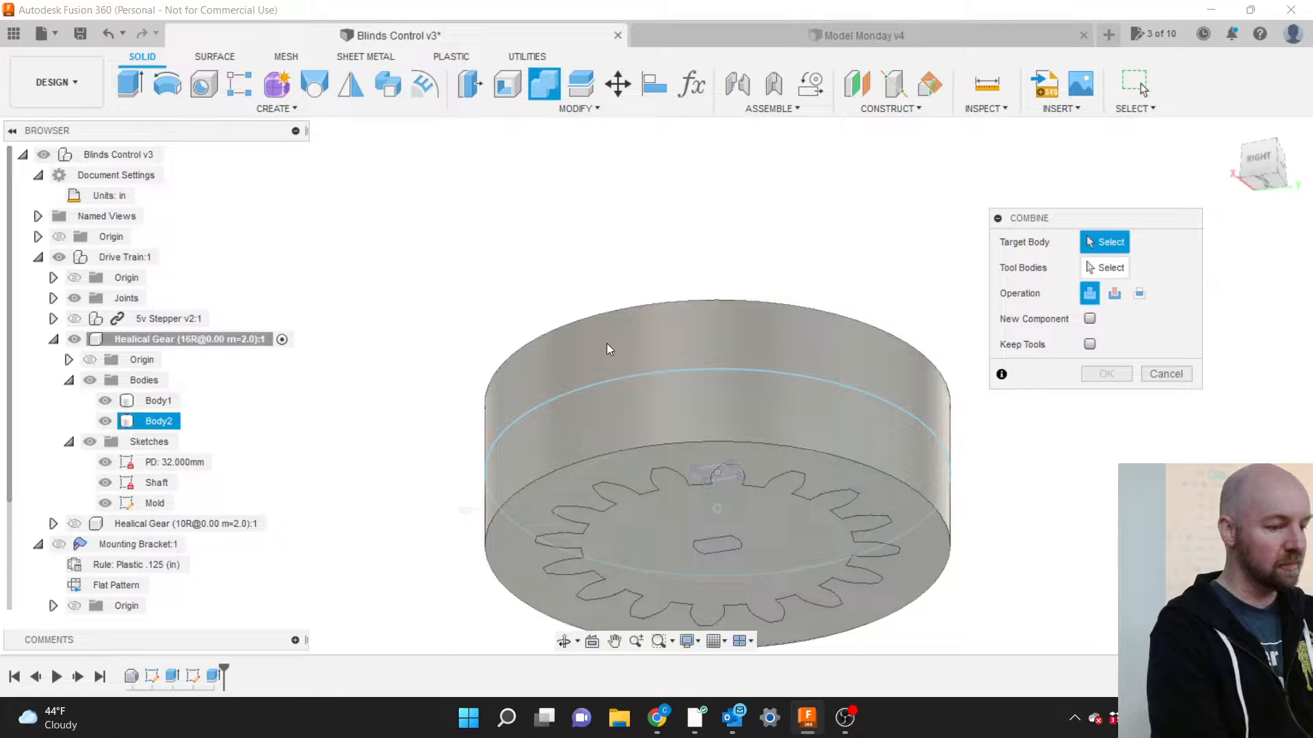
left_click(623, 352)
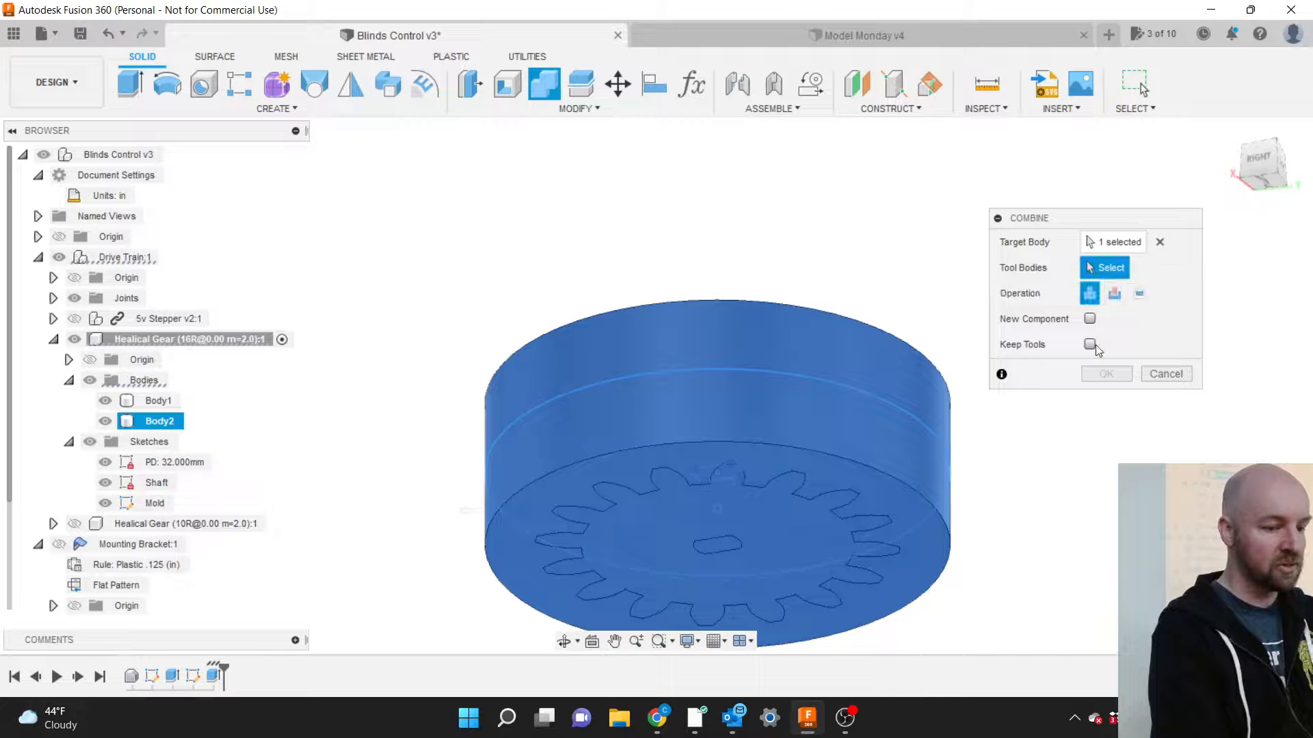
left_click(768, 524)
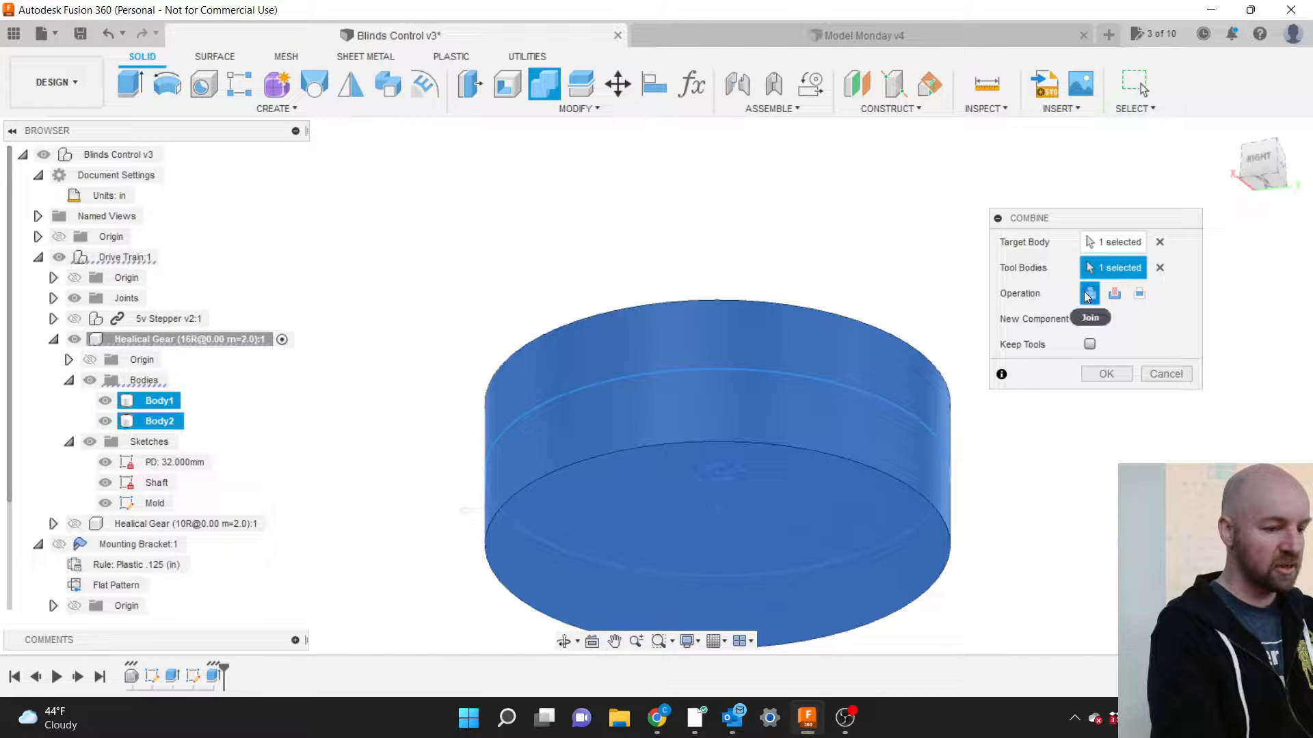
left_click(1115, 294)
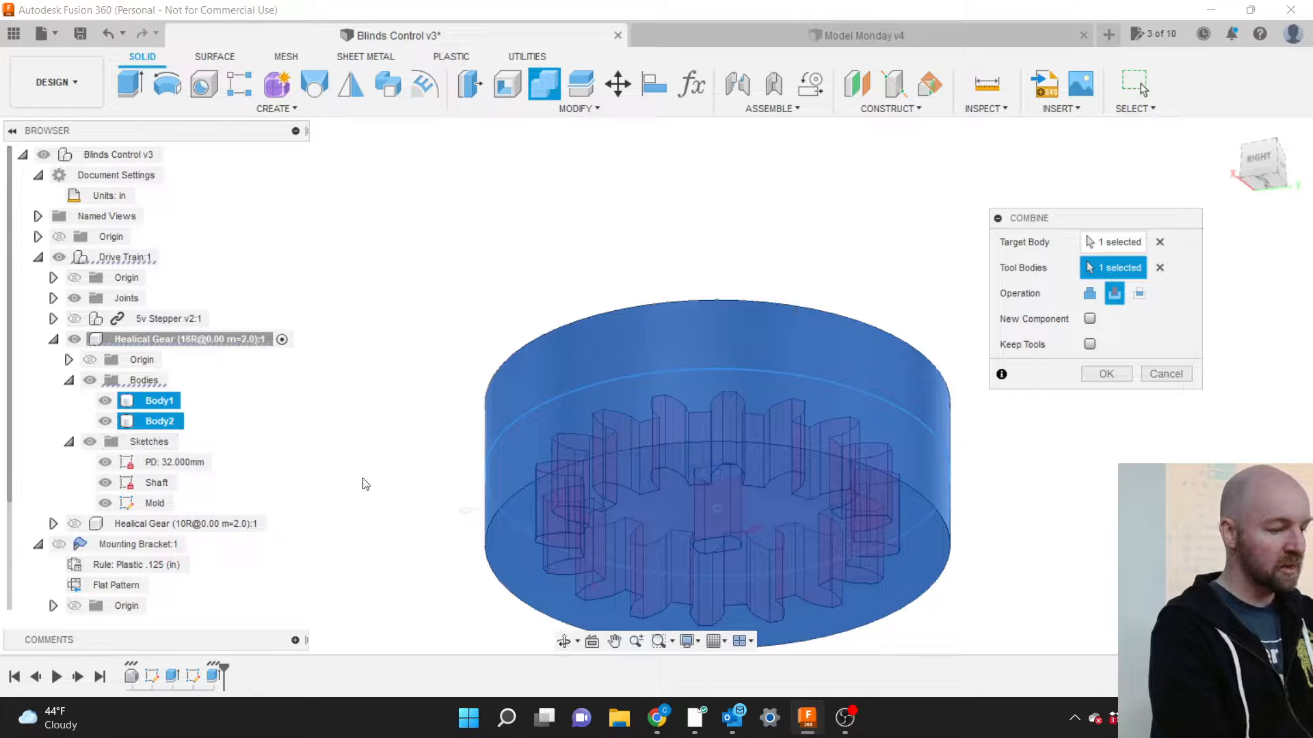
left_click(1089, 344)
left_click(1105, 374)
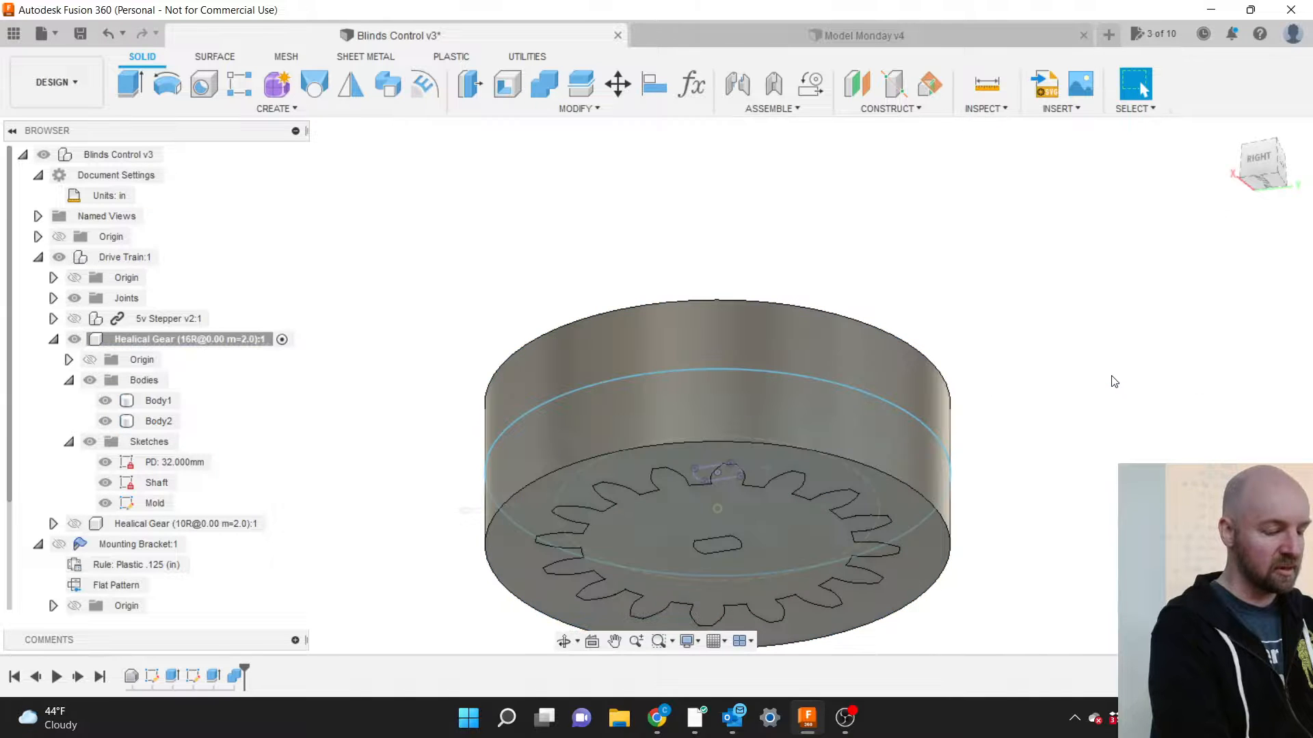
left_click(756, 353)
Toggle the gear and cylinder bodies' visibility to check the cavity.
left_click(424, 373)
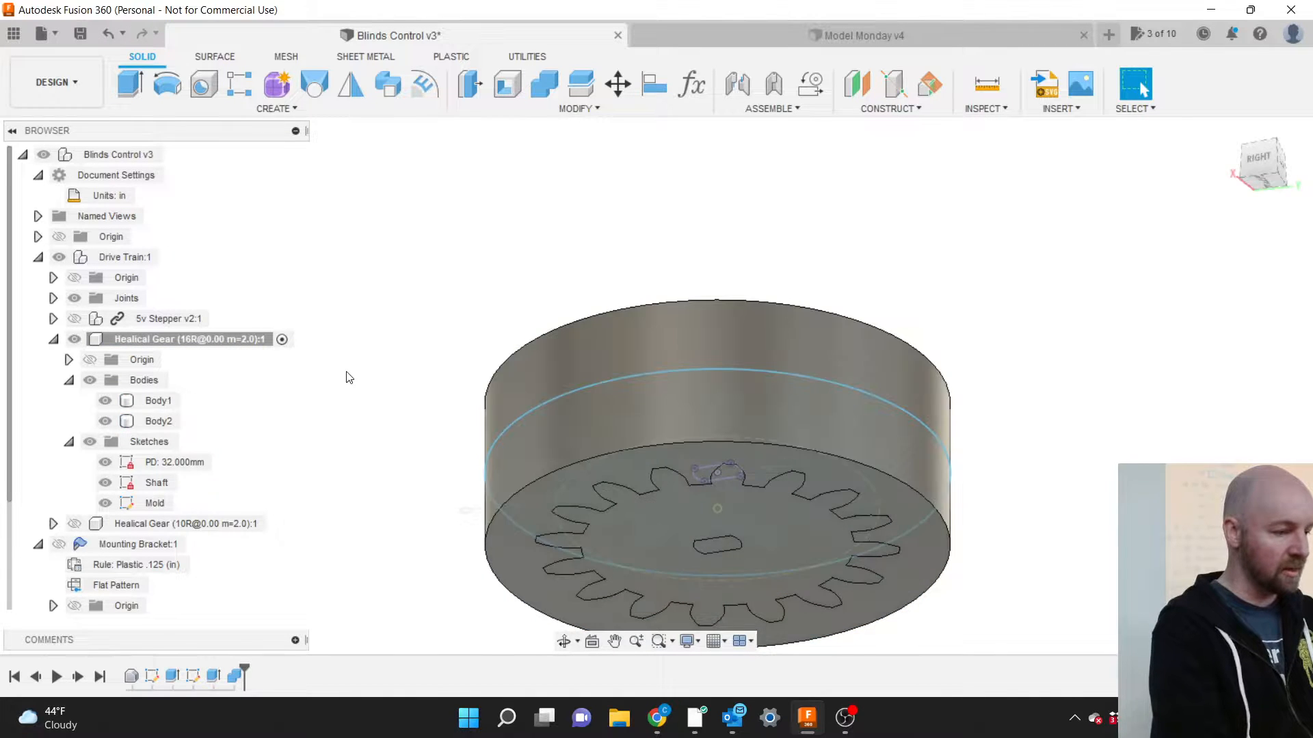
left_click(119, 401)
left_click(104, 400)
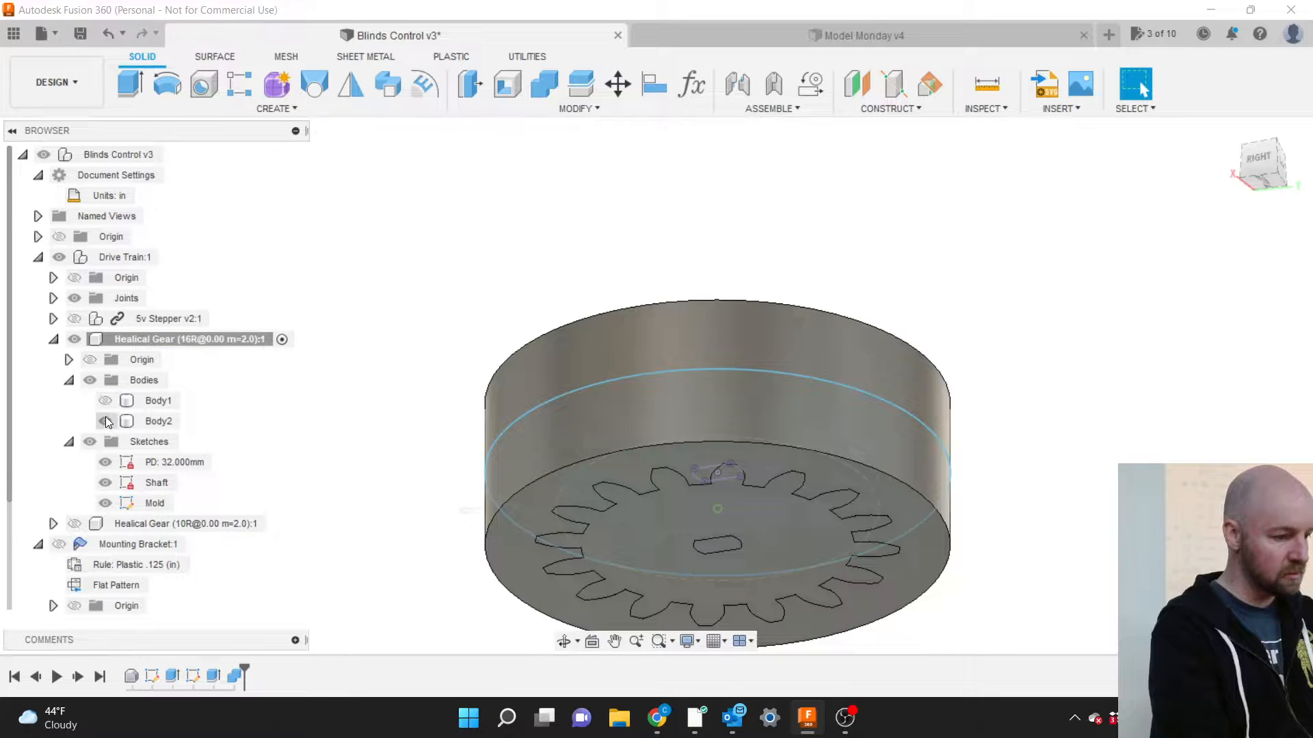
left_click(105, 420)
left_click(105, 421)
left_click(105, 400)
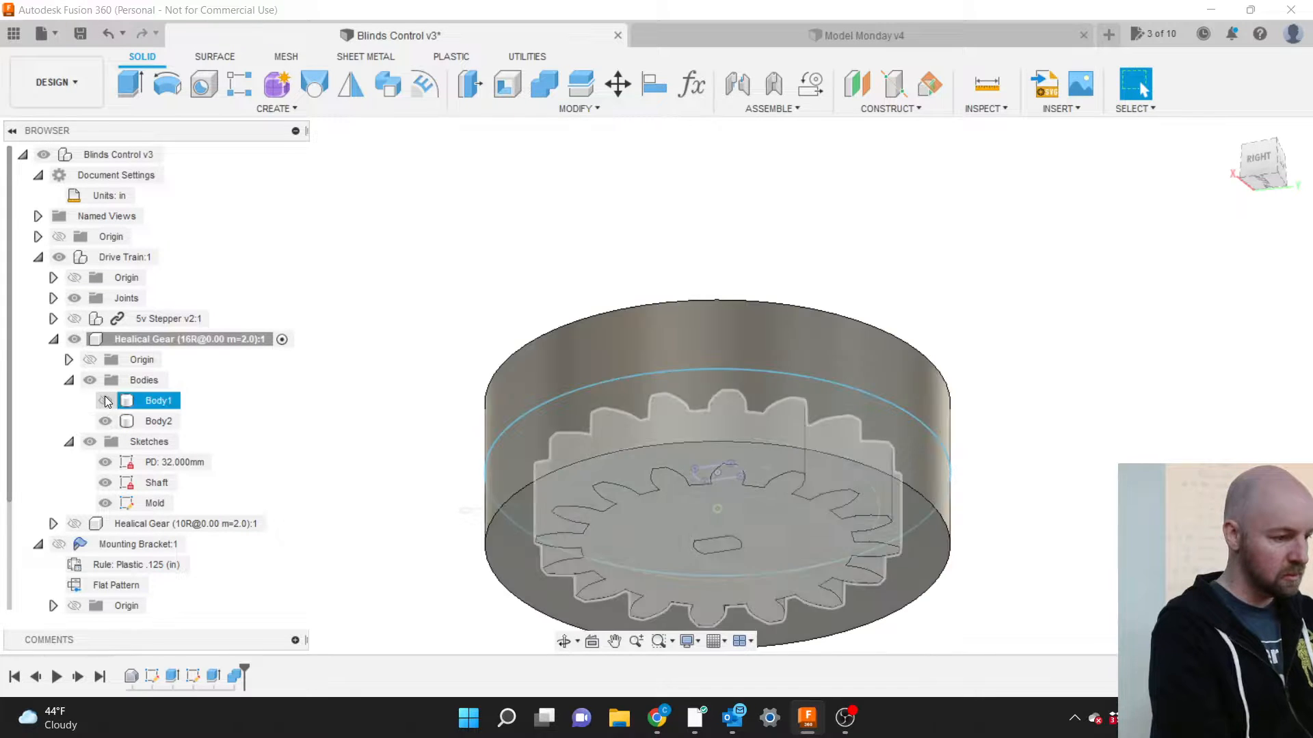
scroll(913, 586, "up", 5)
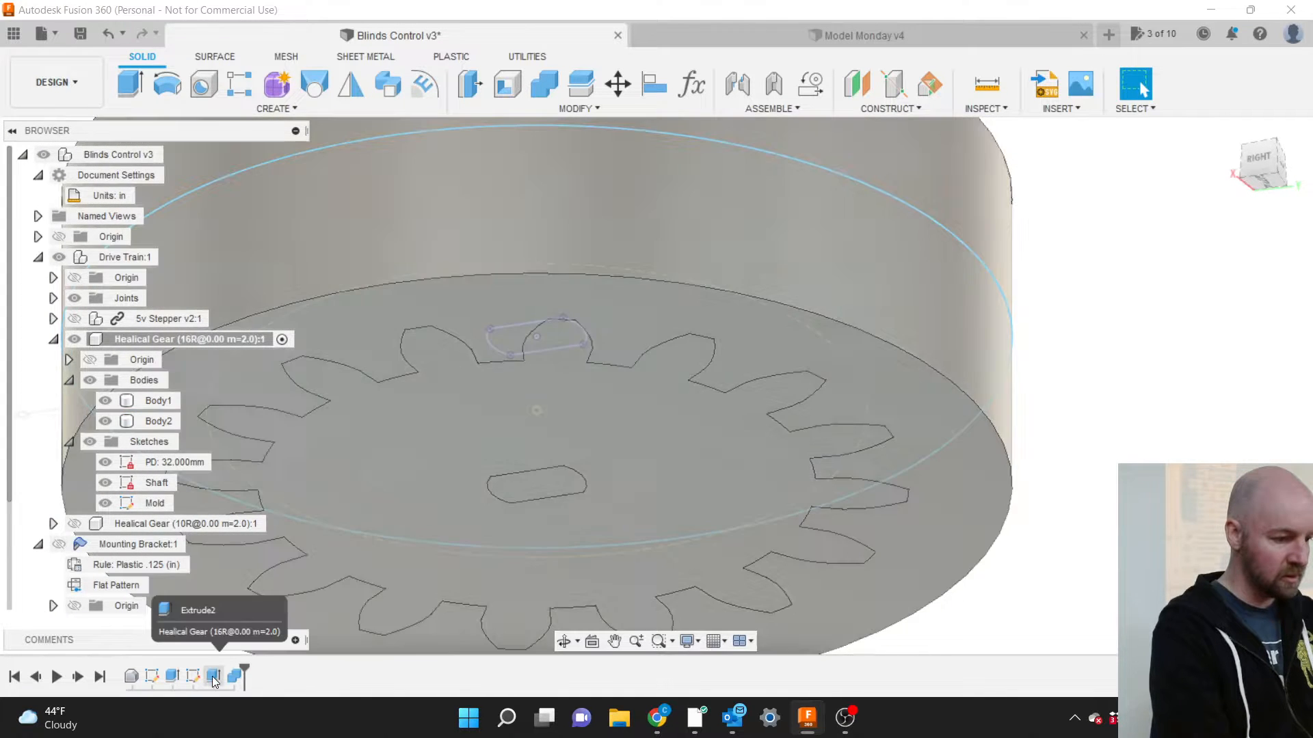
Edit the gear extrusion so the downward side is also 0.30 in.
right_click(212, 676)
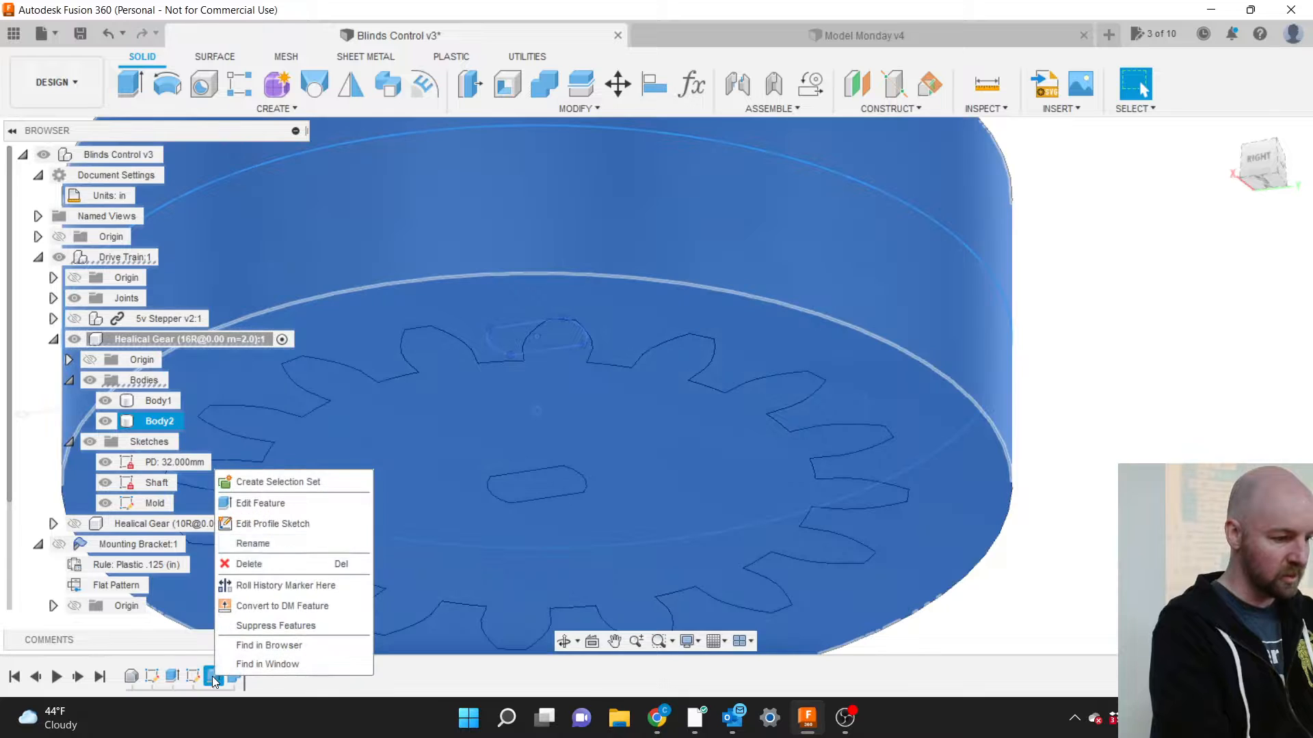
left_click(263, 508)
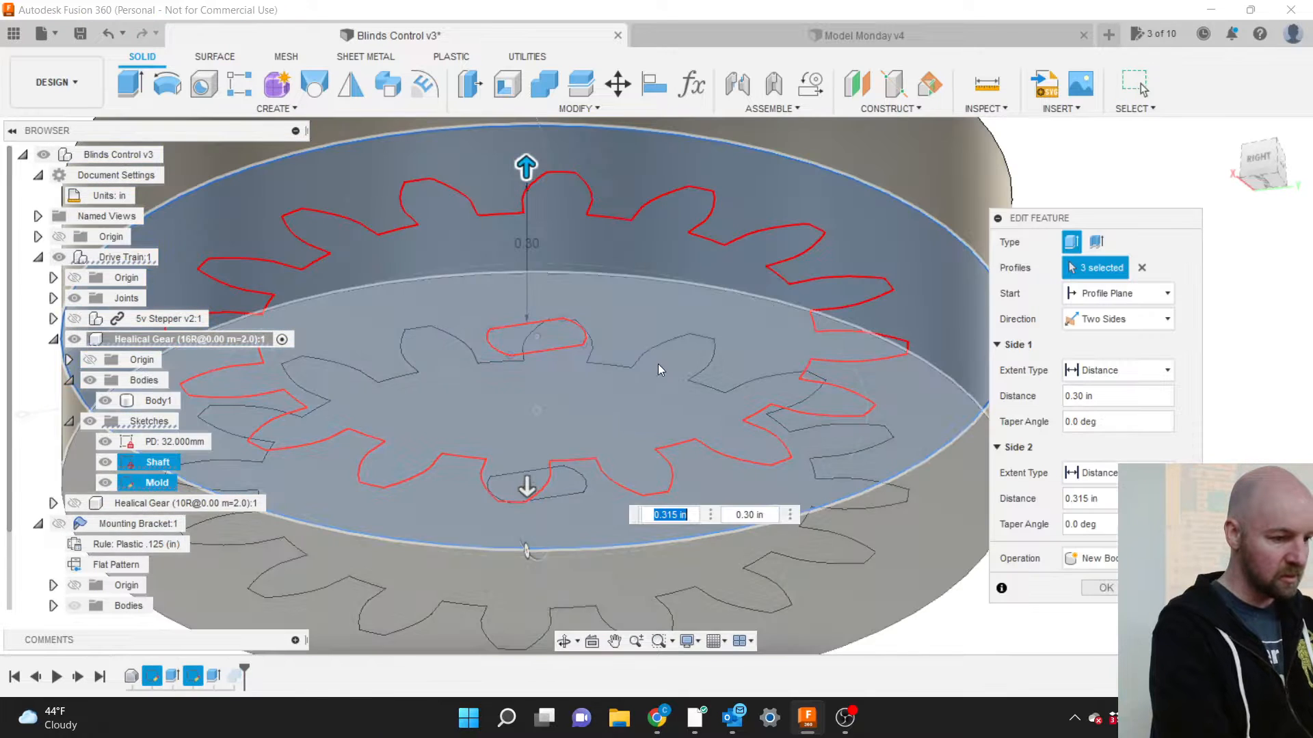
left_click(1258, 161)
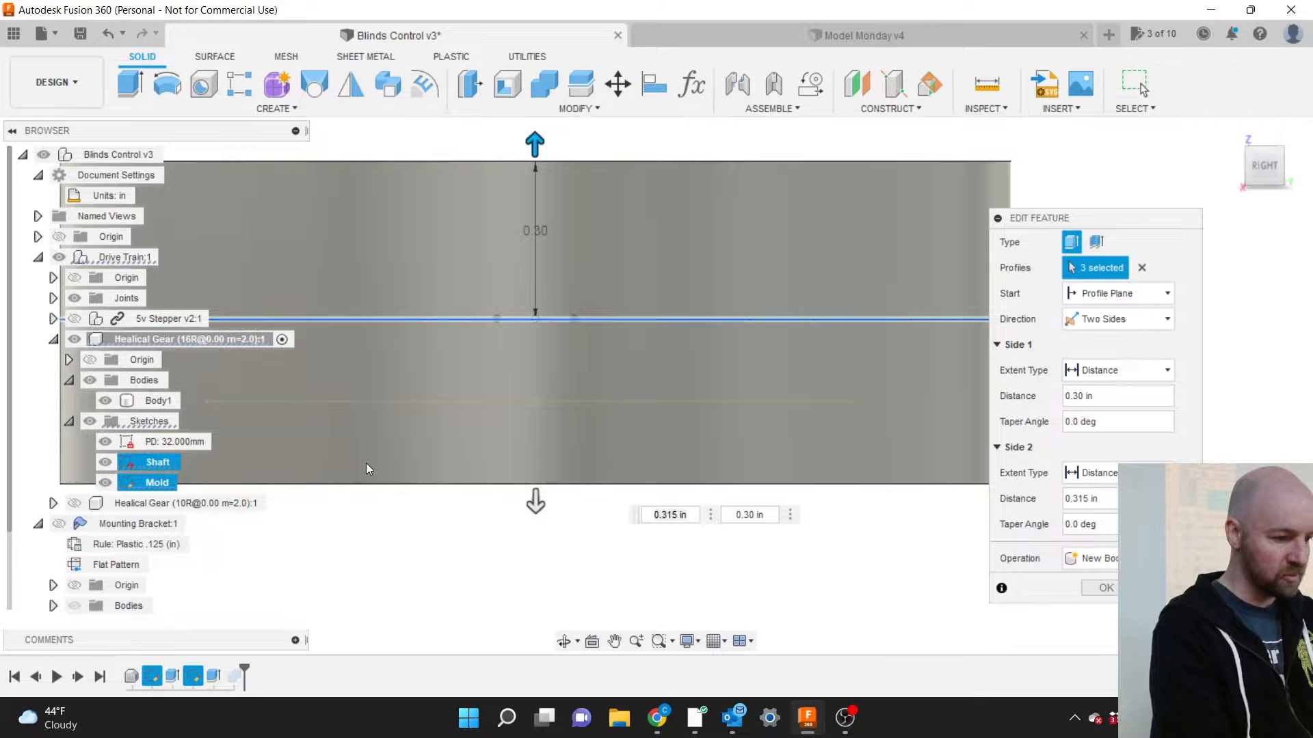
left_click_drag(533, 500, 535, 493)
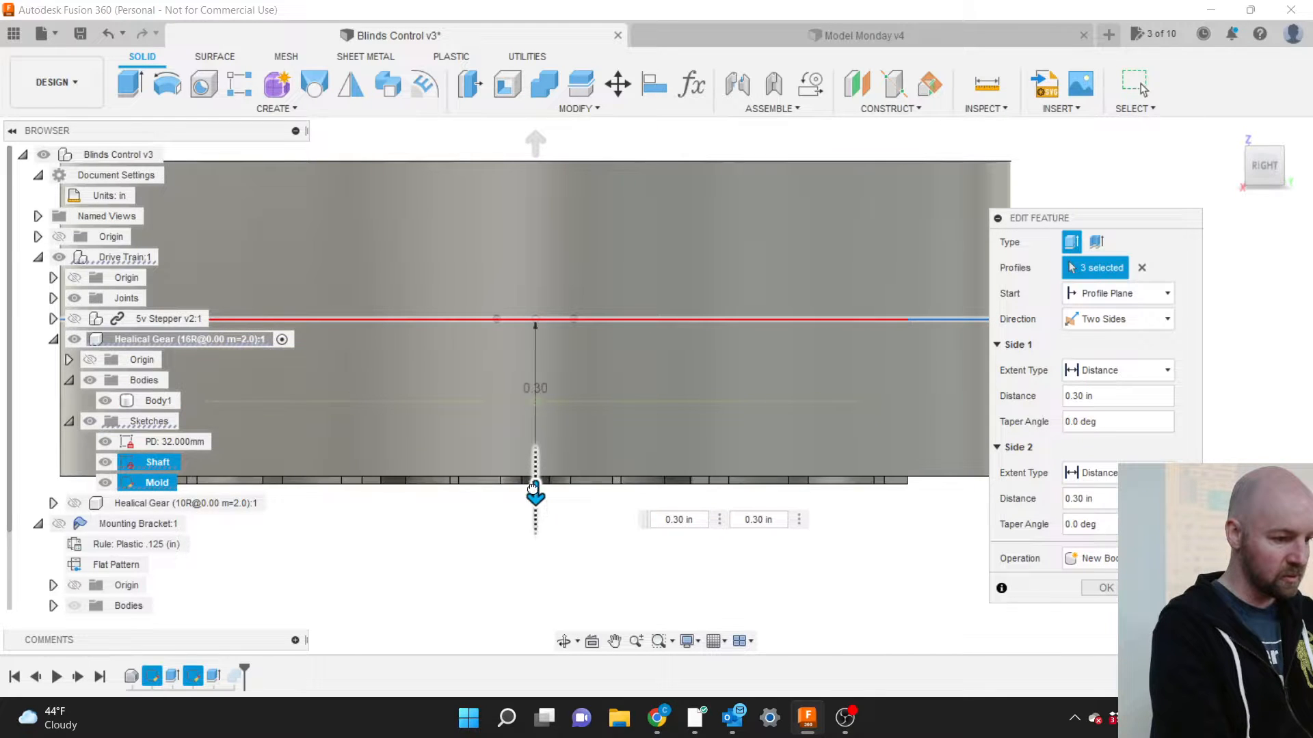
left_click(1109, 590)
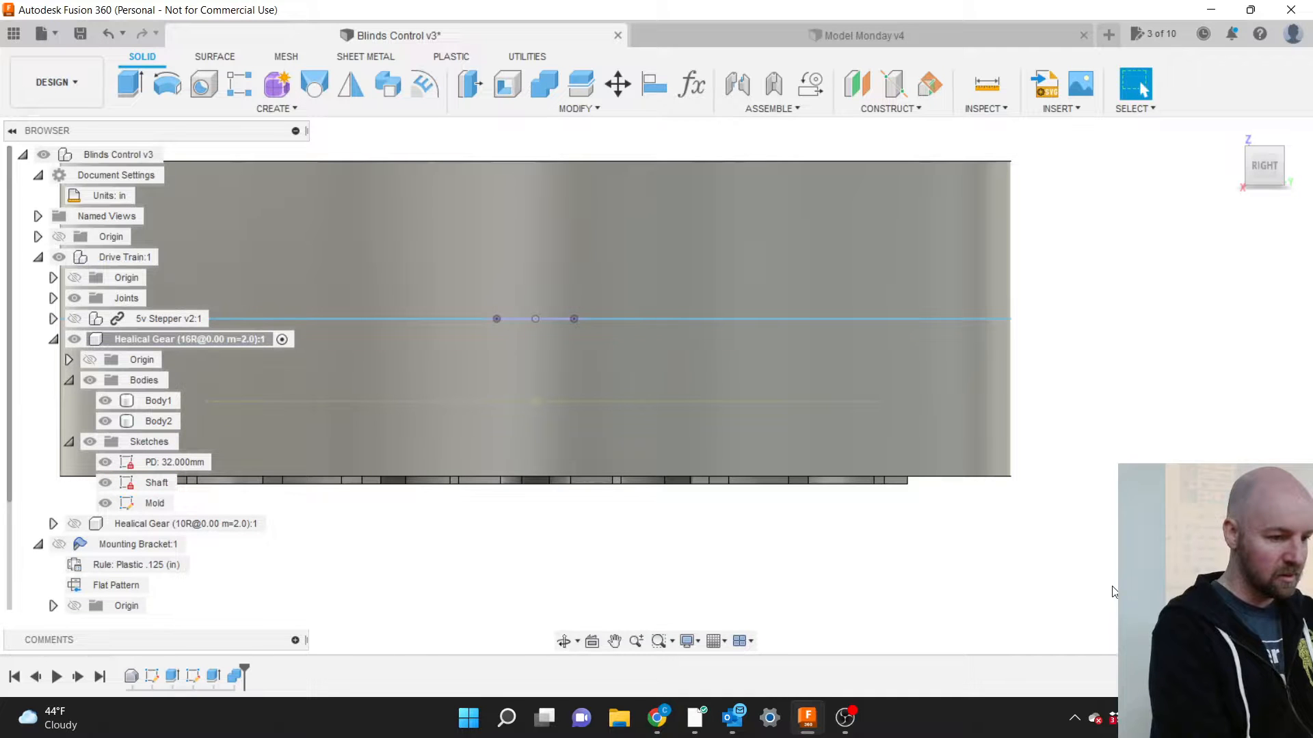
left_click_drag(1270, 182, 1217, 137)
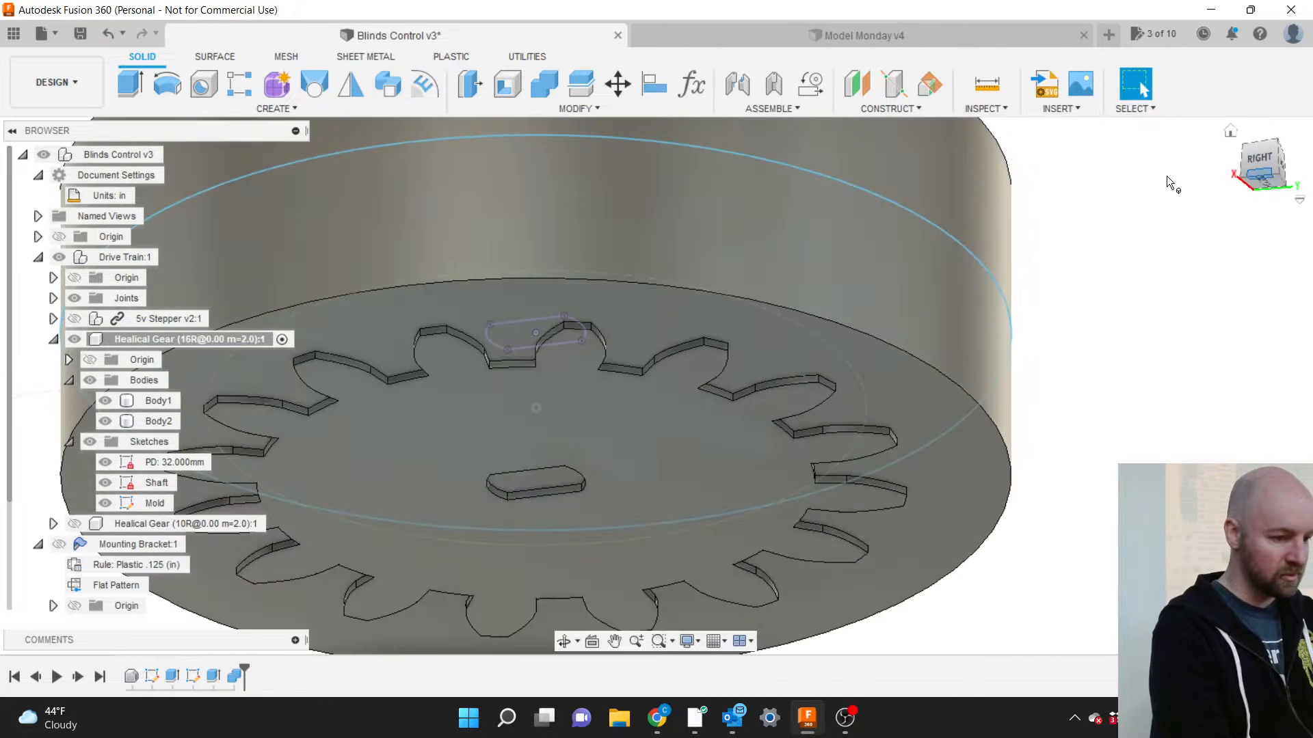
Hide the gear body Body1 so the mold's gear-shaped cavity is exposed.
left_click(104, 421)
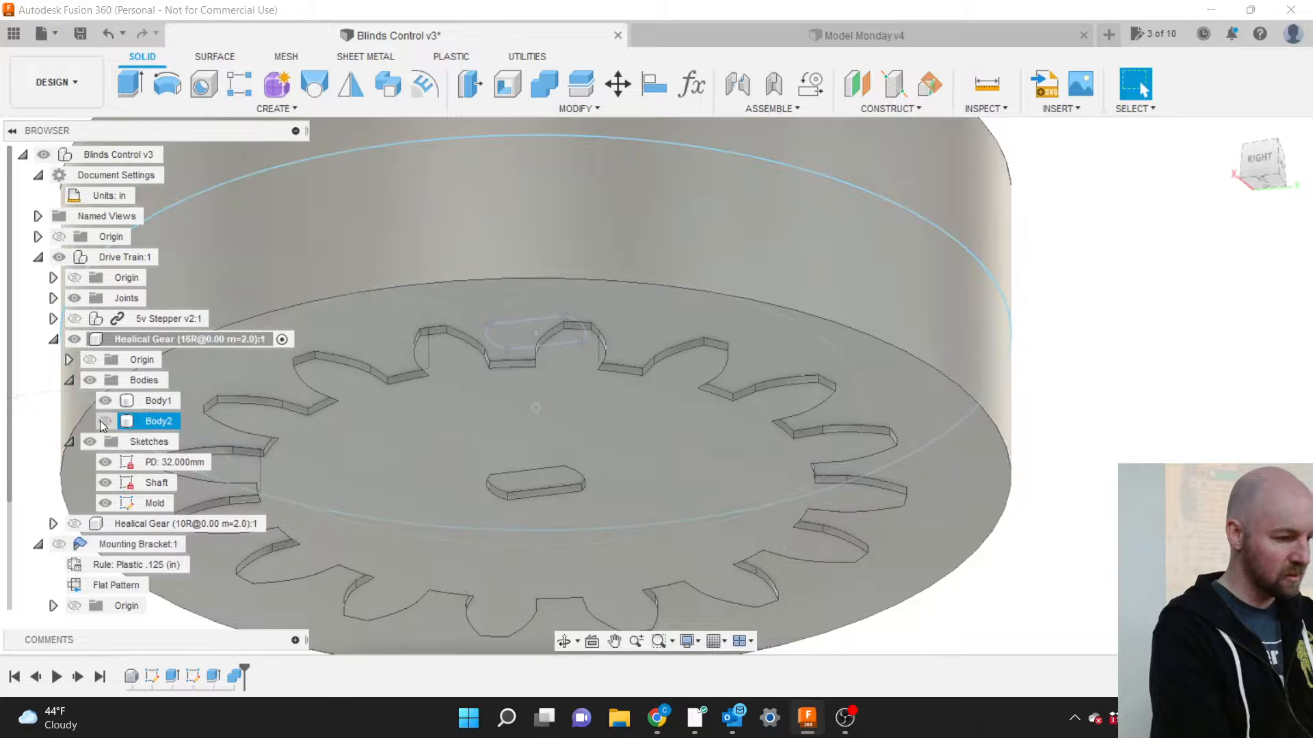
left_click(104, 421)
left_click(104, 402)
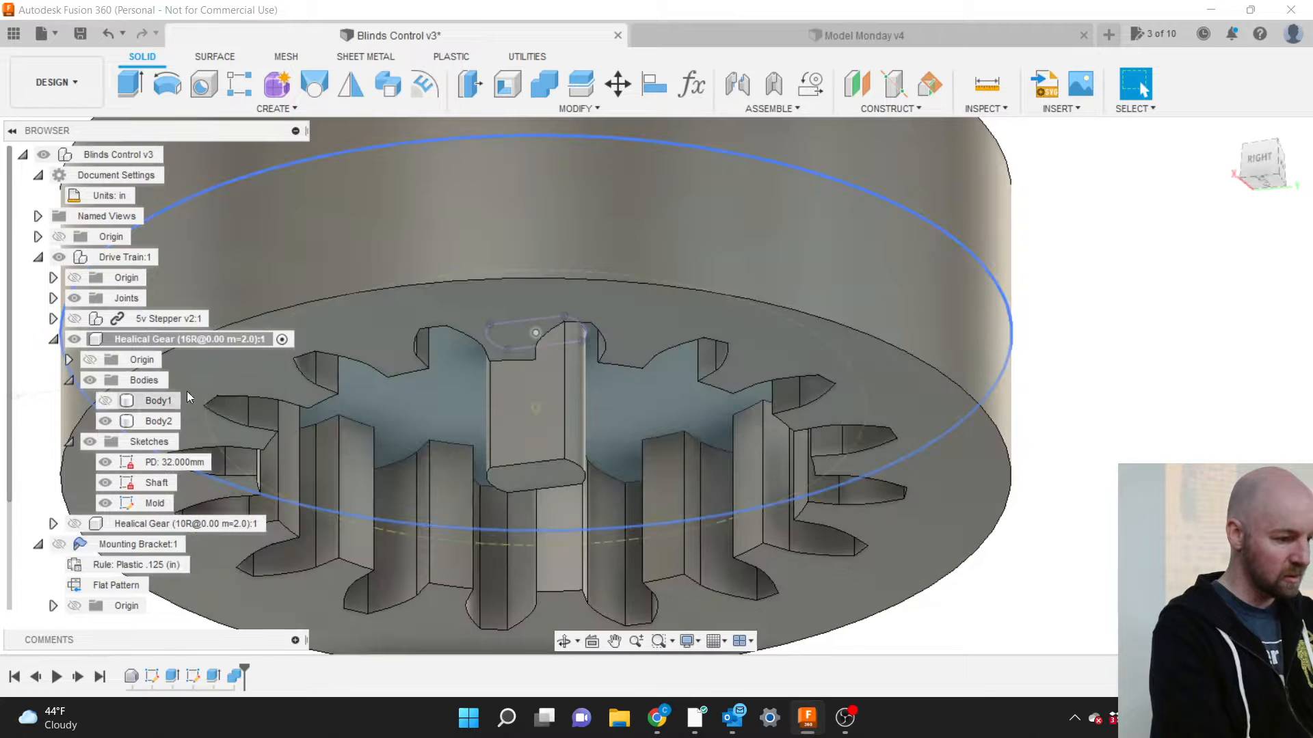
scroll(1059, 364, "down", 5)
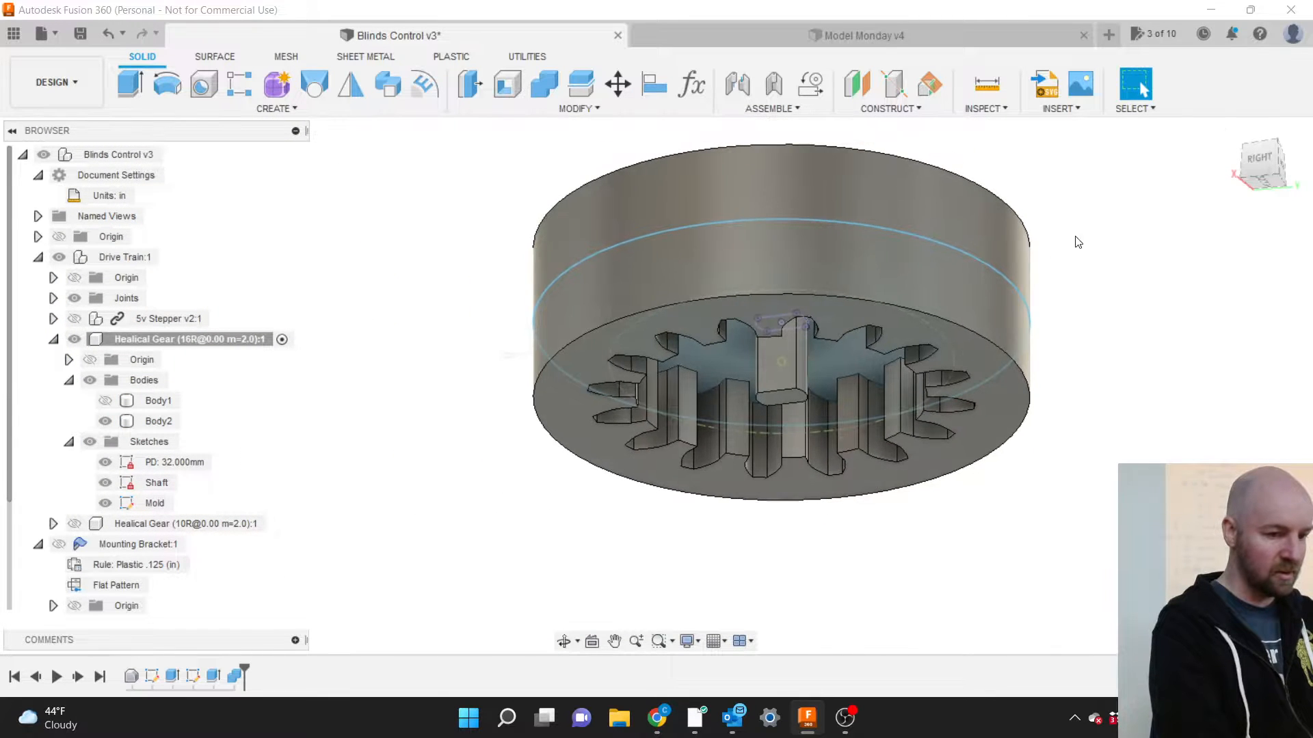
left_click_drag(1261, 163, 1265, 55)
Select the mold body and a cavity tooth face to inspect the cavity, then clear the selection.
left_click(906, 402)
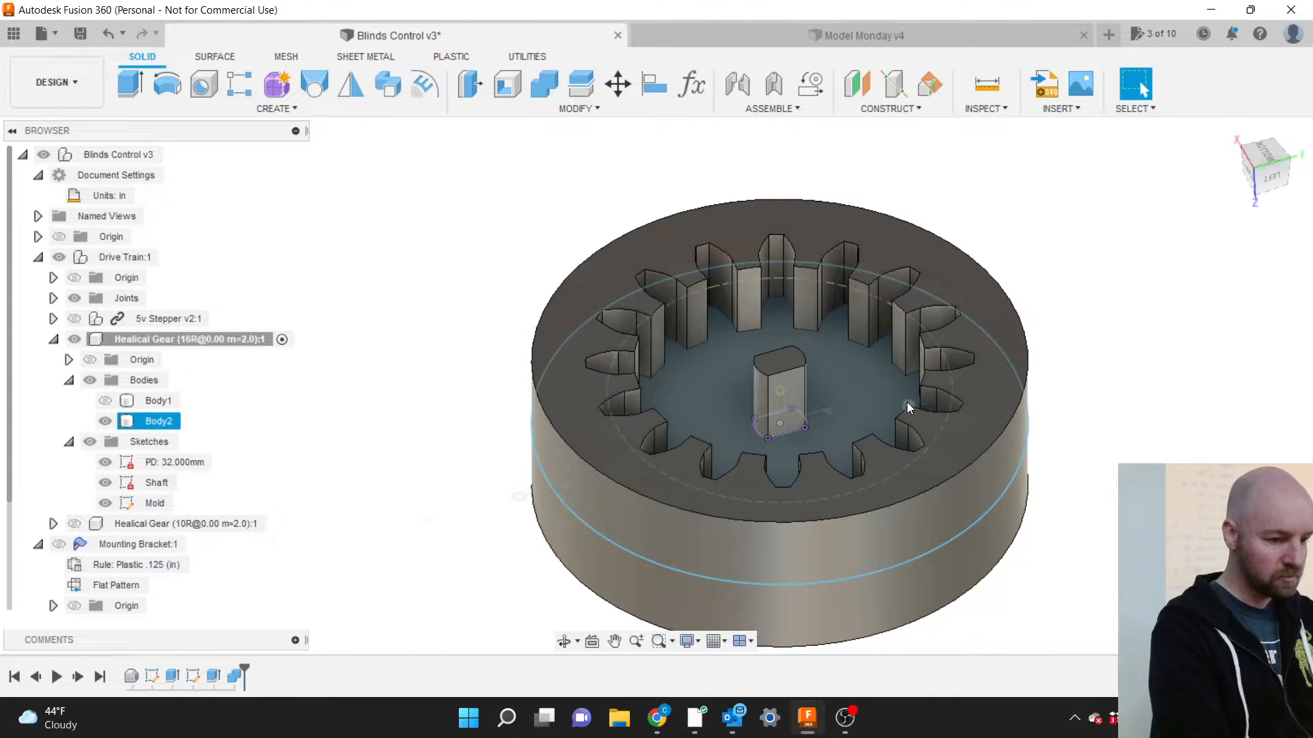
scroll(906, 402, "up", 3)
scroll(906, 402, "up", 2)
left_click(1163, 435)
scroll(1164, 435, "down", 1)
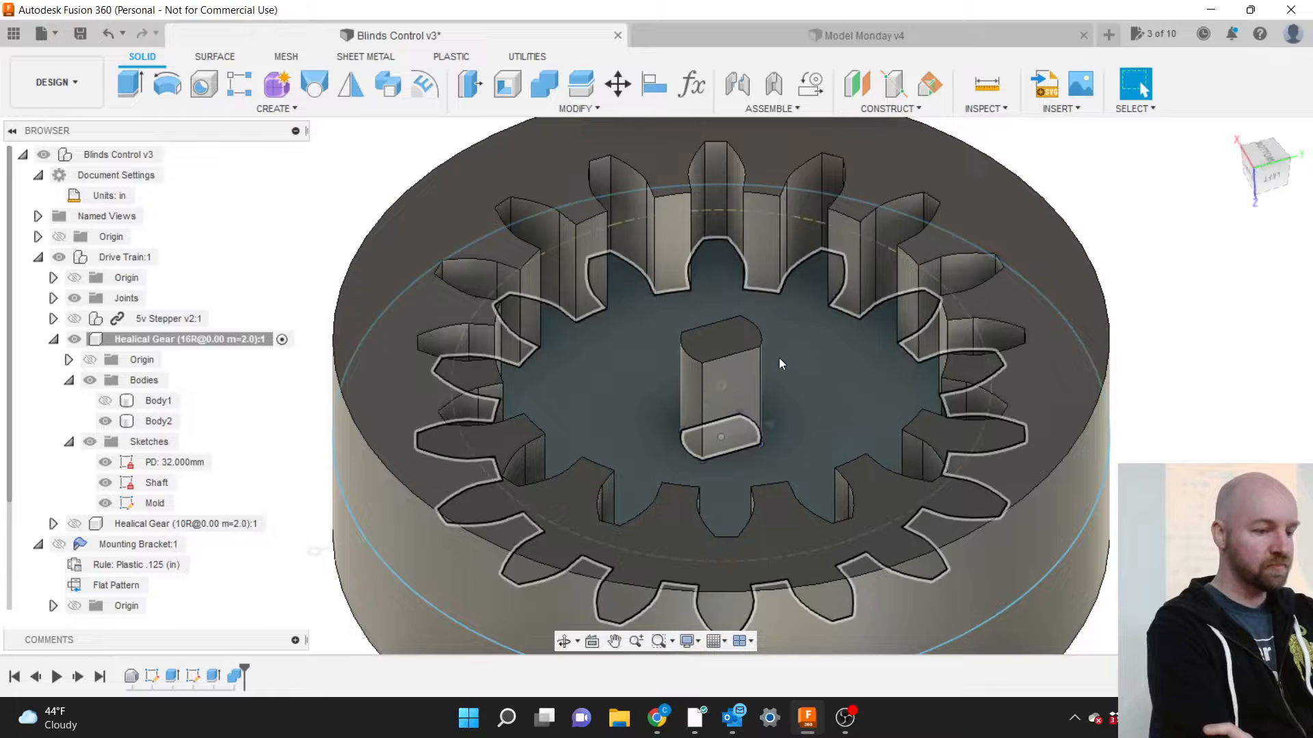
left_click(779, 360)
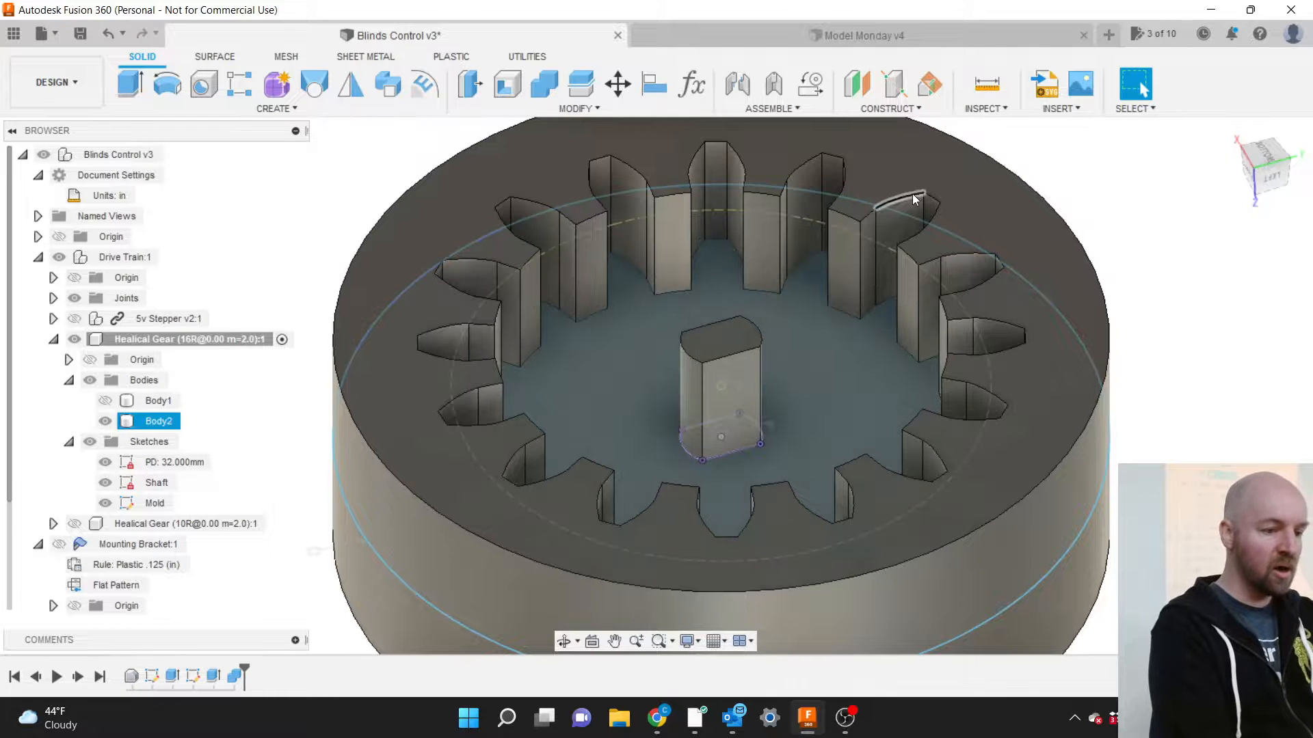
left_click(845, 249)
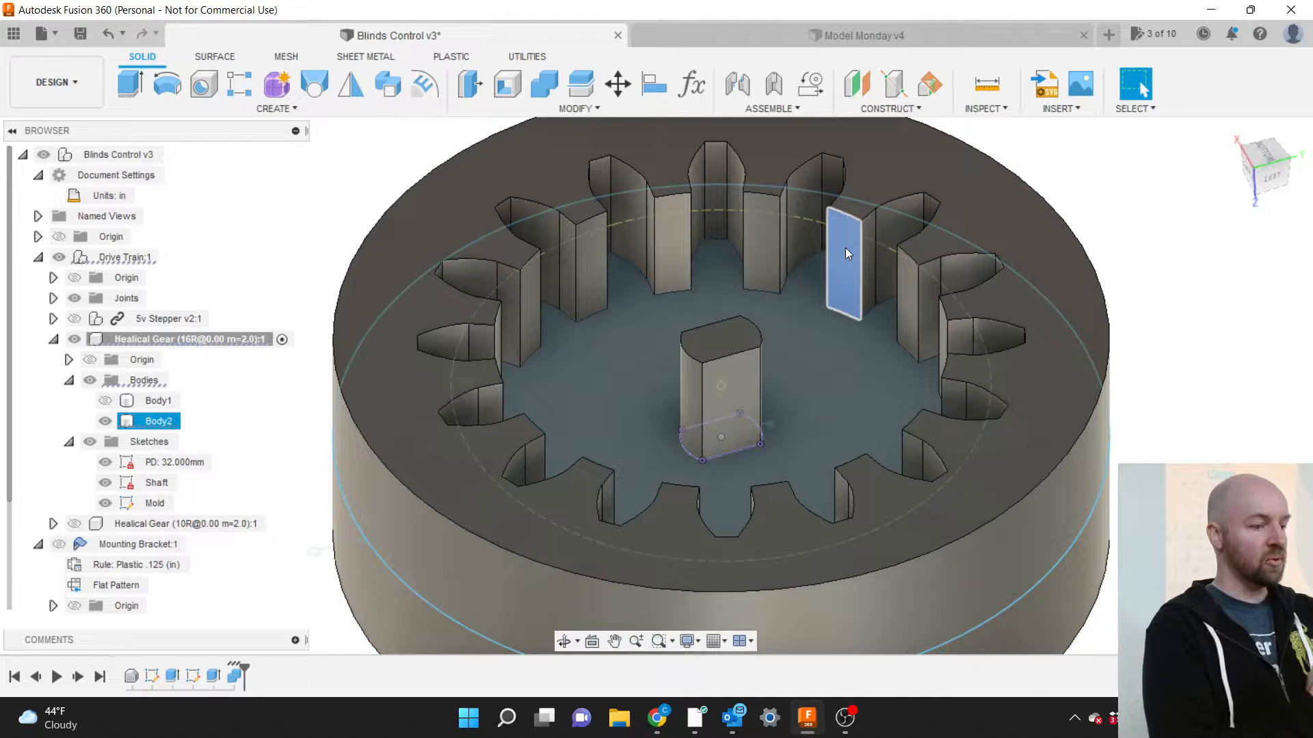
left_click(842, 258)
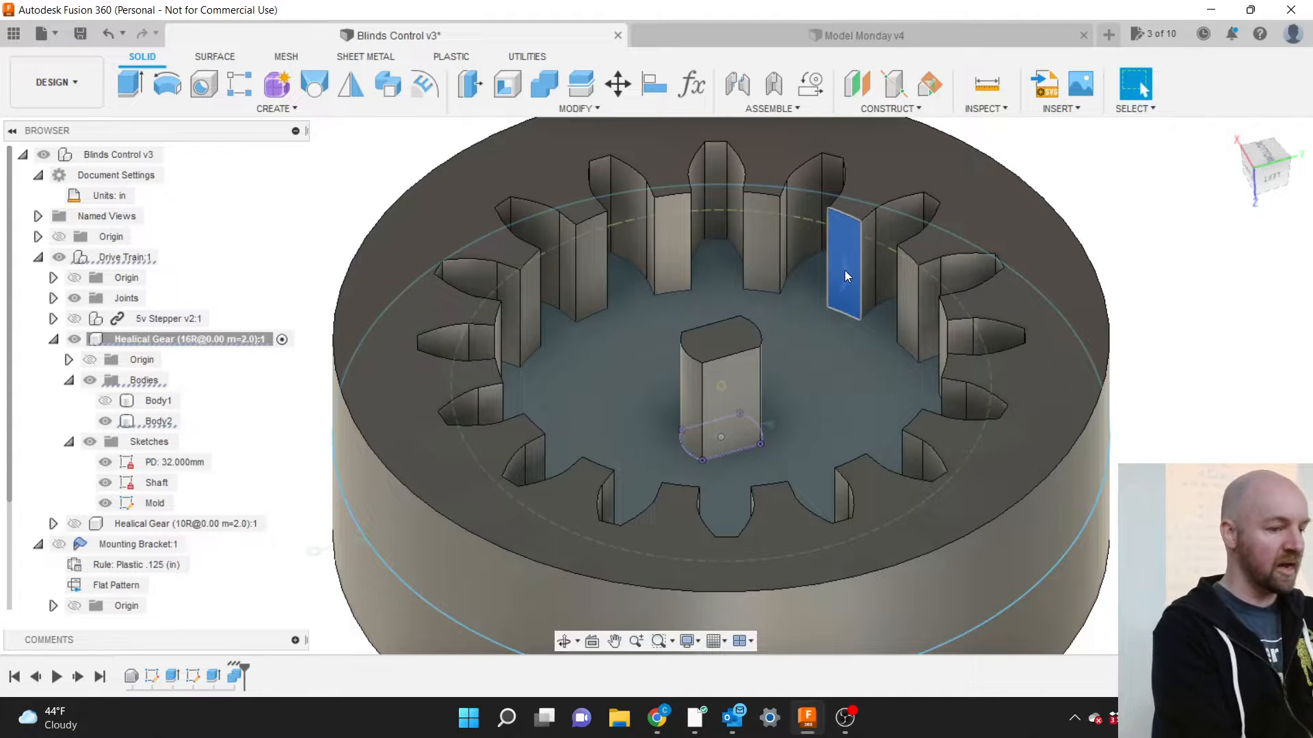
key("Escape")
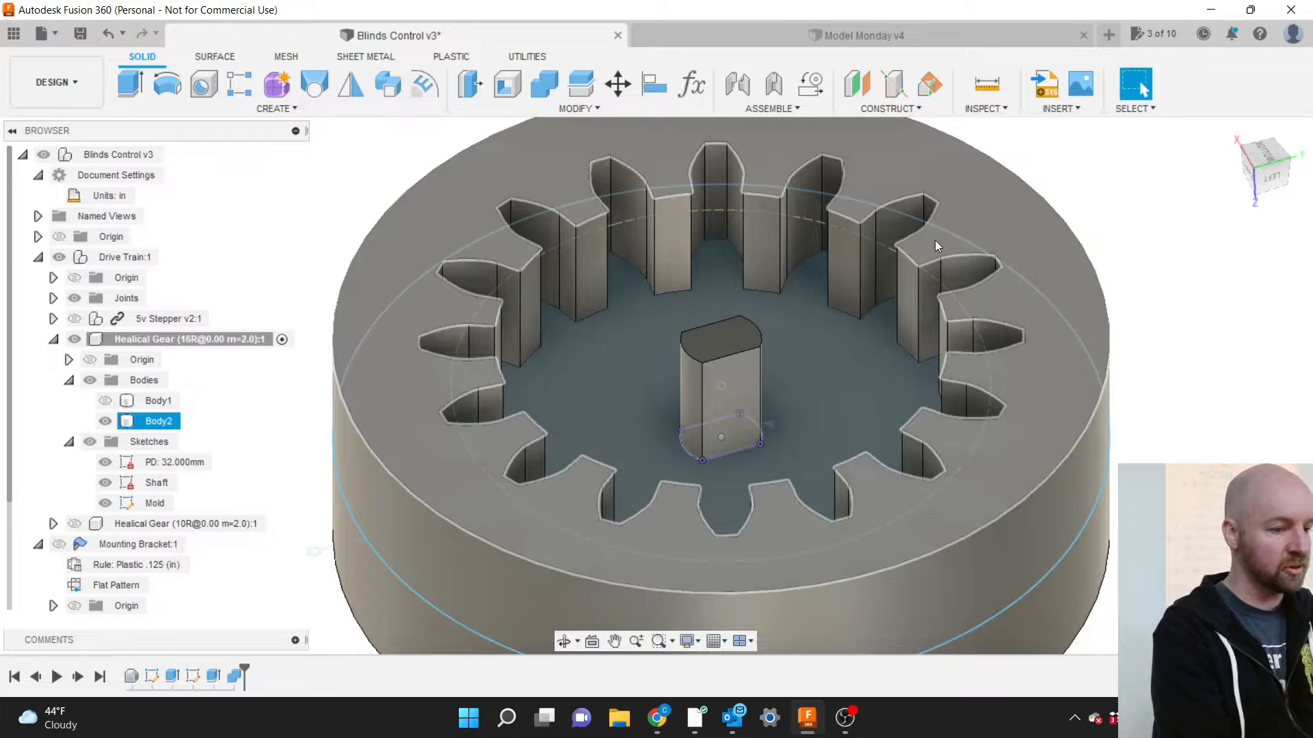
left_click(851, 276)
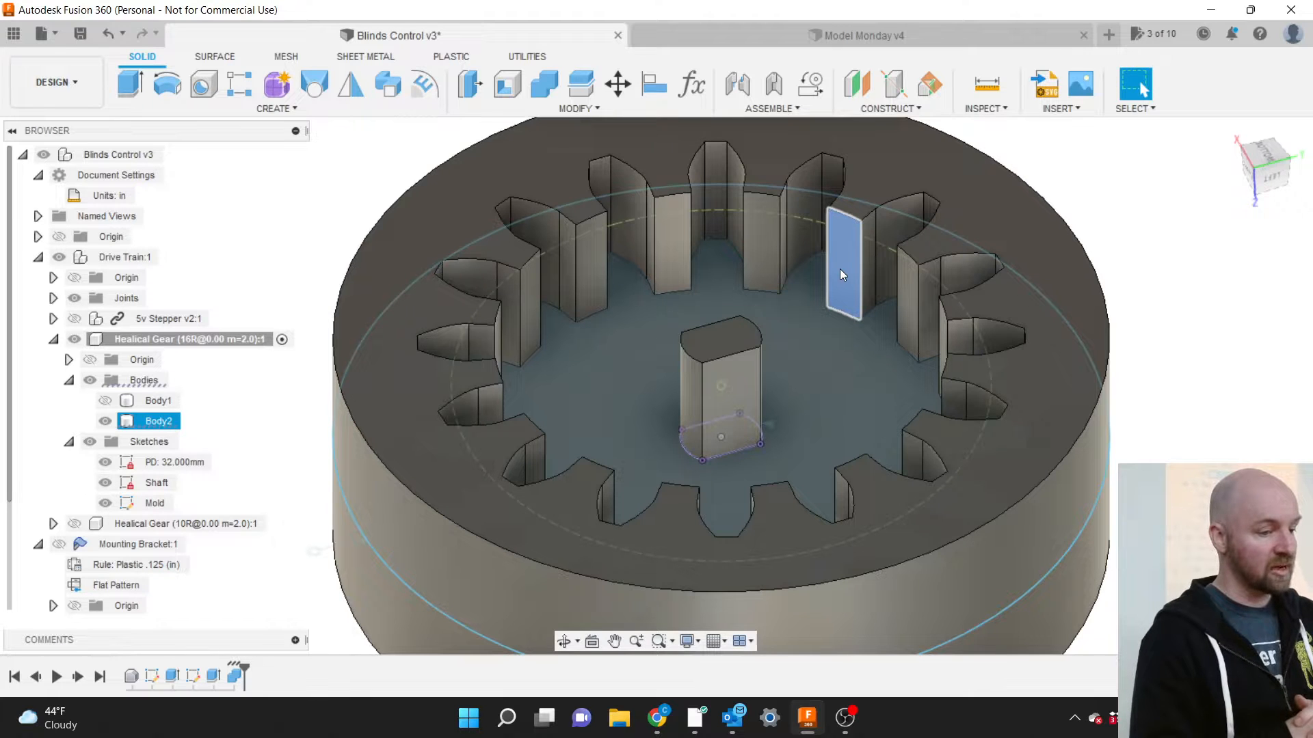
left_click(840, 269)
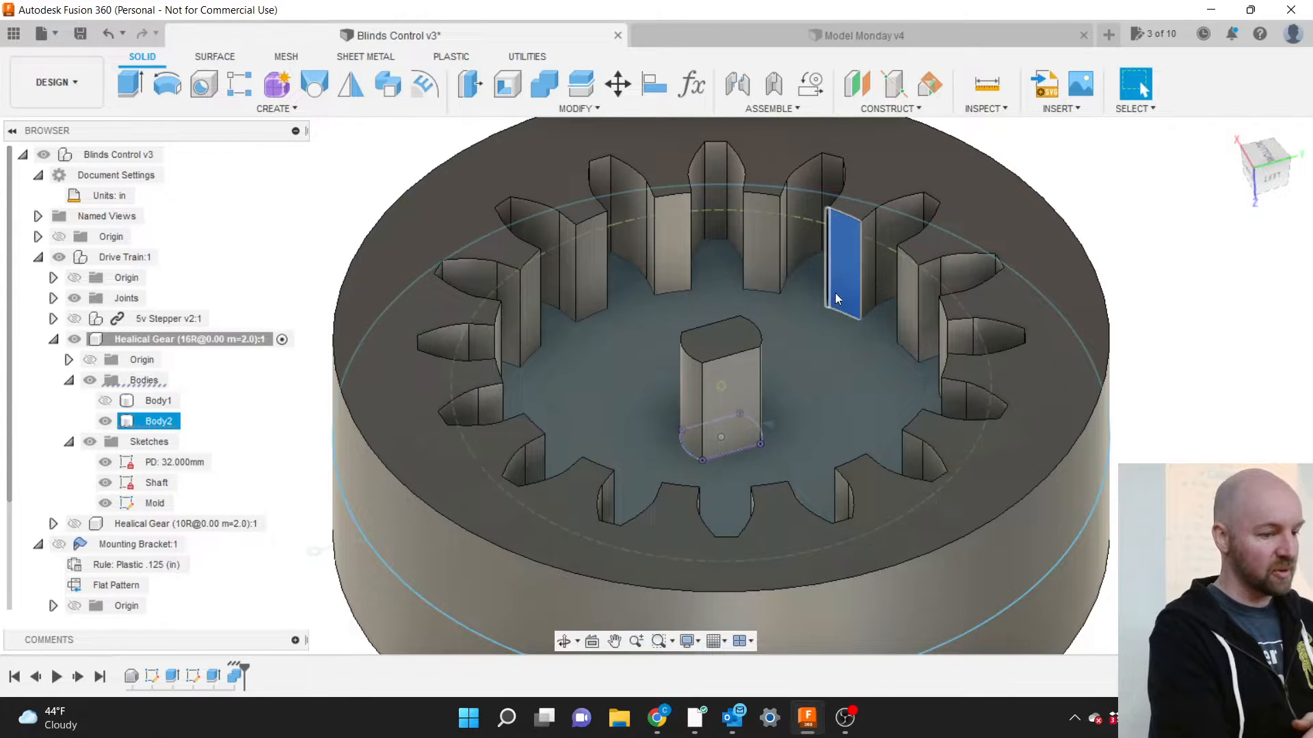
left_click(1201, 384)
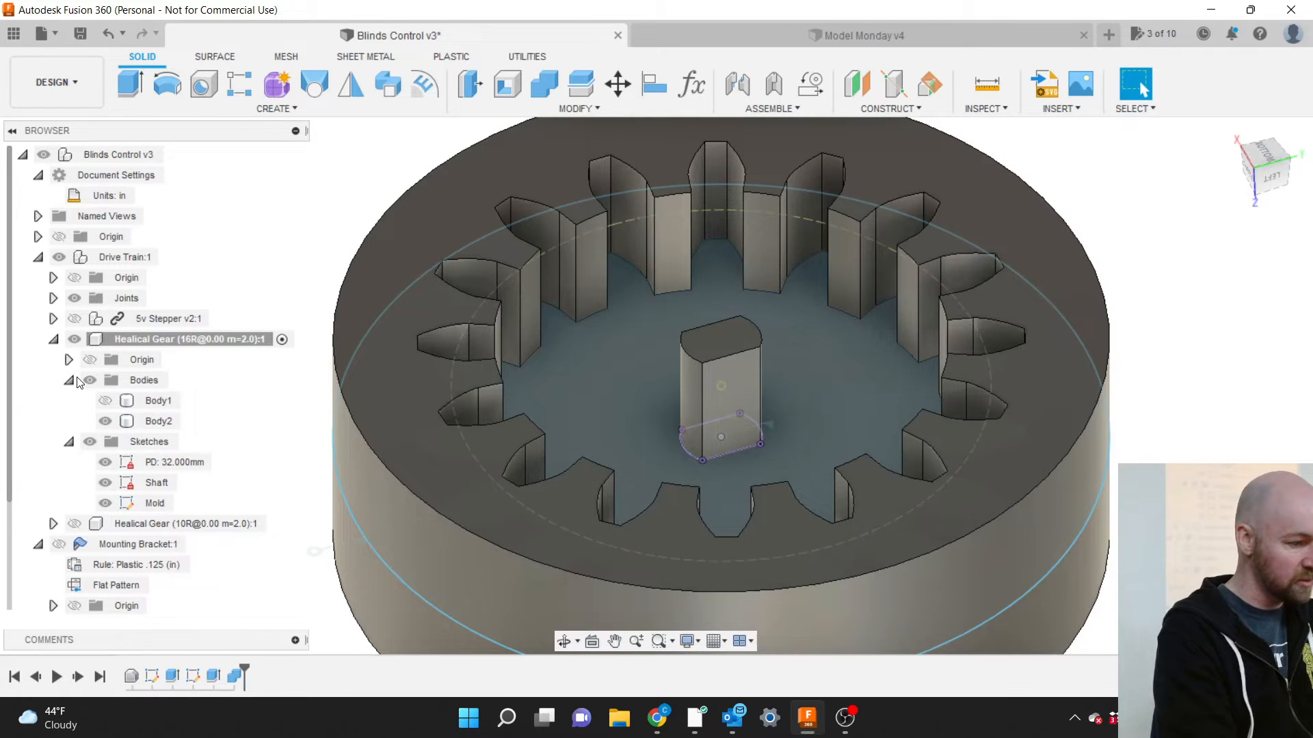
Show the gear body Body1 and hide the mold body Body2.
left_click(103, 424)
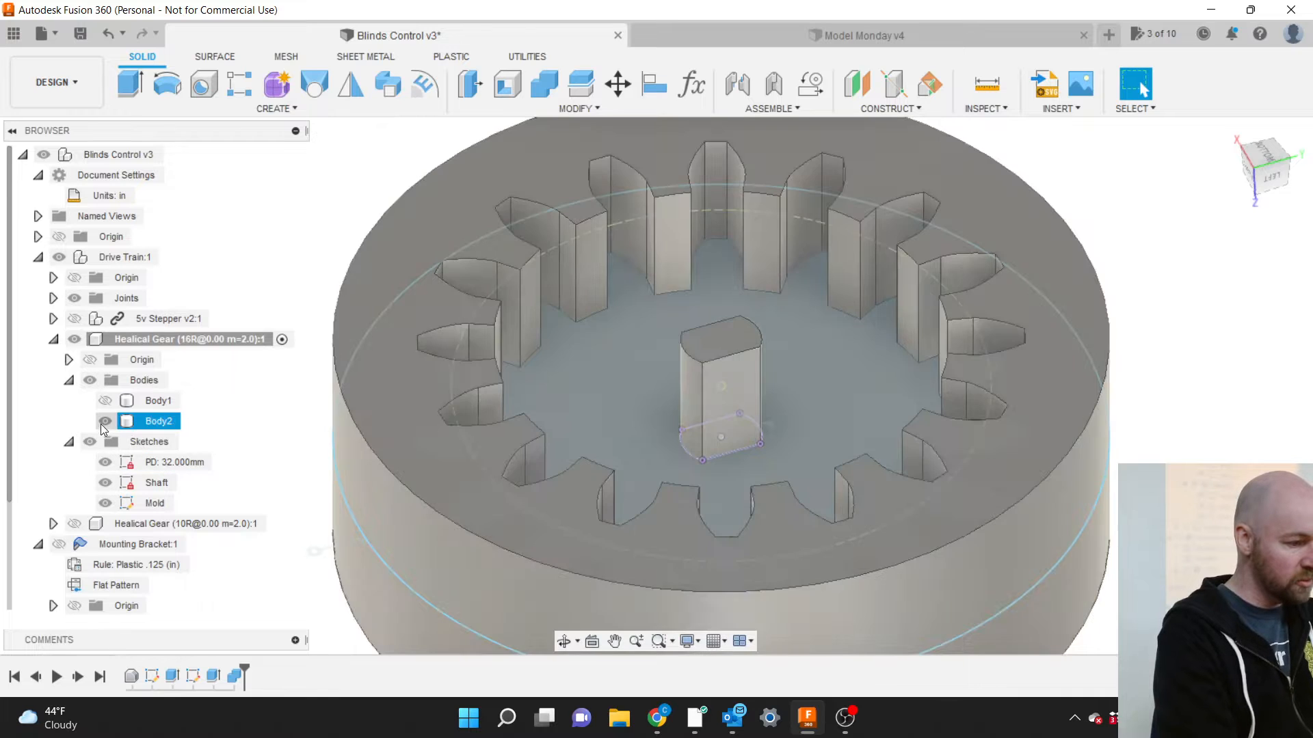
left_click(104, 400)
left_click(104, 422)
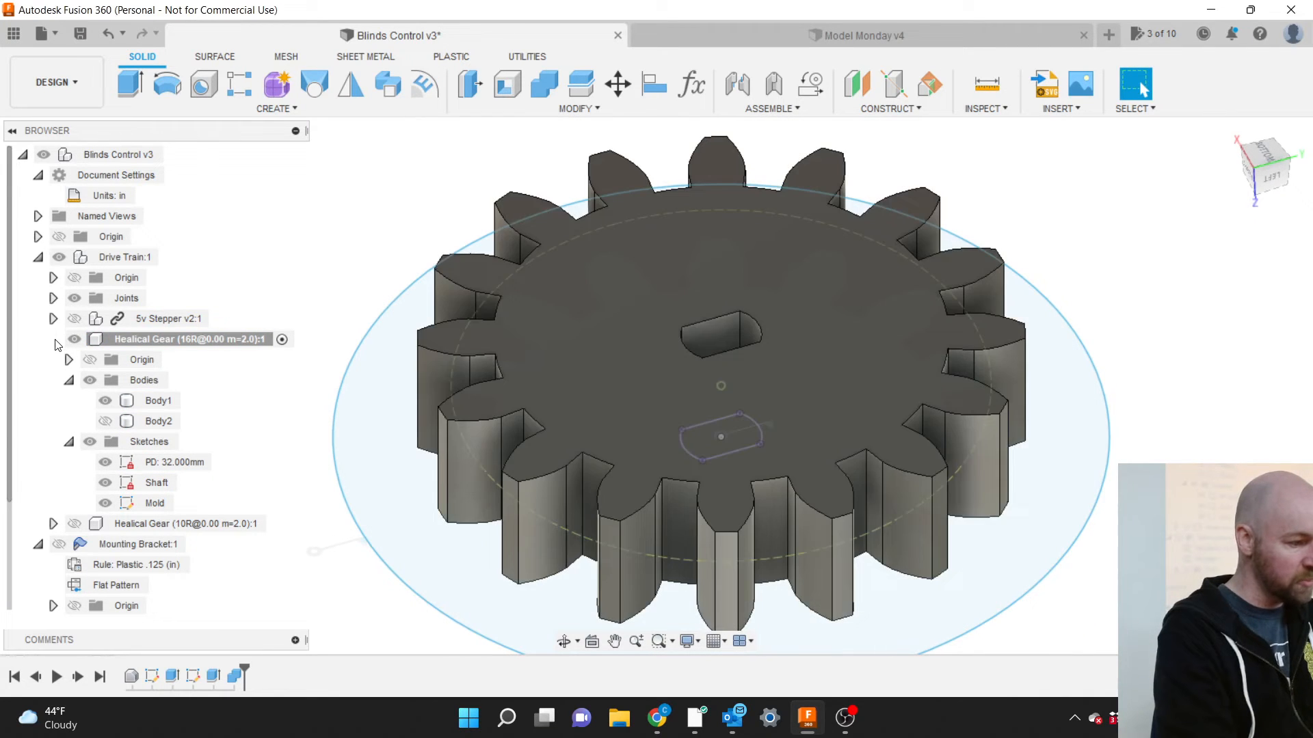
Unisolate the 16-tooth Healical Gear component so the full assembly shows.
left_click(54, 339)
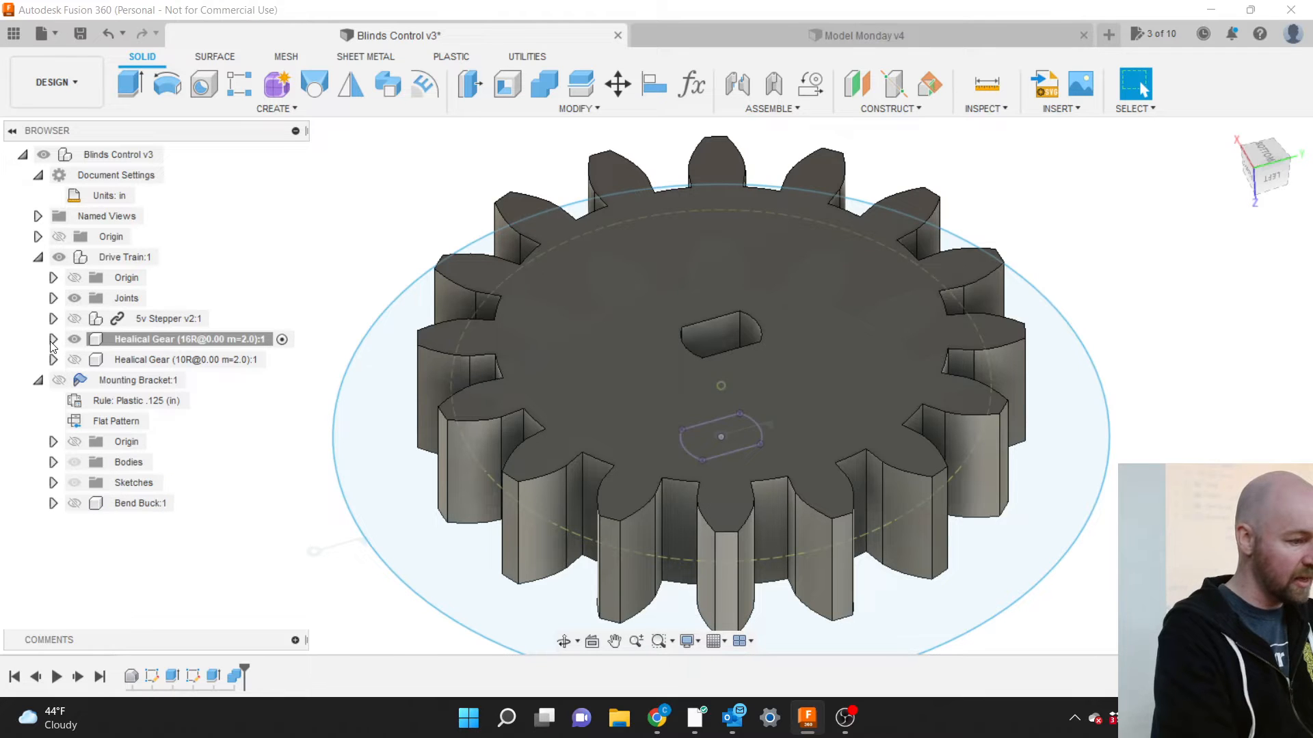
left_click(75, 339)
right_click(130, 341)
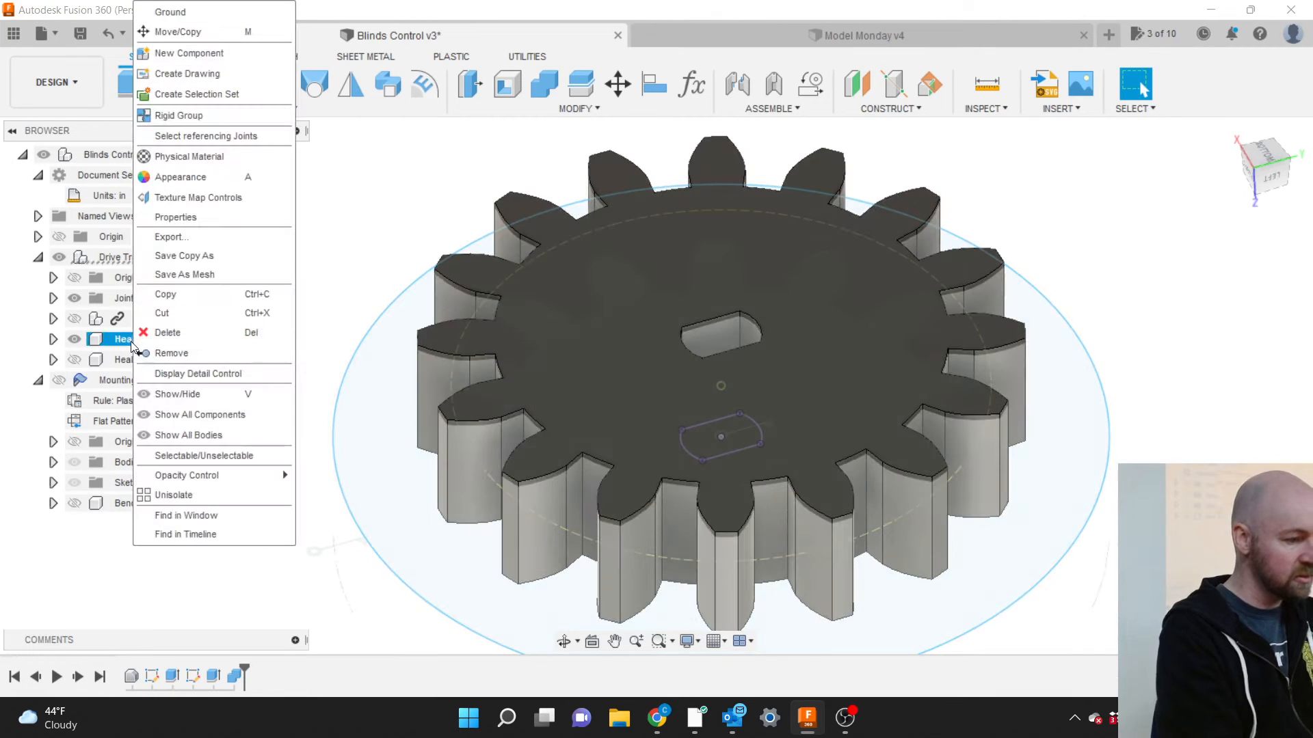
left_click(115, 342)
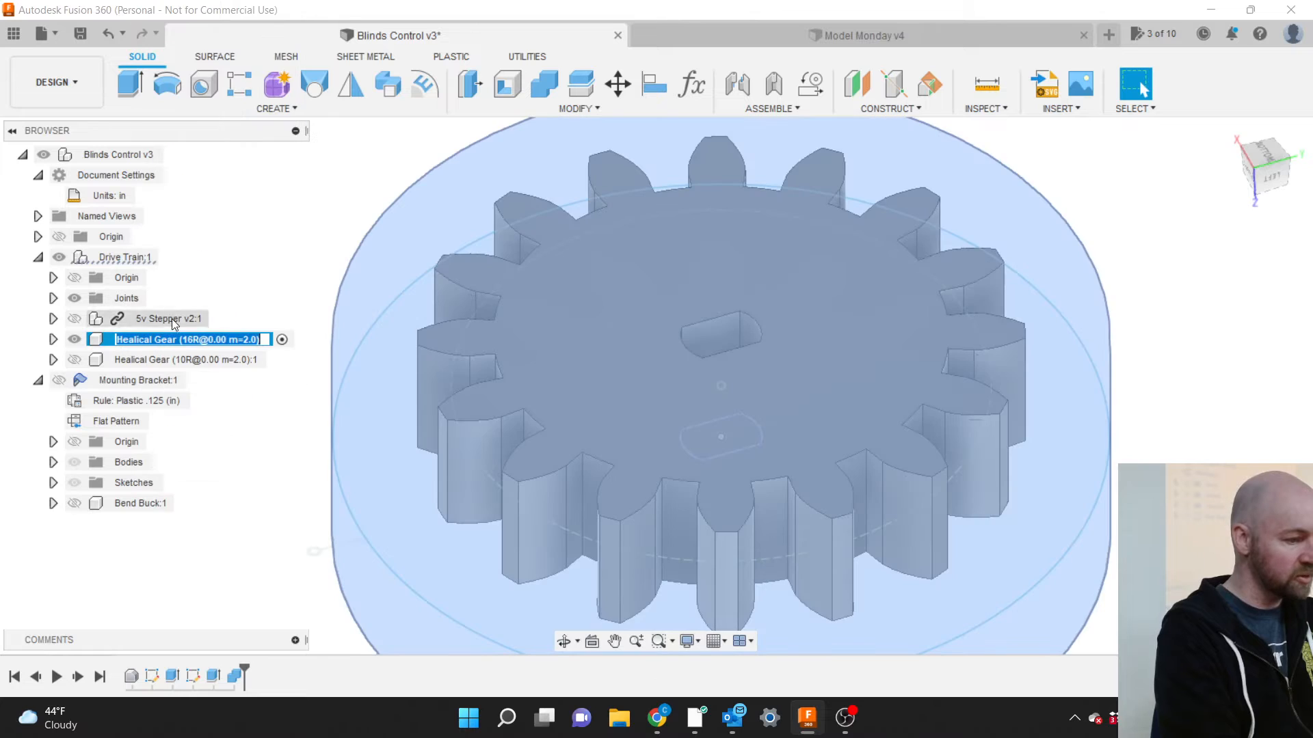
left_click(274, 291)
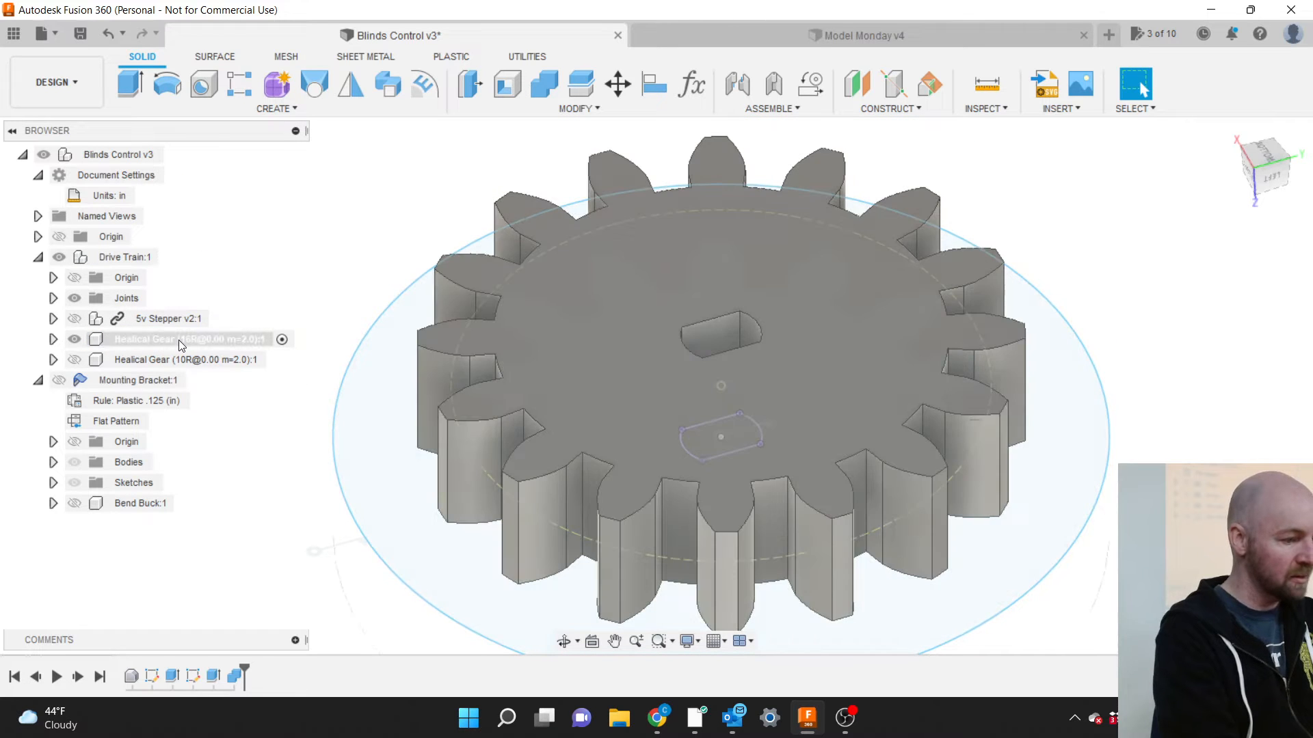
right_click(138, 344)
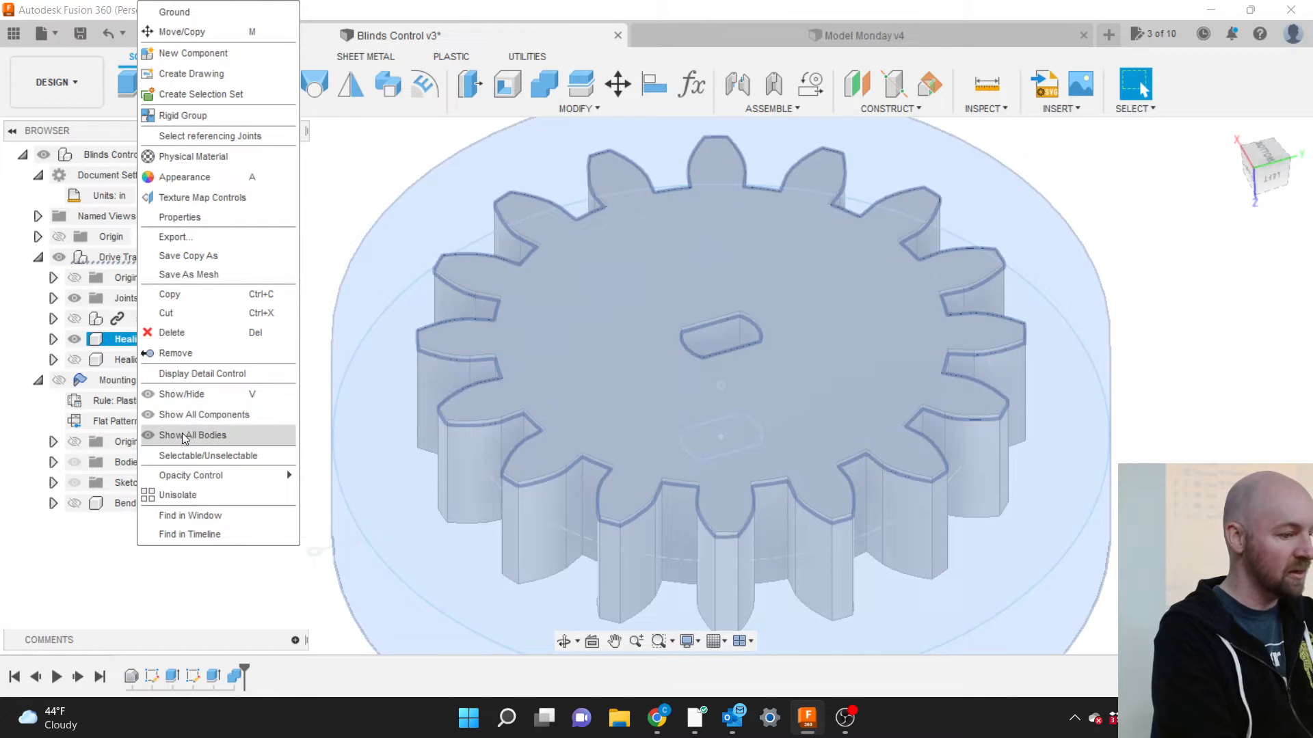
left_click(182, 495)
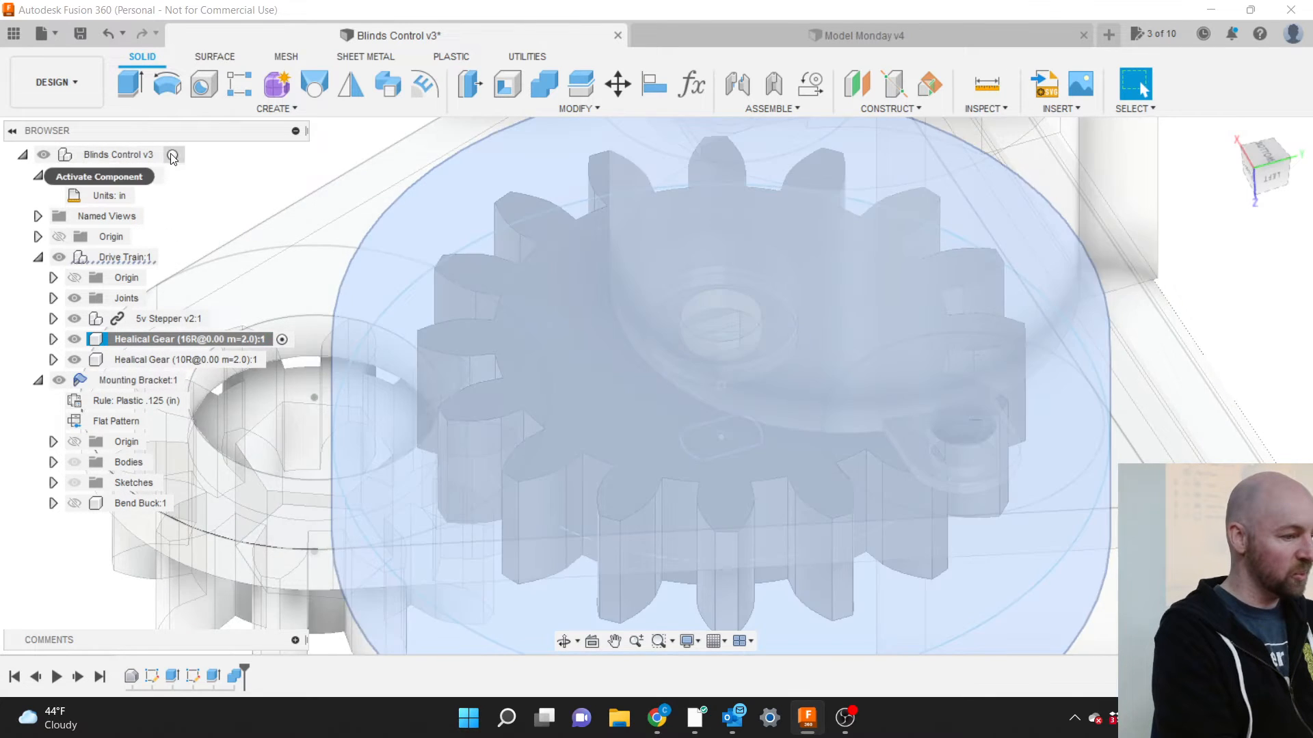
Activate the top-level Blinds Control v3 assembly and frame the bracket with both gears.
left_click(172, 156)
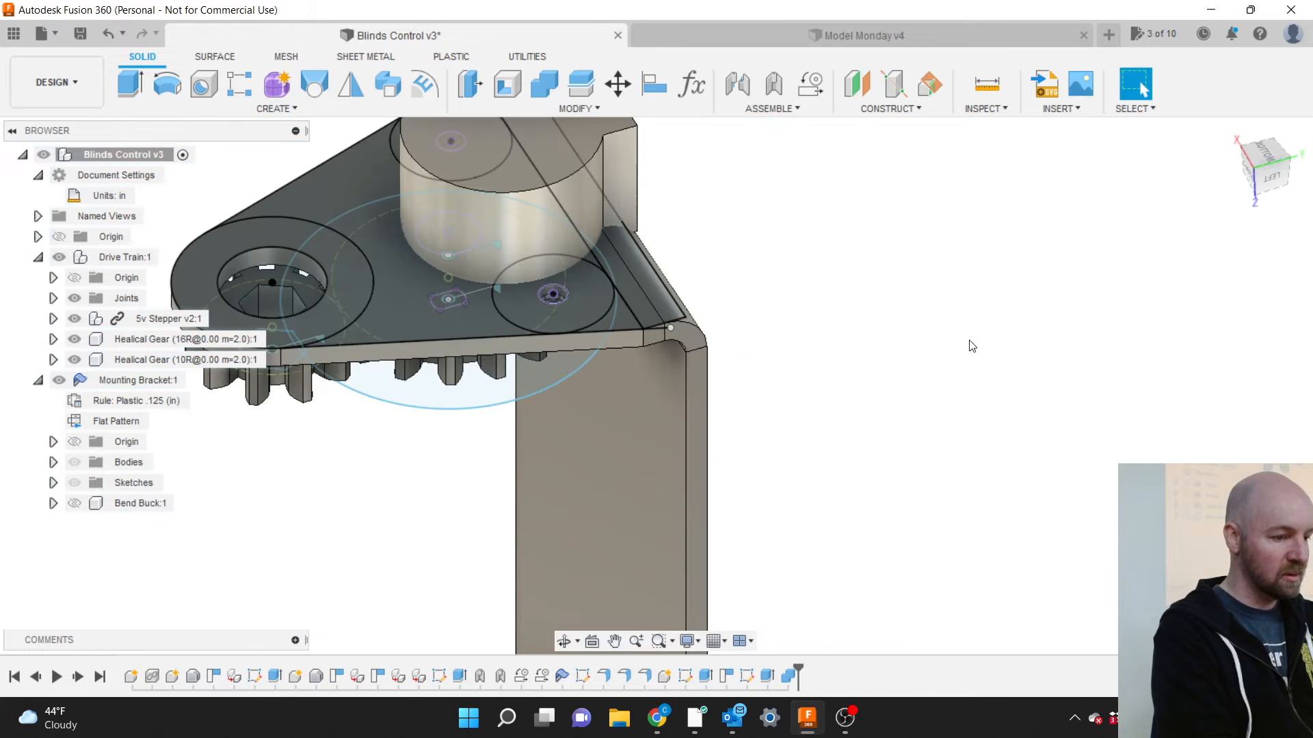
left_click(1270, 177)
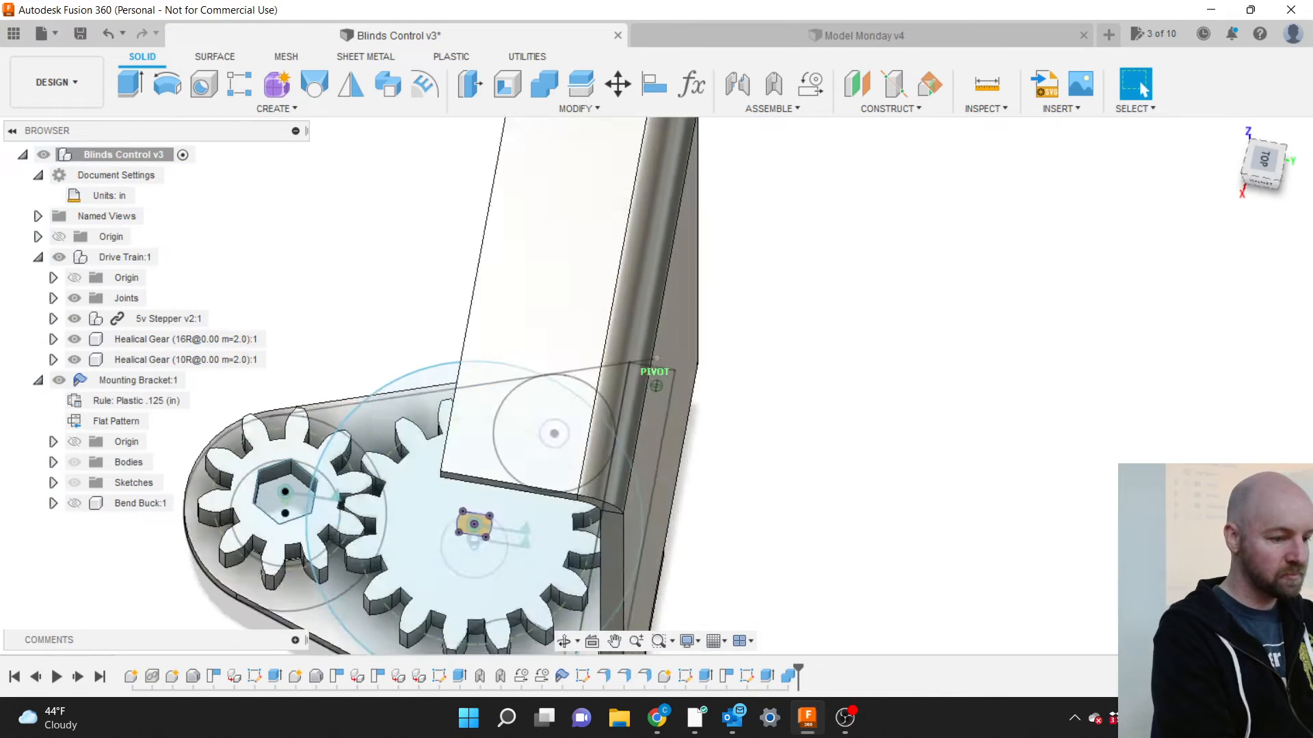
left_click_drag(1281, 172, 1270, 173)
scroll(1108, 196, "down", 4)
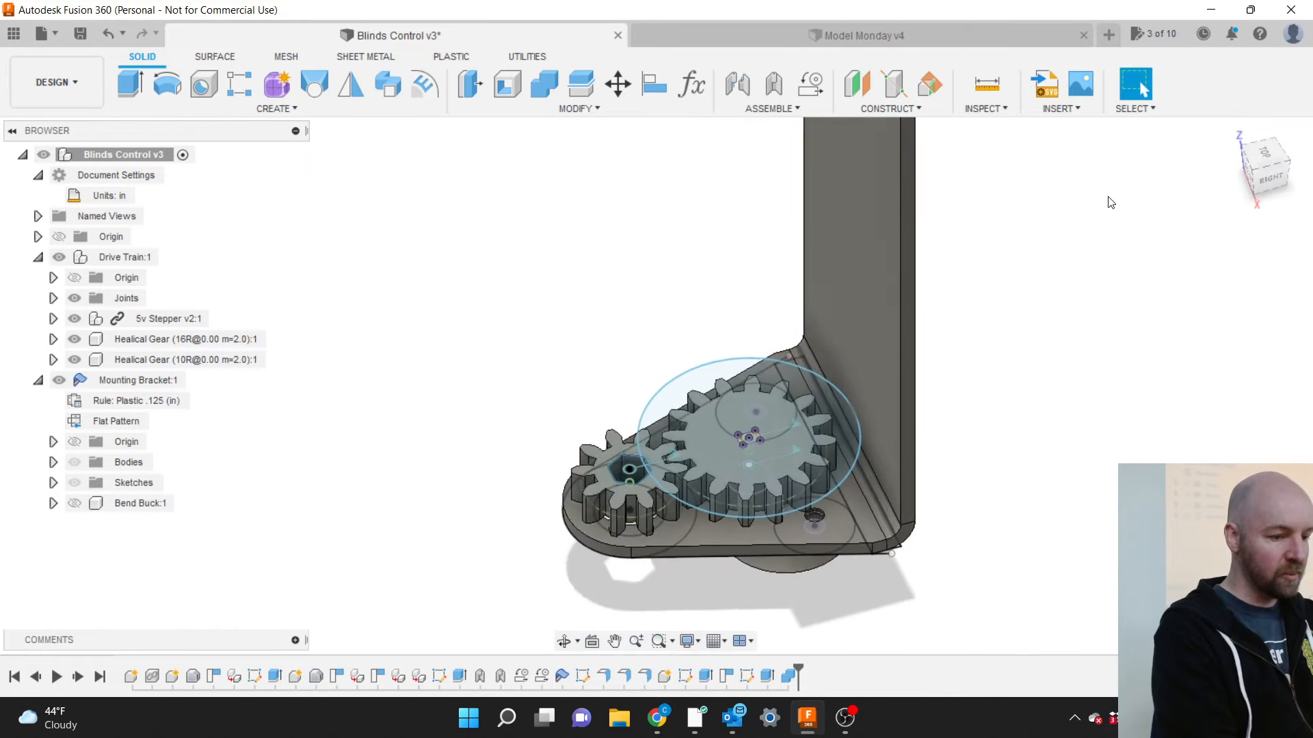
scroll(816, 558, "down", 2)
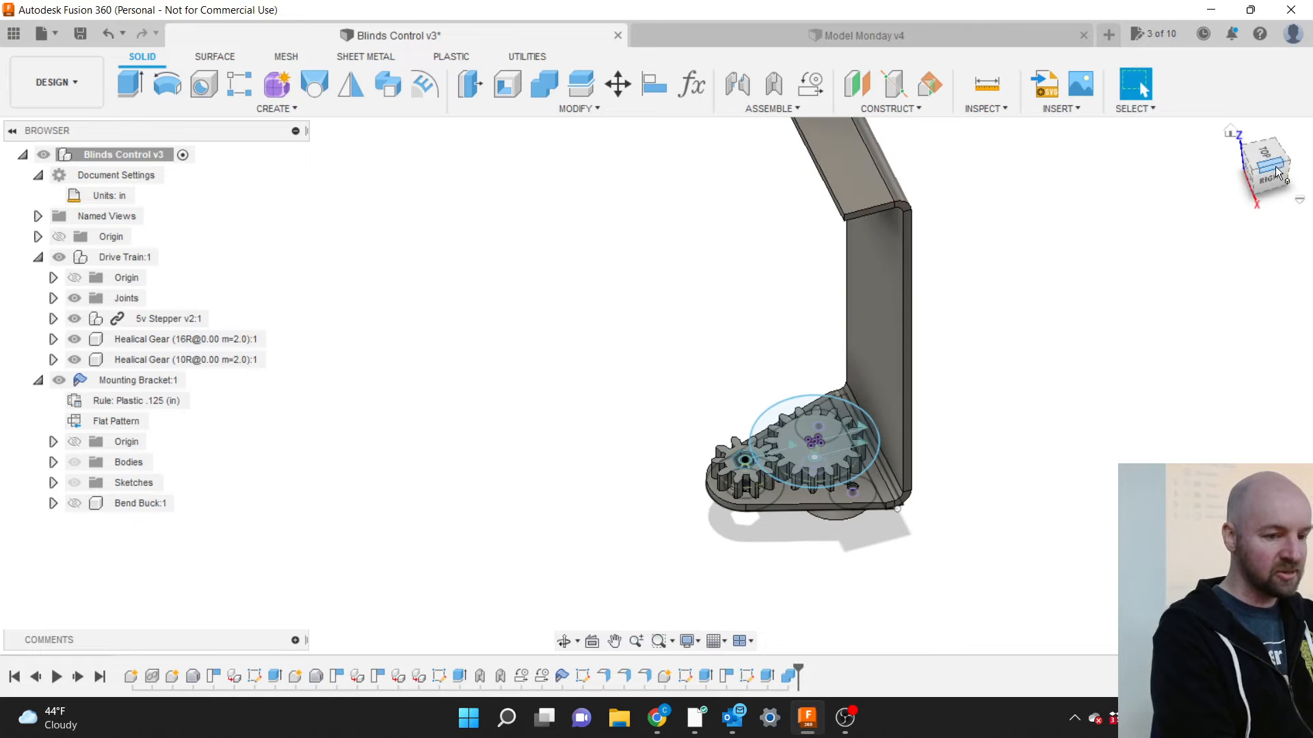
left_click_drag(1272, 171, 1249, 141)
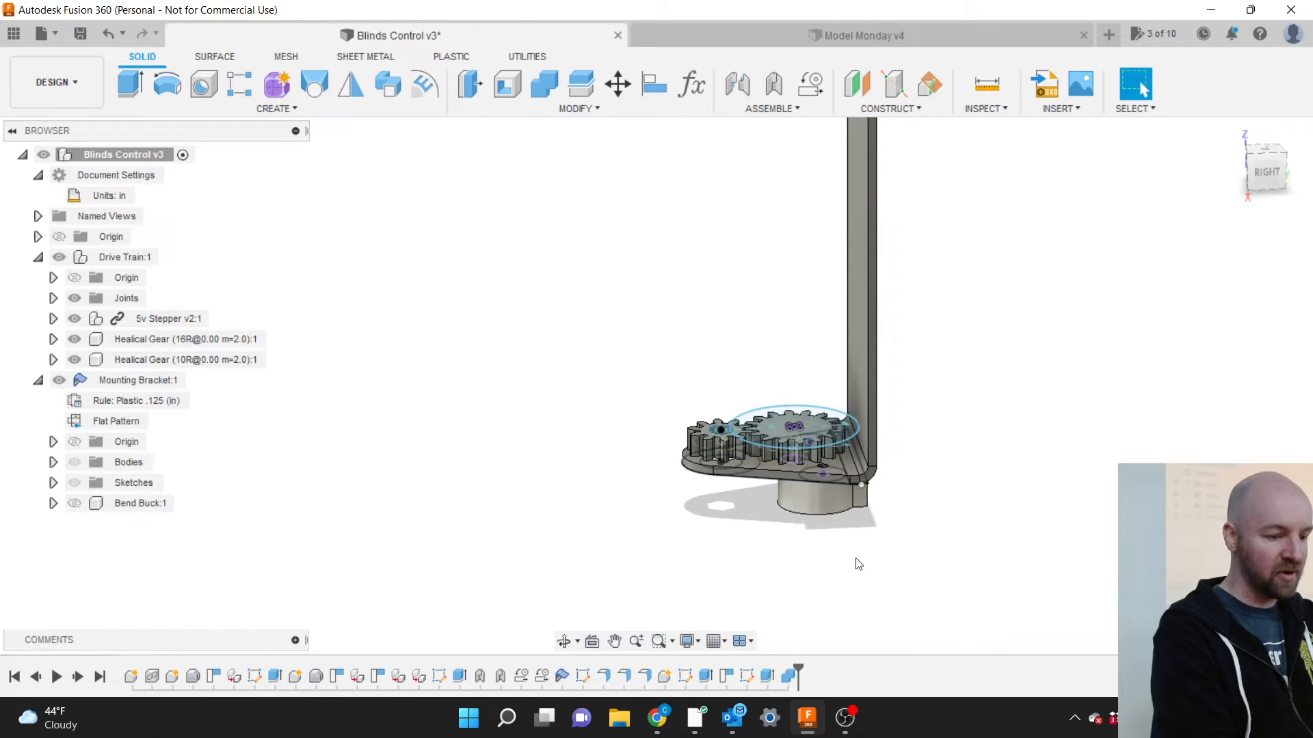
scroll(855, 563, "down", 2)
scroll(814, 364, "up", 2)
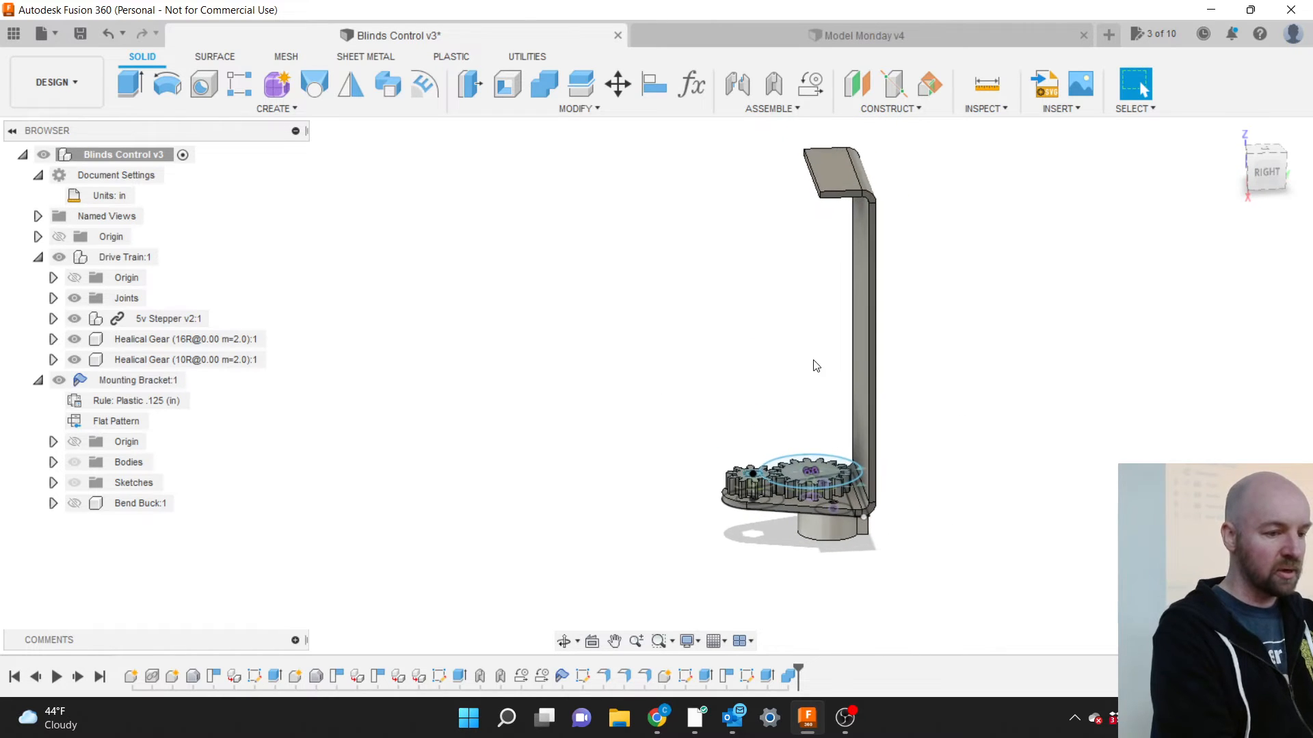
scroll(815, 291, "up", 1)
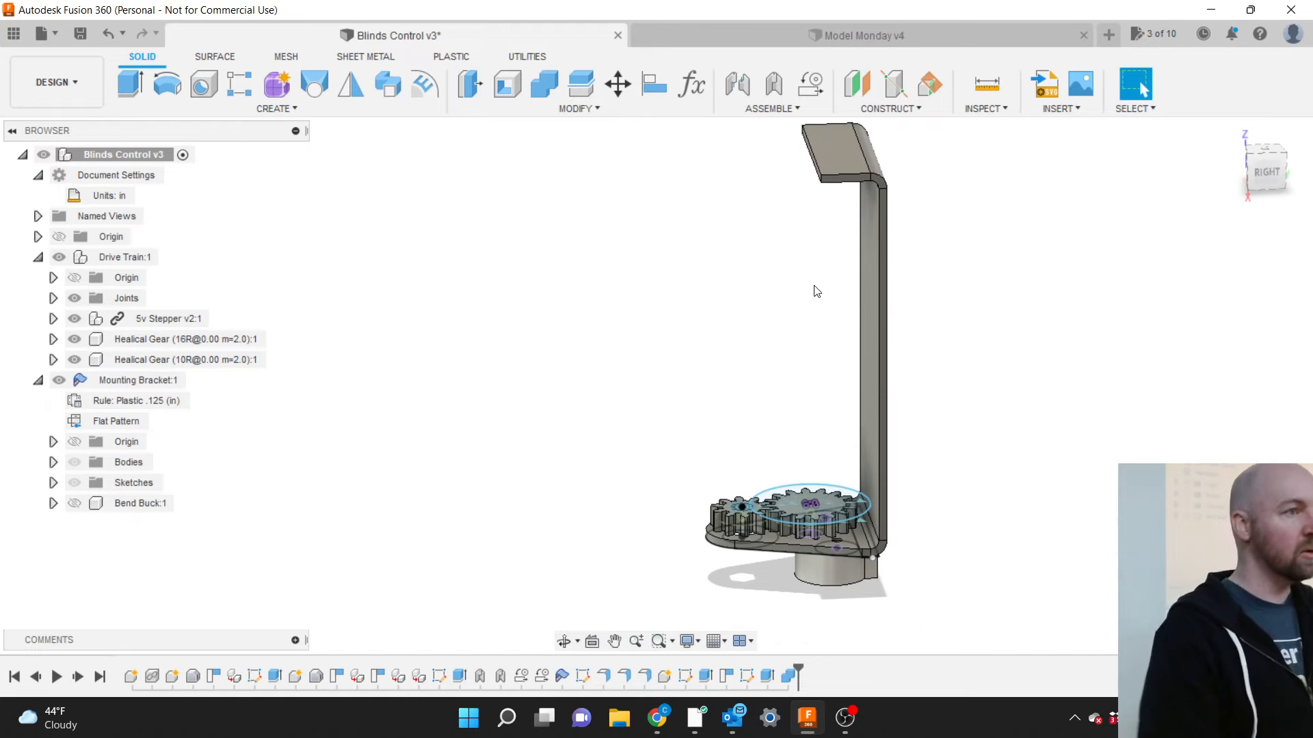